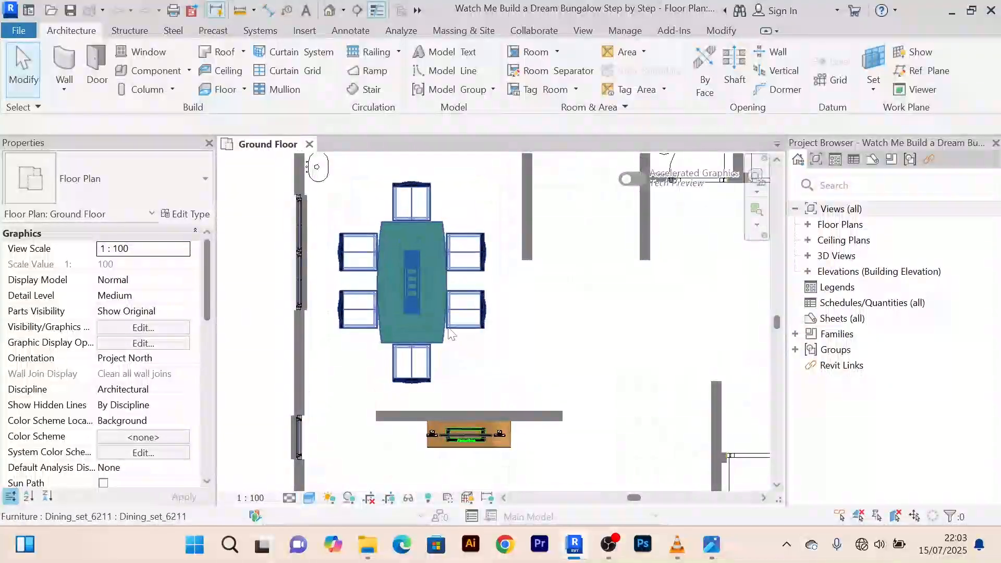
scroll(477, 320, down, 3)
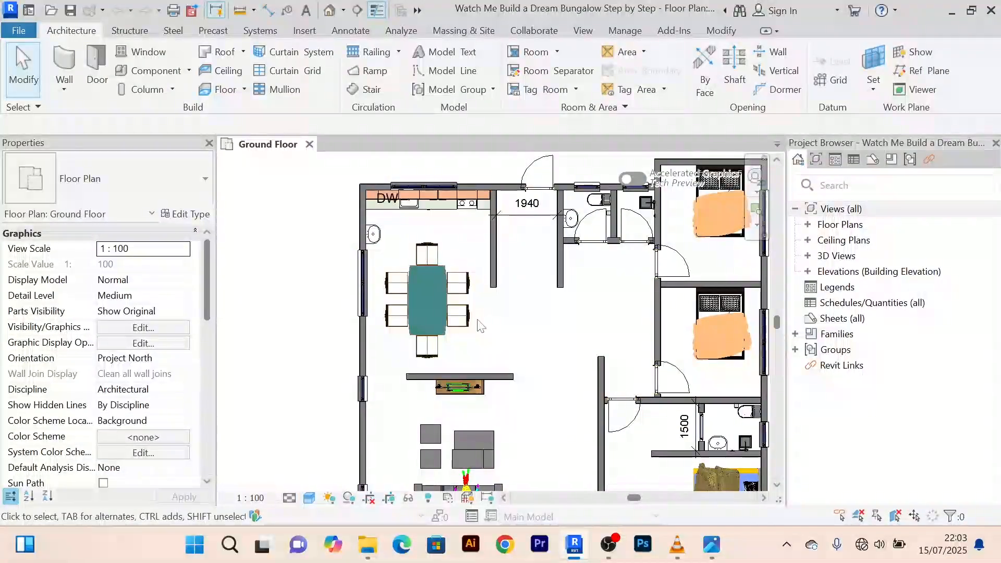
scroll(438, 262, up, 2)
scroll(438, 262, down, 3)
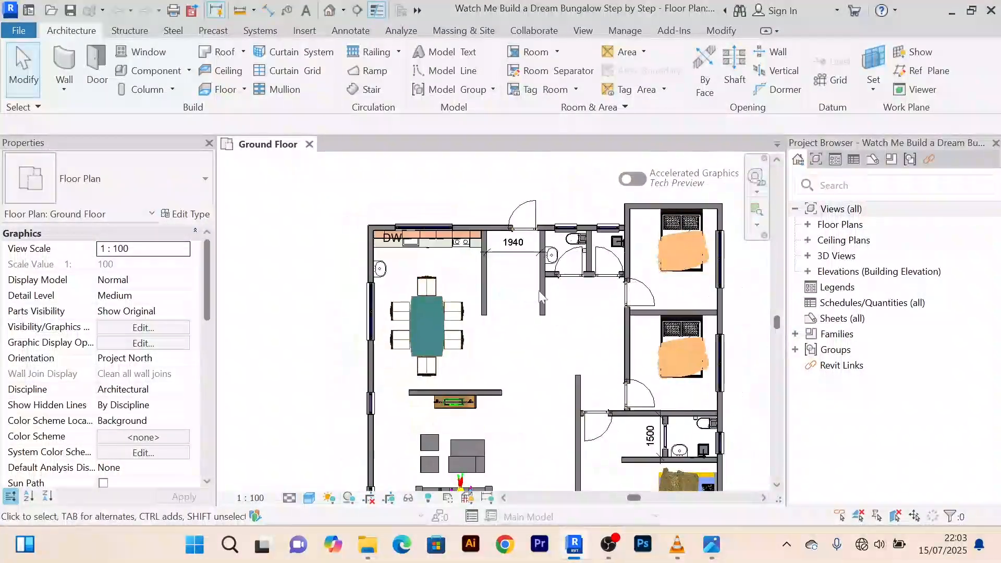
scroll(592, 315, up, 2)
scroll(627, 308, down, 2)
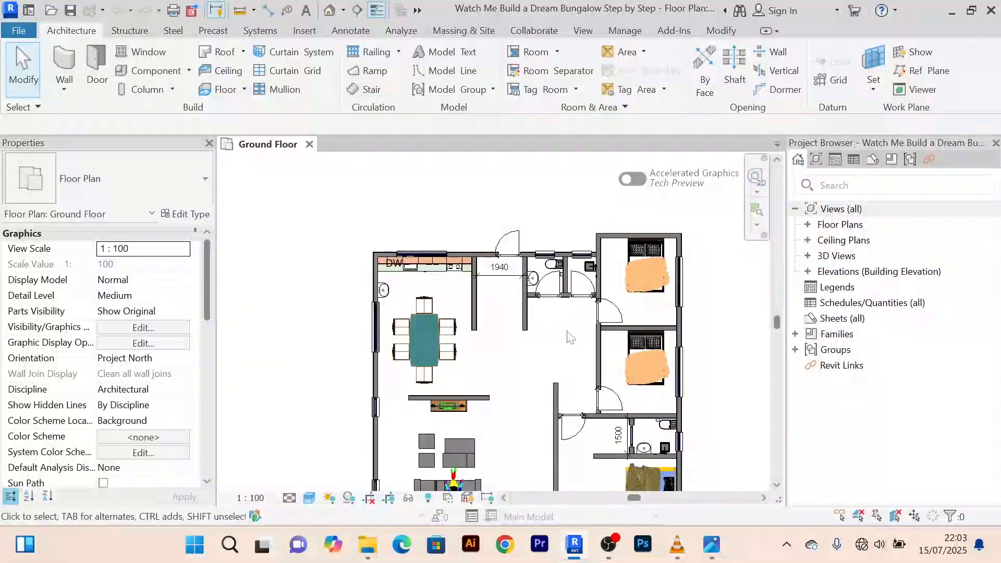
middle_drag(577, 342, 549, 319)
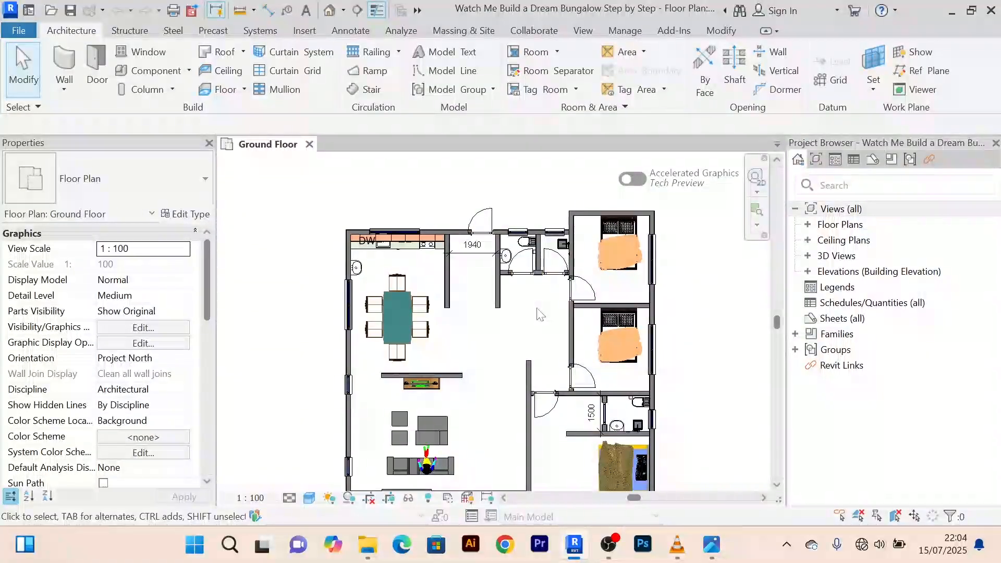
Open the default 3D view and examine the bungalow's exterior walls, windows and interior room layout
click(329, 9)
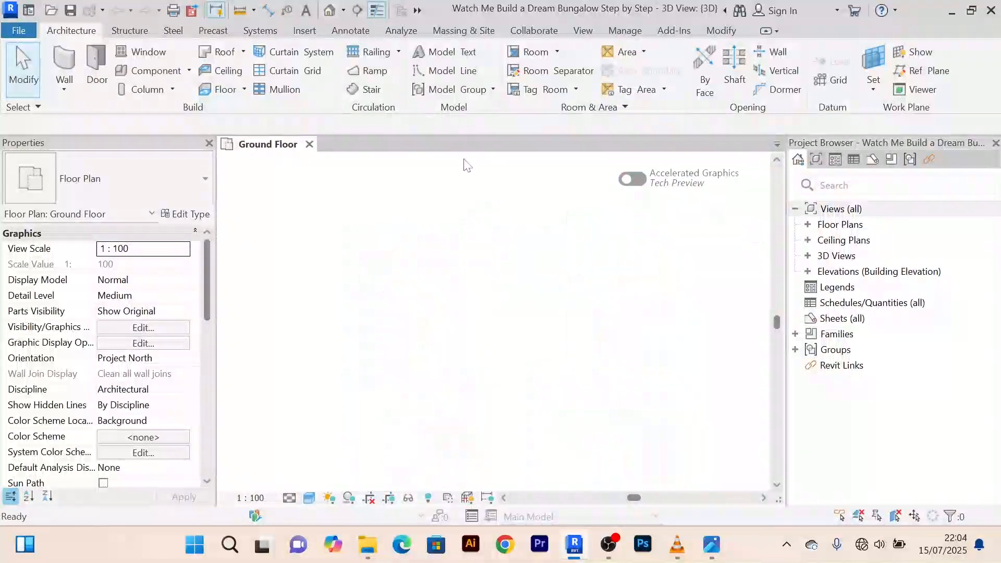
scroll(504, 356, up, 2)
middle_drag(504, 356, 389, 328)
scroll(371, 354, down, 1)
scroll(382, 376, up, 3)
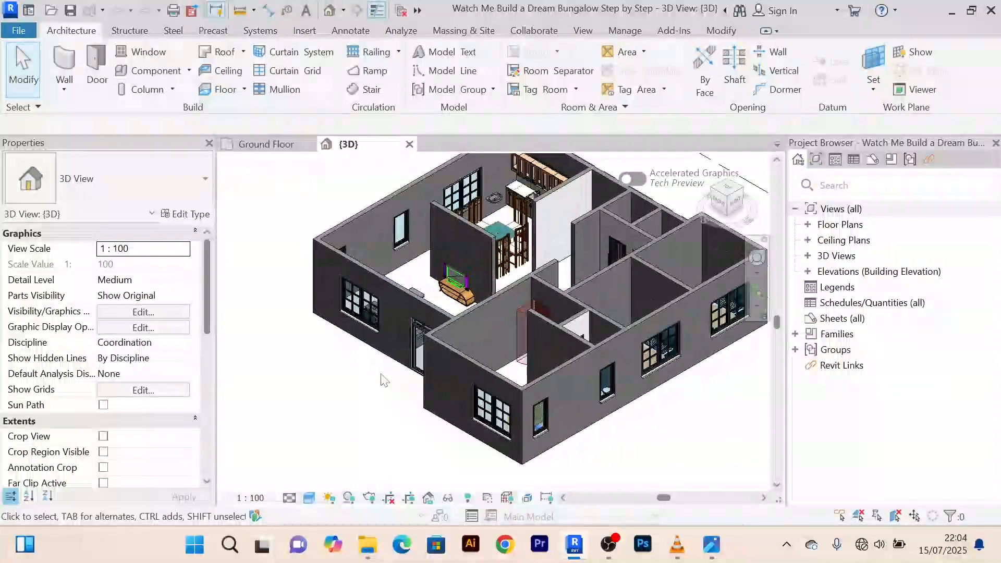
middle_drag(392, 386, 378, 378)
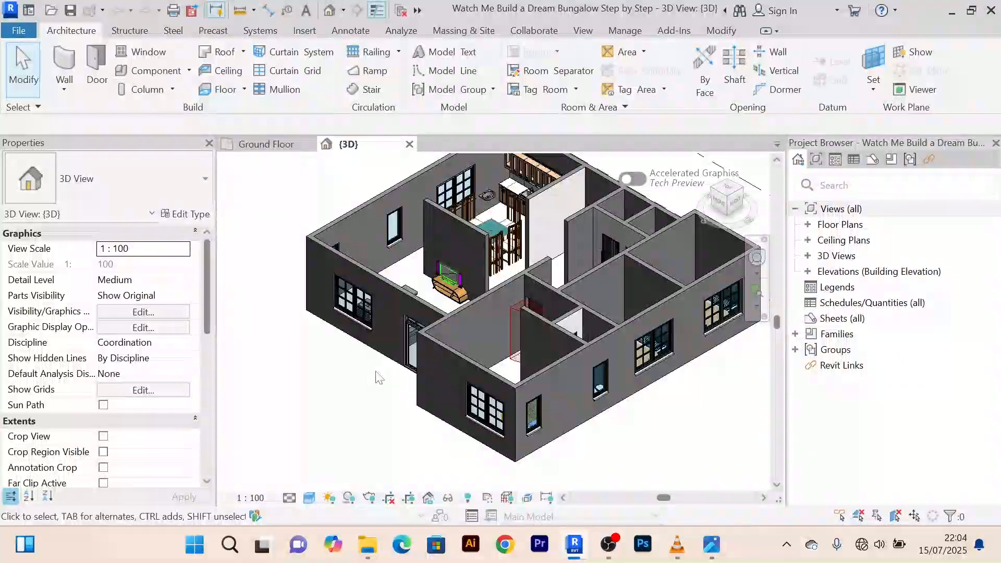
scroll(378, 377, down, 3)
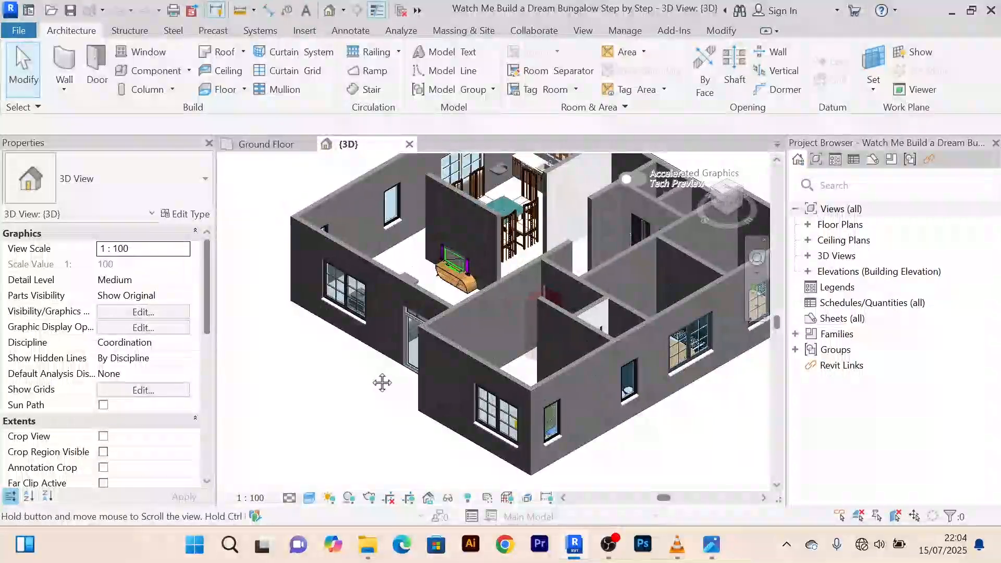
scroll(536, 409, up, 4)
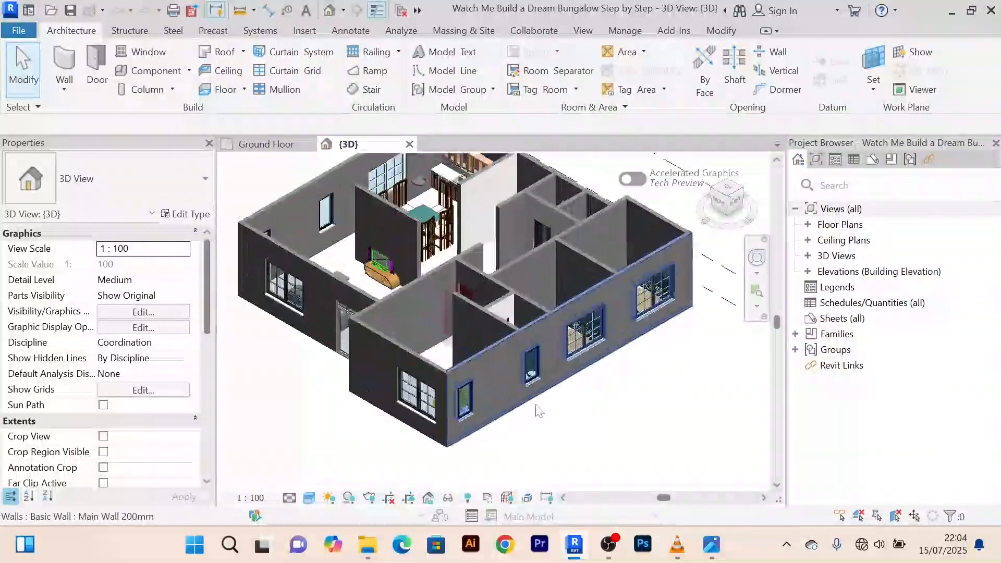
middle_drag(561, 422, 577, 434)
scroll(576, 433, down, 2)
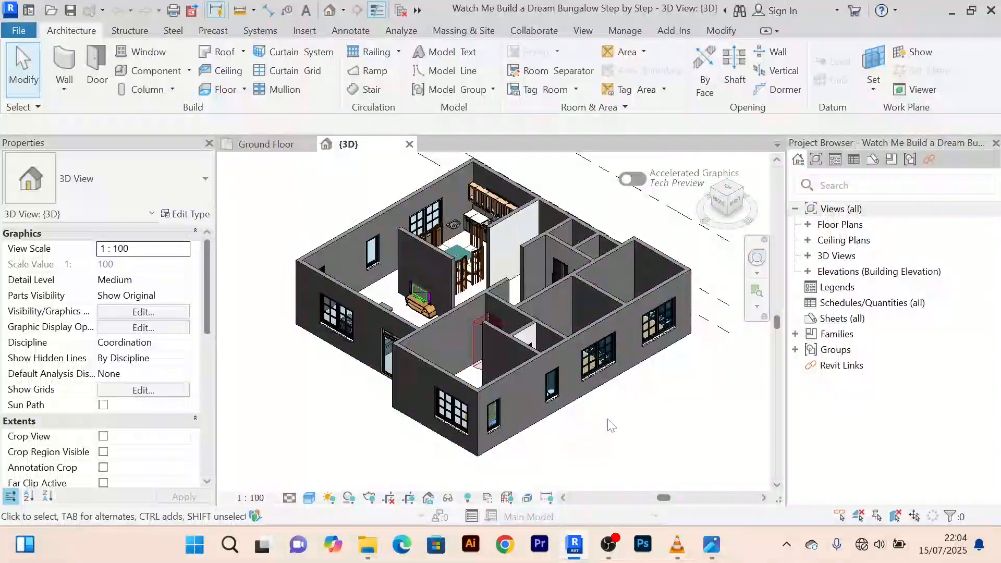
scroll(610, 422, up, 3)
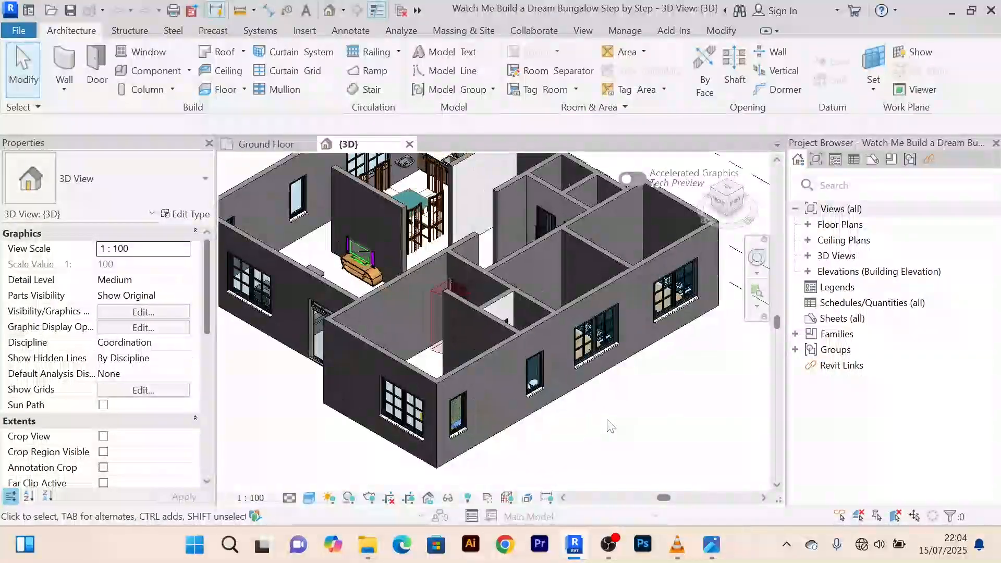
scroll(609, 425, down, 2)
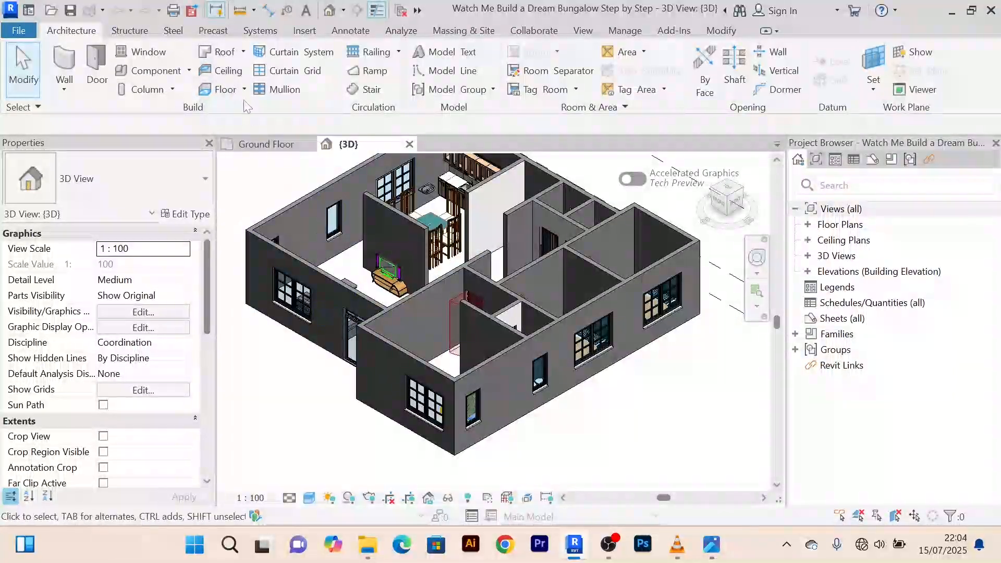
Return to the Ground Floor plan and look over the whole room layout and building outline
click(266, 144)
scroll(488, 338, down, 4)
scroll(470, 282, up, 4)
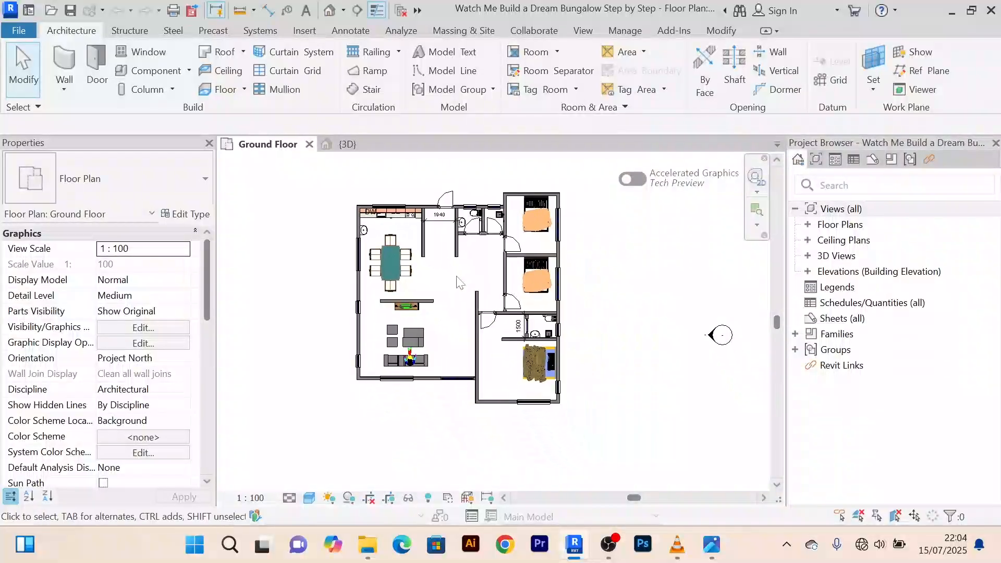
middle_drag(479, 265, 491, 274)
scroll(478, 271, down, 1)
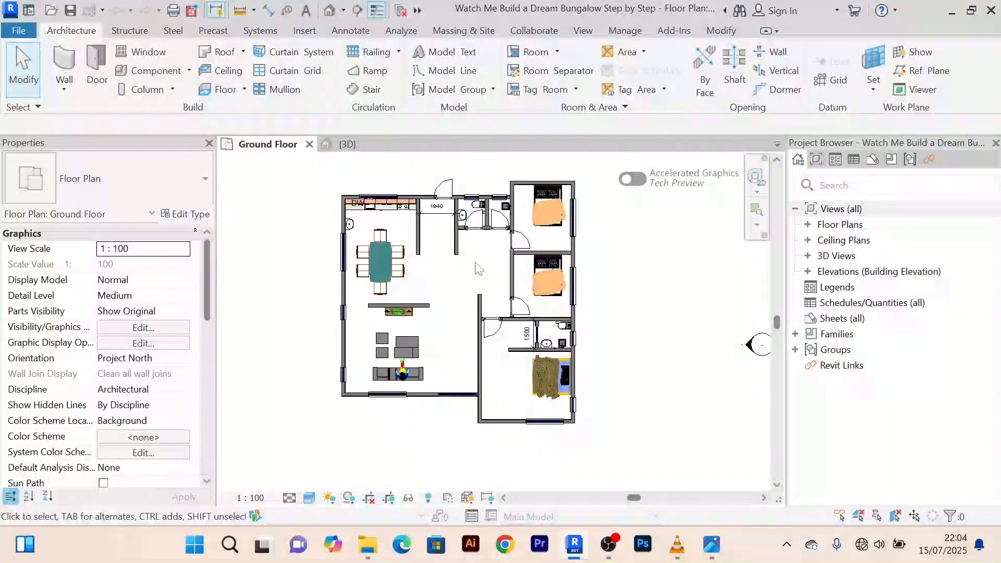
middle_drag(485, 271, 481, 277)
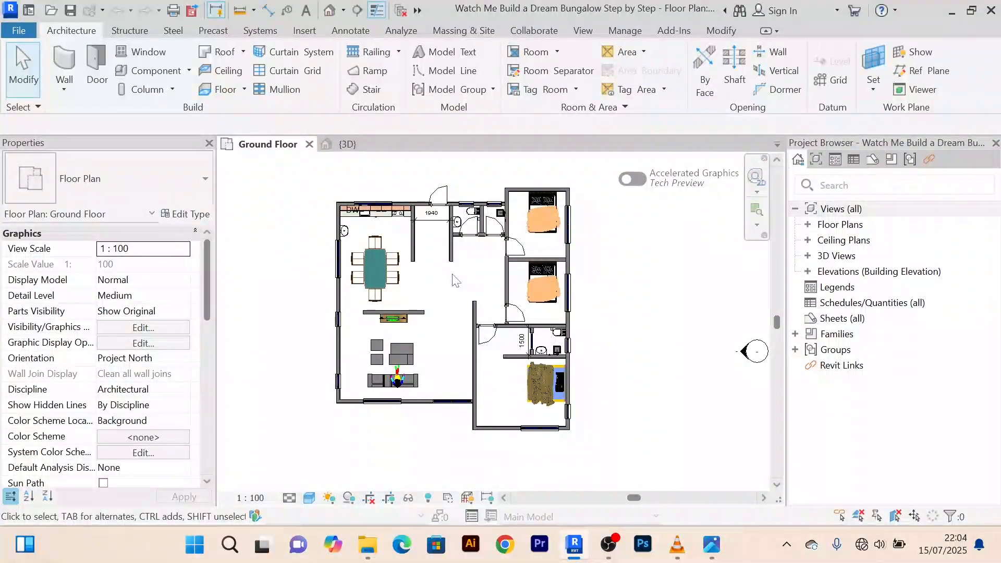
scroll(453, 280, up, 2)
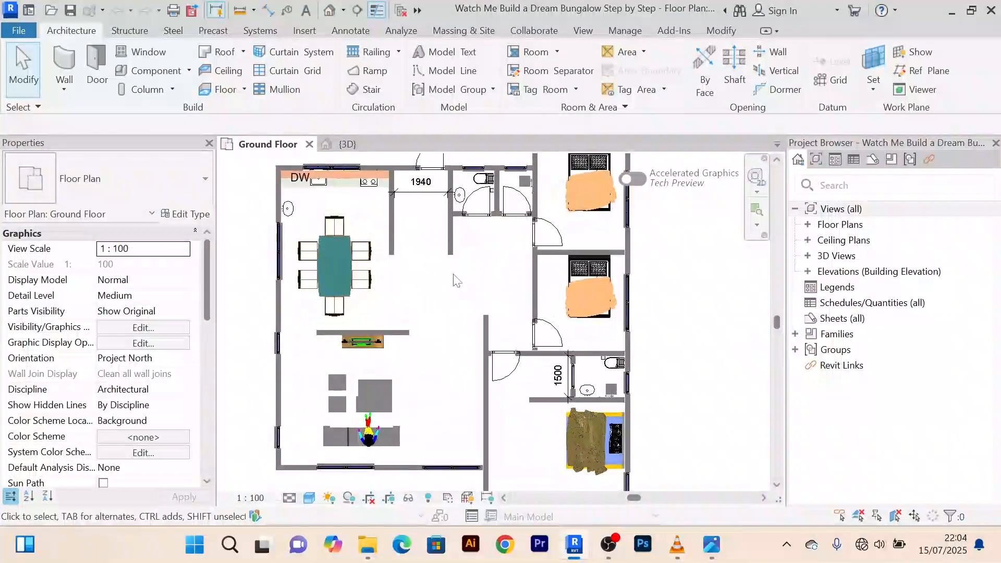
scroll(454, 280, down, 2)
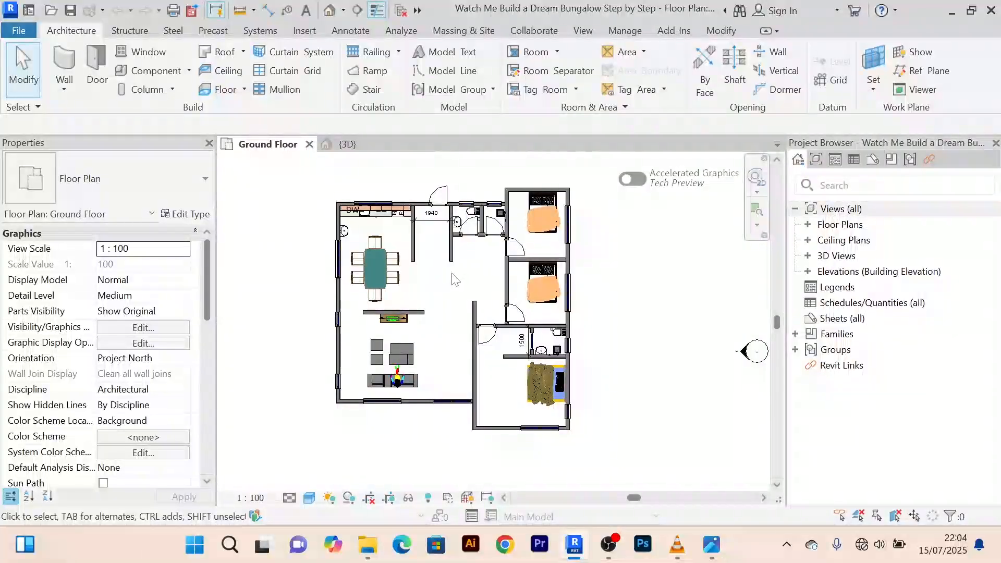
scroll(439, 290, up, 2)
middle_drag(469, 297, 451, 338)
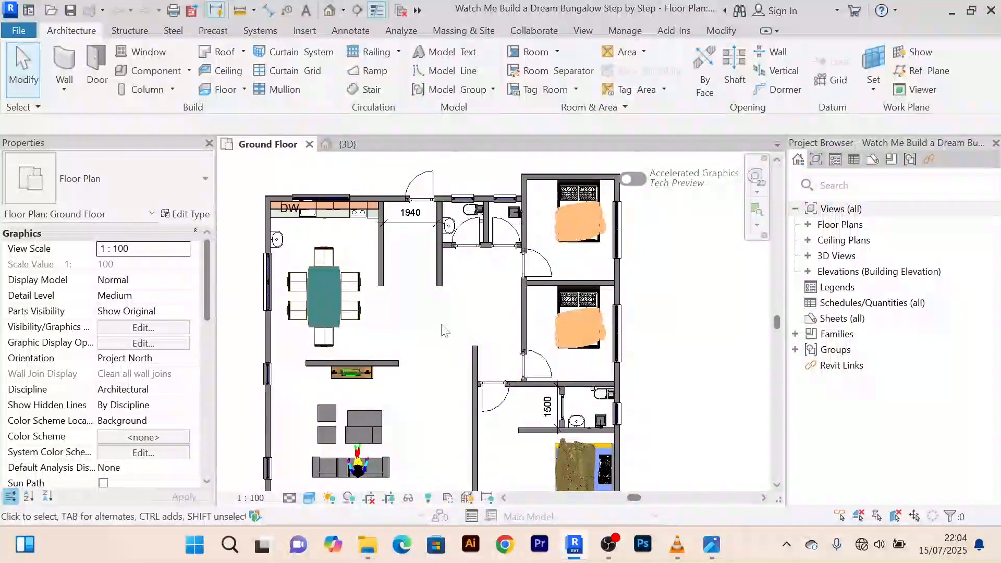
scroll(454, 313, down, 1)
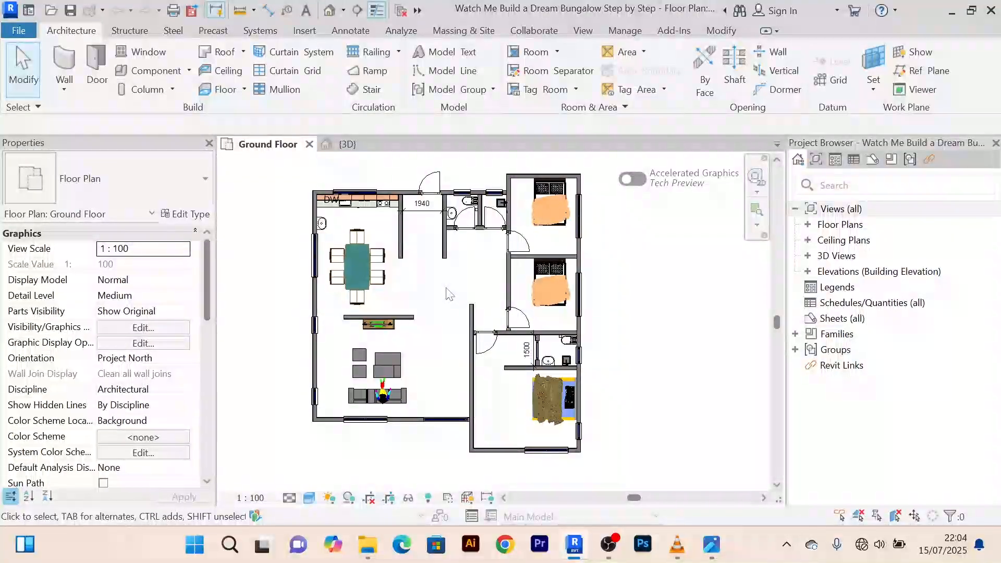
Start an architectural floor and duplicate its Generic 150mm type under the name Floor
click(244, 90)
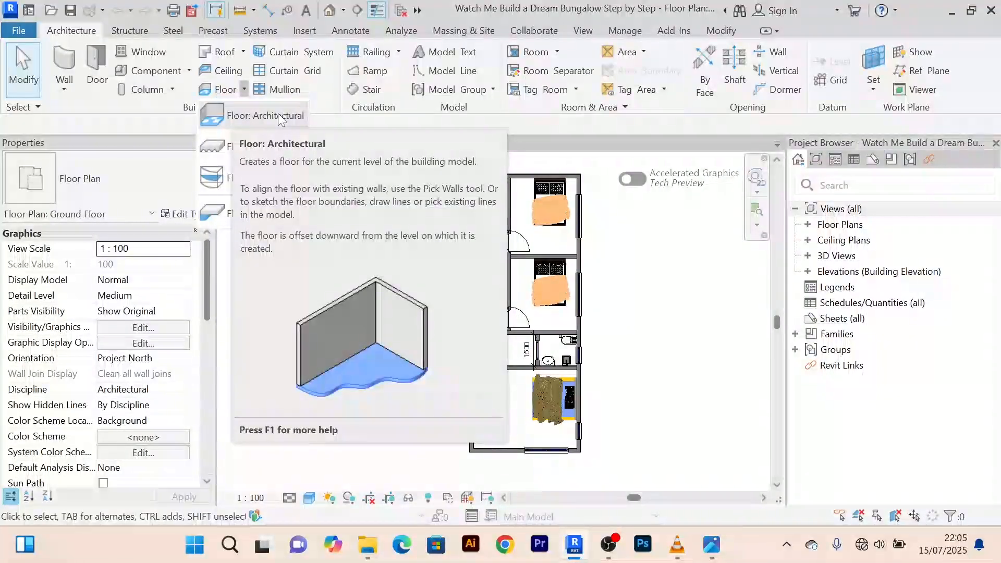
click(271, 115)
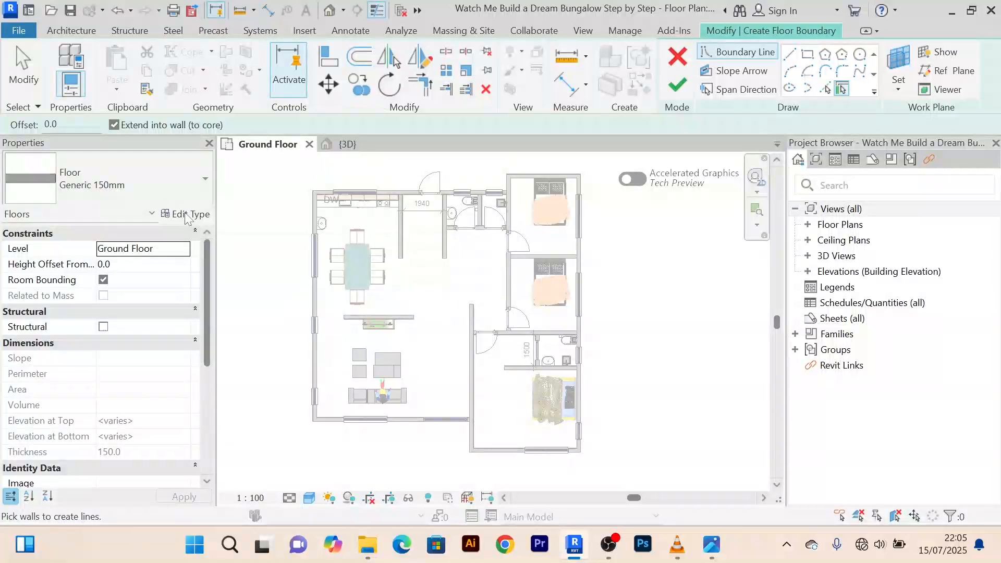
click(186, 214)
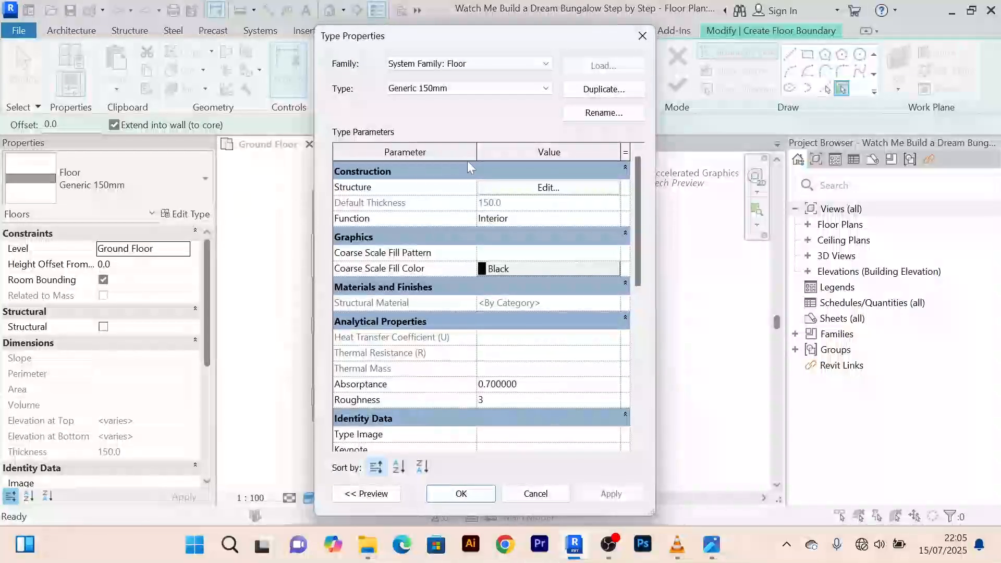
click(607, 89)
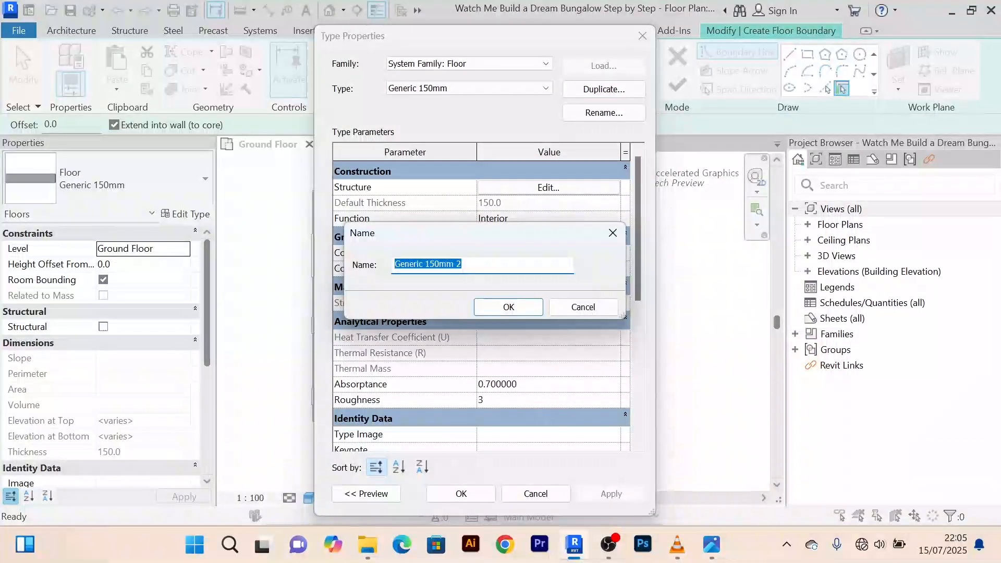
text(F)
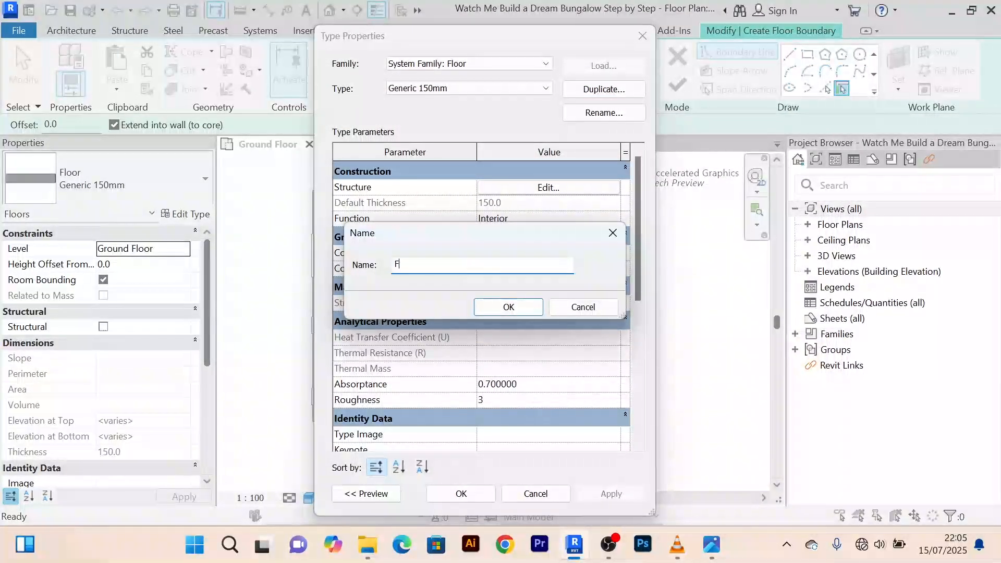
text(loor)
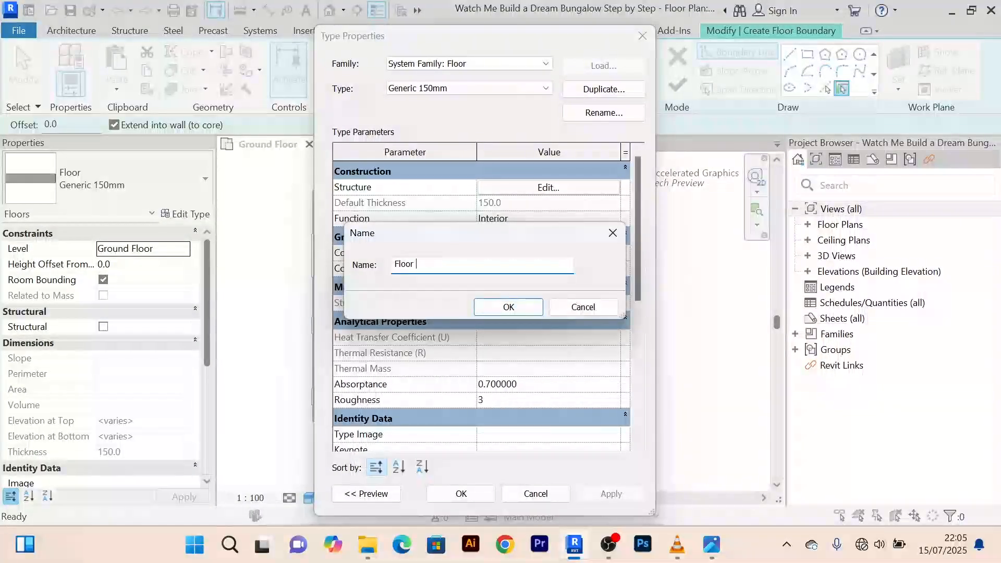
click(507, 307)
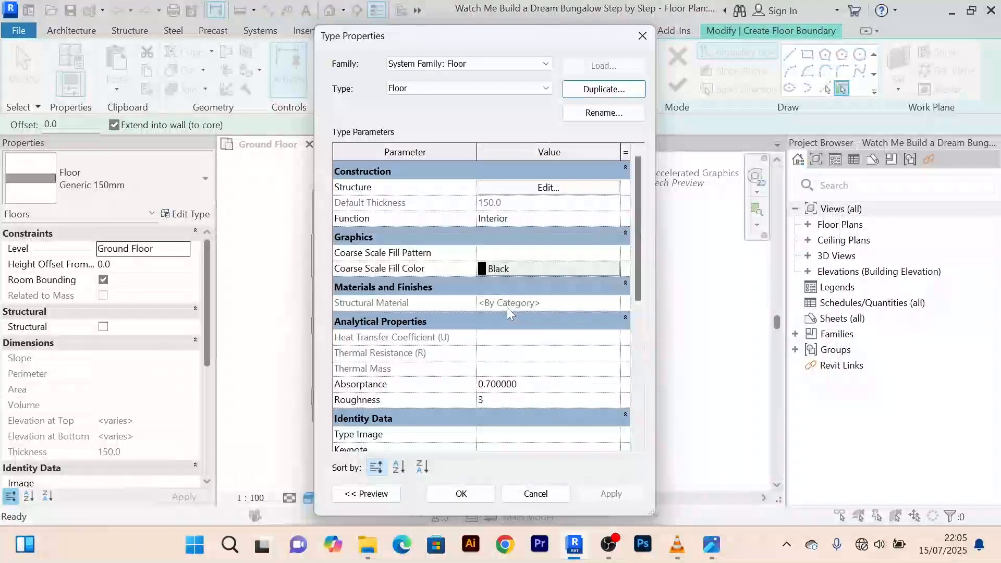
Open the floor type's structure and, from its Structure layer's material setting, create a new material named Floor
click(552, 189)
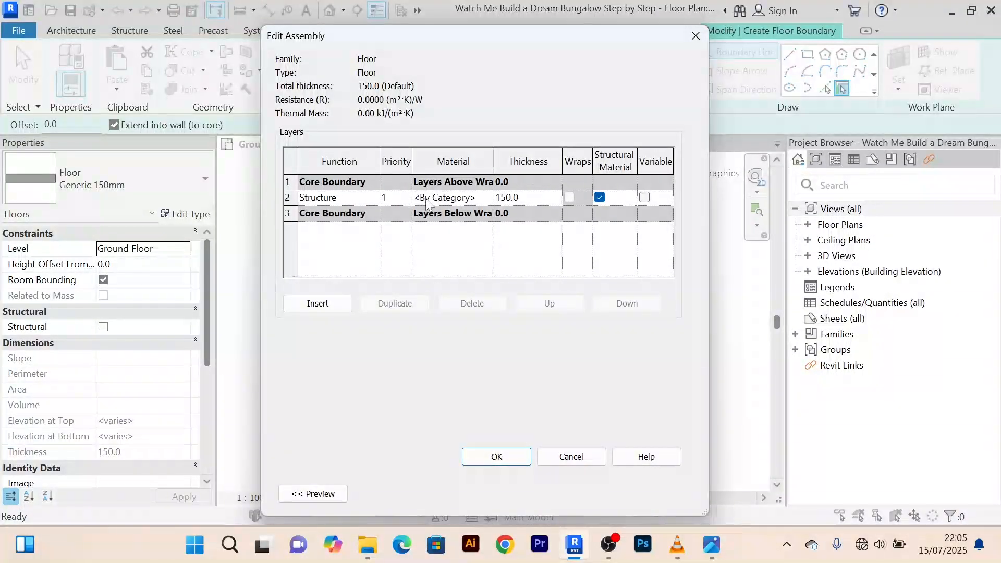
click(526, 199)
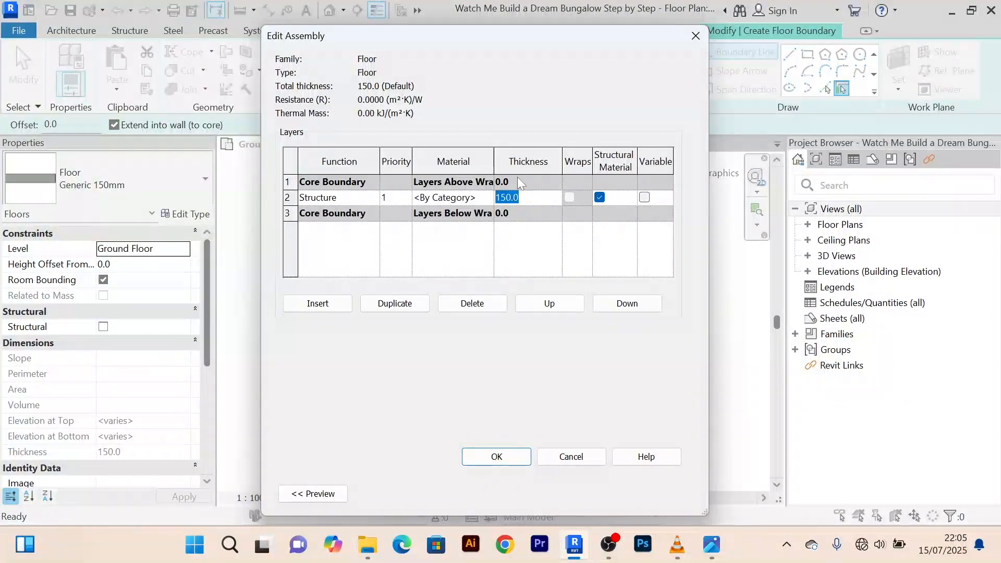
click(491, 202)
click(491, 203)
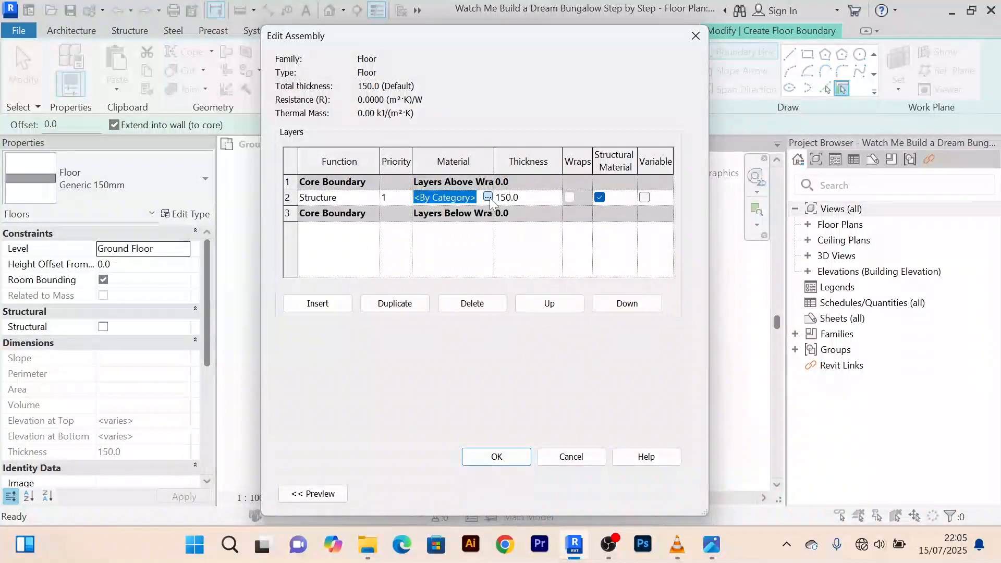
click(489, 197)
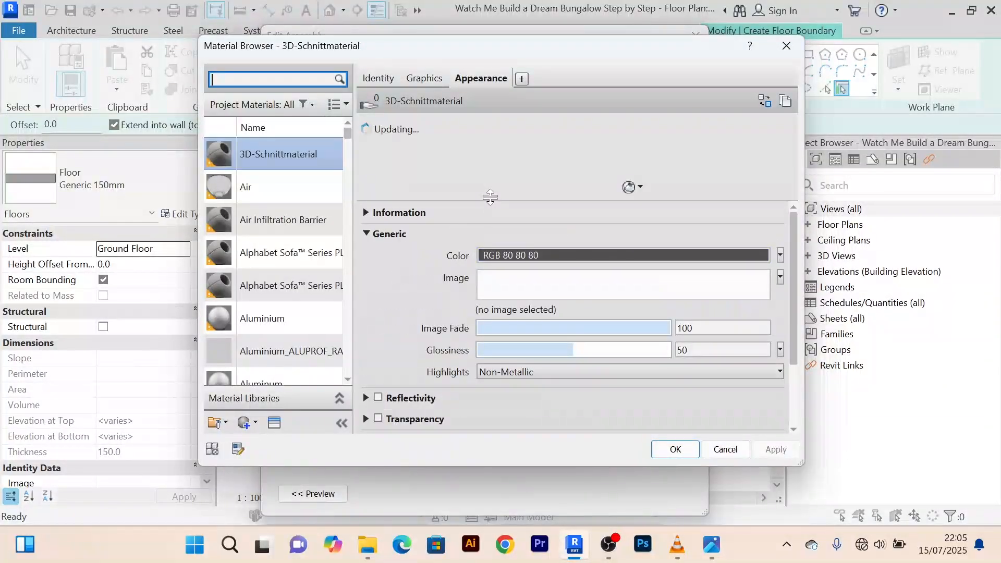
click(253, 424)
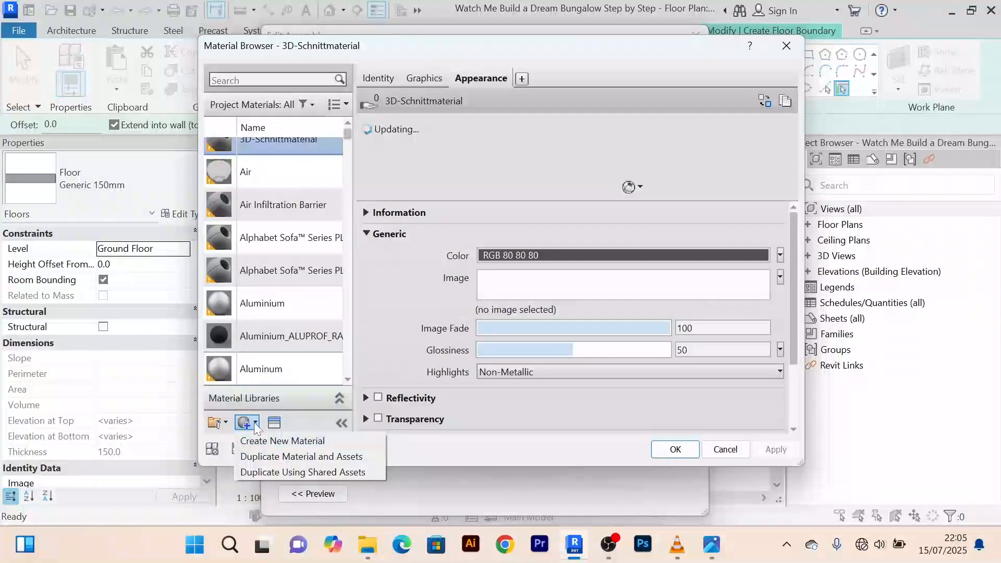
click(265, 443)
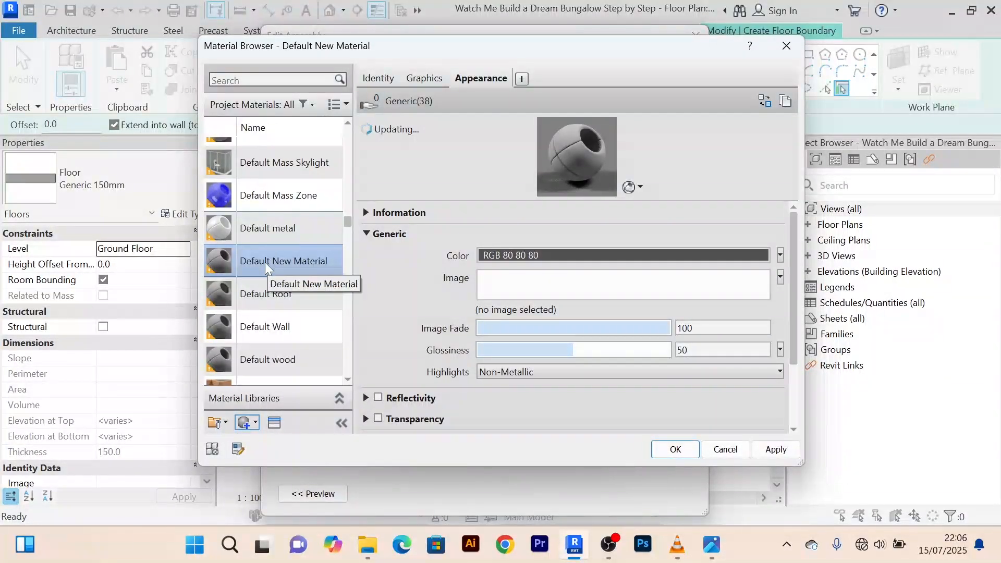
right_click(267, 259)
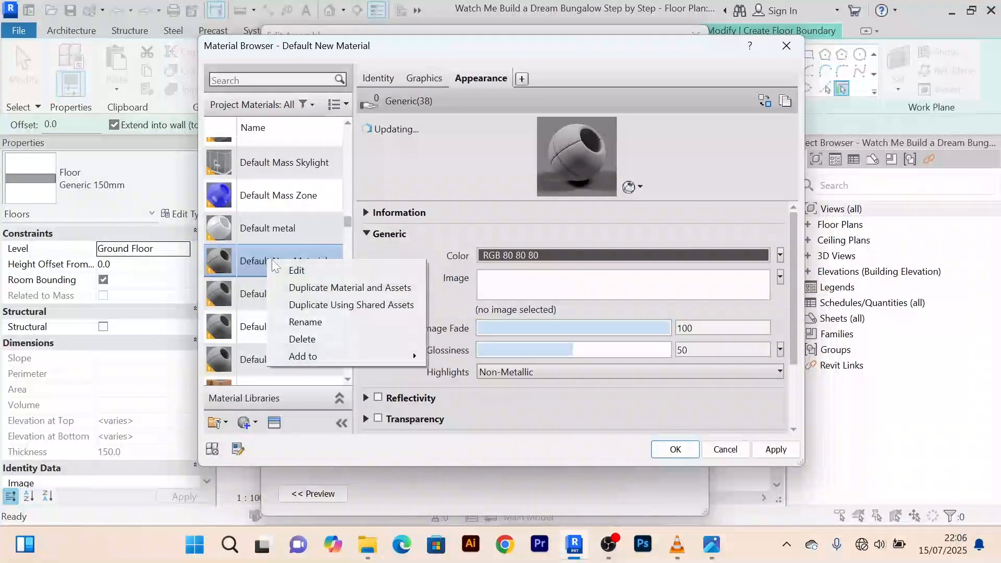
click(319, 321)
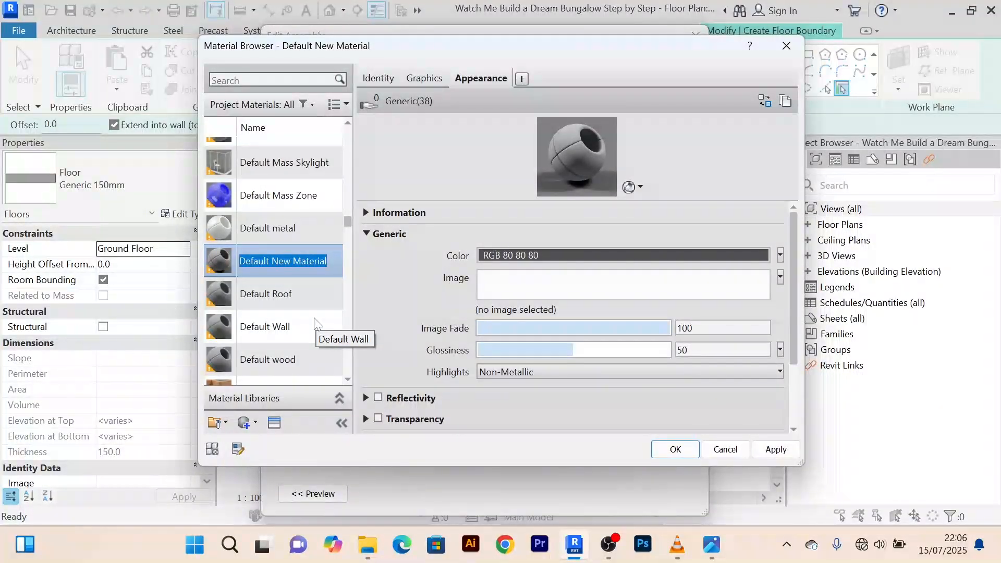
text(Floor)
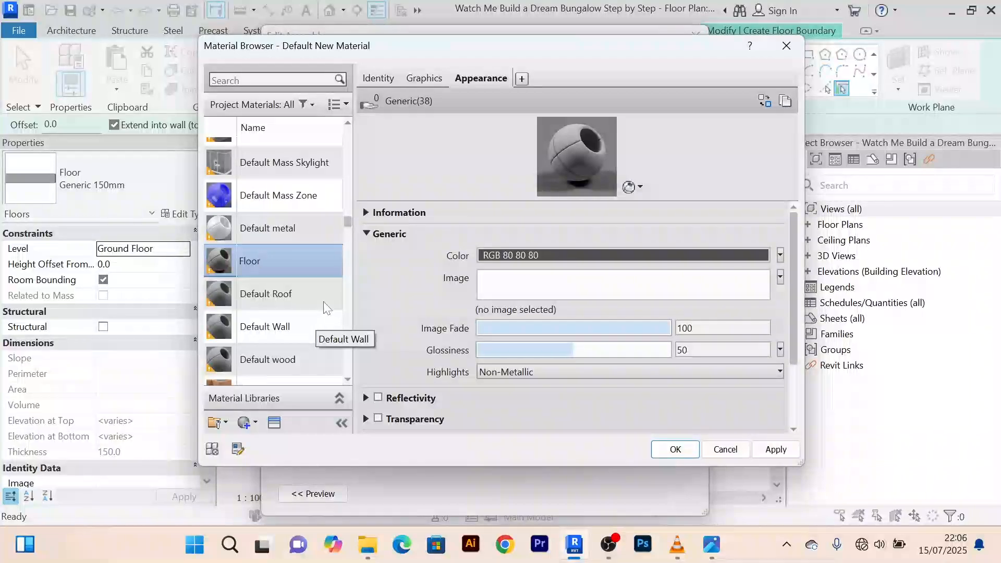
Open the replacement assets for the Floor material's appearance, search for "floor" and list the Appearance Library's Flooring category
click(417, 80)
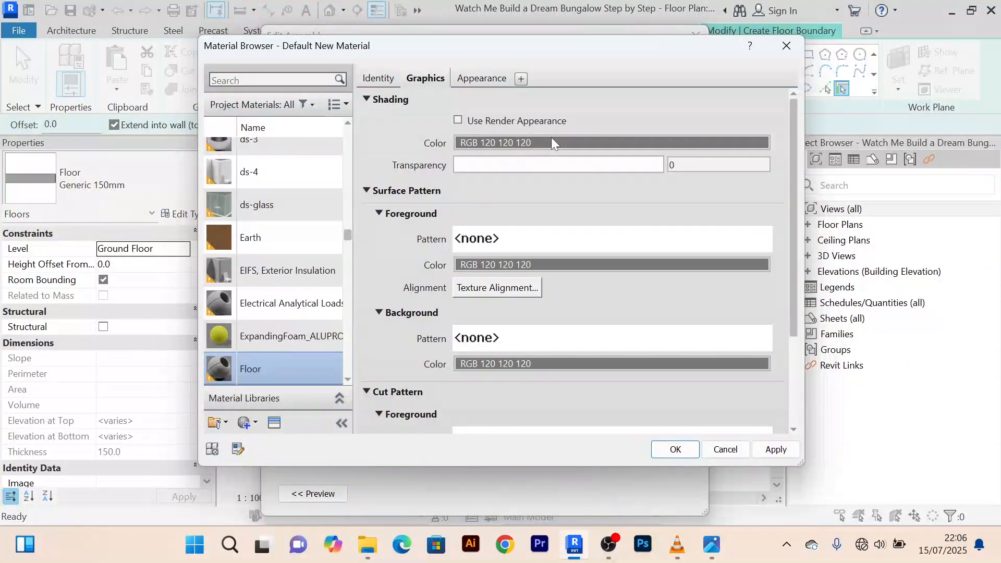
click(472, 79)
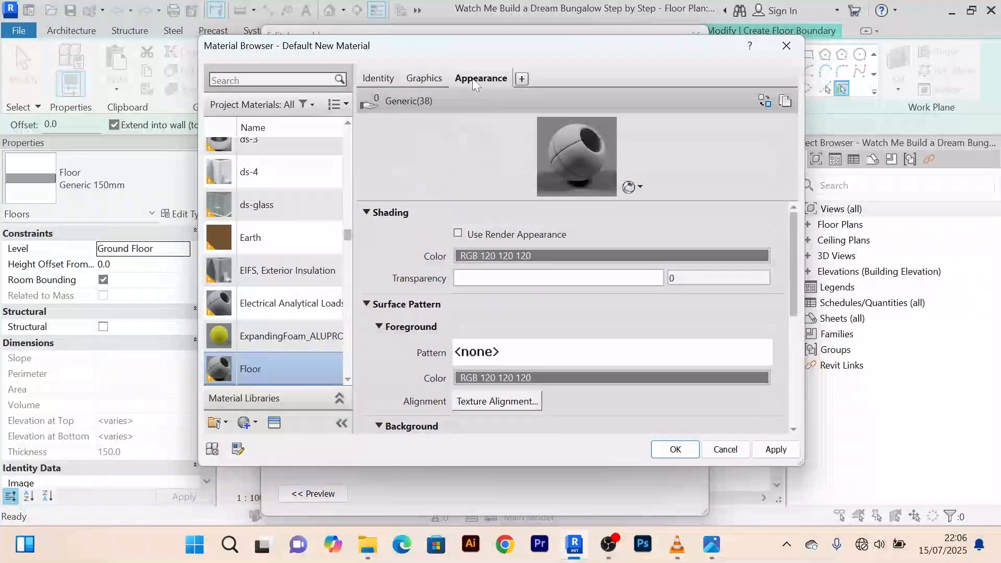
click(765, 103)
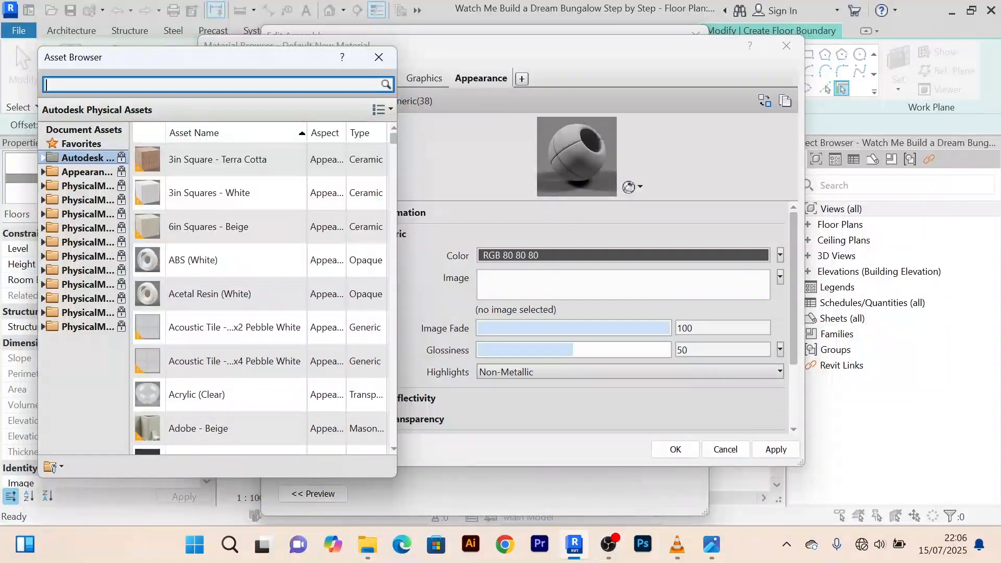
text(floor)
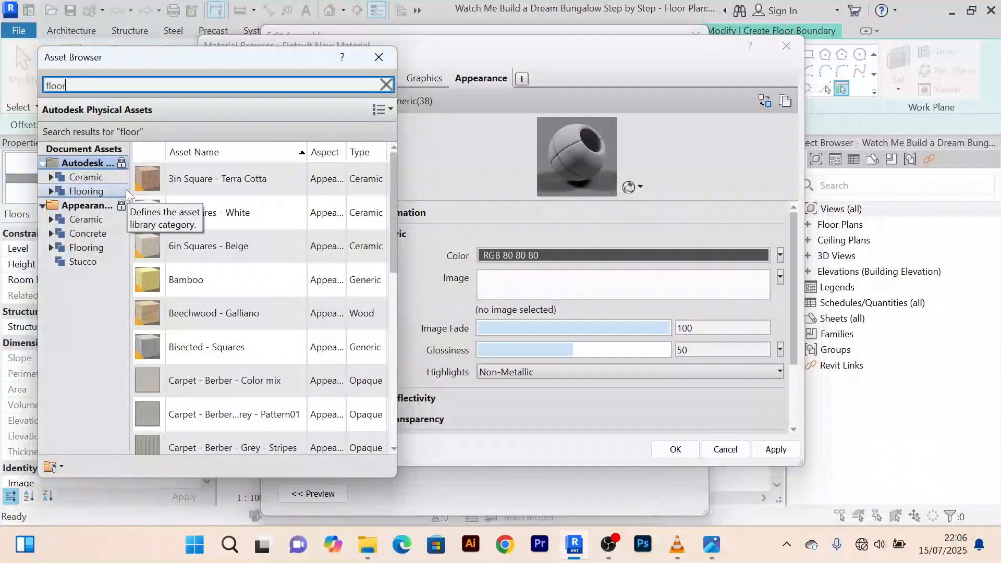
drag(126, 189, 171, 191)
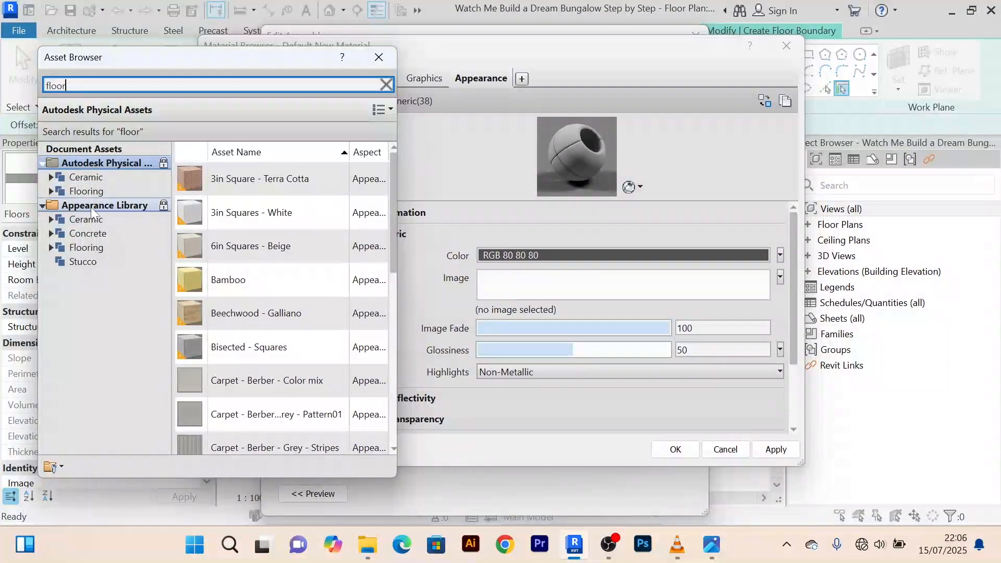
click(82, 248)
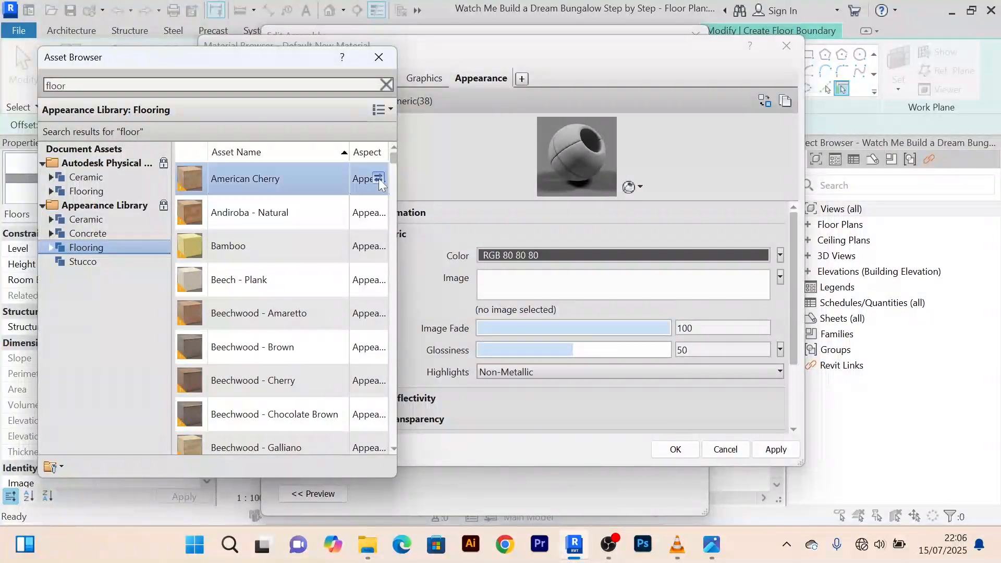
Try the American Cherry, Beechwood - Cherry, Carpet - Loops - White and Carpet Tiles - 24x24in - Striped Medium - Stacked appearances on the Floor material
click(379, 178)
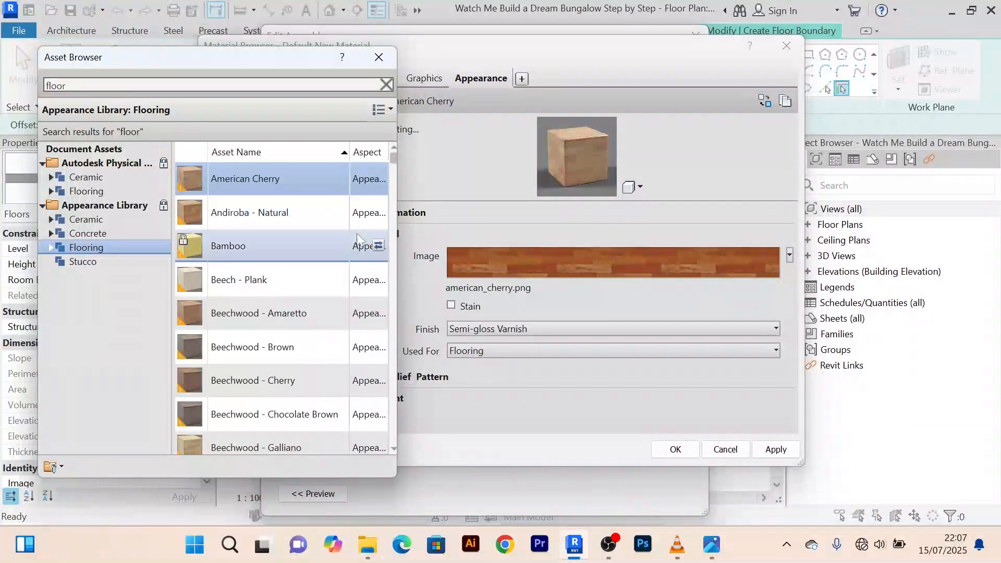
scroll(339, 253, down, 1)
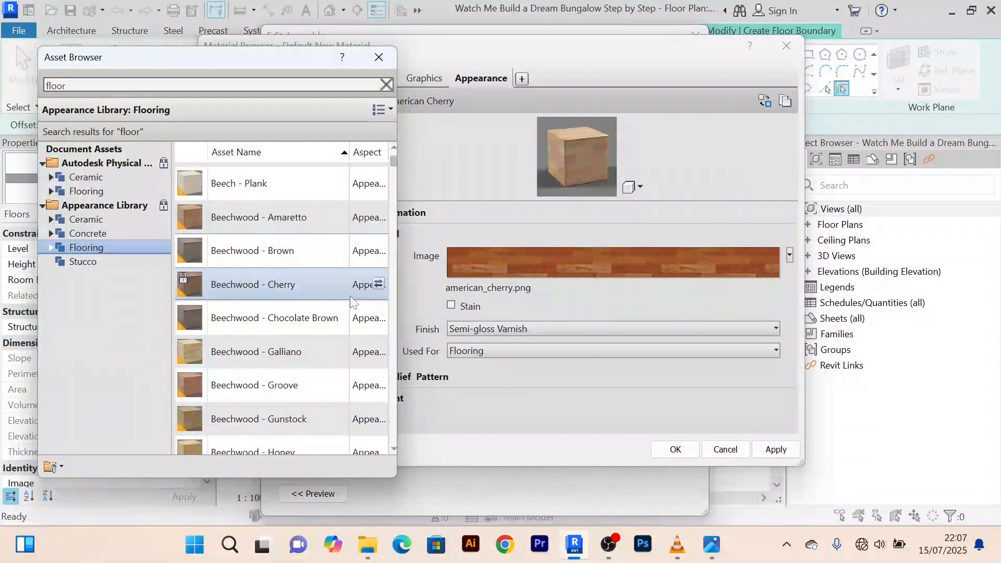
click(375, 284)
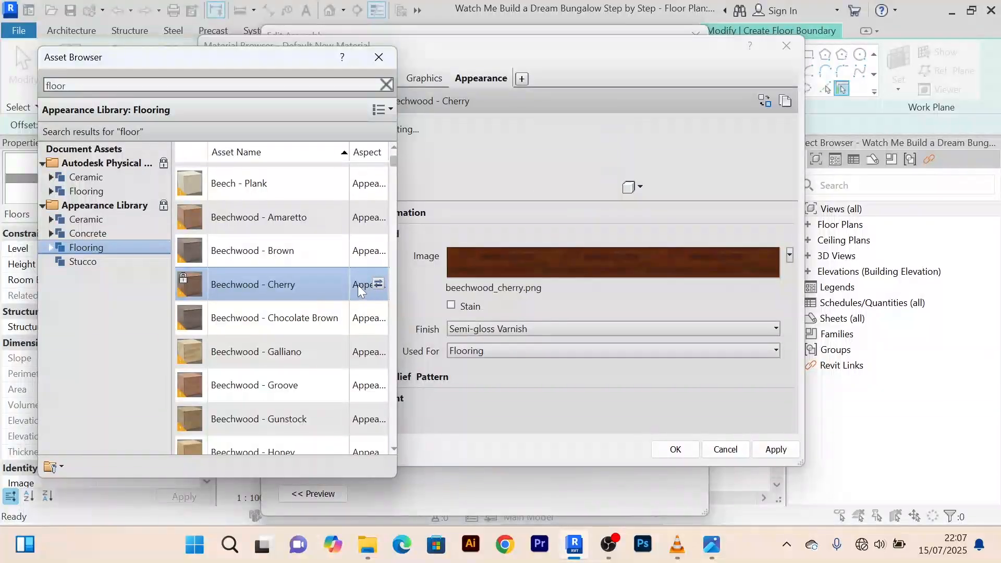
scroll(339, 324, down, 3)
scroll(307, 360, down, 3)
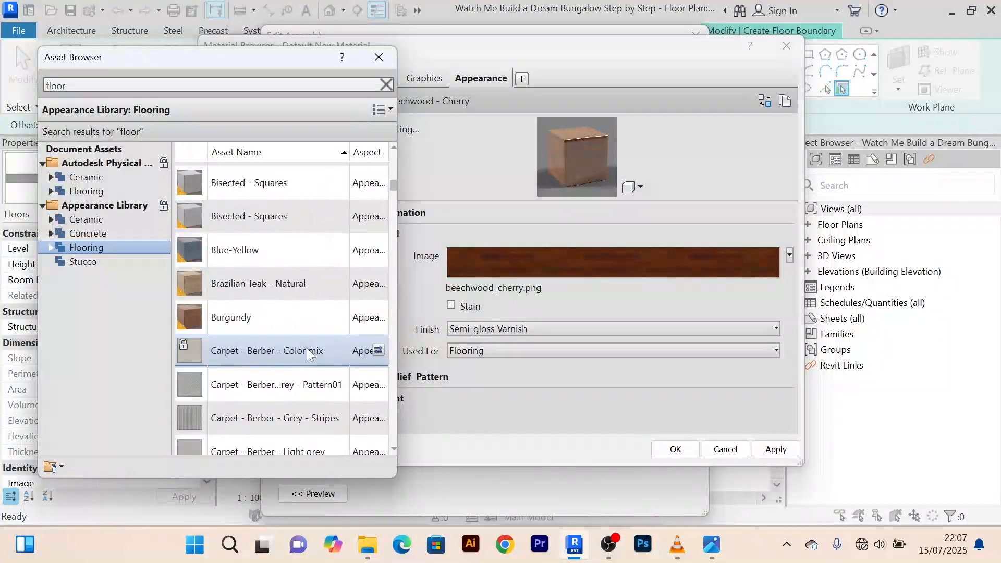
scroll(284, 313, down, 3)
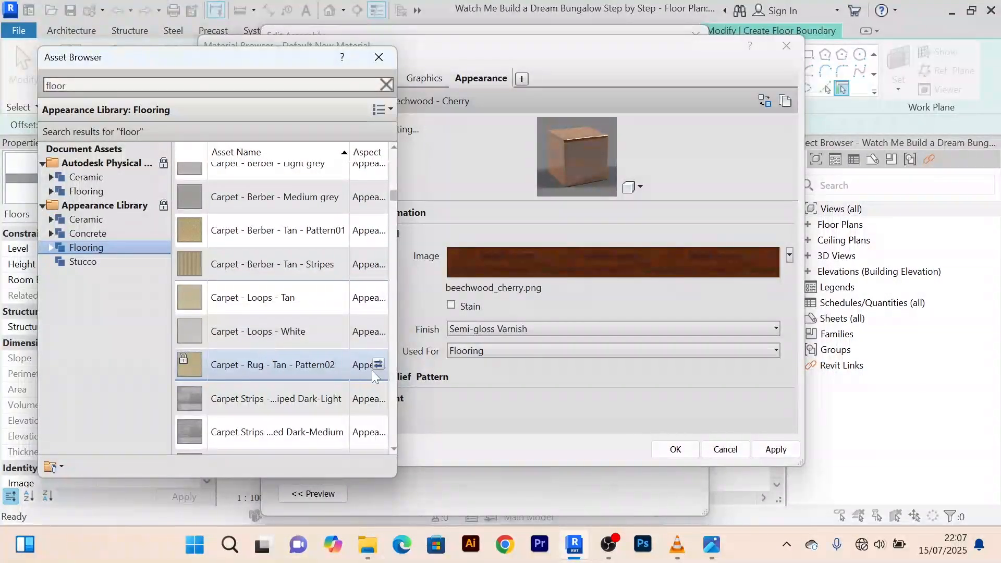
click(378, 366)
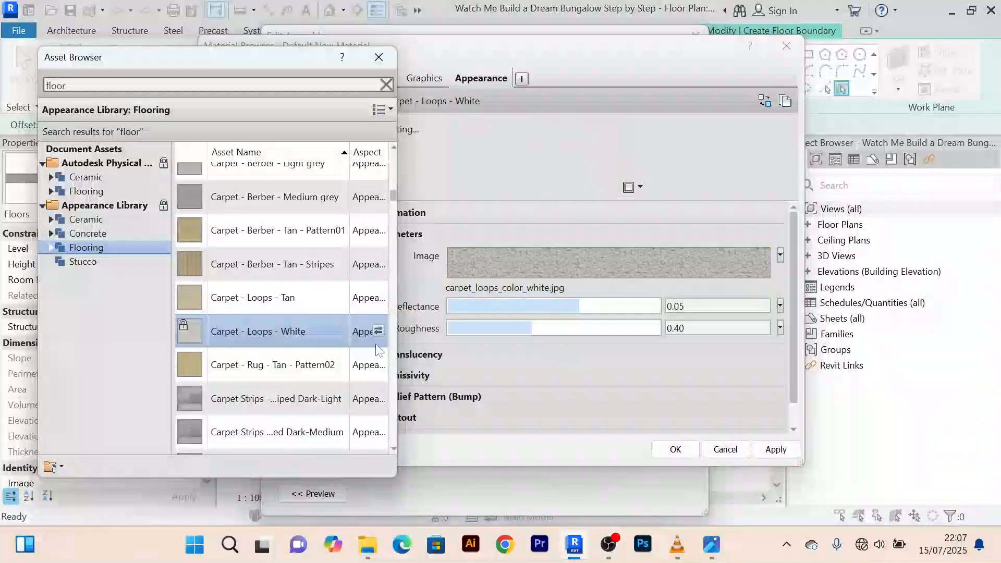
scroll(374, 345, down, 3)
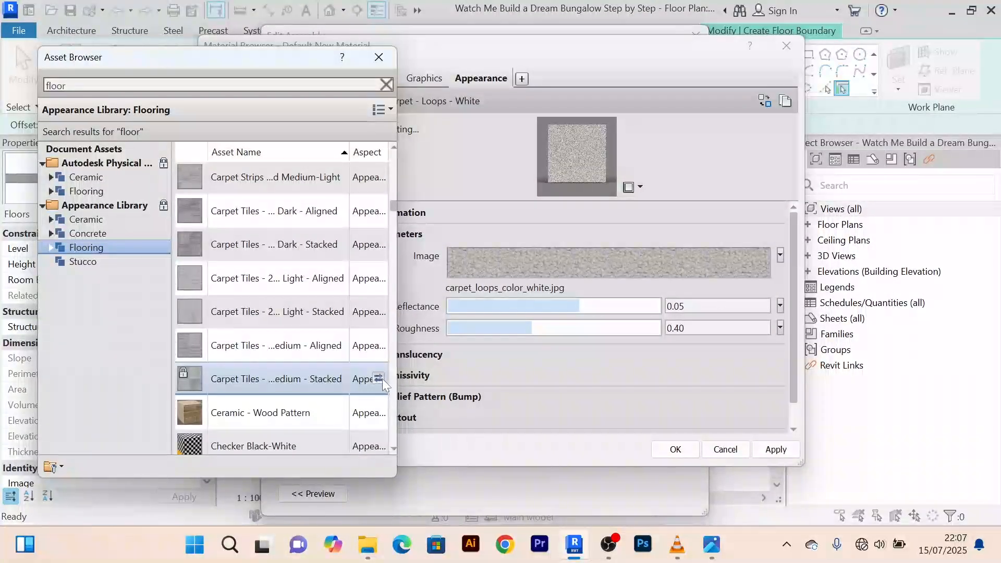
click(380, 379)
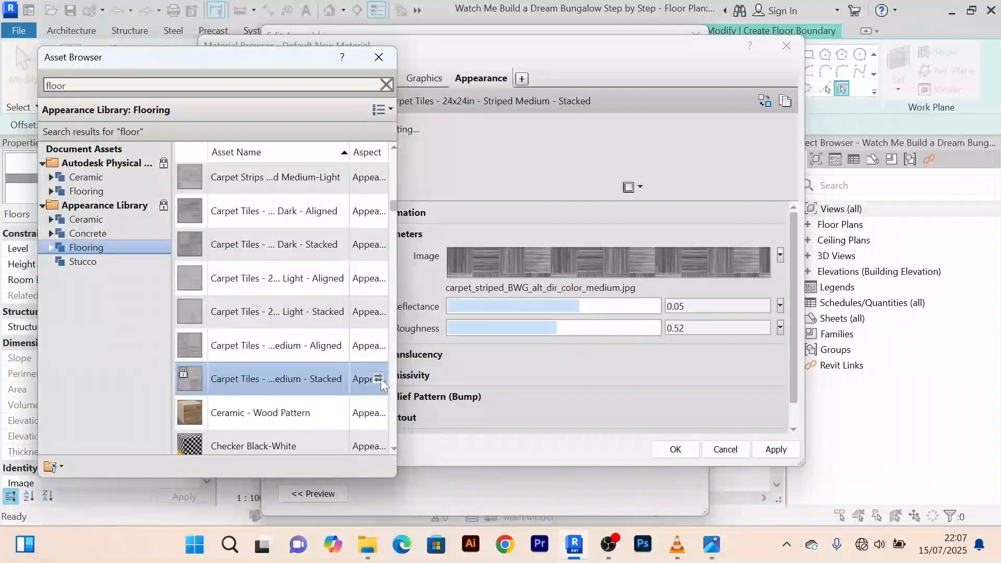
Replace the Floor material's appearance with the Flooring - Oak - Espresso asset and close the asset library
scroll(379, 378, down, 4)
scroll(377, 380, down, 5)
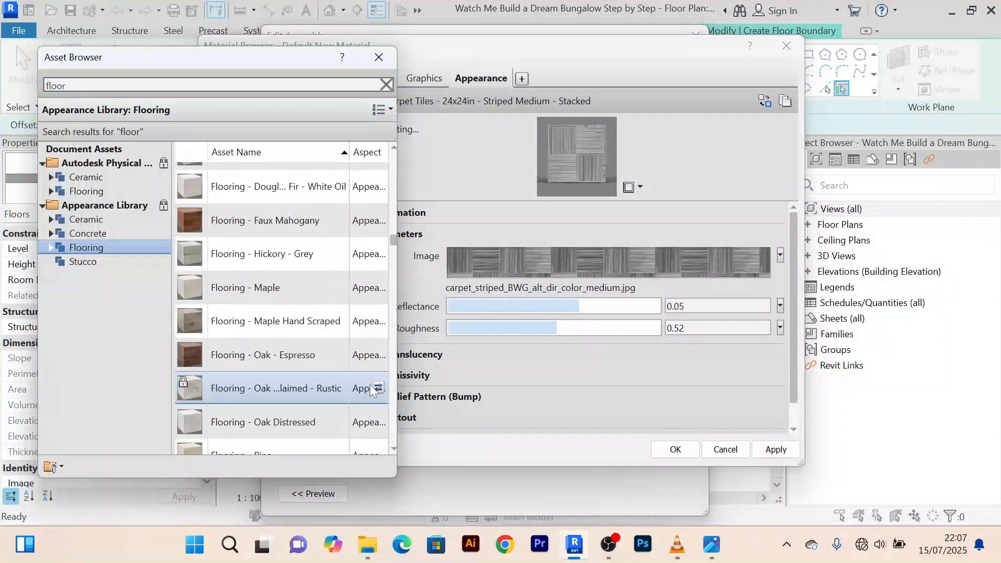
click(380, 354)
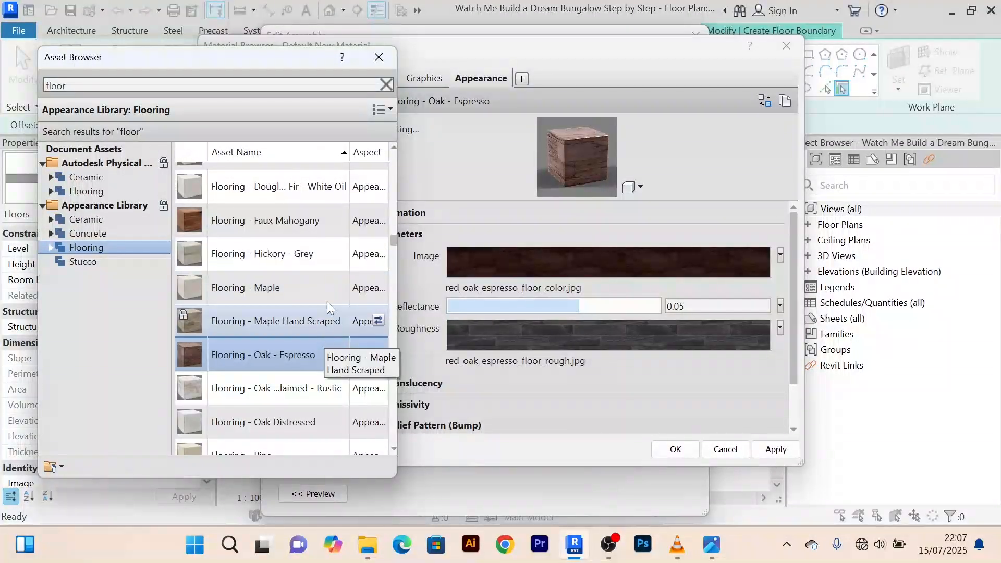
scroll(330, 307, up, 1)
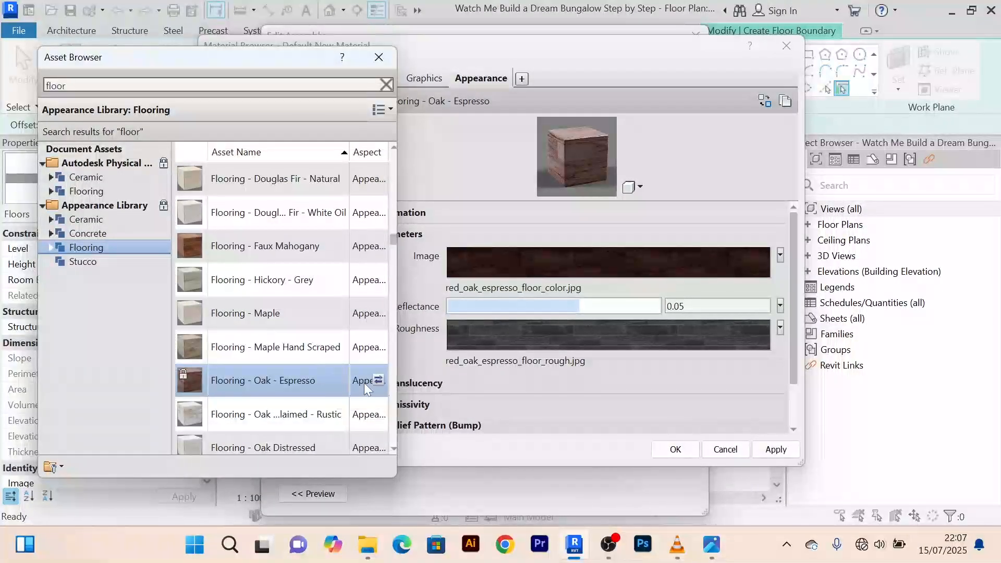
click(379, 58)
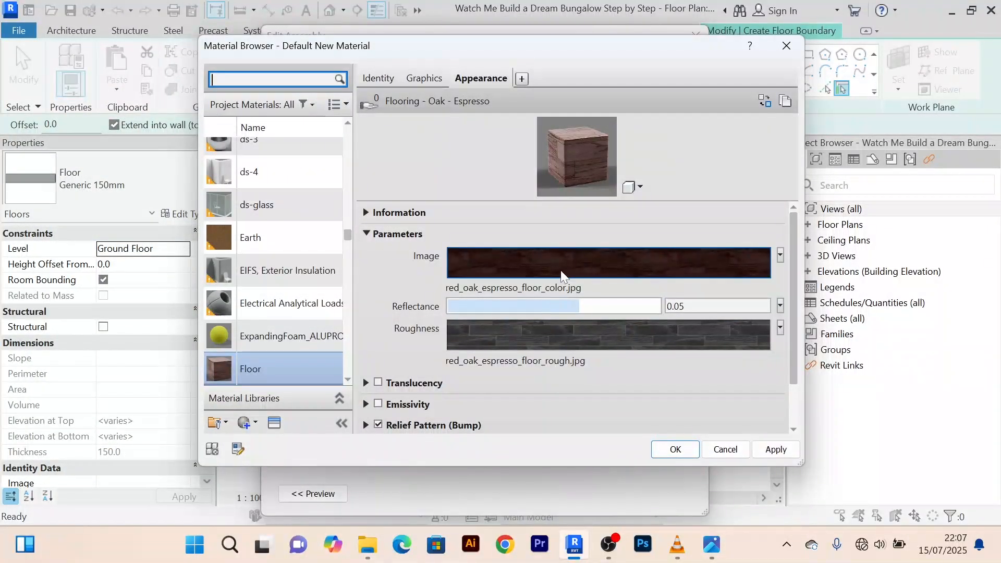
mouse_move(554, 275)
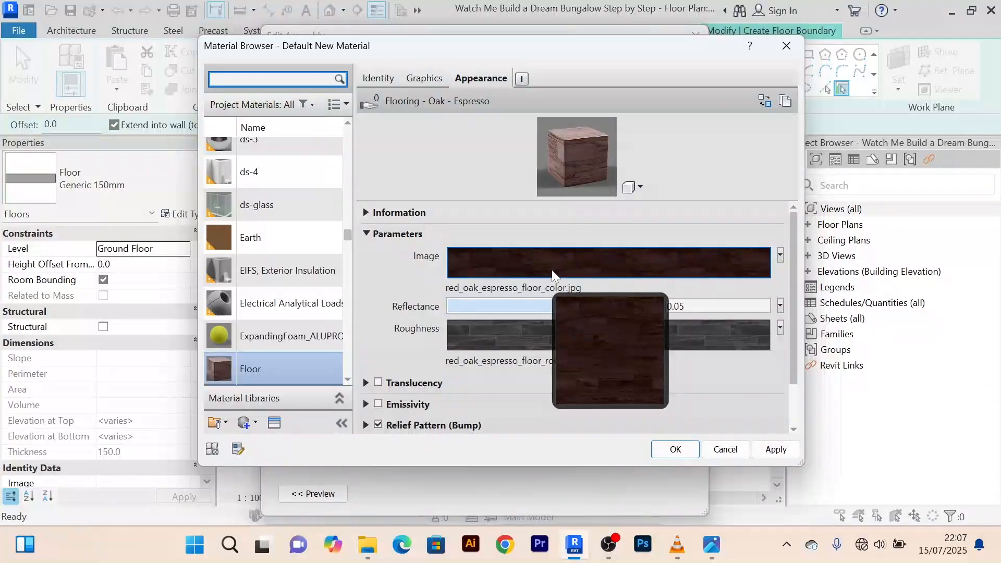
Set the Floor material's shading color to dark red, RGB 94 15 15, to match the oak texture
click(422, 79)
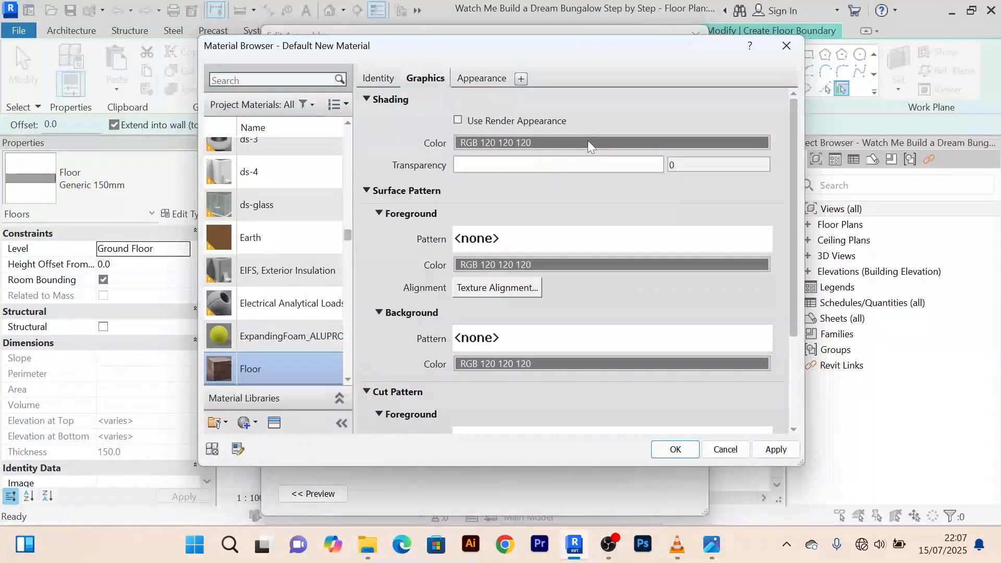
click(588, 139)
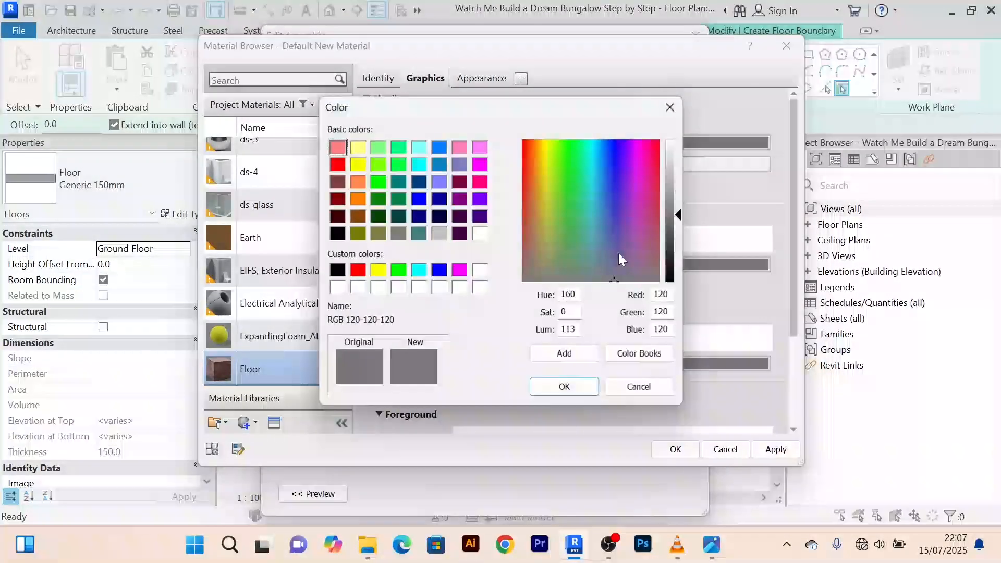
click(524, 179)
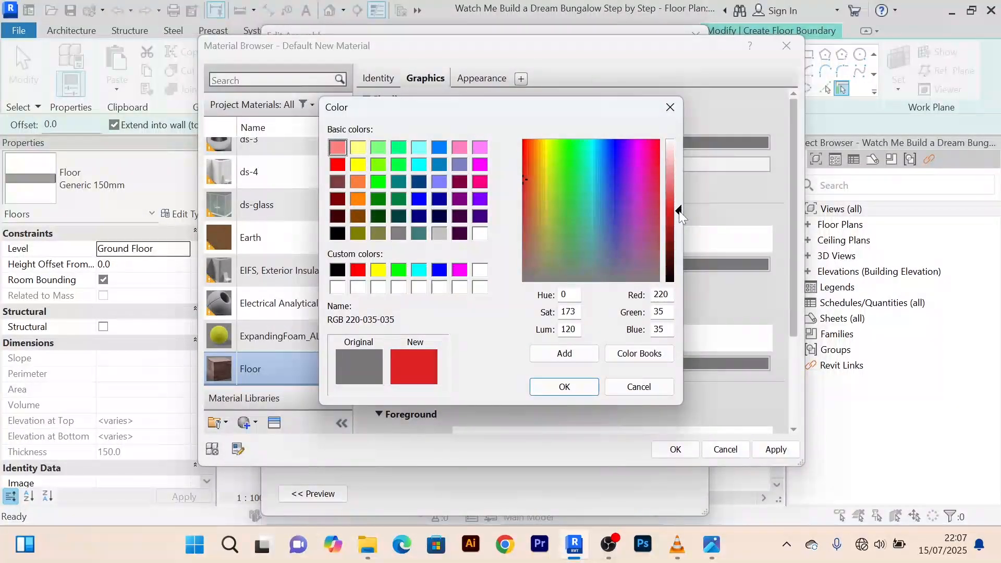
drag(682, 216, 678, 243)
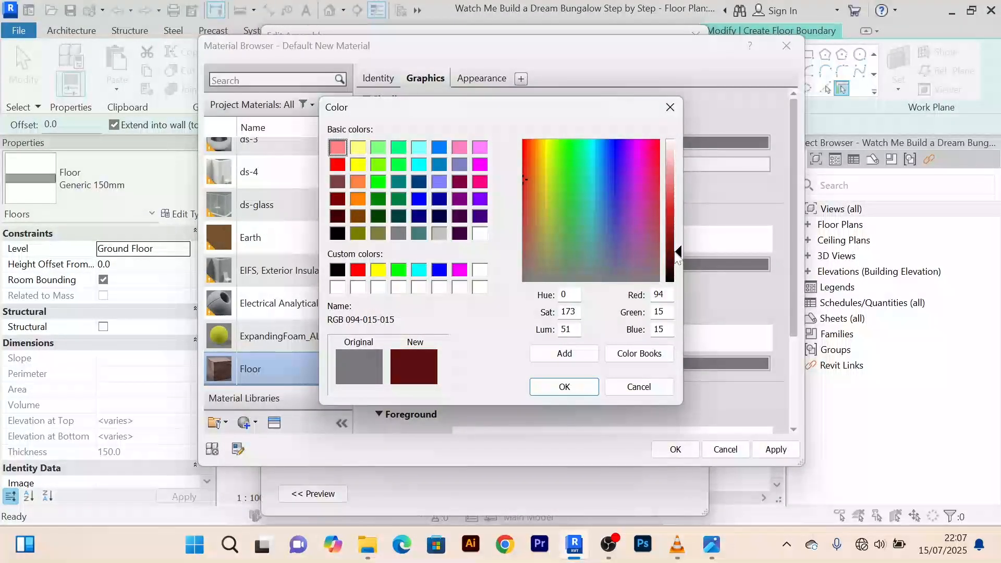
click(553, 387)
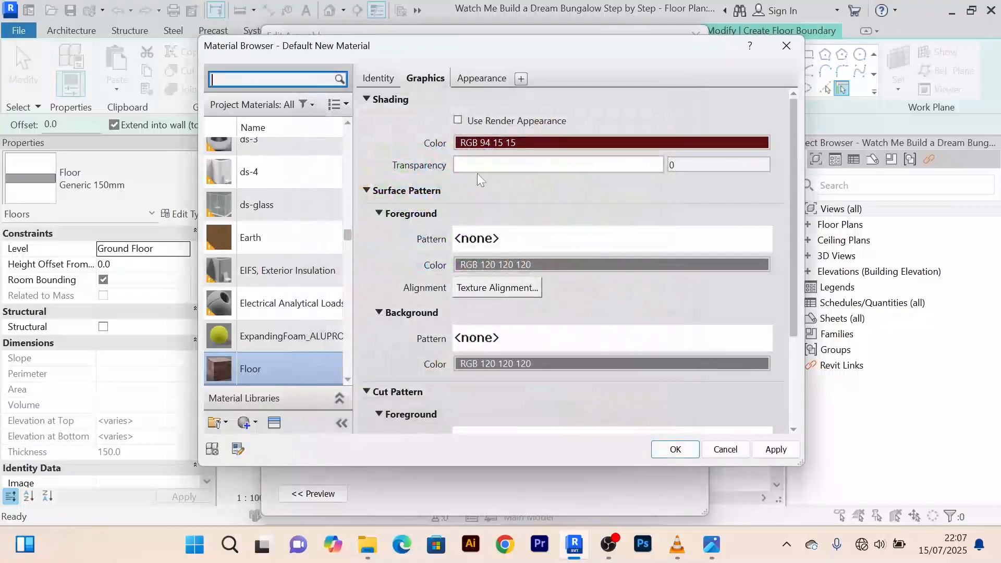
Compare the shading color with the oak texture, apply the material, and confirm the floor's layer structure and type properties
click(481, 78)
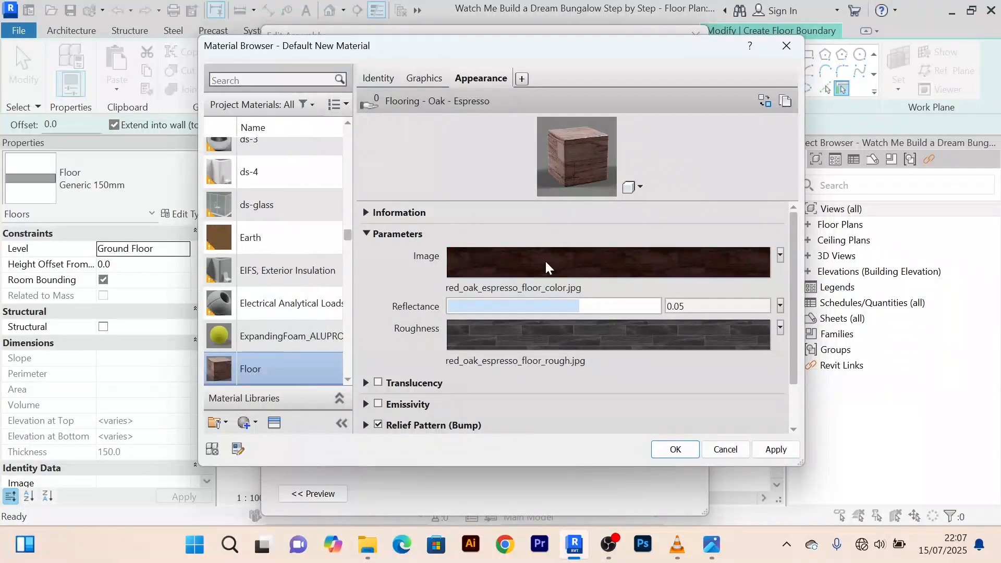
click(423, 80)
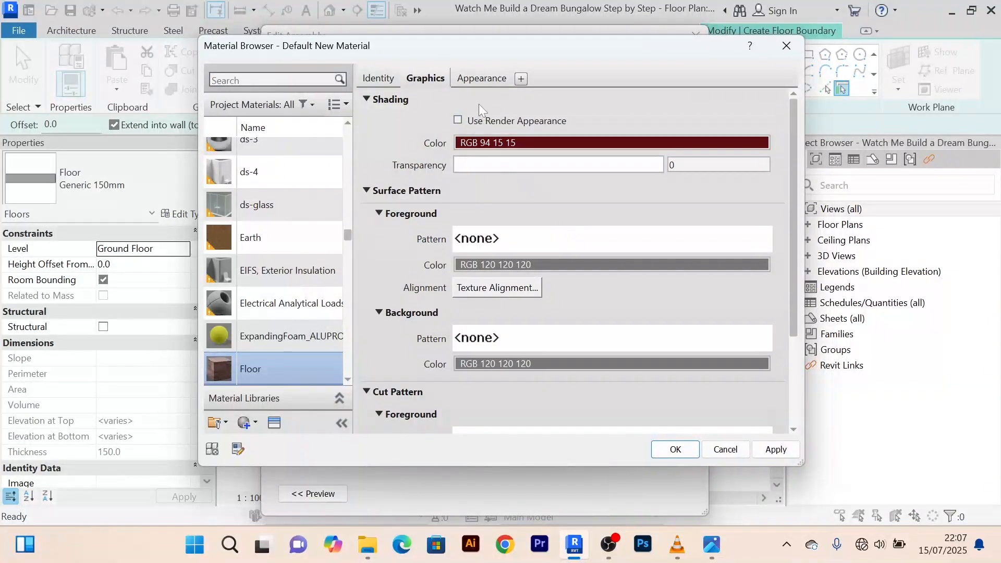
click(485, 79)
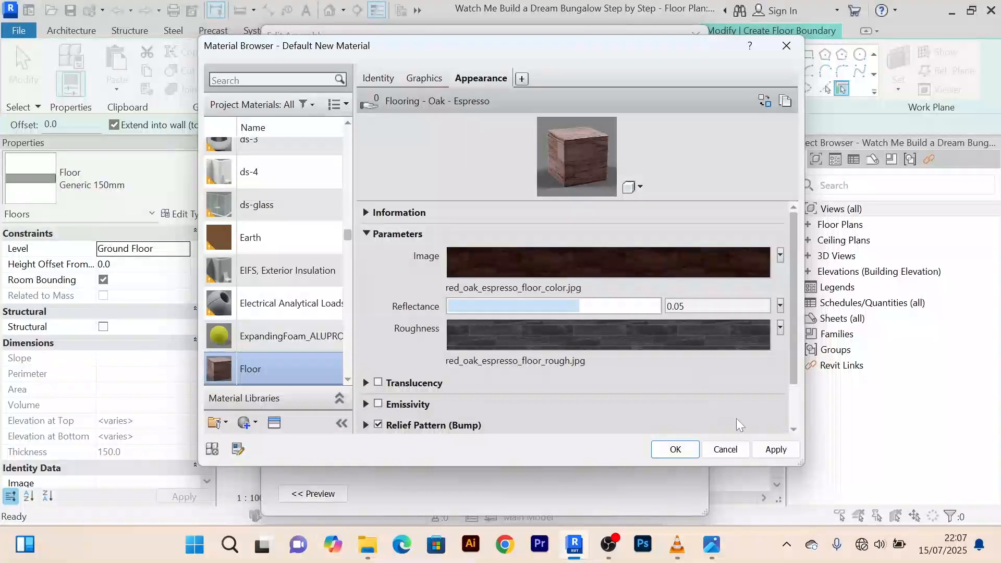
click(777, 450)
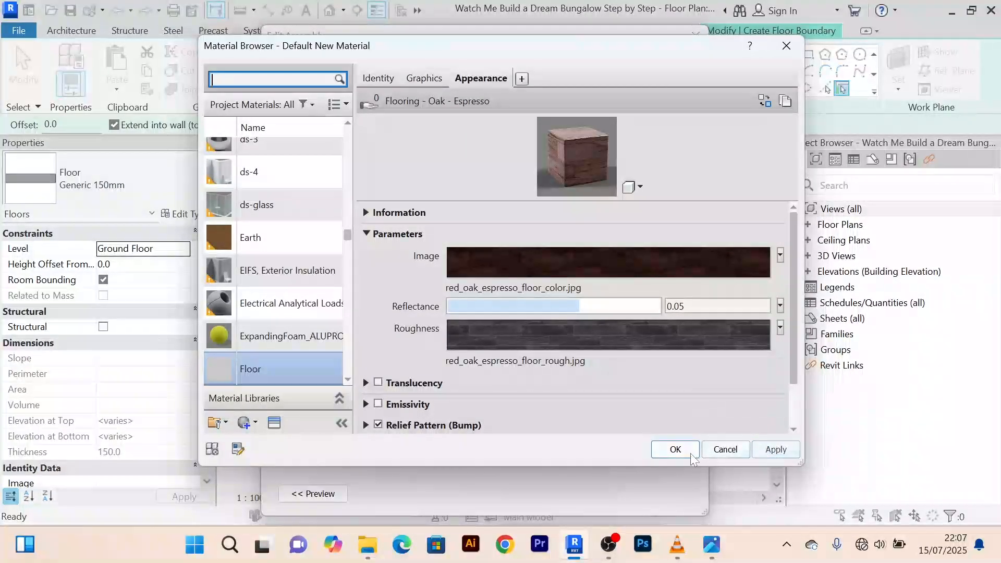
click(675, 450)
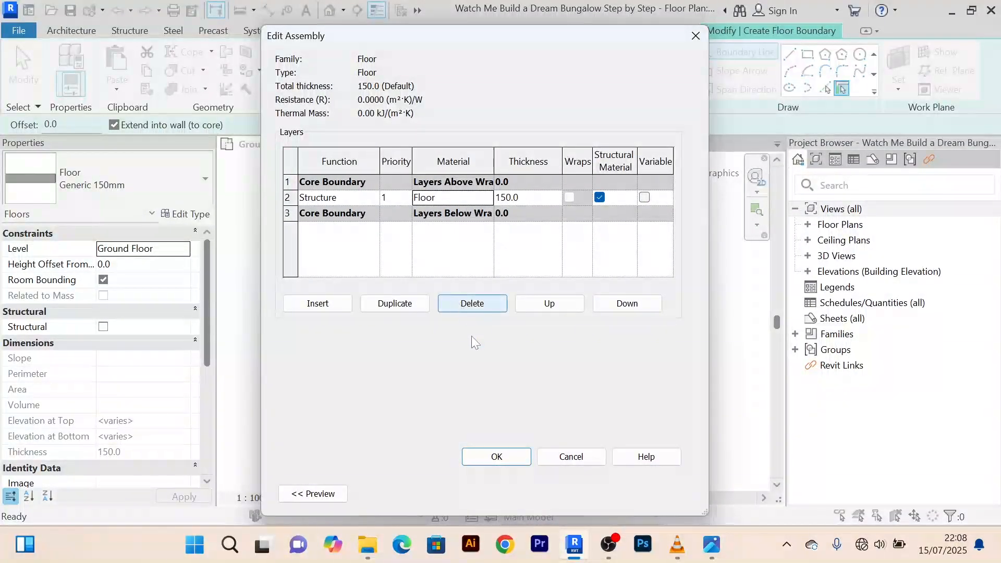
click(496, 456)
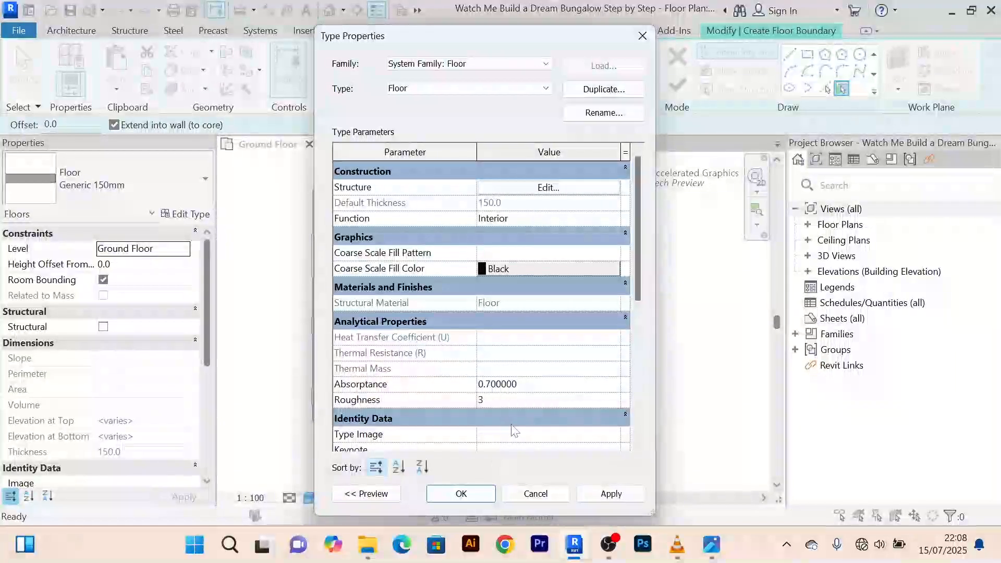
click(600, 494)
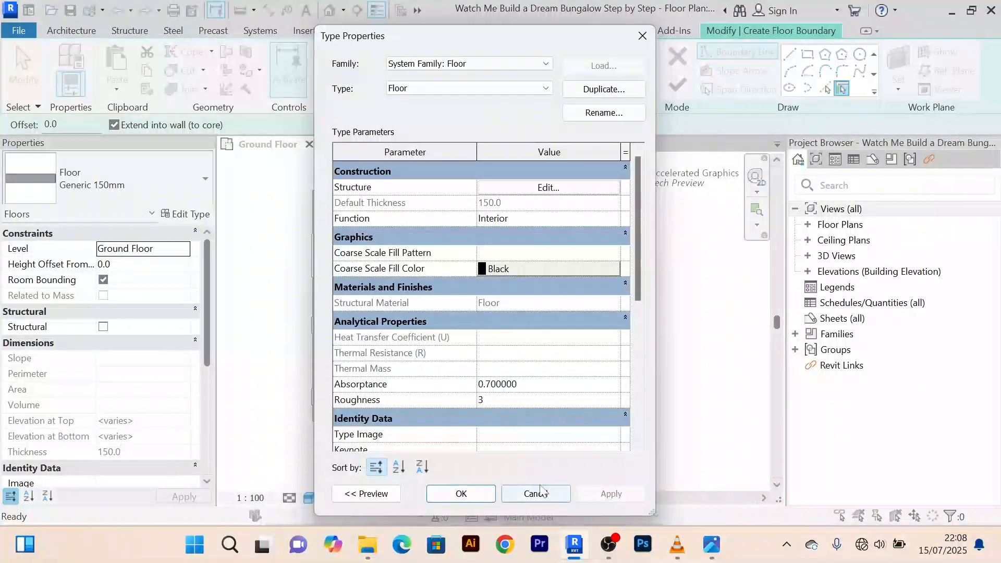
click(461, 494)
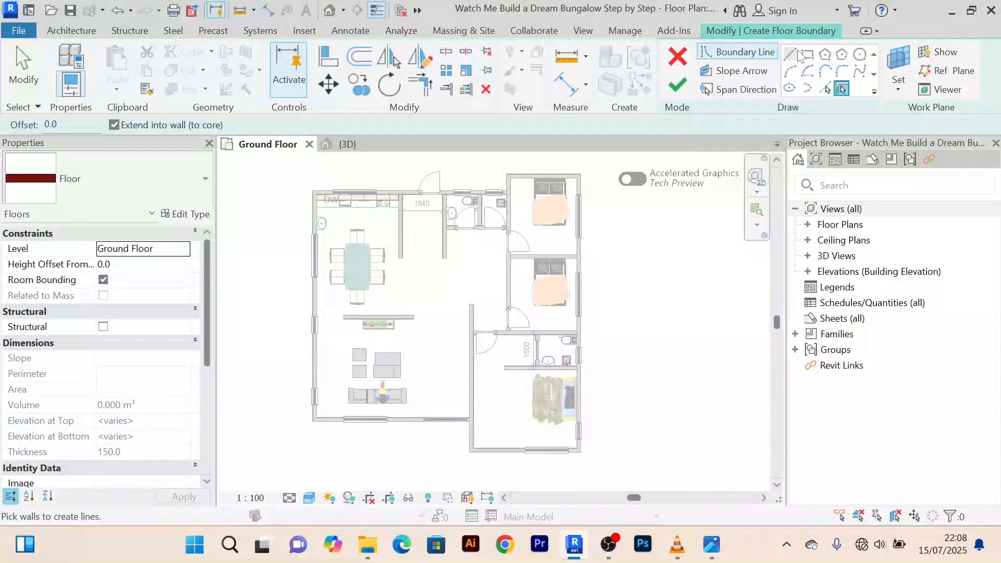
Sketch the floor boundary with Pick Lines at a 500 offset outside the top, left, bottom and right exterior walls of the bungalow
click(825, 89)
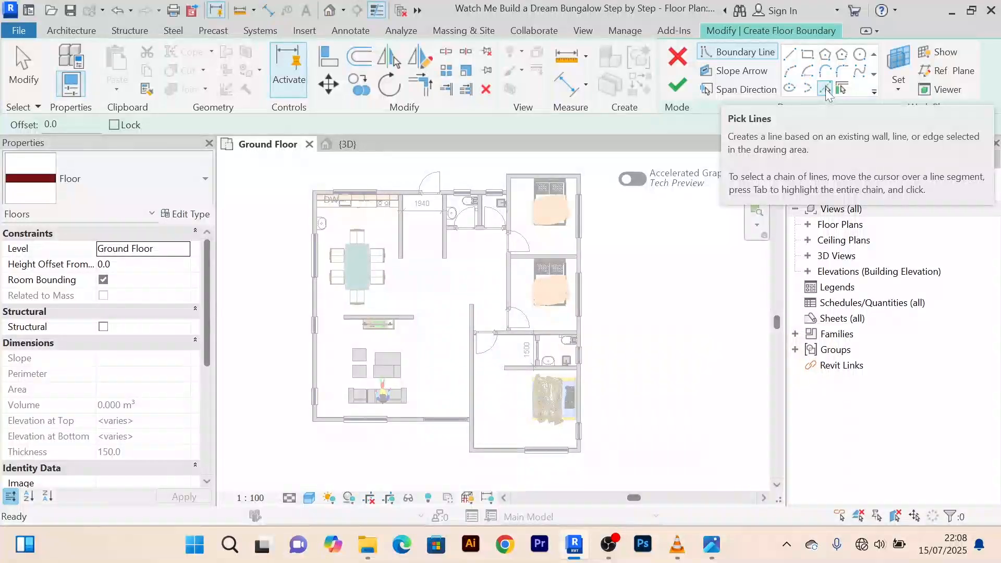
click(825, 89)
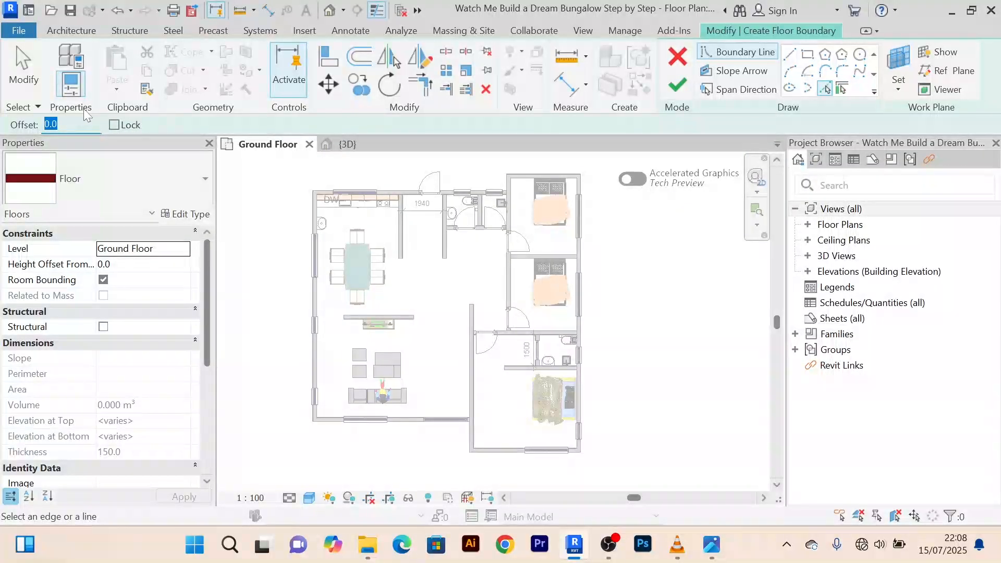
text(50)
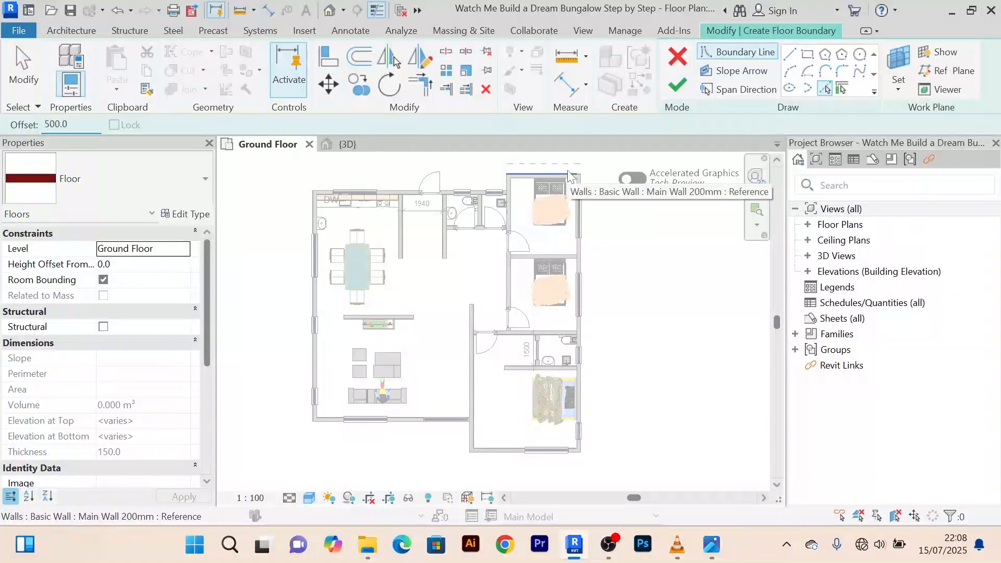
click(307, 214)
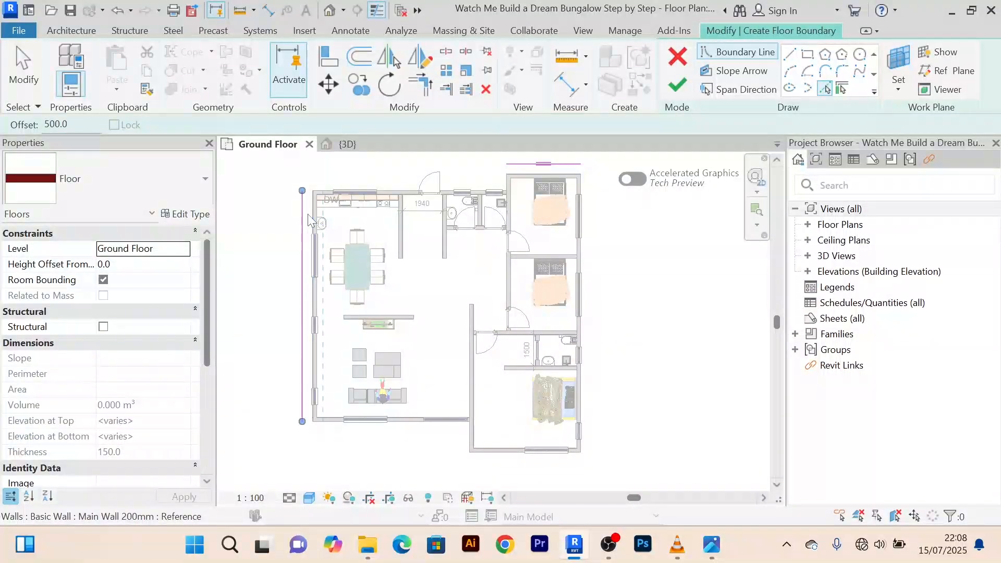
click(488, 464)
scroll(589, 334, up, 5)
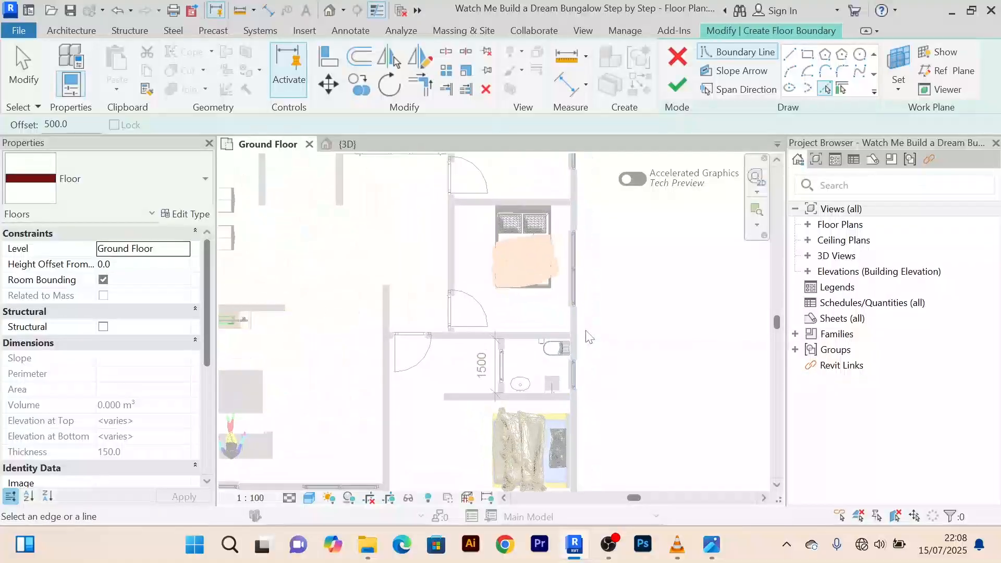
click(616, 317)
scroll(618, 318, down, 5)
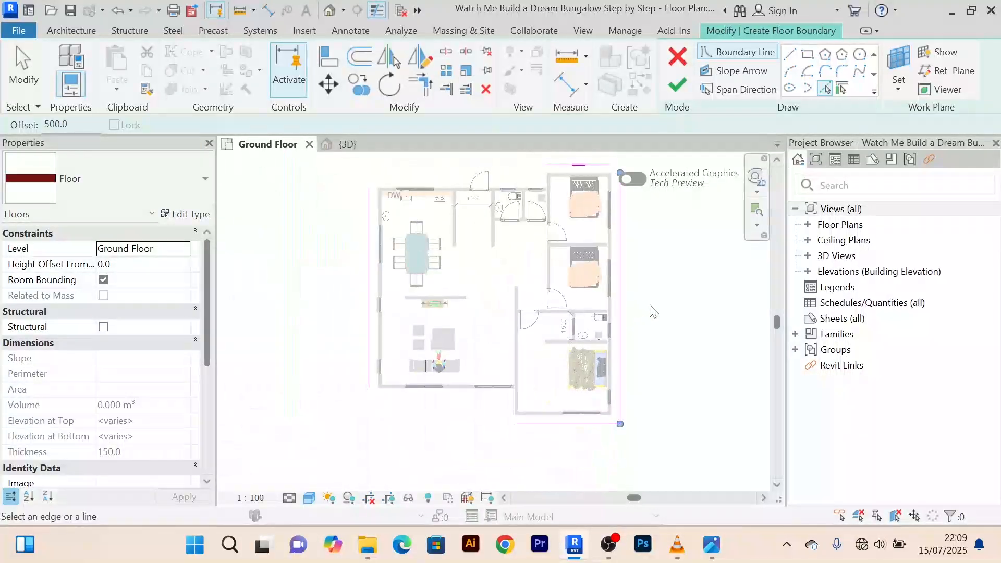
Trim and extend the four offset boundary lines to corners so they form one closed rectangle around the bungalow
click(421, 85)
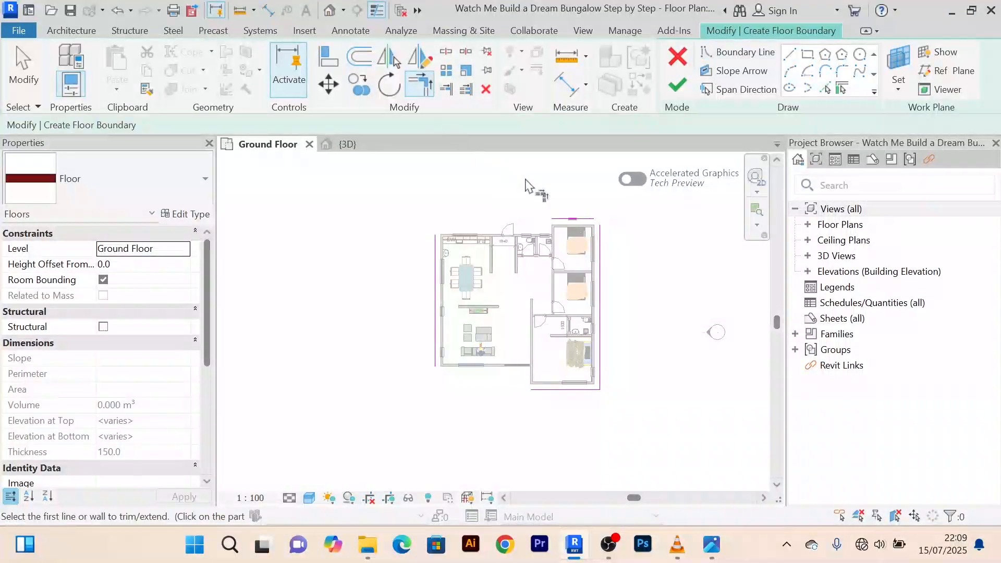
click(564, 219)
click(436, 261)
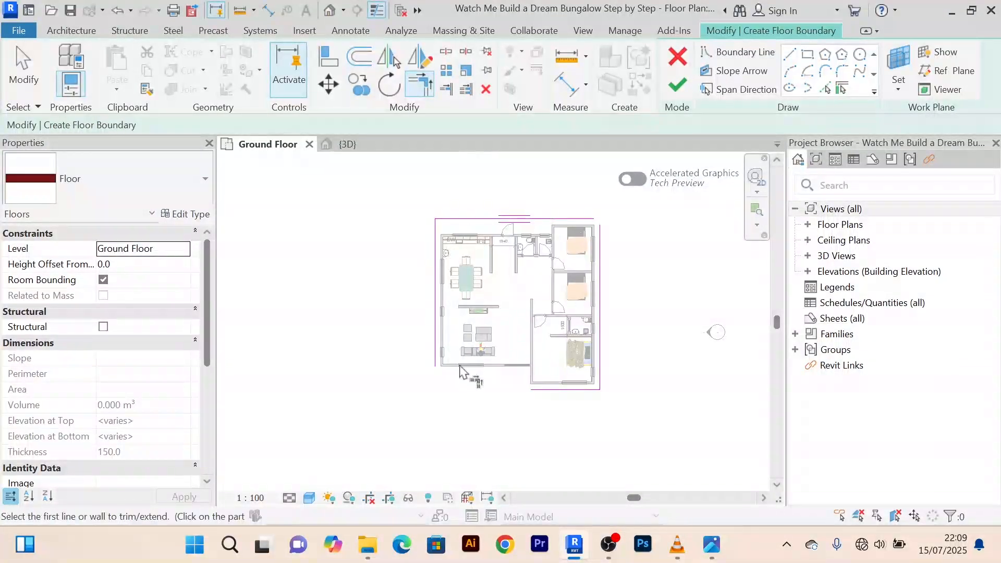
click(436, 355)
click(553, 389)
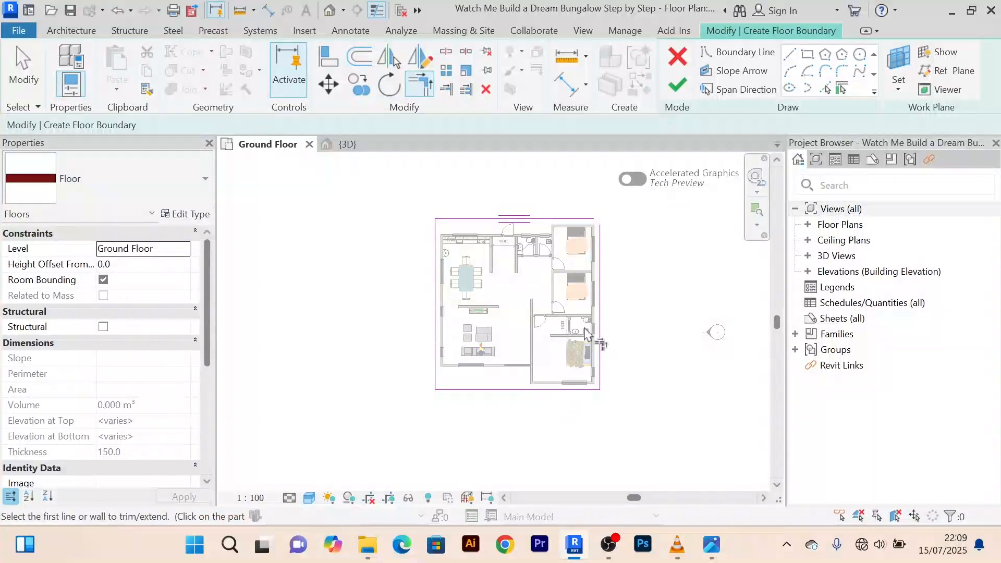
click(595, 298)
click(583, 220)
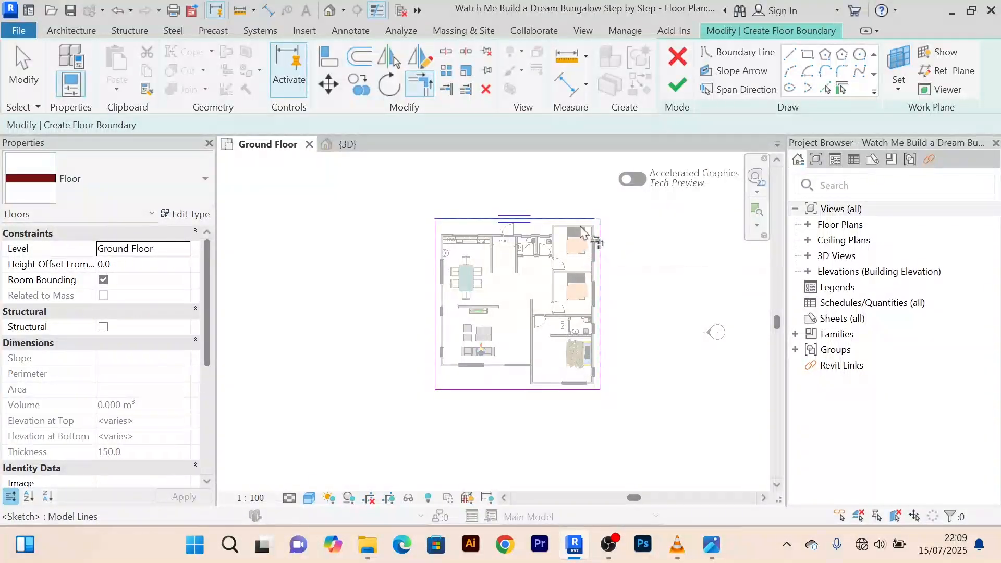
Check the corners of the floor boundary, finish the sketch to create the floor, and clear the selection
scroll(586, 376, up, 4)
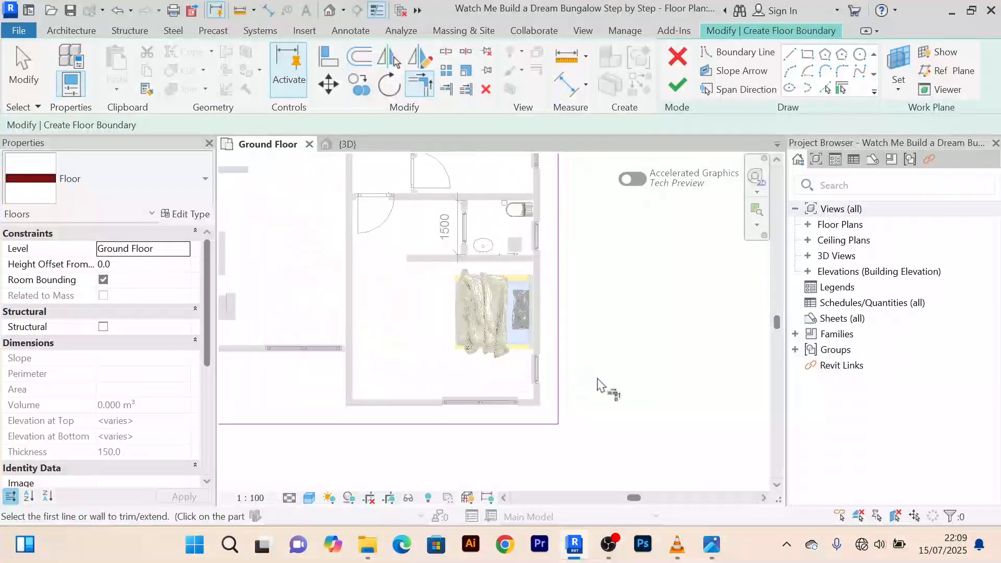
scroll(618, 313, down, 2)
scroll(621, 308, down, 3)
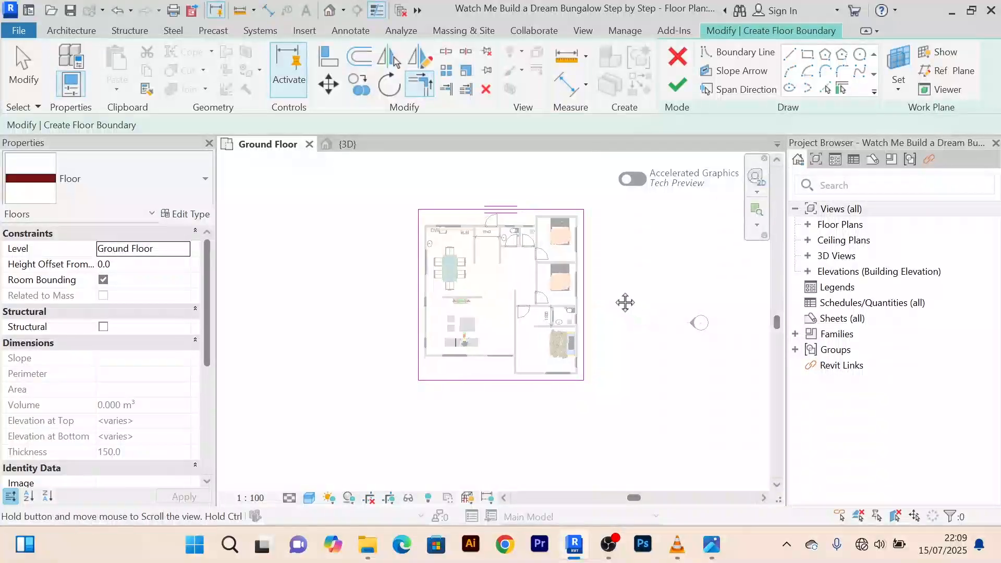
scroll(569, 206, up, 2)
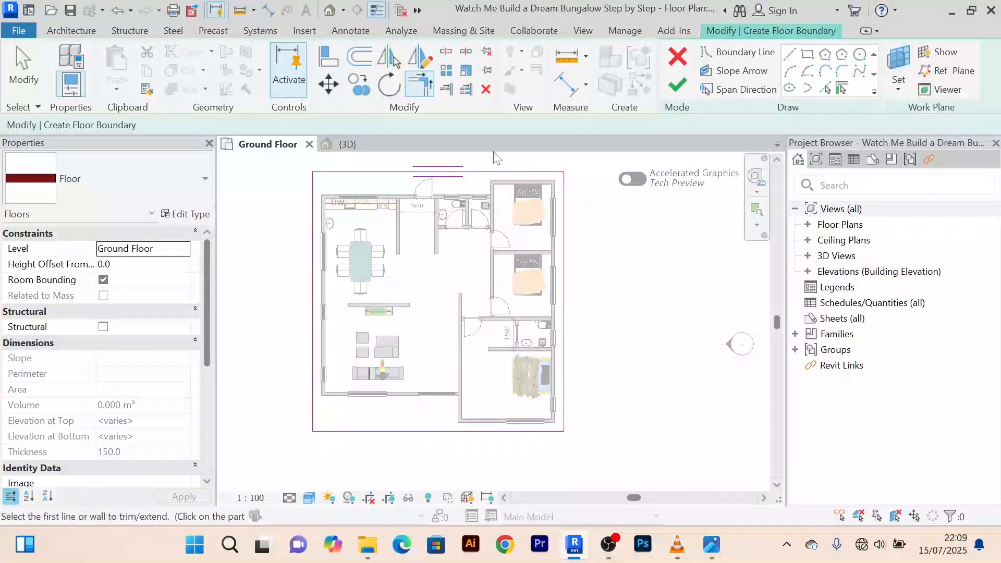
scroll(574, 353, down, 2)
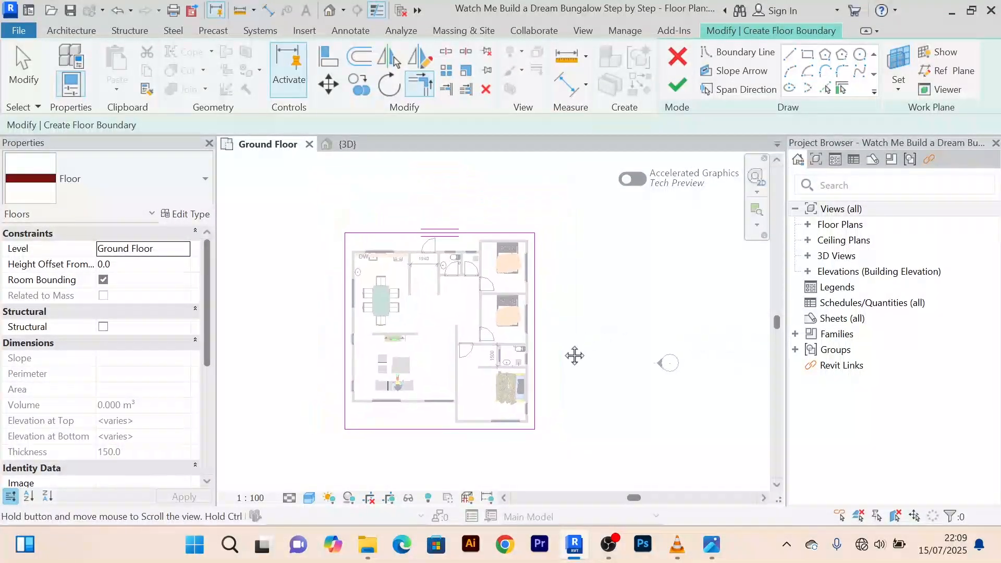
scroll(529, 266, up, 3)
scroll(529, 266, down, 4)
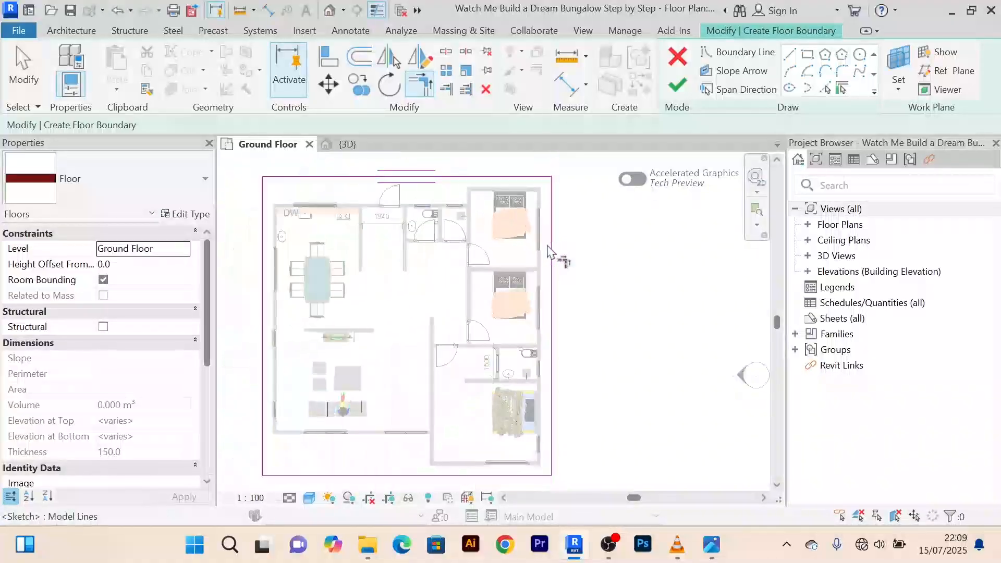
scroll(563, 281, up, 2)
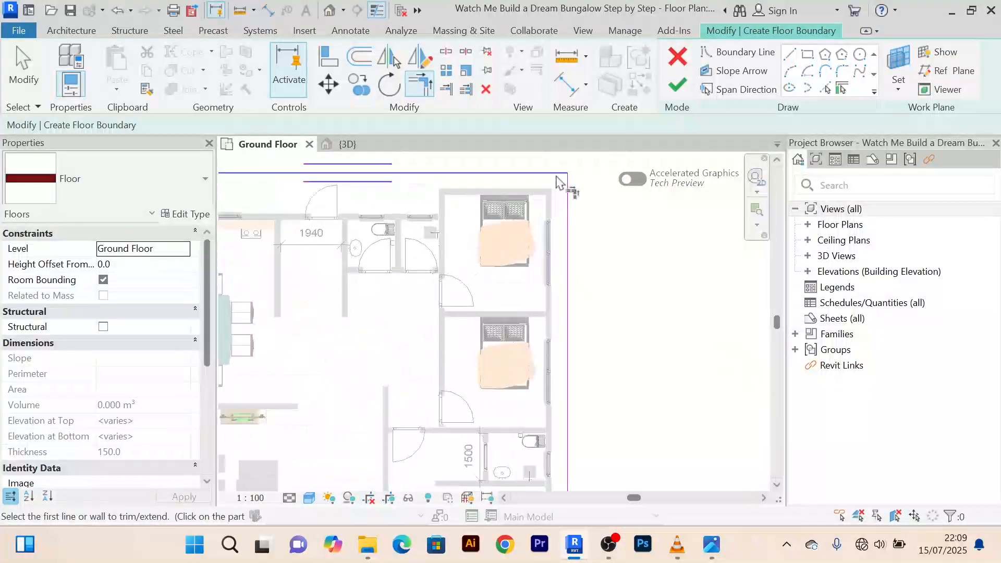
scroll(592, 290, down, 3)
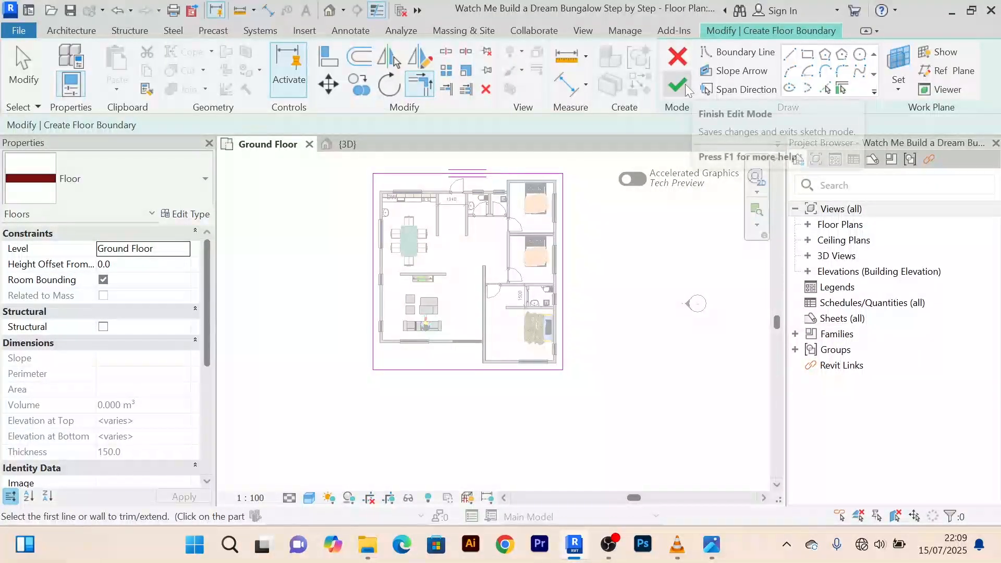
click(690, 89)
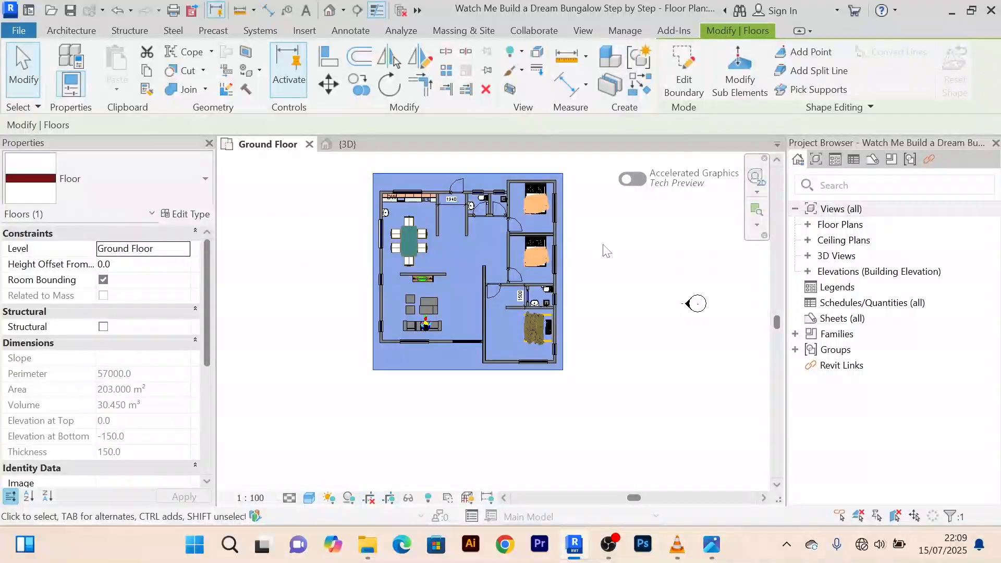
middle_drag(644, 272, 619, 309)
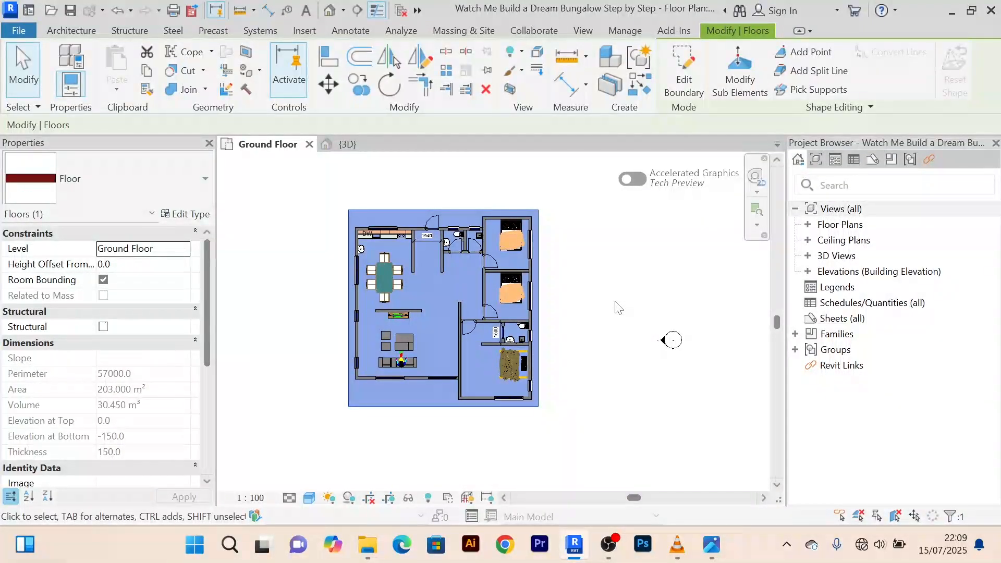
key(Escape)
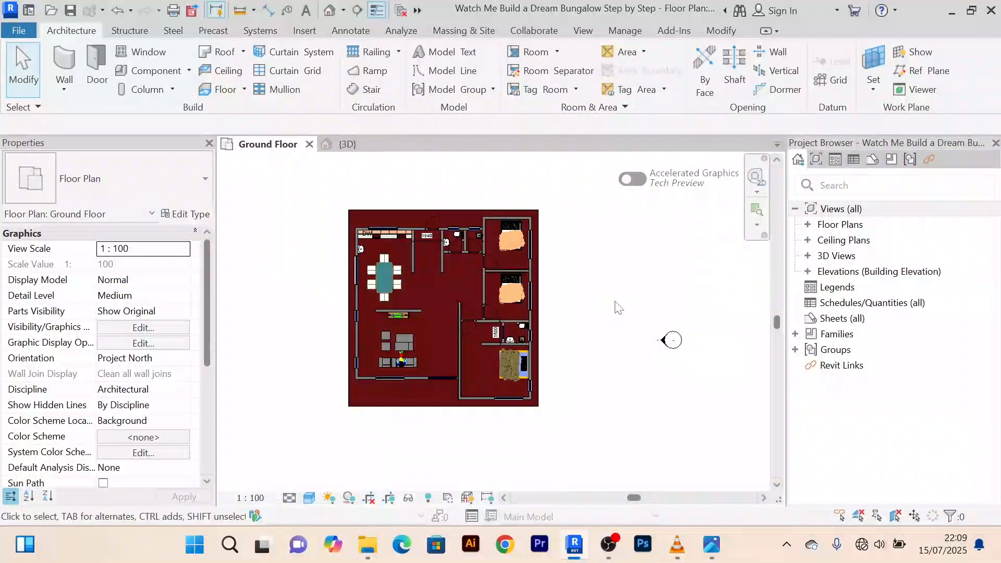
Examine the floor's coverage in the ground floor plan, including its edges beyond the exterior walls
scroll(438, 344, up, 3)
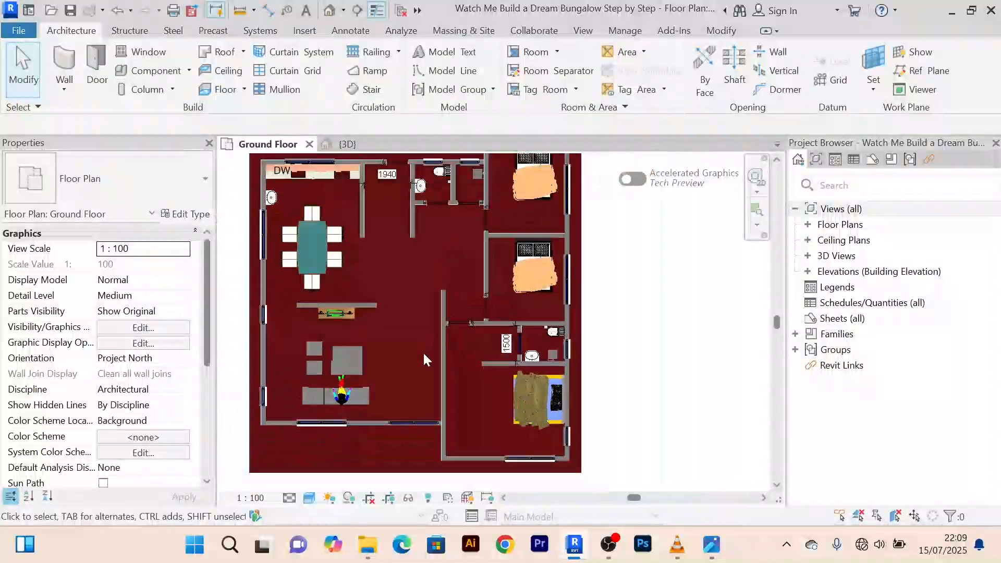
middle_drag(423, 354, 434, 338)
scroll(395, 429, up, 5)
scroll(395, 430, down, 3)
middle_drag(395, 431, 406, 414)
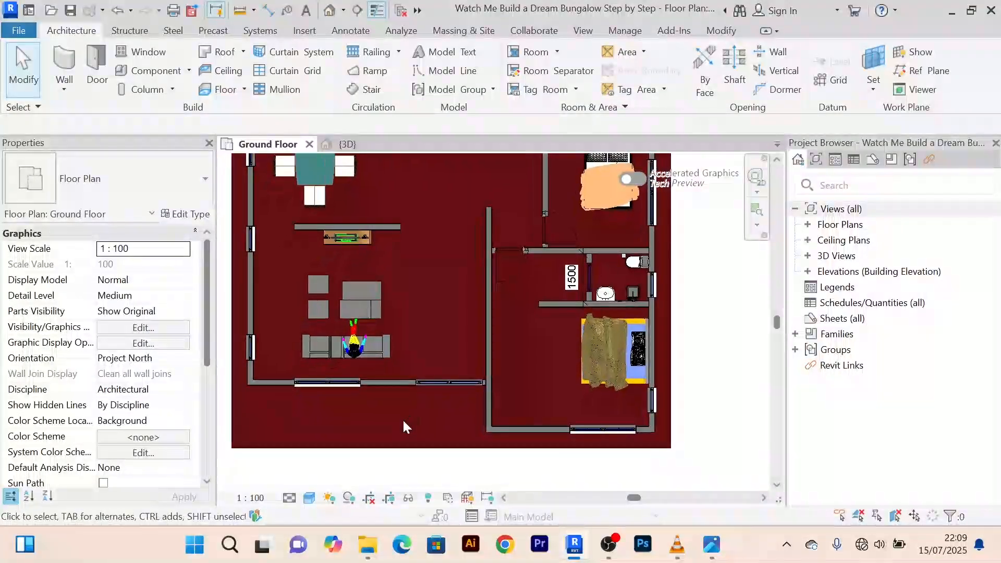
scroll(405, 424, up, 2)
scroll(405, 423, down, 5)
scroll(421, 389, up, 4)
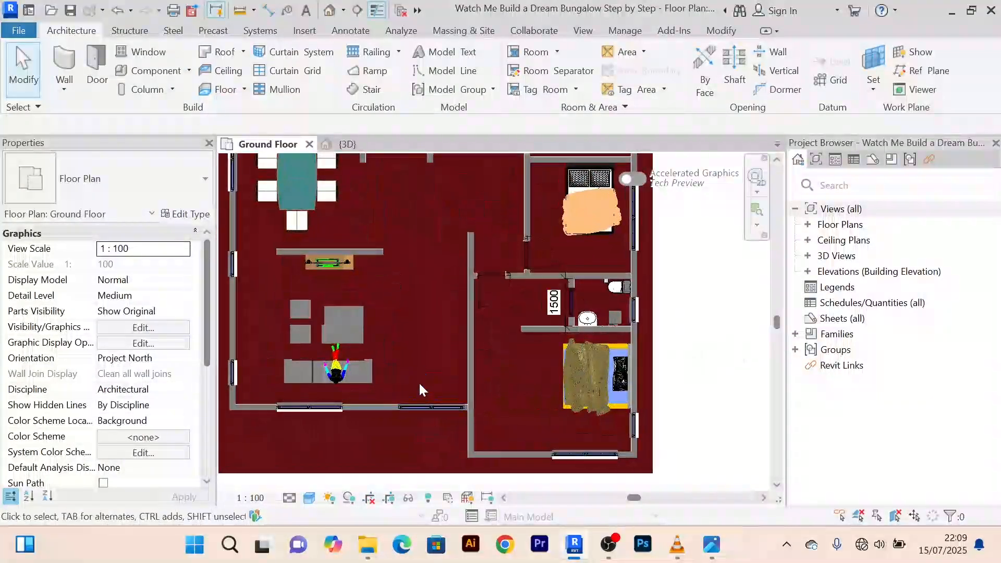
scroll(423, 390, down, 4)
scroll(566, 405, down, 1)
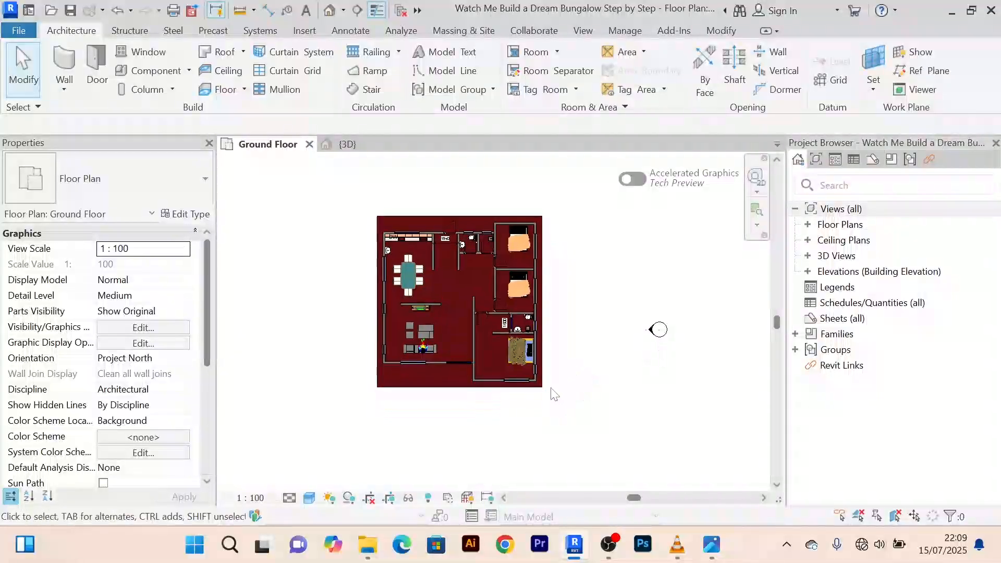
scroll(443, 414, up, 2)
middle_drag(442, 414, 431, 431)
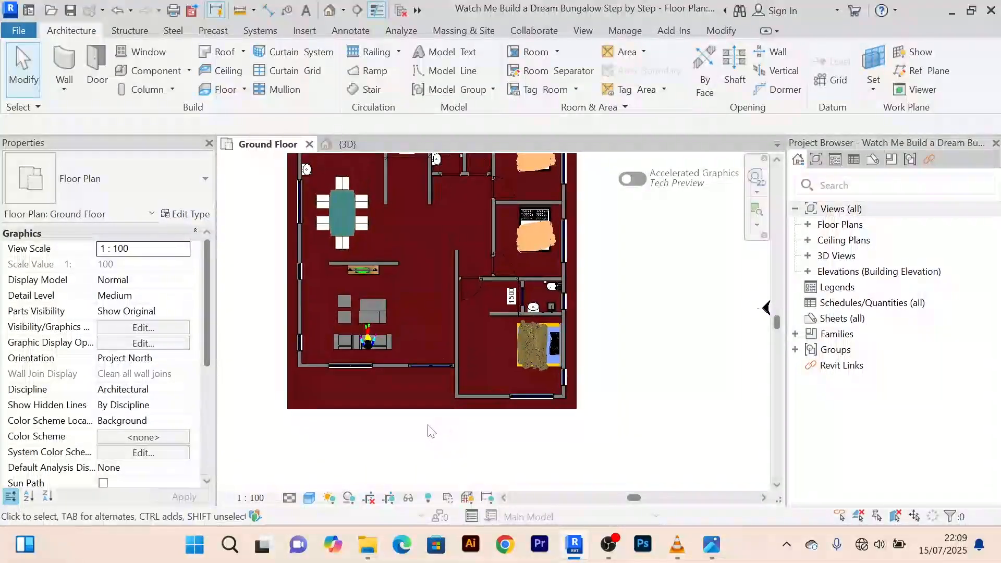
scroll(429, 424, down, 2)
scroll(423, 419, up, 3)
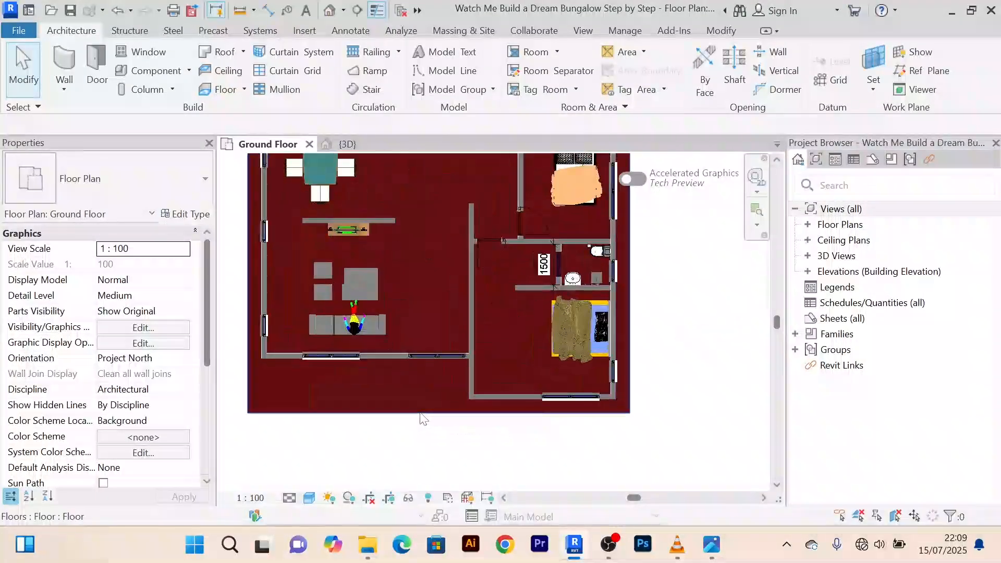
scroll(422, 417, down, 3)
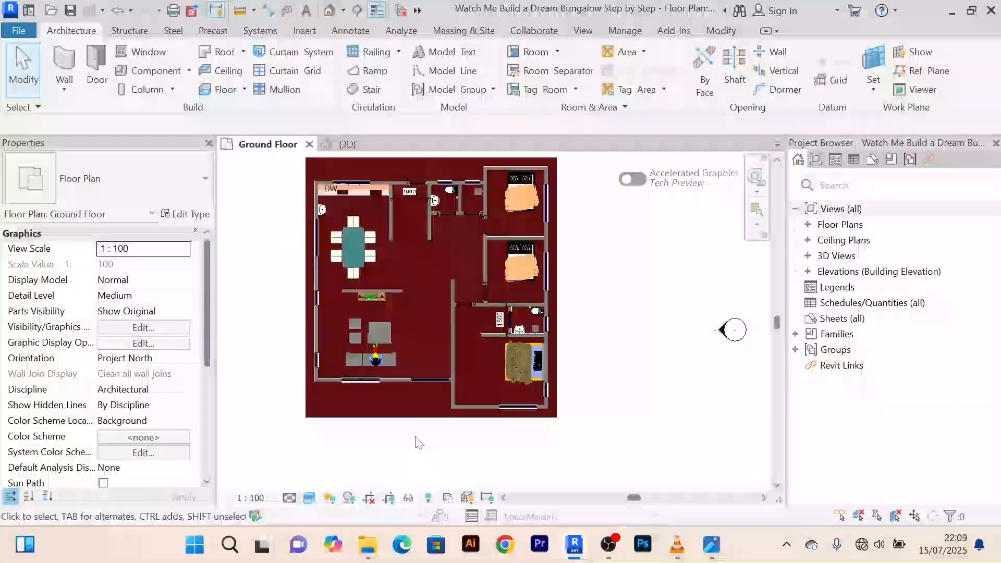
Switch the ground floor plan's visual style to Hidden Line and check the floor outline around the walls
click(311, 498)
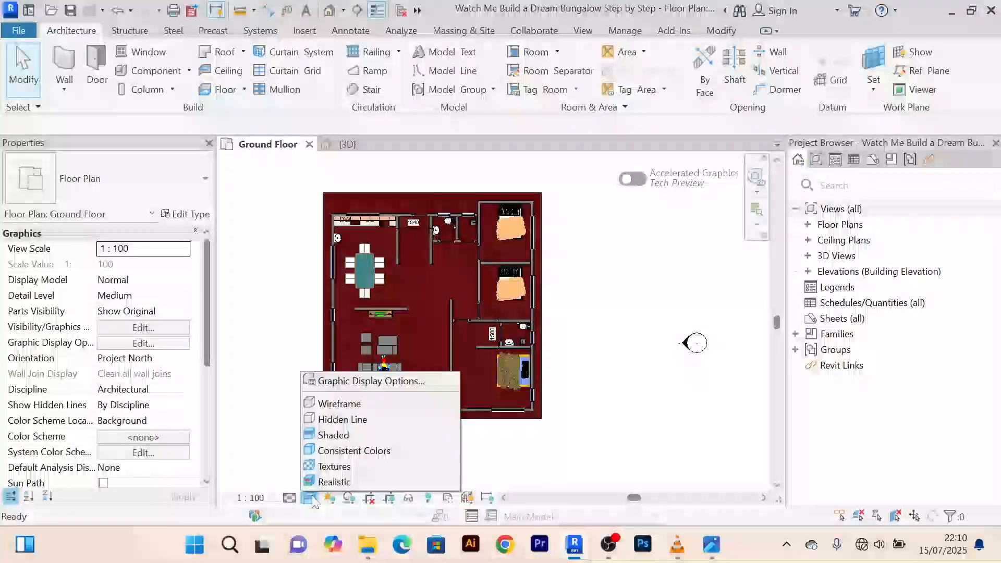
click(341, 419)
scroll(532, 417, up, 2)
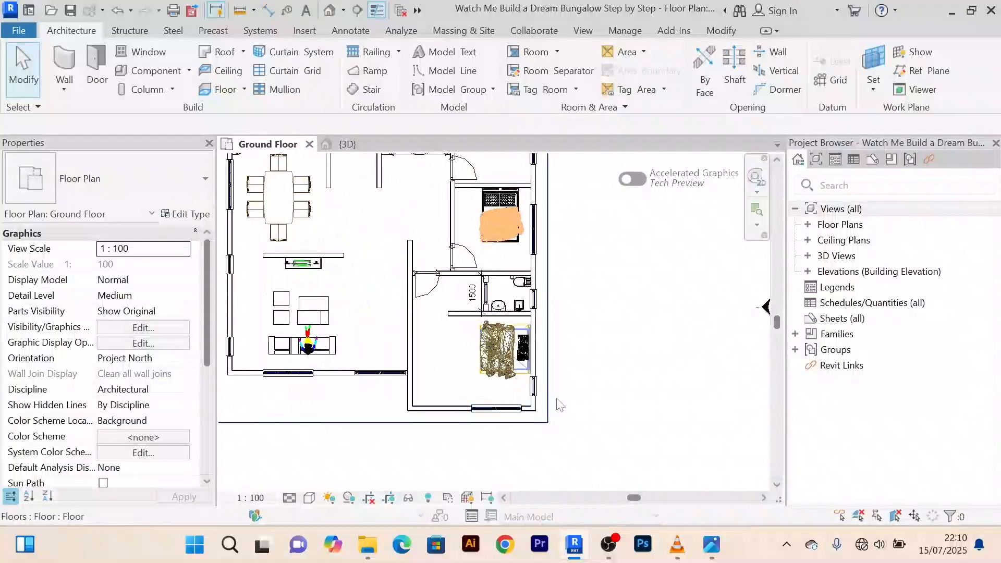
scroll(579, 399, down, 2)
scroll(589, 327, up, 3)
middle_drag(590, 327, 610, 346)
scroll(609, 346, down, 4)
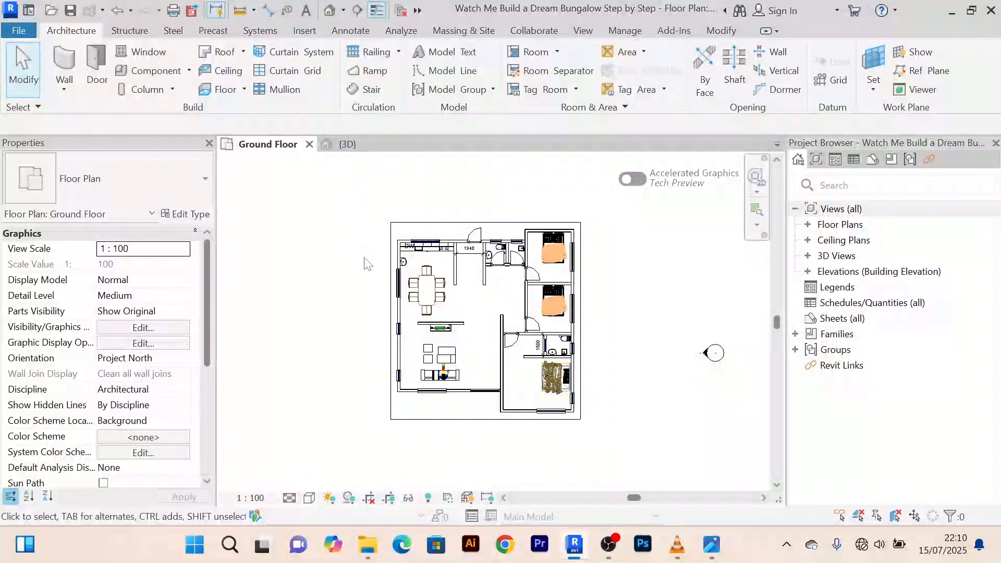
Examine the floor in the 3D view, including its projecting edge along the exterior walls and by the glazed double door
click(347, 145)
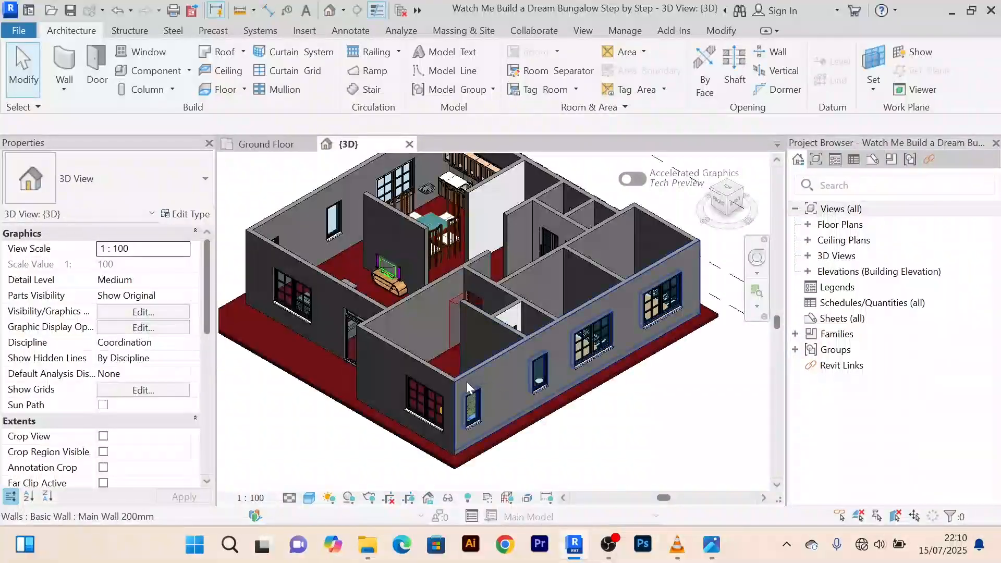
scroll(453, 429, up, 2)
middle_drag(438, 399, 516, 280)
scroll(417, 366, down, 2)
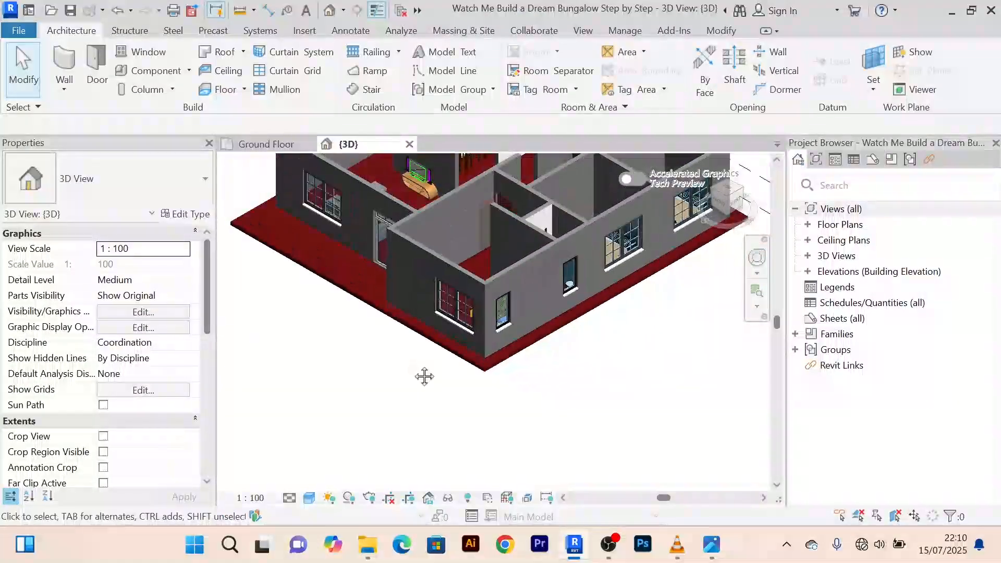
middle_drag(425, 377, 505, 462)
scroll(493, 319, up, 3)
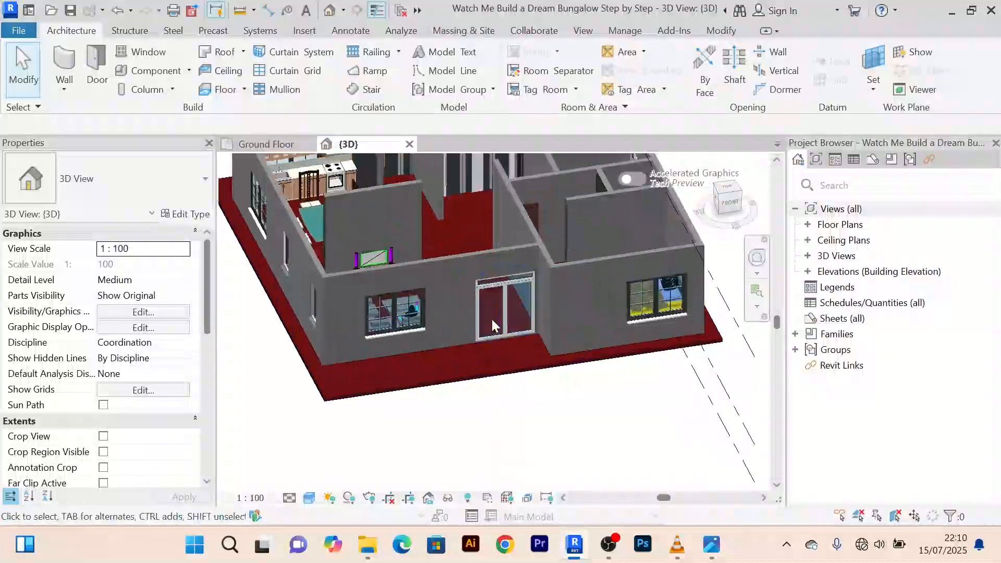
middle_drag(490, 320, 472, 418)
scroll(465, 338, up, 2)
middle_drag(478, 312, 507, 227)
scroll(489, 270, down, 4)
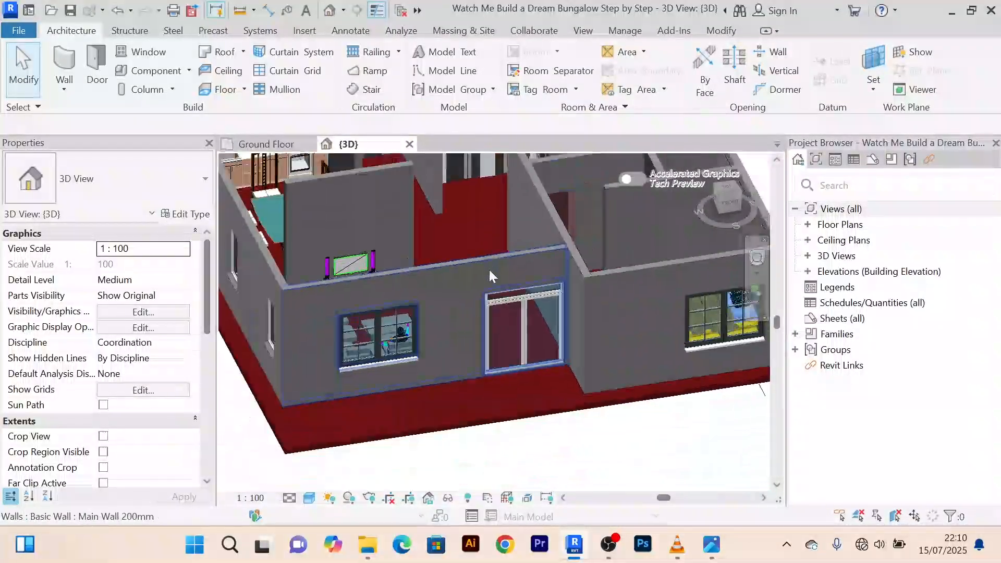
scroll(470, 401, up, 2)
middle_drag(469, 402, 495, 436)
scroll(498, 433, up, 1)
scroll(522, 395, up, 3)
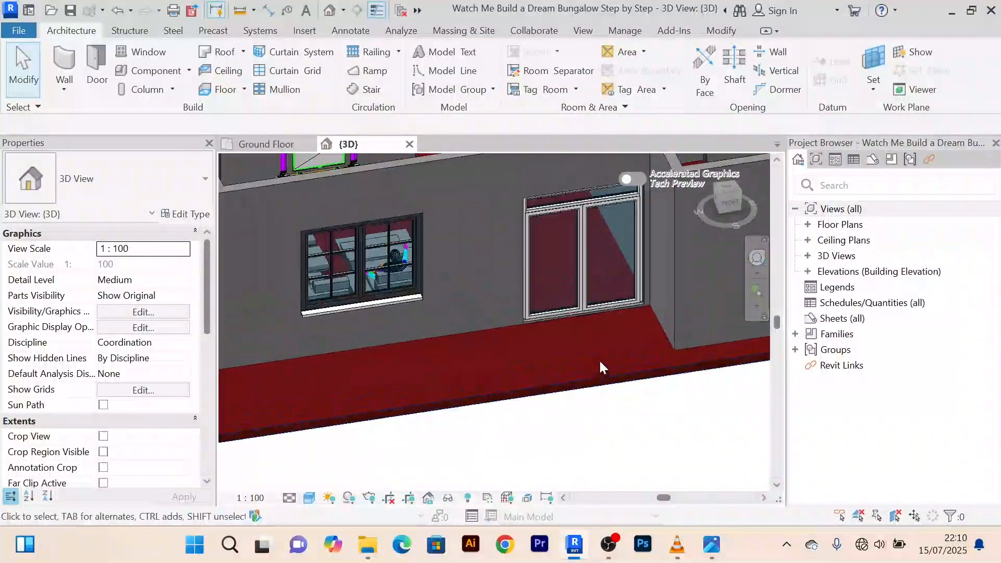
Select the bungalow's floor in the 3D view and open its structure layer's material for editing
scroll(600, 358, down, 2)
middle_drag(600, 358, 537, 382)
scroll(527, 386, down, 4)
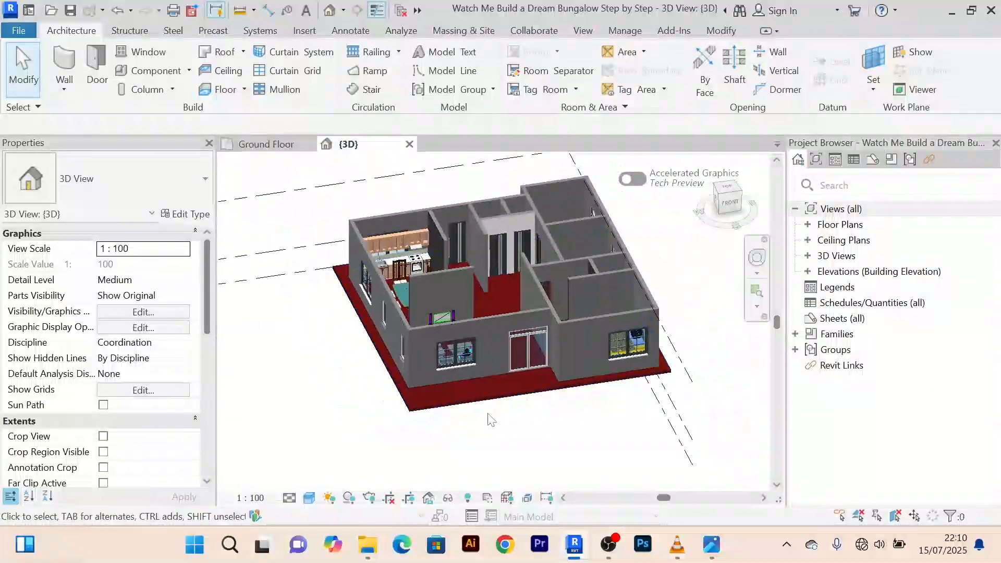
scroll(504, 378, up, 4)
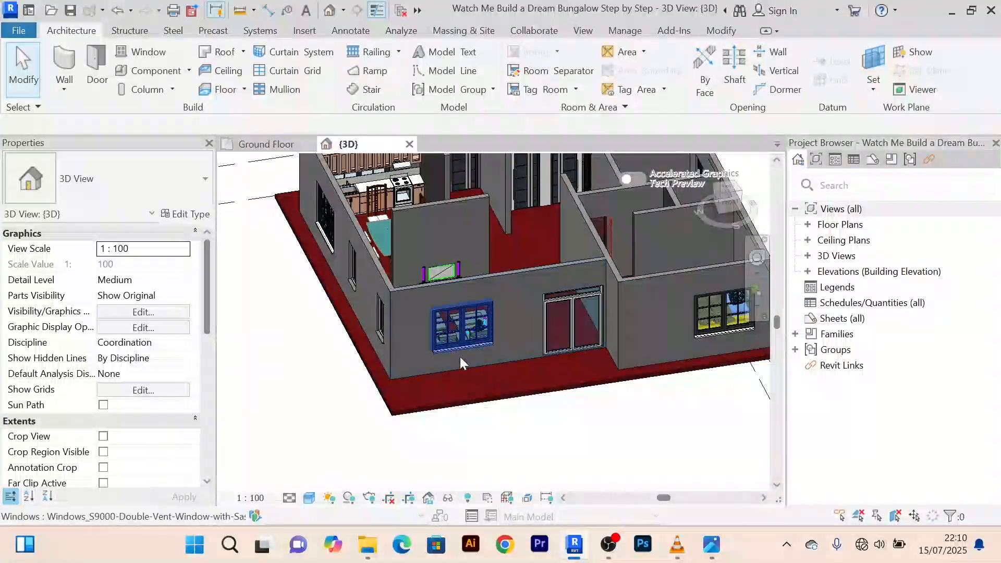
click(455, 410)
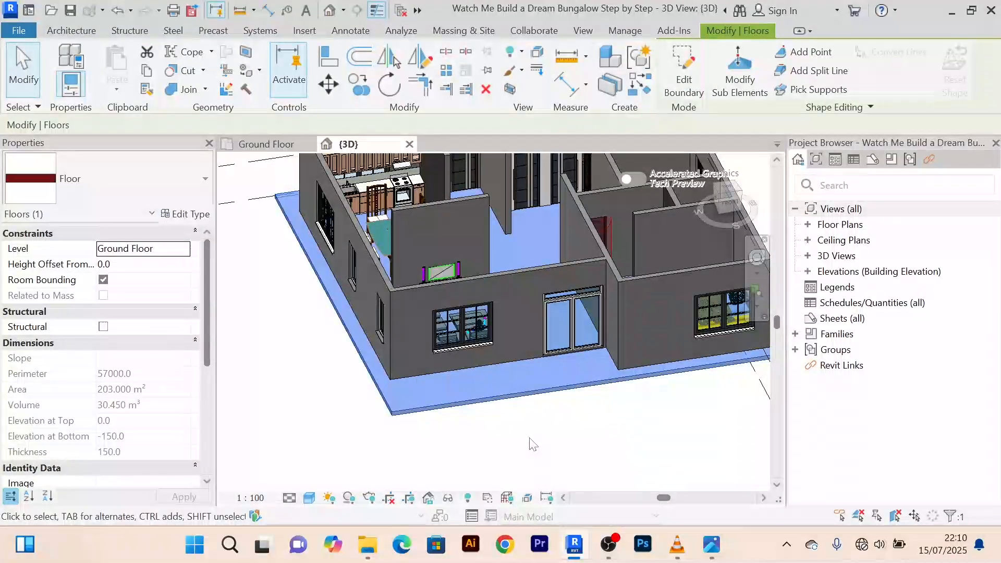
click(185, 213)
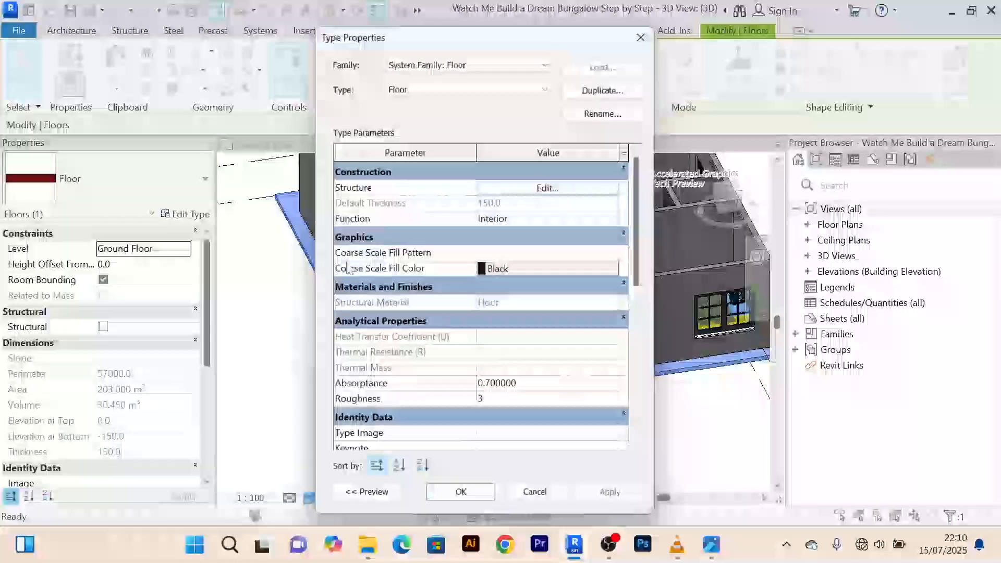
click(547, 189)
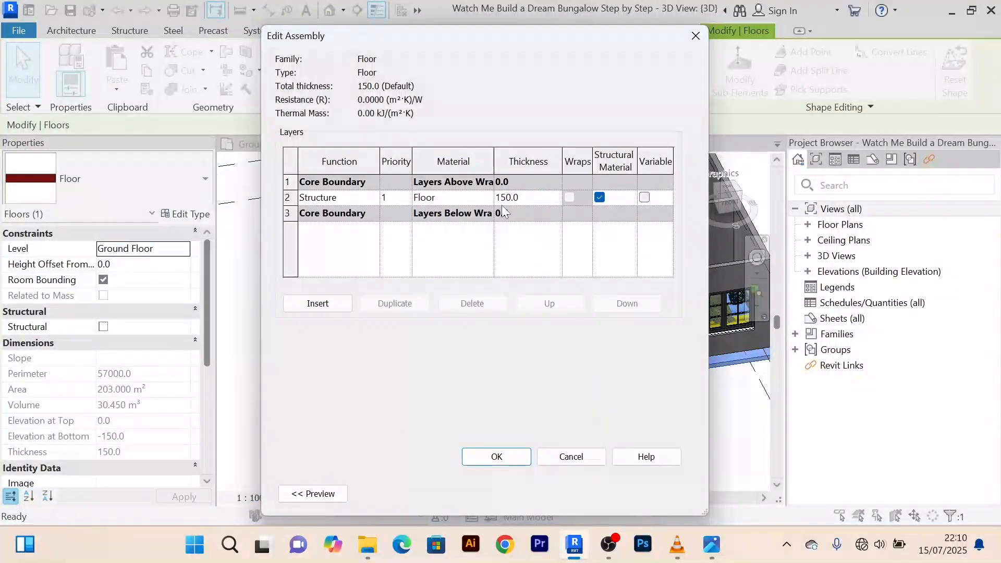
click(489, 200)
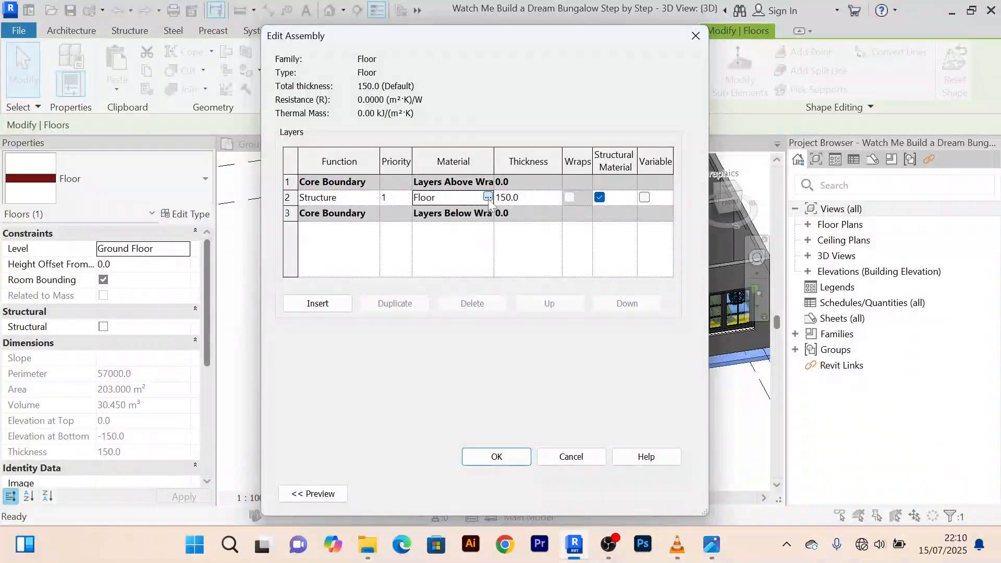
click(488, 197)
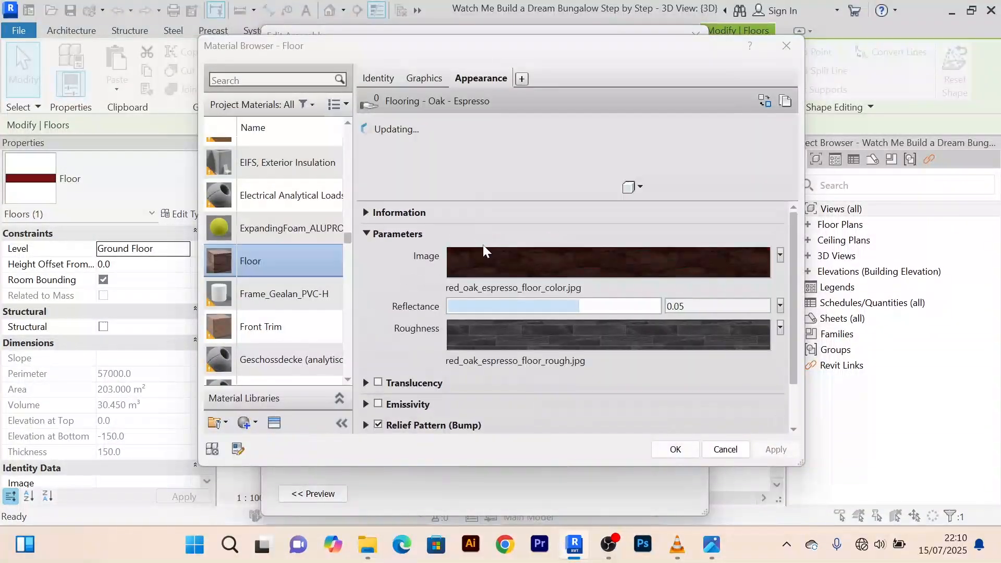
Set the floor material's shading color to white, RGB 255 255 255
click(412, 80)
click(681, 144)
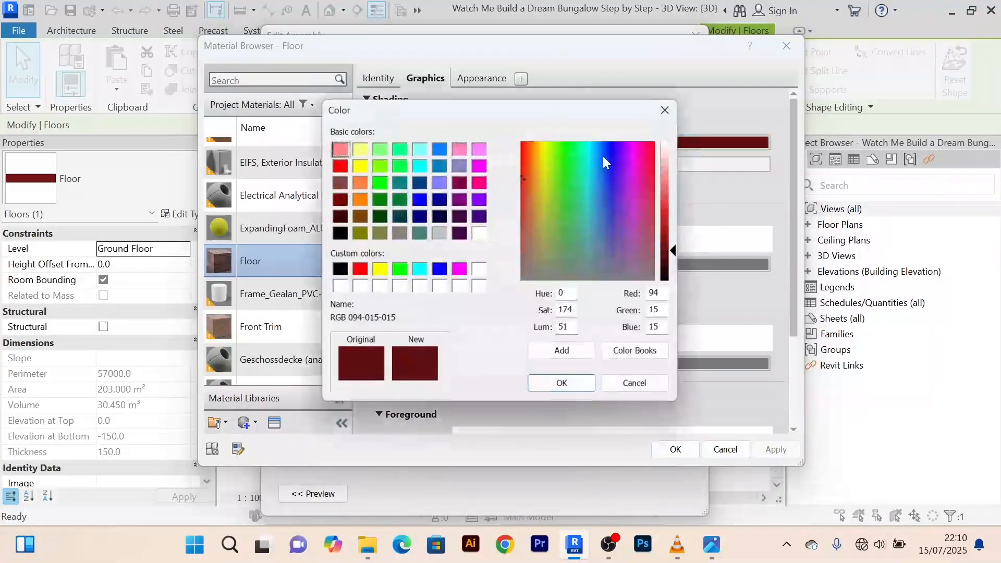
click(480, 287)
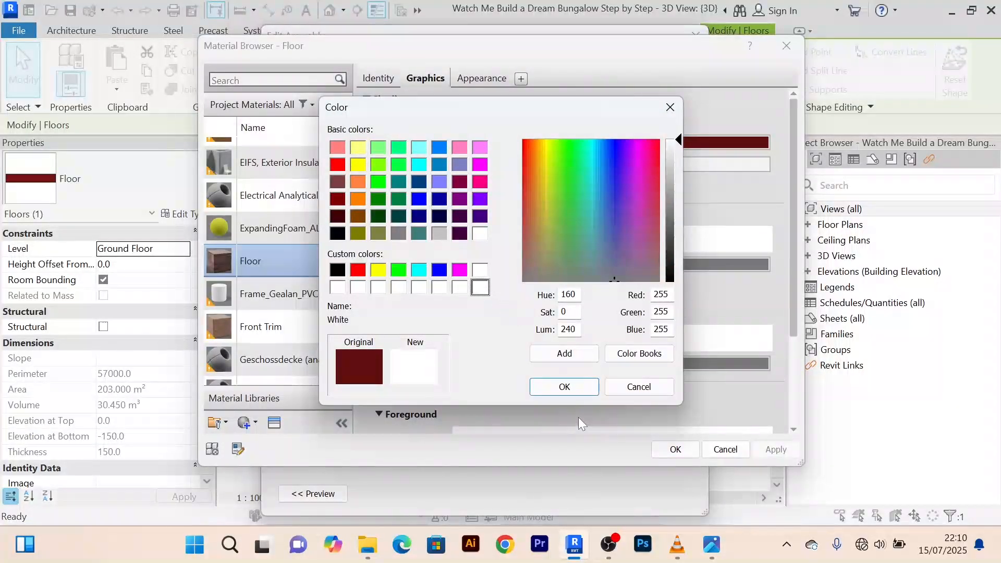
click(562, 388)
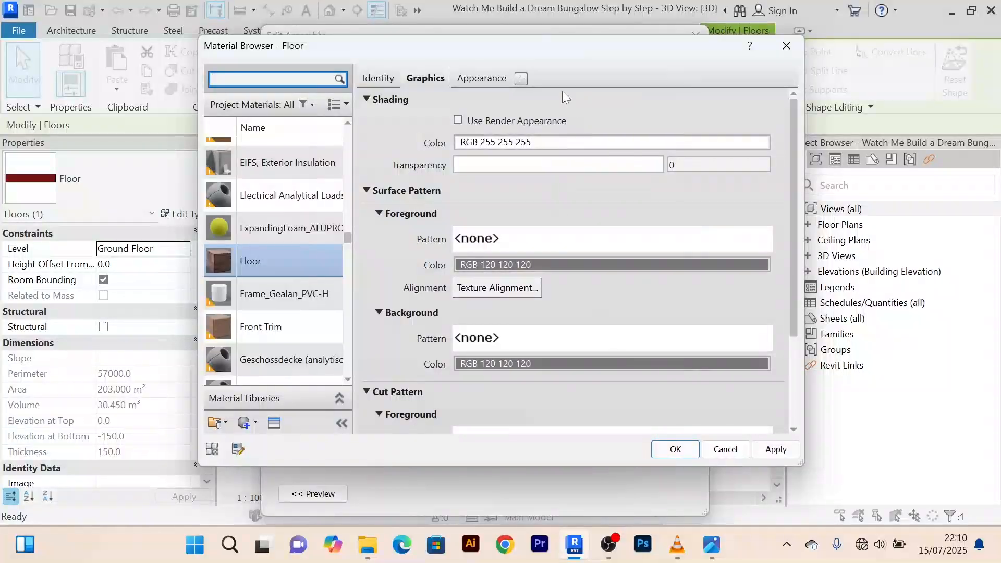
Search the replacement appearance assets for "floor" and show the Flooring category of the Appearance Library
click(481, 78)
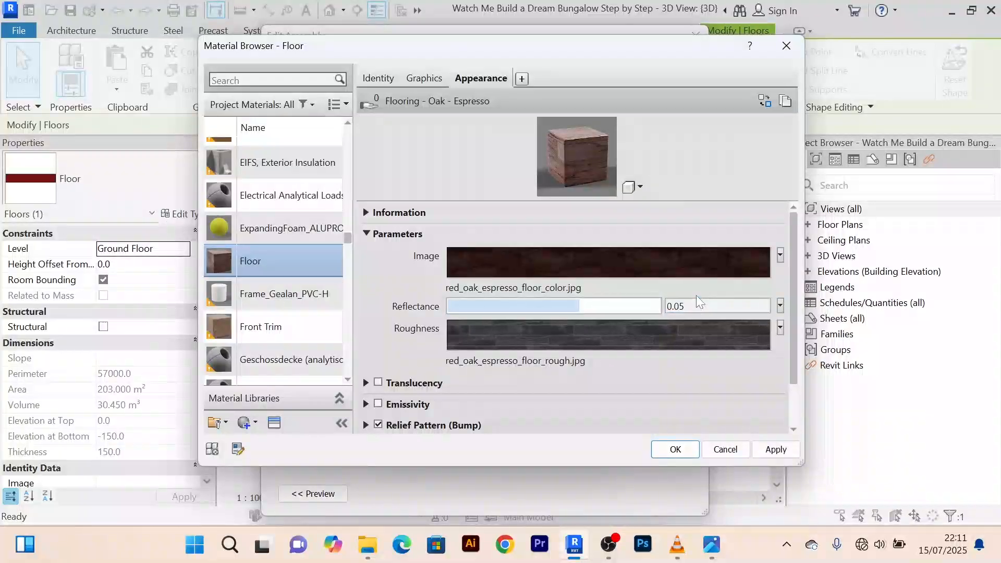
click(766, 102)
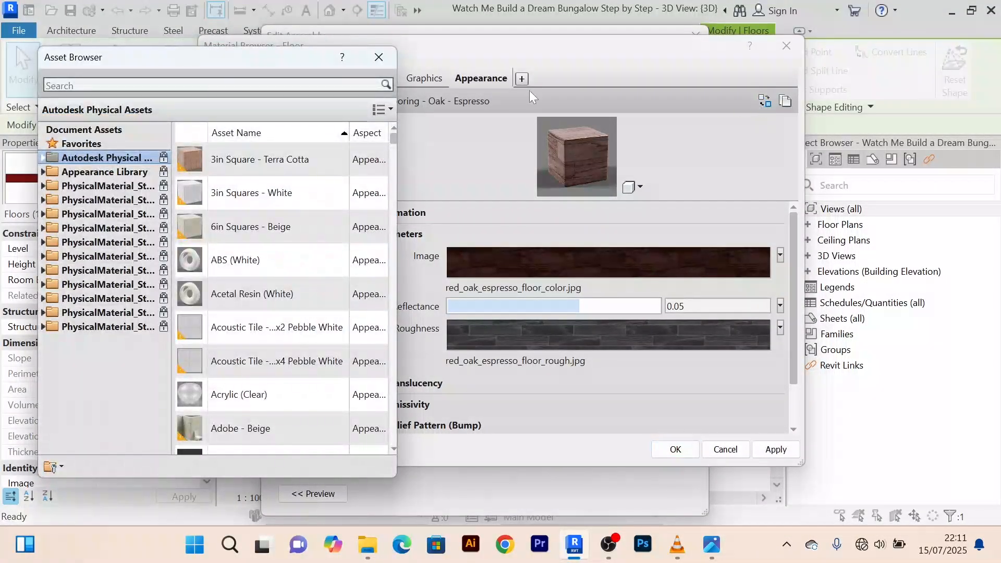
click(88, 86)
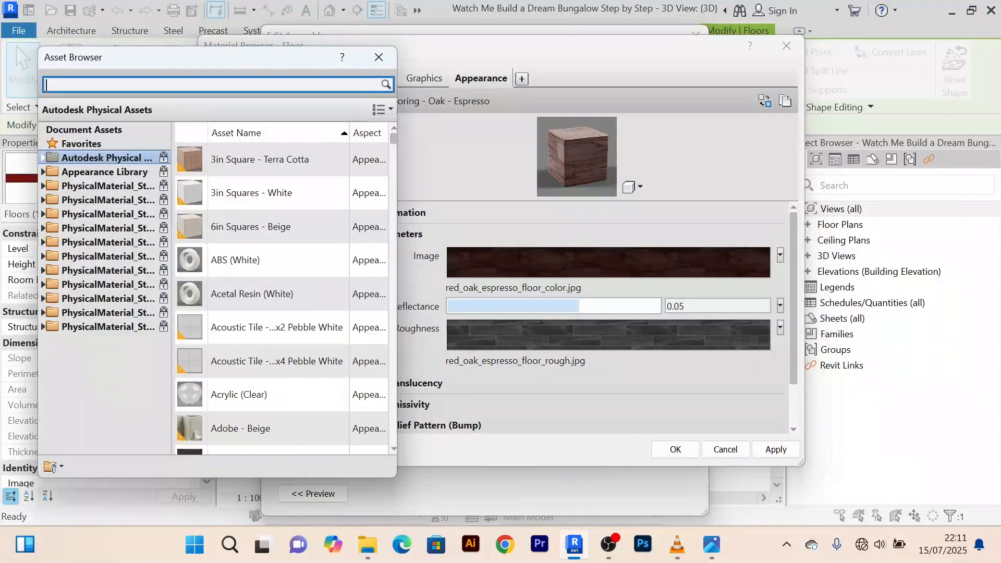
text(floor)
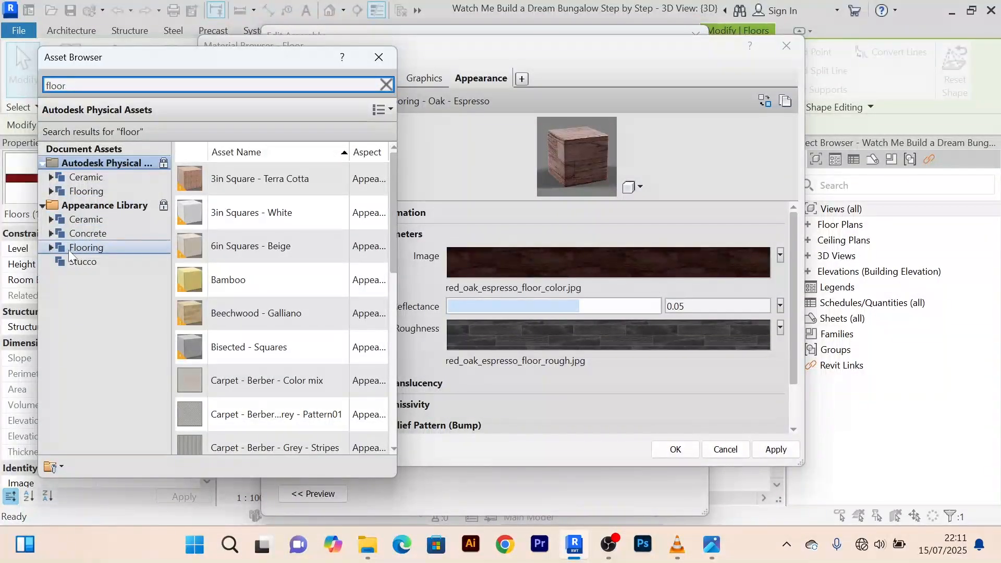
click(61, 251)
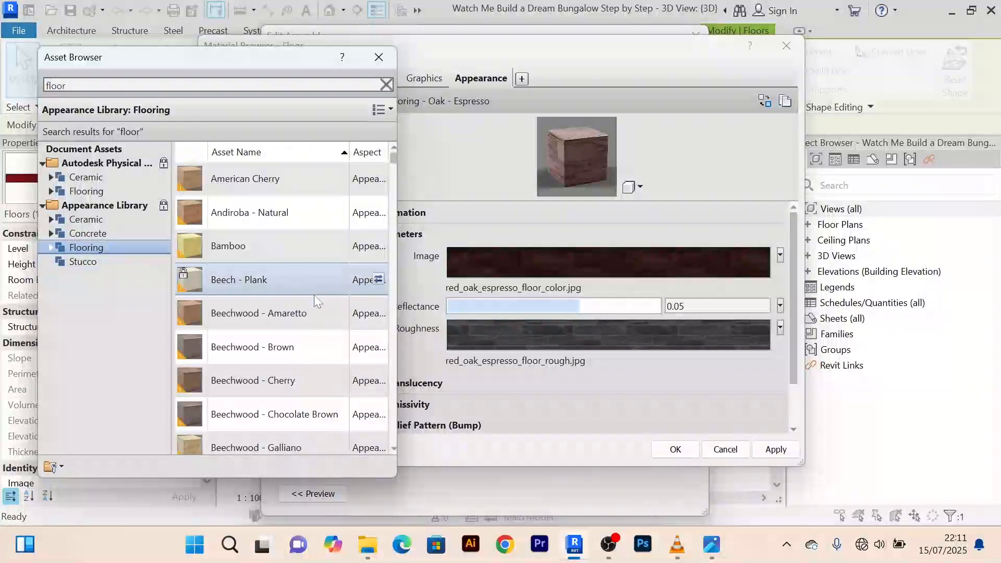
Try the Carpet Tiles - 24x24in - Striped Medium - Stacked asset as the floor material's appearance
scroll(317, 302, down, 10)
scroll(334, 354, down, 5)
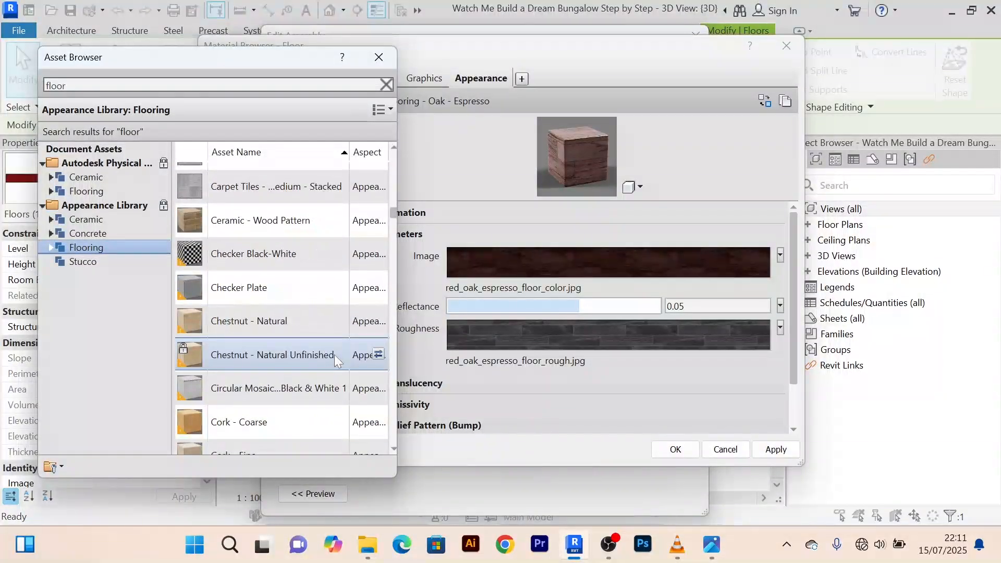
click(378, 186)
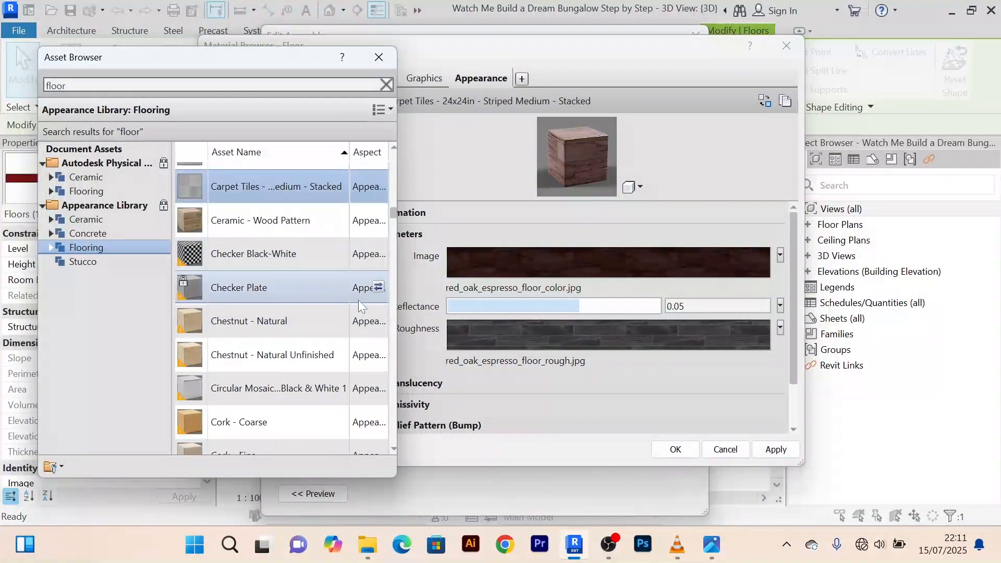
Replace the floor material's appearance with Flooring - White Ash and close the asset library
scroll(342, 376, down, 5)
scroll(342, 400, down, 5)
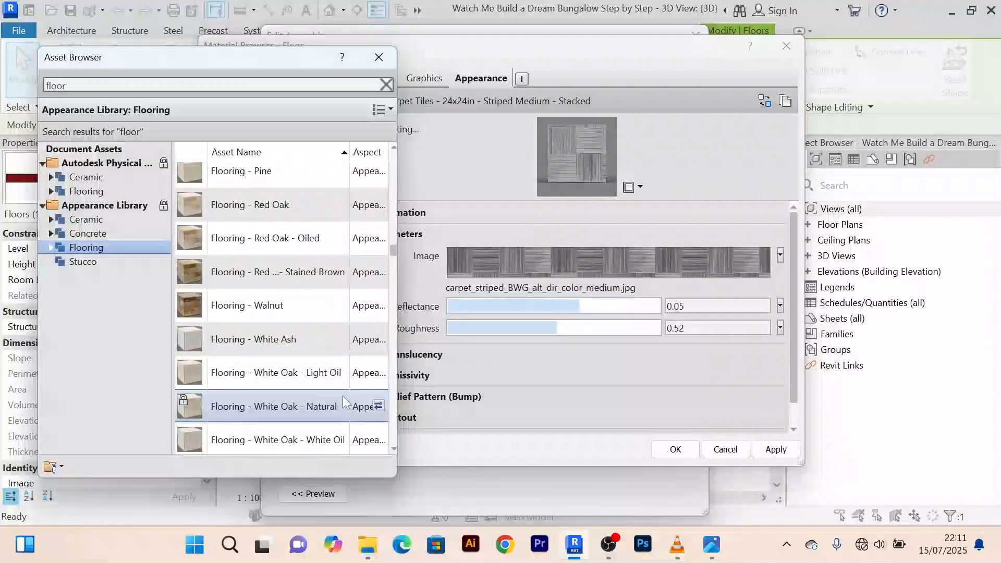
click(379, 340)
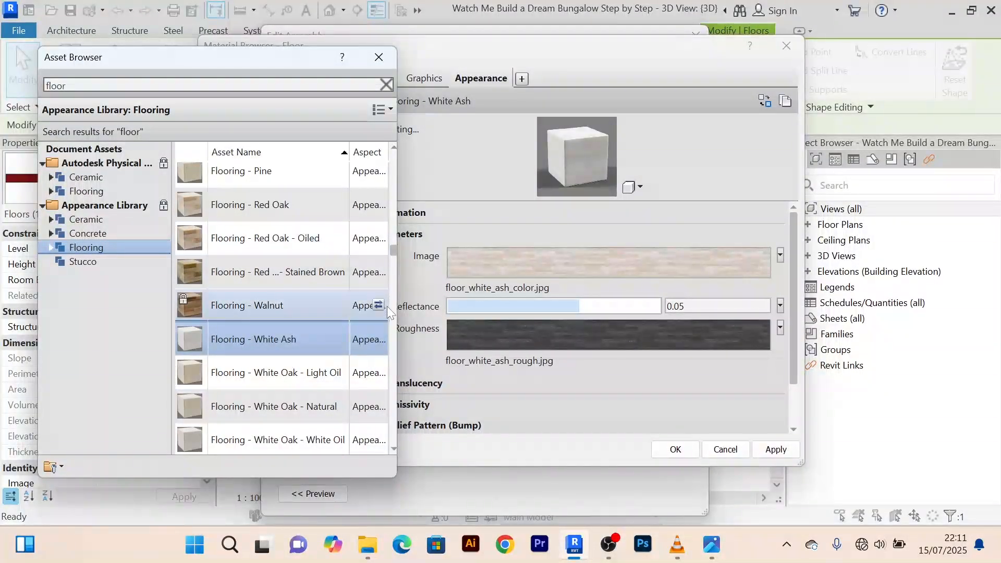
scroll(387, 306, up, 1)
click(387, 56)
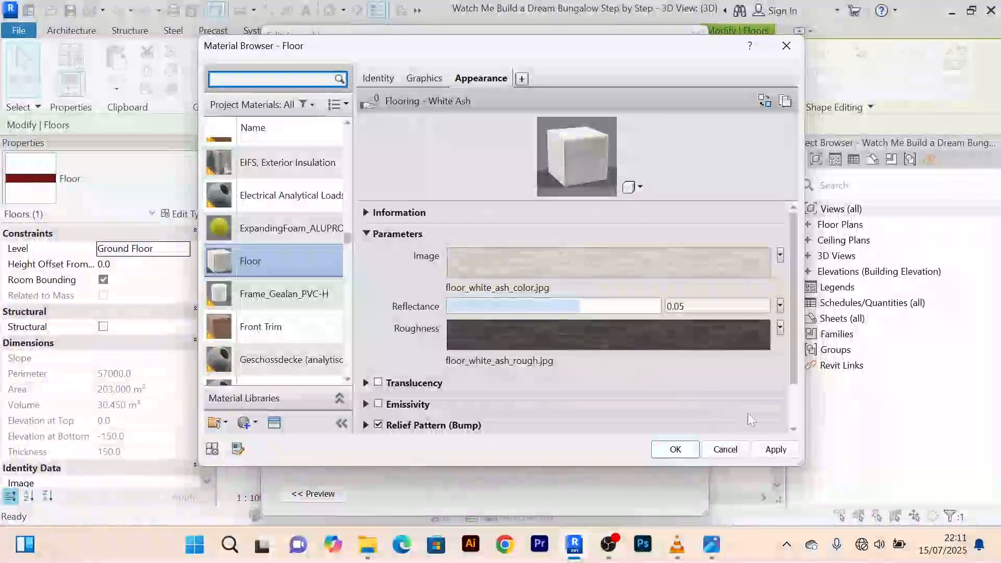
Apply the material changes, confirm the floor's assembly and type properties, and clear the floor selection
click(776, 449)
click(693, 448)
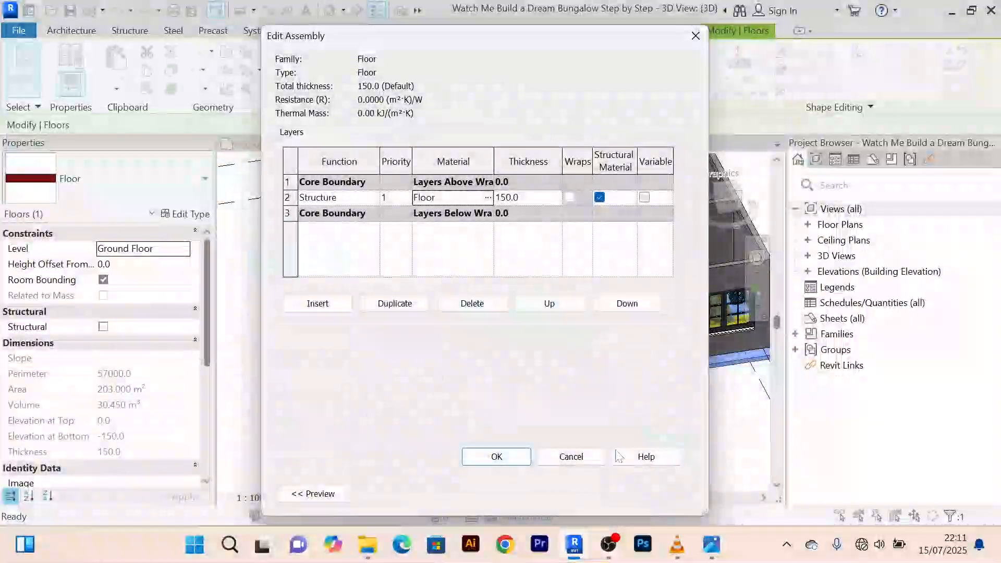
click(496, 456)
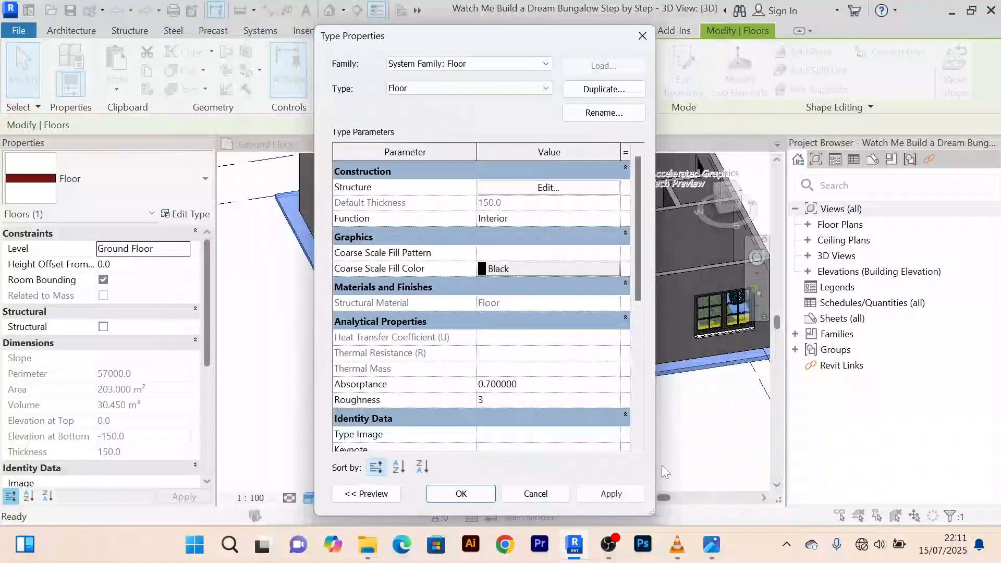
click(445, 495)
click(510, 441)
Examine the recolored floor in the 3D view, along the front walls and around the whole bungalow
scroll(512, 440, up, 2)
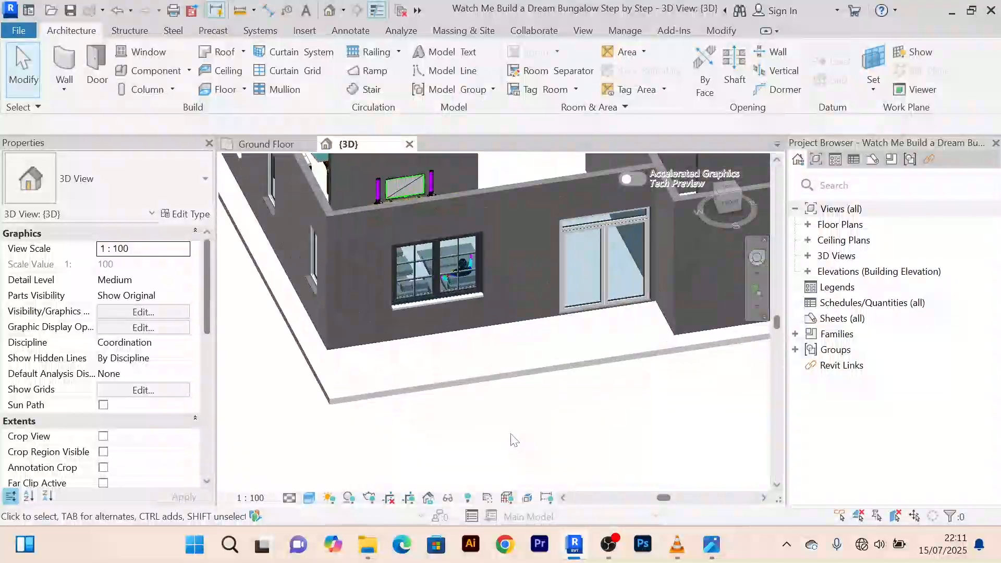
scroll(511, 439, down, 3)
middle_drag(512, 440, 481, 477)
scroll(521, 322, up, 1)
scroll(521, 322, up, 4)
scroll(483, 314, down, 3)
mouse_move(483, 314)
middle_down()
mouse_move(496, 317)
mouse_move(496, 301)
middle_up()
scroll(524, 432, down, 5)
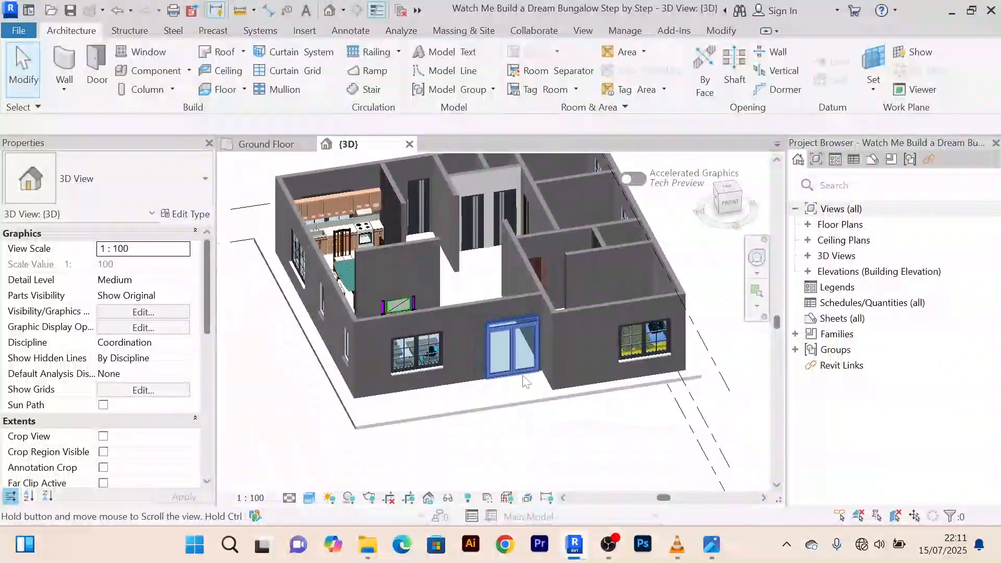
scroll(509, 425, up, 4)
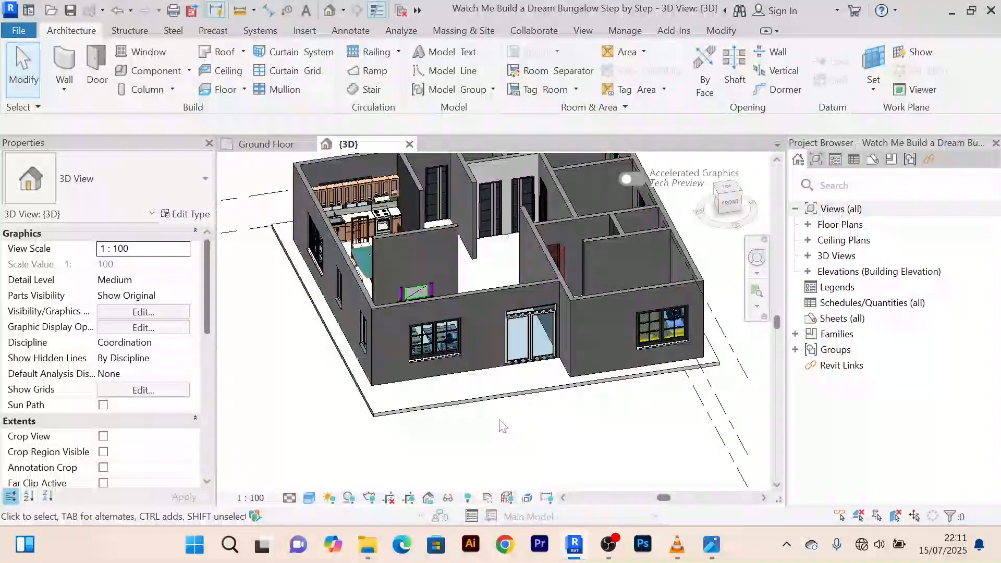
scroll(503, 427, down, 2)
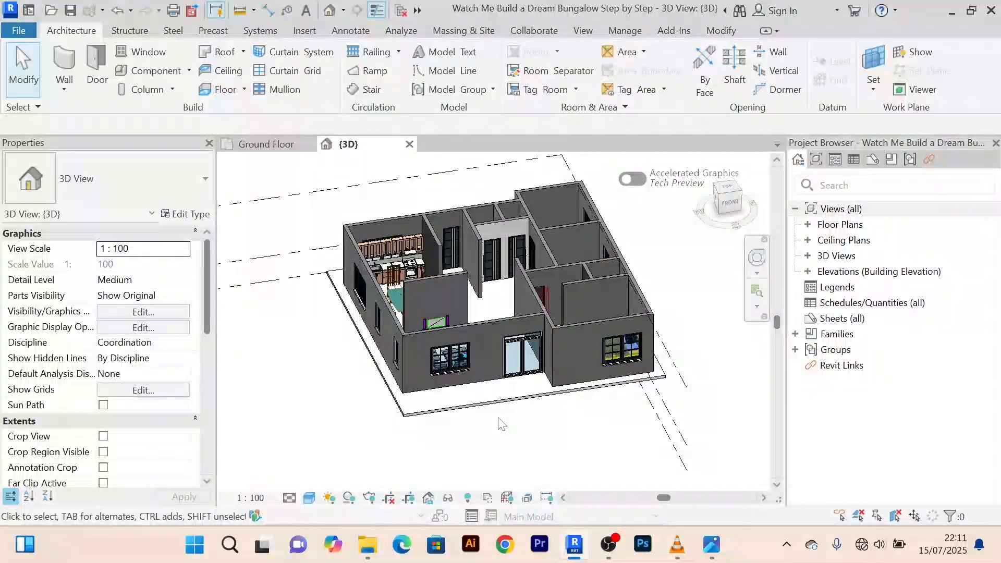
Inspect the bungalow from a lower front angle, checking the floor's edge around the exterior walls and inside the rooms
shift+middle_drag(501, 423, 456, 370)
scroll(485, 376, up, 4)
scroll(475, 385, down, 4)
scroll(447, 385, up, 3)
scroll(447, 384, down, 3)
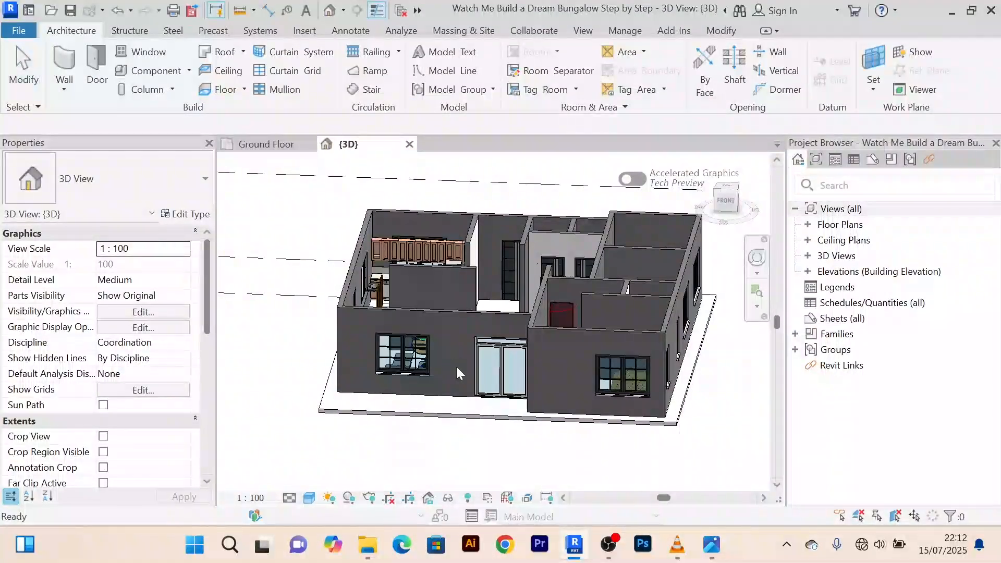
scroll(456, 367, up, 4)
scroll(453, 365, up, 2)
scroll(450, 361, down, 2)
scroll(456, 365, down, 3)
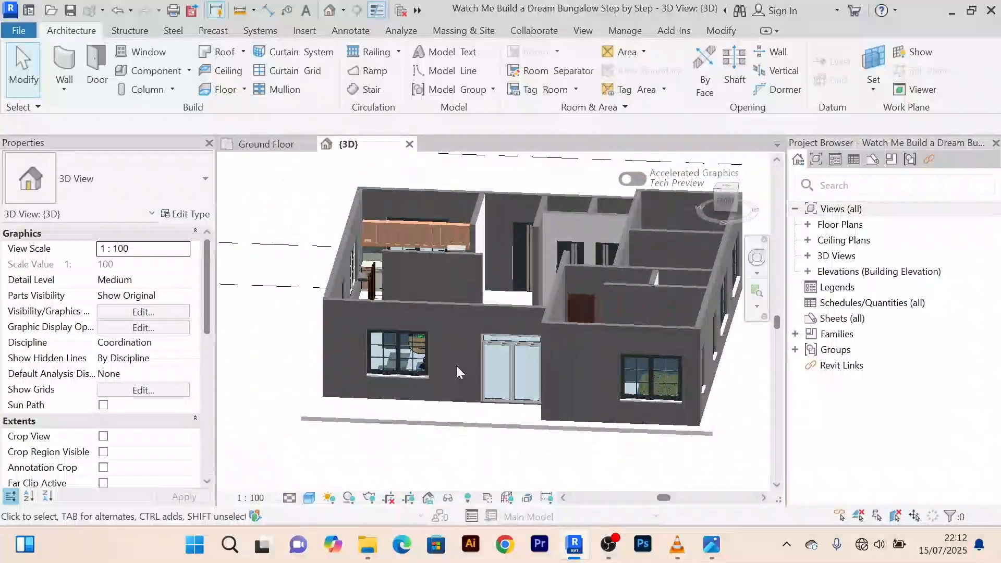
scroll(453, 366, up, 3)
scroll(456, 339, down, 2)
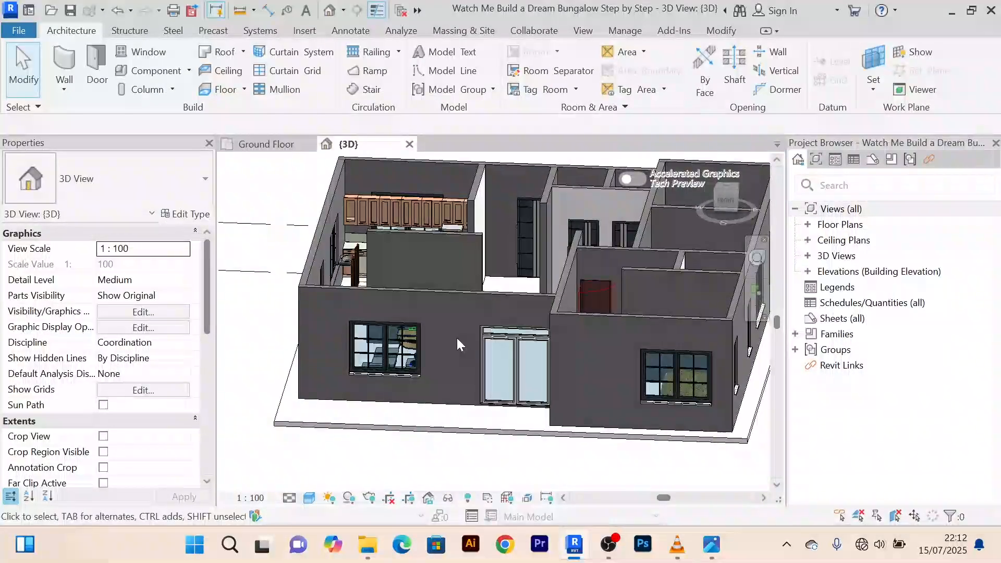
Inspect the floor from a steep front angle, including the strip before the glazed double door and the living area
shift+middle_drag(459, 344, 464, 282)
scroll(478, 356, up, 2)
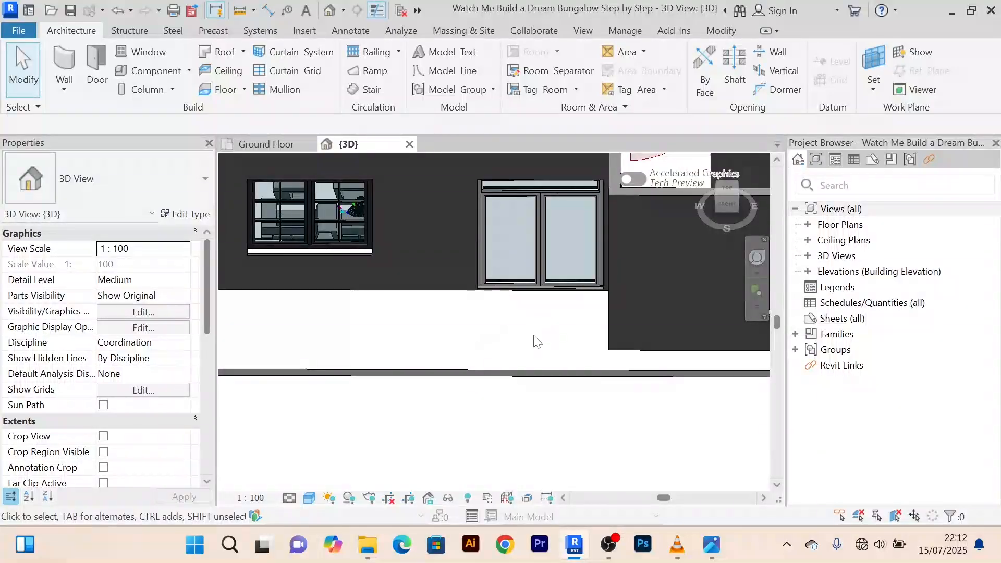
scroll(532, 342, down, 2)
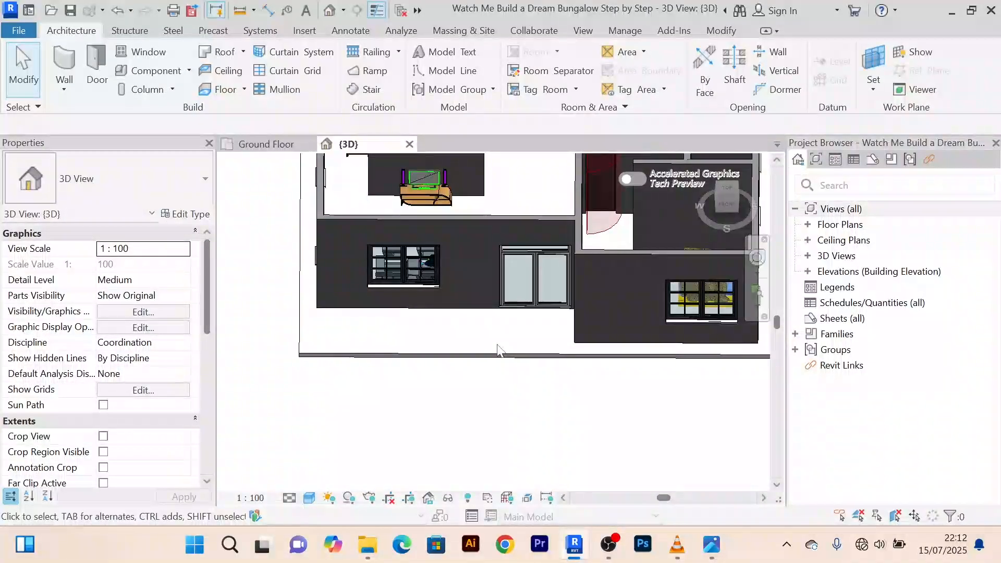
scroll(498, 351, down, 1)
middle_drag(498, 351, 485, 363)
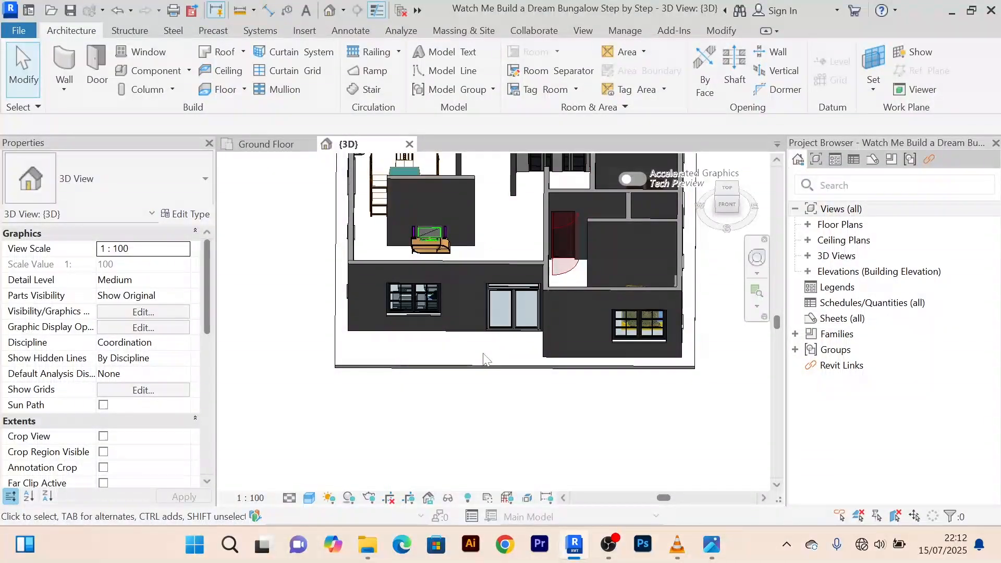
scroll(483, 354, up, 1)
scroll(483, 354, down, 2)
middle_drag(484, 355, 457, 391)
scroll(453, 271, up, 1)
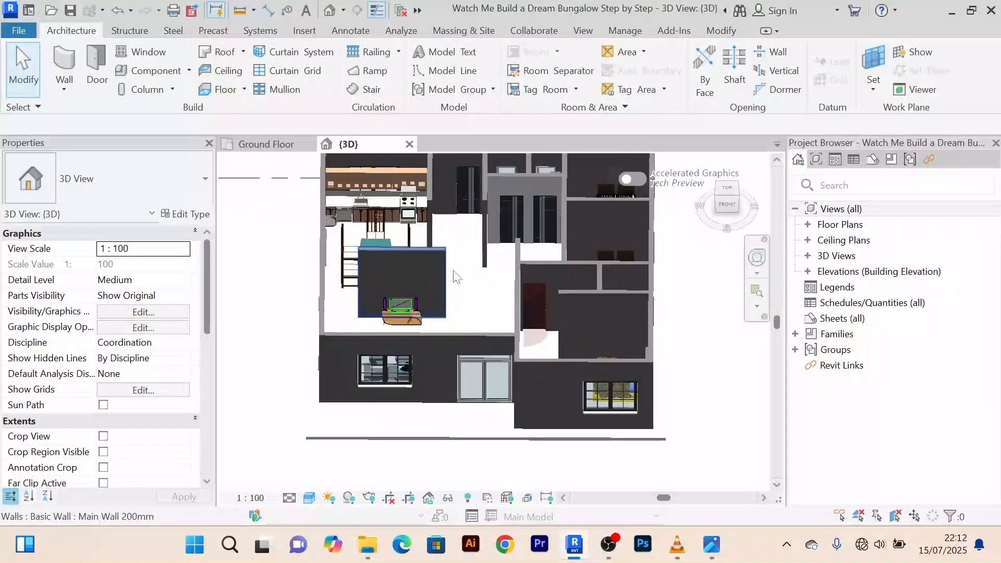
Check the floor's outline around the exterior walls in the Ground Floor plan, selecting the slab and clearing the selection
key(ctrl+Tab)
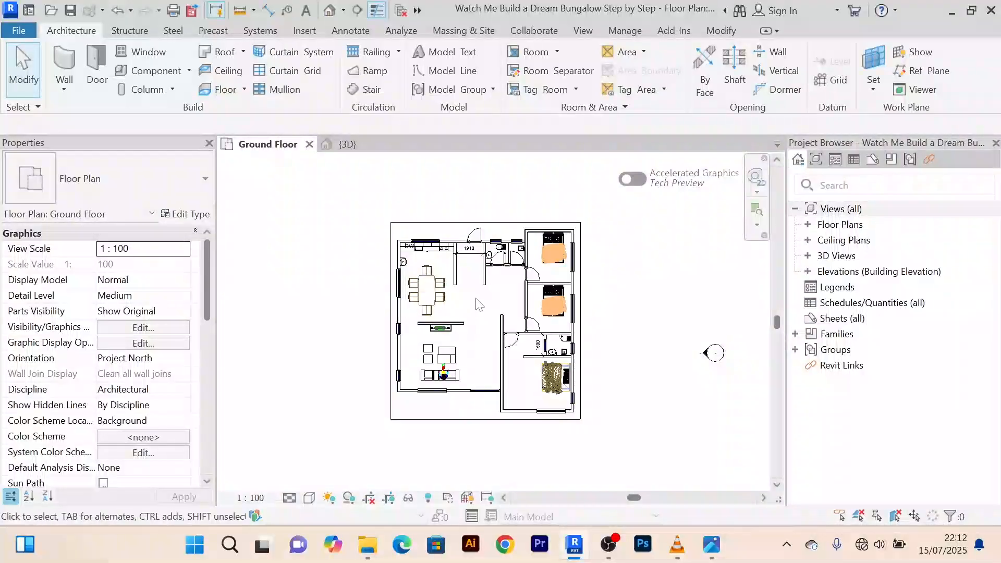
scroll(450, 215, up, 2)
click(450, 215)
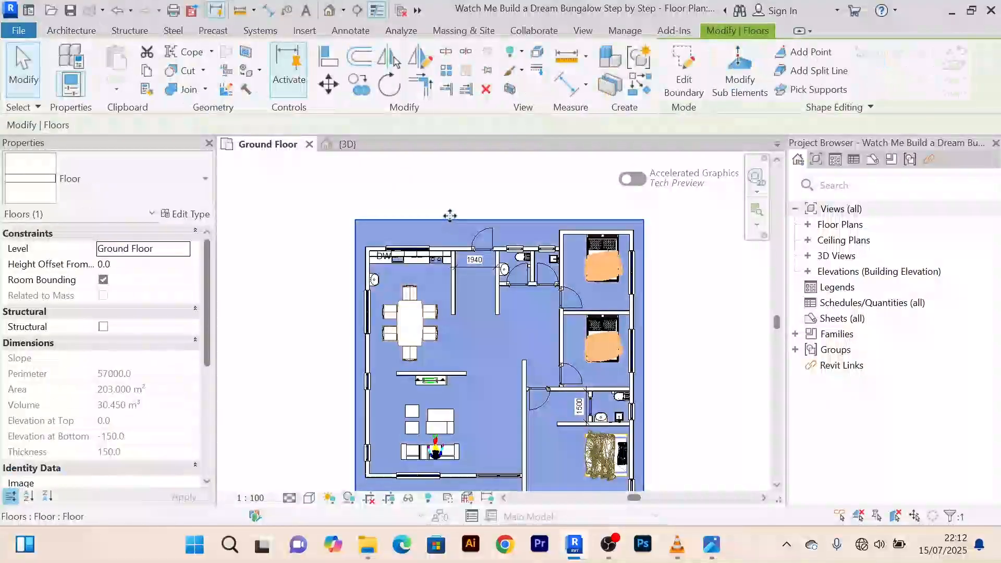
scroll(450, 215, down, 2)
click(592, 311)
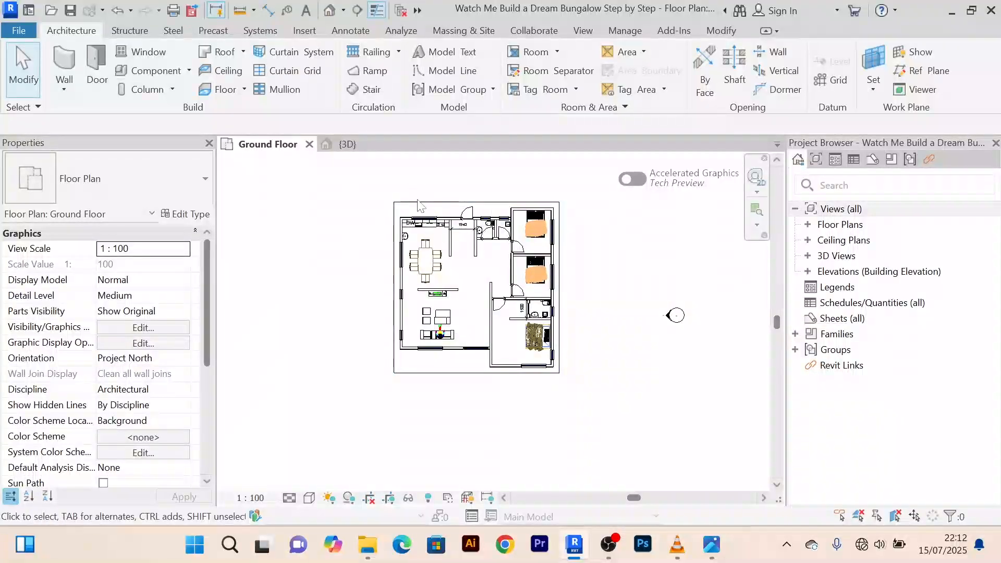
scroll(489, 341, up, 2)
scroll(462, 430, down, 2)
middle_drag(695, 331, 688, 351)
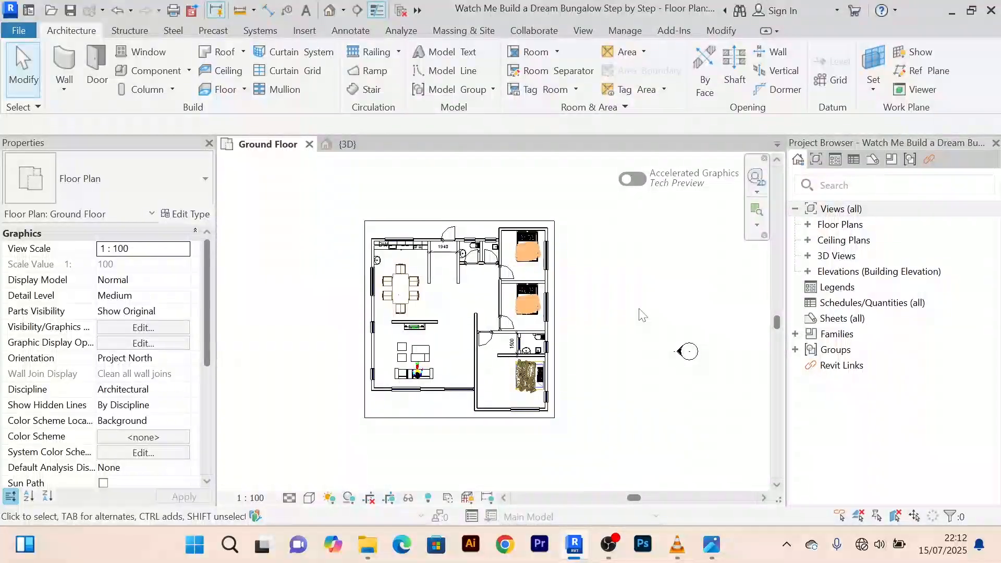
Open the Roof Level floor plan and bring the whole bungalow outline into view
double_click(832, 225)
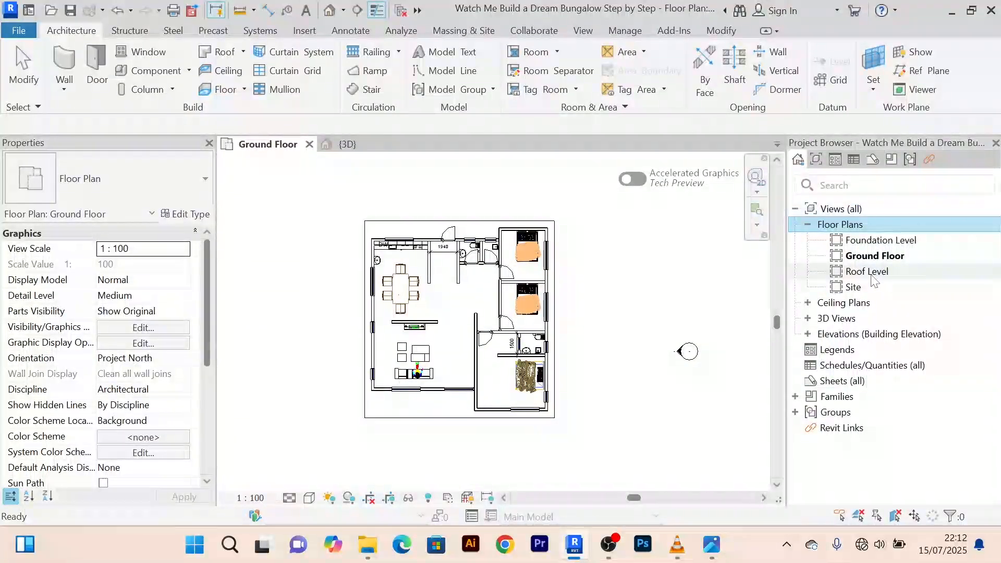
click(860, 275)
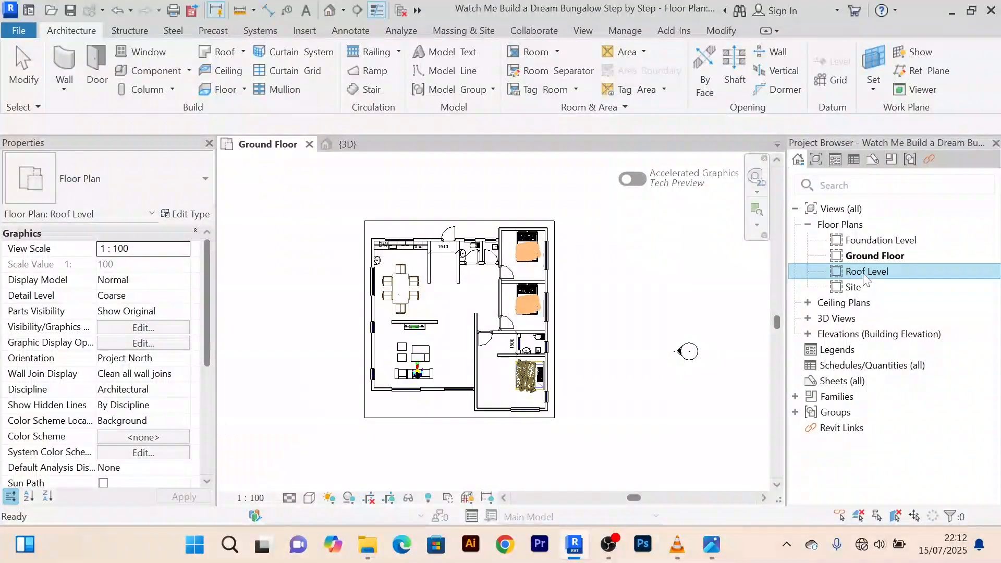
double_click(866, 272)
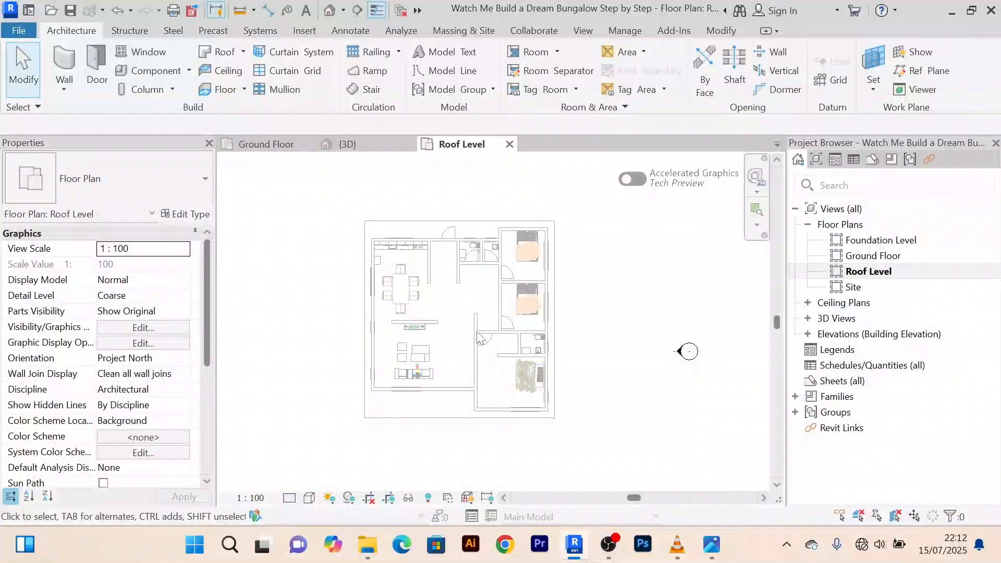
scroll(477, 333, up, 2)
scroll(491, 323, down, 2)
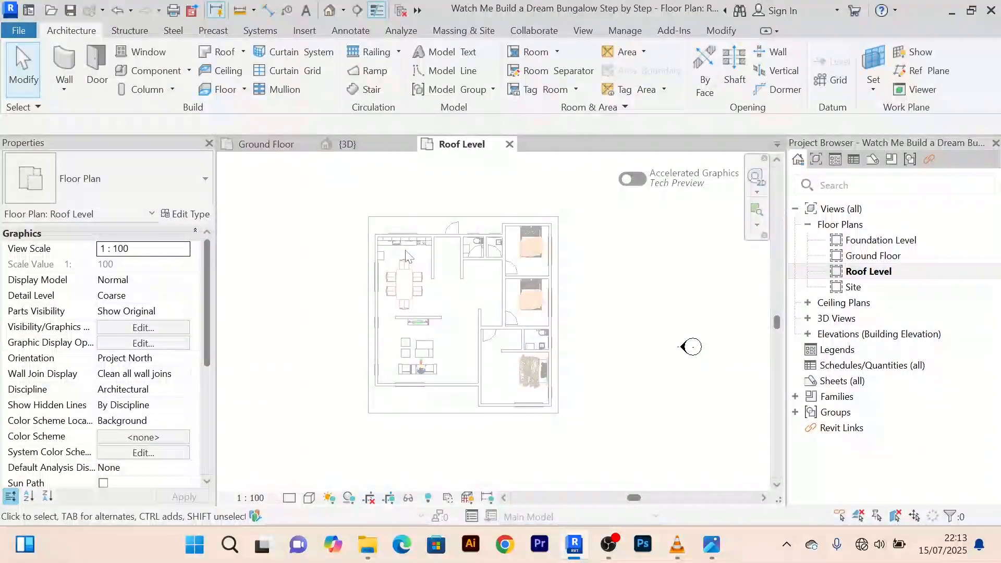
drag(356, 201, 610, 448)
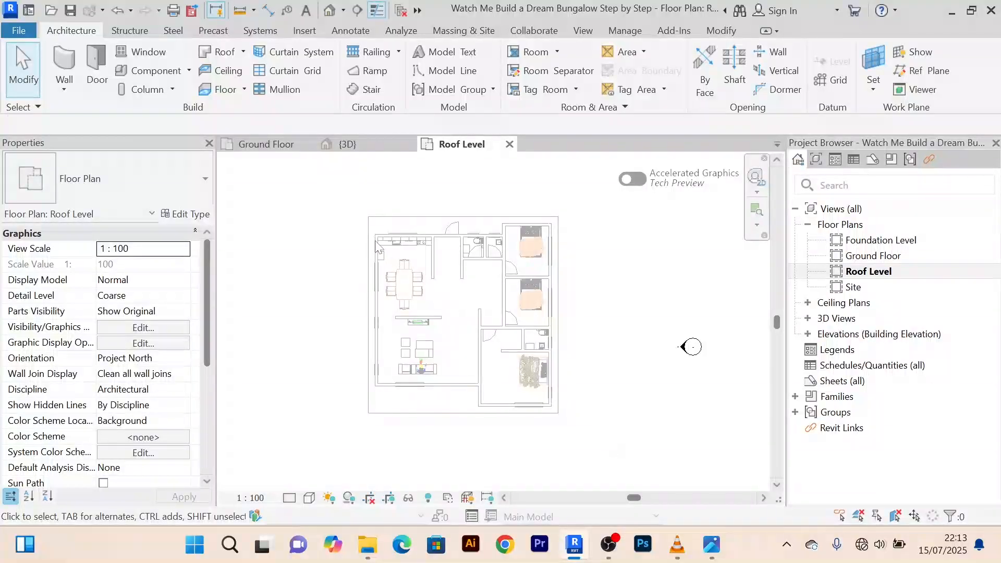
drag(337, 203, 356, 219)
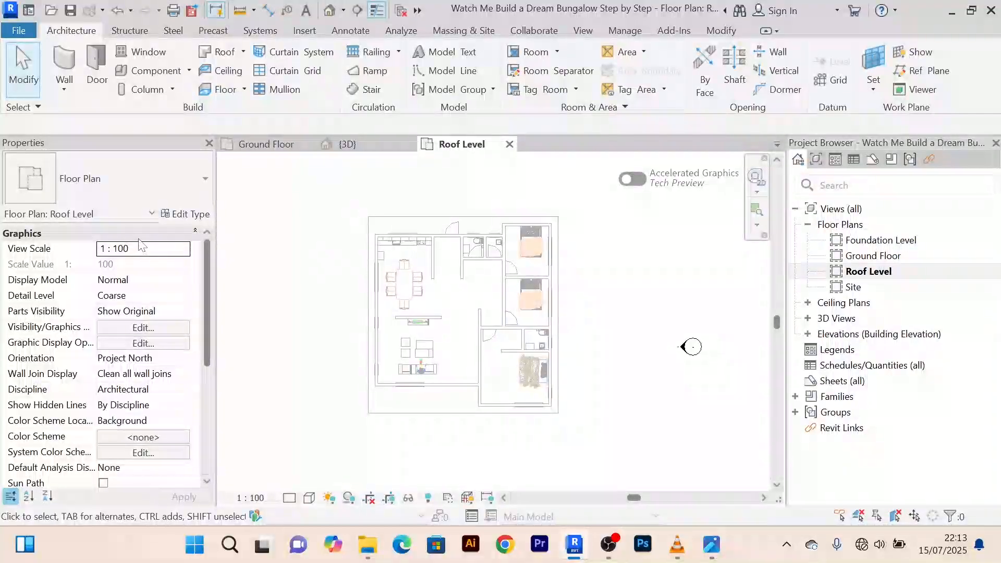
Start an architectural floor on the Roof Level using the type named Floor
click(244, 89)
click(261, 120)
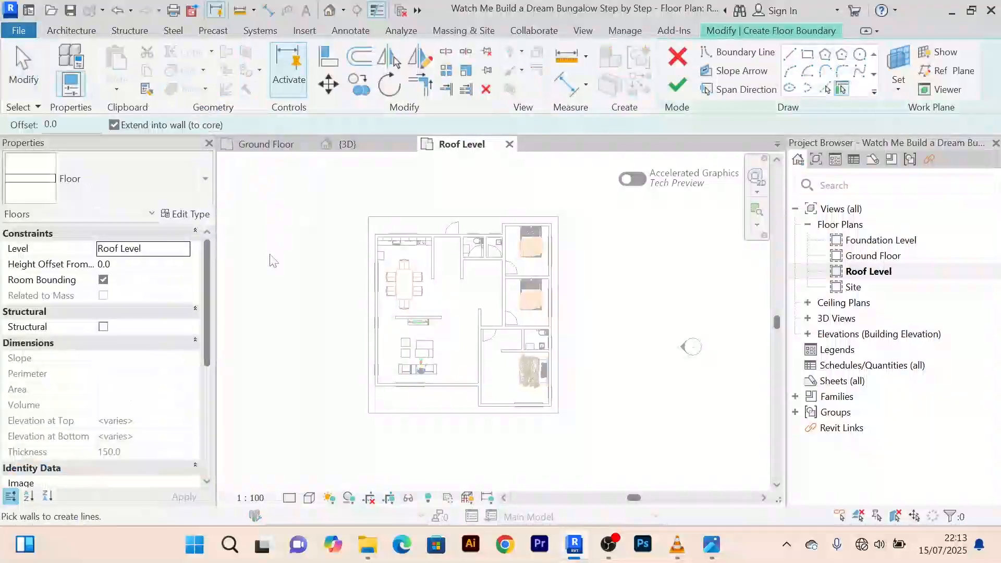
click(206, 179)
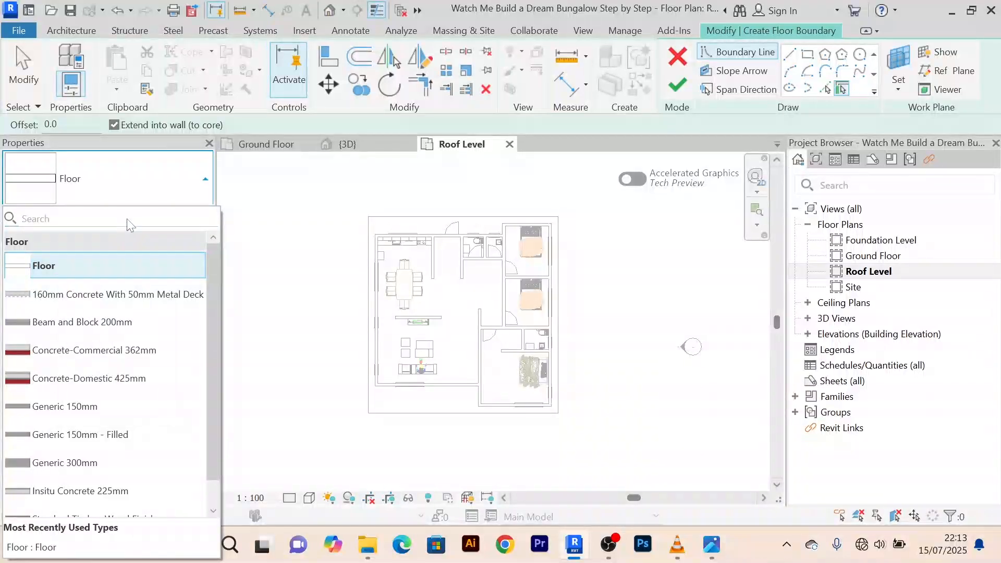
click(209, 180)
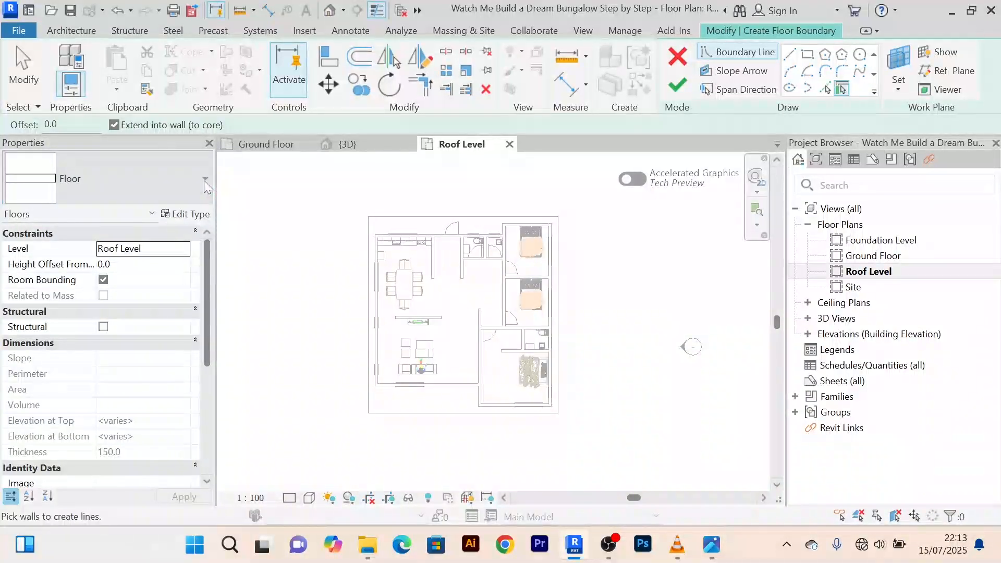
click(205, 181)
scroll(100, 440, down, 1)
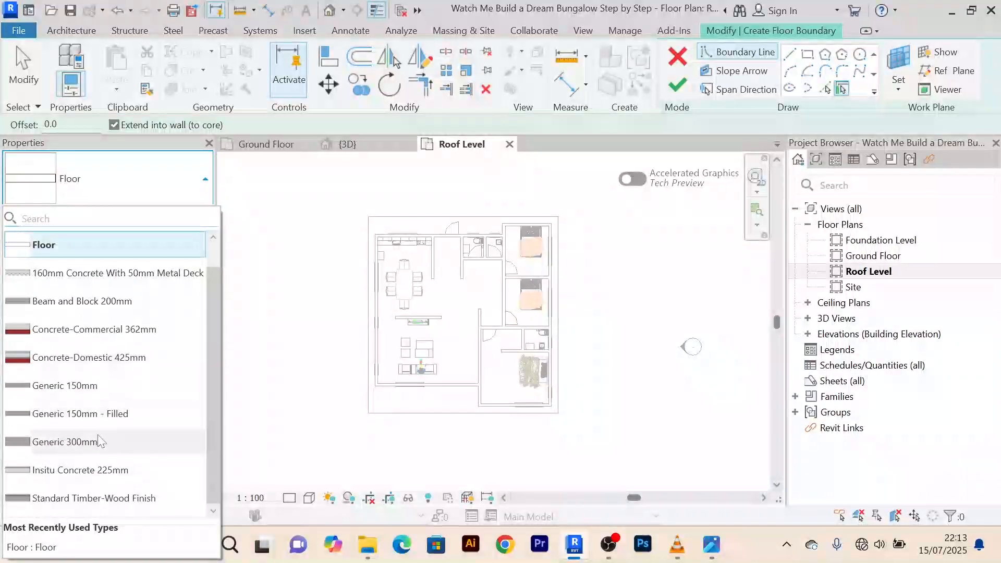
scroll(98, 439, up, 1)
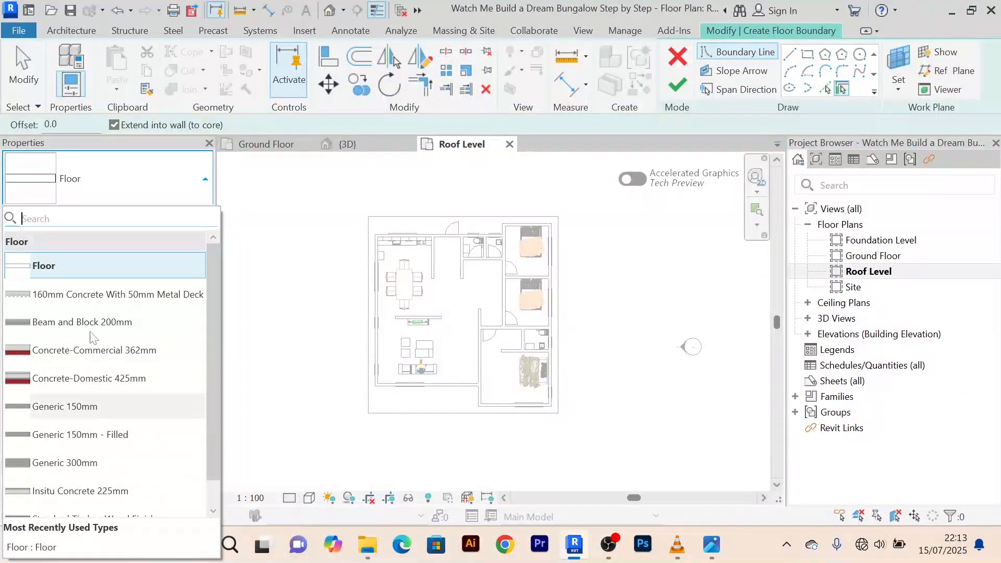
click(49, 265)
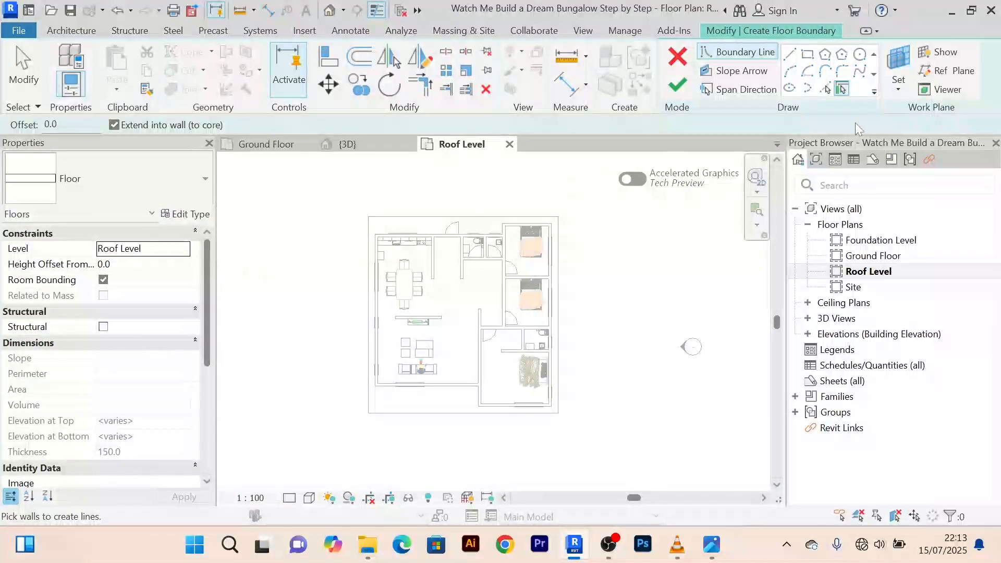
Use Pick Lines to trace the floor boundary along the rear exterior wall and the rear bedroom's inner side wall
click(825, 89)
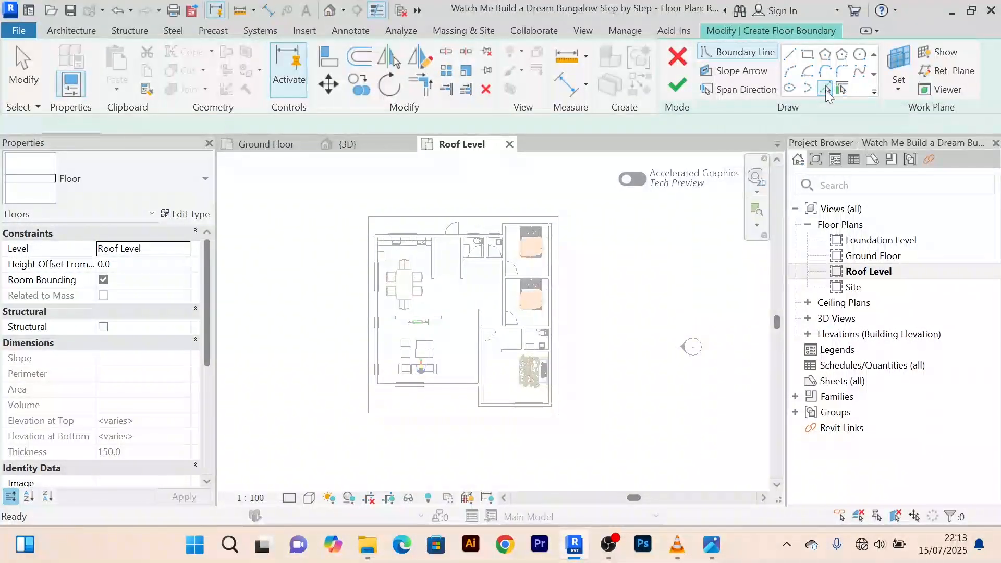
scroll(471, 266, up, 1)
scroll(422, 223, up, 2)
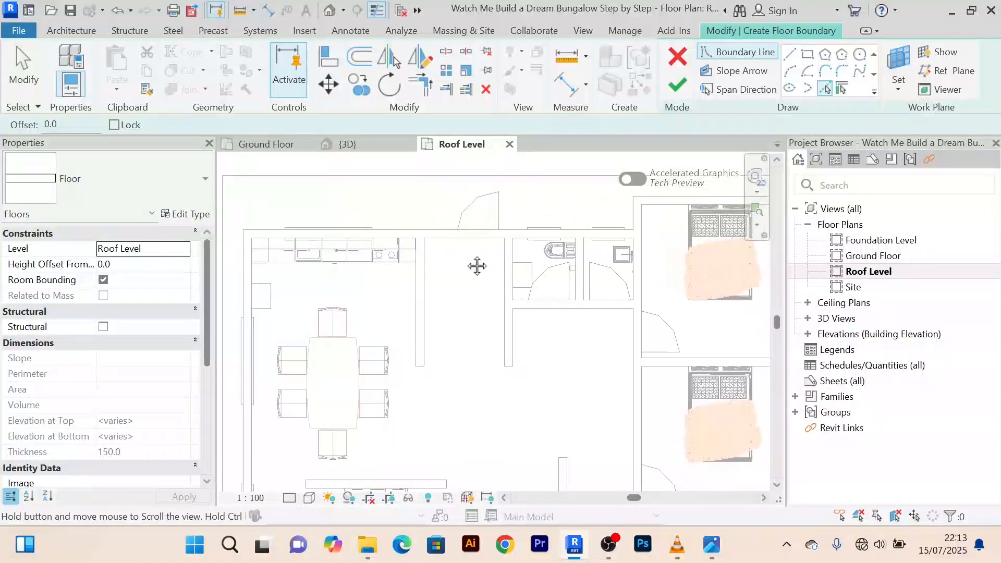
click(456, 248)
middle_drag(593, 255, 459, 297)
scroll(580, 264, up, 3)
click(572, 266)
scroll(600, 263, down, 3)
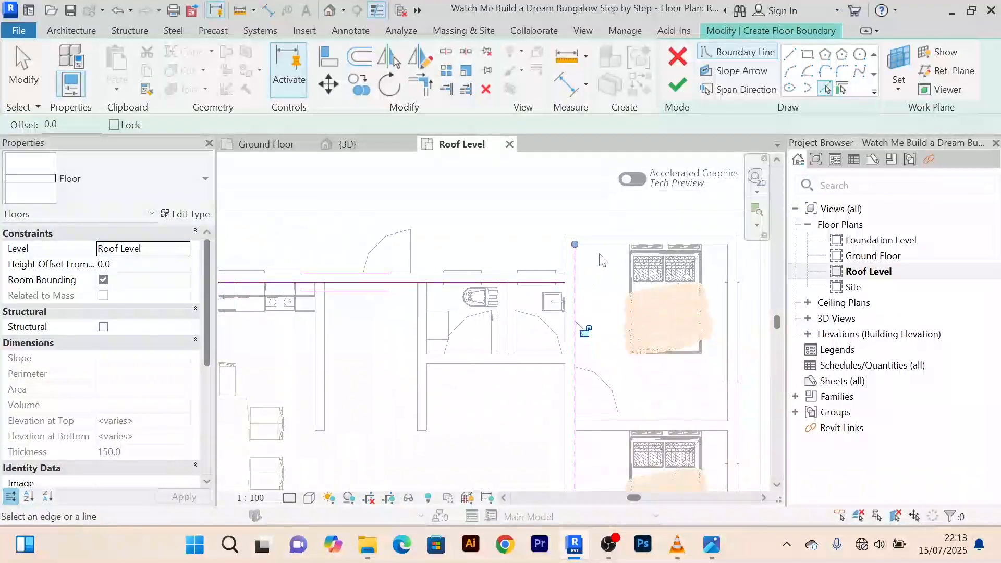
Add boundary lines along the rear bedroom's back wall and the bedrooms' outer side wall
click(602, 248)
scroll(609, 264, down, 3)
middle_drag(683, 349, 629, 301)
scroll(629, 301, up, 6)
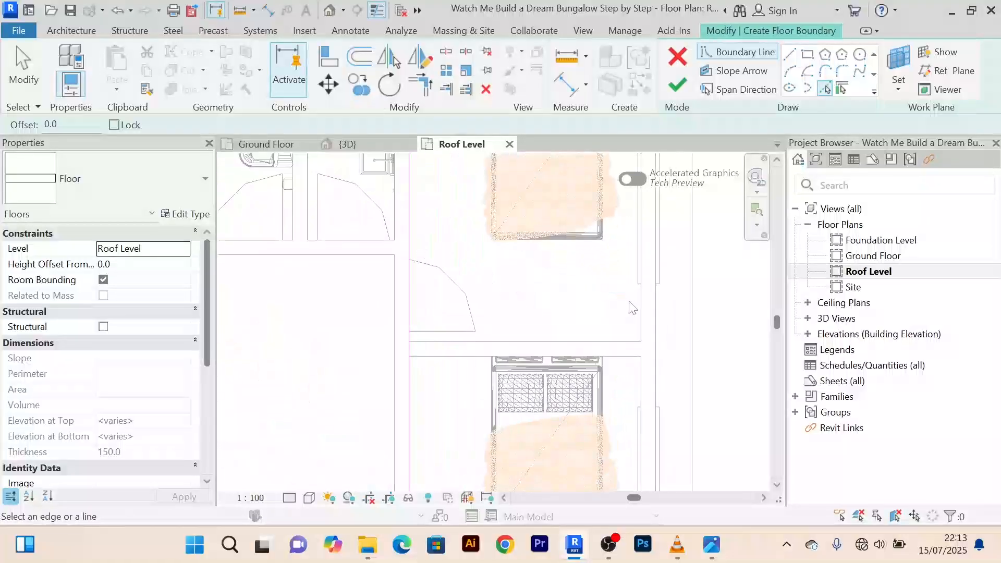
click(637, 314)
scroll(521, 324, down, 3)
Add boundary lines along the front bedroom's front wall, its inner side wall and the living area's front wall
middle_drag(522, 324, 642, 125)
scroll(603, 340, up, 2)
click(603, 346)
scroll(604, 342, down, 3)
scroll(579, 366, up, 2)
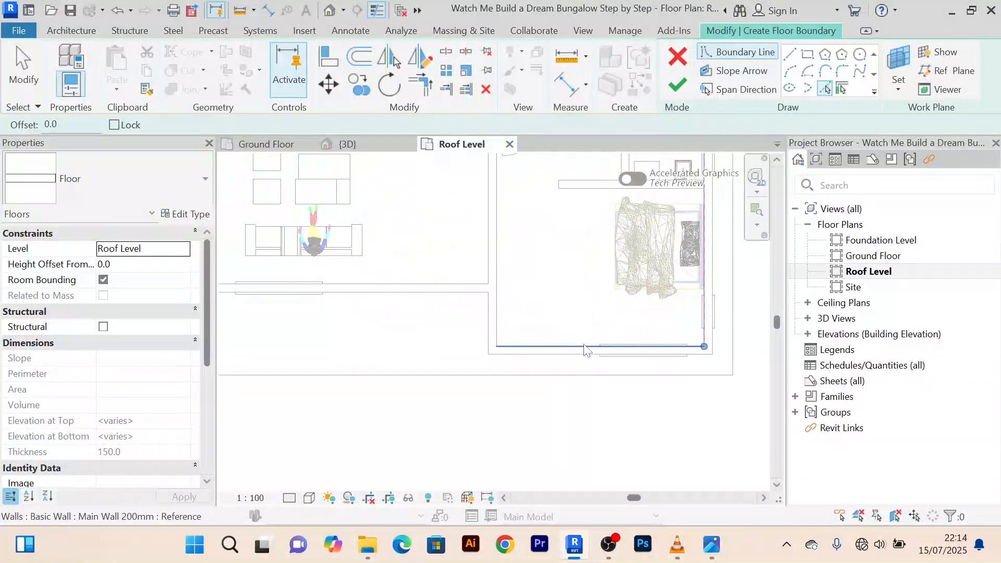
click(584, 347)
click(497, 312)
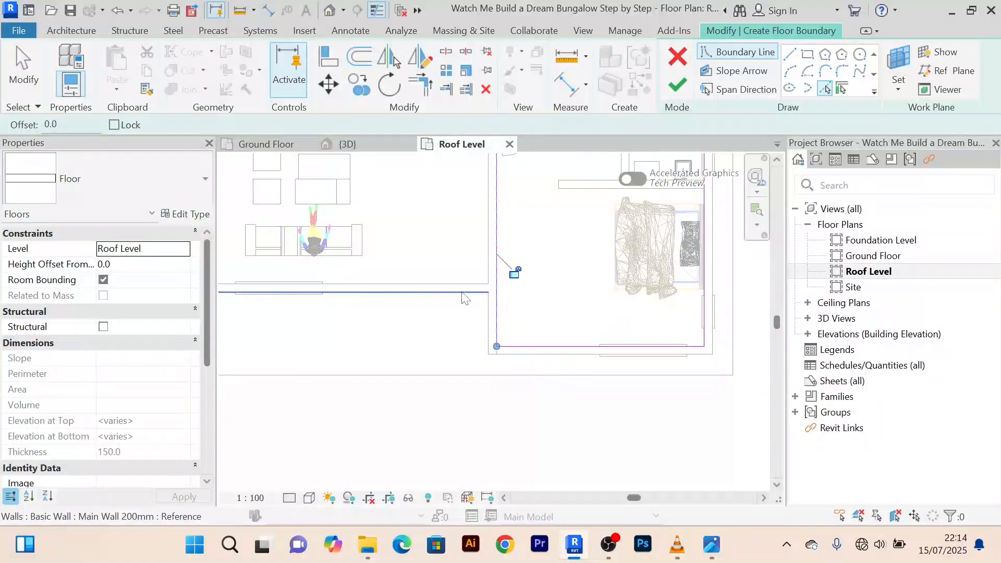
click(451, 286)
Add the last boundary line along the outer side wall of the living and dining areas and check the traced outline
middle_drag(467, 265, 635, 354)
scroll(635, 355, down, 2)
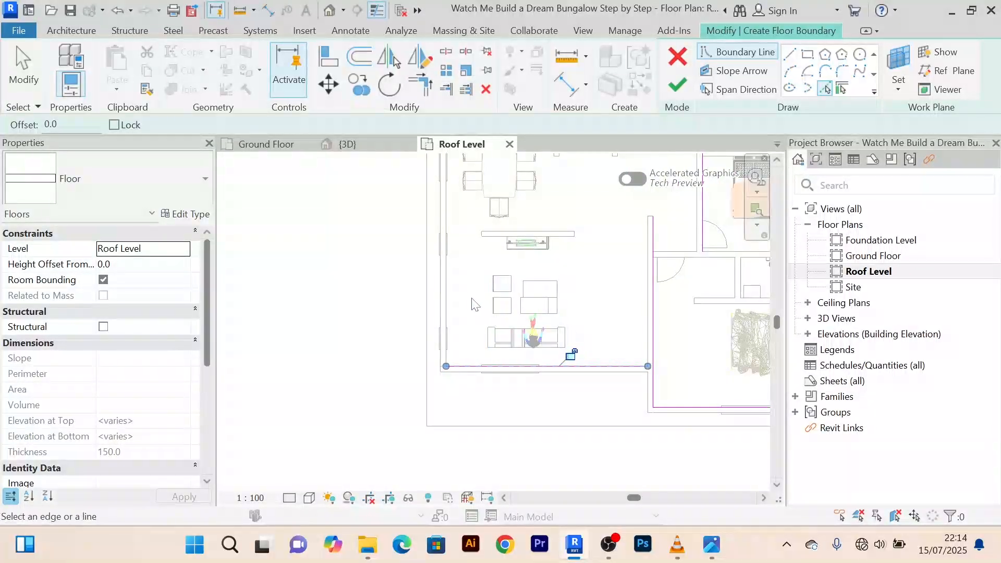
click(451, 286)
scroll(508, 295, down, 2)
middle_drag(559, 287, 530, 336)
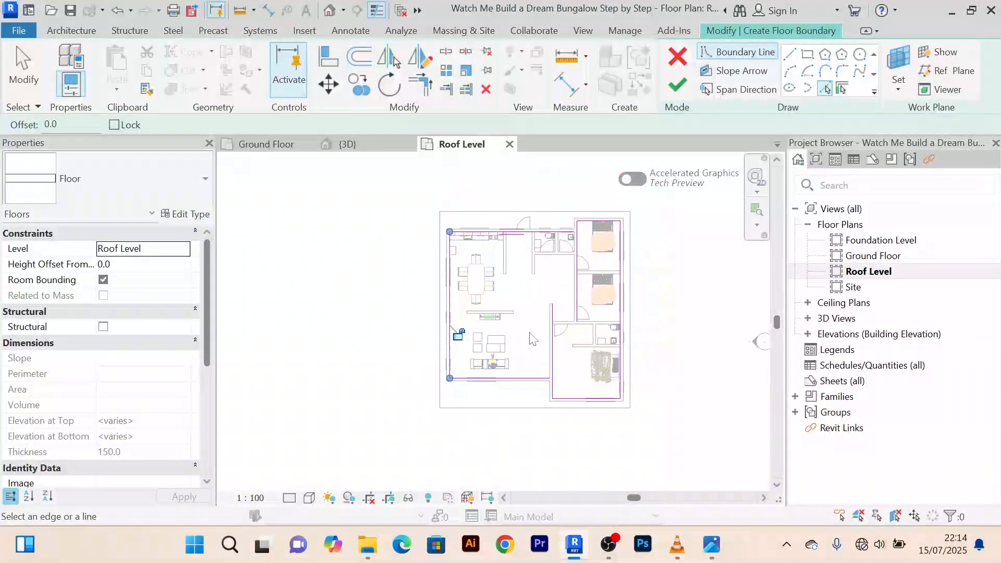
scroll(516, 319, up, 1)
scroll(531, 286, up, 2)
scroll(537, 292, down, 2)
middle_drag(545, 300, 532, 303)
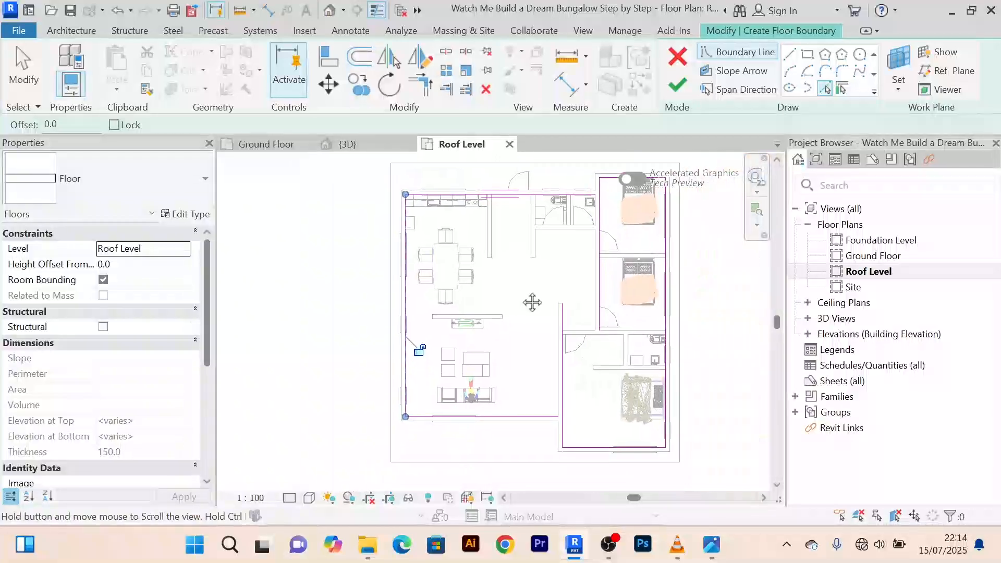
Trim the rear wall boundary line and the rear bedroom's side line to a corner with Trim/Extend
click(421, 89)
scroll(437, 222, up, 3)
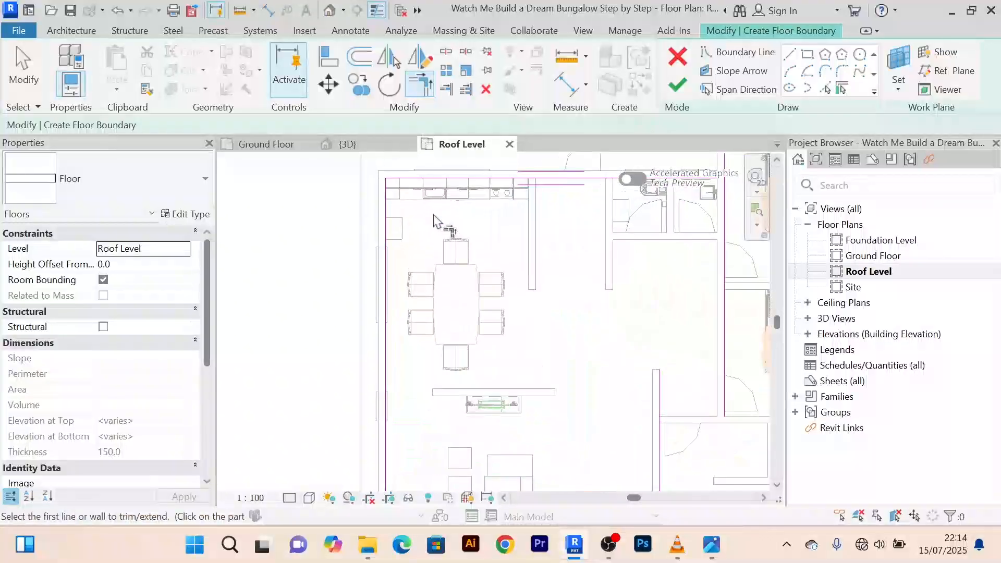
scroll(437, 214, up, 3)
middle_drag(439, 211, 313, 286)
scroll(551, 294, down, 4)
middle_drag(557, 301, 483, 303)
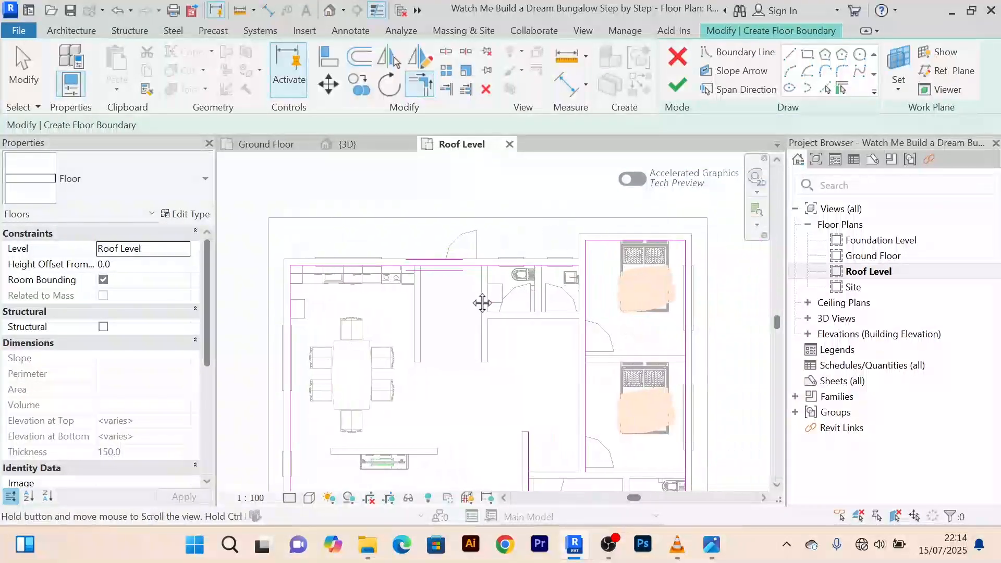
scroll(584, 250, up, 3)
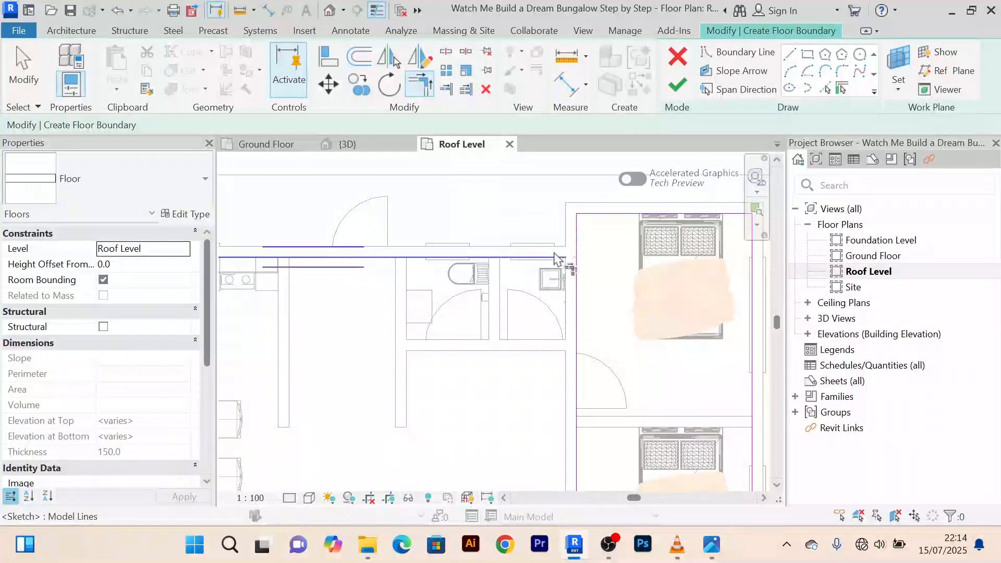
scroll(573, 287, down, 5)
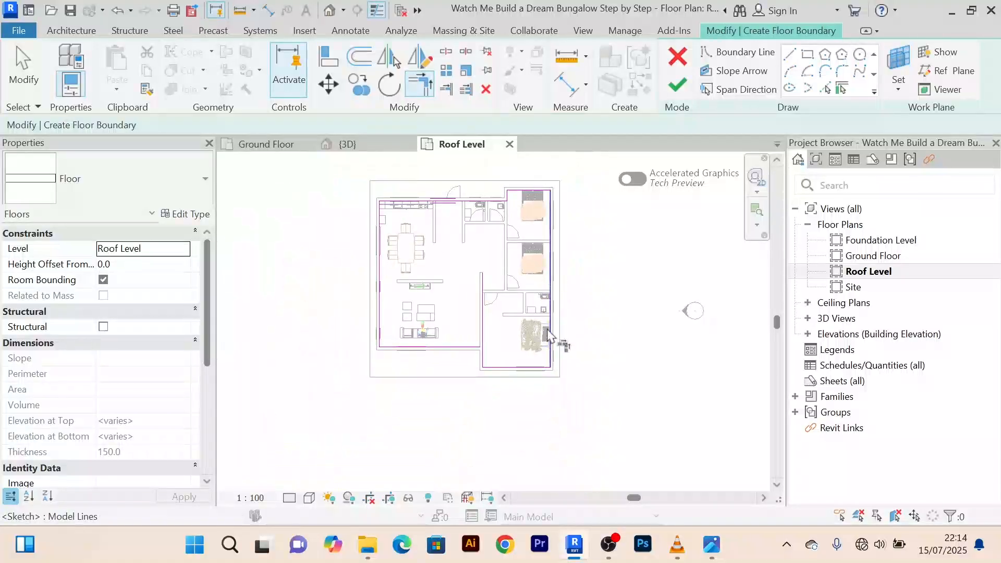
Trim the living area's front boundary line and the front bedroom's side line to a corner, and check the closed outline
scroll(548, 330, up, 5)
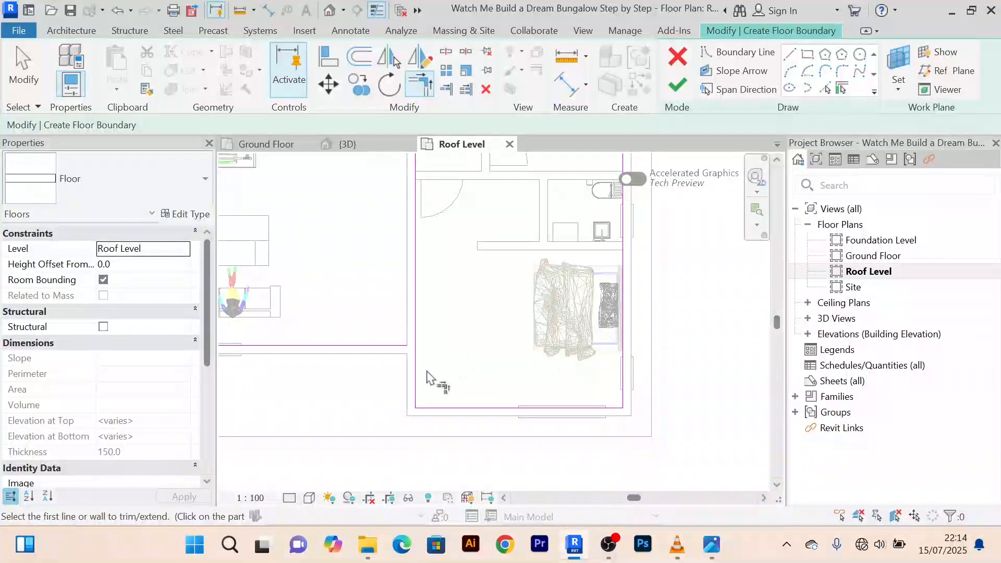
click(384, 346)
scroll(459, 328, down, 3)
mouse_move(478, 336)
middle_down()
mouse_move(573, 361)
mouse_move(481, 338)
middle_up()
scroll(495, 321, down, 1)
scroll(508, 303, up, 2)
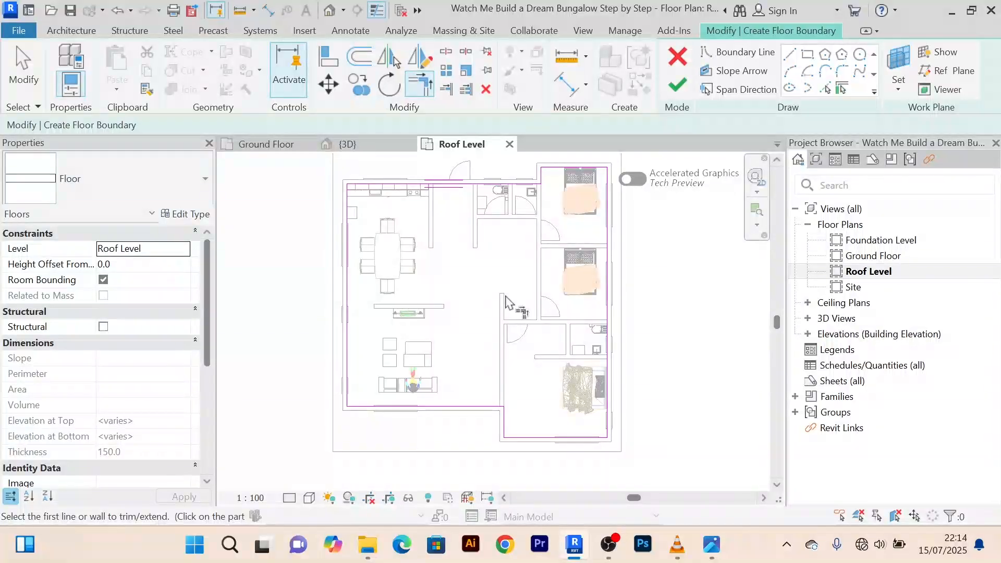
scroll(506, 295, down, 1)
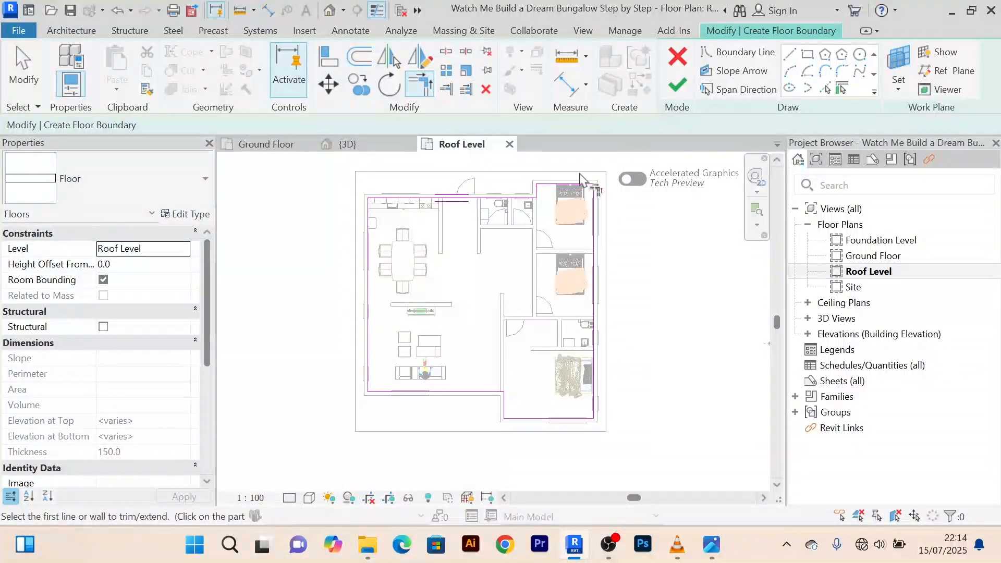
Finish the Roof Level floor sketch, clear the selection and check the slab outline in plan
click(677, 86)
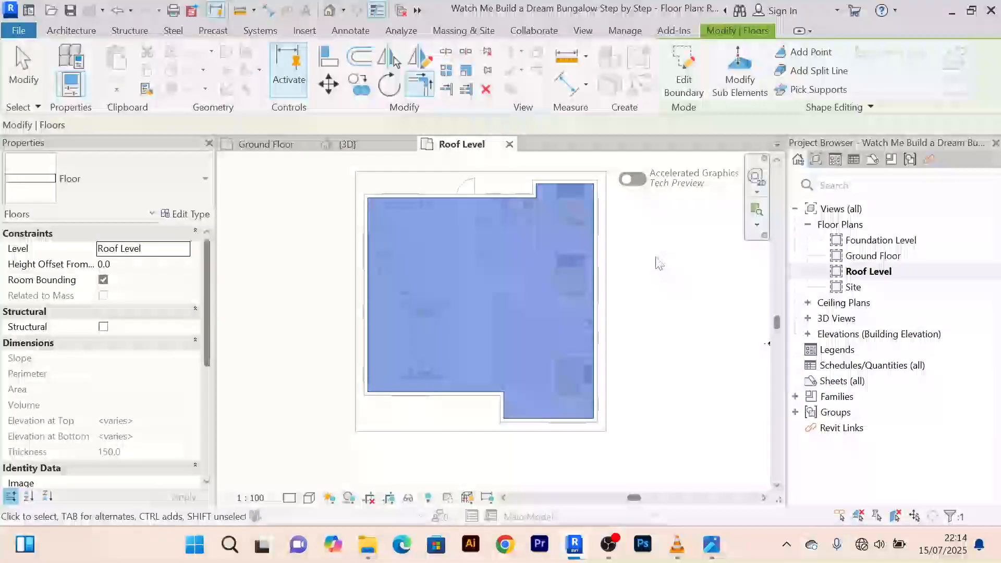
click(632, 292)
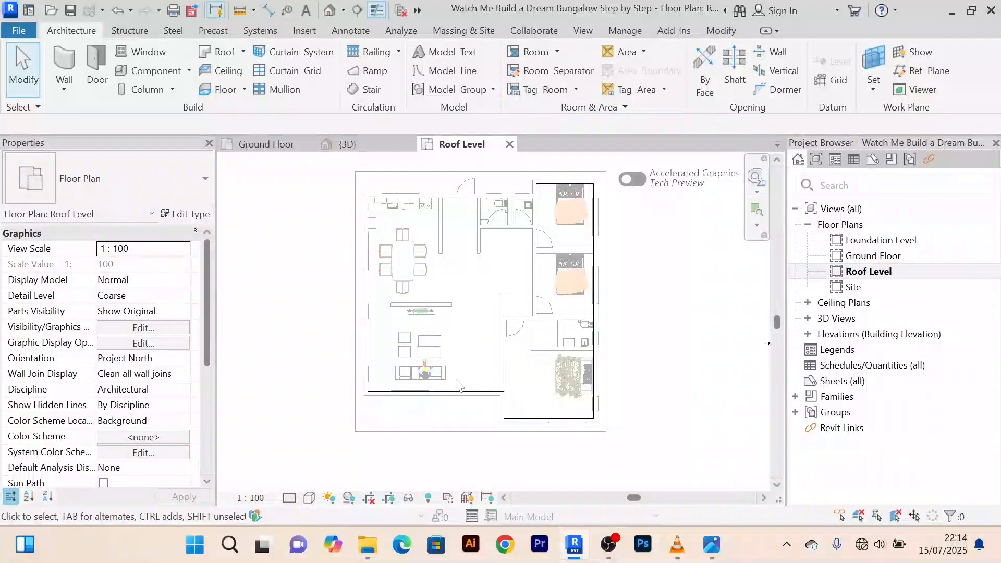
scroll(468, 388, up, 2)
scroll(468, 389, down, 2)
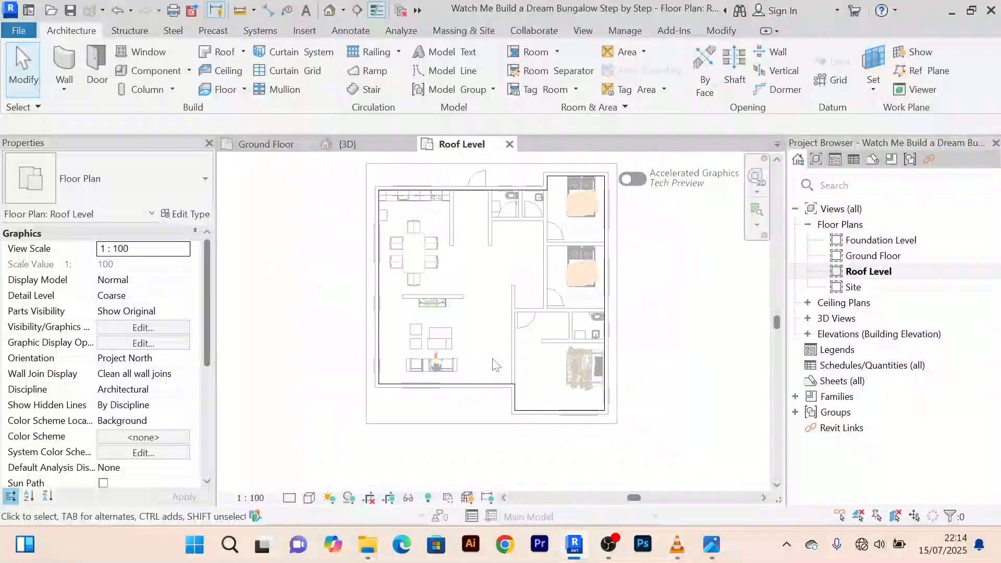
Select the Roof Level floor slab, inspect it in the 3D view and clear the selection
click(498, 384)
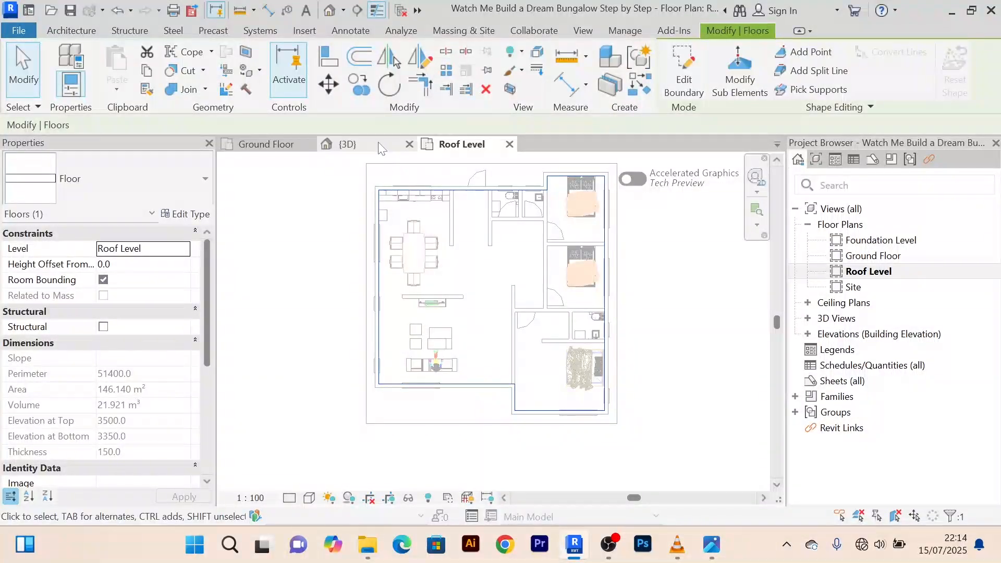
click(364, 151)
scroll(565, 328, down, 2)
scroll(590, 327, up, 1)
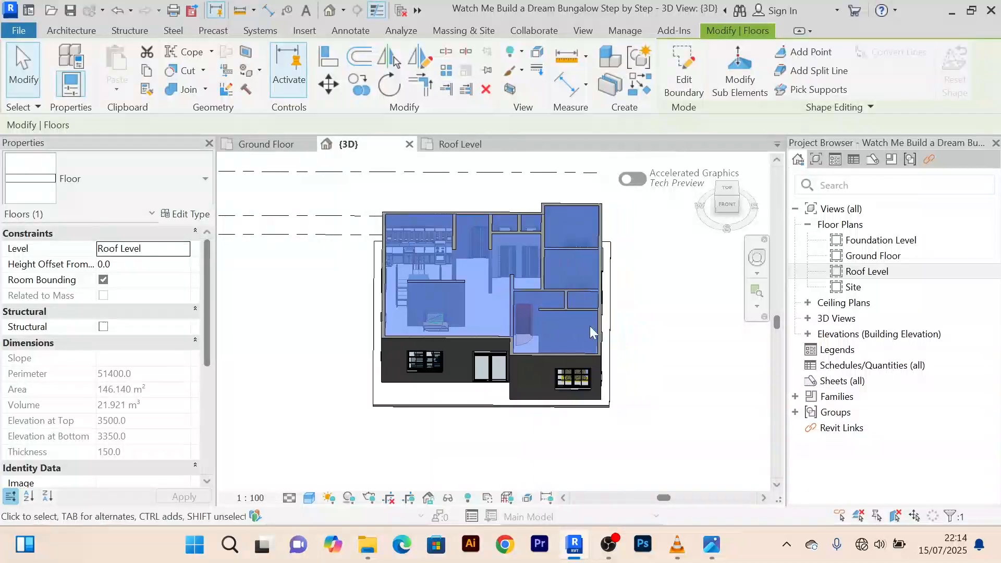
click(652, 322)
scroll(635, 349, down, 2)
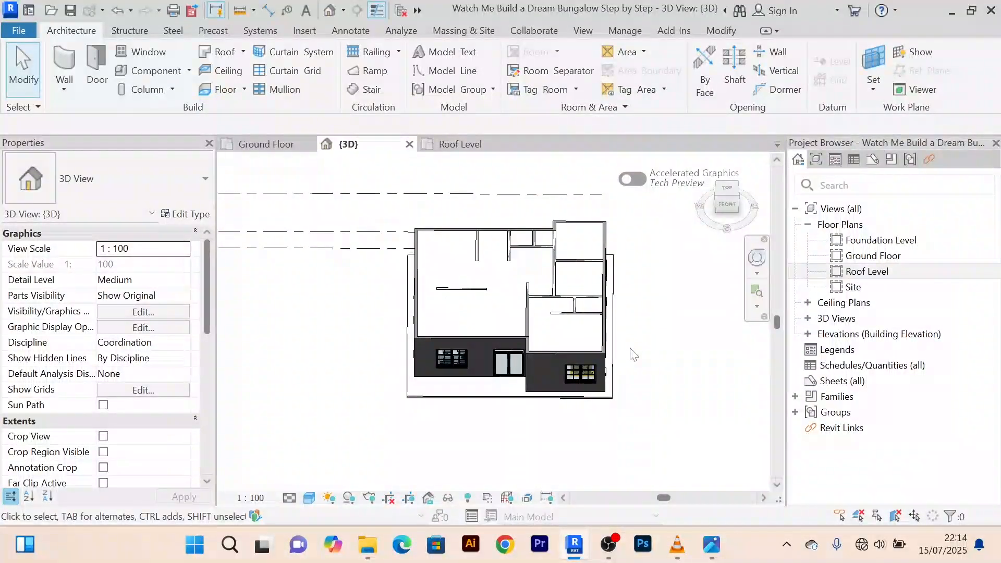
Examine the bungalow's front facade and roof slab in 3D from a low frontal angle
shift+middle_drag(638, 360, 619, 256)
scroll(531, 348, up, 4)
middle_drag(544, 349, 575, 367)
scroll(551, 339, down, 3)
scroll(564, 301, up, 3)
scroll(572, 334, up, 3)
scroll(571, 331, down, 4)
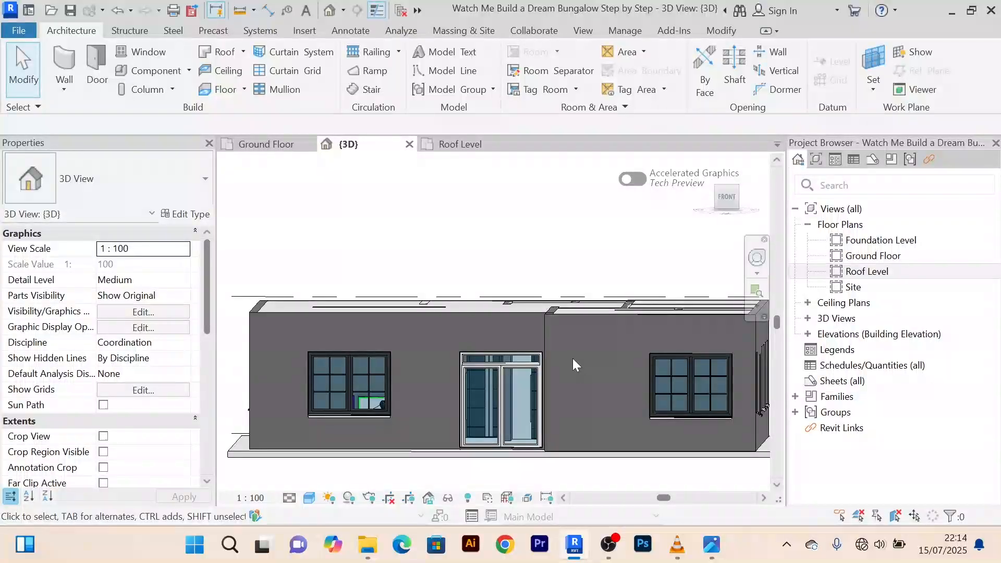
scroll(572, 364, down, 1)
scroll(559, 349, up, 2)
scroll(559, 349, down, 3)
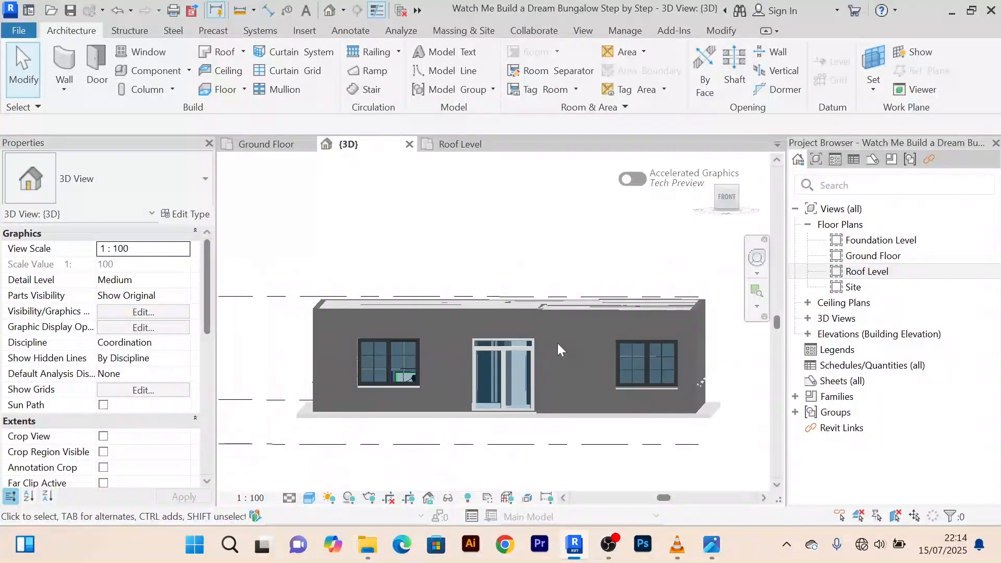
scroll(558, 343, down, 2)
middle_drag(561, 354, 547, 350)
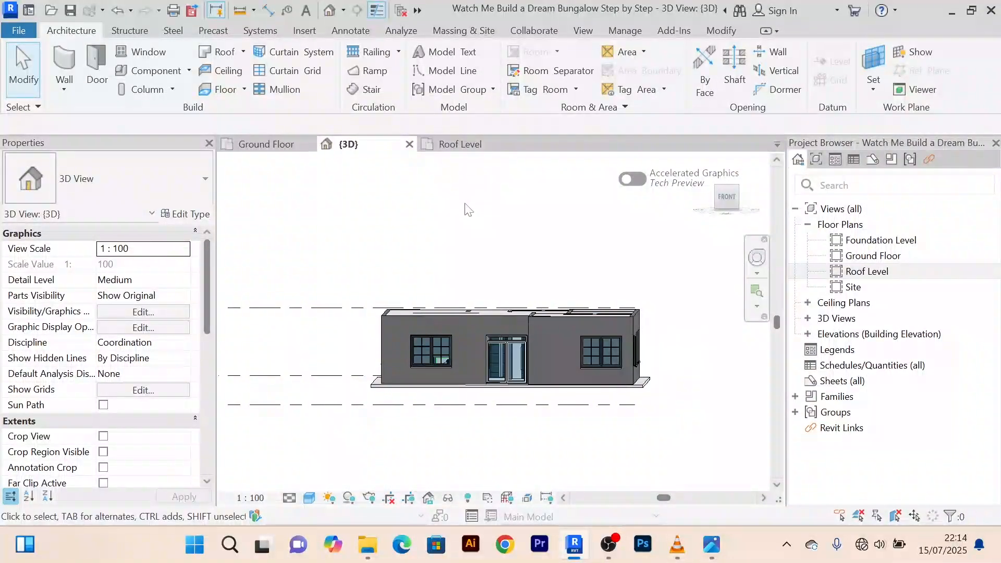
Select the ground floor slab in plan and in 3D to check how far it extends beyond the walls
click(266, 144)
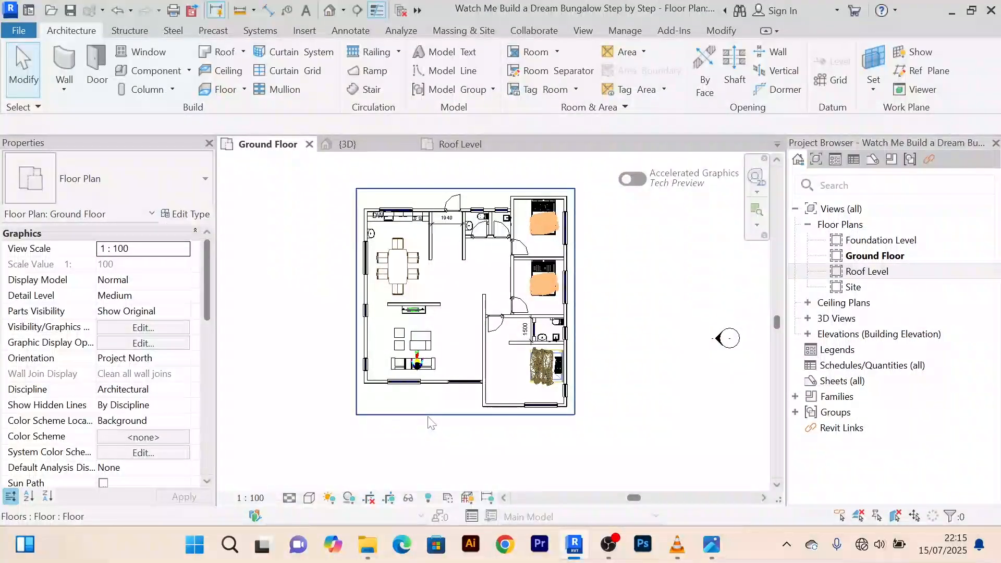
click(431, 420)
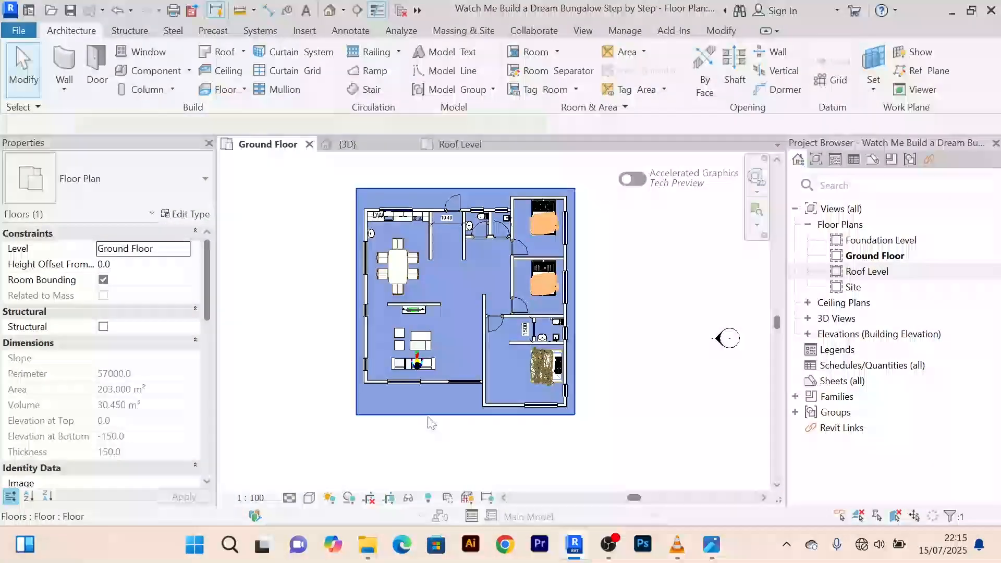
click(365, 144)
scroll(471, 391, up, 3)
click(451, 457)
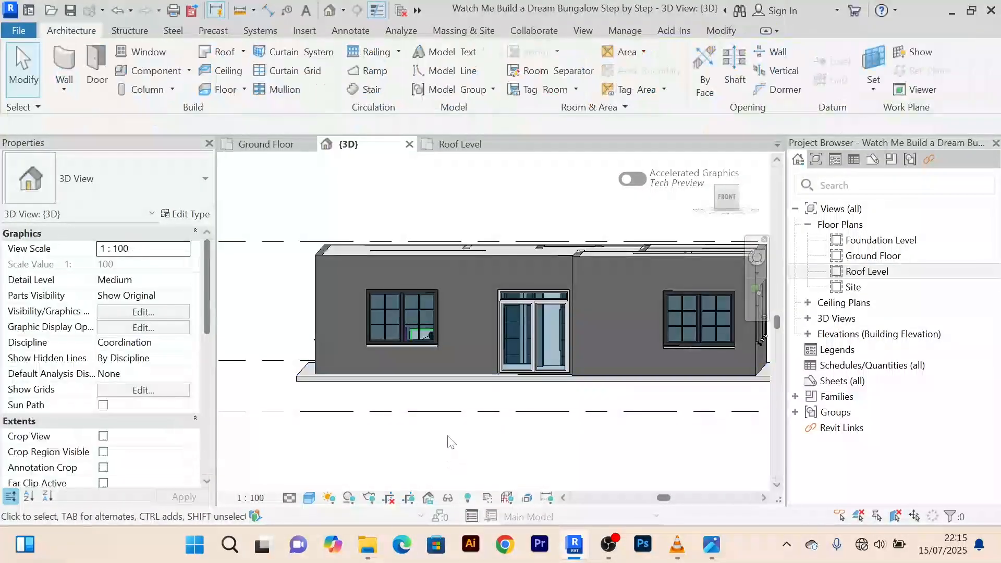
scroll(423, 394, up, 2)
click(424, 374)
scroll(424, 373, down, 3)
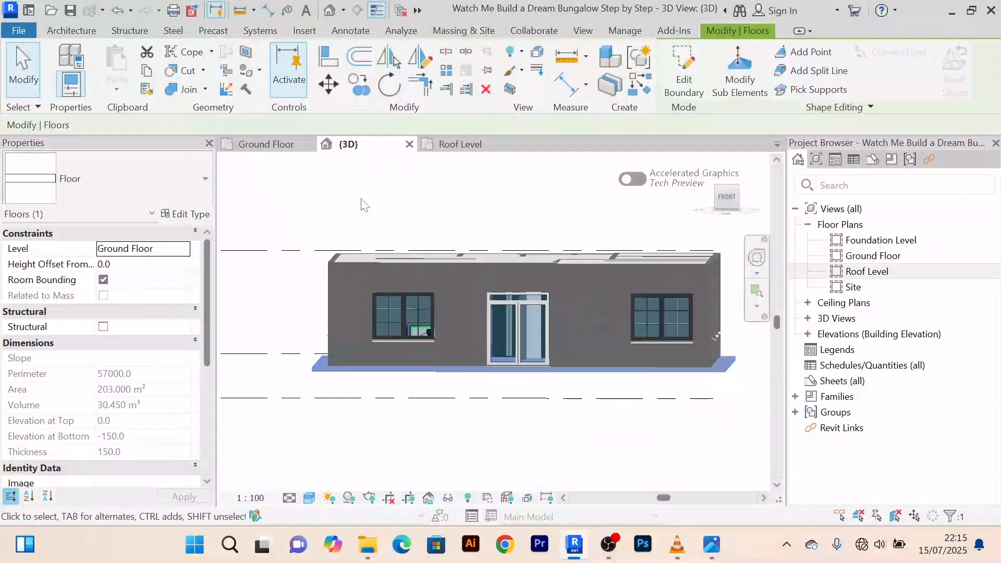
Open the ground floor slab's boundary sketch in the Ground Floor plan and check its outline
click(266, 144)
click(479, 444)
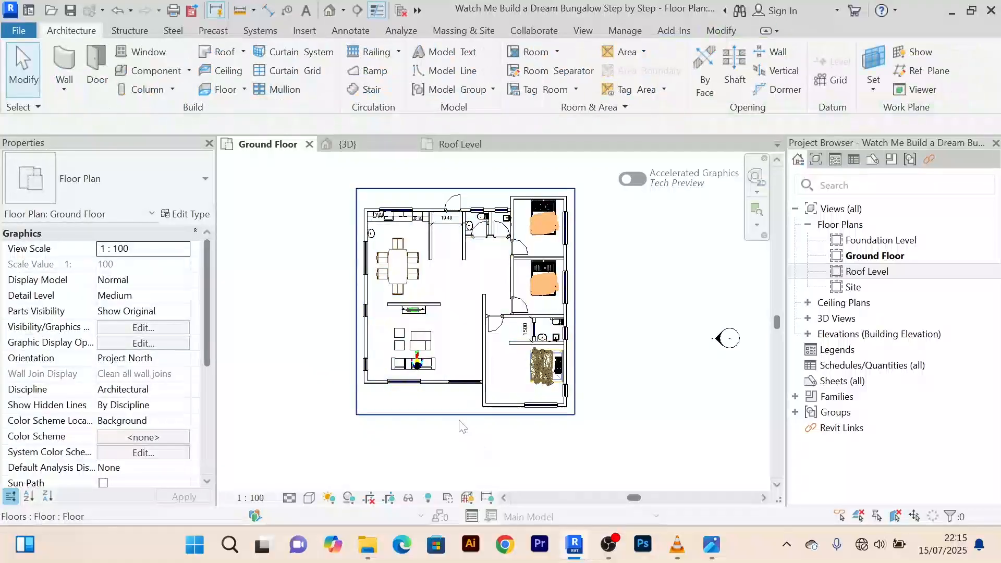
click(462, 416)
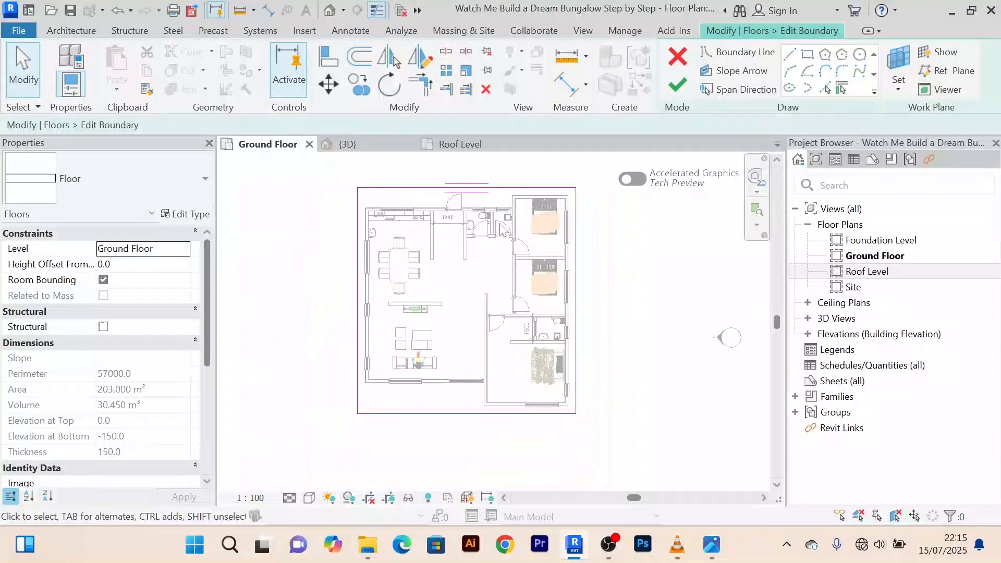
scroll(566, 198, up, 3)
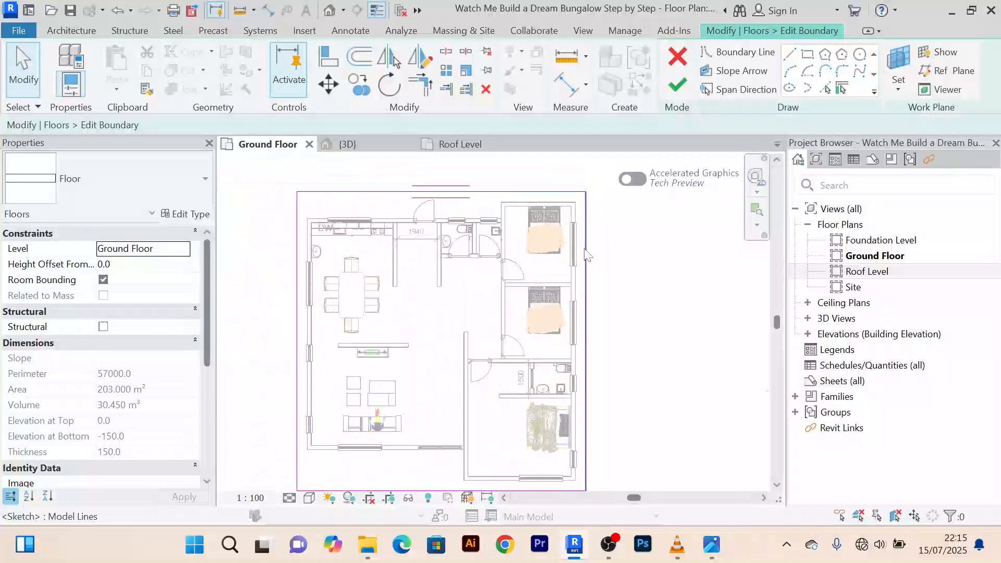
scroll(541, 205, up, 1)
scroll(522, 205, down, 2)
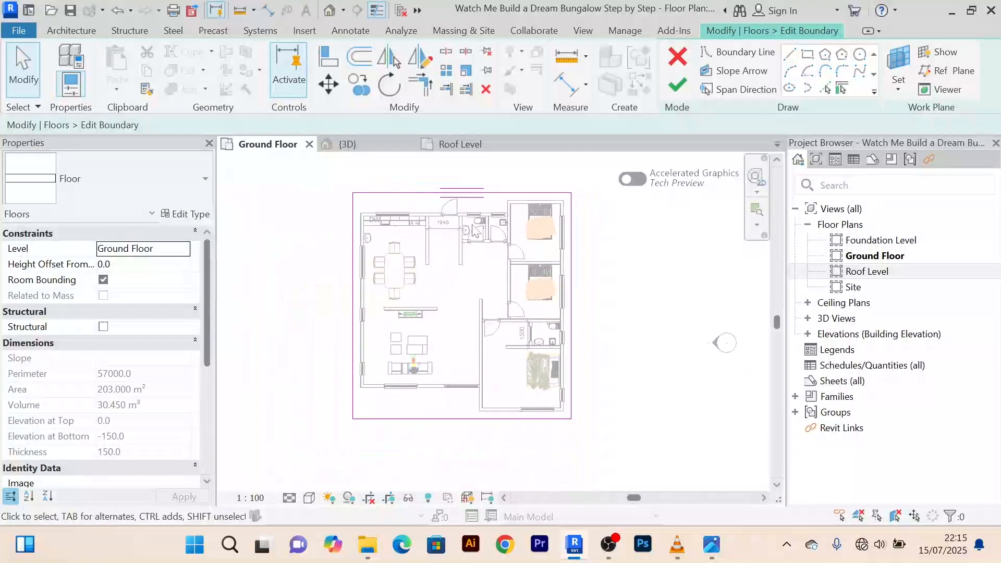
Examine the ground floor slab's boundary lines around the rear entrance, kitchen and dining area
scroll(392, 223, up, 2)
mouse_move(398, 227)
middle_down()
mouse_move(395, 273)
mouse_move(400, 231)
mouse_move(382, 229)
middle_up()
scroll(407, 250, down, 2)
scroll(391, 231, up, 2)
scroll(399, 224, down, 1)
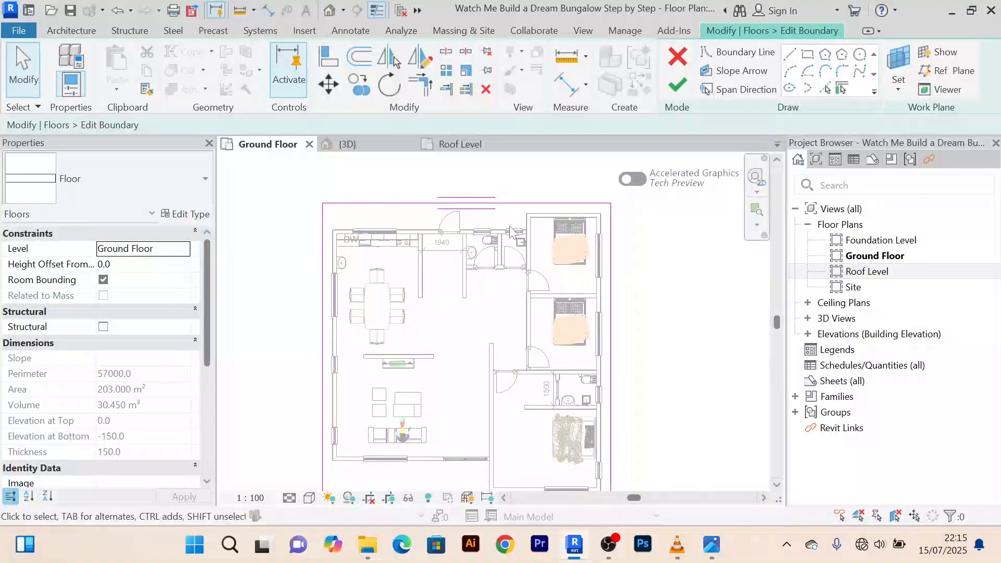
scroll(514, 220, up, 2)
scroll(563, 228, down, 2)
middle_drag(526, 262, 606, 210)
scroll(480, 230, up, 2)
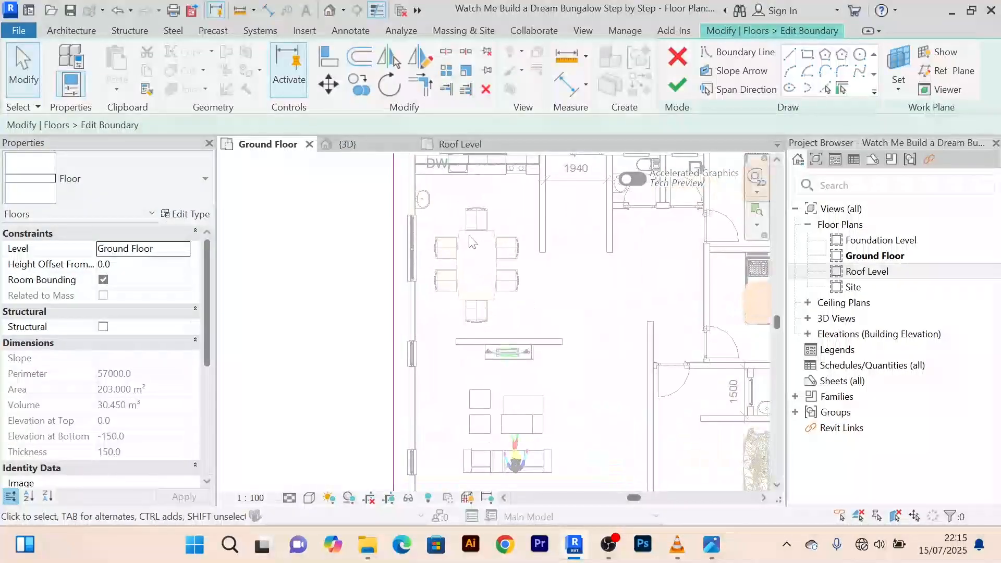
middle_drag(472, 239, 443, 308)
scroll(453, 266, down, 2)
middle_drag(462, 261, 439, 322)
scroll(441, 263, up, 2)
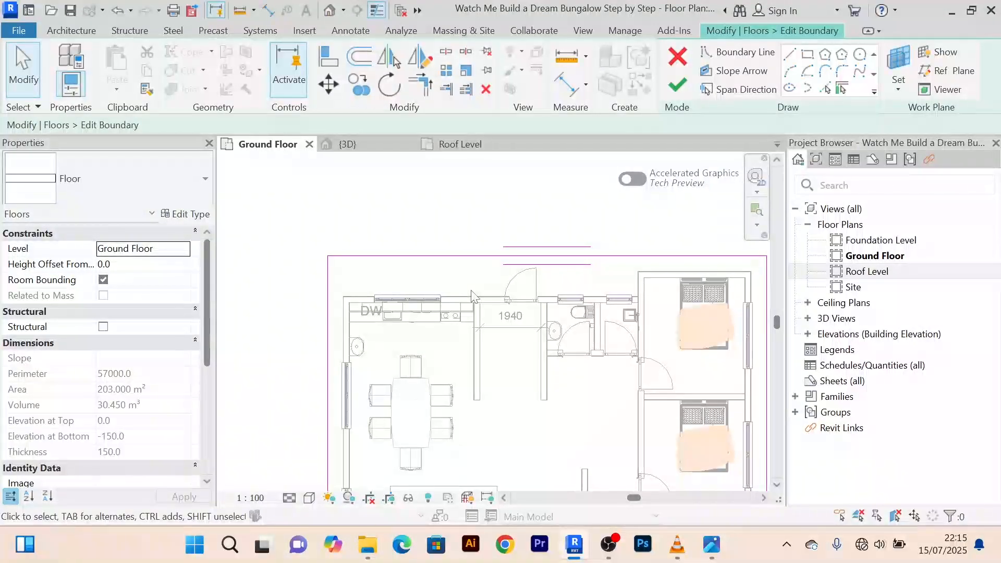
Finish the ground floor slab's boundary sketch, check the slab in plan and clear the selection
scroll(472, 296, down, 3)
click(678, 84)
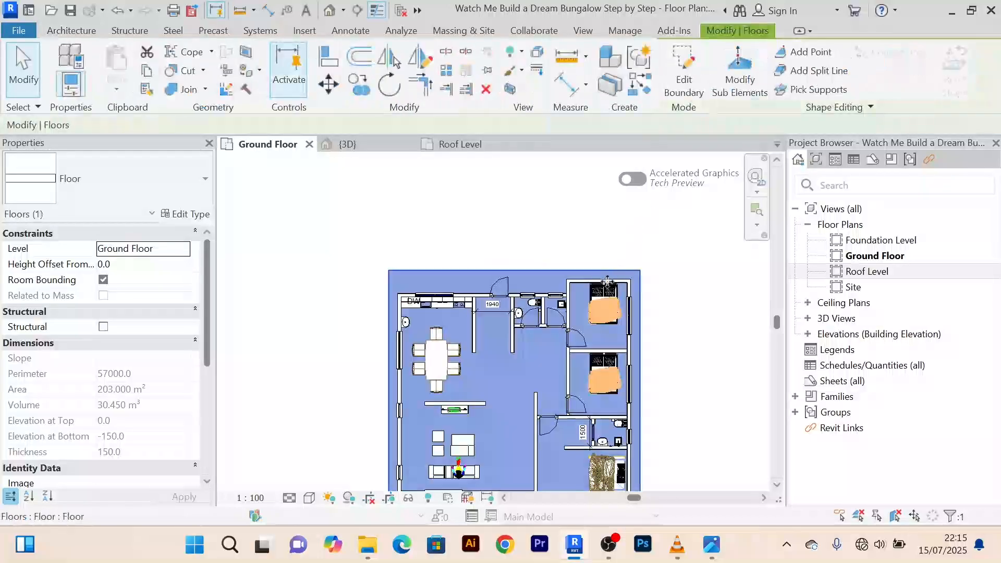
middle_drag(660, 301, 617, 259)
scroll(619, 268, down, 3)
scroll(652, 276, up, 3)
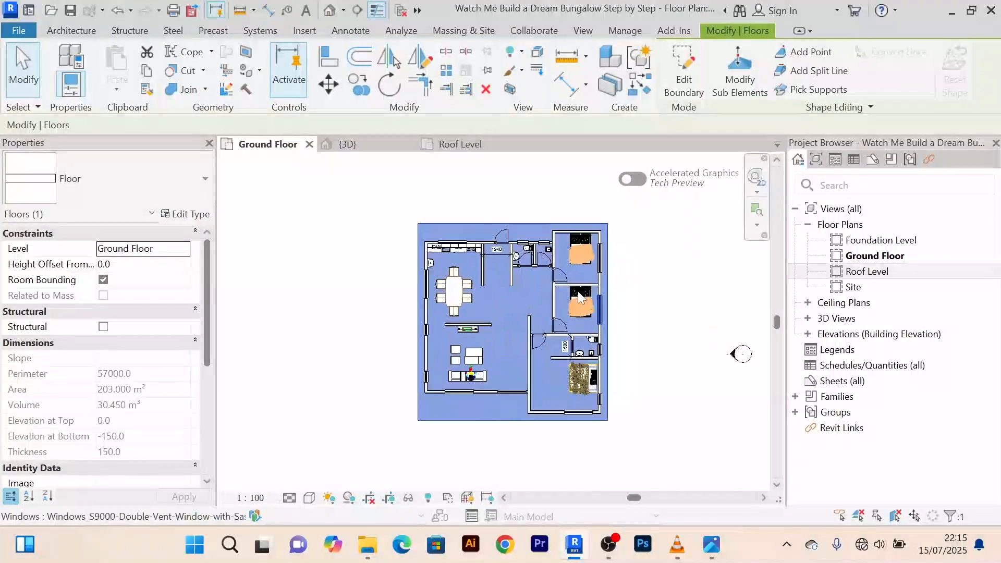
click(661, 278)
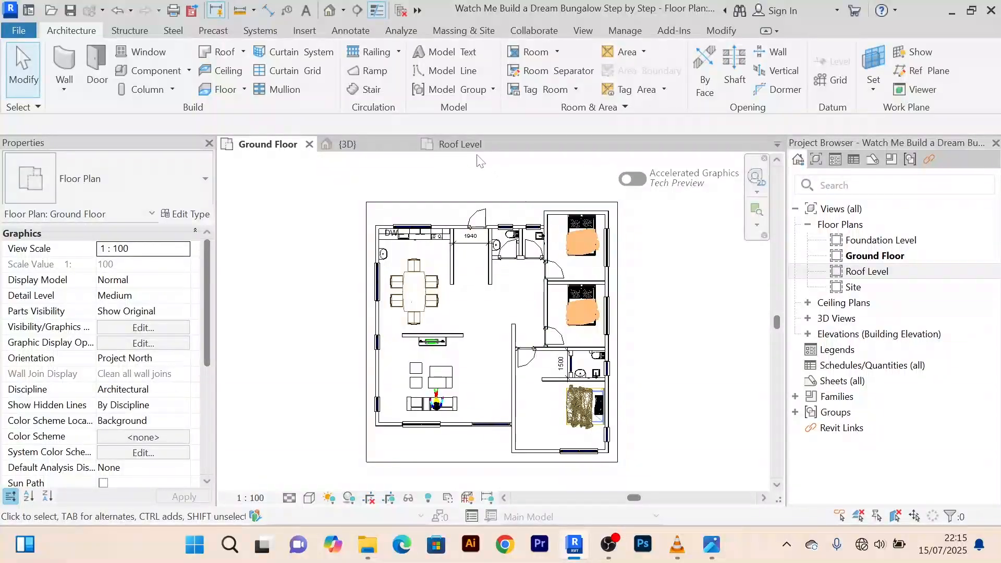
Examine the slab outline against the exterior walls in the Roof Level plan
click(459, 144)
scroll(599, 273, down, 2)
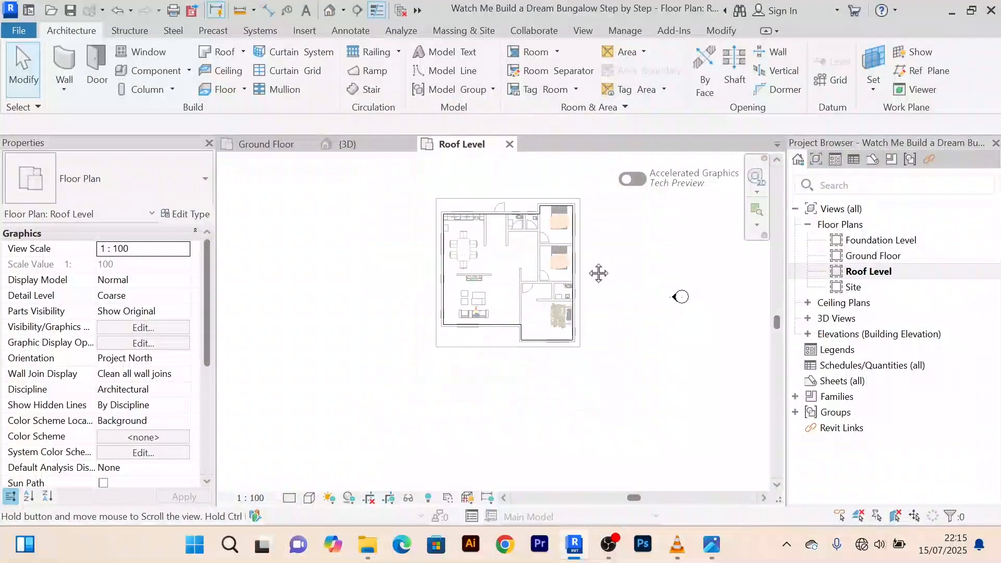
scroll(599, 274, up, 6)
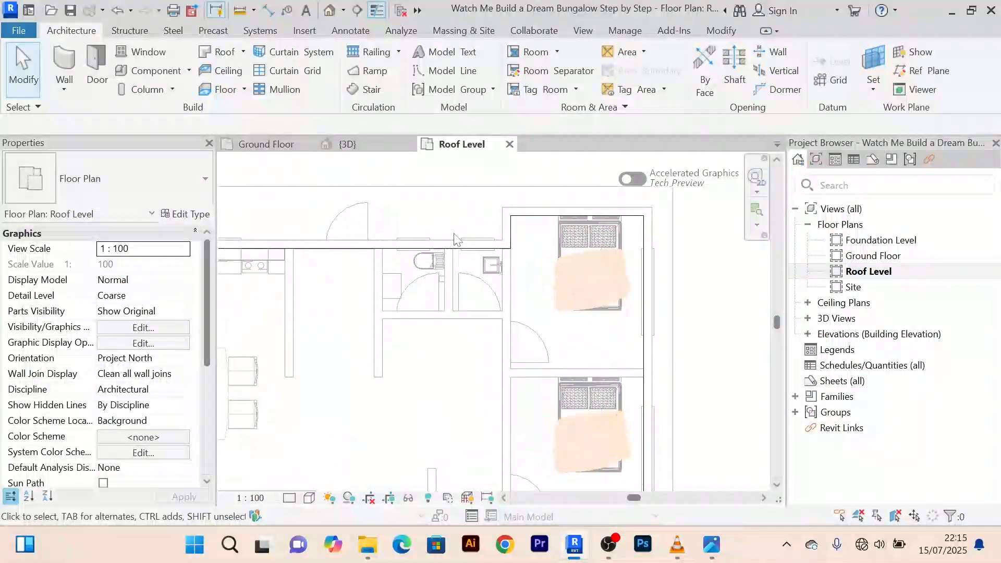
scroll(467, 244, down, 2)
scroll(528, 248, down, 3)
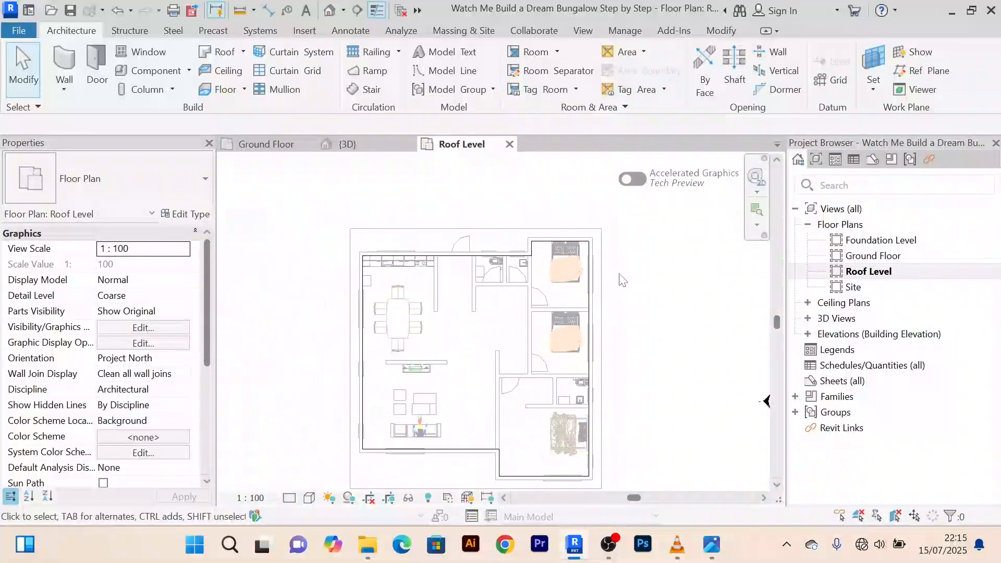
scroll(531, 241, up, 4)
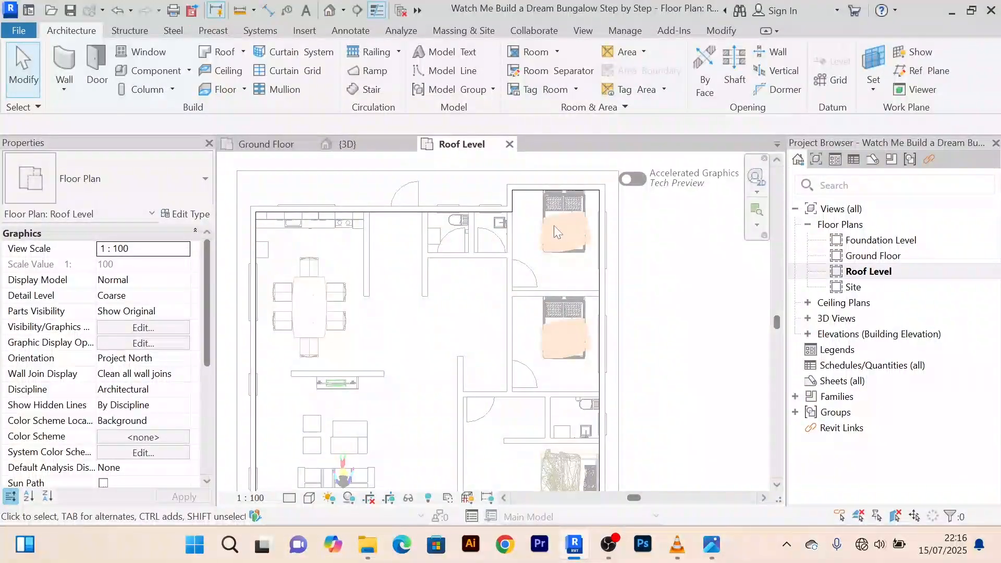
scroll(553, 225, up, 2)
scroll(644, 278, down, 2)
middle_drag(656, 288, 630, 269)
scroll(631, 281, down, 1)
scroll(642, 282, down, 1)
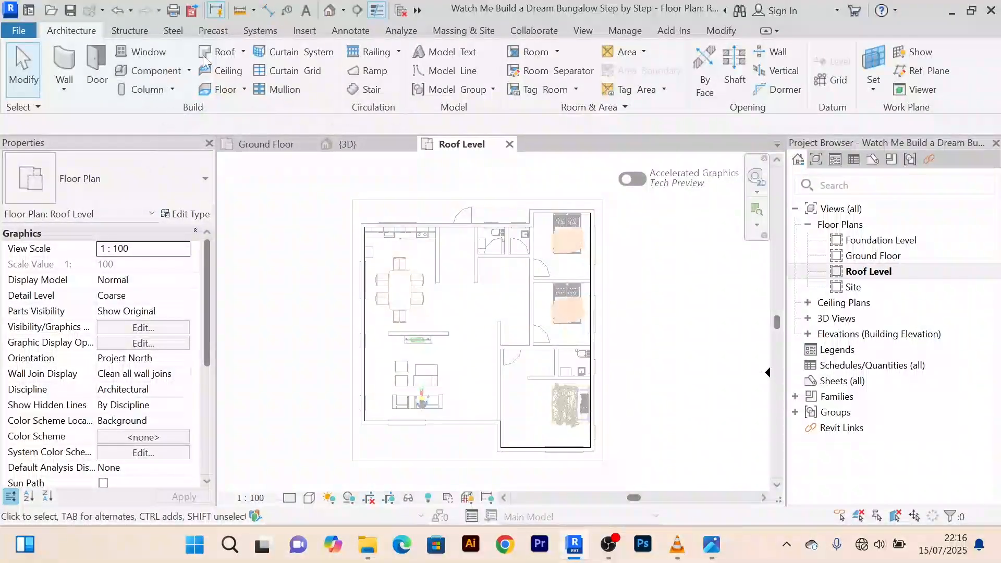
Start a Roof by Footprint at Roof Level and duplicate the Generic - 400mm roof type as "Roof"
click(243, 52)
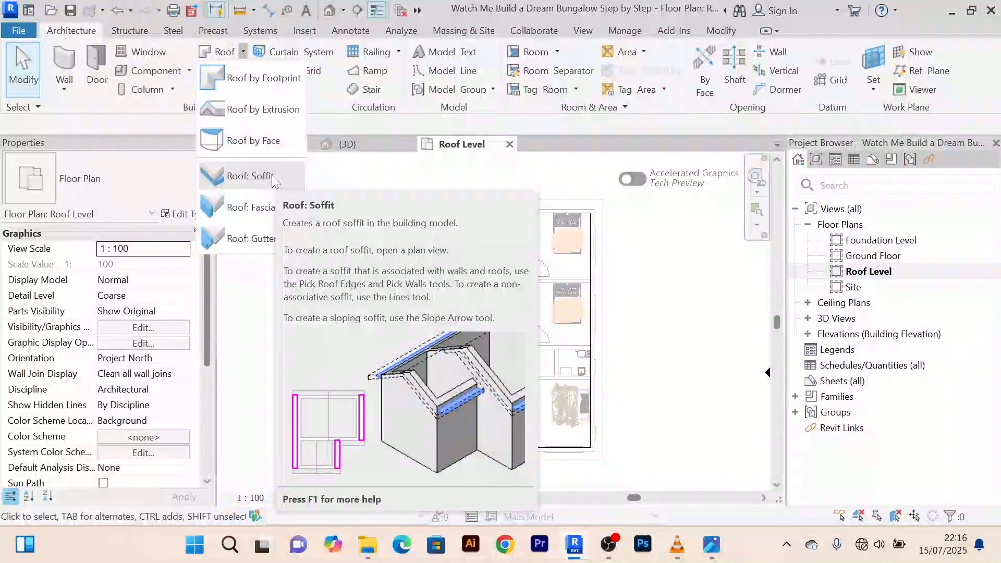
click(265, 91)
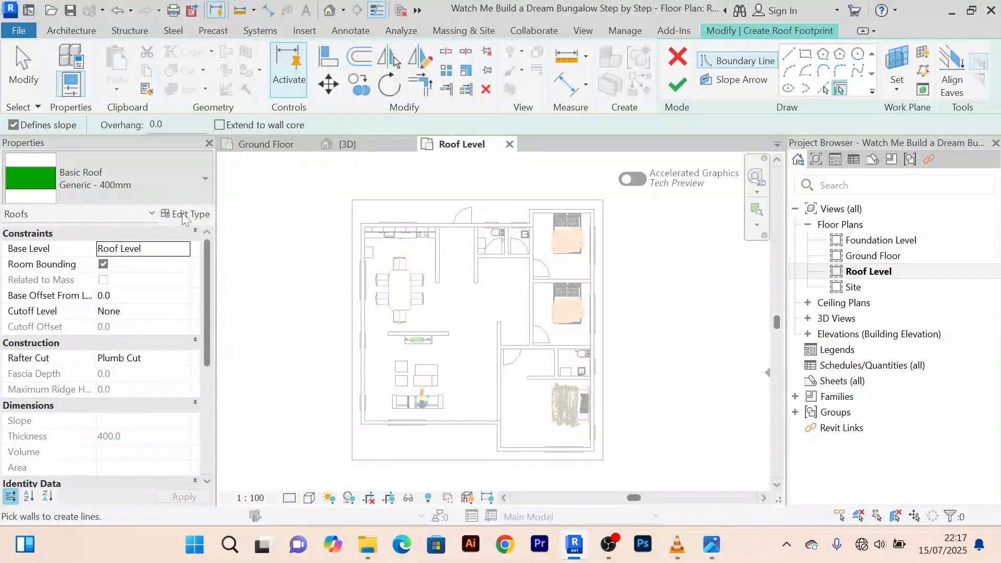
click(195, 217)
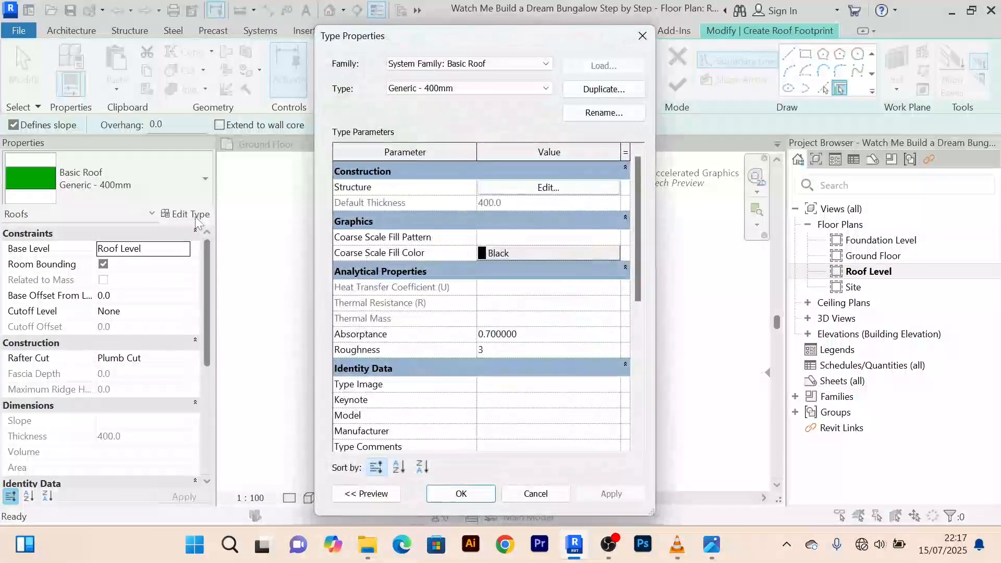
click(604, 89)
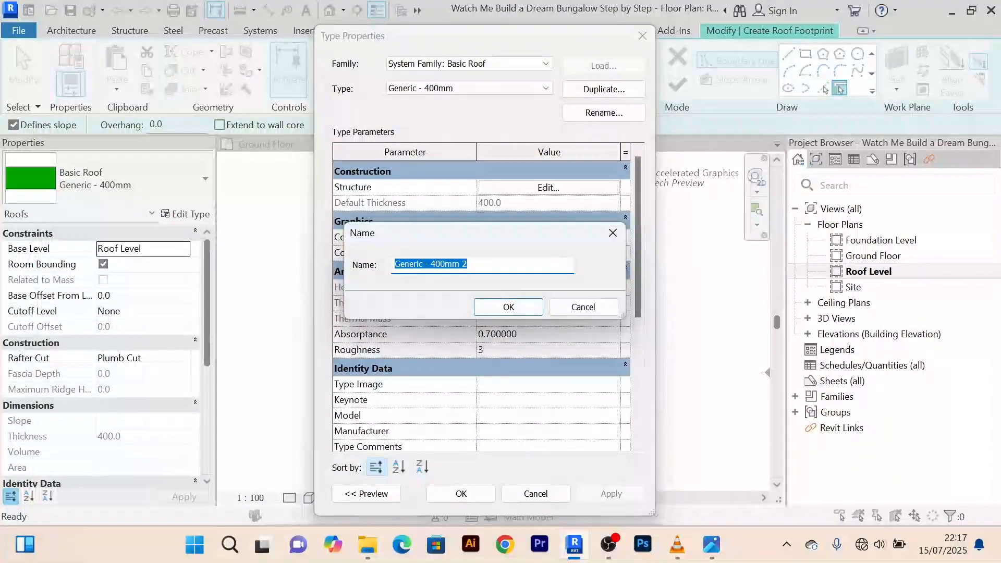
text(R)
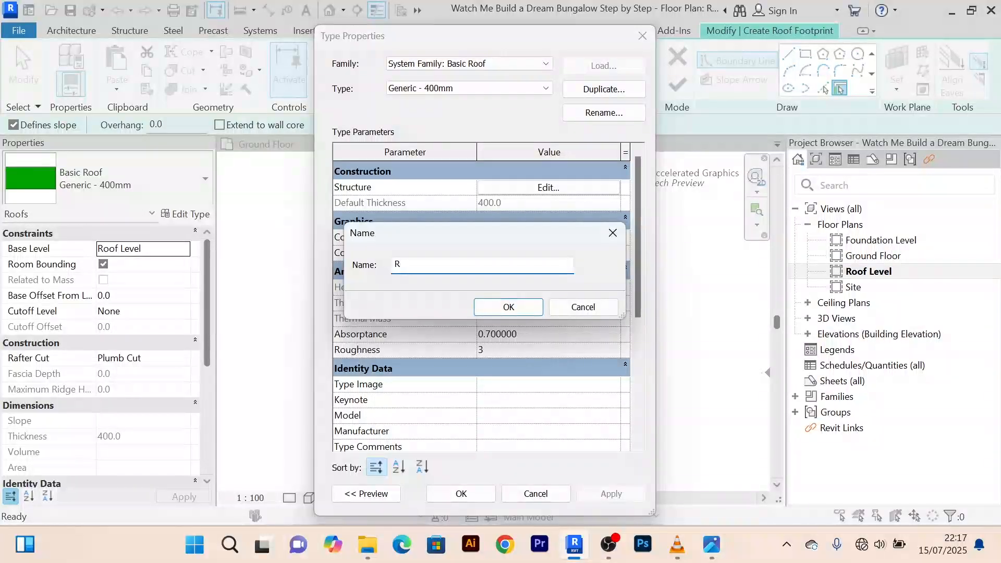
text(oof)
click(509, 306)
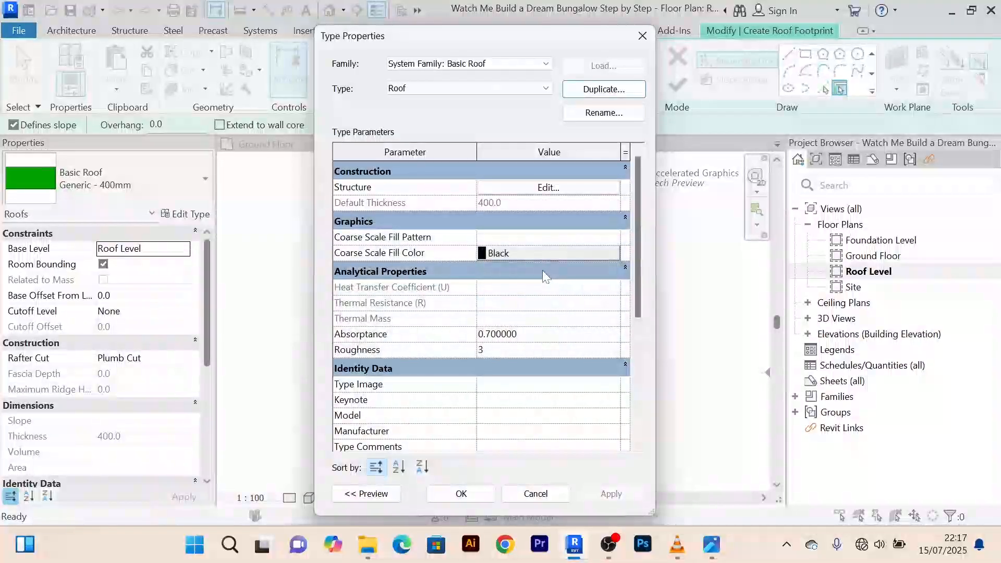
Open the Roof type's layer structure and set the Structure layer's thickness to 16
click(575, 190)
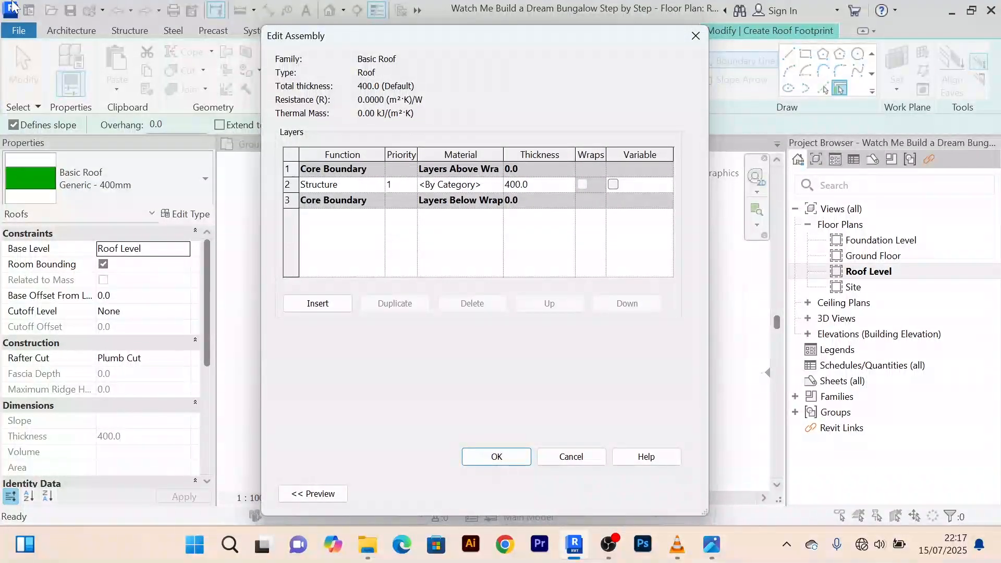
click(547, 183)
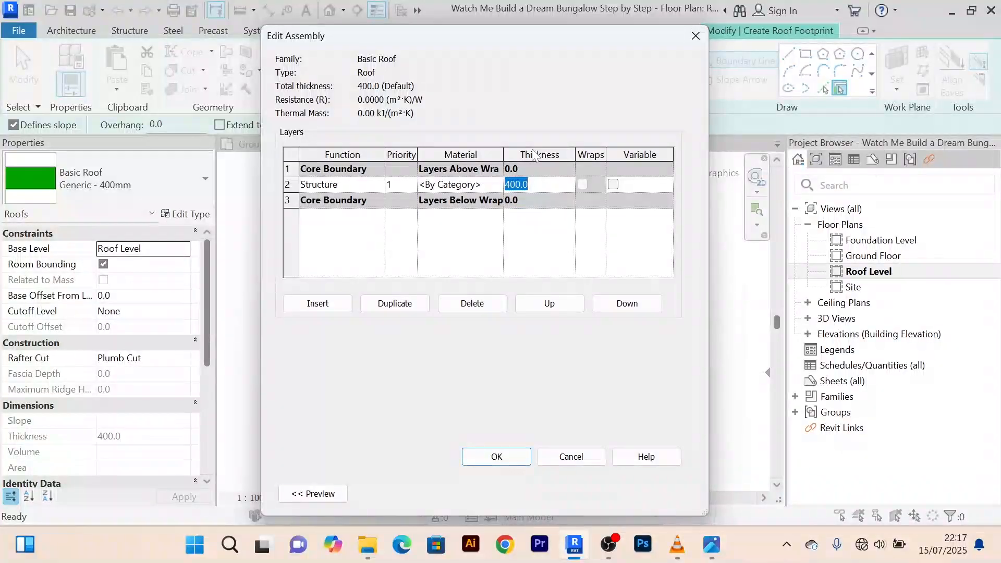
text(16)
Create a new material for the roof type's Structure layer and rename it "Roof"
click(498, 186)
click(498, 186)
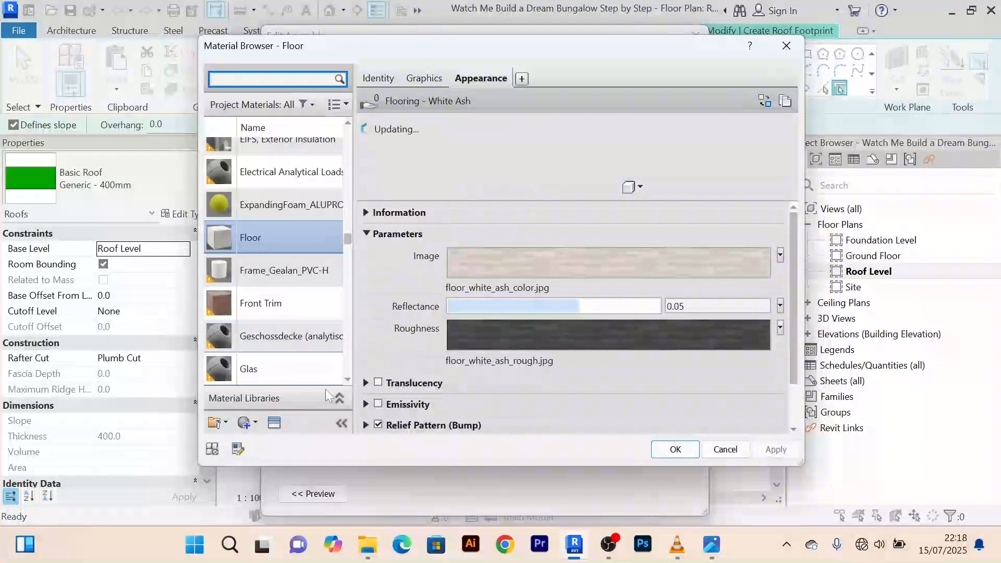
click(255, 426)
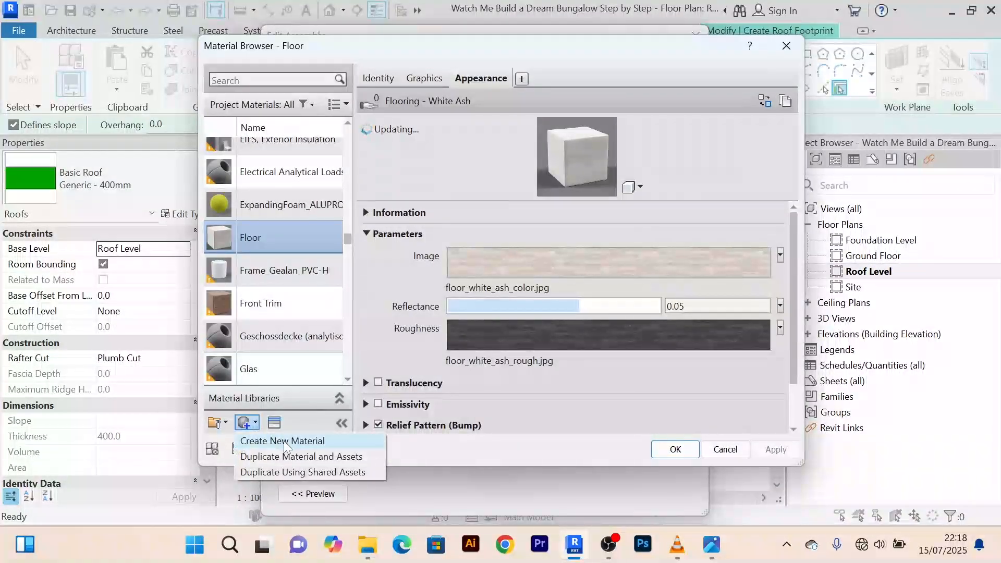
click(284, 440)
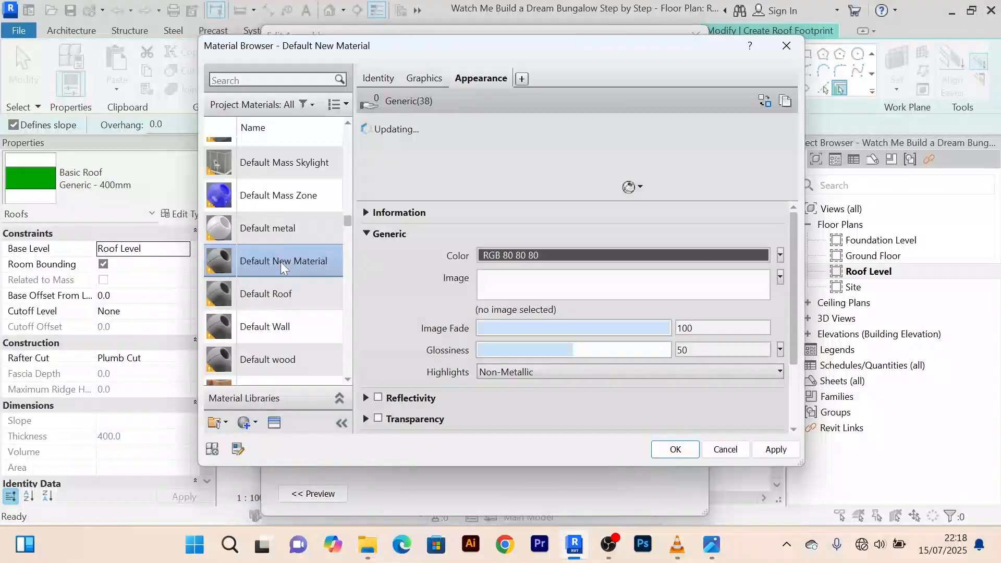
right_click(280, 262)
click(365, 326)
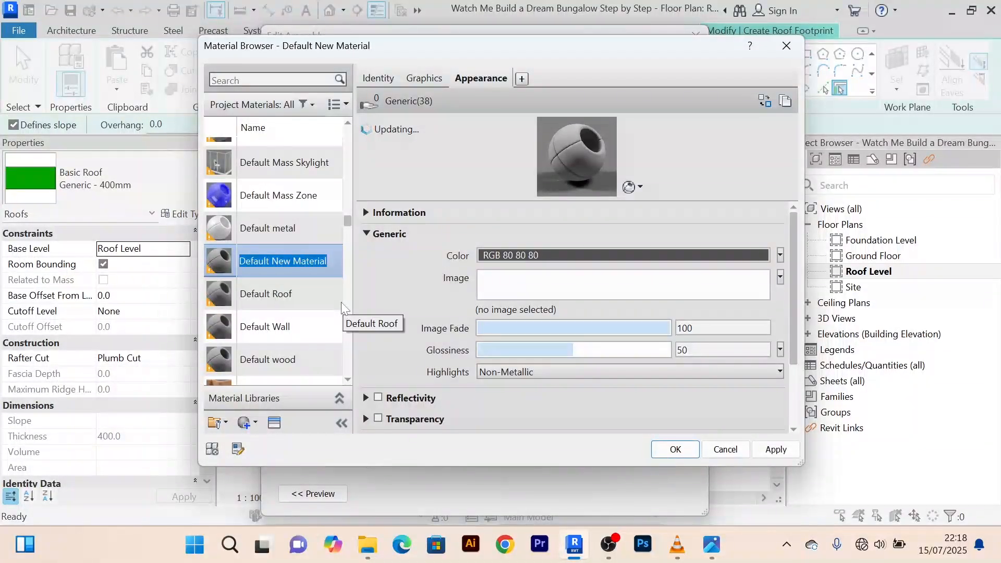
text(Roof)
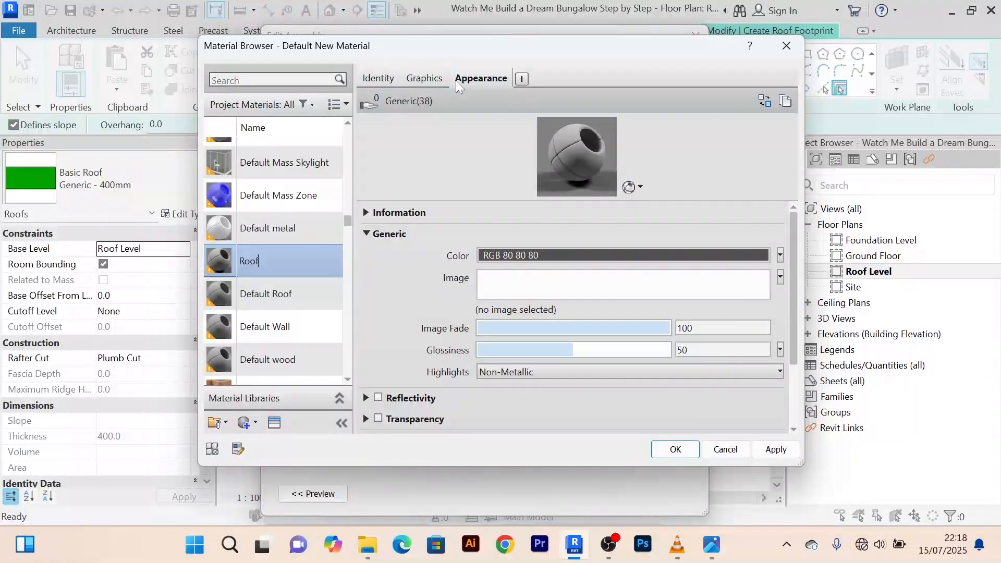
key(Return)
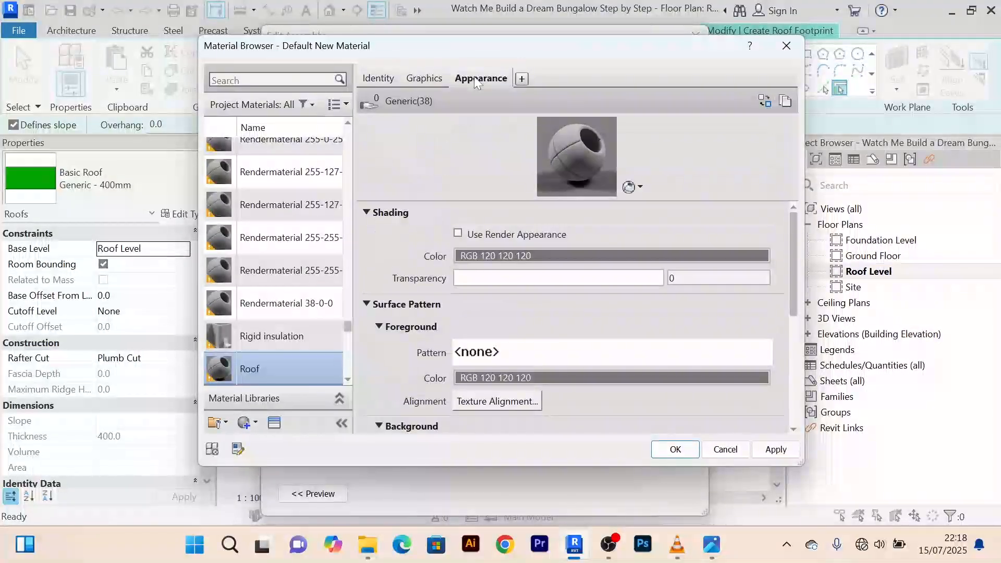
Search the replacement appearance assets for "roof" and browse the Roofing category of the Appearance Library
click(476, 79)
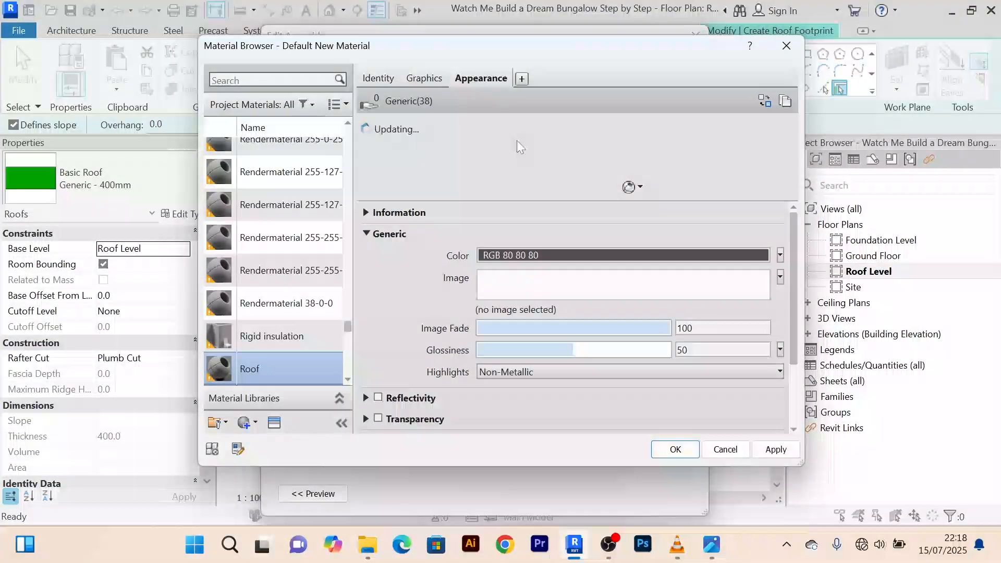
click(764, 101)
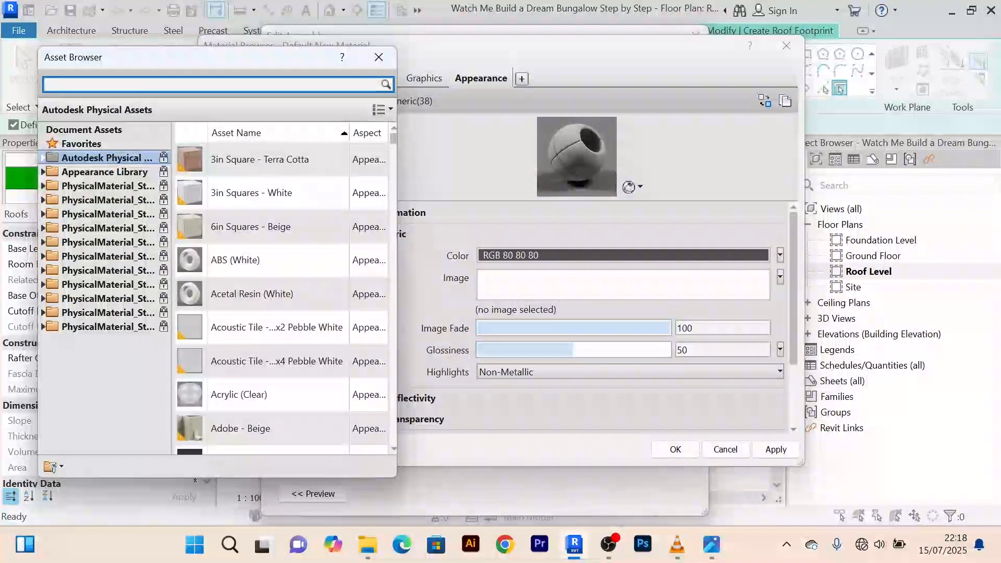
text(roof)
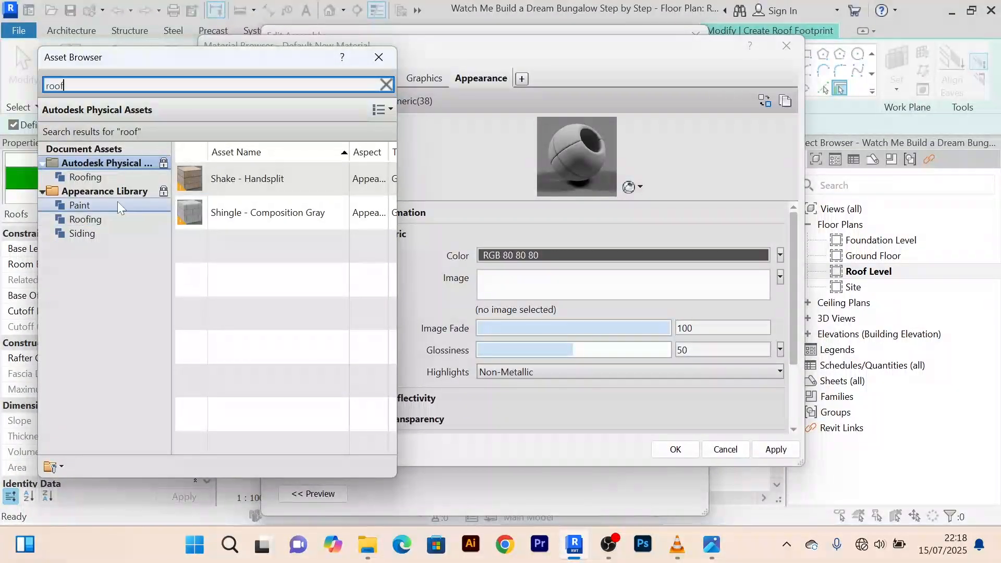
click(67, 221)
scroll(294, 205, down, 8)
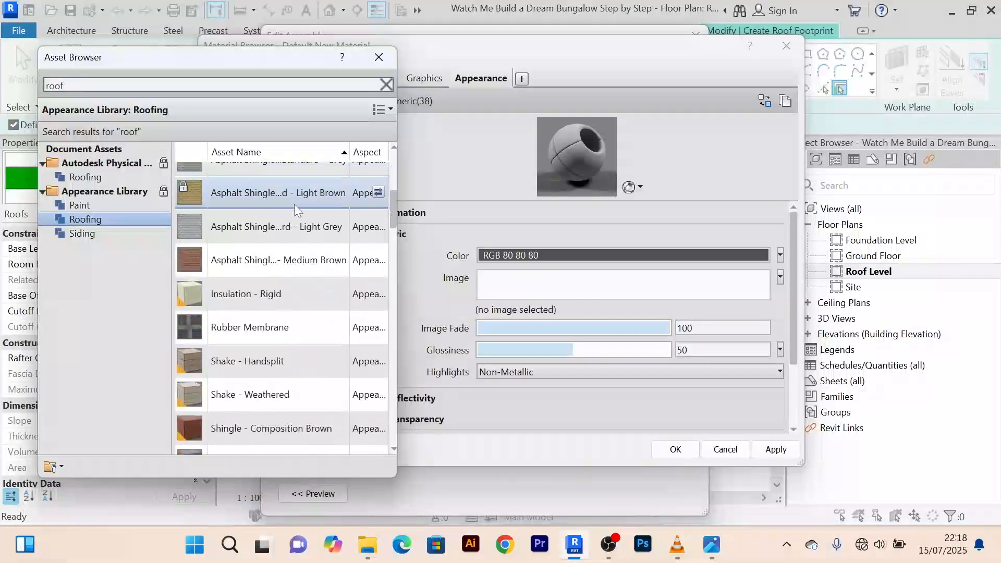
scroll(305, 277, down, 10)
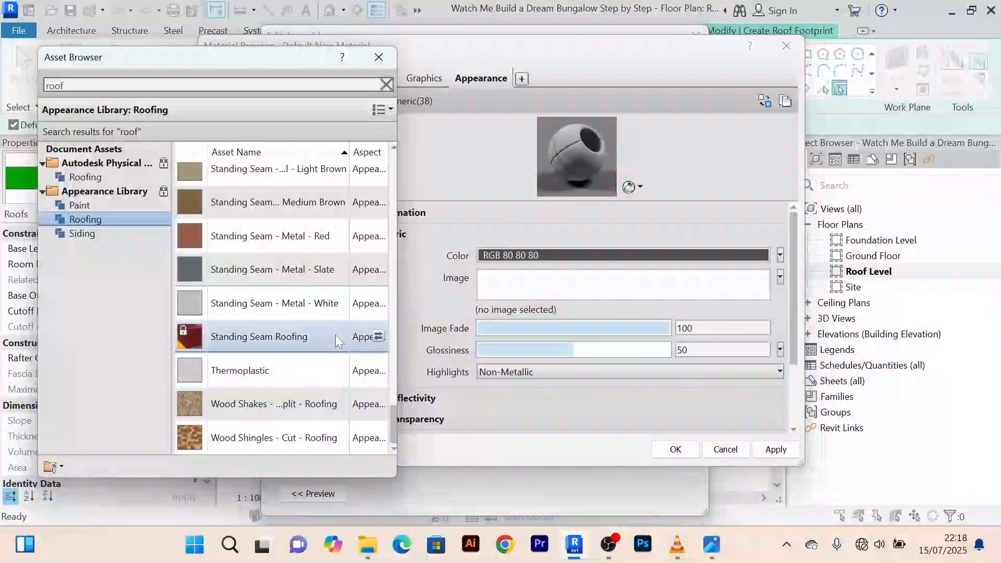
Try the Standing Seam Roofing, Standing Seam - Metal - White and Standing Seam - Metal - Red assets on the Roof material
click(377, 338)
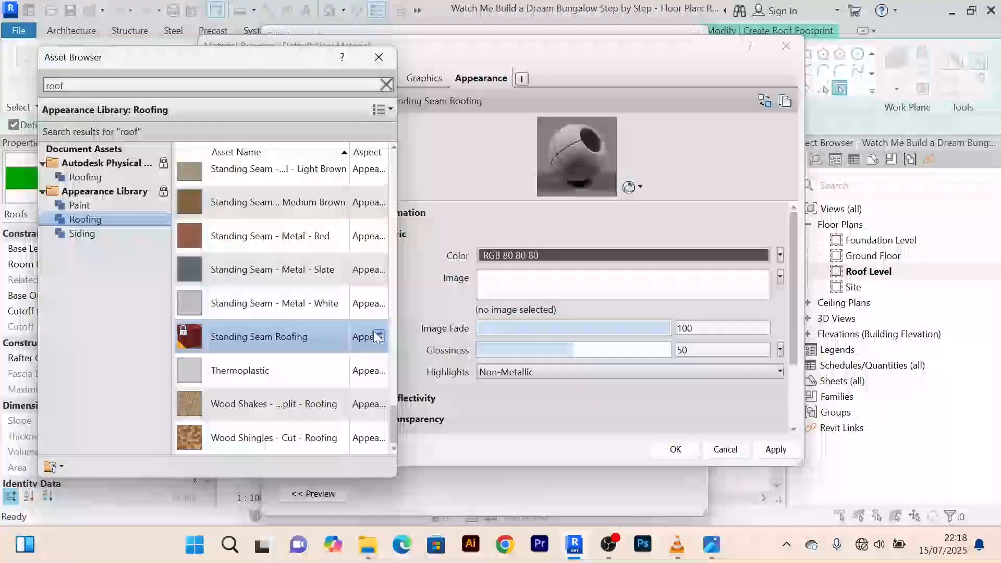
click(380, 305)
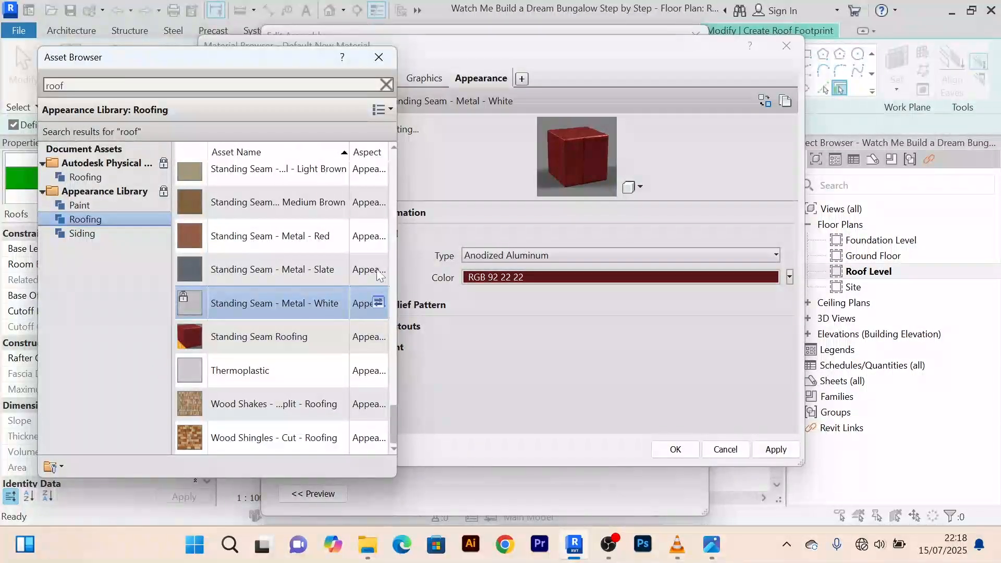
click(380, 236)
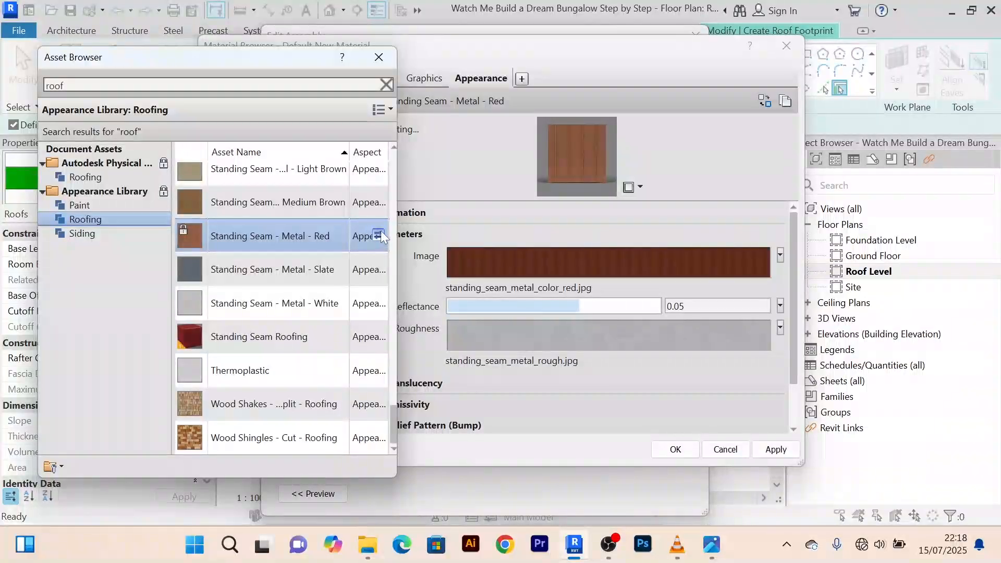
Give the Roof material the Standing Seam - Metal - Medium Brown appearance and accept the material, layer structure and type settings
click(381, 203)
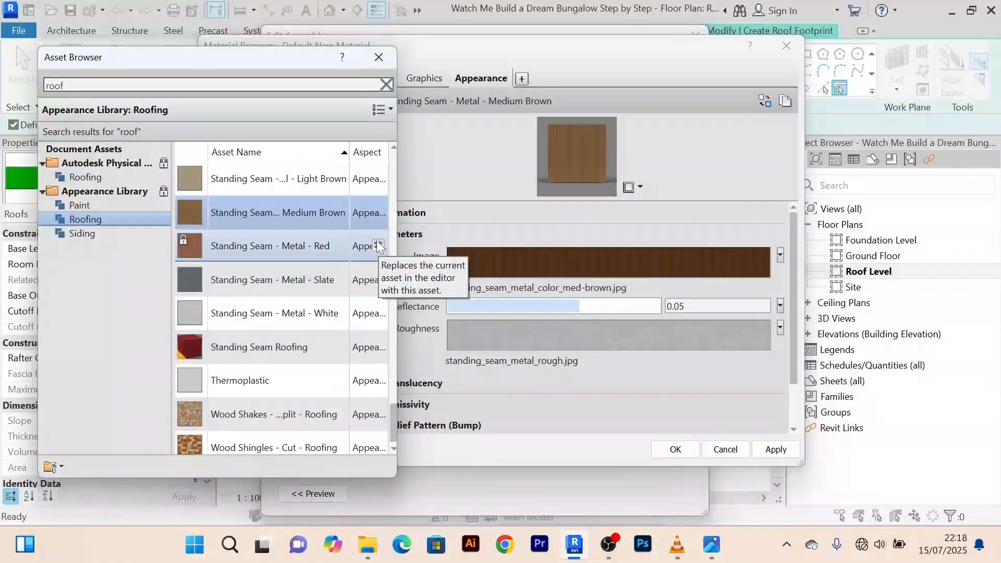
click(385, 55)
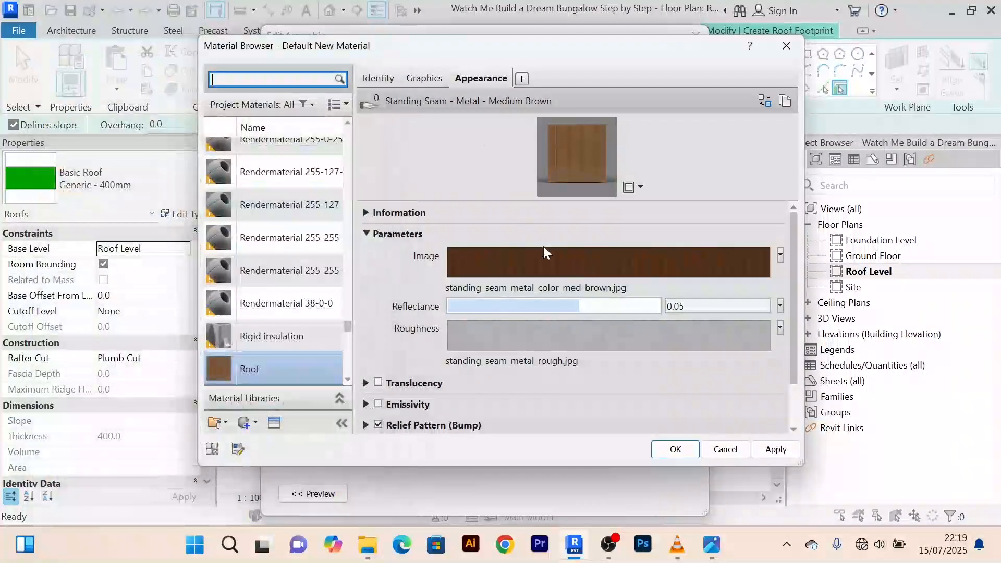
click(776, 451)
click(675, 449)
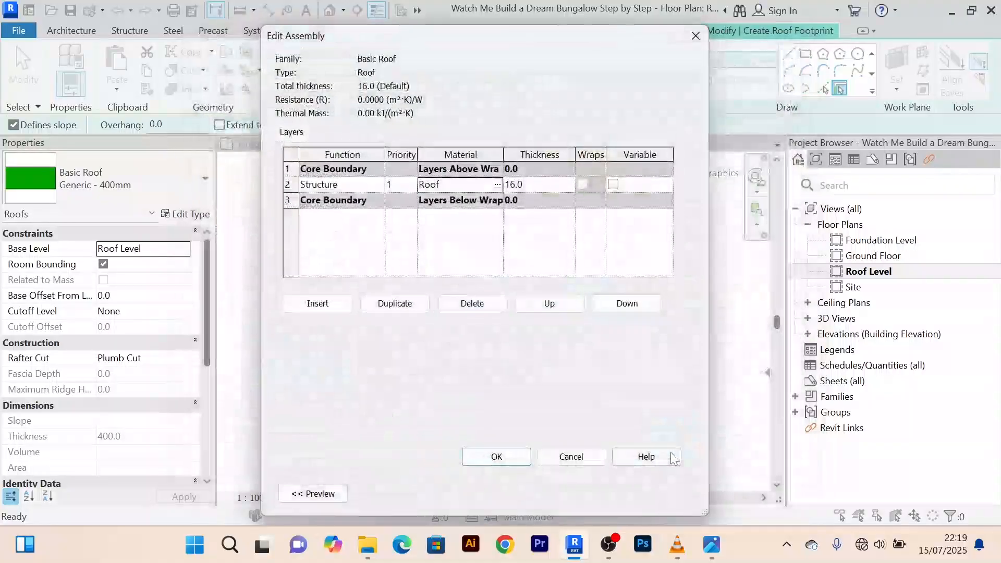
click(498, 458)
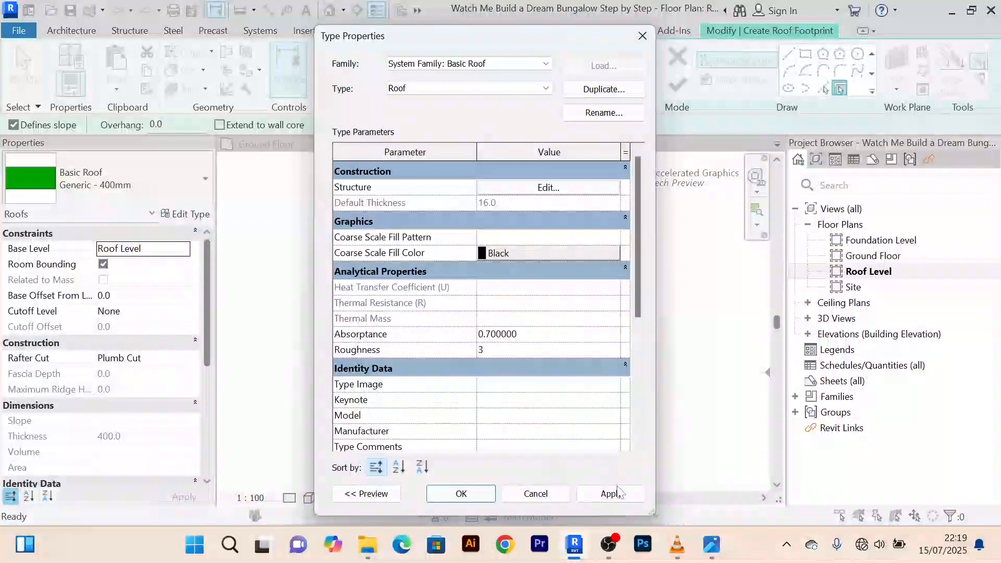
click(618, 494)
click(478, 489)
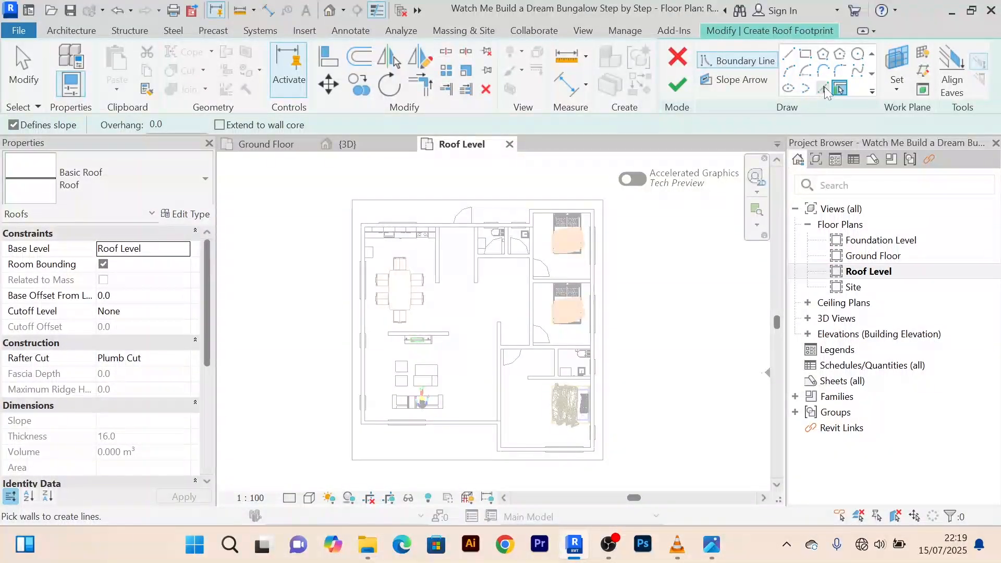
Pick the outer wall edges along the plan's north side, the bedroom projection and the east side as slope-defining roof boundary lines
click(823, 89)
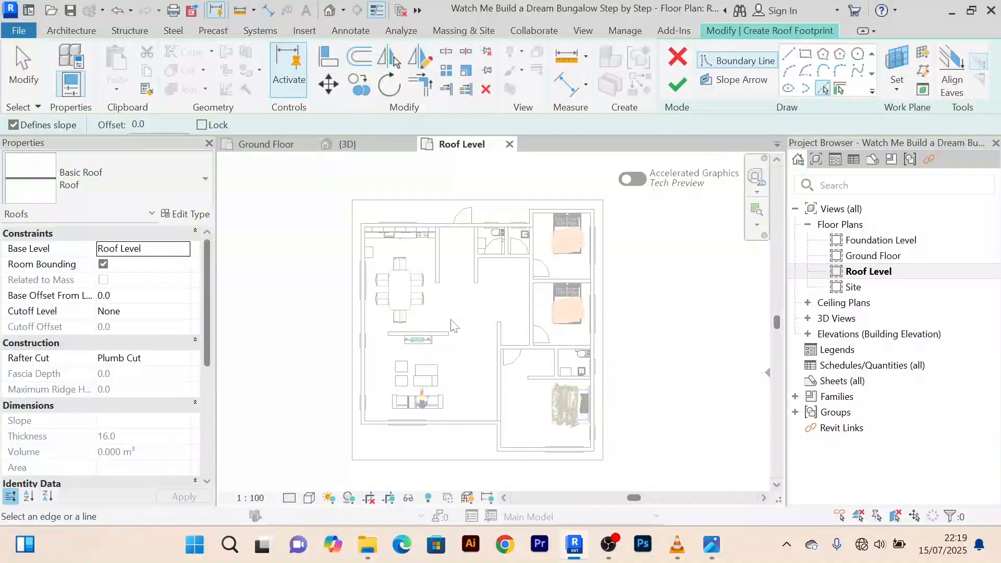
scroll(412, 222, up, 3)
scroll(412, 221, down, 2)
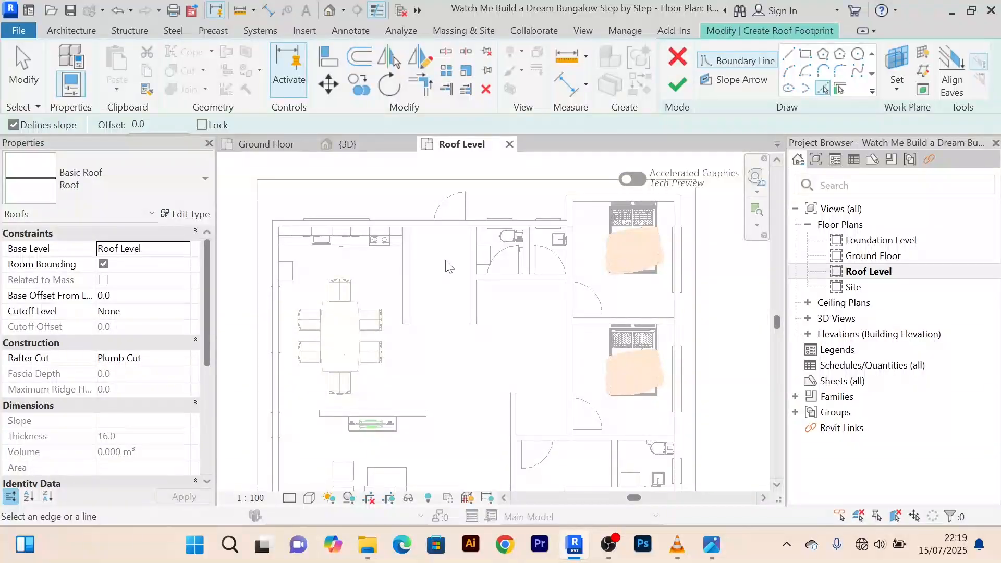
click(425, 221)
scroll(574, 204, up, 2)
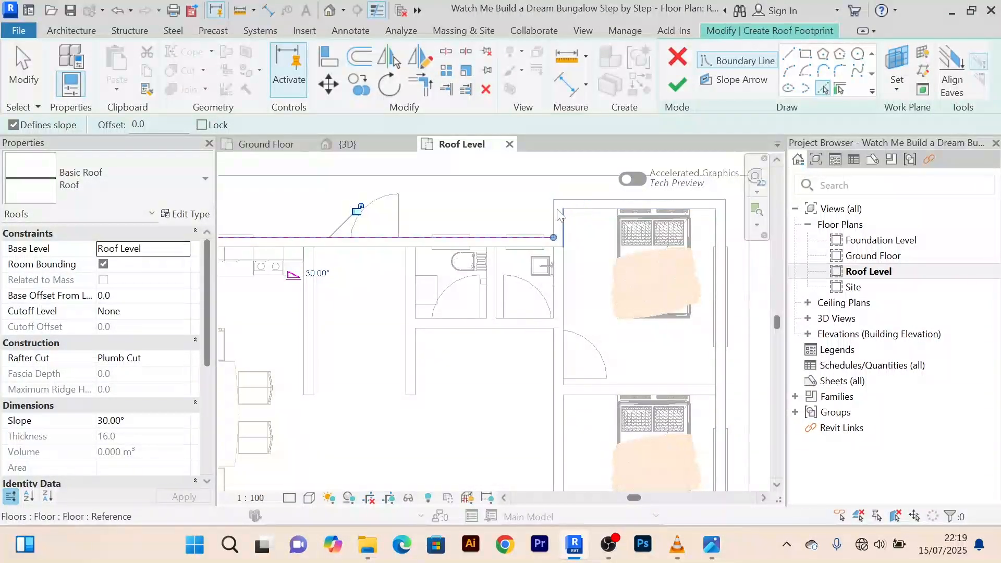
click(554, 319)
click(592, 201)
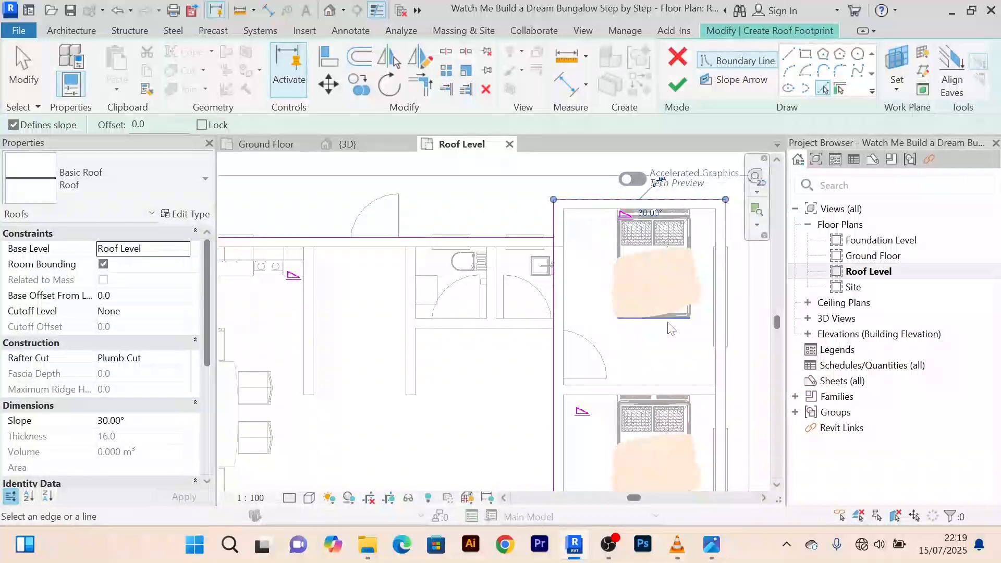
click(728, 244)
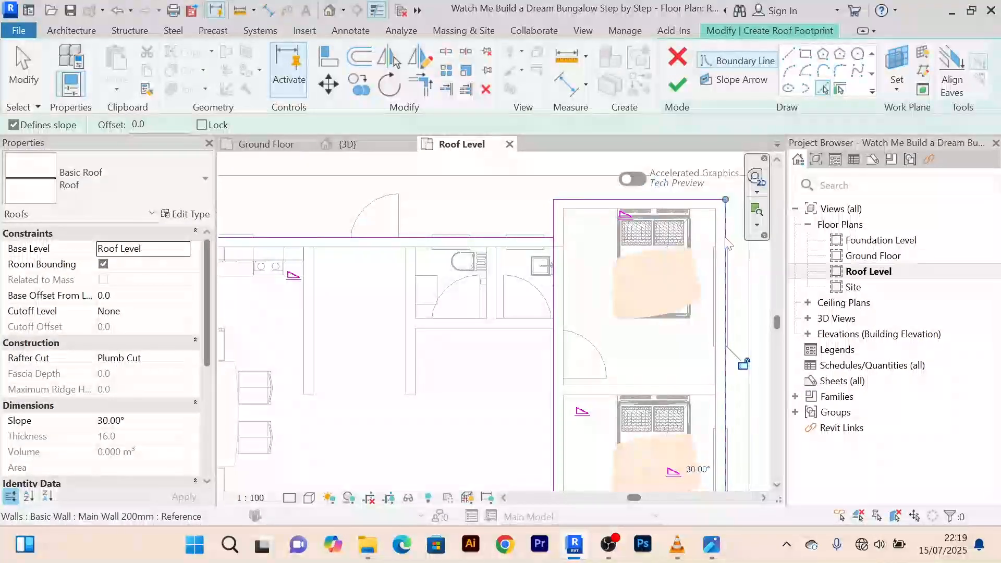
Pick the outer edges of the south bedroom projection, the living room's south wall and the west wall as roof boundary lines
scroll(726, 238, down, 4)
middle_drag(666, 347, 669, 256)
scroll(627, 390, up, 3)
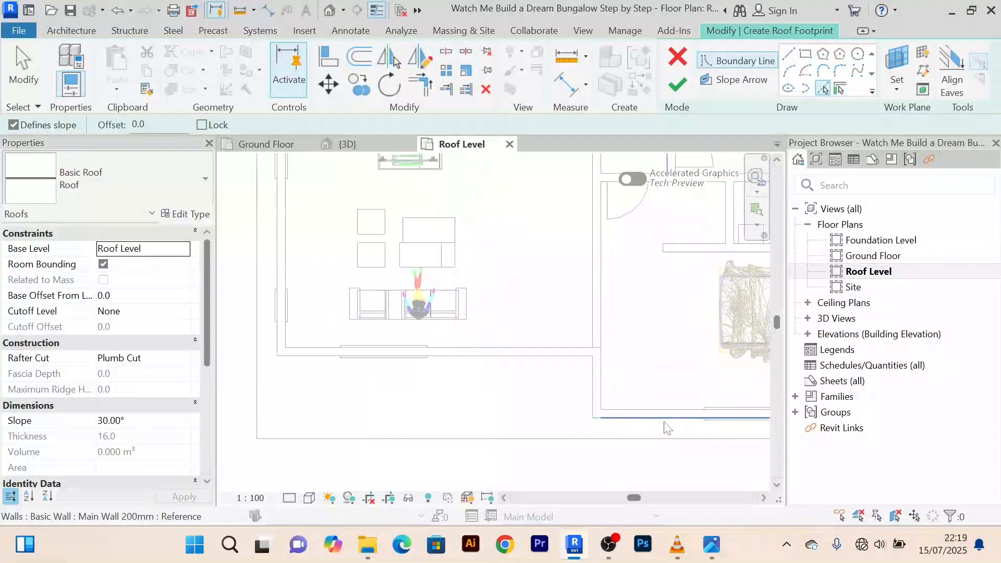
click(665, 422)
scroll(661, 431, up, 2)
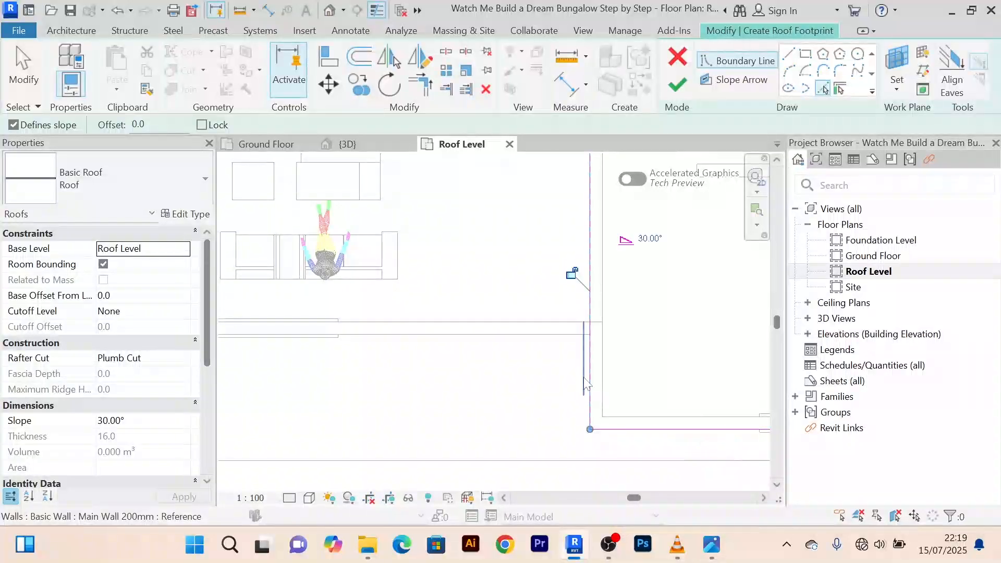
click(537, 338)
scroll(537, 342, down, 3)
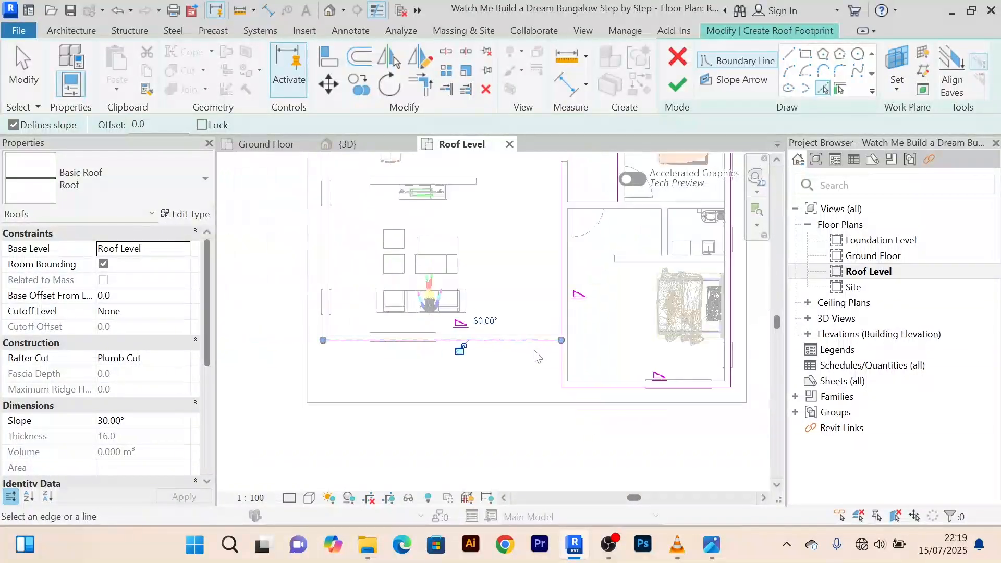
click(328, 245)
scroll(397, 292, down, 3)
scroll(466, 374, up, 1)
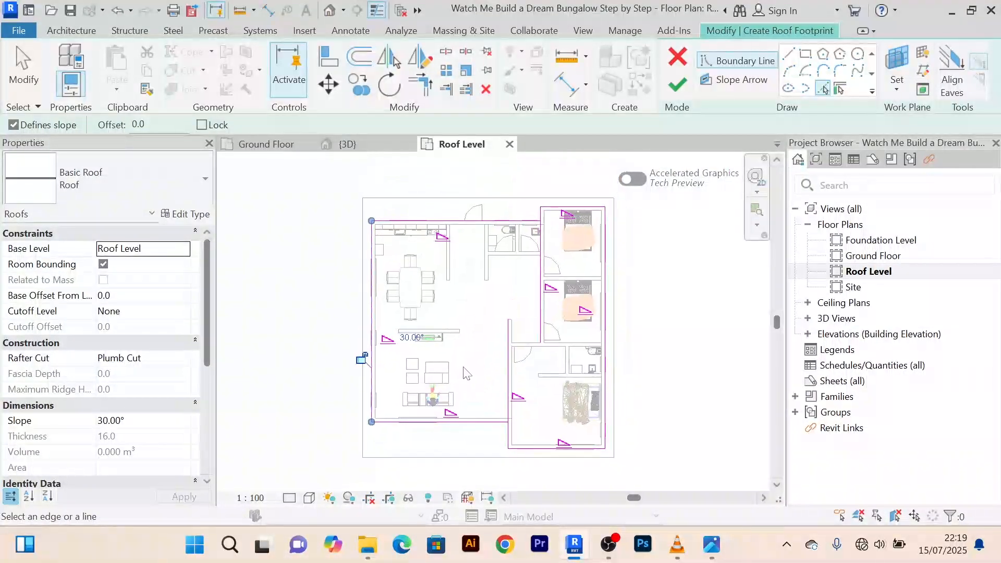
Trim the north boundary line and the side line of the north bedroom projection to a corner
scroll(465, 373, up, 1)
scroll(461, 317, up, 1)
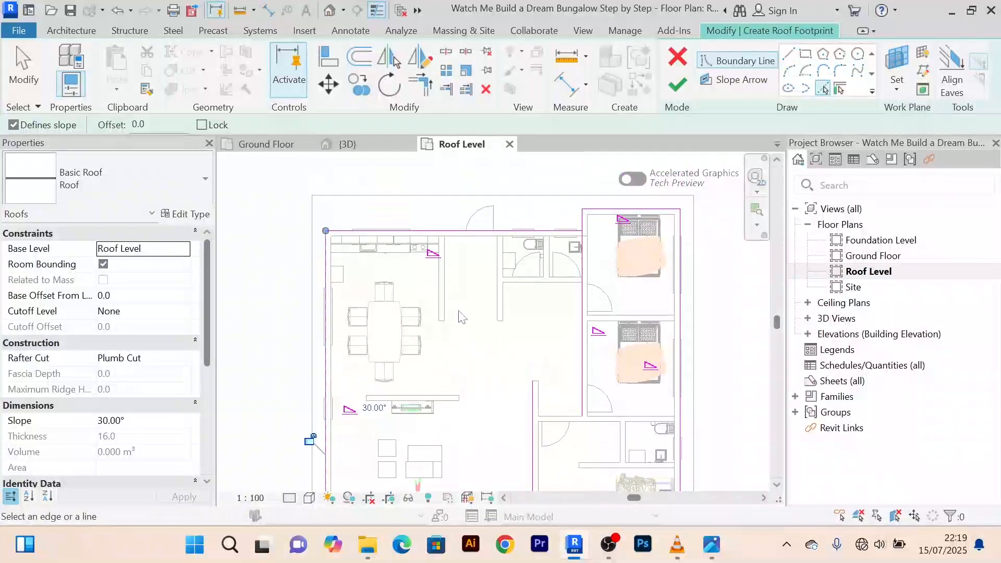
click(426, 88)
scroll(569, 219, up, 2)
click(542, 188)
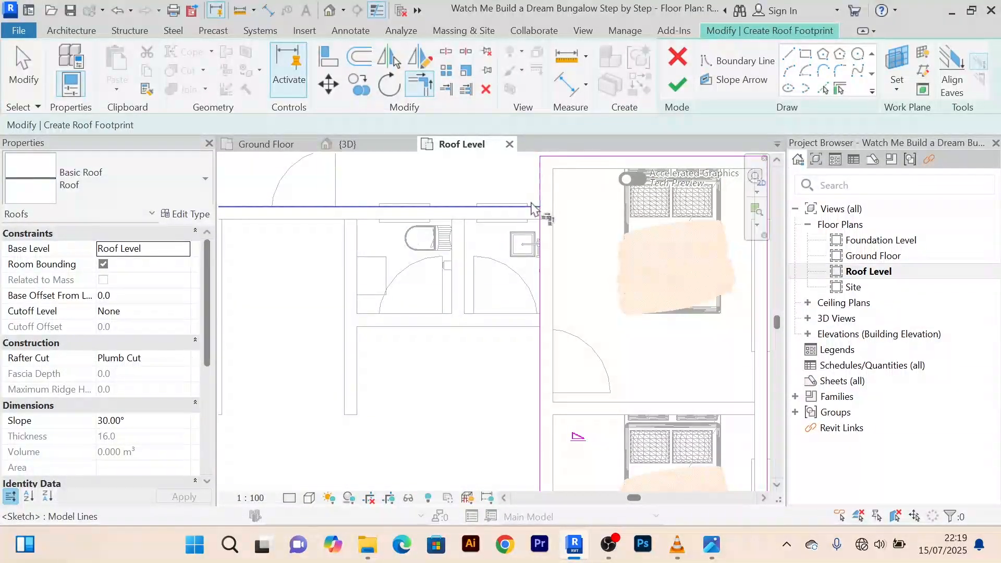
click(532, 205)
Trim the living room's south boundary line and the side line of the south bedroom projection to a corner
scroll(536, 204, down, 2)
middle_drag(628, 292, 547, 373)
scroll(557, 313, up, 2)
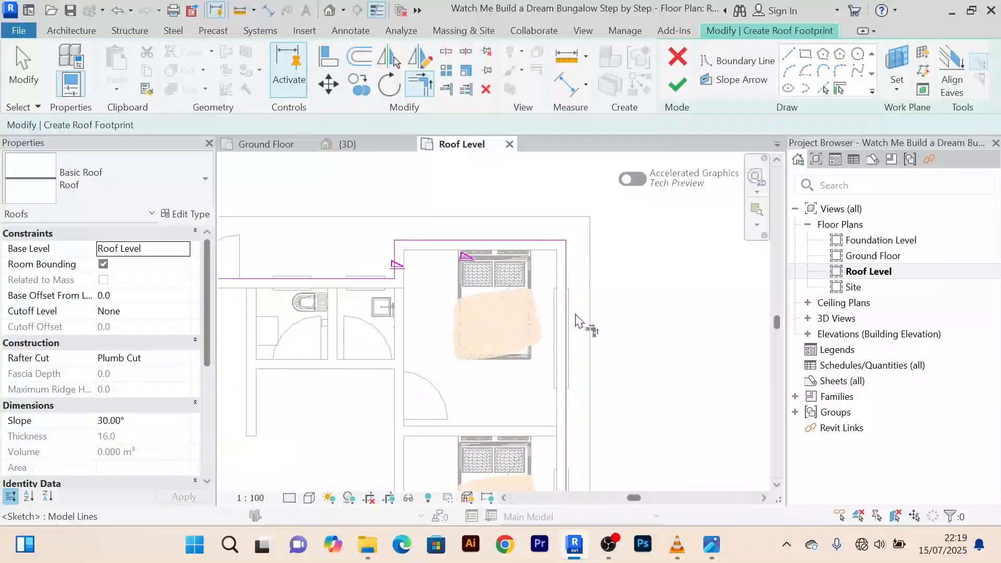
scroll(587, 320, down, 4)
middle_drag(644, 314, 590, 221)
scroll(673, 360, down, 3)
middle_drag(660, 396, 638, 305)
scroll(566, 324, up, 1)
scroll(549, 322, up, 4)
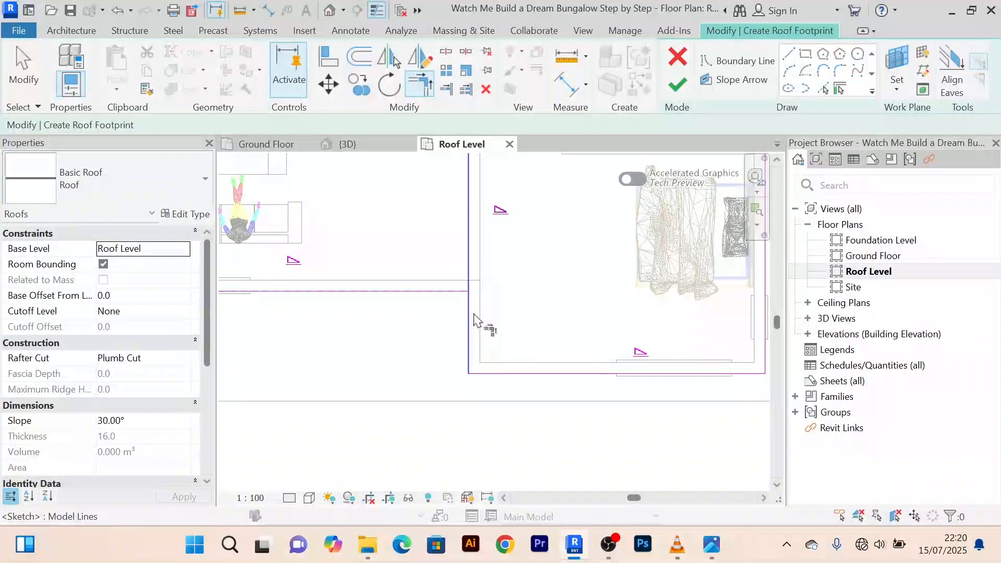
scroll(558, 291, down, 4)
middle_drag(565, 287, 569, 363)
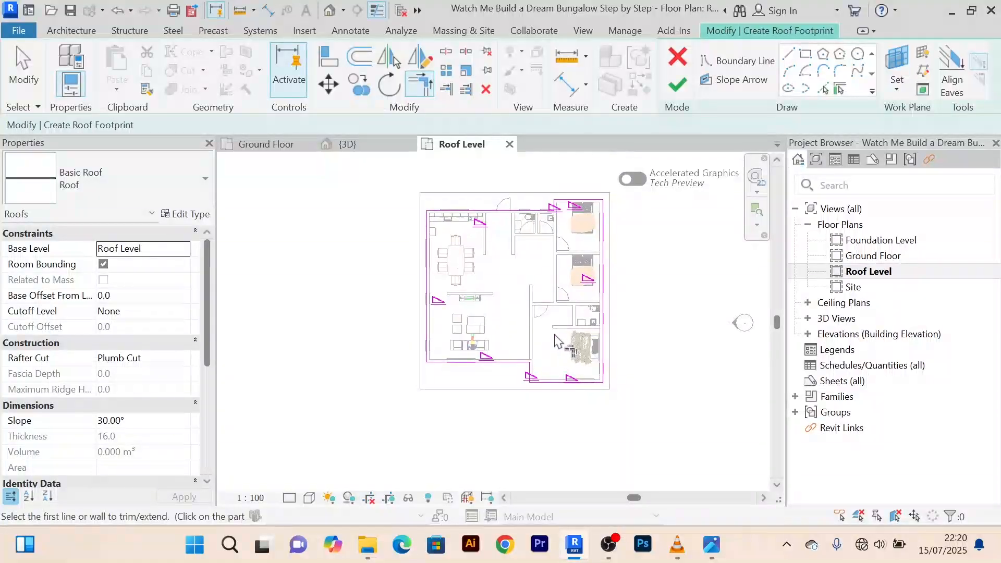
Examine the roof footprint's corners and boundary lines around the whole plan
scroll(552, 309, up, 3)
middle_drag(551, 316, 538, 388)
scroll(531, 357, up, 2)
scroll(529, 349, down, 3)
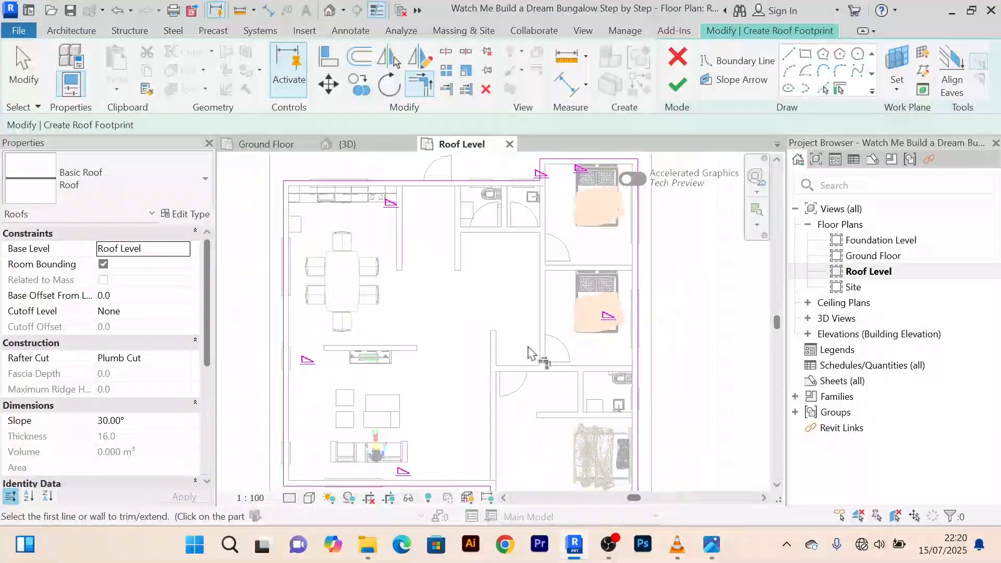
scroll(547, 300, up, 4)
middle_drag(548, 302, 570, 265)
scroll(557, 334, down, 3)
scroll(559, 266, up, 4)
scroll(559, 261, down, 4)
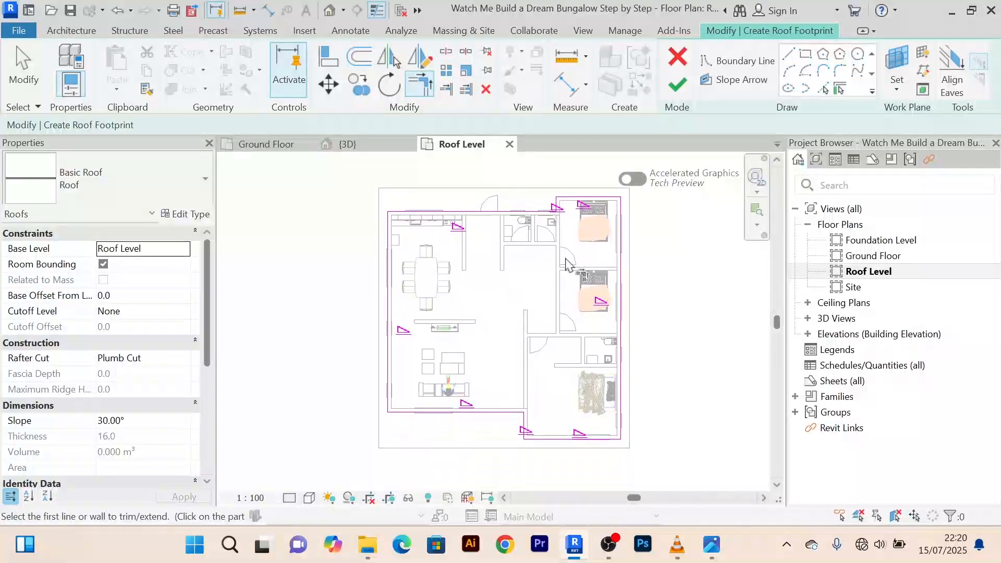
Finish the roof footprint sketch and create the roof without attaching the highlighted walls
click(679, 85)
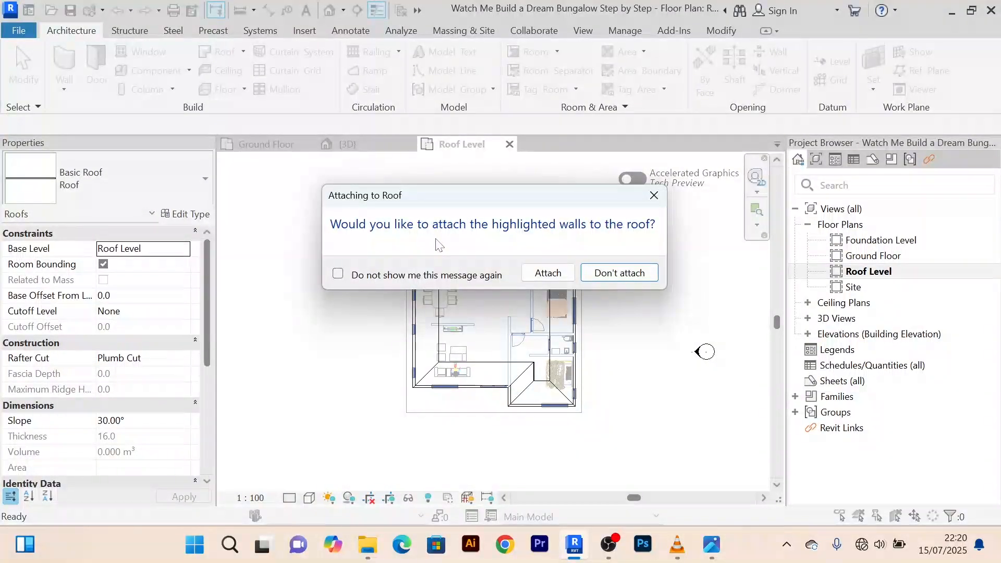
click(620, 274)
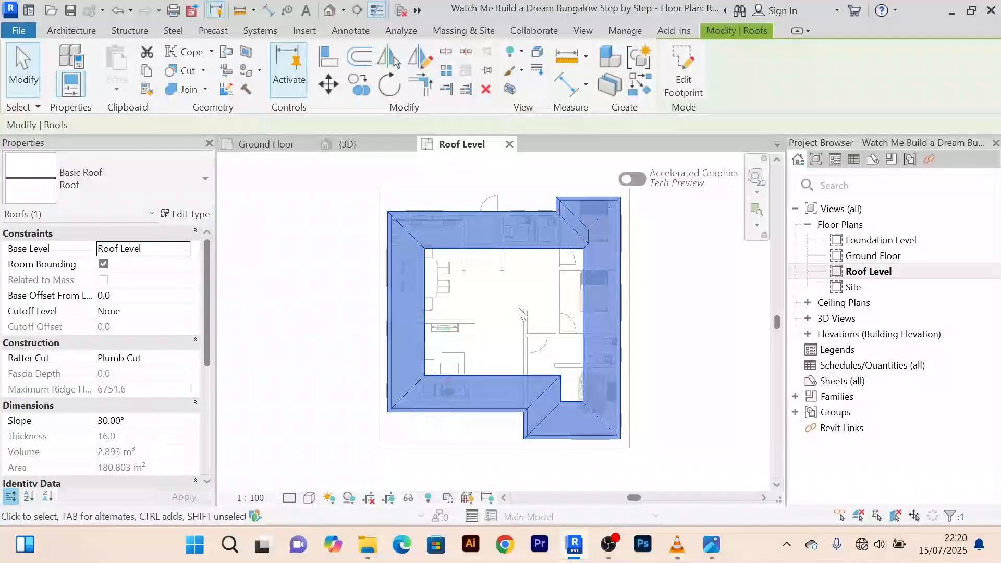
scroll(522, 311, down, 3)
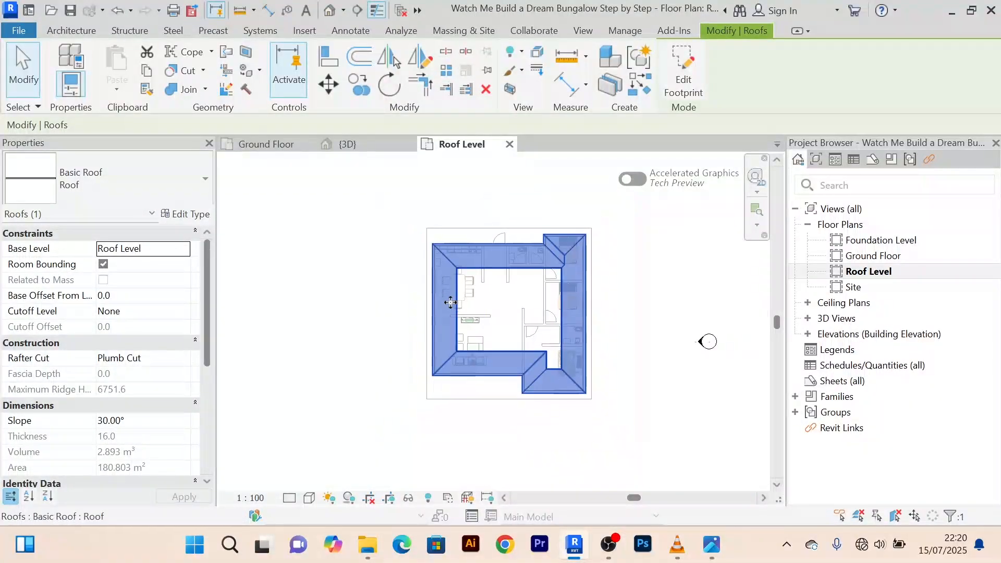
Examine the new hip roof in the 3D view, checking its slopes and eaves from the front and front-left corner
click(358, 150)
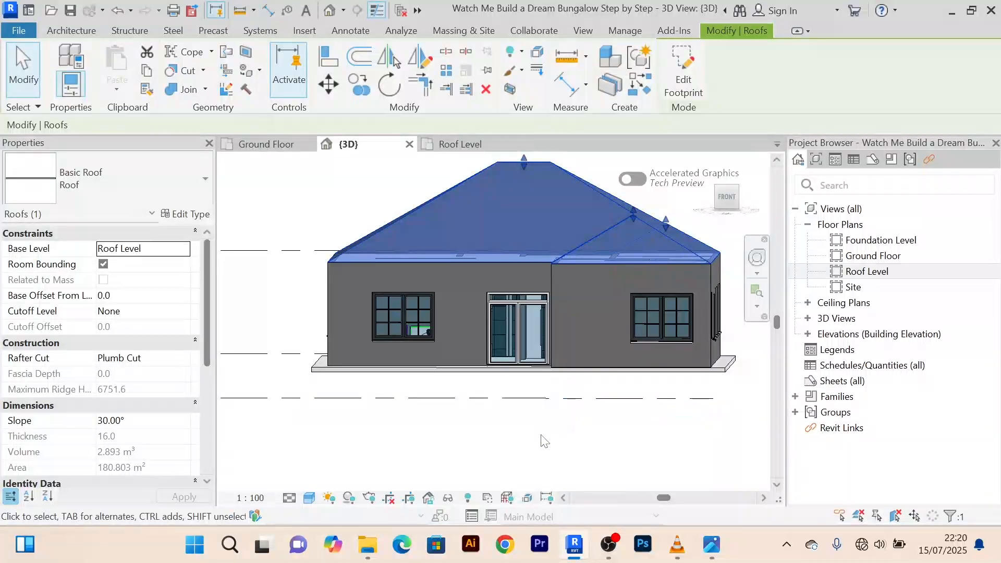
scroll(545, 436, down, 2)
middle_drag(555, 446, 545, 447)
scroll(561, 326, up, 5)
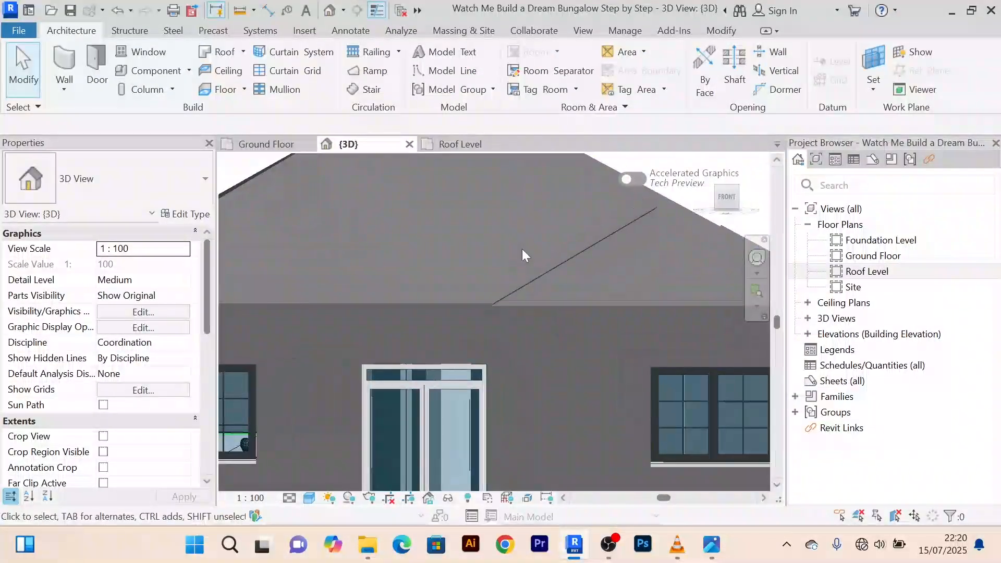
scroll(522, 249, down, 3)
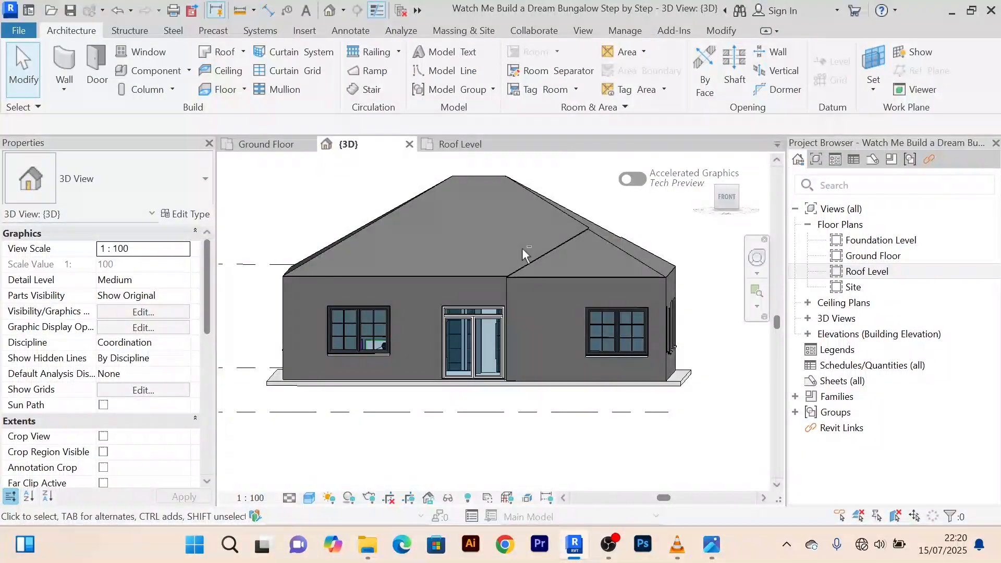
shift+middle_drag(522, 248, 637, 311)
middle_drag(552, 300, 648, 396)
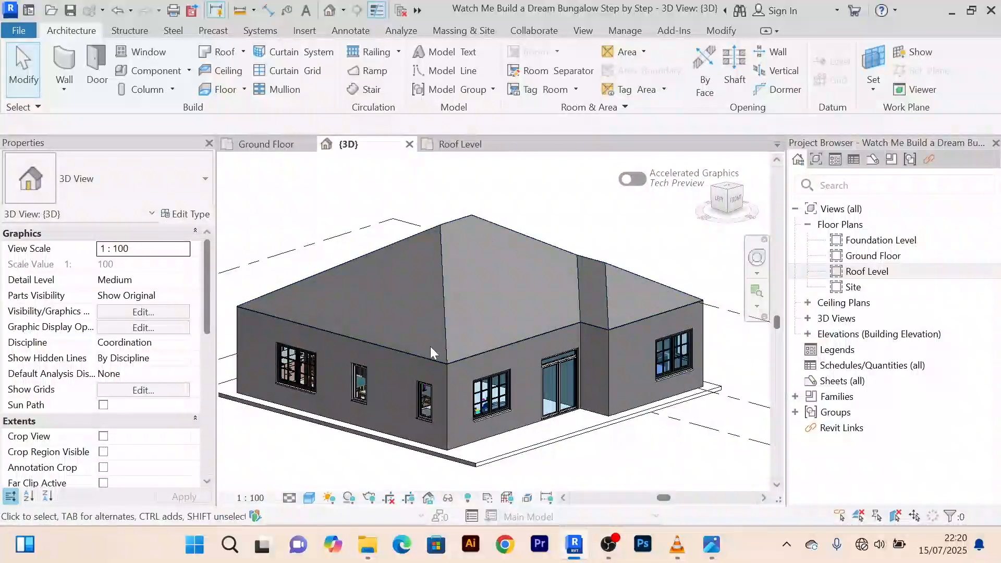
scroll(441, 342, up, 2)
scroll(447, 331, down, 4)
scroll(469, 289, up, 3)
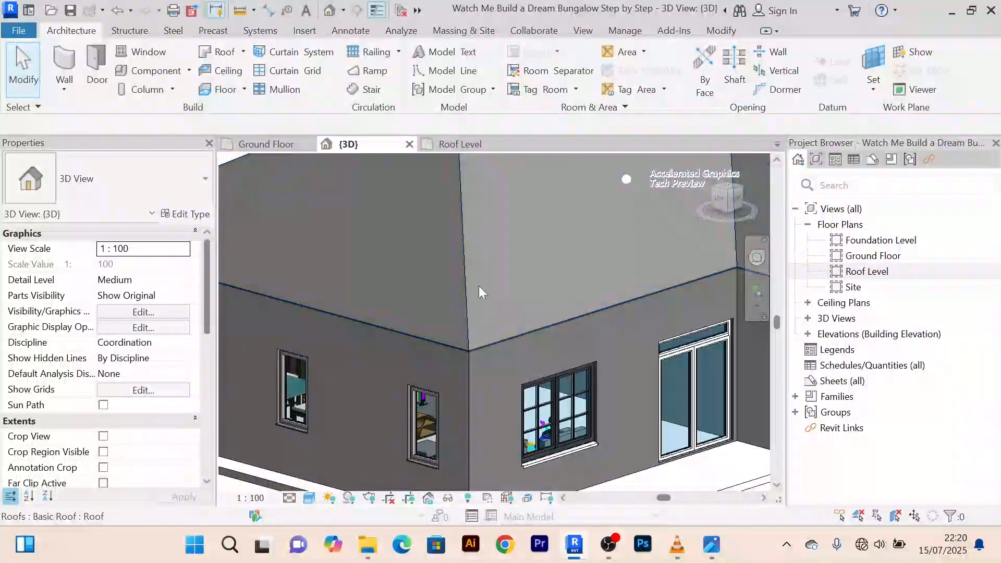
middle_drag(504, 269, 493, 318)
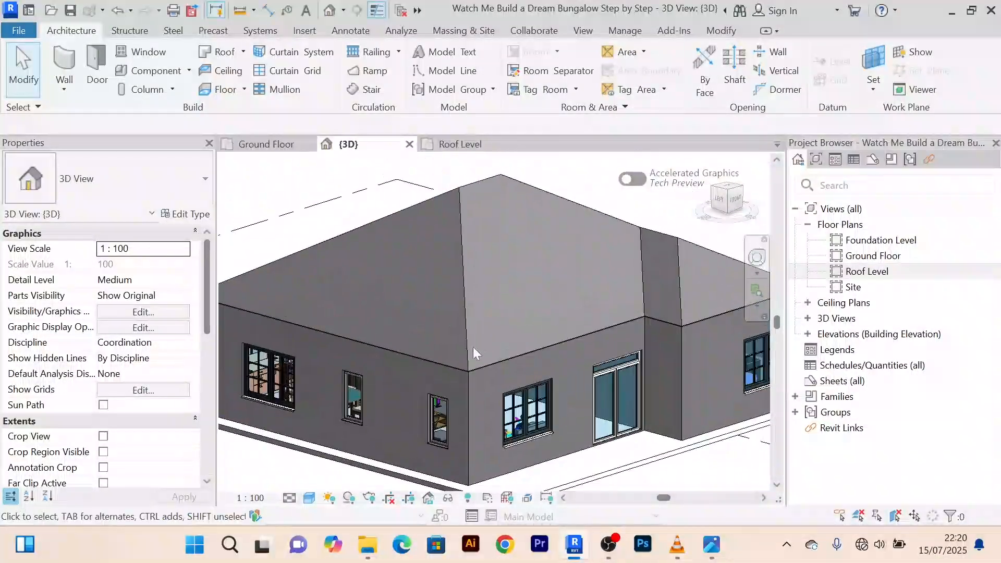
Set the 3D view's visual style to Realistic and inspect the roof material from the front and both front corners
click(309, 498)
click(326, 484)
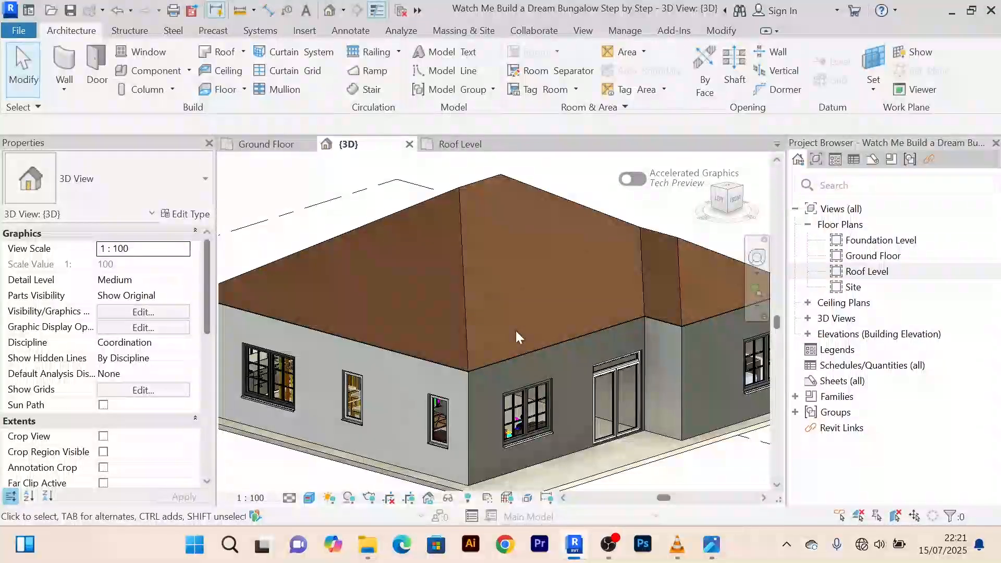
scroll(515, 330, down, 5)
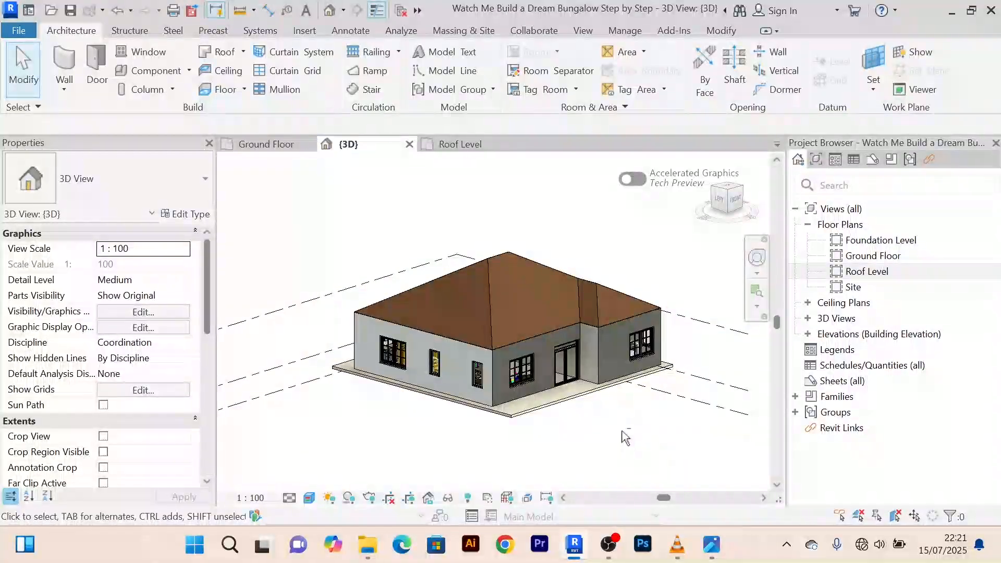
shift+middle_drag(622, 432, 530, 443)
scroll(570, 442, up, 3)
scroll(569, 444, up, 3)
scroll(555, 434, down, 5)
scroll(586, 365, up, 4)
scroll(586, 364, down, 3)
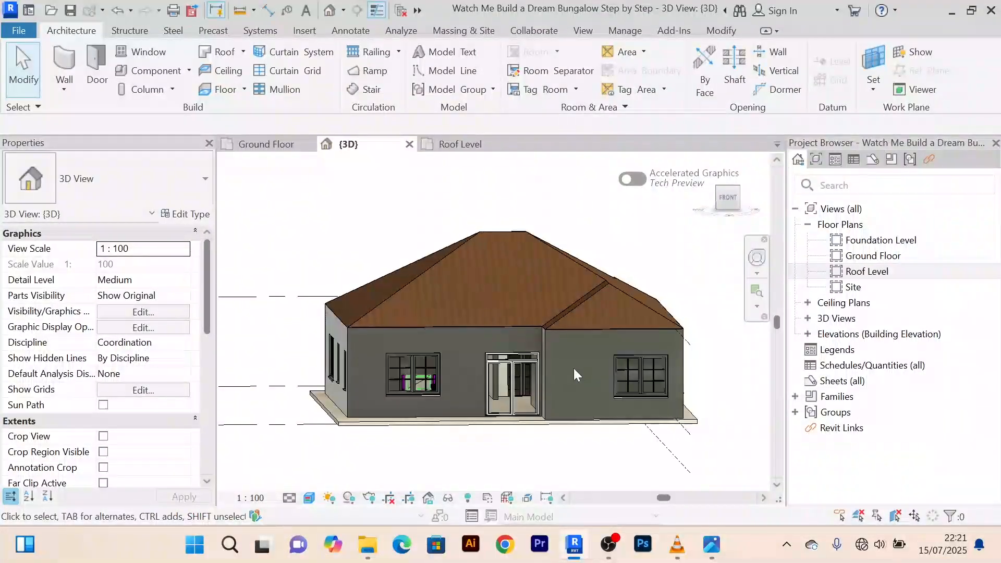
scroll(573, 368, down, 2)
shift+middle_drag(573, 367, 637, 342)
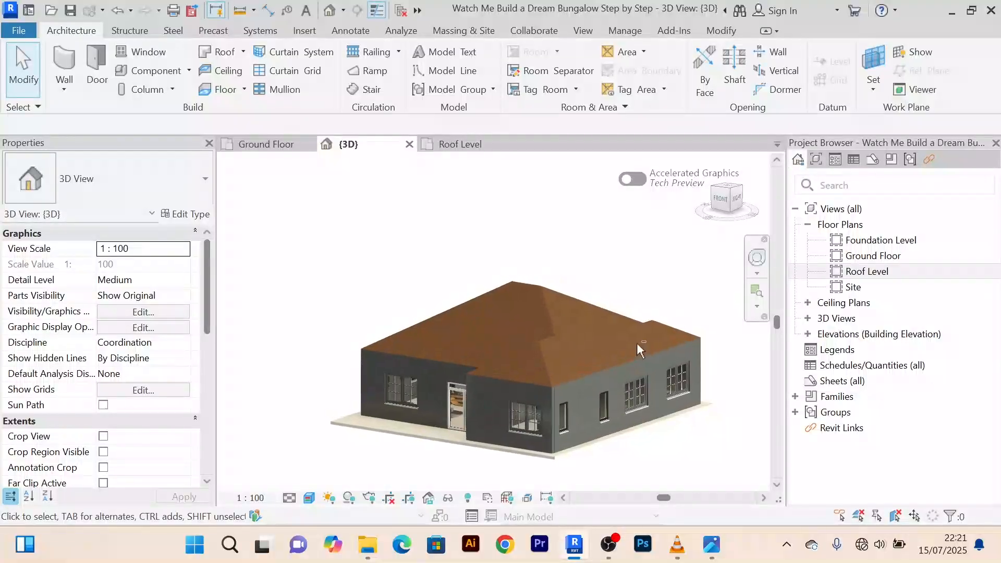
scroll(606, 345, up, 4)
scroll(608, 349, down, 3)
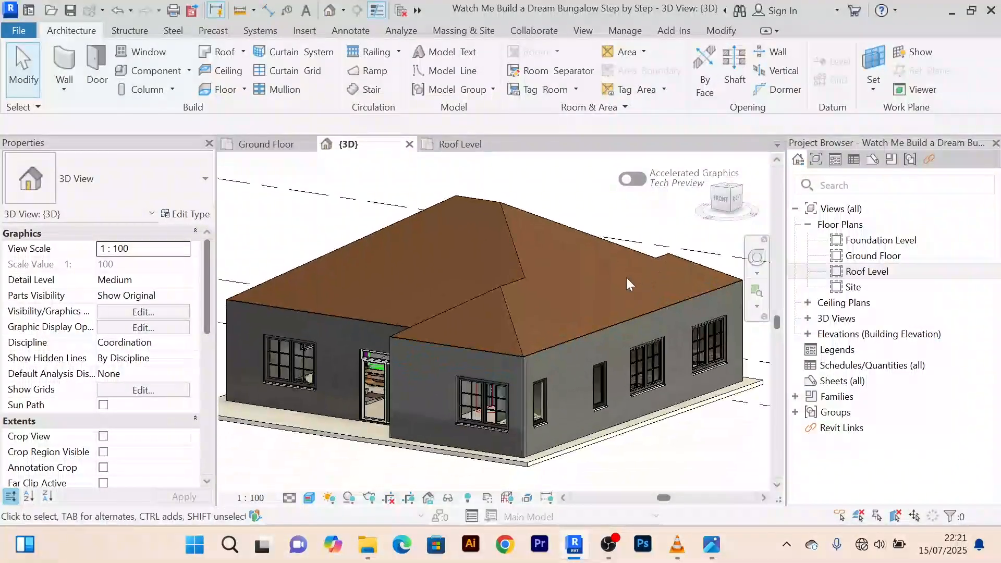
Inspect the roof material and the valley at the north bedroom projection from the back of the bungalow
scroll(624, 278, down, 3)
shift+middle_drag(618, 280, 501, 322)
scroll(499, 321, up, 3)
middle_drag(565, 316, 469, 325)
scroll(644, 298, down, 3)
scroll(430, 326, up, 3)
scroll(474, 336, up, 3)
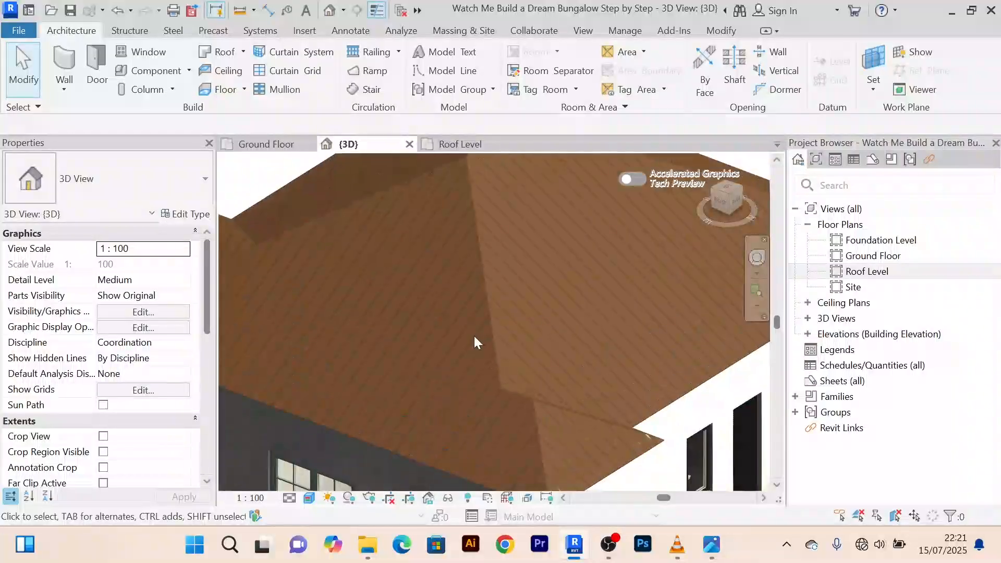
scroll(543, 328, down, 4)
shift+middle_drag(543, 329, 487, 340)
scroll(457, 299, up, 3)
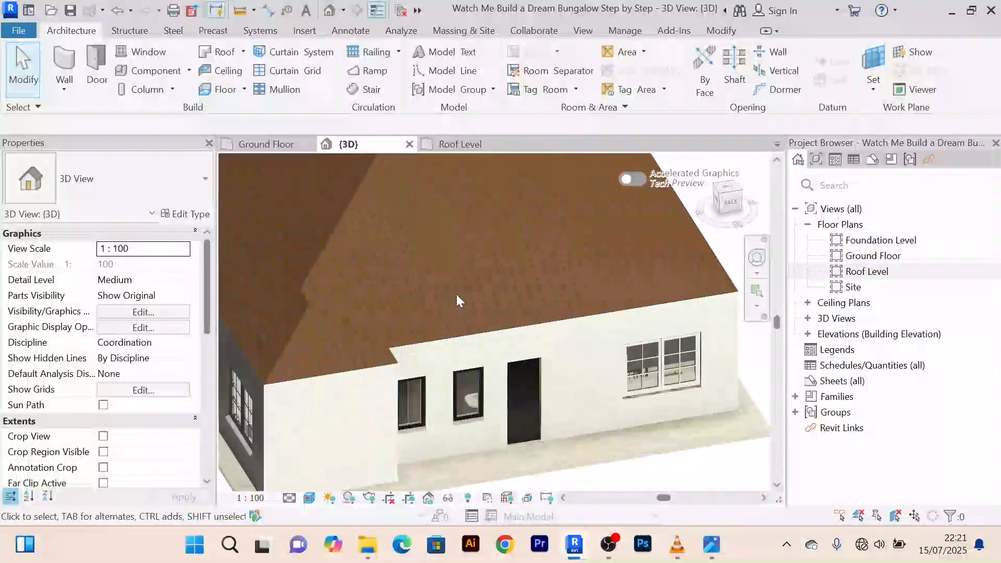
middle_drag(456, 295, 492, 373)
scroll(497, 362, down, 3)
scroll(532, 370, up, 3)
scroll(494, 328, down, 3)
scroll(492, 373, up, 4)
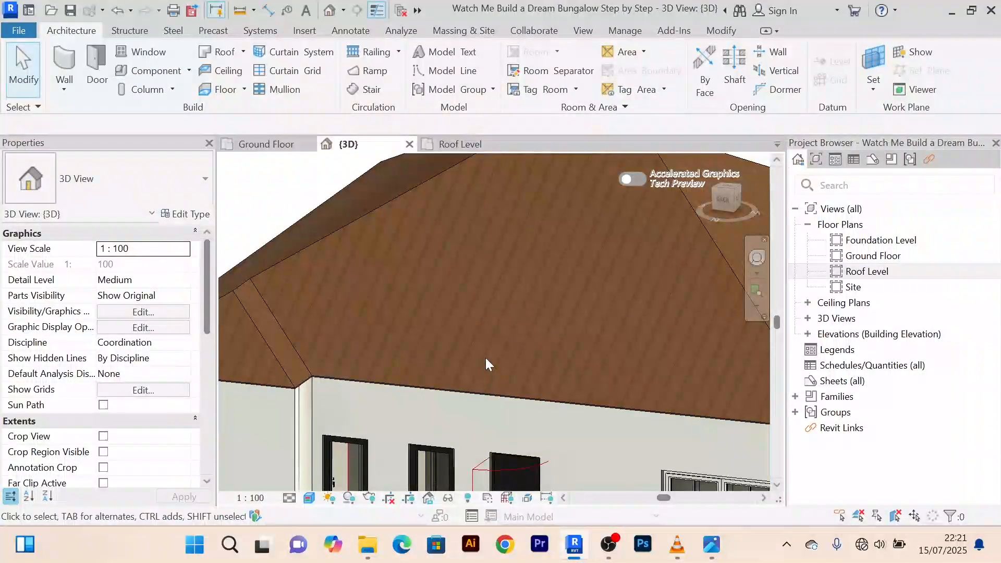
scroll(486, 357, down, 4)
mouse_move(491, 340)
middle_down()
mouse_move(499, 350)
mouse_move(486, 331)
middle_up()
scroll(490, 340, up, 3)
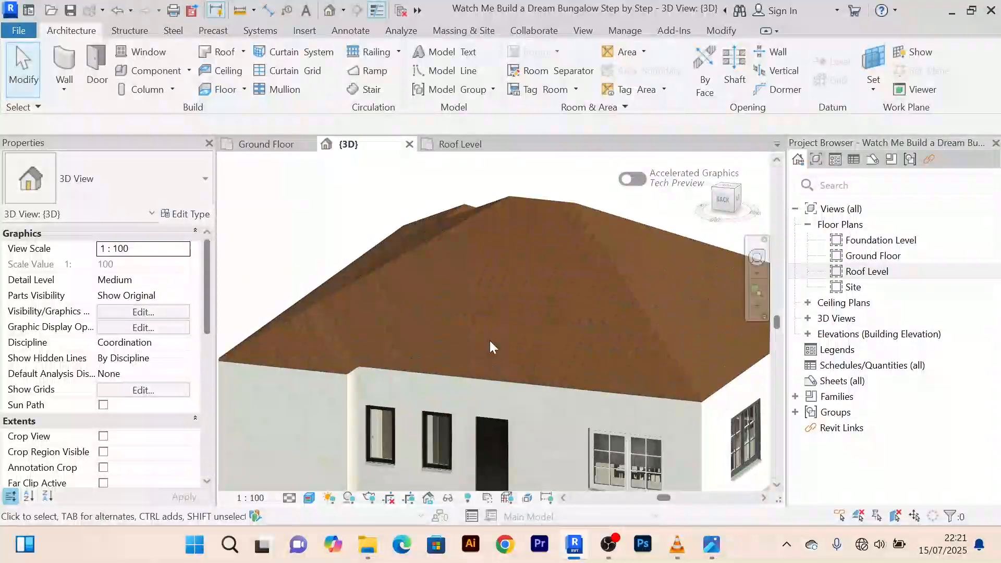
scroll(490, 341, down, 4)
scroll(518, 353, up, 2)
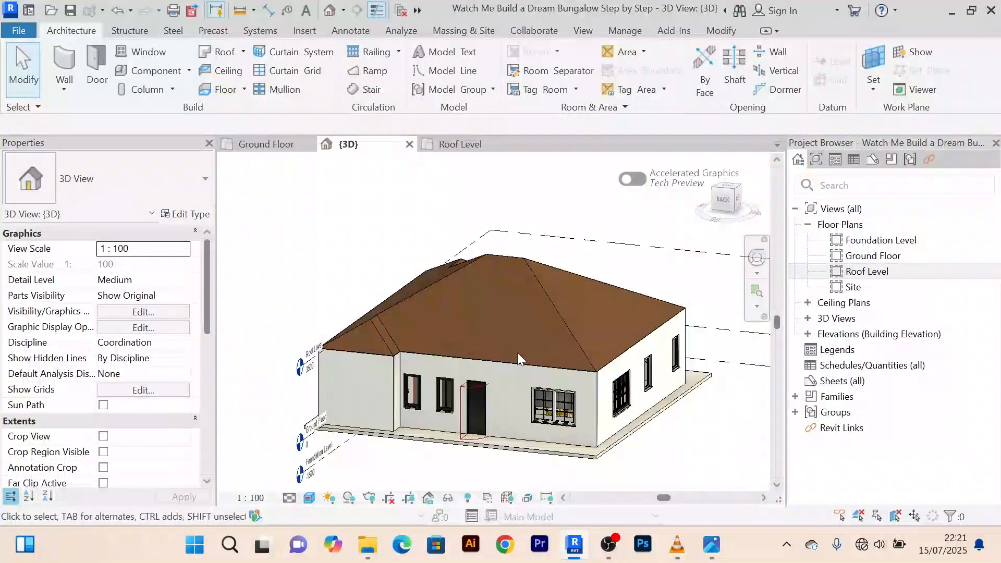
Inspect the roof's hips, ridges and eaves along the left side and around to the front facade
scroll(517, 353, up, 2)
mouse_move(519, 342)
shift+middle_down()
mouse_move(587, 318)
mouse_move(574, 348)
mouse_move(502, 346)
shift+middle_up()
scroll(586, 318, down, 2)
scroll(558, 324, up, 2)
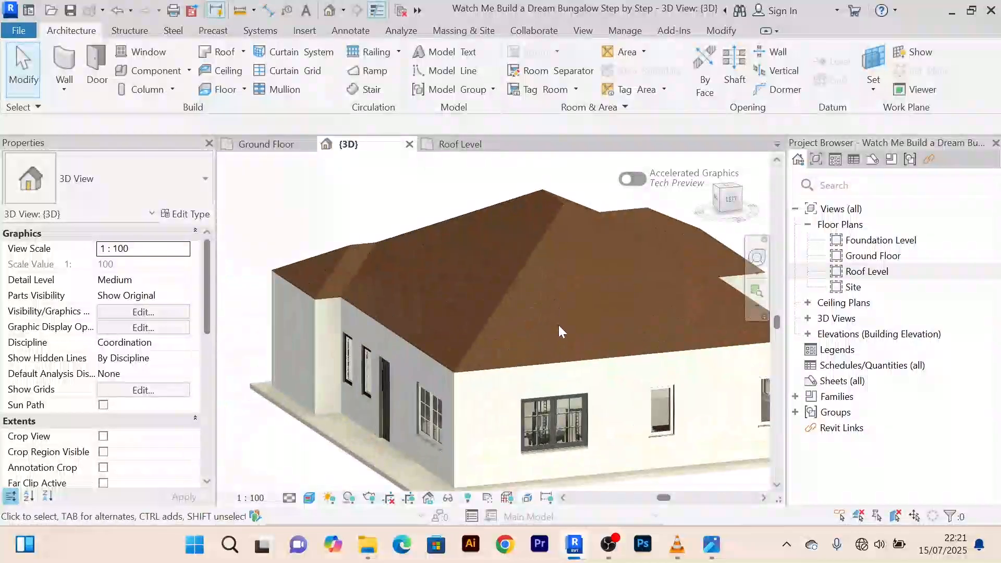
scroll(561, 325, up, 2)
scroll(562, 325, down, 3)
shift+middle_drag(588, 330, 522, 337)
middle_drag(606, 301, 512, 324)
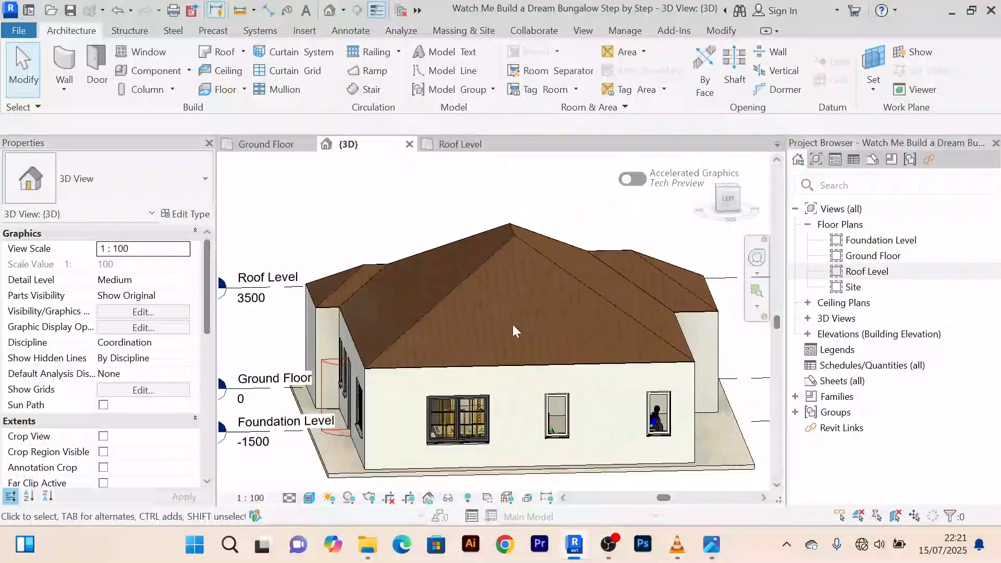
scroll(516, 324, up, 2)
scroll(518, 323, down, 3)
scroll(519, 323, up, 1)
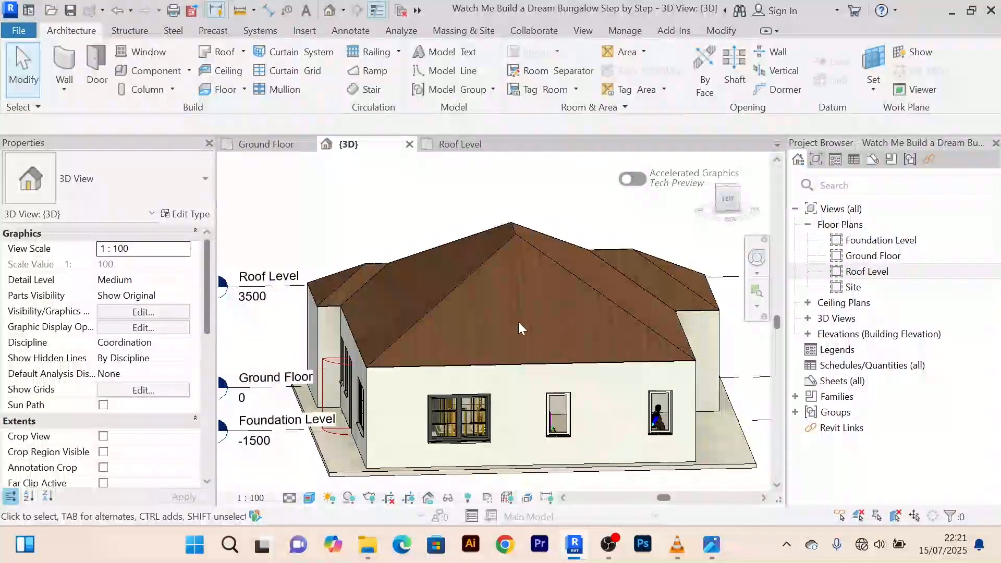
scroll(519, 322, up, 2)
scroll(518, 320, down, 3)
scroll(518, 317, up, 1)
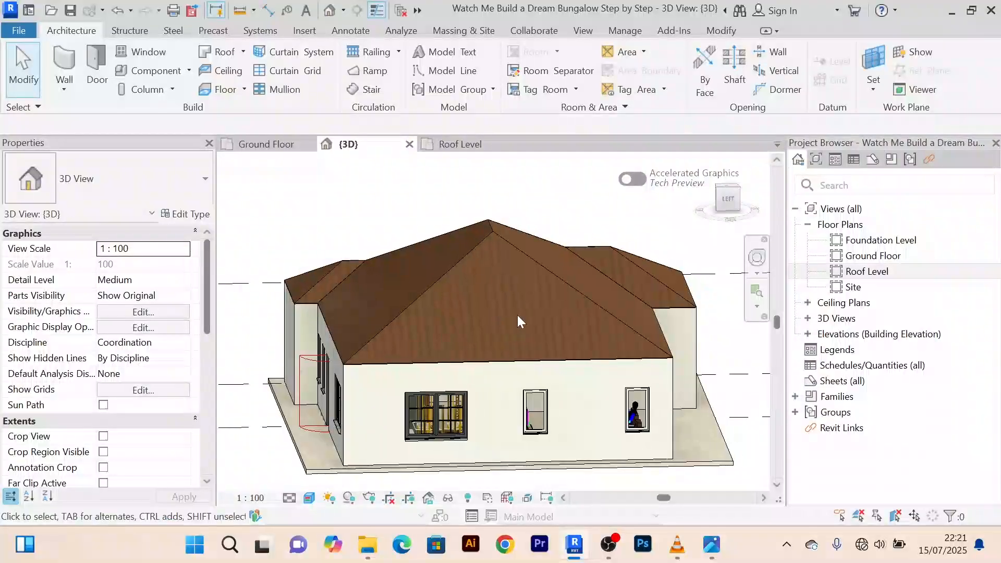
scroll(518, 314, up, 2)
shift+middle_drag(518, 312, 453, 308)
scroll(543, 306, down, 2)
scroll(546, 328, up, 2)
shift+middle_drag(546, 327, 472, 322)
scroll(518, 327, down, 2)
scroll(547, 334, up, 2)
shift+middle_drag(565, 325, 497, 319)
scroll(535, 315, down, 2)
scroll(503, 310, up, 2)
scroll(514, 314, down, 1)
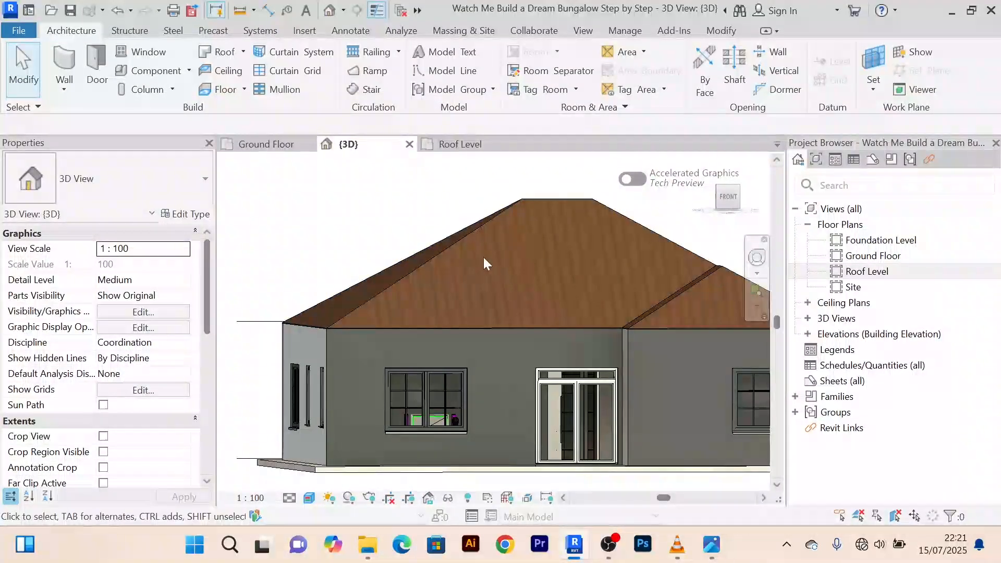
scroll(495, 266, down, 2)
shift+middle_drag(505, 281, 425, 278)
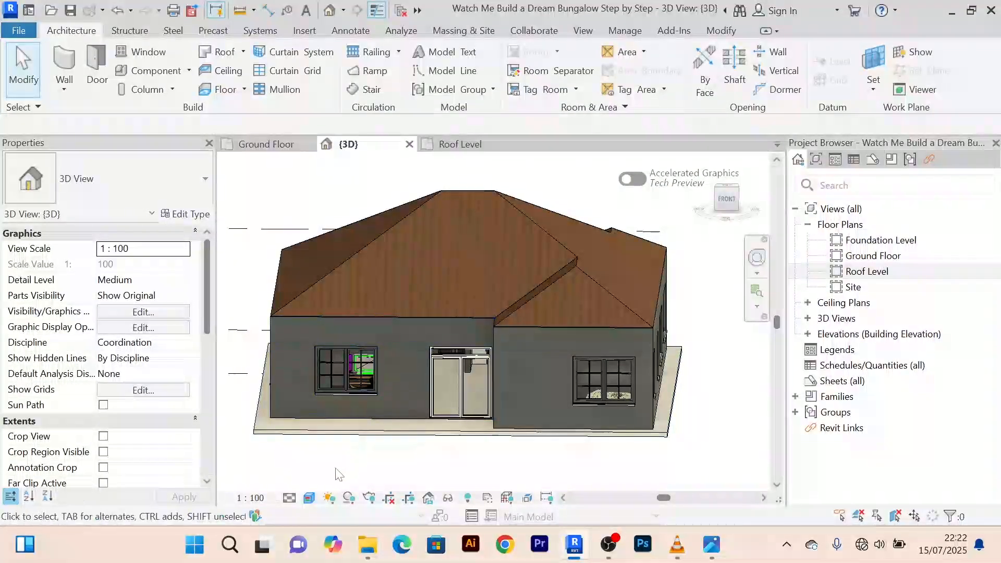
Return the 3D view to the Shaded visual style and set the roof's slope to 15°
click(309, 498)
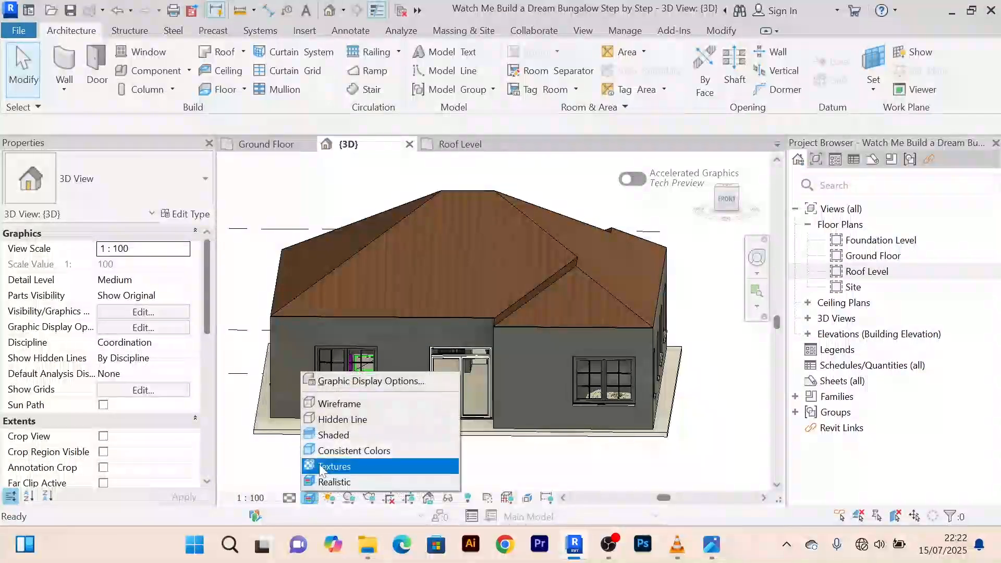
click(332, 435)
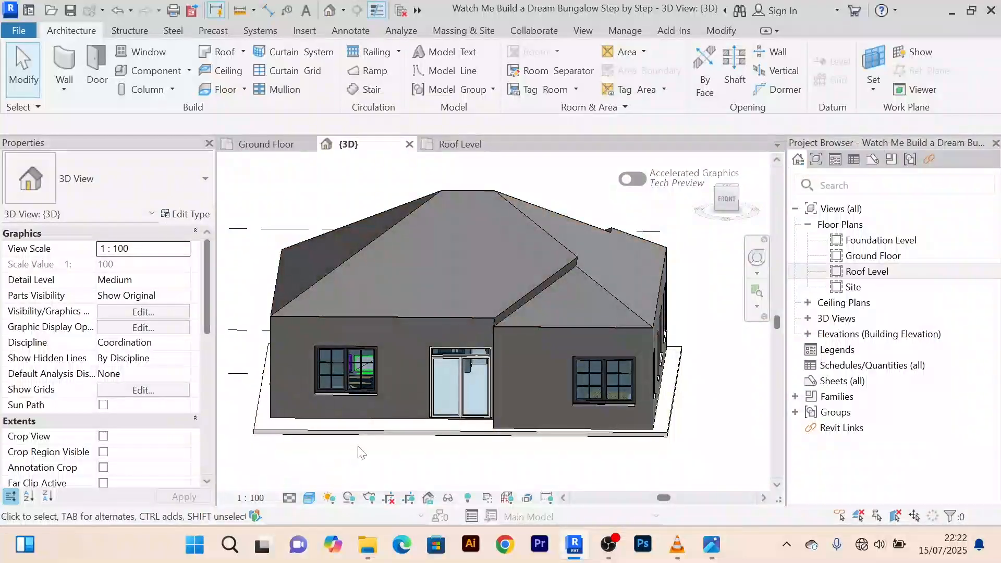
click(497, 322)
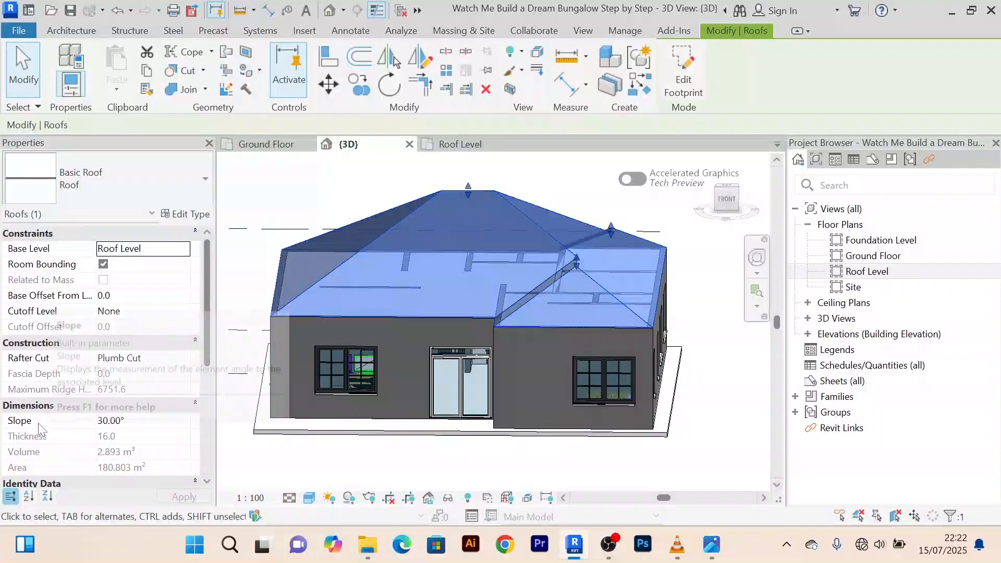
click(137, 421)
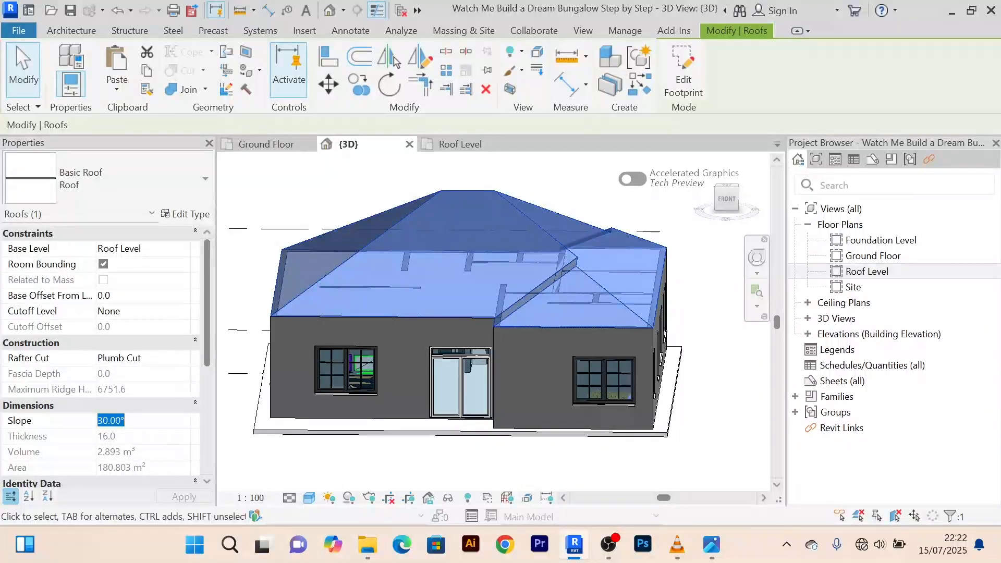
text(15)
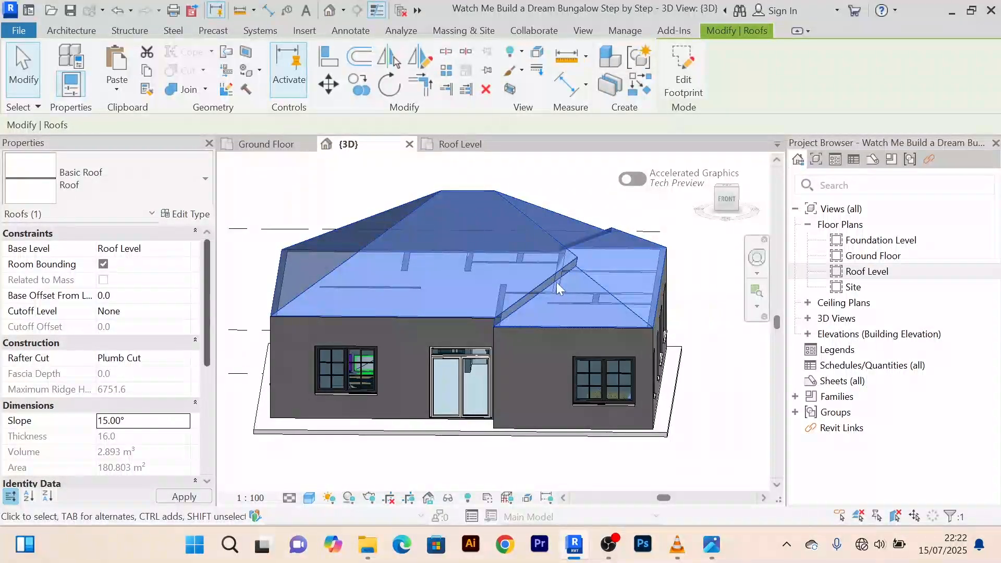
scroll(557, 282, down, 3)
shift+middle_drag(613, 391, 659, 383)
click(657, 377)
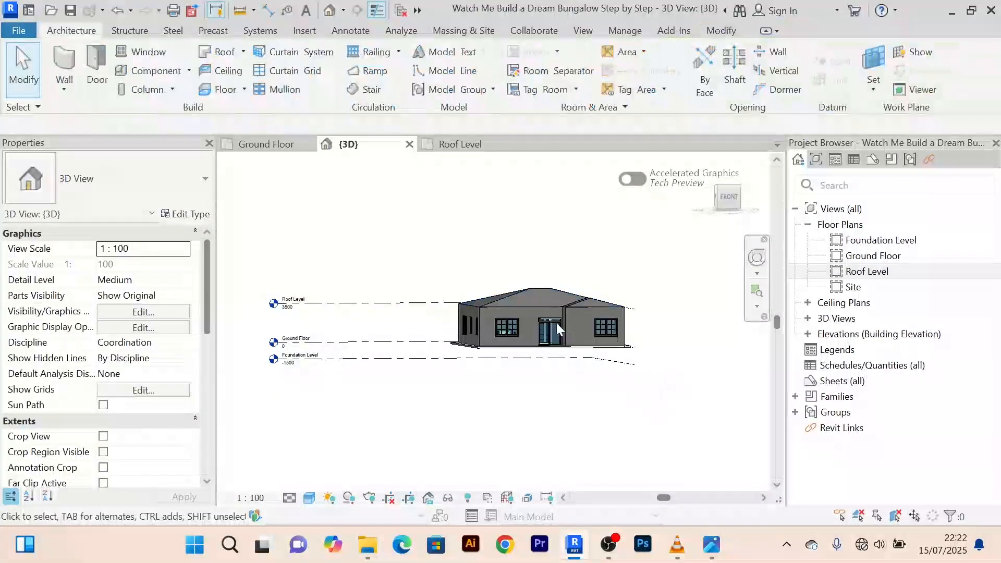
Examine the lowered roof's ridges and valleys from above the front-left corner
scroll(569, 281, up, 4)
shift+middle_drag(594, 278, 637, 367)
scroll(536, 364, up, 3)
scroll(536, 360, down, 2)
scroll(600, 365, down, 3)
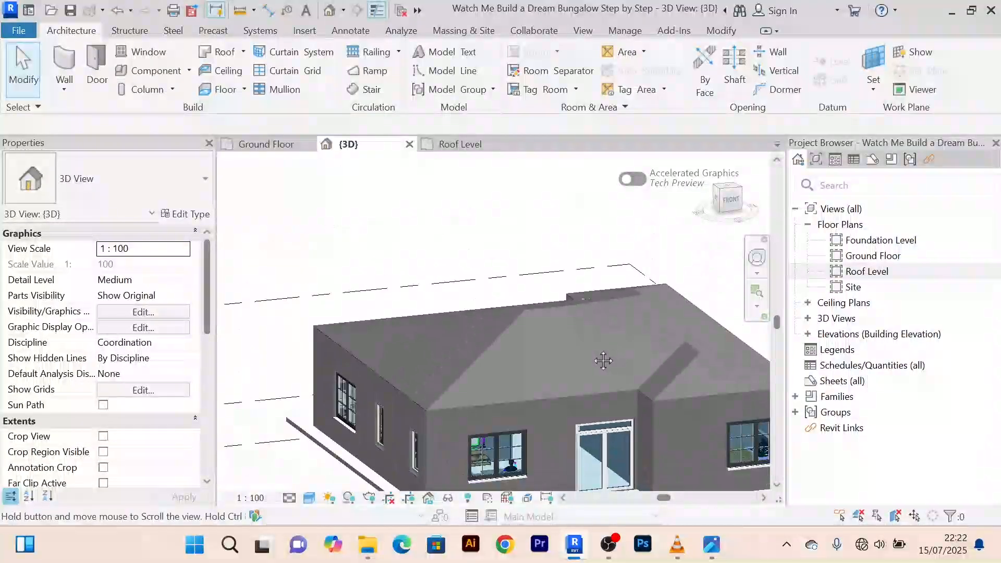
scroll(539, 365, up, 2)
scroll(518, 347, up, 2)
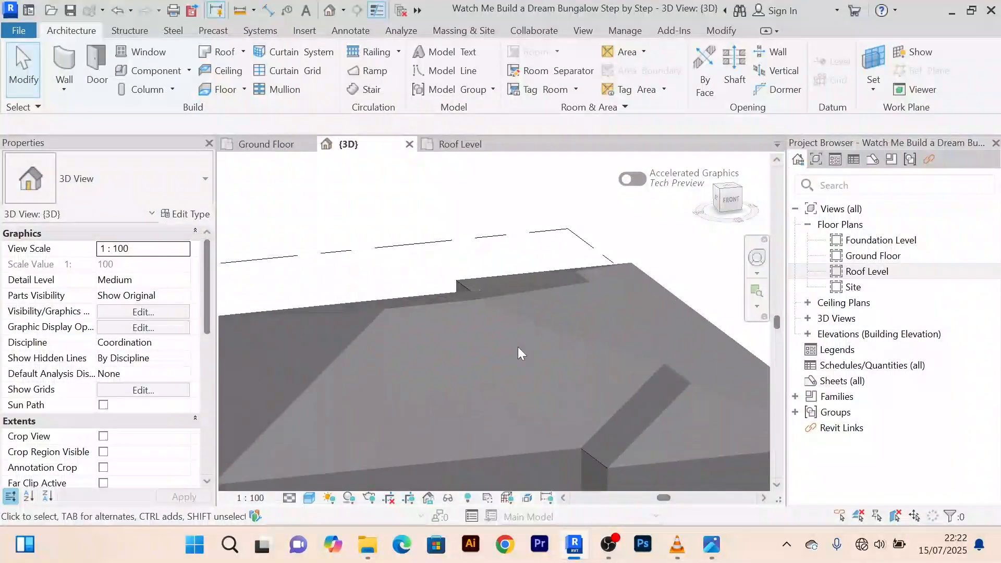
scroll(518, 347, down, 3)
scroll(503, 347, up, 3)
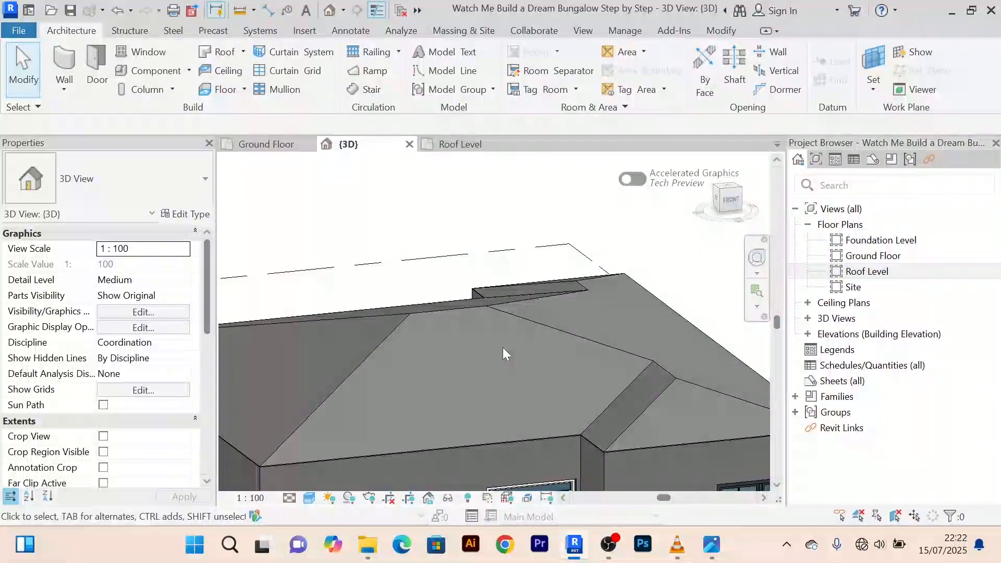
Open the bungalow roof's footprint sketch for editing from the 3D view
click(476, 306)
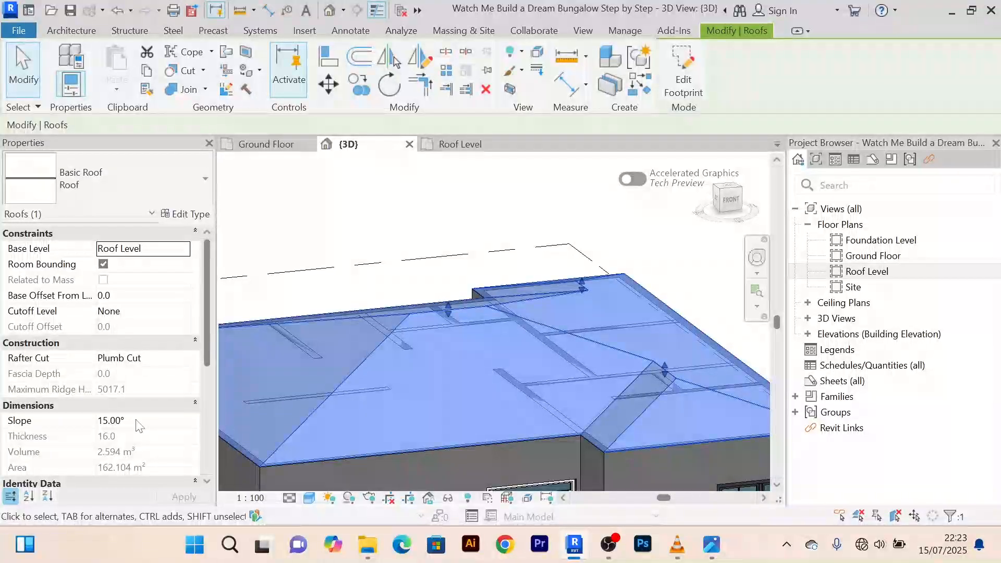
scroll(579, 235, down, 4)
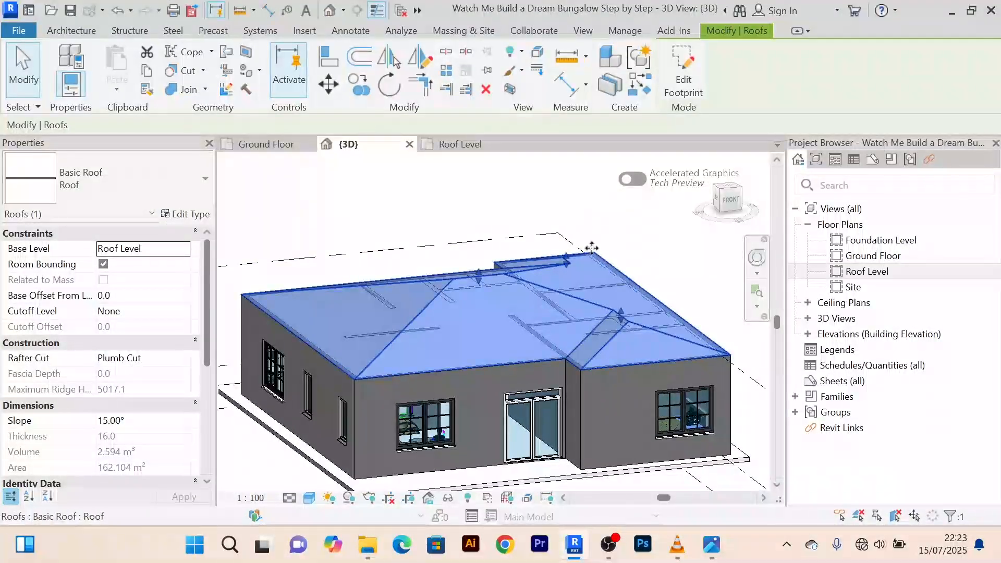
shift+middle_drag(592, 248, 538, 259)
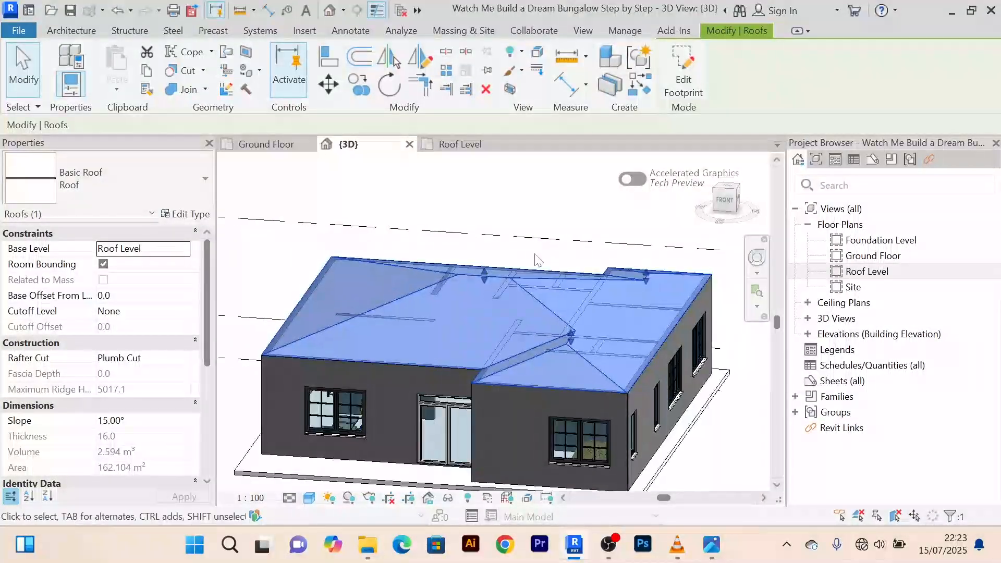
click(533, 261)
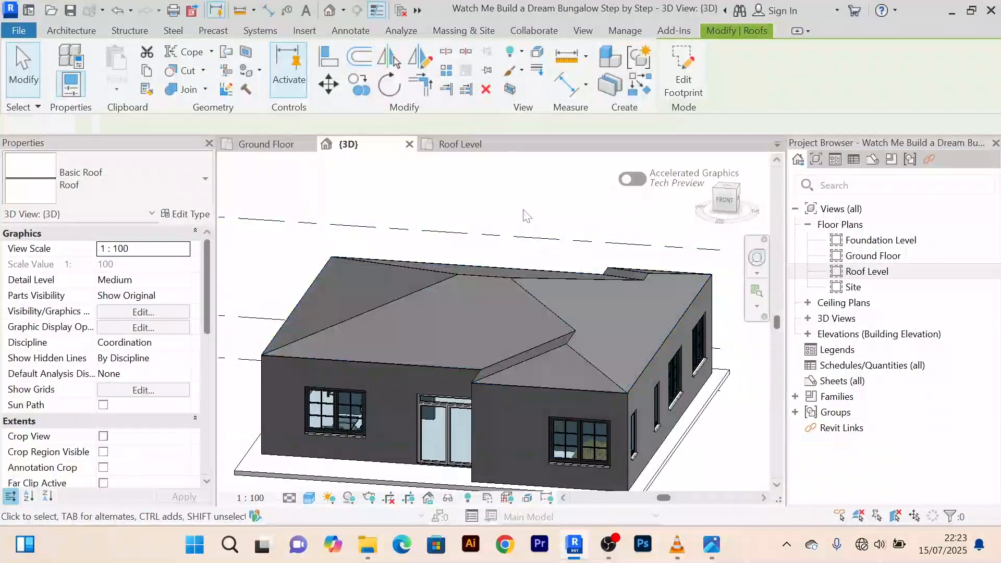
click(489, 374)
scroll(517, 349, up, 2)
scroll(517, 349, down, 2)
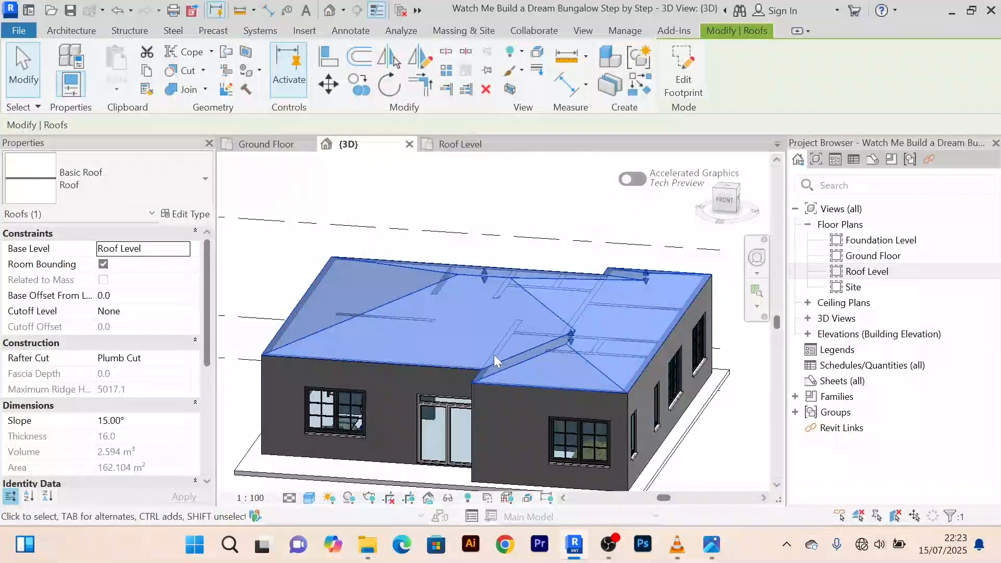
click(694, 84)
scroll(479, 317, up, 4)
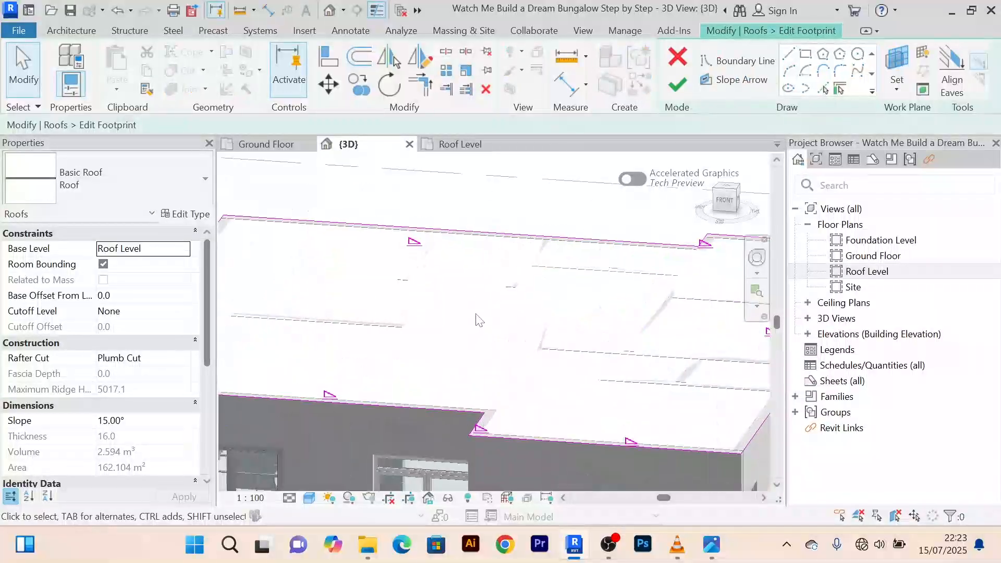
scroll(479, 317, down, 3)
scroll(490, 272, up, 3)
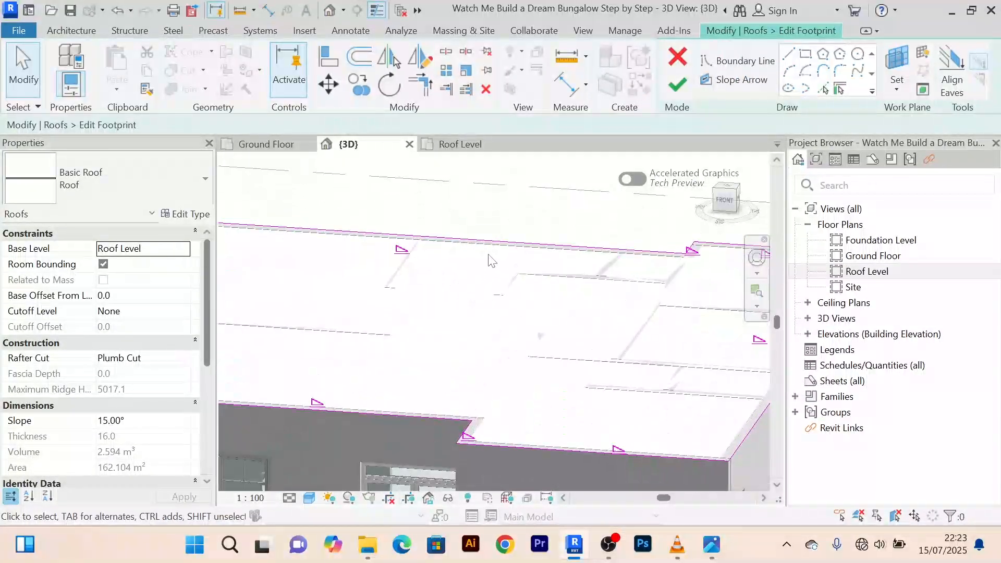
scroll(490, 272, down, 3)
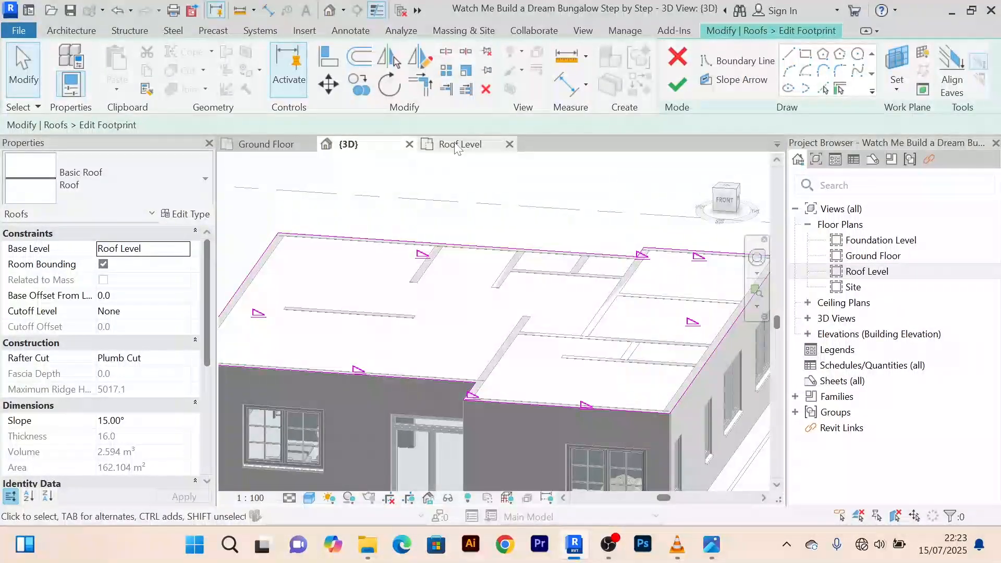
Switch to the Roof Level plan and examine which boundary lines of the roof footprint define slope
click(433, 145)
scroll(504, 258, up, 2)
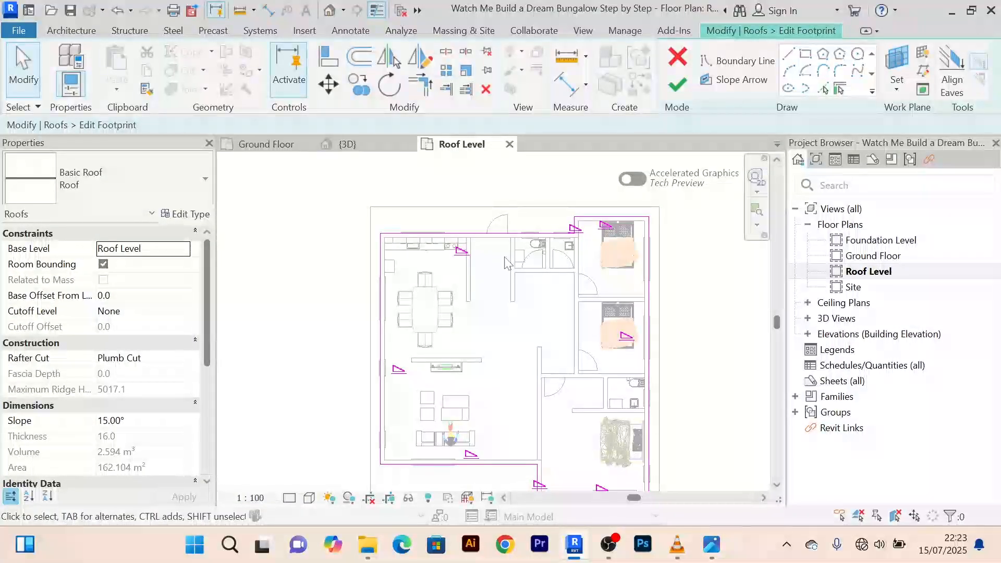
scroll(505, 257, down, 1)
middle_drag(517, 270, 494, 248)
middle_drag(502, 333, 487, 313)
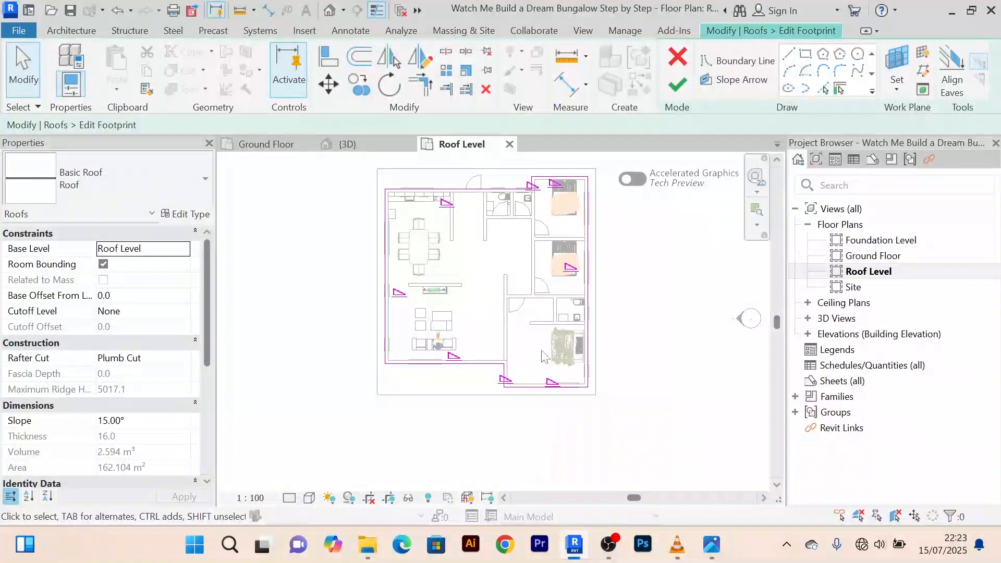
scroll(459, 277, up, 2)
middle_drag(464, 302, 461, 316)
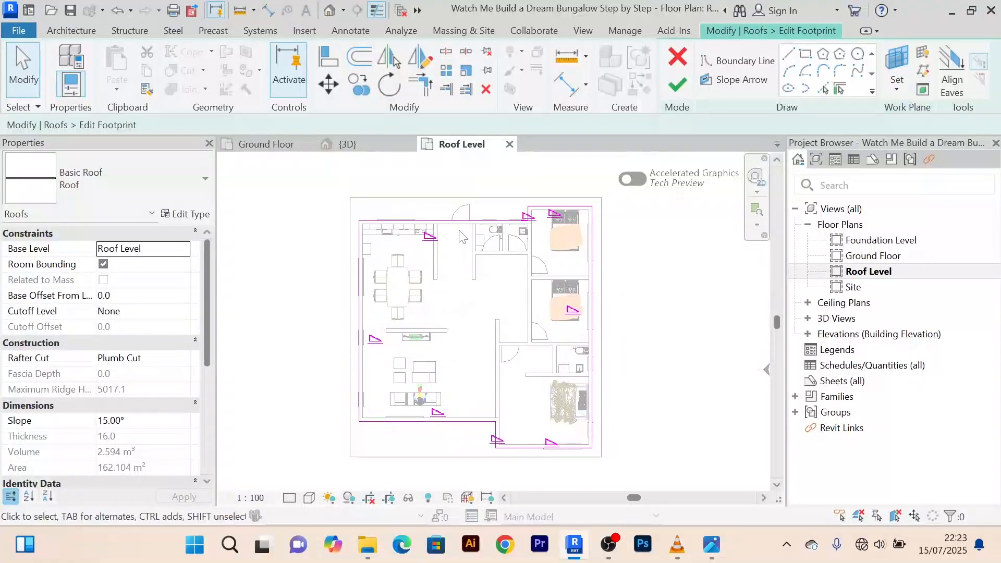
middle_drag(483, 376, 486, 350)
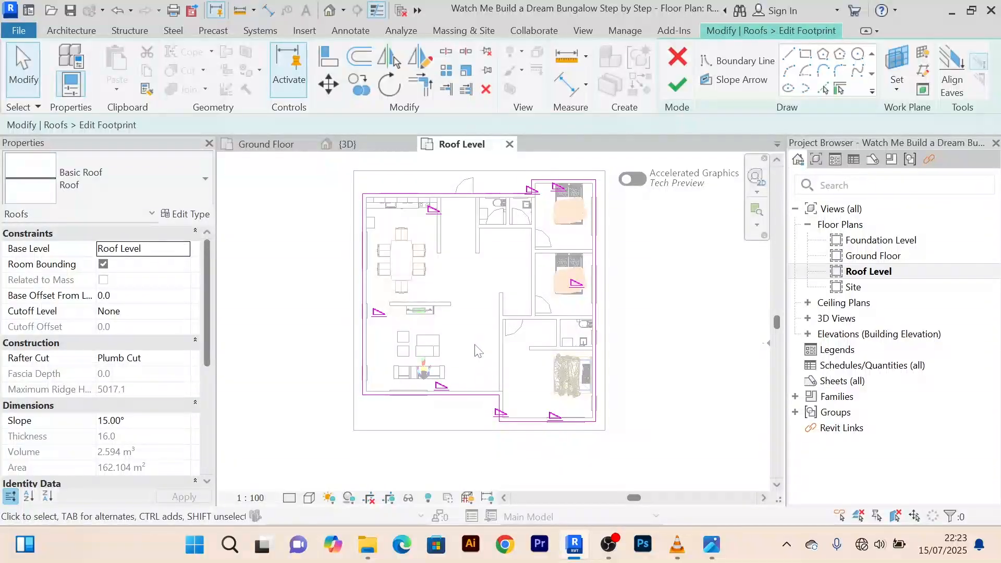
middle_drag(476, 346, 478, 370)
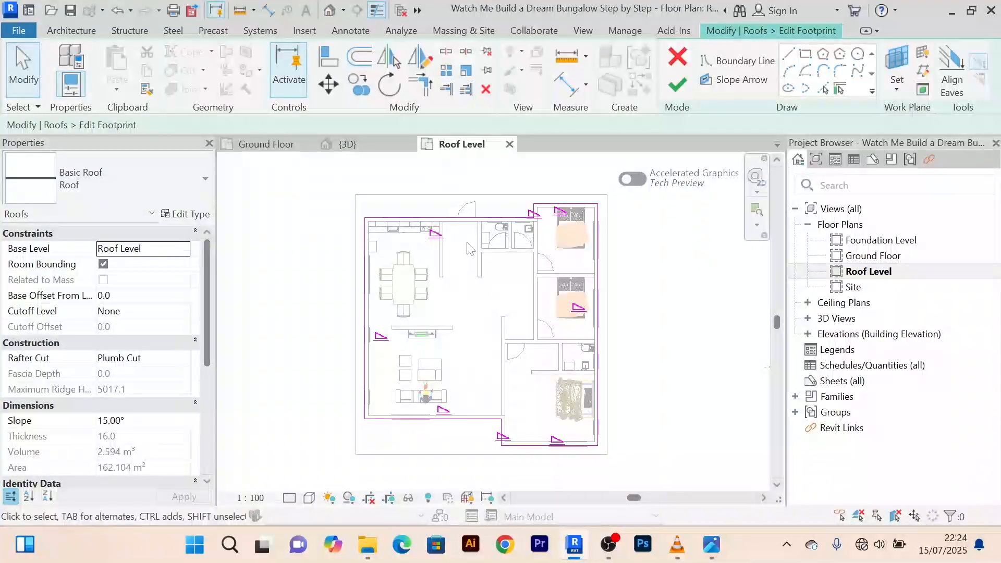
Turn off Defines Slope for the long rear boundary line and the side and rear lines of the north bedroom projection
scroll(467, 236, up, 1)
click(469, 215)
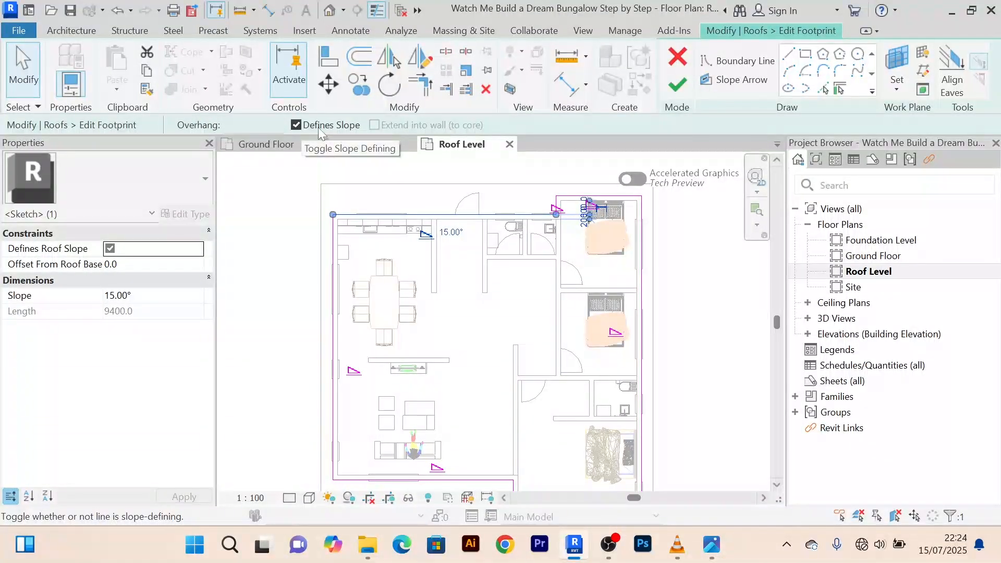
click(296, 125)
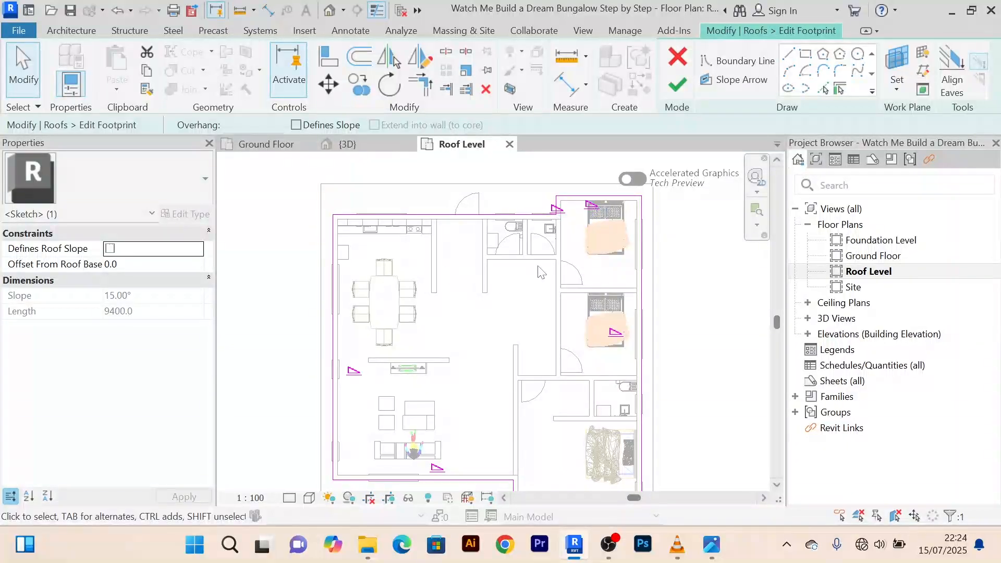
scroll(494, 306, up, 3)
click(495, 243)
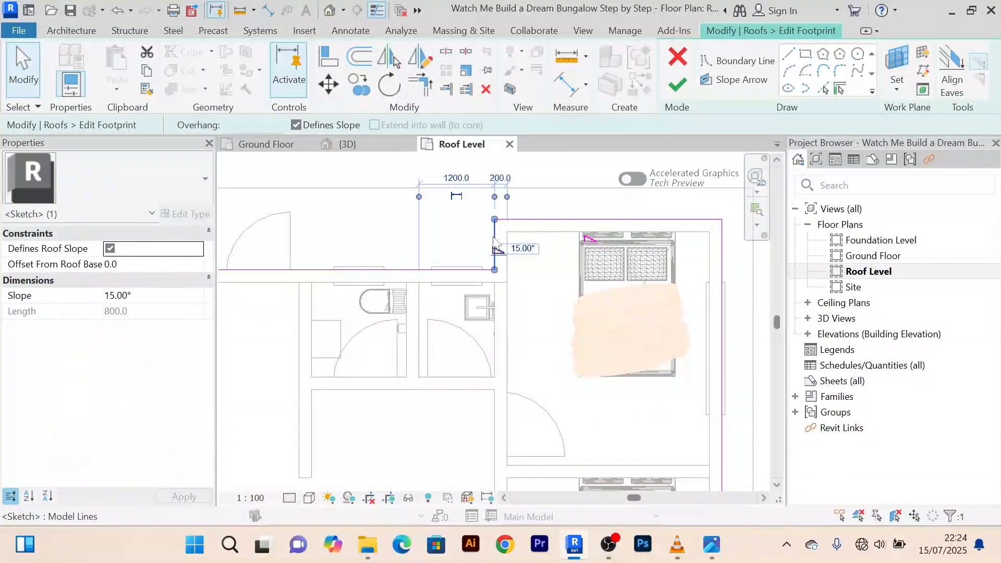
click(296, 124)
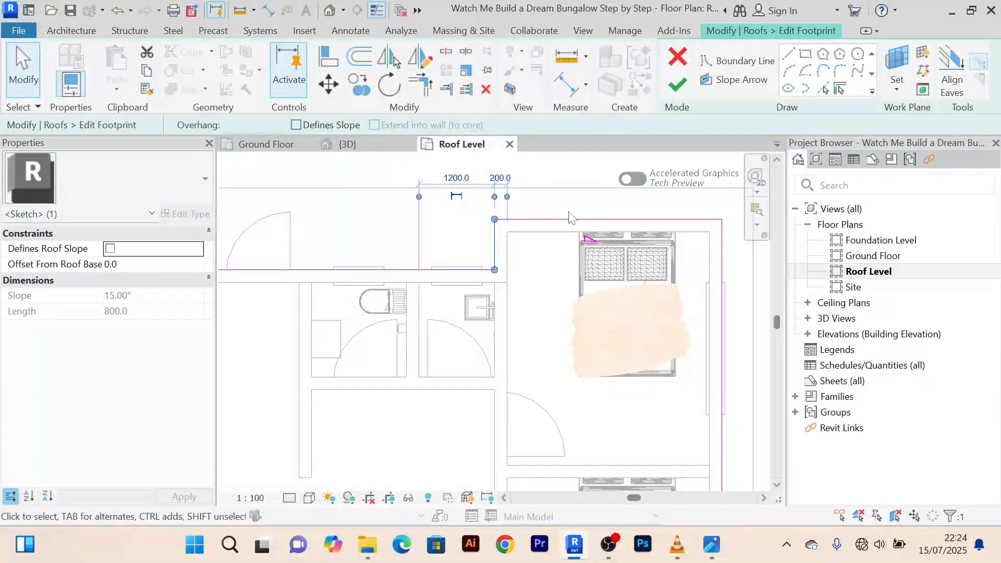
click(580, 219)
click(296, 125)
scroll(464, 282, down, 2)
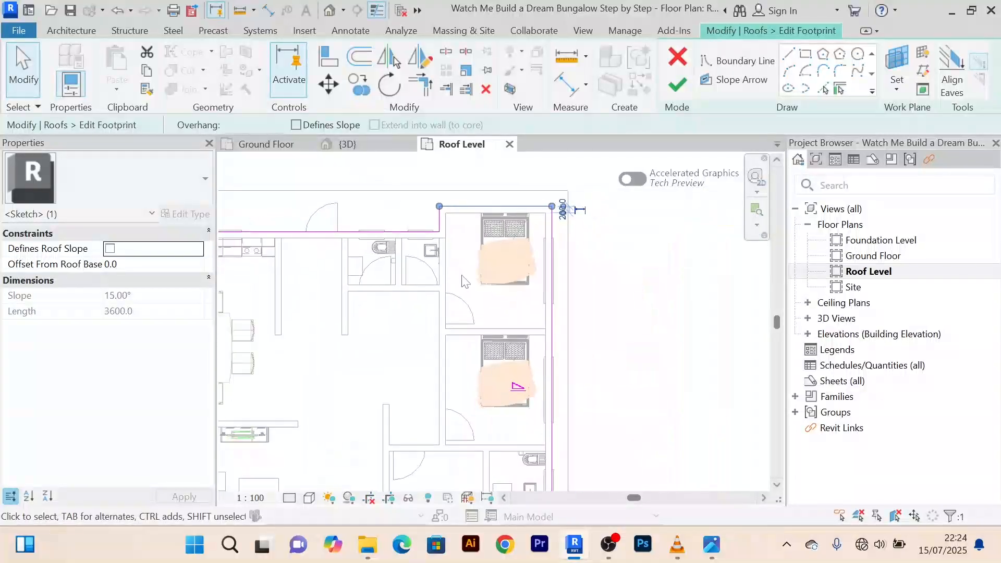
Turn off Defines Slope for the living room's front boundary line and the side and front lines of the front bedroom projection
middle_drag(222, 238, 336, 254)
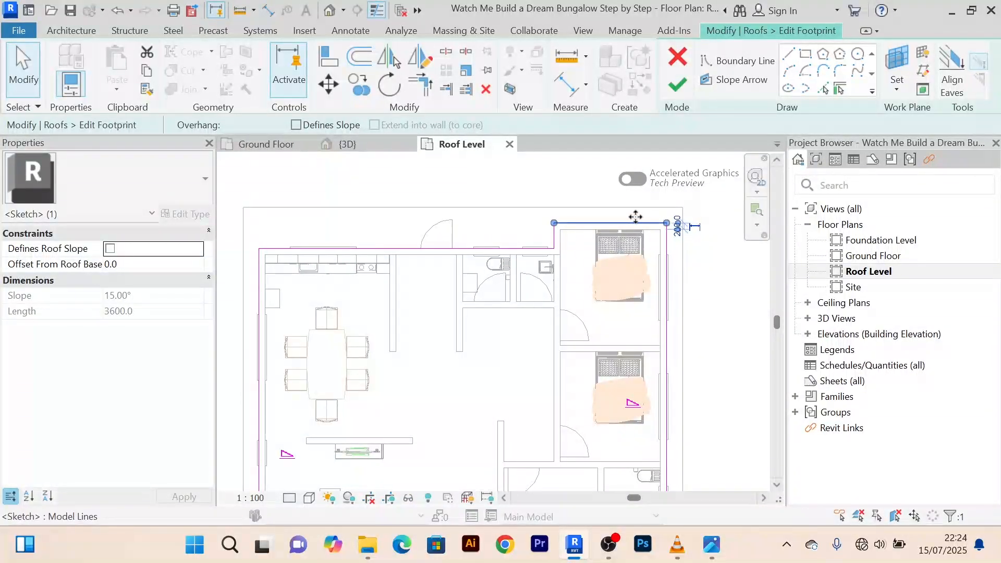
scroll(605, 229, down, 2)
middle_drag(565, 294, 541, 231)
scroll(513, 307, up, 1)
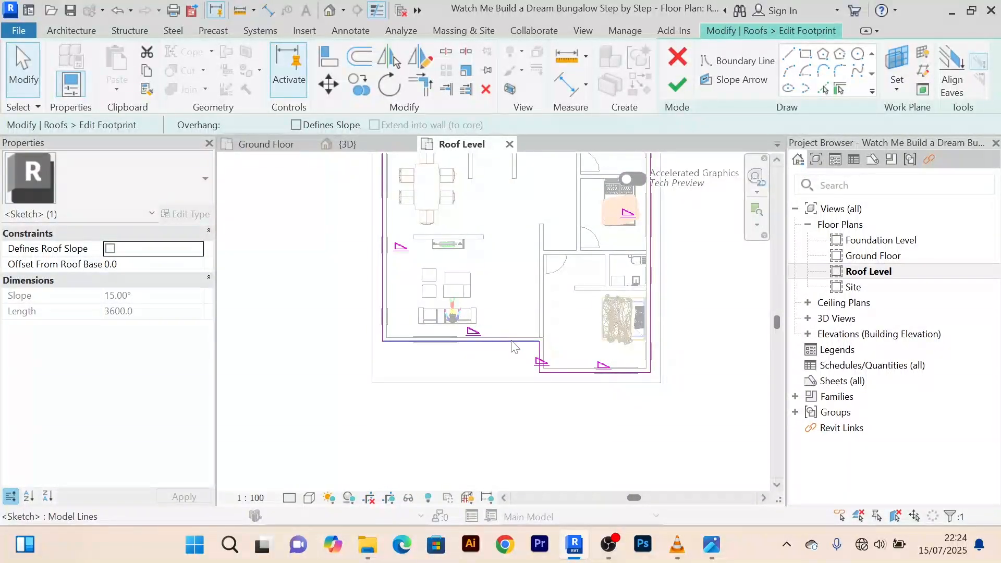
click(515, 346)
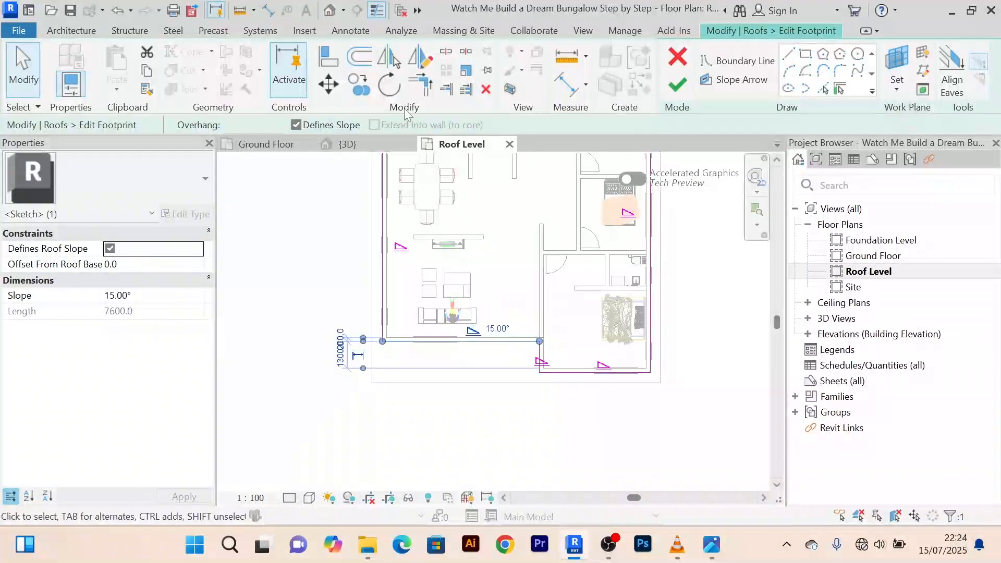
click(296, 126)
scroll(547, 360, up, 2)
click(538, 359)
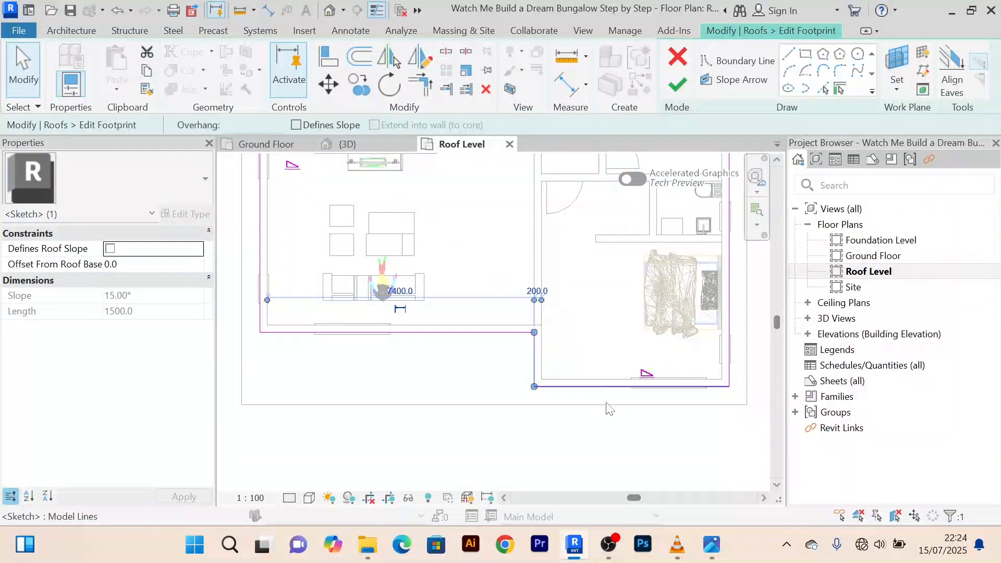
click(605, 388)
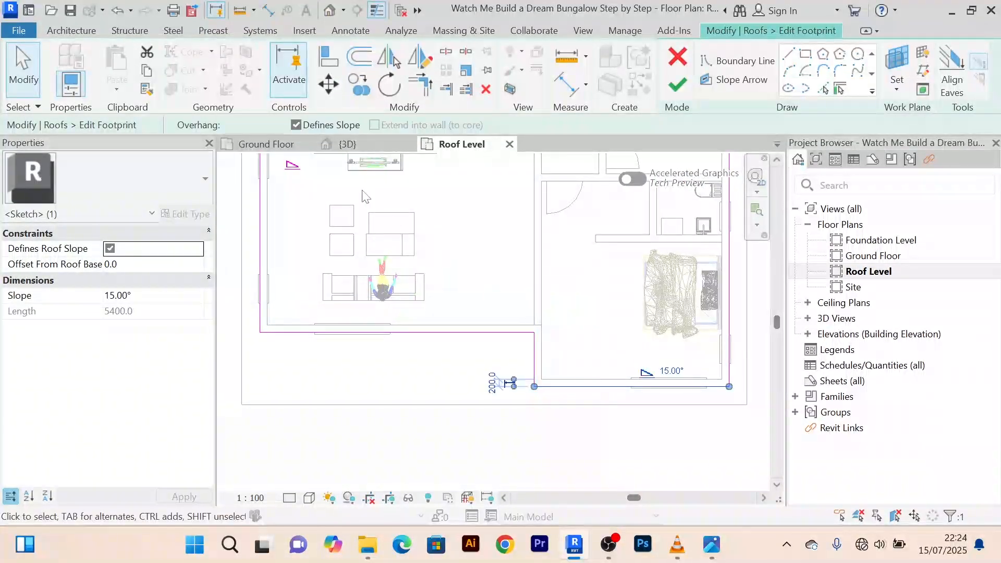
click(296, 126)
scroll(500, 303, down, 2)
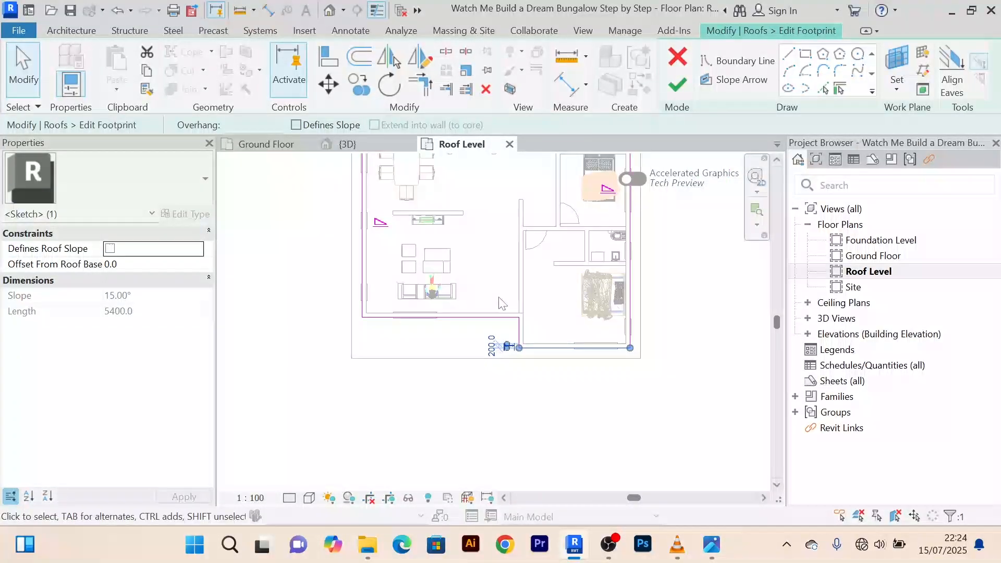
click(645, 401)
Finish the roof footprint edit without attaching the highlighted walls to the roof
middle_drag(659, 313, 642, 369)
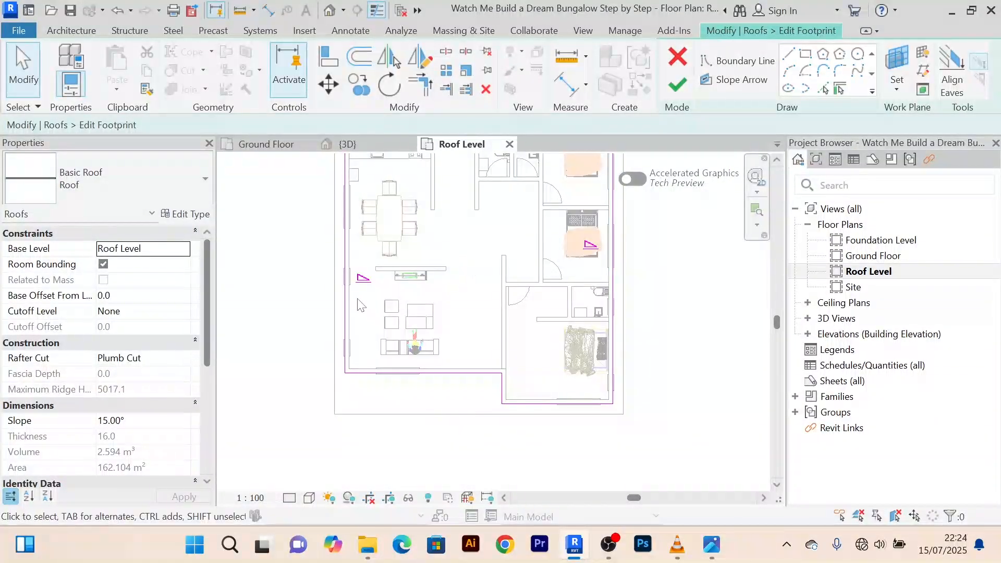
scroll(365, 284, up, 4)
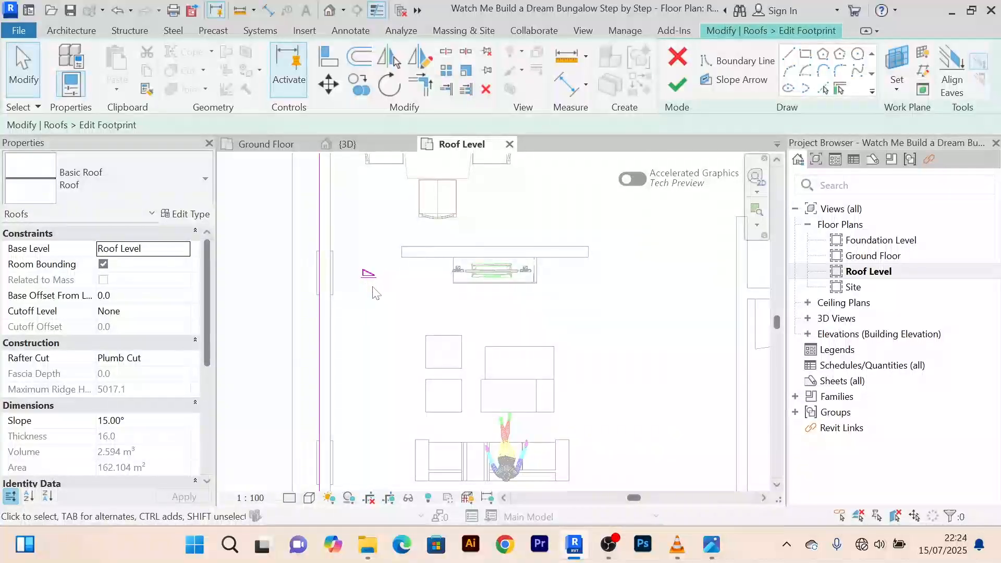
scroll(373, 291, down, 4)
scroll(373, 290, up, 4)
scroll(373, 287, down, 4)
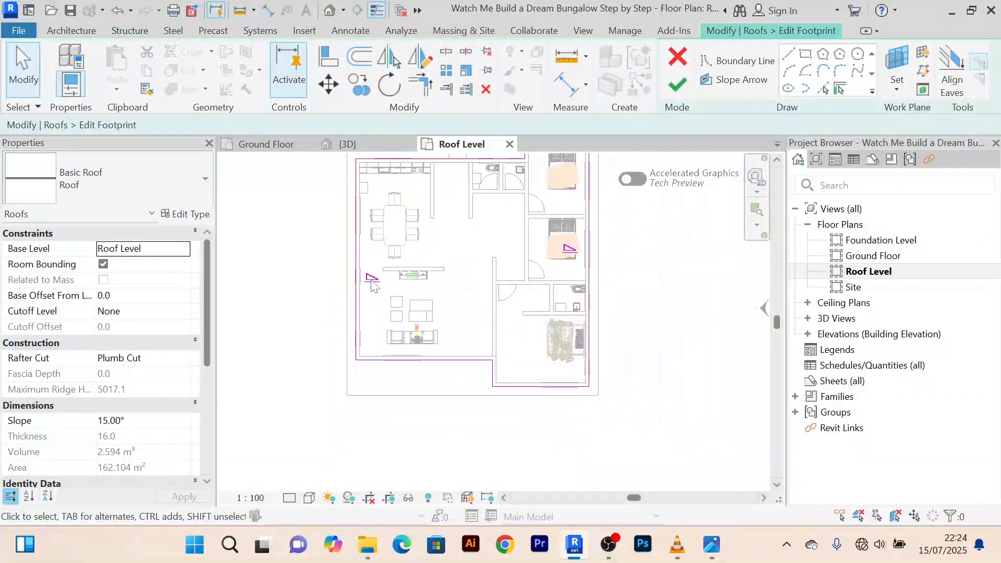
scroll(373, 286, down, 3)
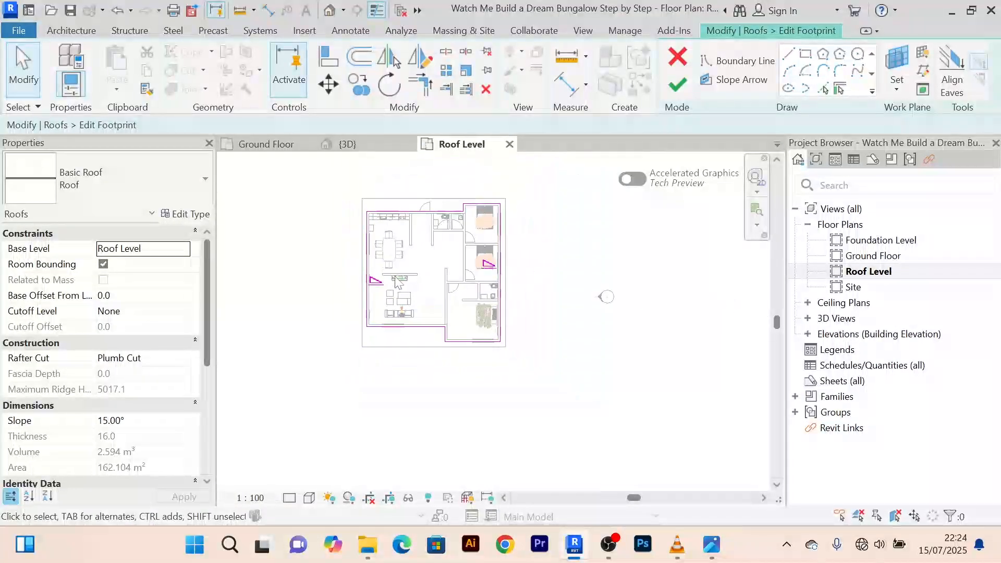
click(677, 85)
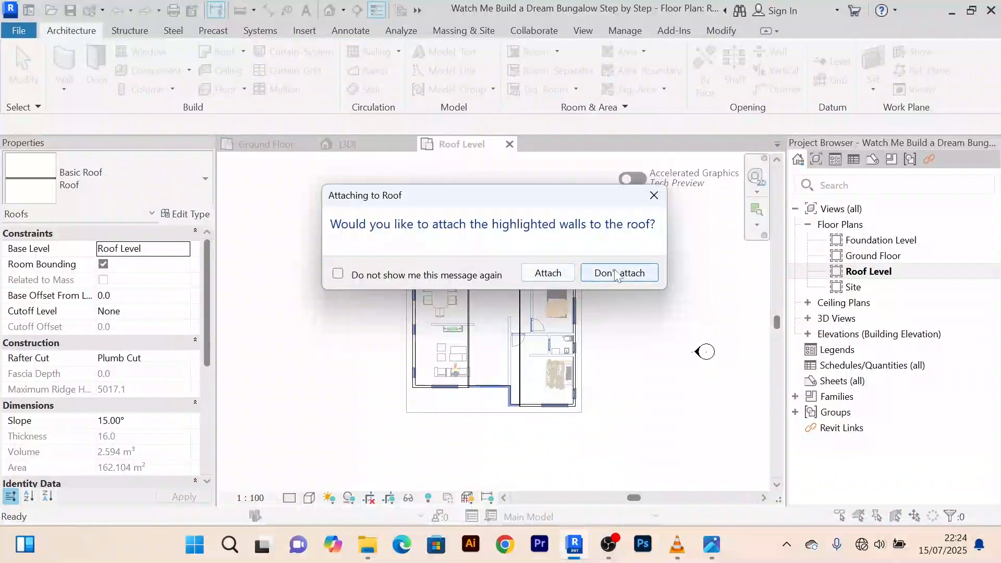
click(617, 274)
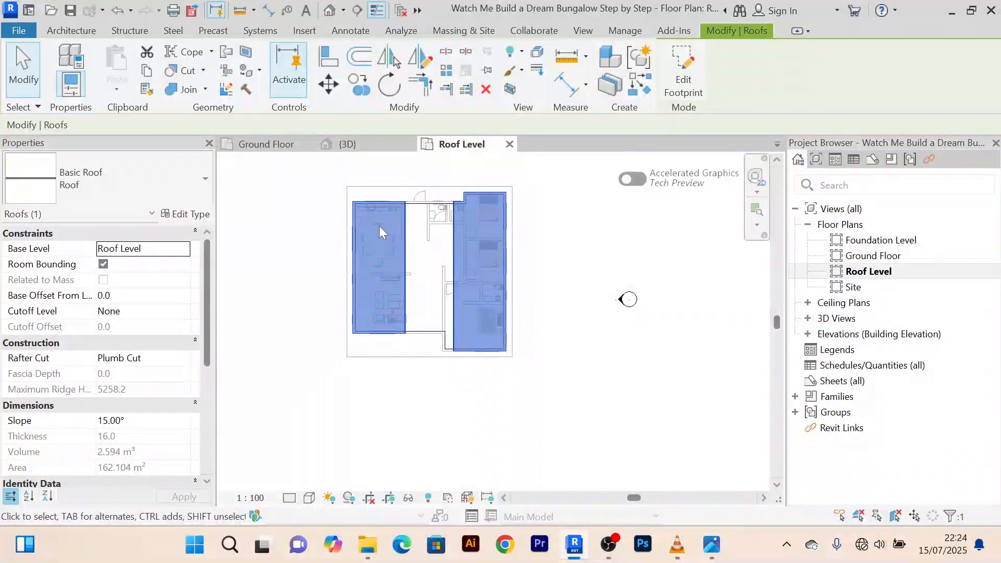
Inspect the reshaped roof in 3D, examining its front end above the walls from the front and left side
scroll(409, 245, up, 2)
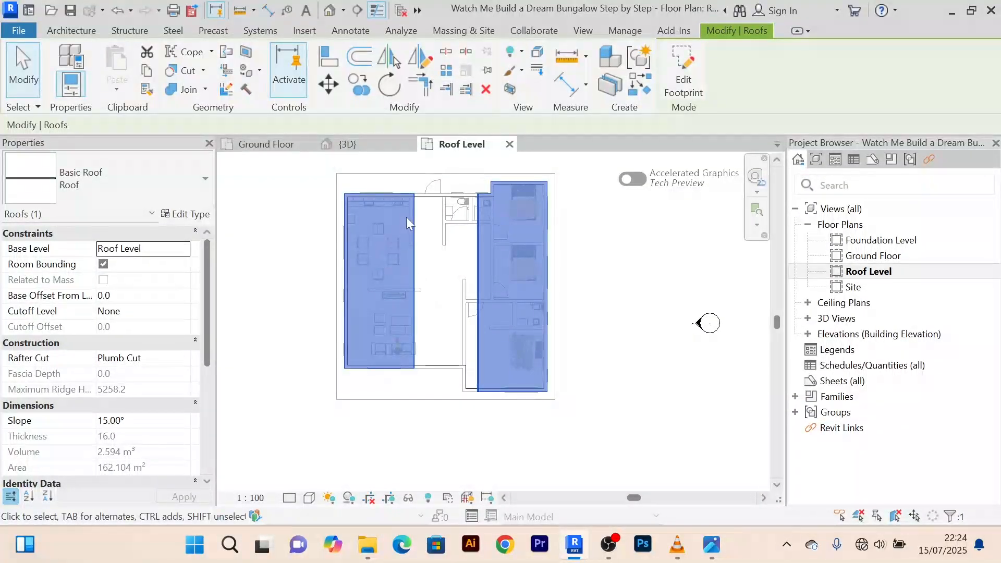
click(350, 145)
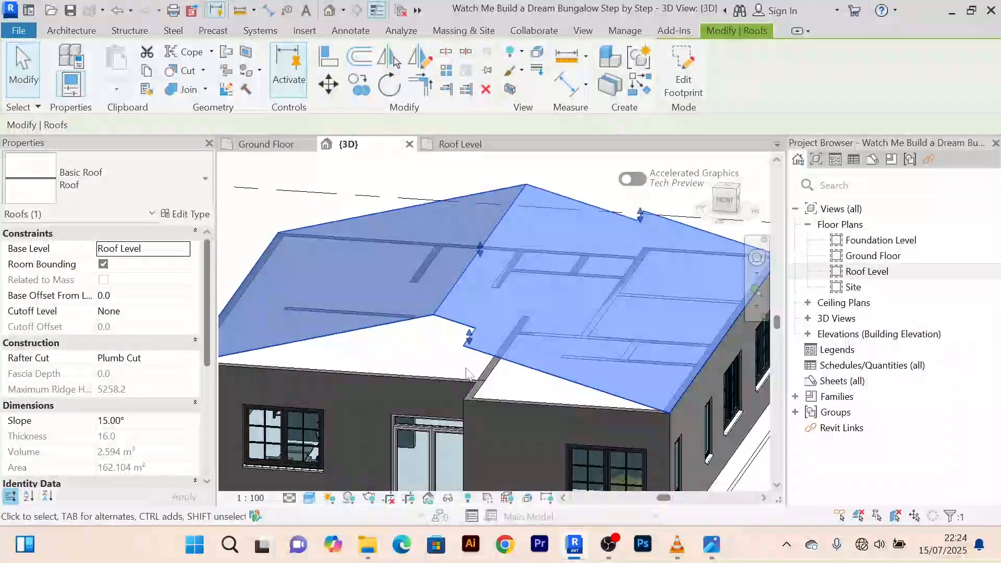
scroll(467, 372, down, 5)
scroll(484, 400, down, 2)
click(484, 401)
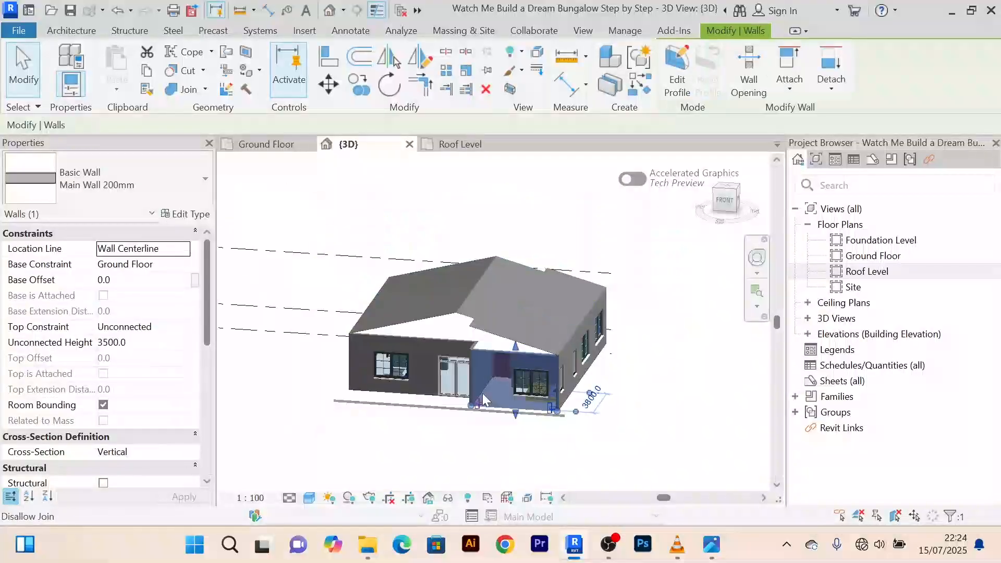
shift+middle_drag(484, 401, 647, 404)
scroll(506, 374, up, 6)
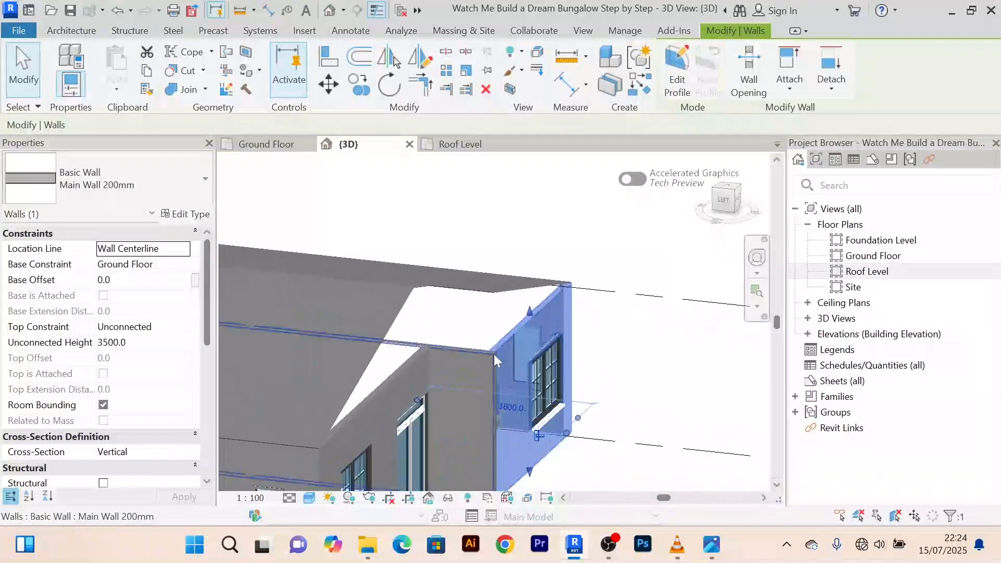
scroll(493, 355, down, 6)
middle_drag(502, 364, 571, 355)
scroll(543, 347, up, 3)
scroll(504, 331, down, 2)
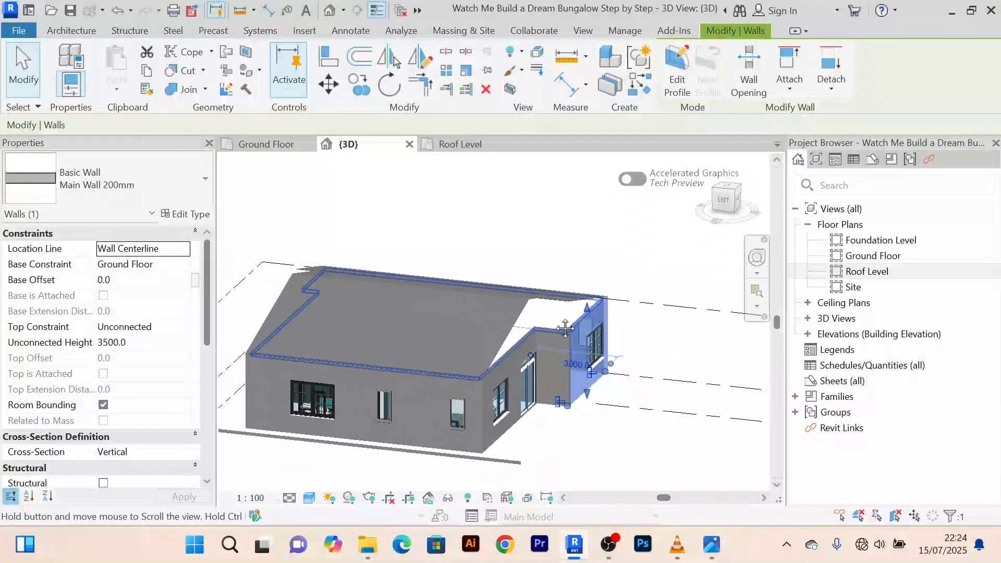
Display the 3D model in the Realistic visual style and deselect the wall
middle_drag(498, 329, 535, 305)
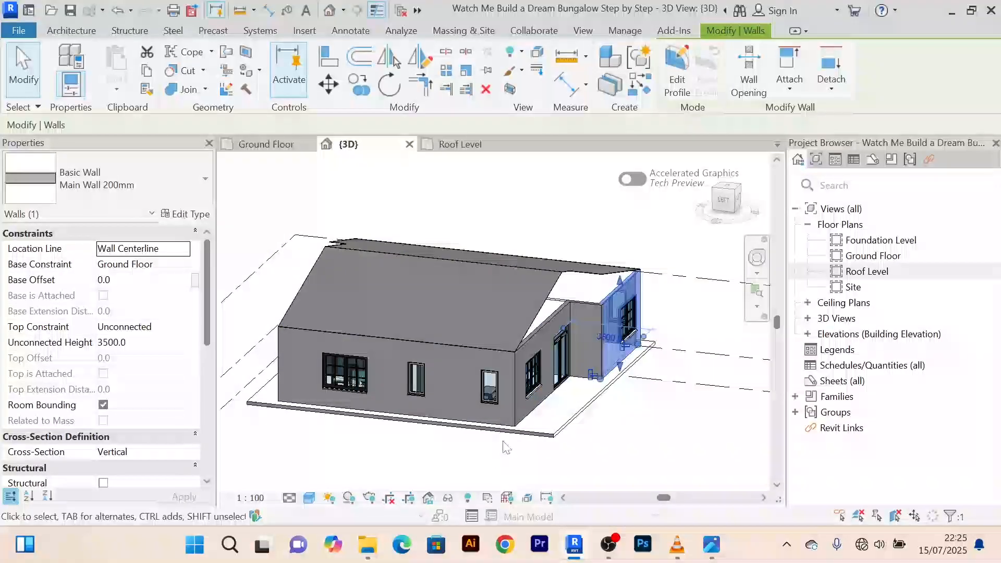
click(310, 498)
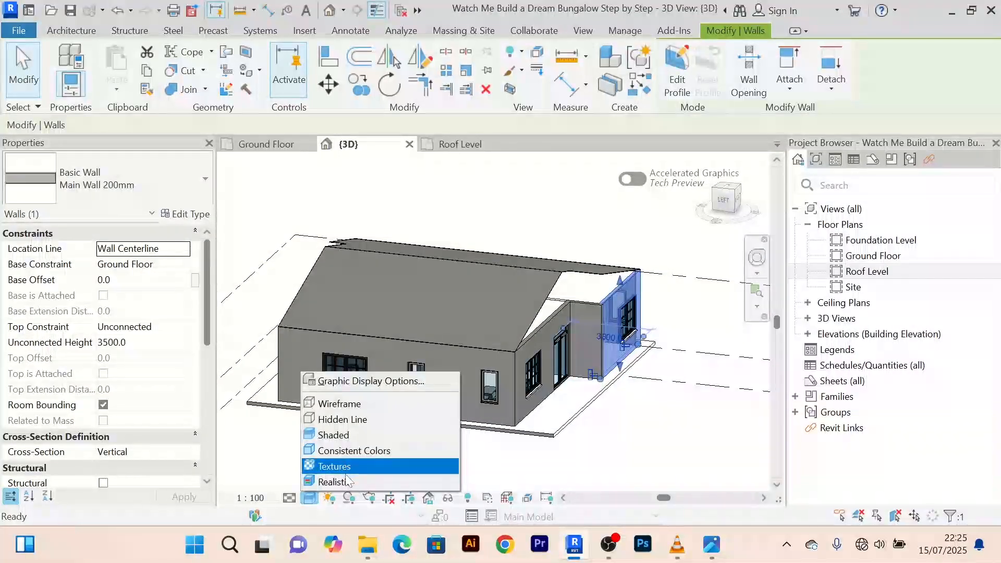
click(348, 483)
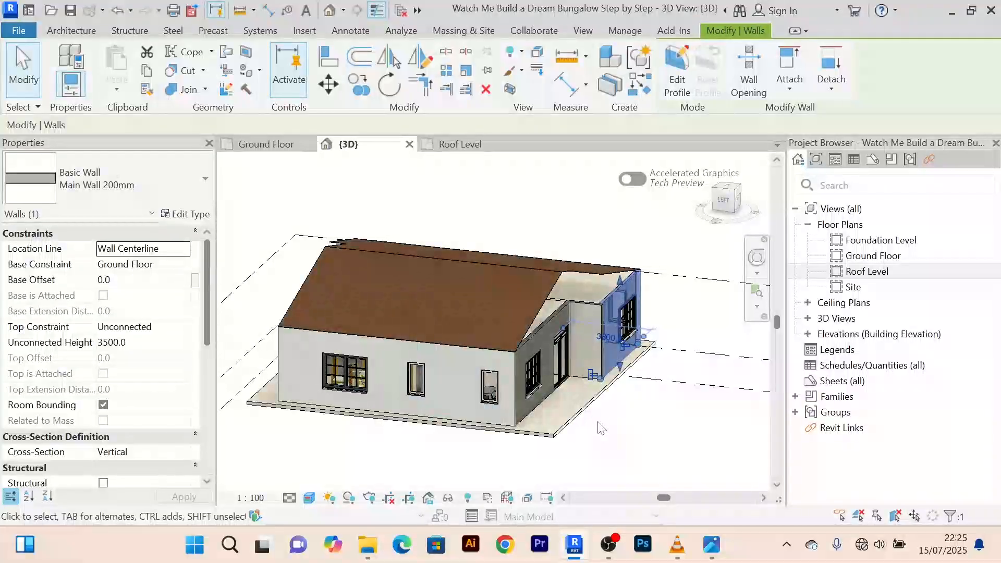
scroll(598, 425, down, 4)
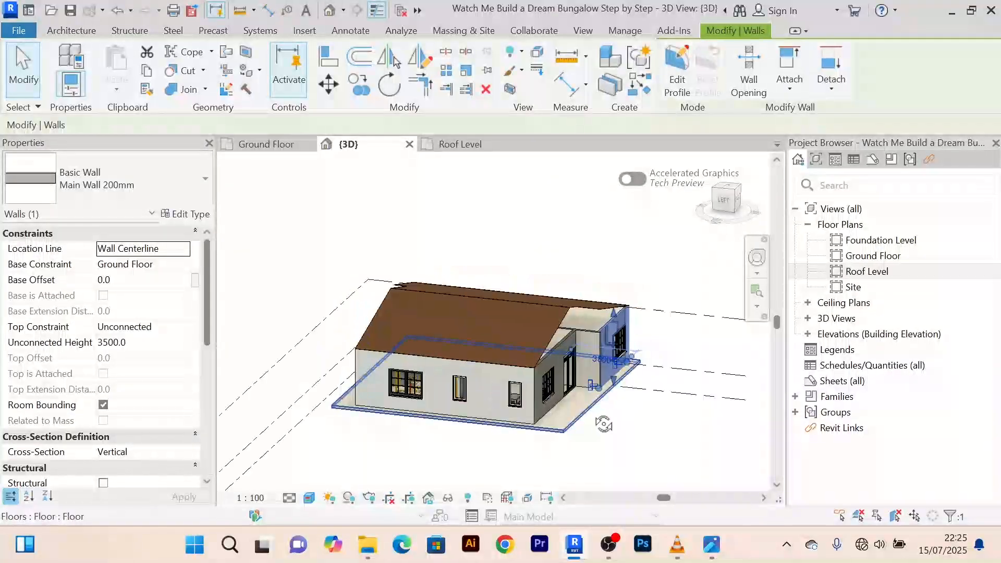
scroll(602, 423, up, 2)
click(623, 438)
Inspect the roof's front end in 3D from the front and then from the front-right corner of the house
shift+middle_drag(623, 438, 582, 284)
scroll(576, 288, up, 5)
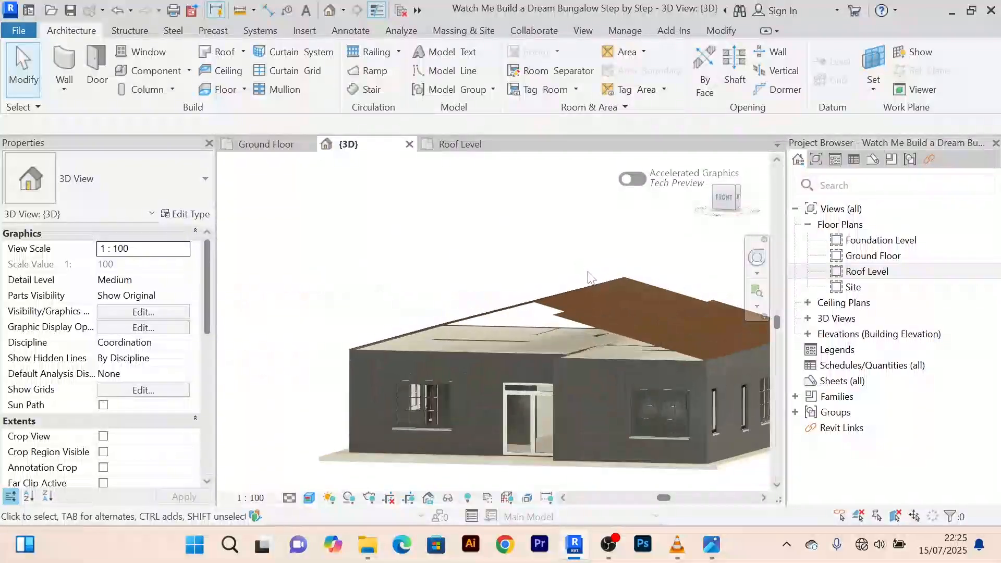
scroll(575, 280, down, 4)
scroll(544, 268, up, 3)
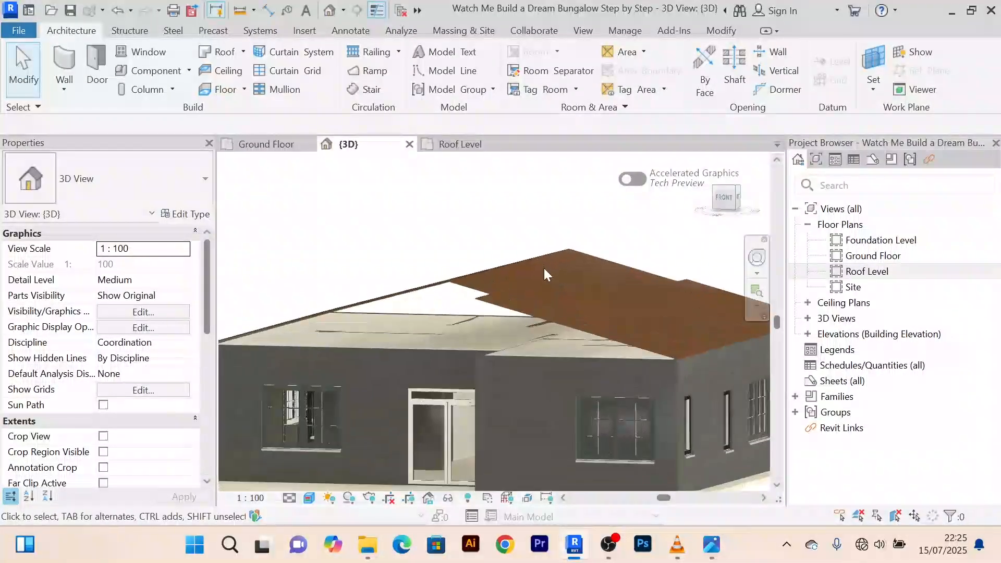
scroll(543, 267, down, 2)
shift+middle_drag(543, 267, 405, 298)
scroll(527, 274, up, 5)
scroll(415, 306, down, 2)
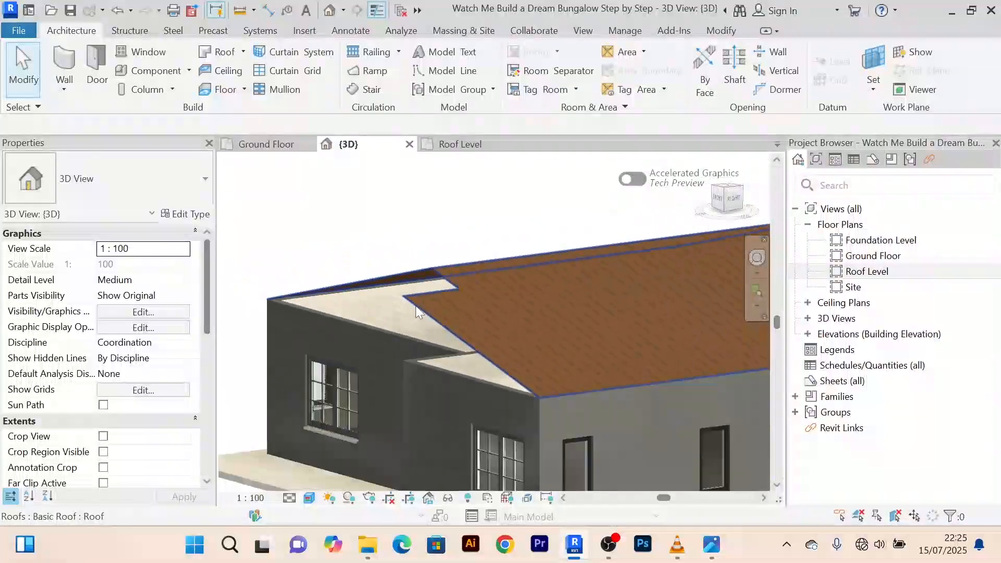
middle_drag(529, 315, 461, 311)
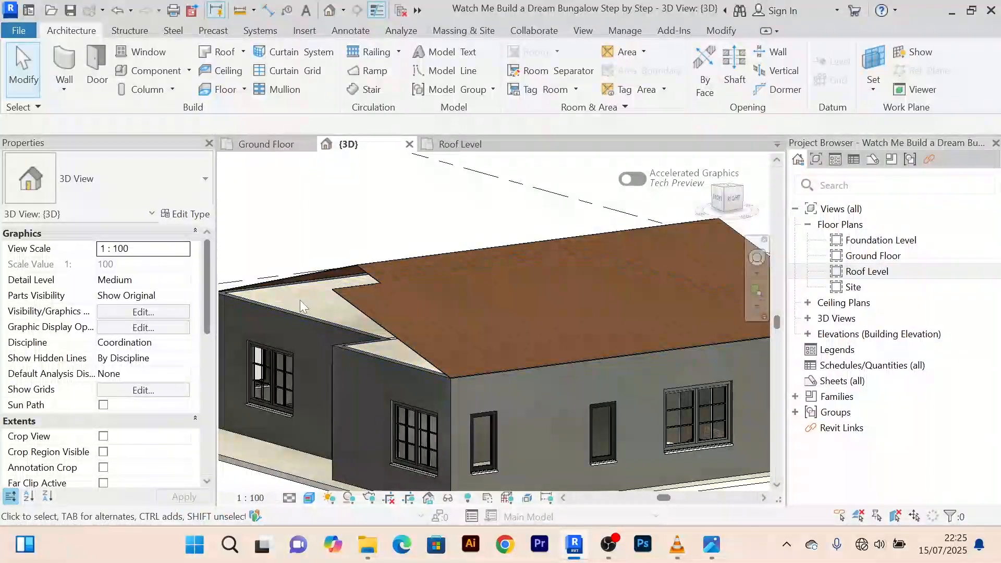
Examine the stepped roof edge between the living room front and the front bedroom projection, up close and from above the front
scroll(360, 292, down, 3)
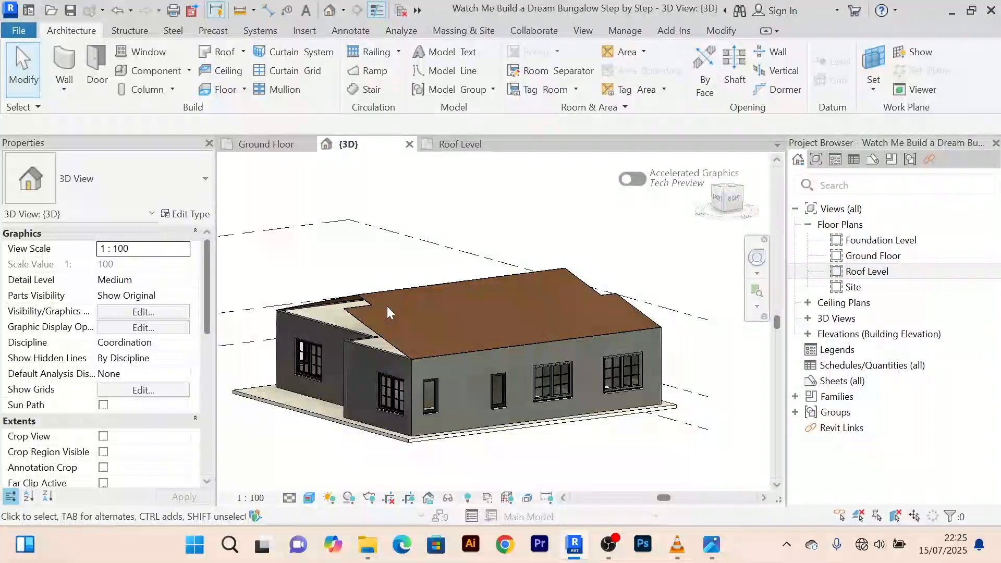
scroll(352, 309, up, 3)
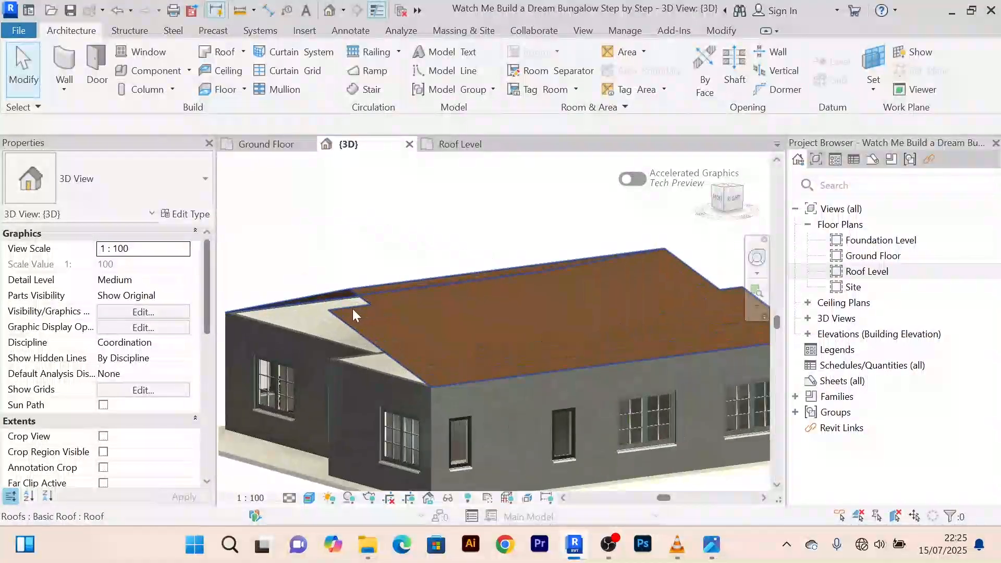
scroll(352, 308, down, 3)
scroll(365, 312, up, 5)
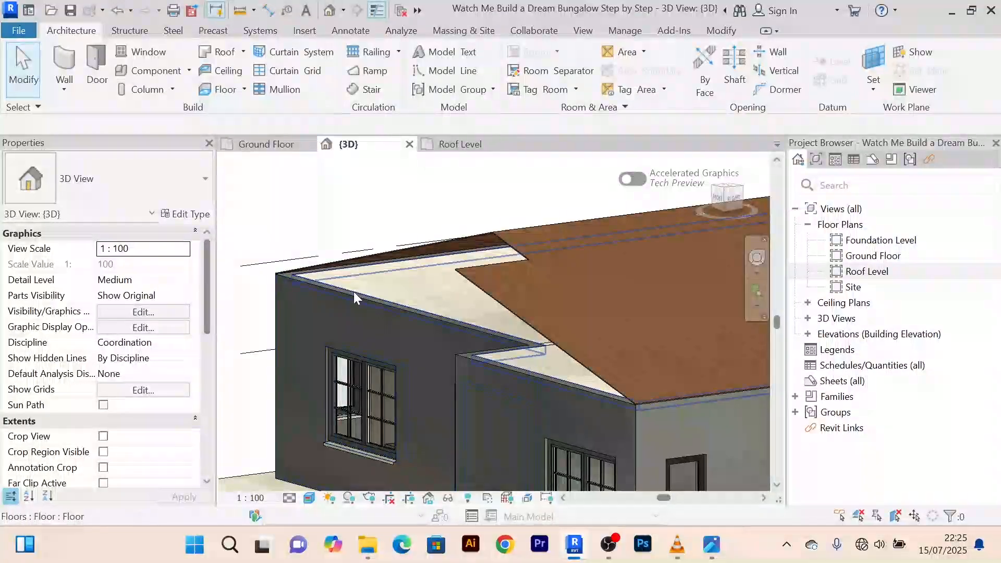
scroll(311, 279, down, 2)
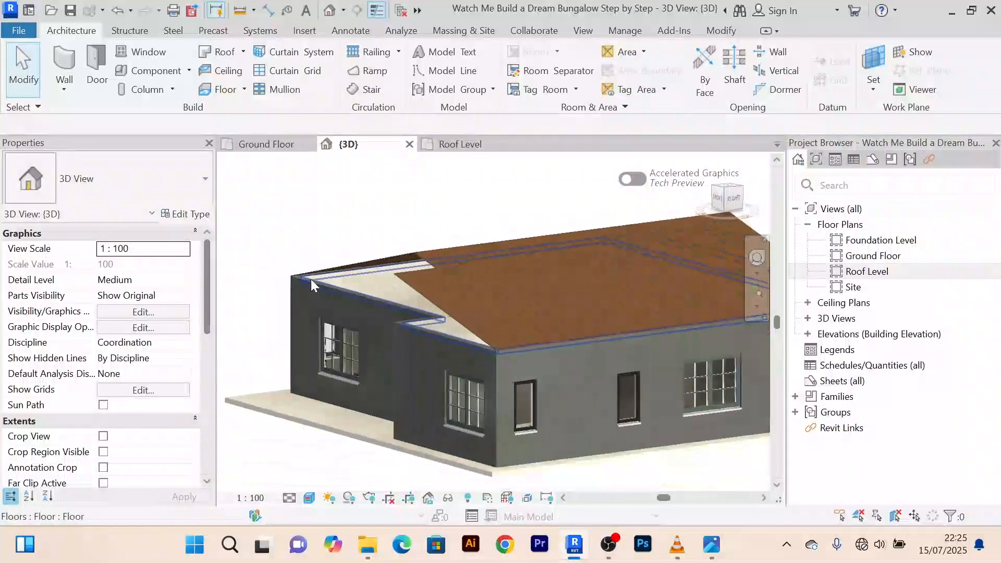
scroll(384, 309, up, 3)
scroll(368, 303, down, 1)
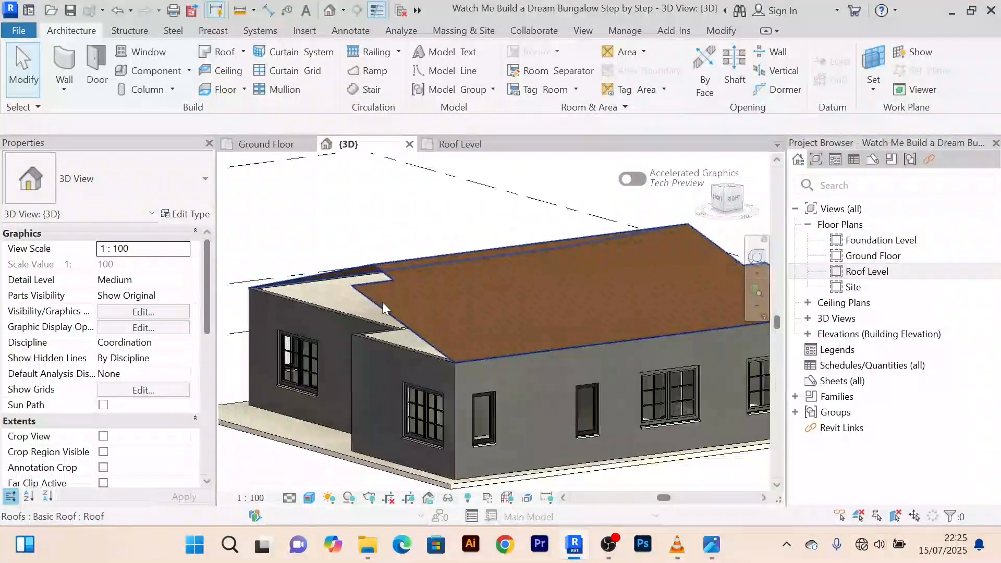
scroll(386, 292, up, 2)
scroll(396, 278, down, 2)
scroll(417, 279, up, 4)
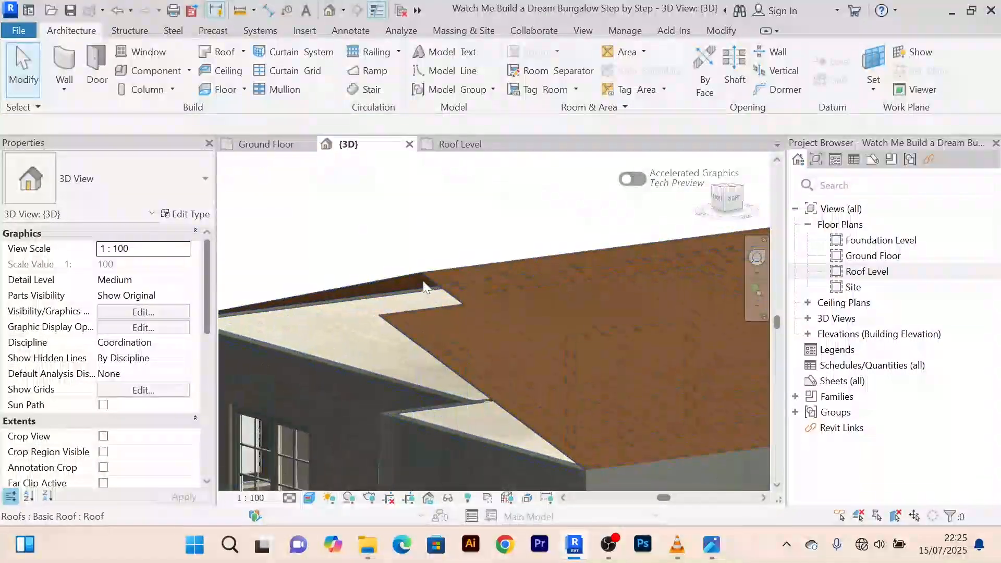
scroll(424, 283, down, 3)
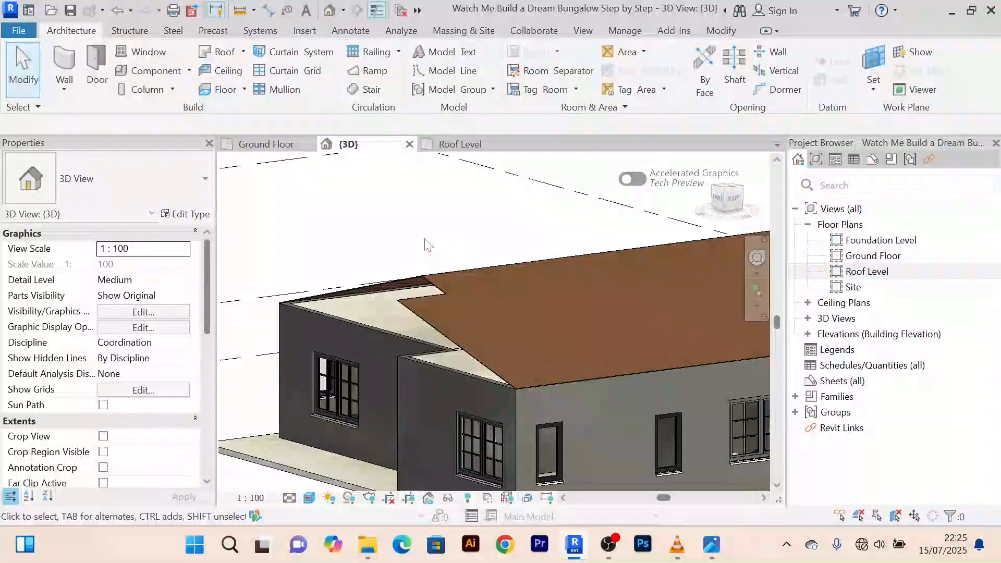
scroll(427, 245, down, 3)
shift+middle_drag(427, 243, 460, 265)
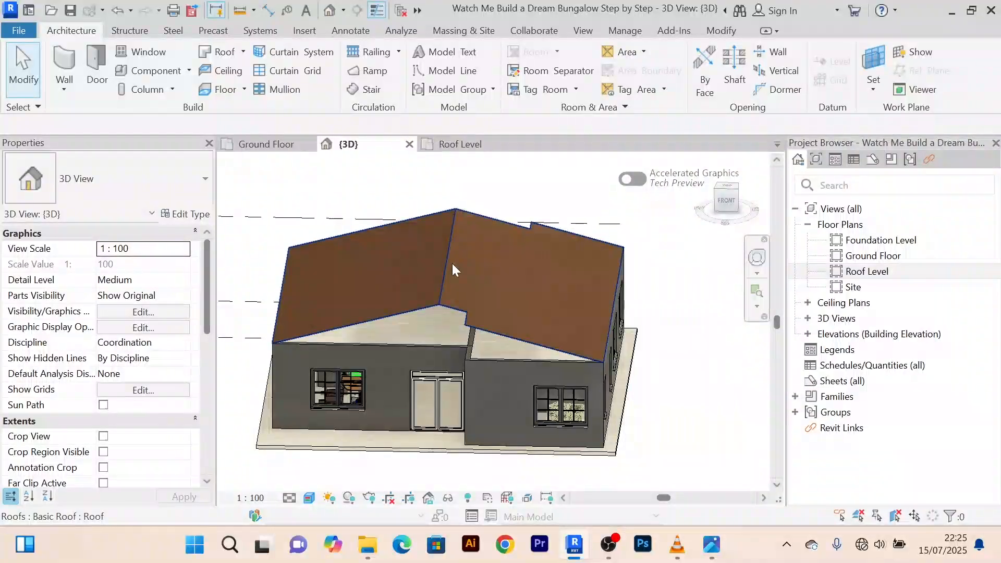
Set the 3D view's visual style to Shaded
click(311, 499)
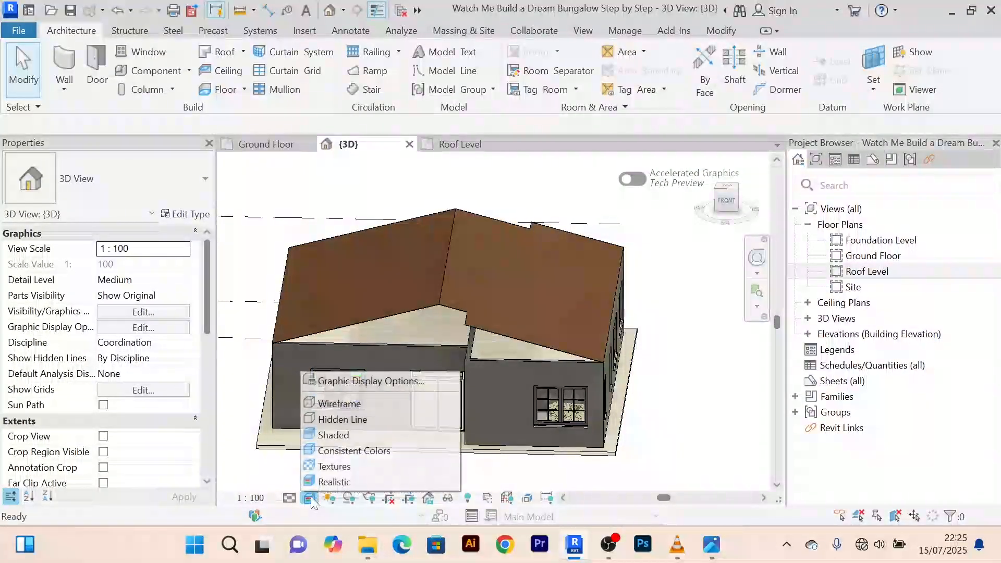
click(344, 436)
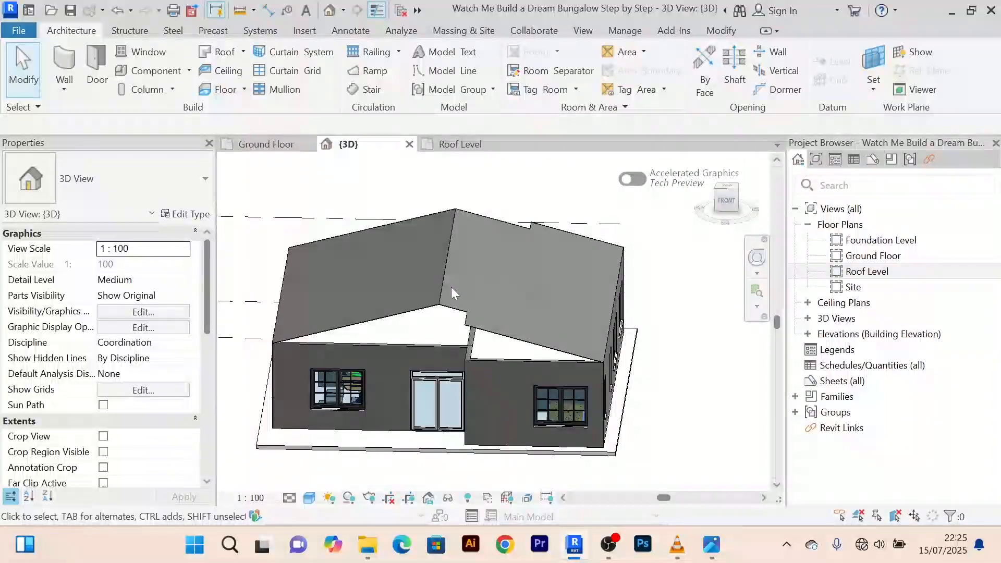
Reopen the roof's footprint for editing and show it in the Roof Level plan
click(446, 300)
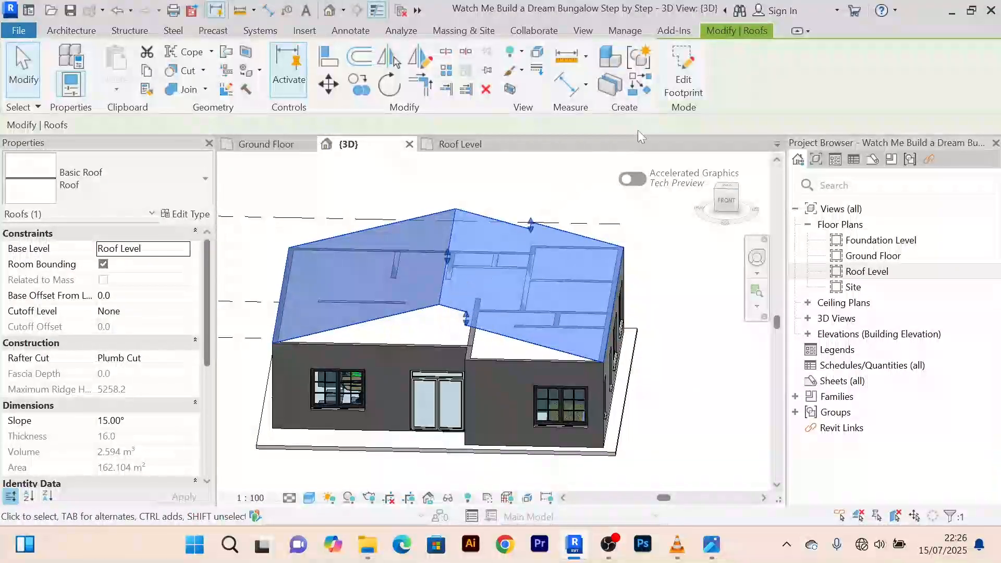
click(685, 76)
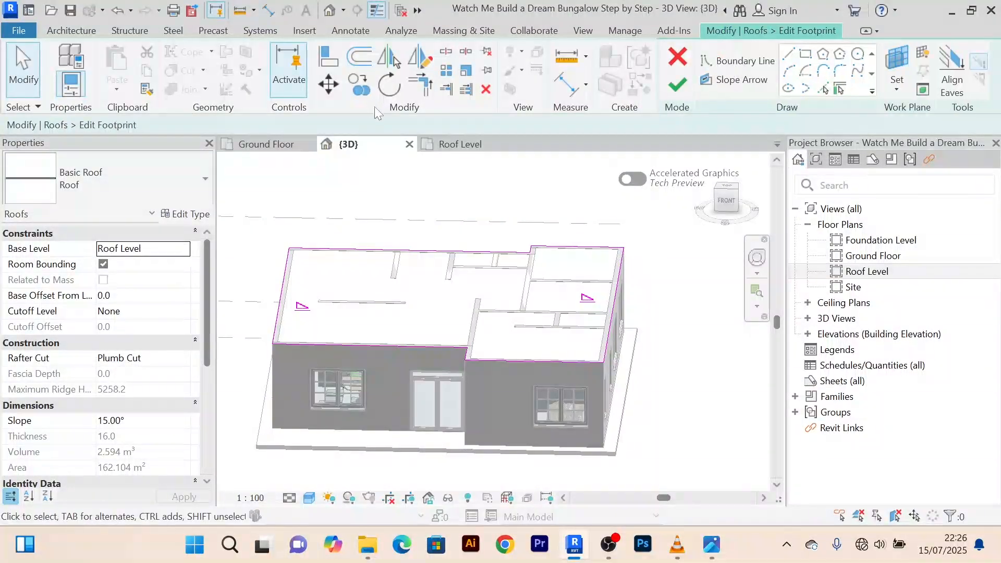
click(460, 144)
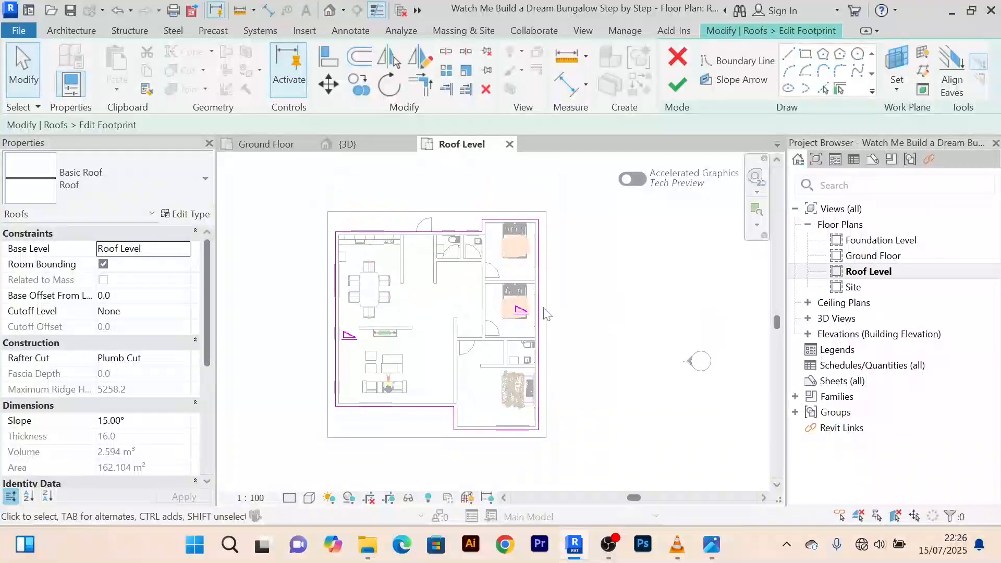
Use Pick Lines with Defines Slope on to add a roof boundary line along the freestanding wall between the dining and living areas
scroll(512, 293, up, 2)
scroll(490, 281, down, 3)
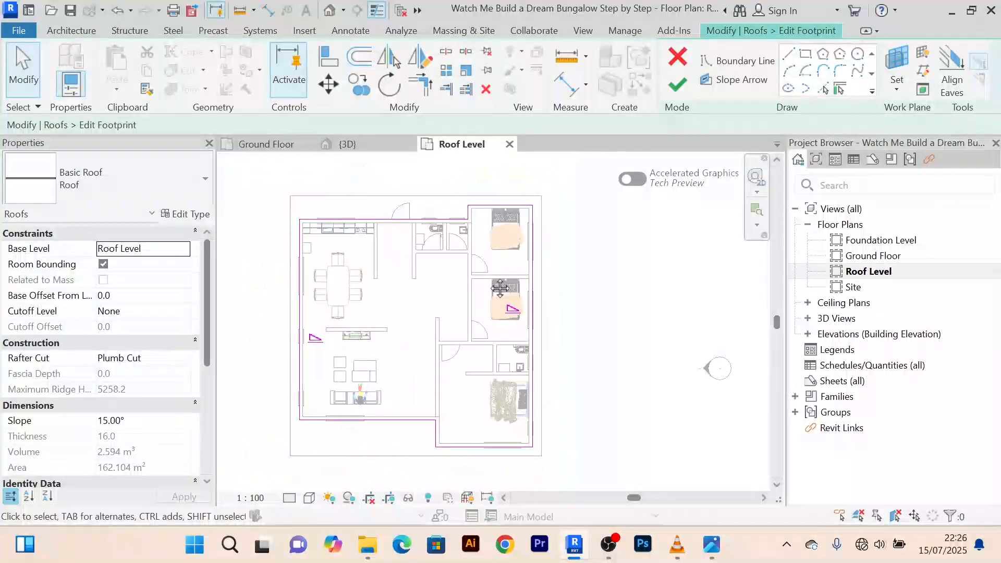
scroll(451, 296, up, 2)
middle_drag(452, 296, 448, 315)
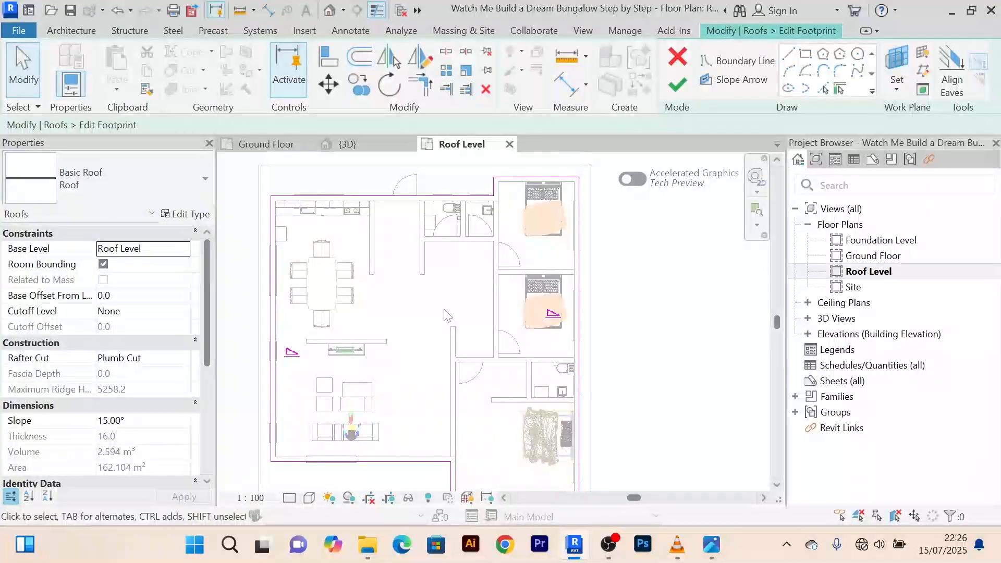
scroll(447, 315, down, 2)
scroll(452, 324, up, 3)
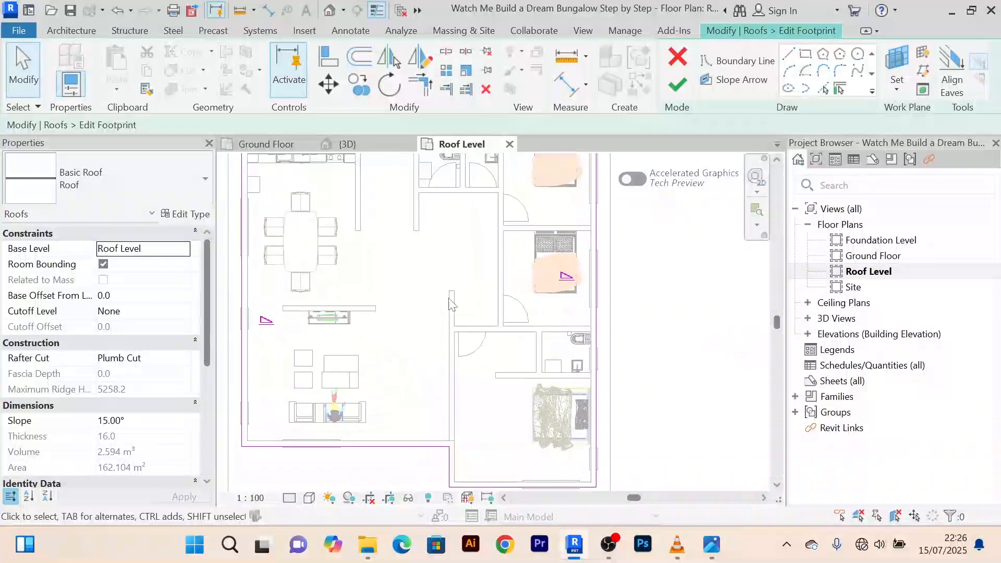
scroll(455, 306, down, 2)
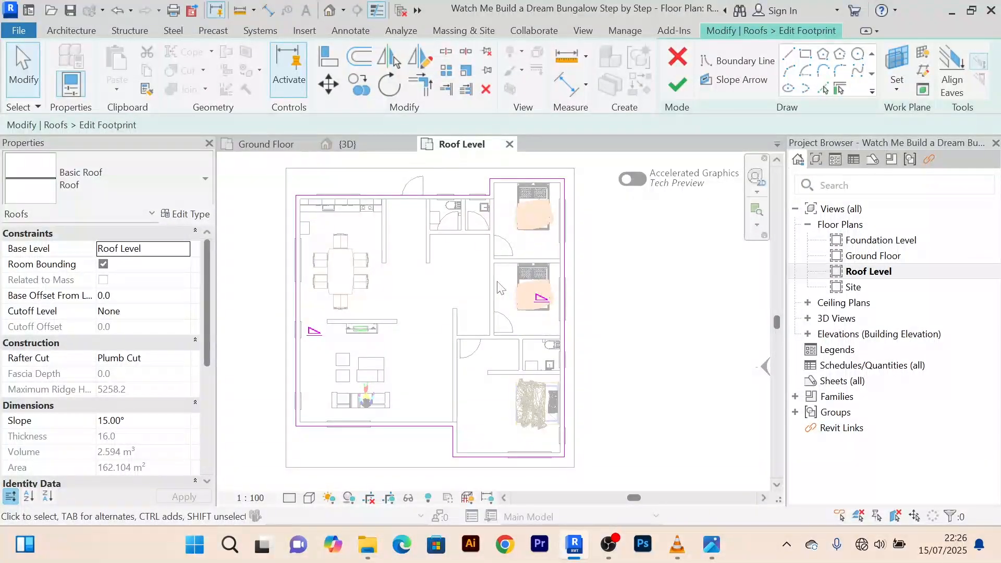
scroll(499, 288, up, 1)
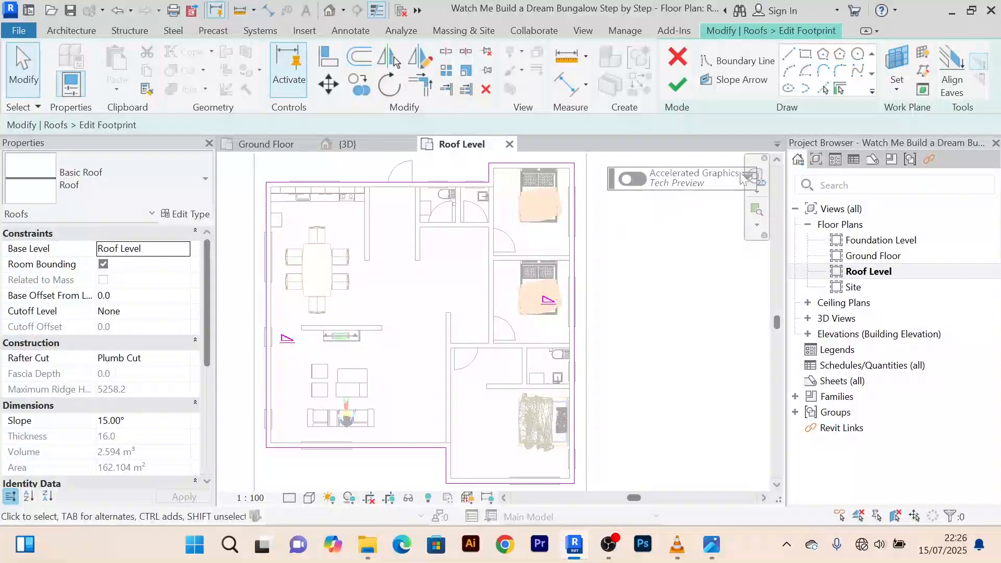
click(823, 88)
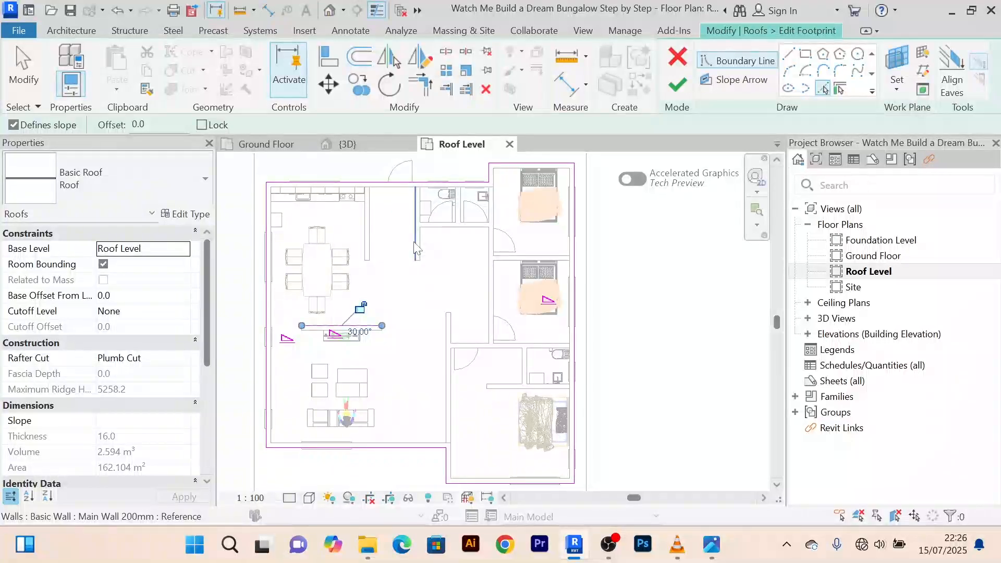
Pick roof boundary lines along the outer face of the lower bedroom's side wall and the wall separating it from the middle bedroom
click(450, 360)
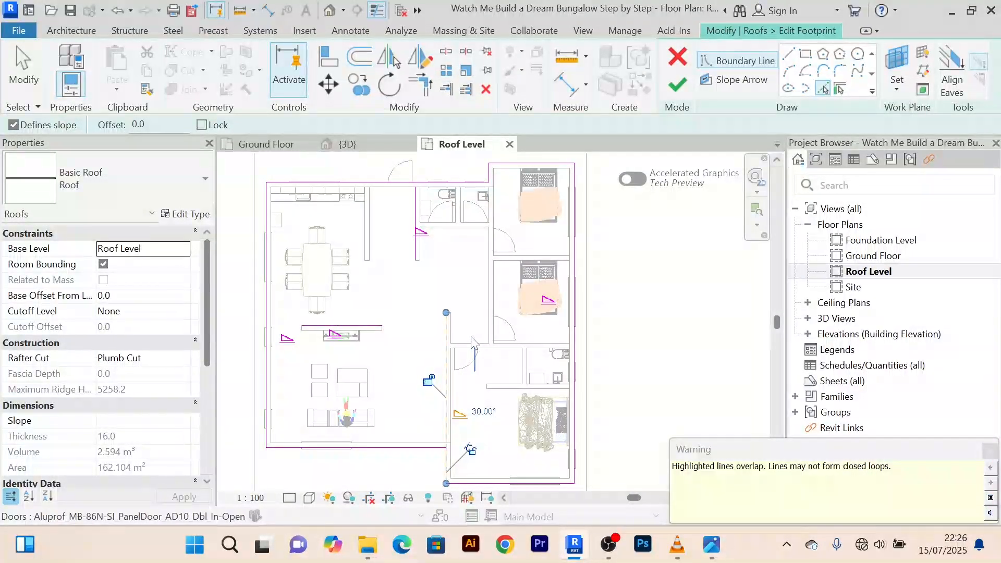
scroll(486, 340, up, 3)
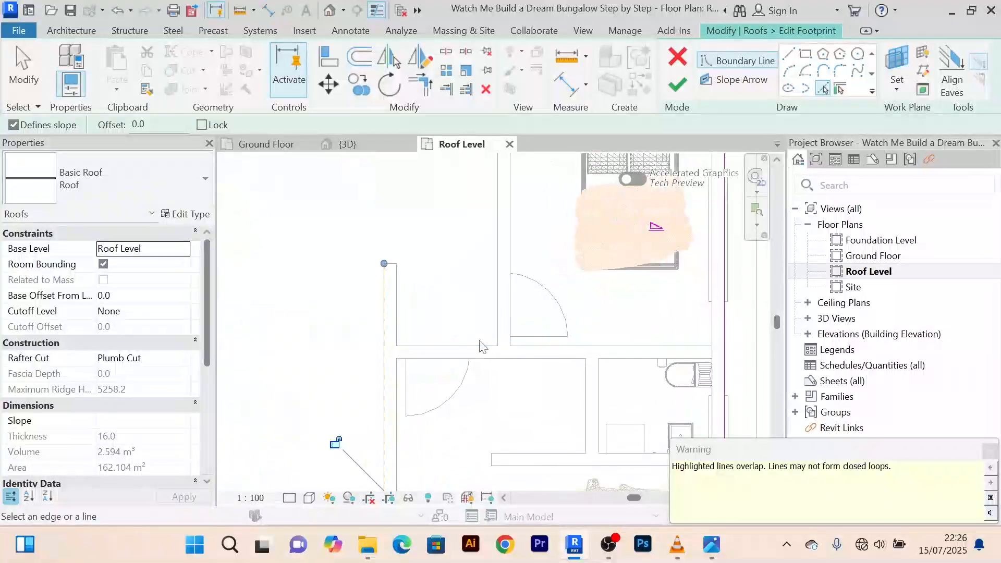
click(481, 341)
scroll(480, 335, down, 3)
scroll(481, 337, down, 3)
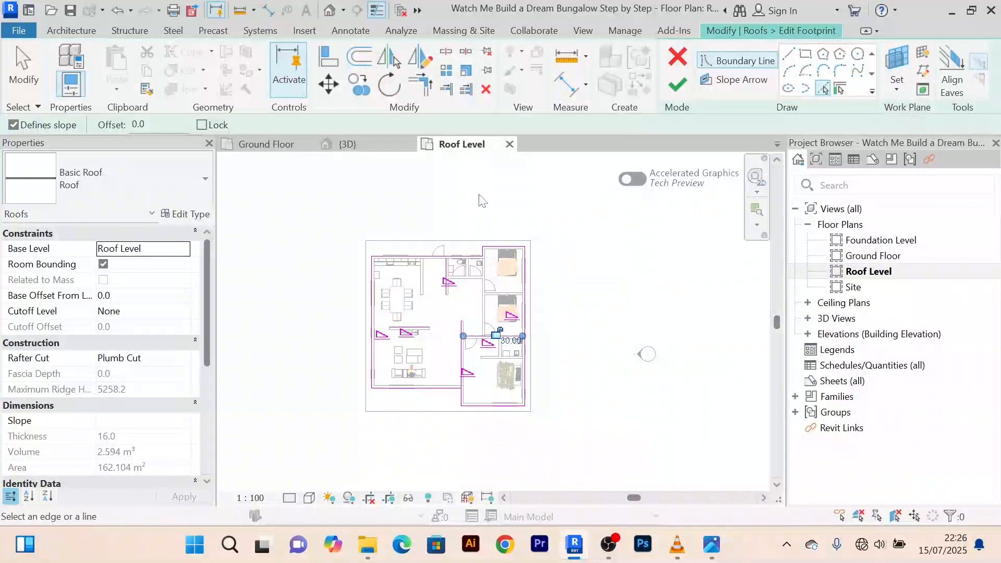
Split the outer side boundary lines beside the dining-living partition and near the wall between the middle and lower bedrooms
scroll(456, 225, up, 2)
scroll(470, 227, up, 1)
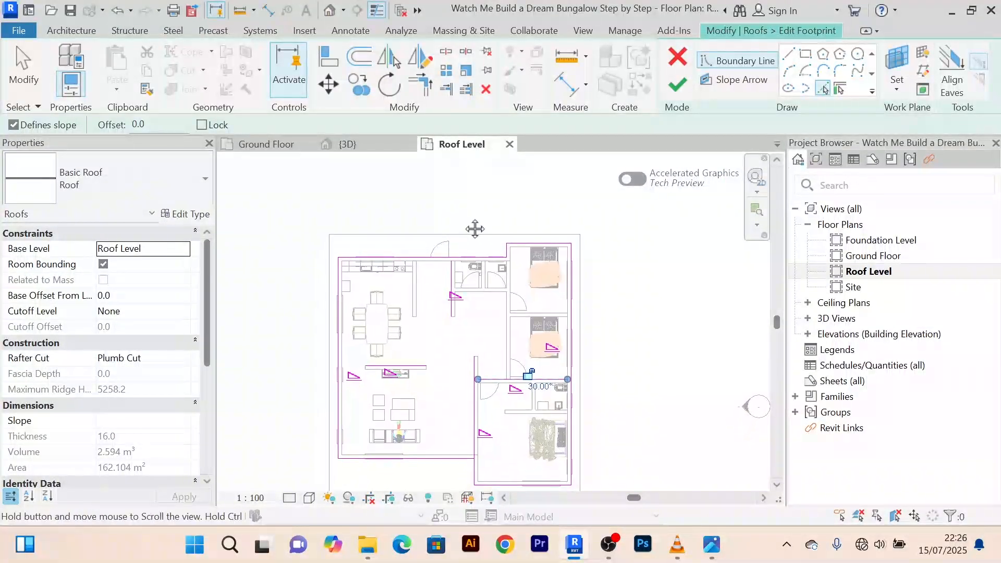
scroll(462, 223, up, 3)
scroll(464, 224, down, 3)
middle_drag(483, 225, 513, 184)
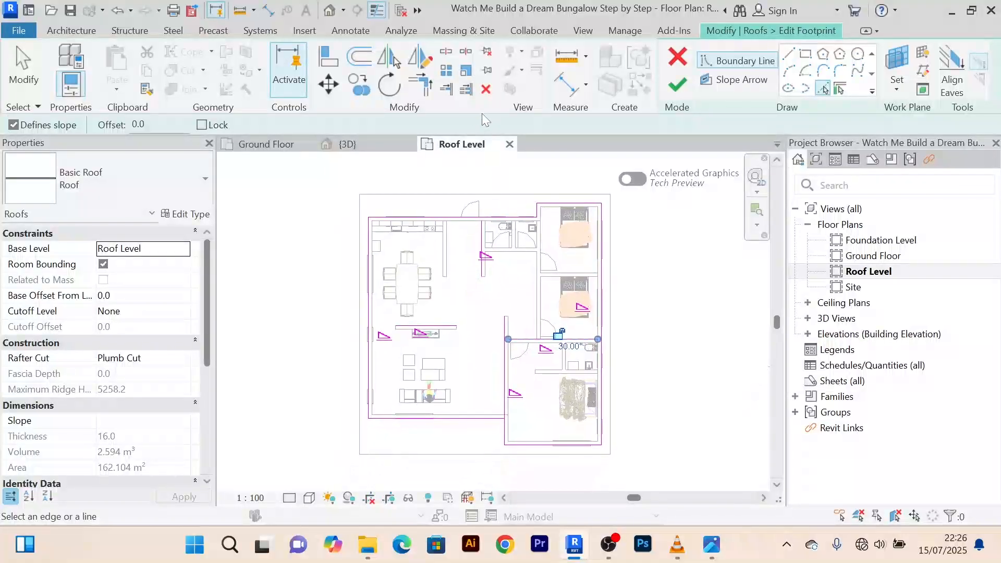
click(421, 86)
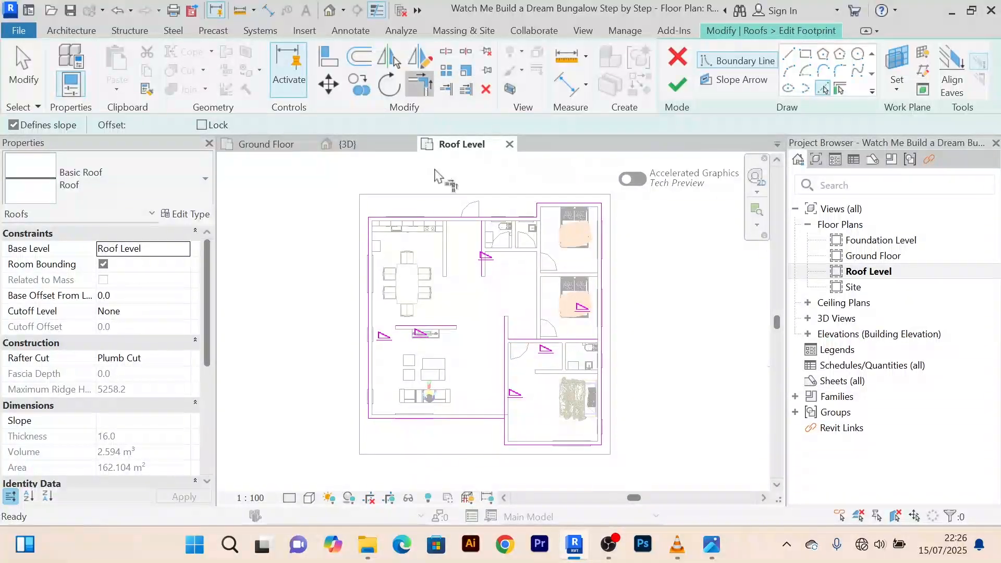
click(447, 52)
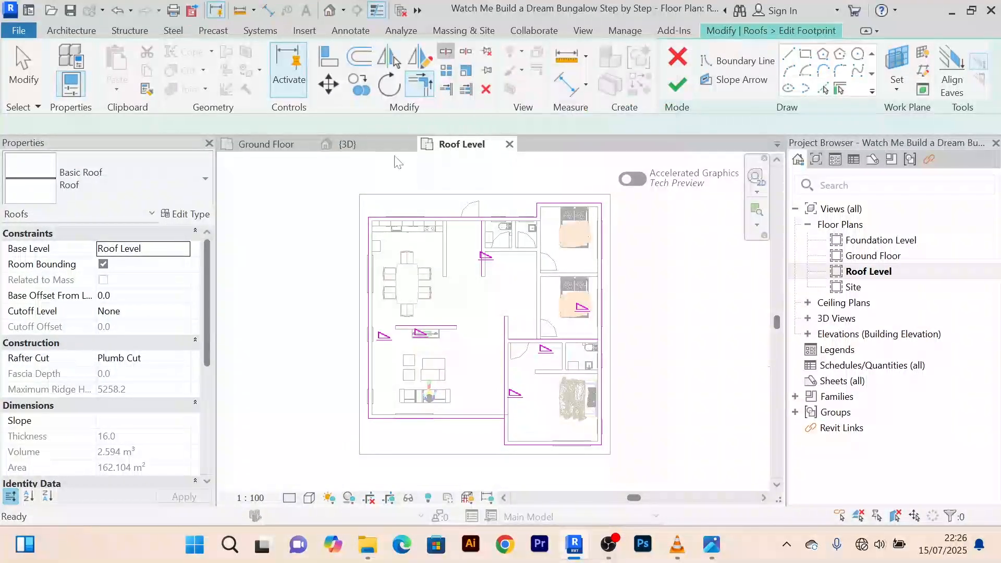
scroll(388, 317, up, 2)
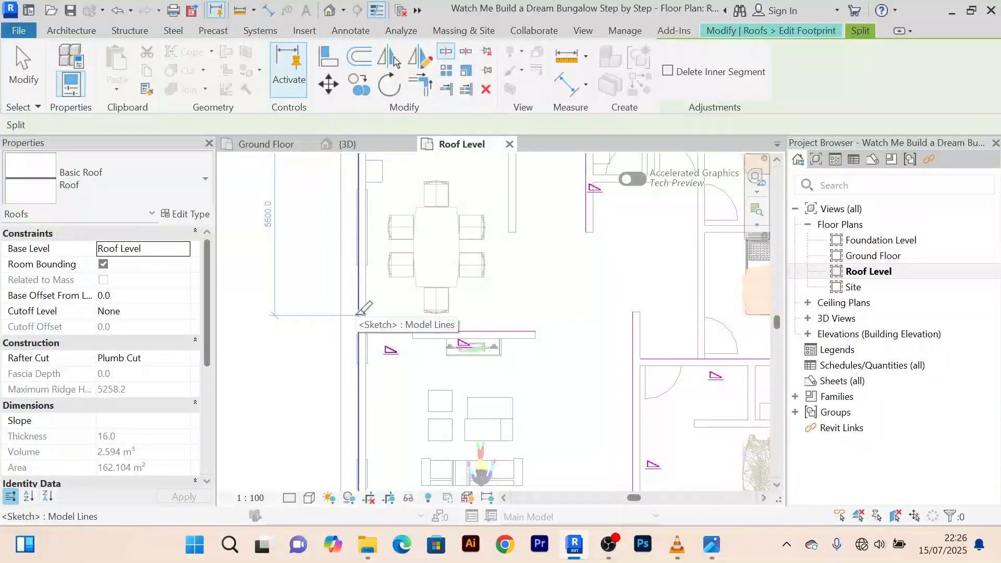
scroll(365, 312, down, 3)
scroll(527, 301, up, 3)
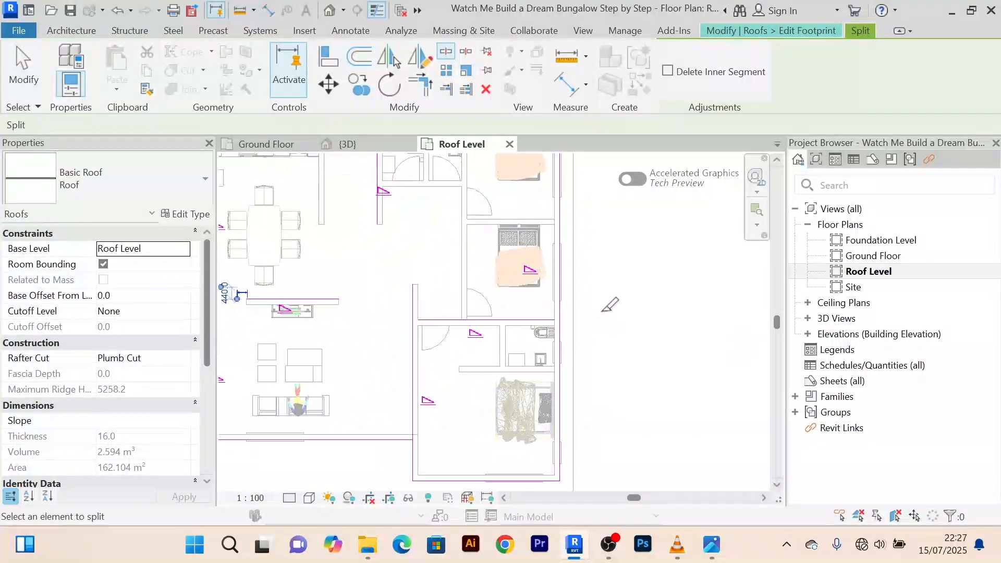
scroll(573, 299, down, 3)
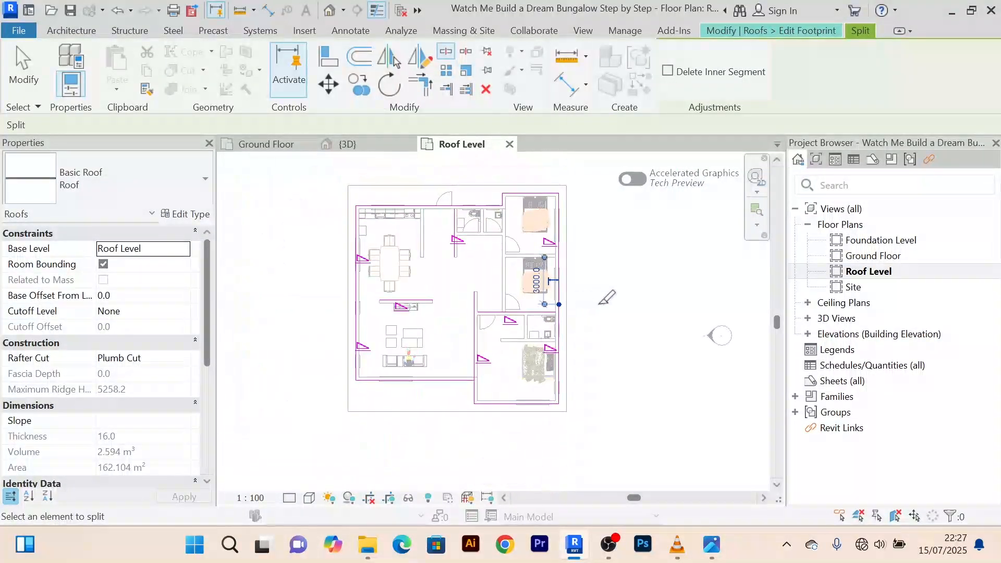
Trim the kitchen-dining boundary lines to corners, joining the partition line to the outer side line and the washroom wall line
click(425, 87)
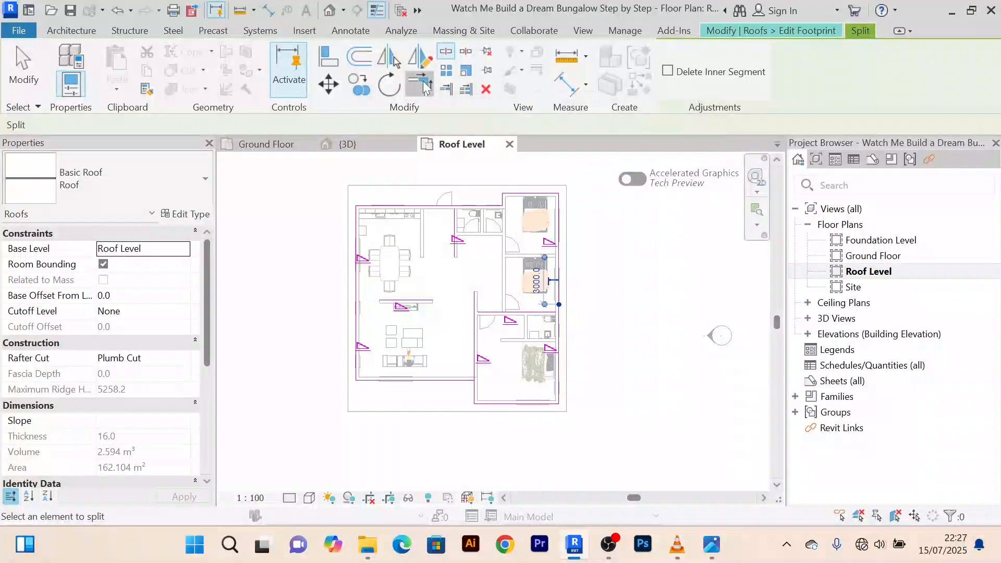
scroll(406, 322, up, 2)
click(335, 263)
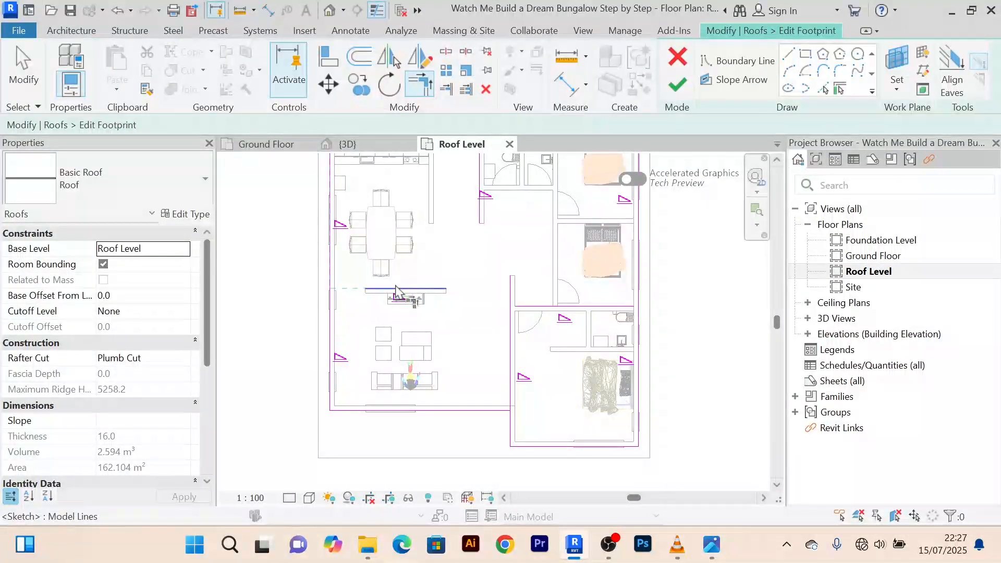
click(396, 290)
scroll(487, 272, up, 1)
middle_drag(489, 274, 481, 339)
click(471, 239)
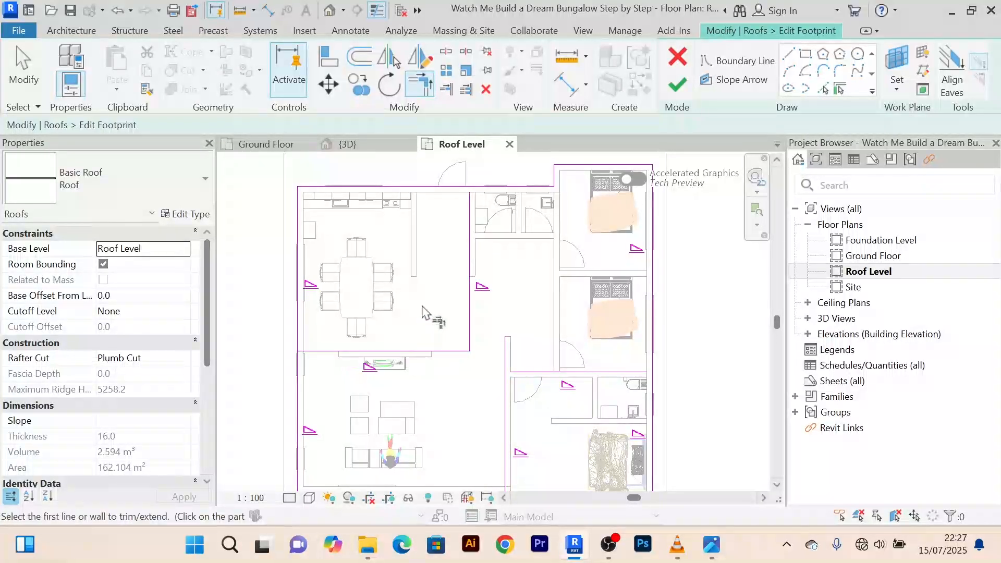
Pick a roof boundary line along the living-room face of the TV partition wall
scroll(436, 278, down, 3)
scroll(385, 340, up, 3)
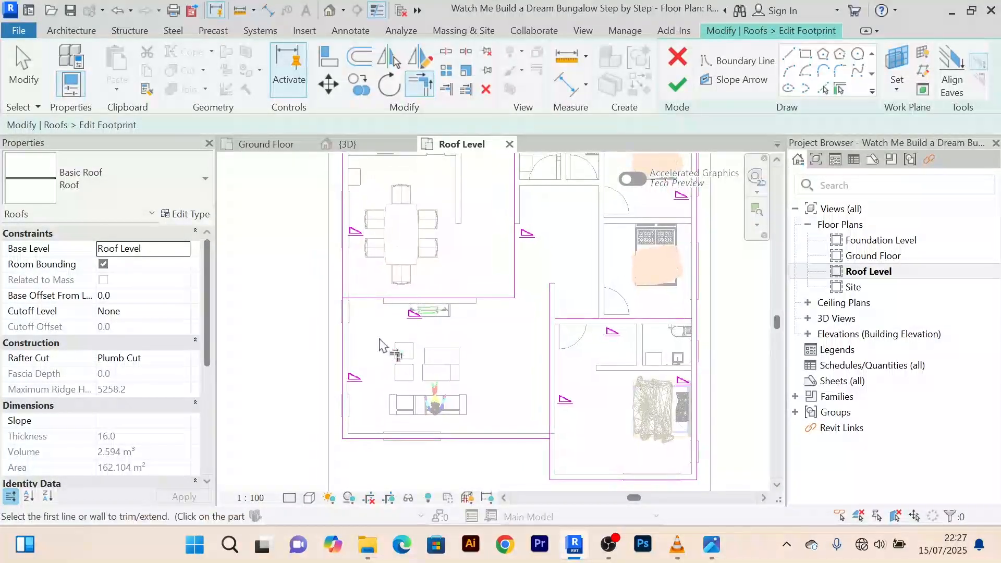
scroll(378, 328, up, 2)
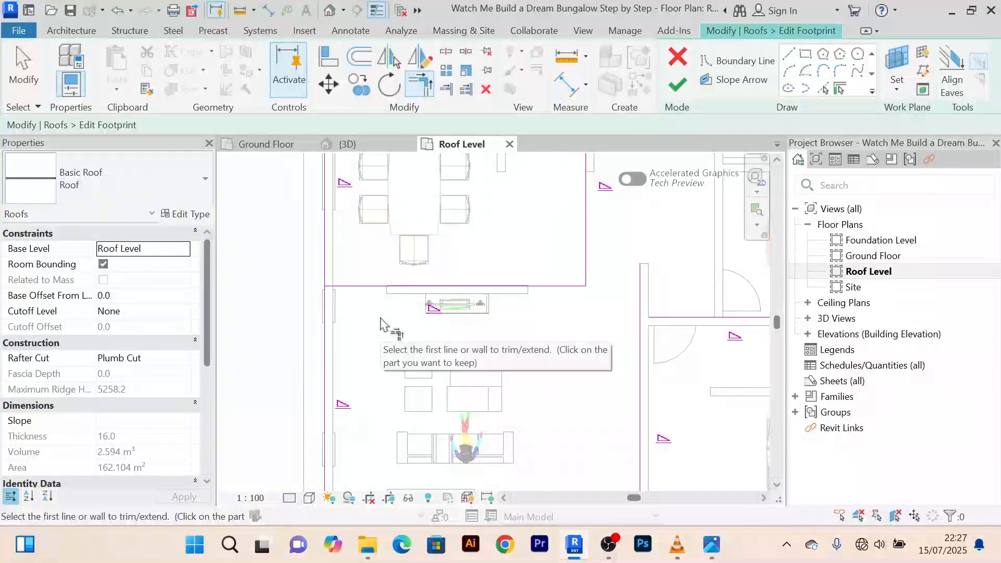
click(824, 90)
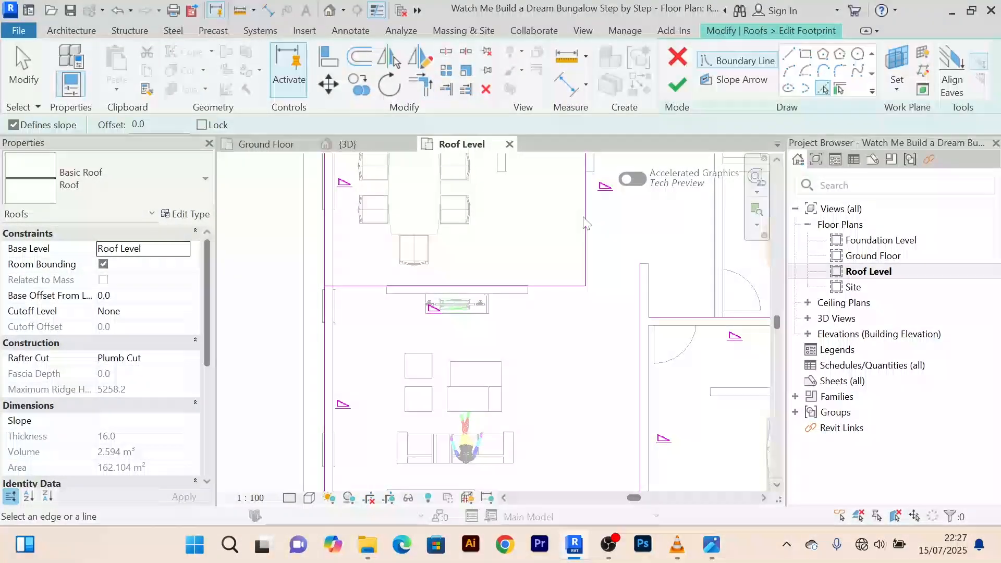
click(399, 295)
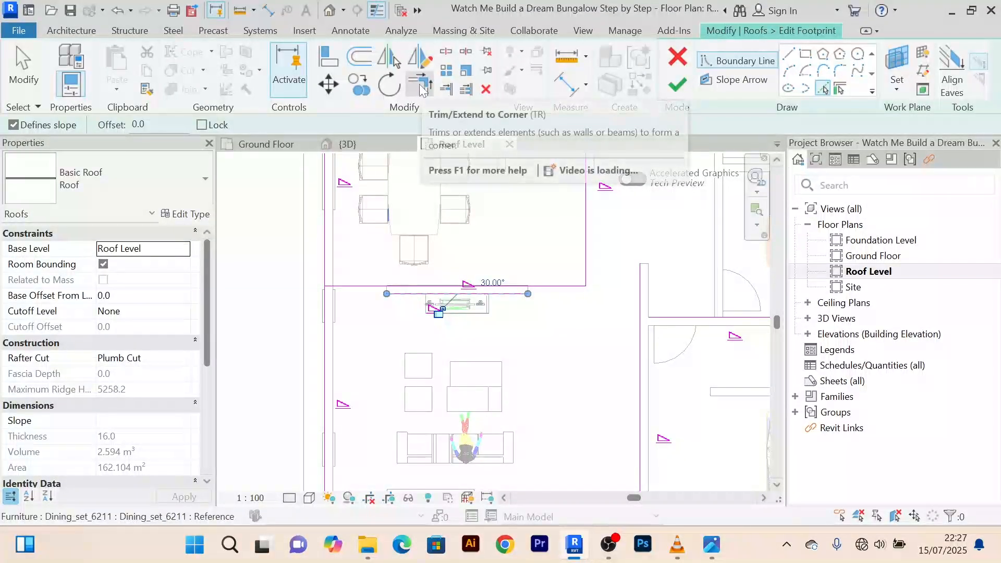
Trim the TV partition line to corners with the living room's outer side line and the lower bedroom's side wall line
click(419, 92)
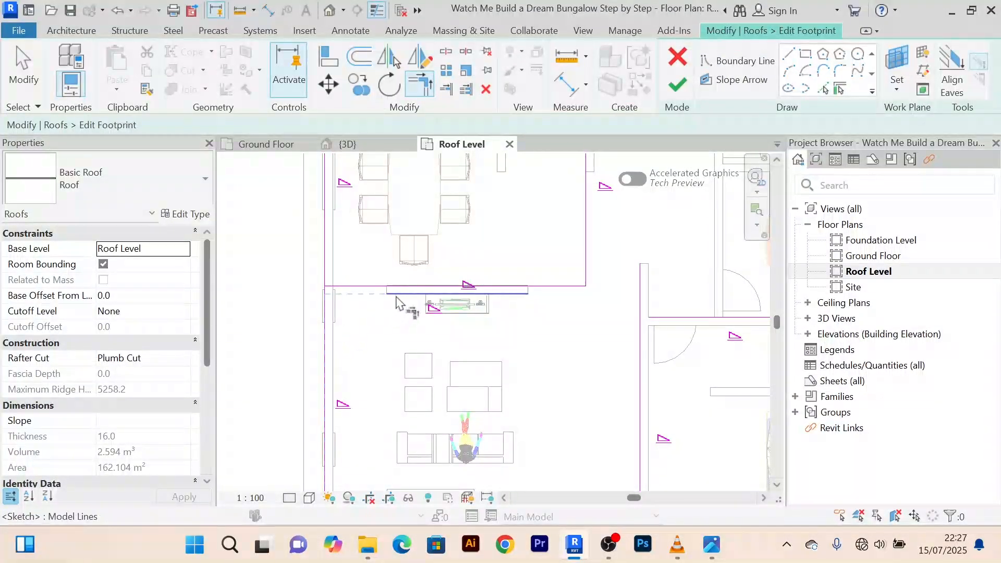
scroll(424, 324, down, 3)
scroll(486, 321, up, 1)
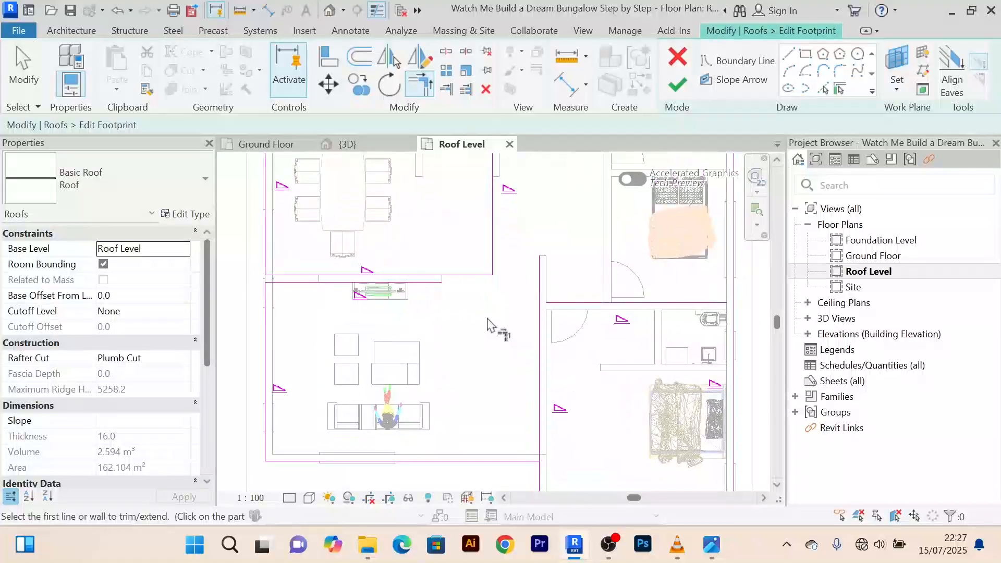
scroll(488, 319, down, 1)
middle_drag(488, 318, 488, 302)
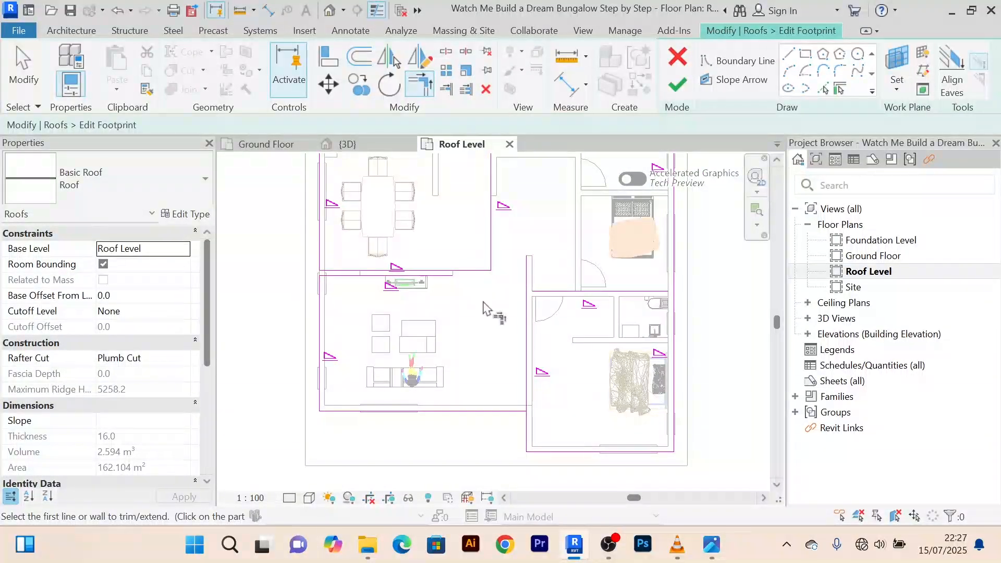
scroll(486, 312, up, 2)
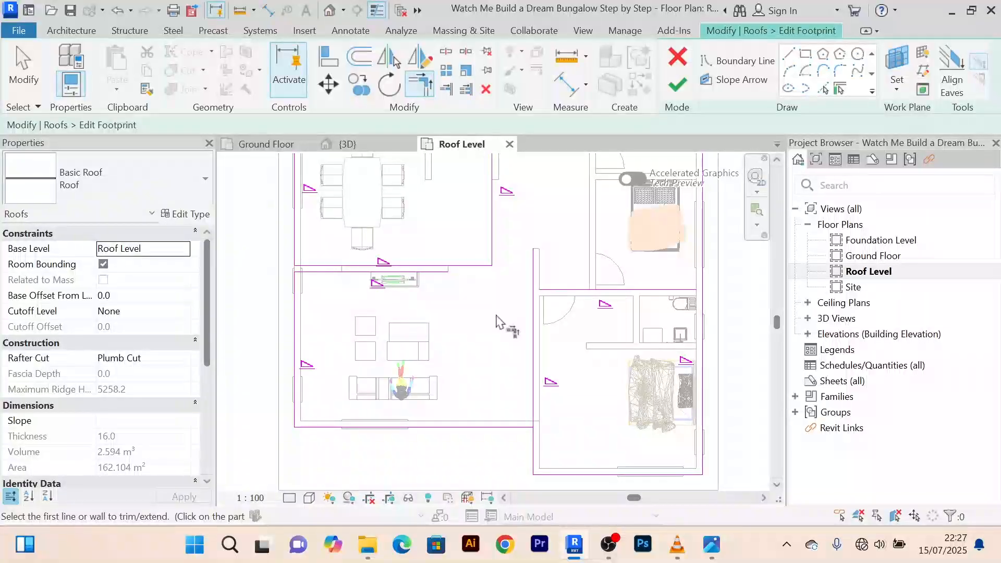
middle_drag(496, 322, 440, 332)
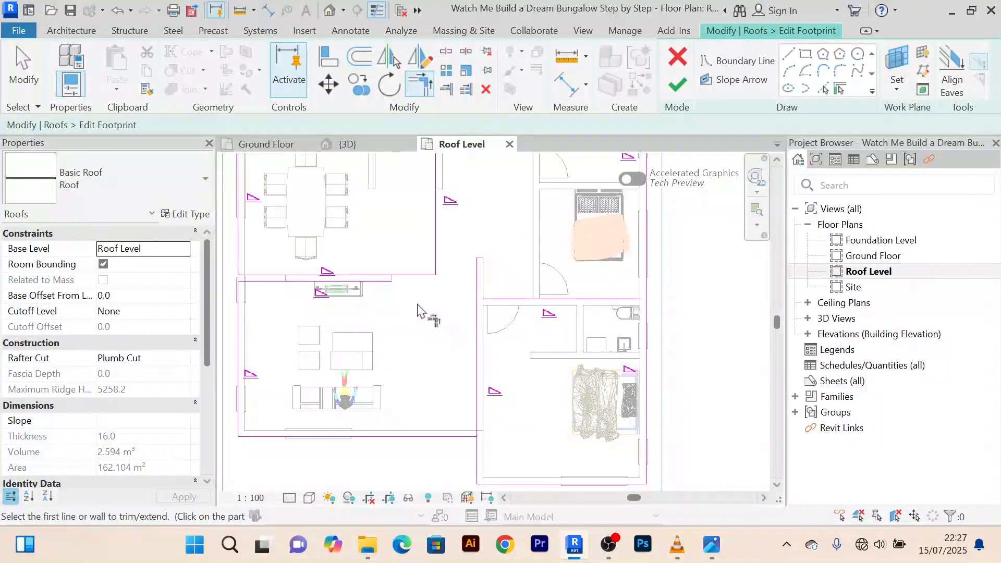
click(478, 329)
click(393, 295)
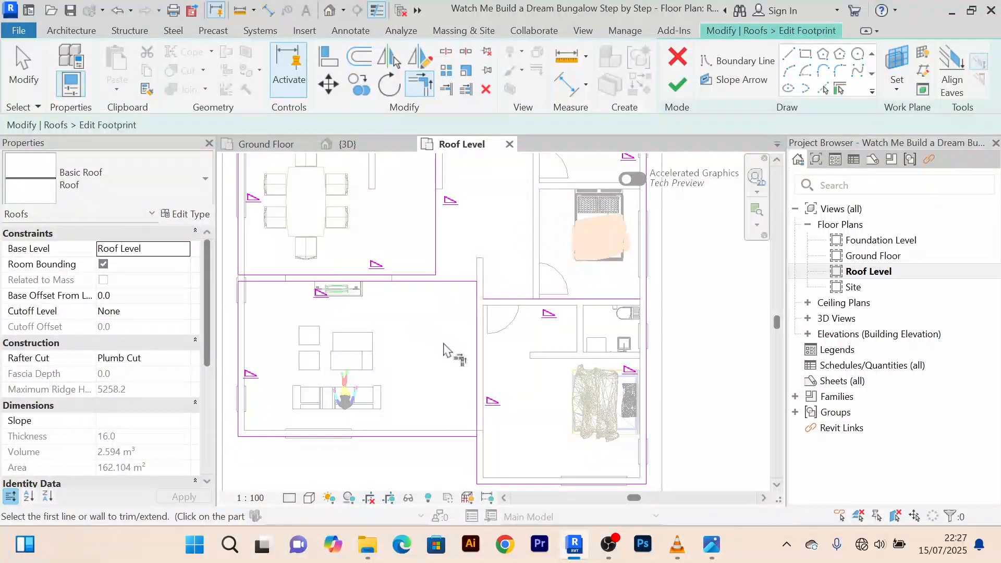
Trim the living room's front boundary line to a corner with the lower bedroom's side wall line
scroll(444, 346, down, 1)
middle_drag(455, 381, 450, 333)
scroll(460, 360, up, 2)
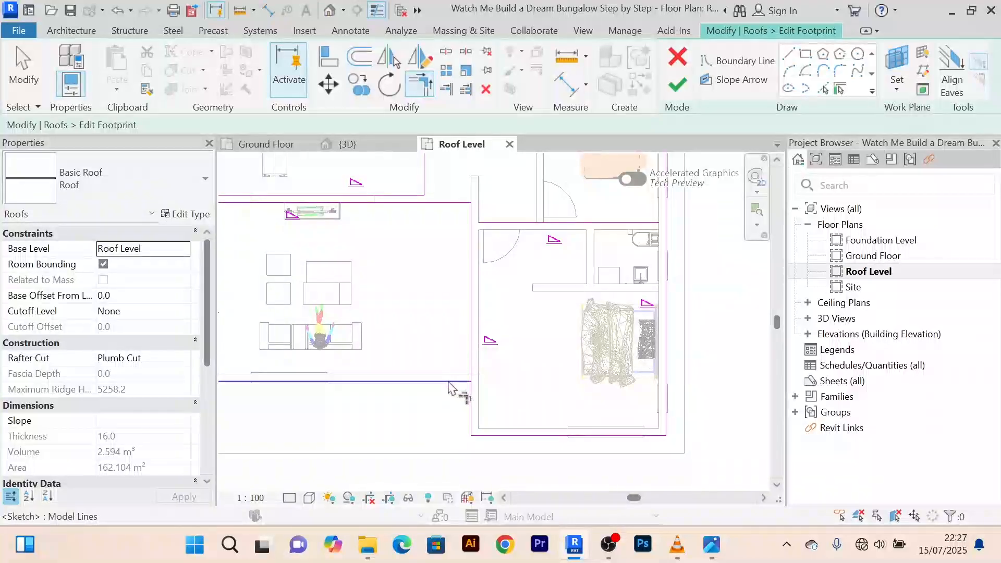
click(472, 323)
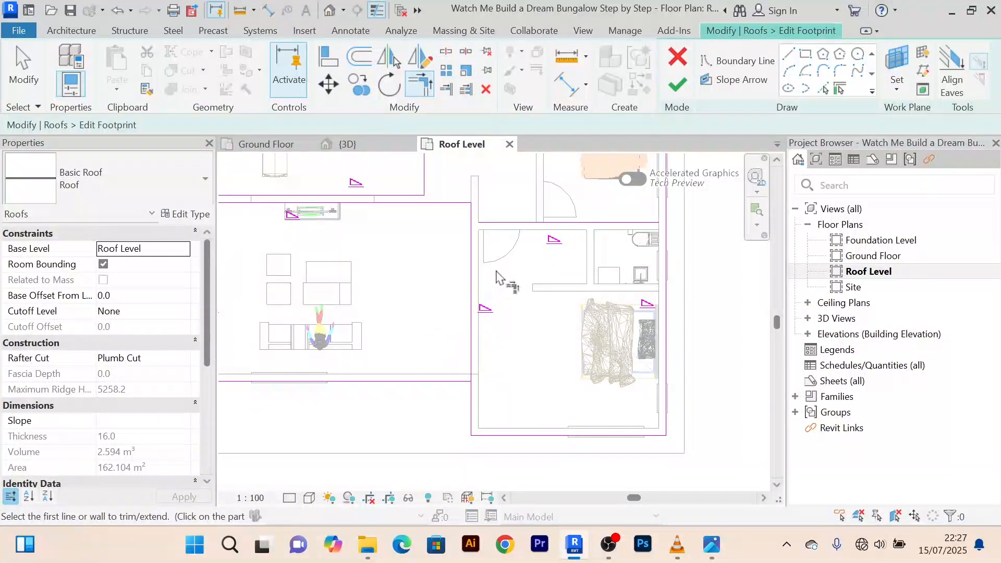
scroll(498, 278, down, 2)
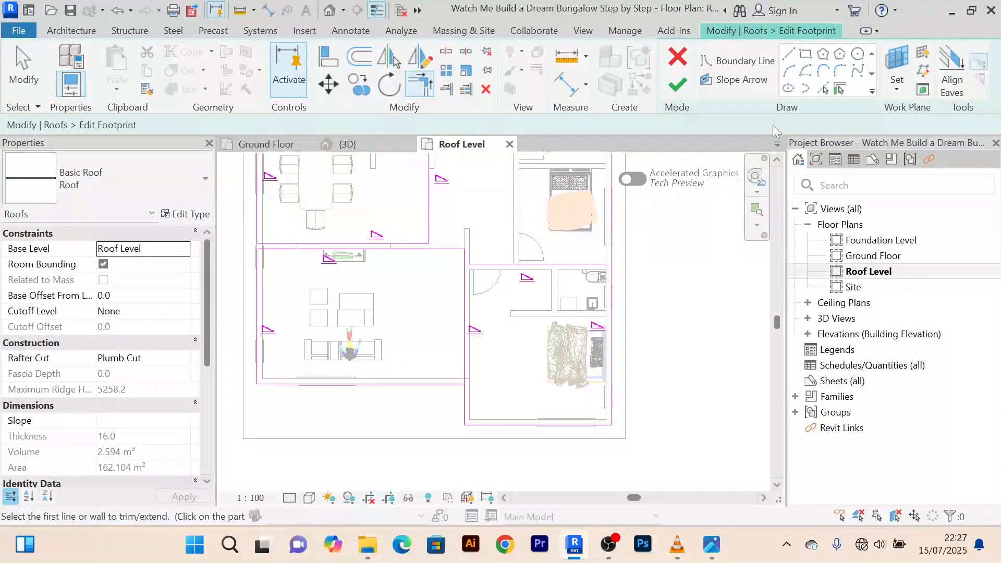
Pick a roof boundary line along the inner face of the lower bedroom's side wall
click(827, 89)
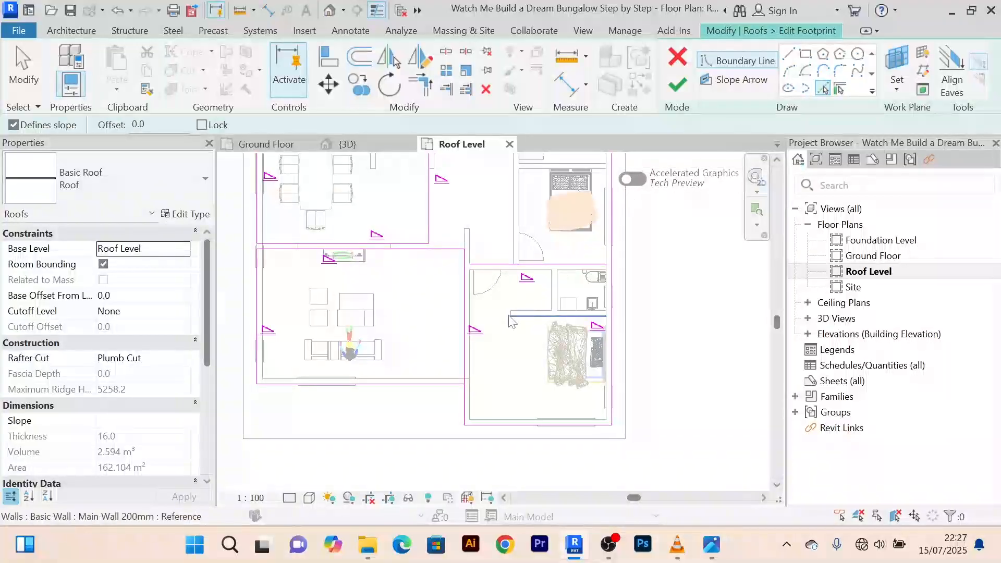
scroll(490, 312, up, 3)
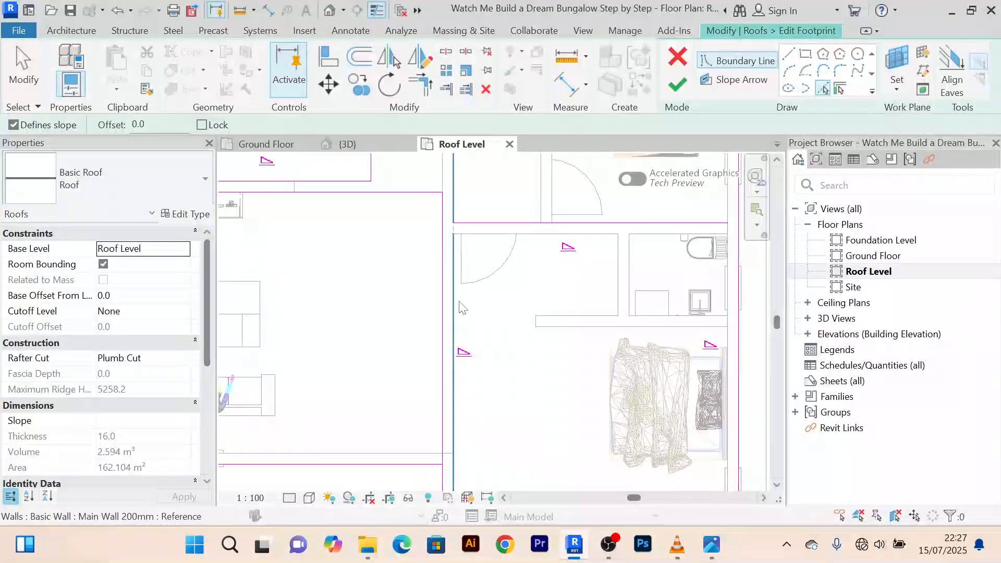
scroll(515, 296, down, 3)
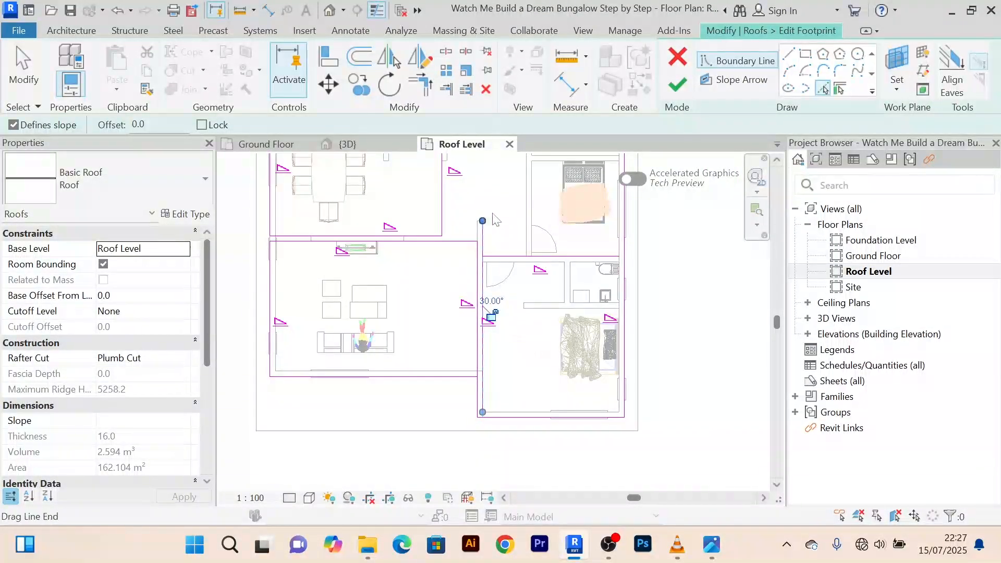
Trim the bedroom's inner side wall line to corners with its front boundary line and the line along the middle bedroom wall
click(426, 92)
click(478, 287)
scroll(519, 413, up, 2)
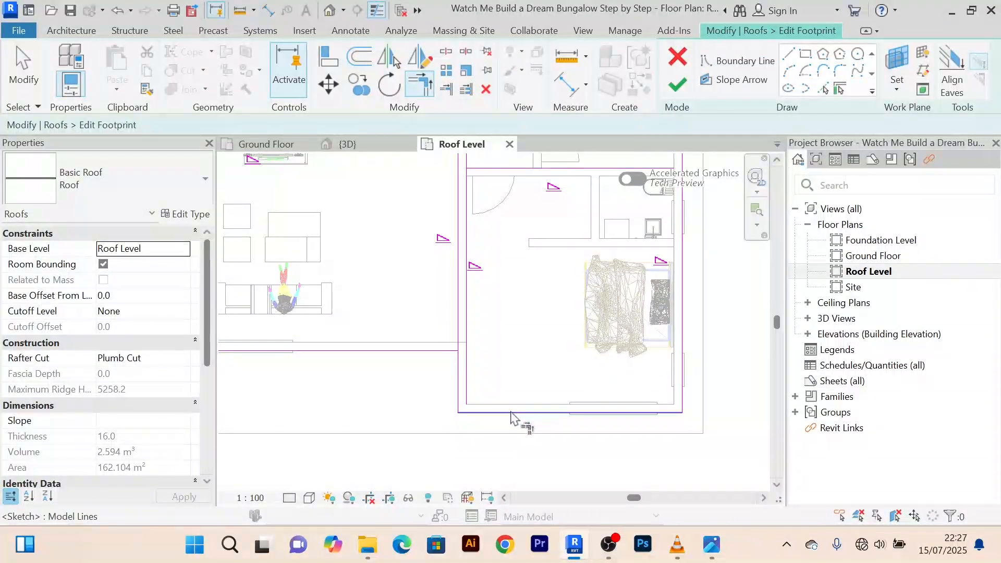
click(475, 386)
middle_drag(555, 361, 561, 450)
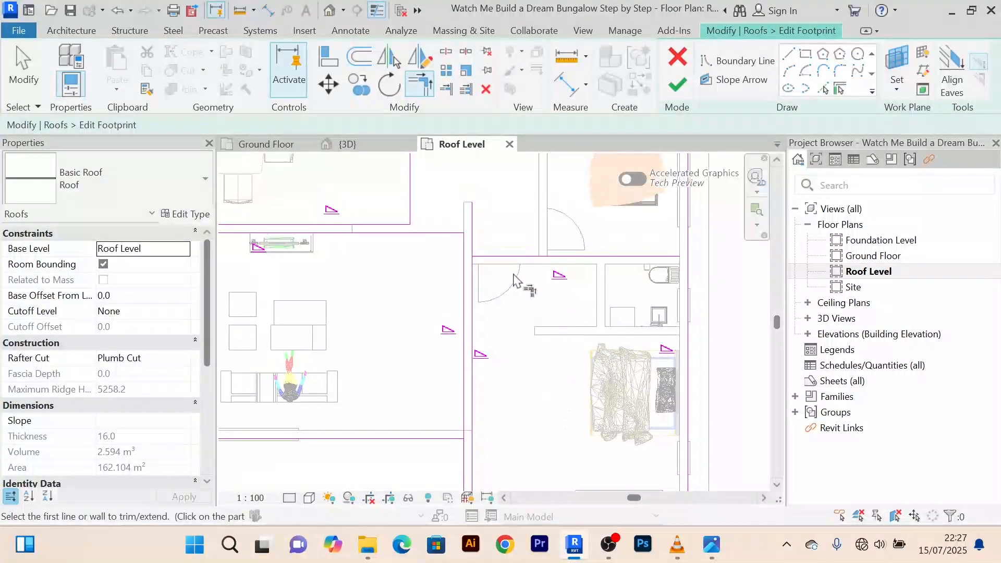
click(474, 286)
scroll(509, 301, down, 2)
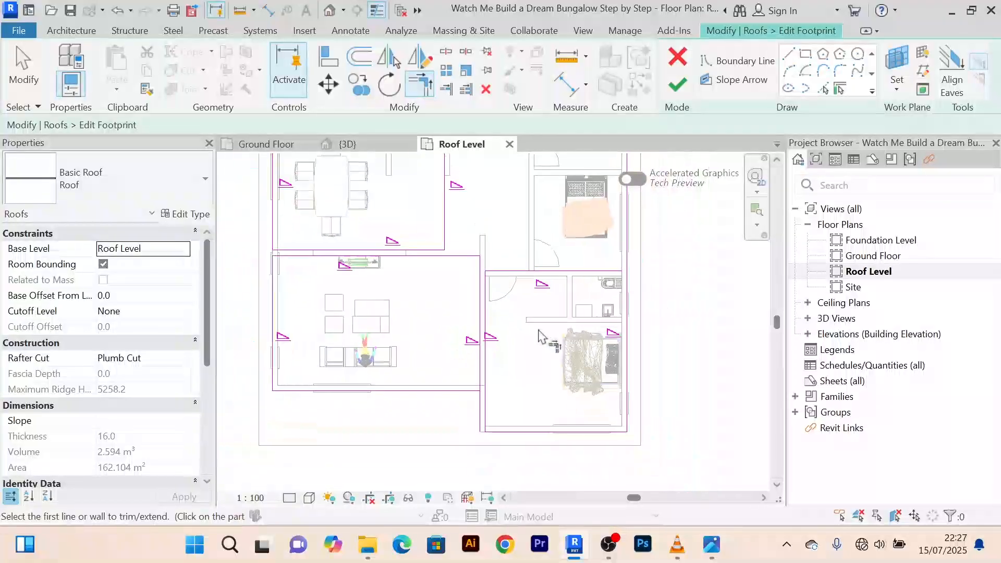
Leave the trim command and delete the leftover boundary segment beside the lower bedroom, below the living room's corner
middle_drag(539, 332, 544, 310)
scroll(491, 360, up, 4)
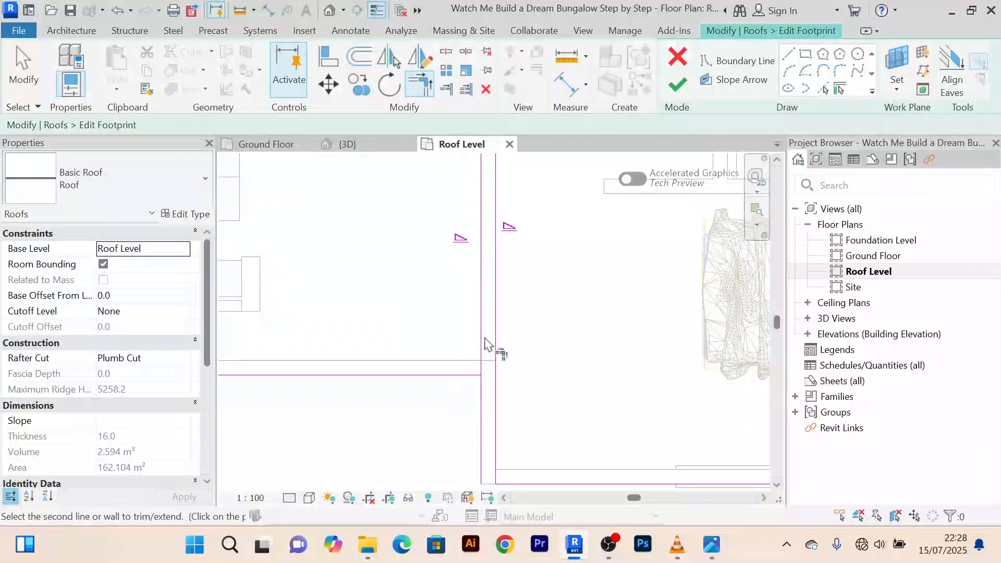
right_click(554, 309)
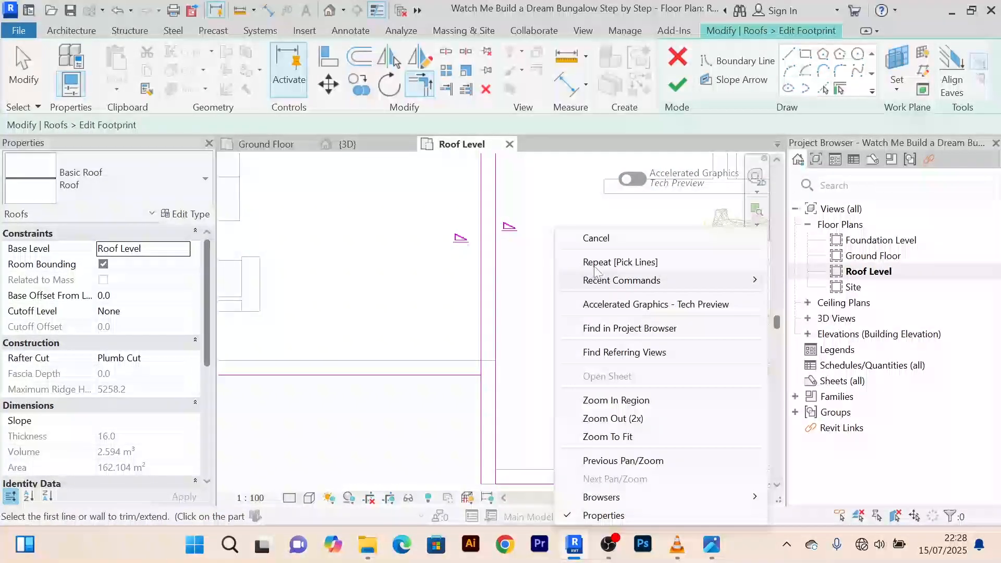
click(588, 237)
click(487, 431)
key(Escape)
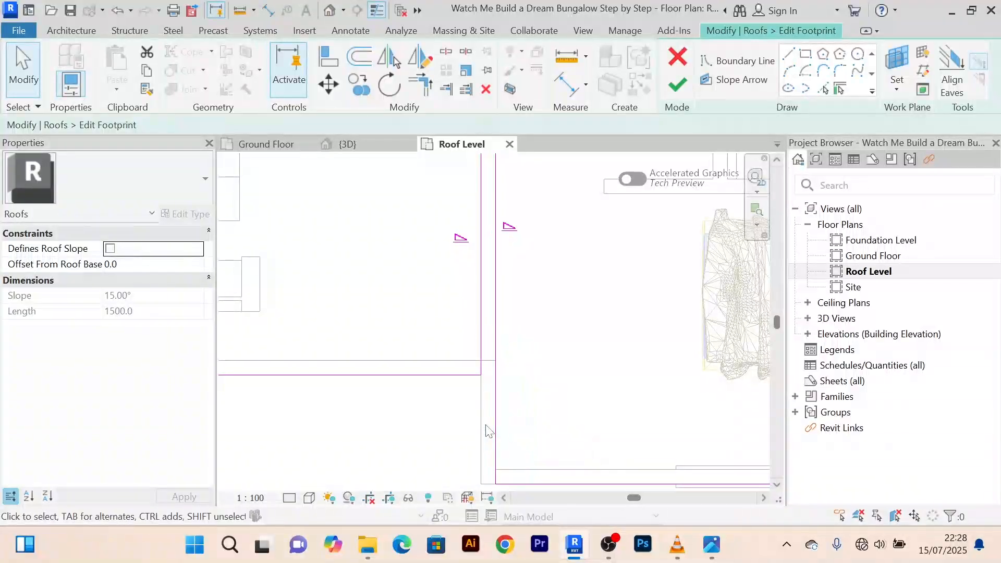
Examine the roof boundary loops around the kitchen-dining, living room and bedroom zones to find which corners still need closing
scroll(500, 427, down, 2)
scroll(497, 423, down, 1)
scroll(515, 359, down, 4)
middle_drag(515, 359, 511, 395)
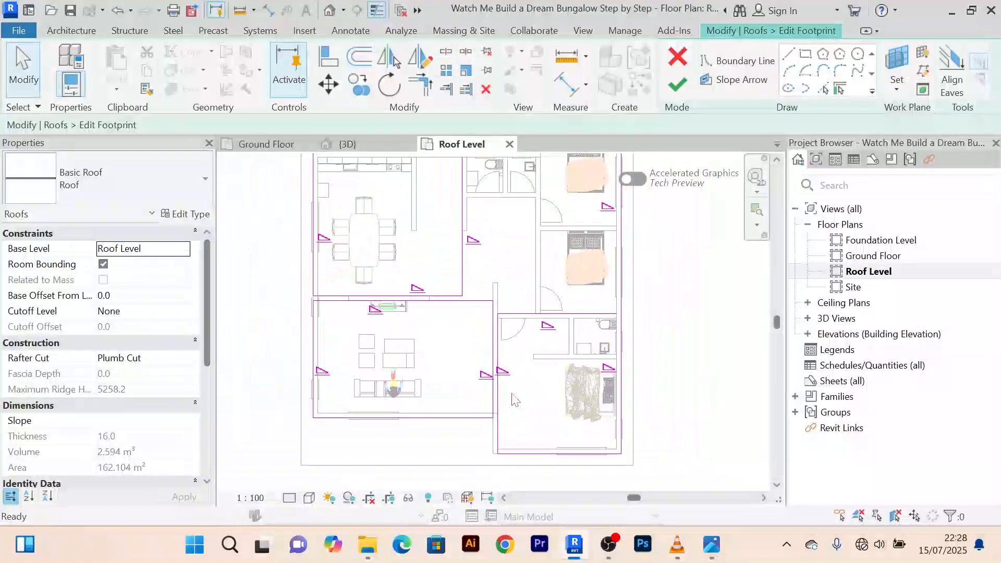
scroll(512, 395, up, 3)
middle_drag(575, 352, 520, 400)
scroll(653, 344, down, 1)
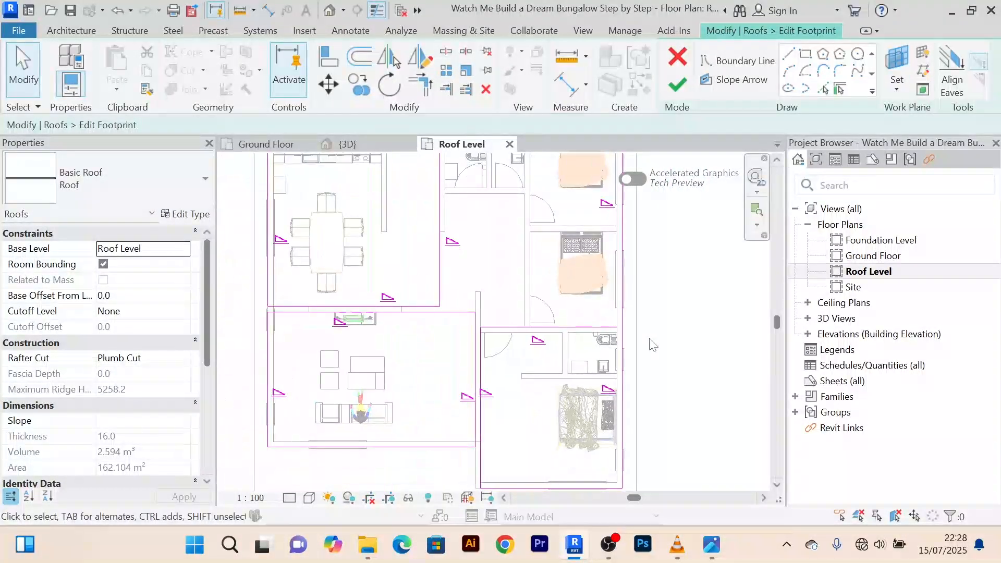
middle_drag(650, 340, 613, 364)
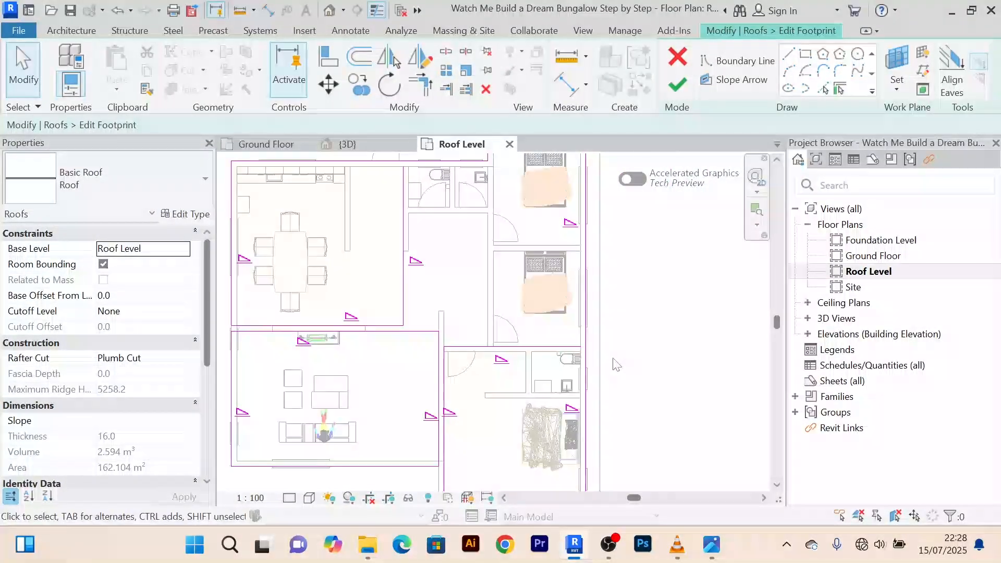
click(432, 88)
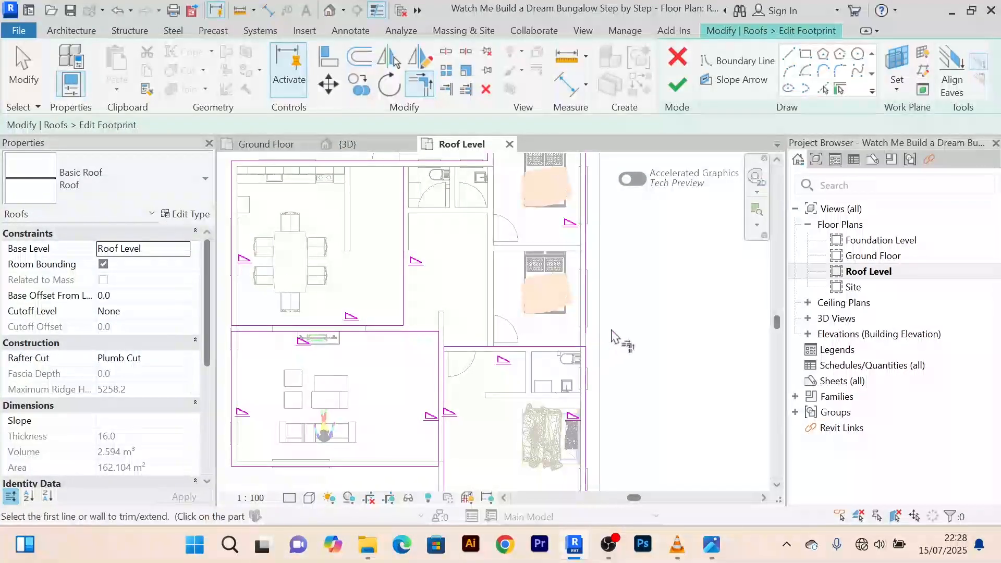
scroll(616, 336, down, 2)
scroll(576, 355, up, 2)
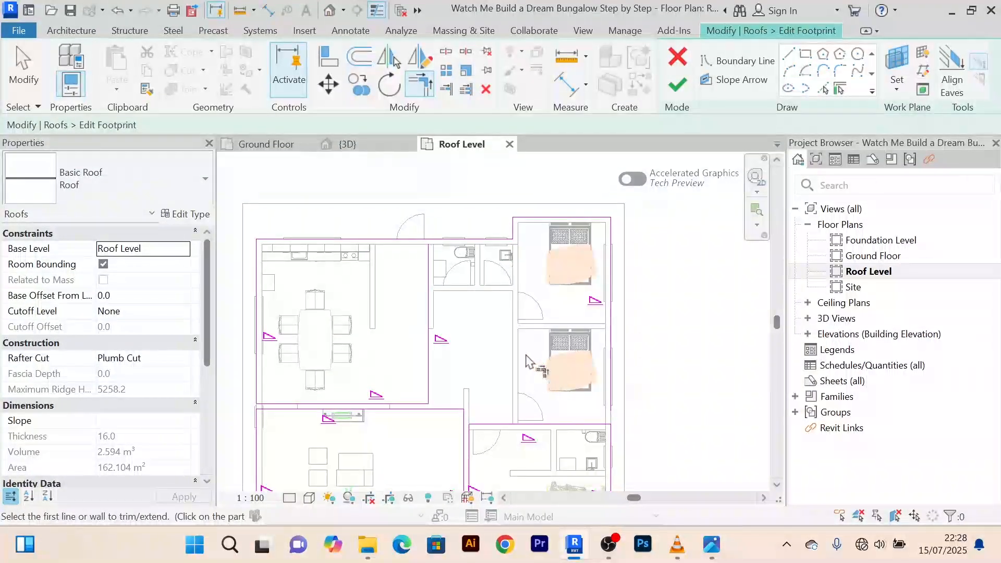
scroll(433, 234, up, 2)
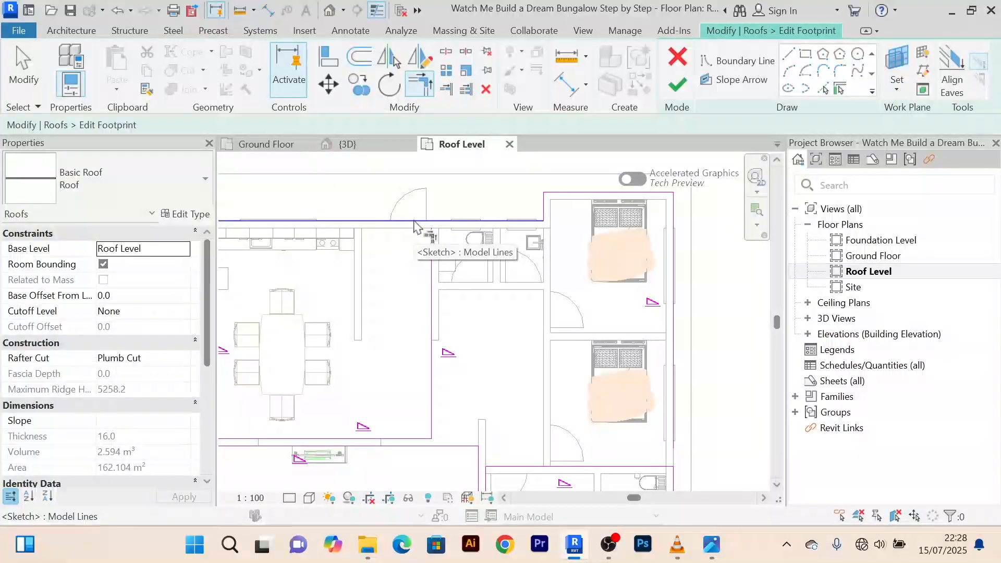
scroll(470, 292, down, 3)
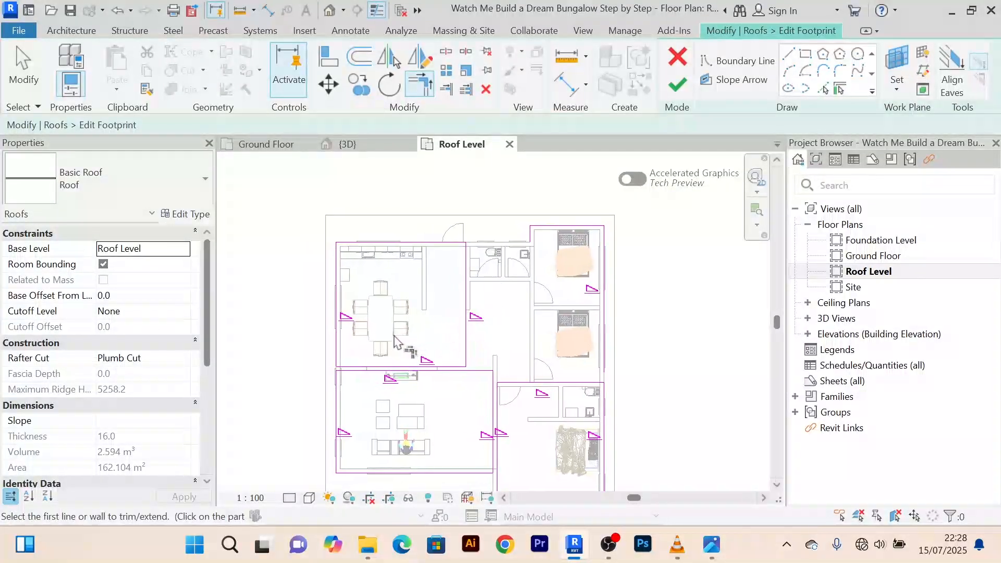
scroll(399, 342, up, 3)
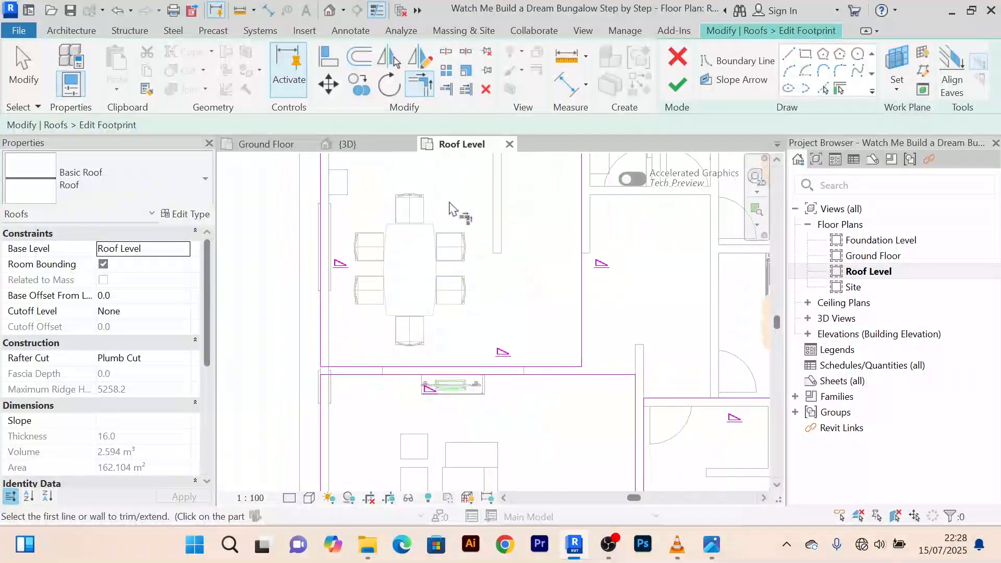
scroll(452, 209, down, 2)
middle_drag(608, 283, 489, 350)
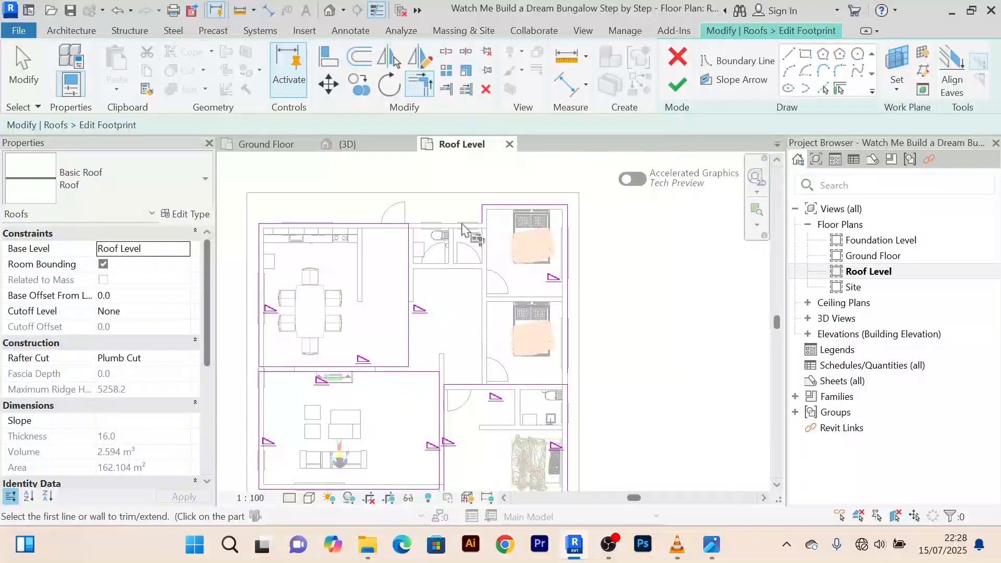
scroll(467, 269, up, 1)
scroll(448, 309, up, 1)
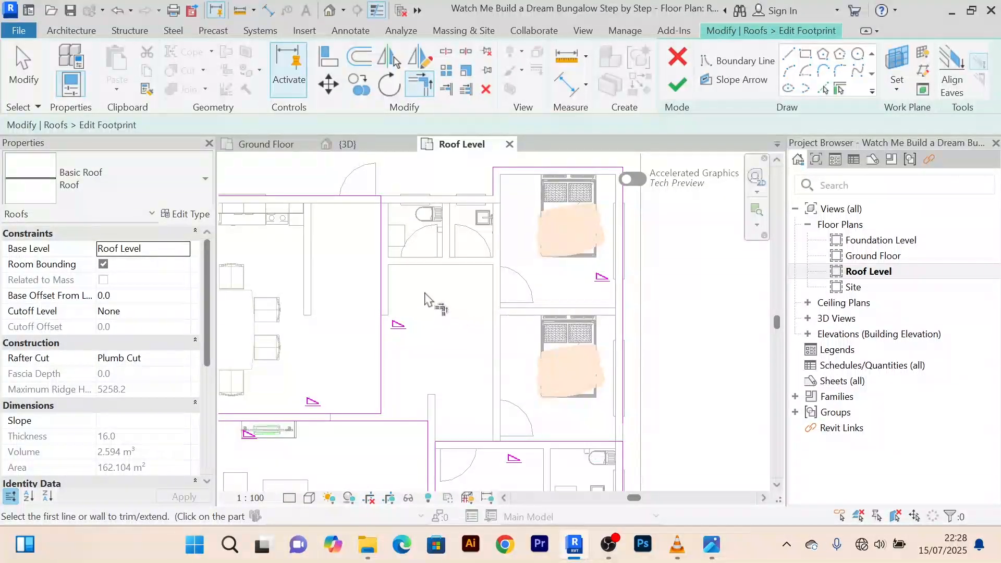
Pick boundary lines along the toilets' outer side wall and inner rear wall face, and trim them to corners with each other and the upper bedroom's side line
click(824, 89)
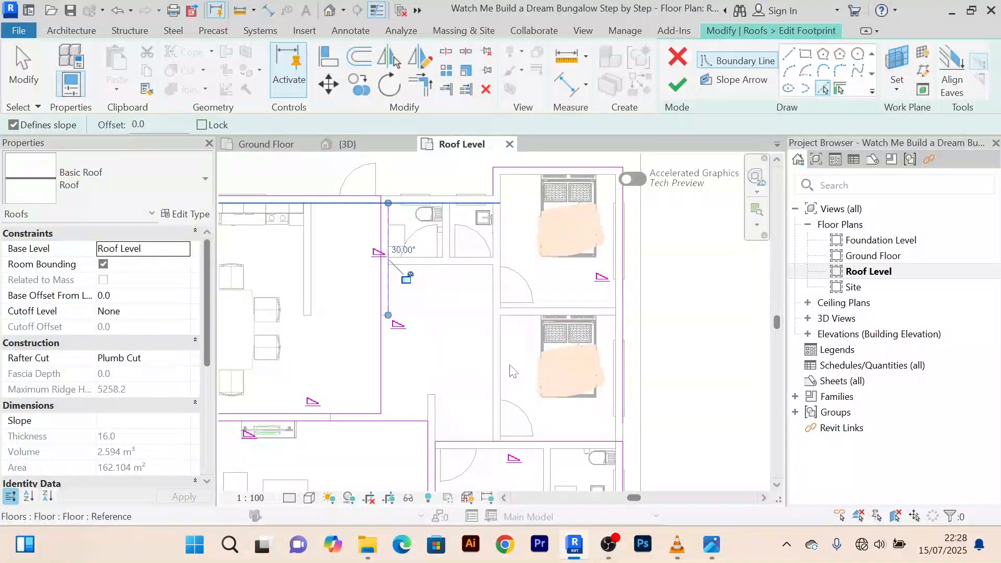
scroll(460, 383, down, 2)
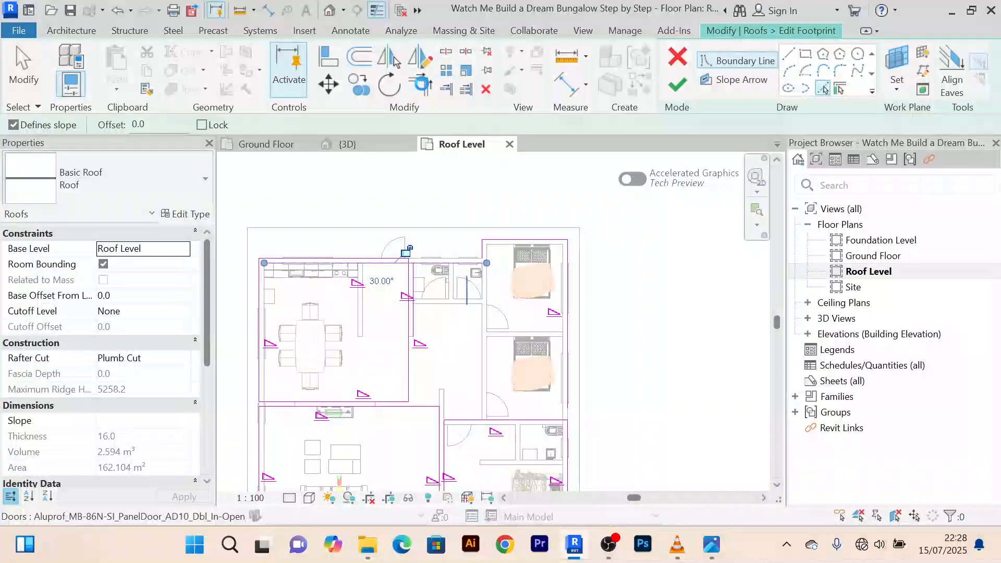
click(421, 84)
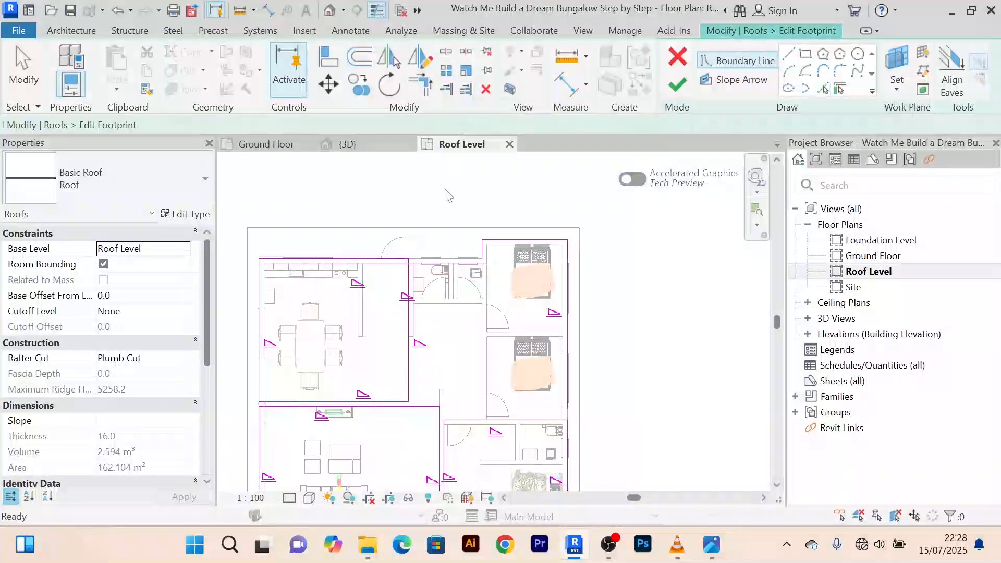
scroll(451, 286, up, 2)
scroll(451, 285, up, 1)
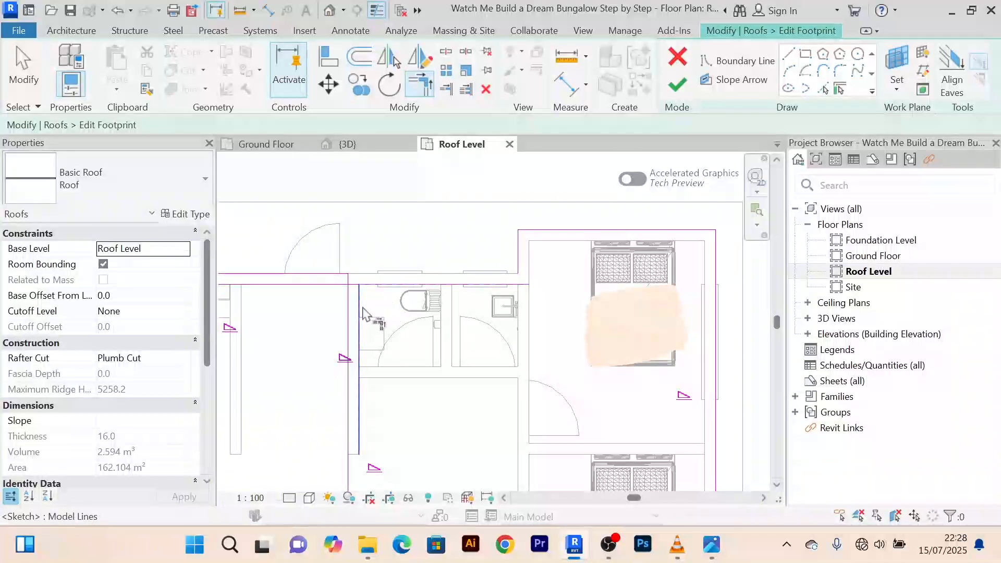
click(502, 285)
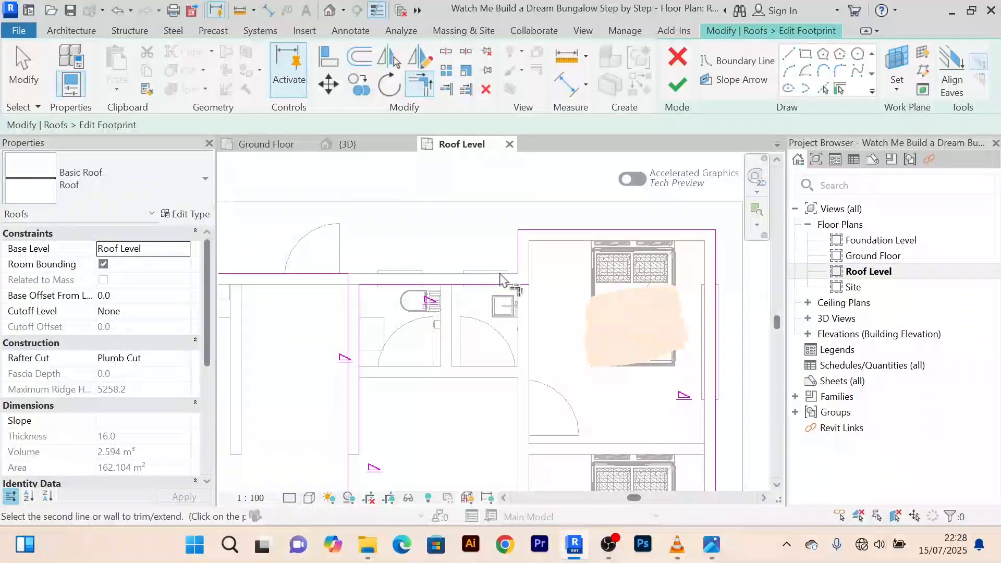
click(516, 257)
Trim the boundary line between the middle and lower bedrooms to a corner with the line along the kitchen-dining wall's hallway side
scroll(535, 293, down, 2)
middle_drag(515, 399, 477, 297)
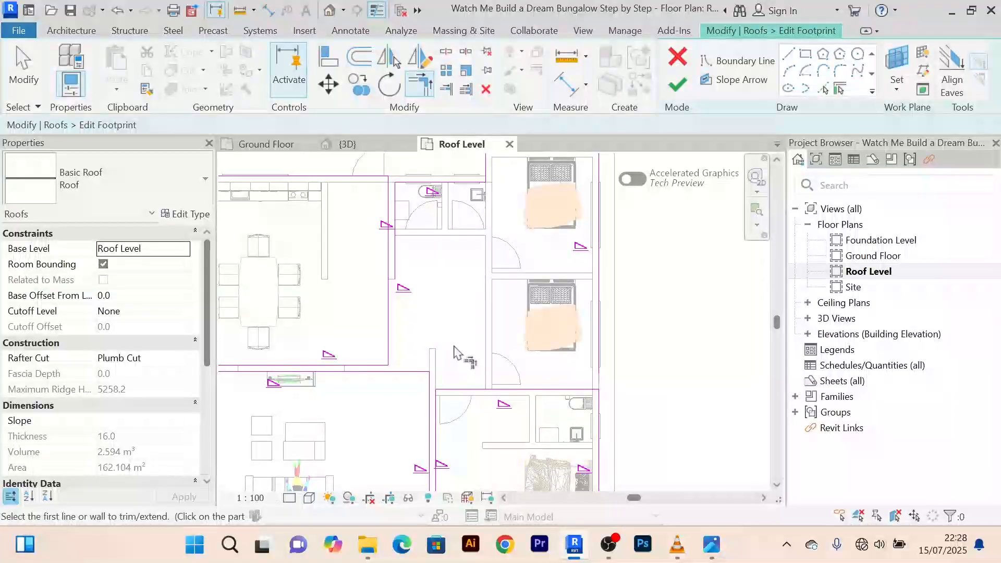
scroll(455, 354, down, 3)
scroll(480, 295, up, 3)
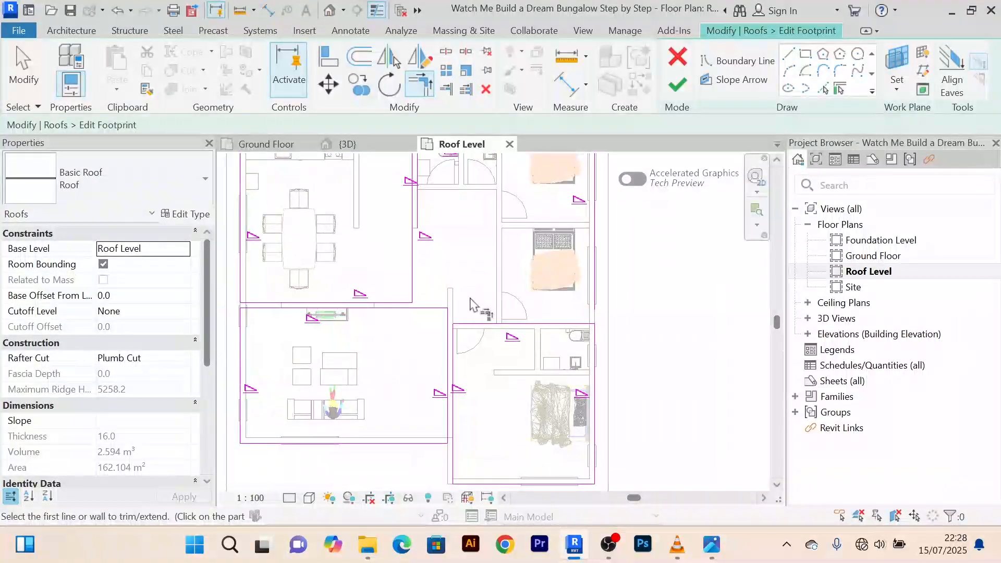
middle_drag(475, 322, 471, 360)
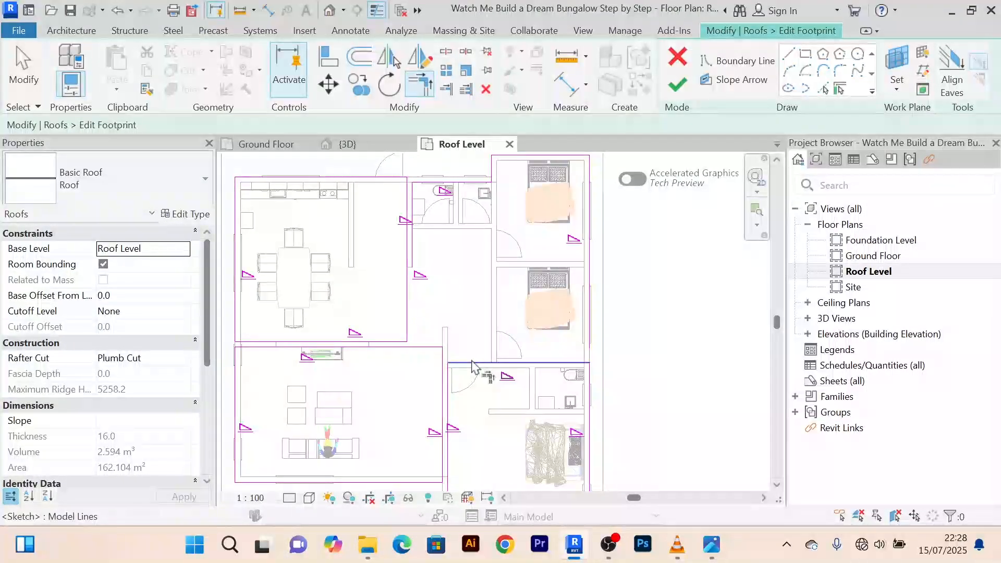
click(472, 363)
click(413, 227)
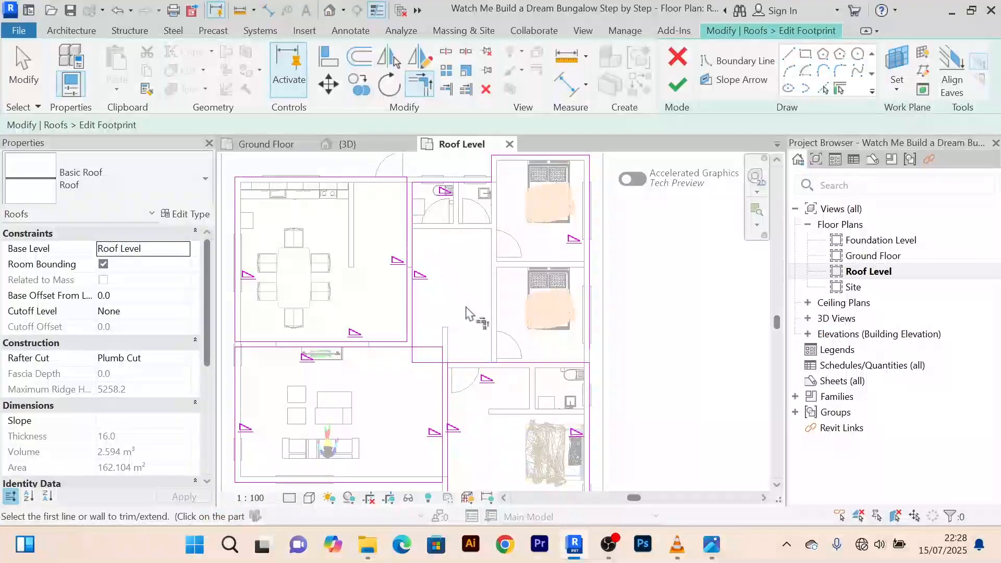
Inspect where the hallway and bedroom boundary overlaps the corner of the living room loop
middle_drag(467, 308, 482, 268)
scroll(418, 345, up, 3)
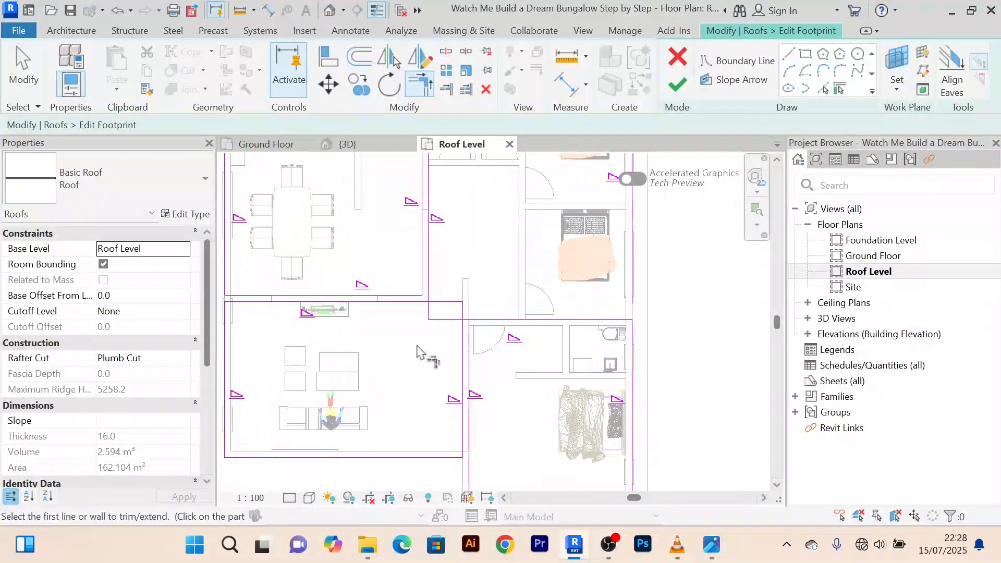
scroll(417, 352, down, 2)
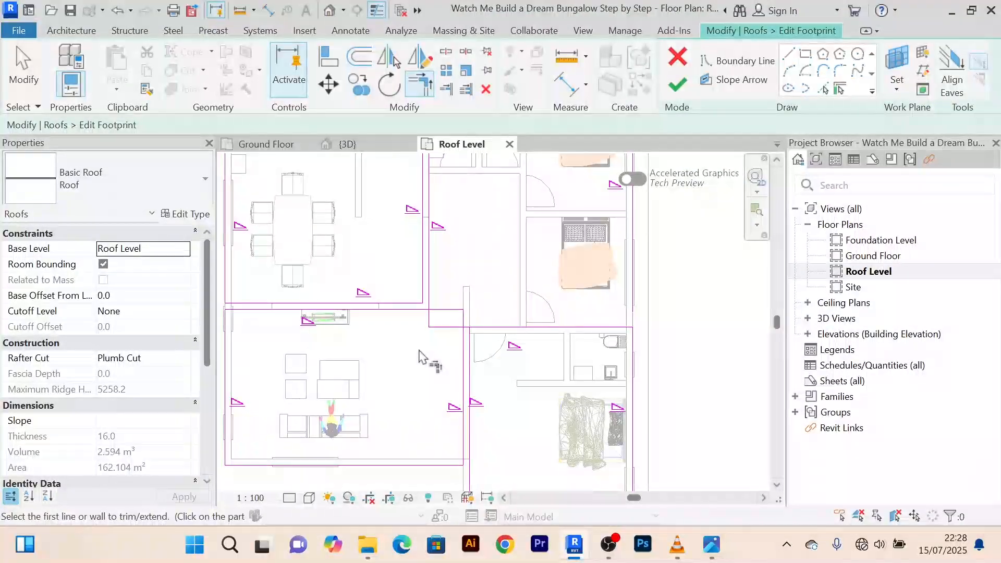
scroll(423, 358, down, 2)
scroll(458, 308, up, 2)
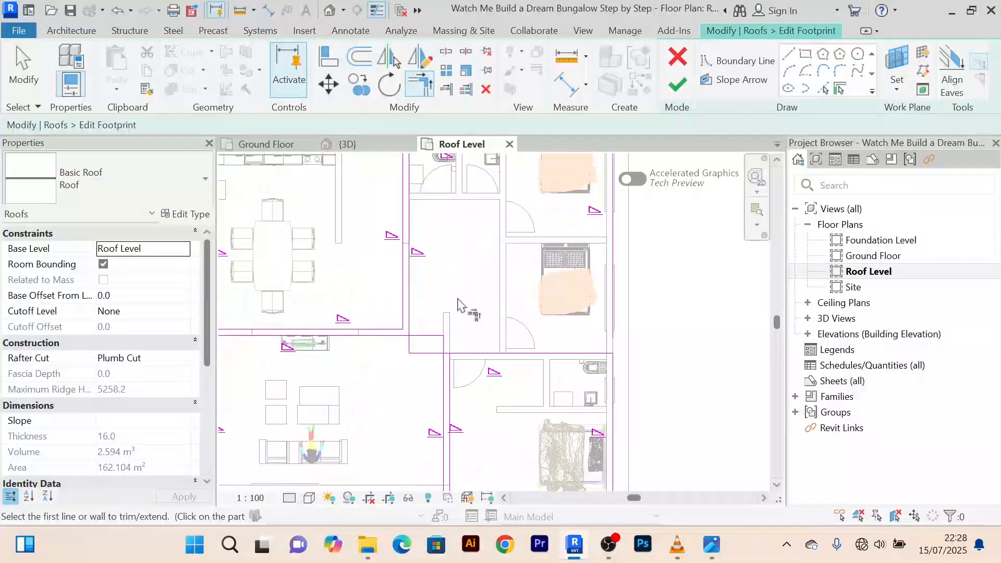
scroll(457, 309, down, 2)
scroll(446, 326, up, 2)
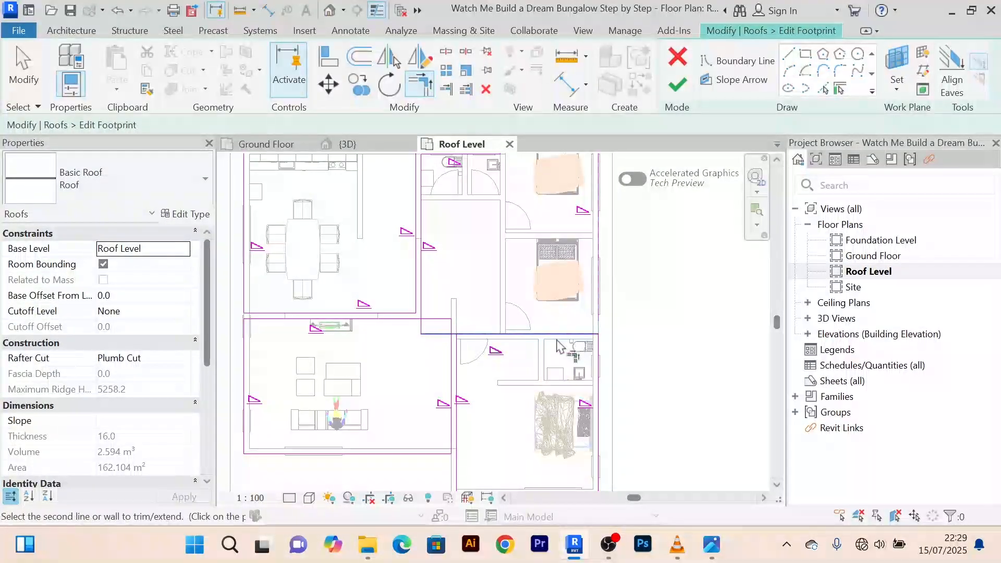
key(t)
key(r)
scroll(553, 334, down, 2)
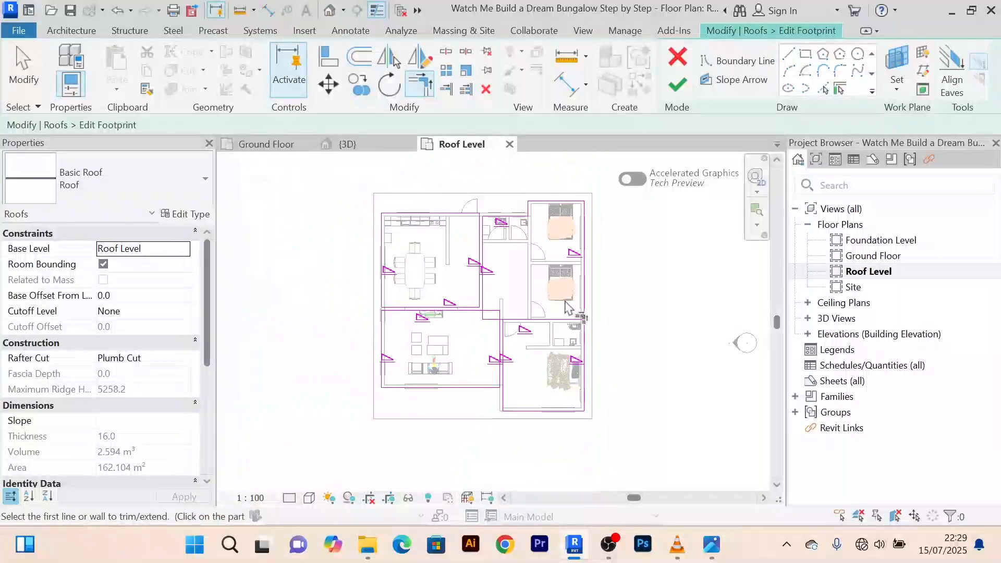
scroll(536, 331, up, 3)
scroll(532, 330, down, 4)
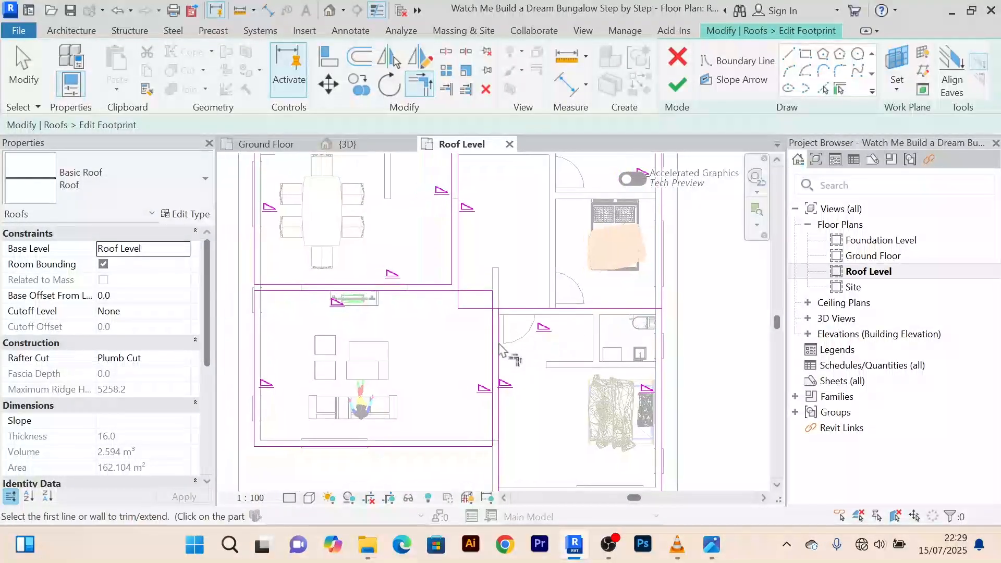
scroll(431, 346, down, 1)
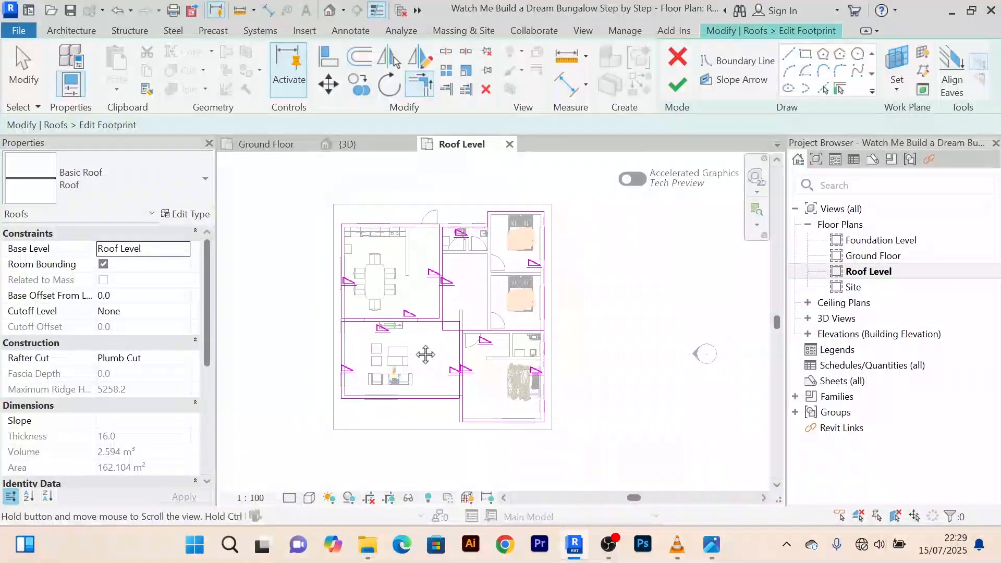
scroll(470, 281, up, 2)
scroll(475, 277, up, 1)
scroll(476, 278, down, 1)
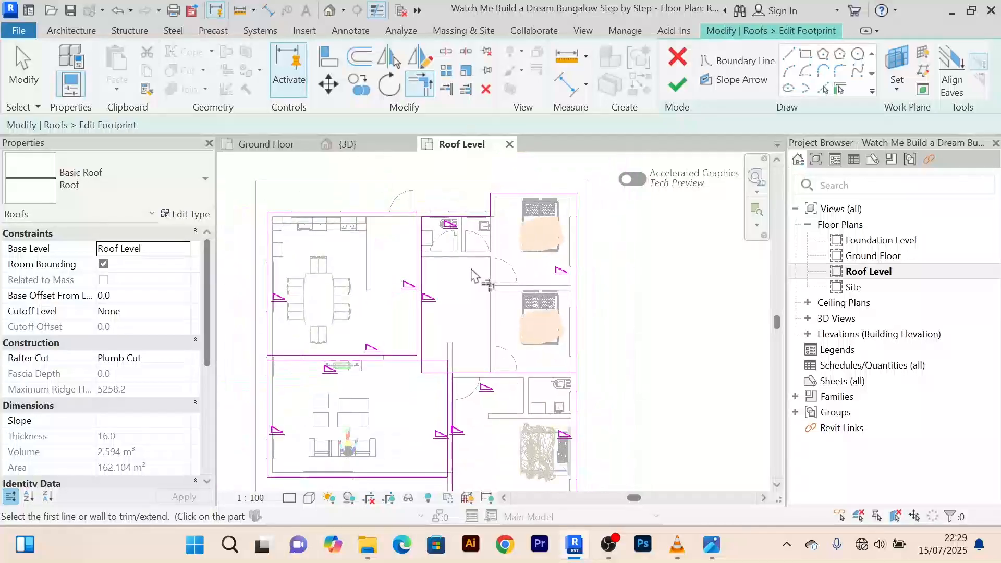
Leave the trim command and delete the boundary line running along the wall between the middle and lower bedrooms
right_click(637, 217)
click(637, 222)
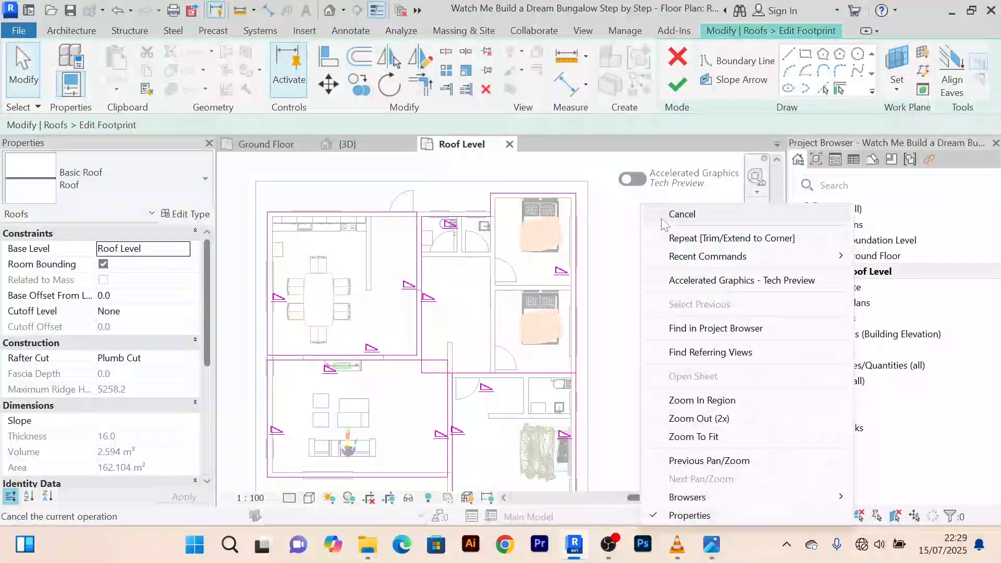
scroll(635, 225, down, 2)
scroll(595, 344, up, 2)
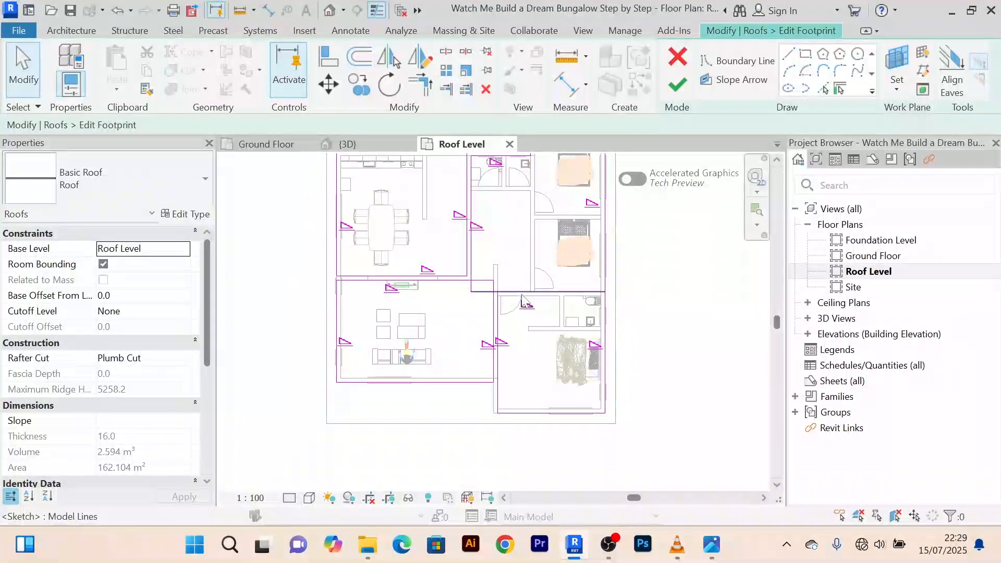
click(520, 292)
click(523, 300)
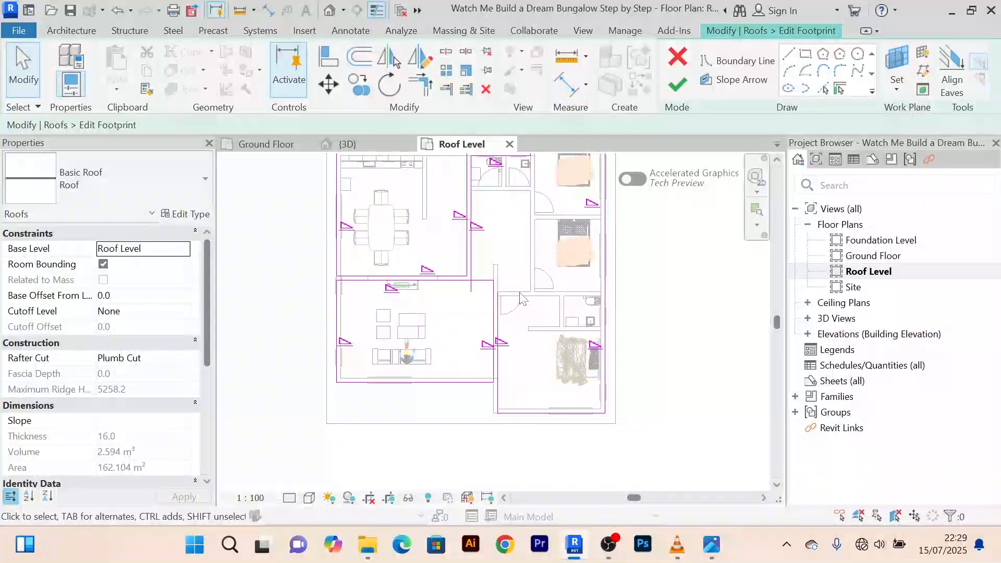
Delete the two parallel boundary lines between the living room and the lower bedroom
scroll(516, 297, up, 2)
click(488, 297)
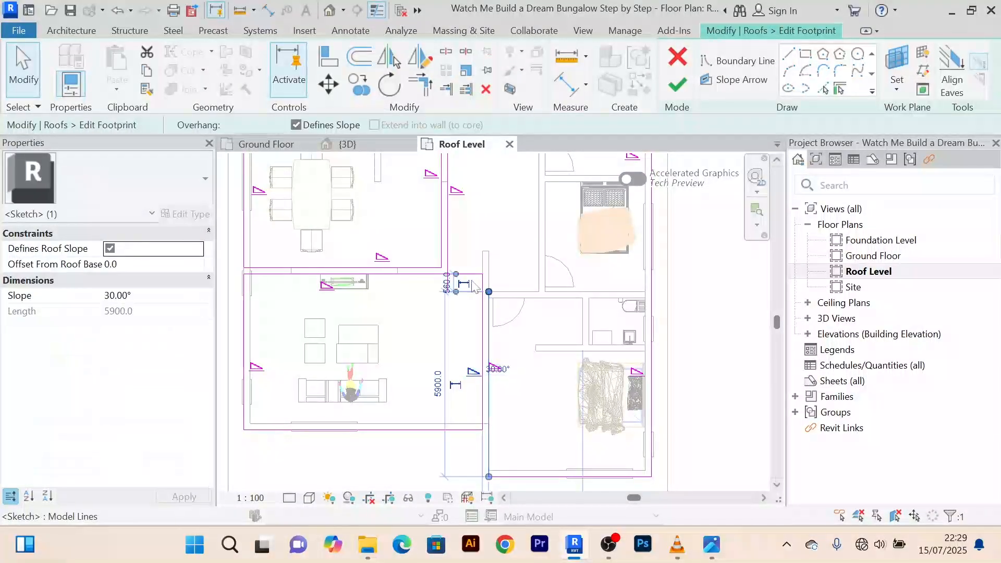
key(Escape)
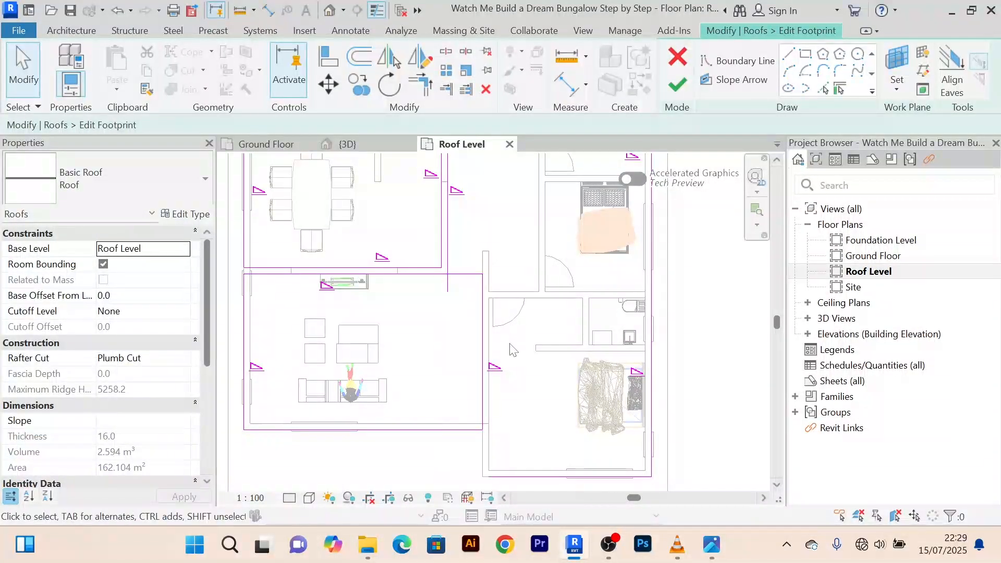
click(483, 336)
key(Escape)
Trim the living room's rear boundary line to a corner with the lower bedroom's outer side line
click(424, 90)
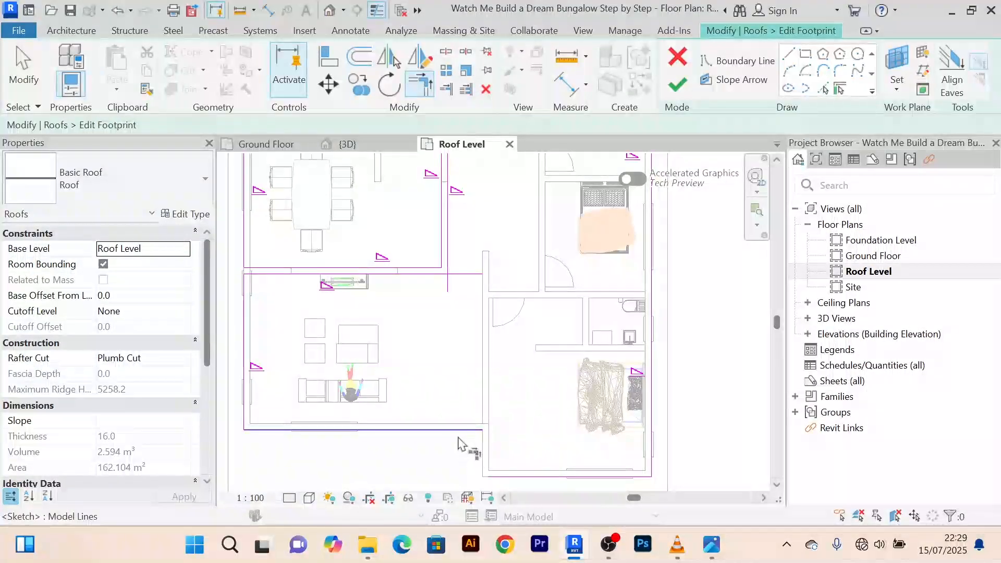
click(474, 275)
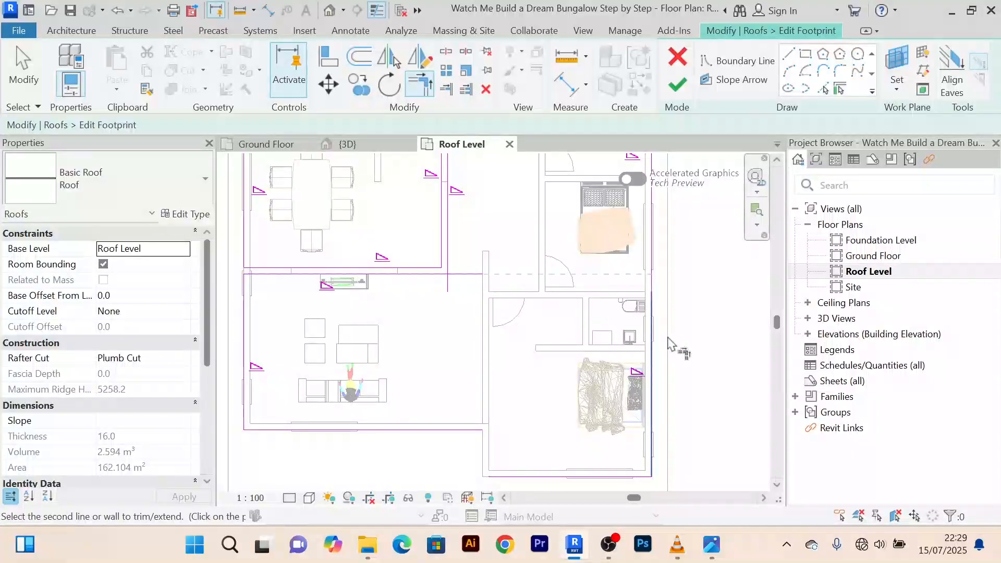
click(650, 338)
scroll(648, 334, down, 2)
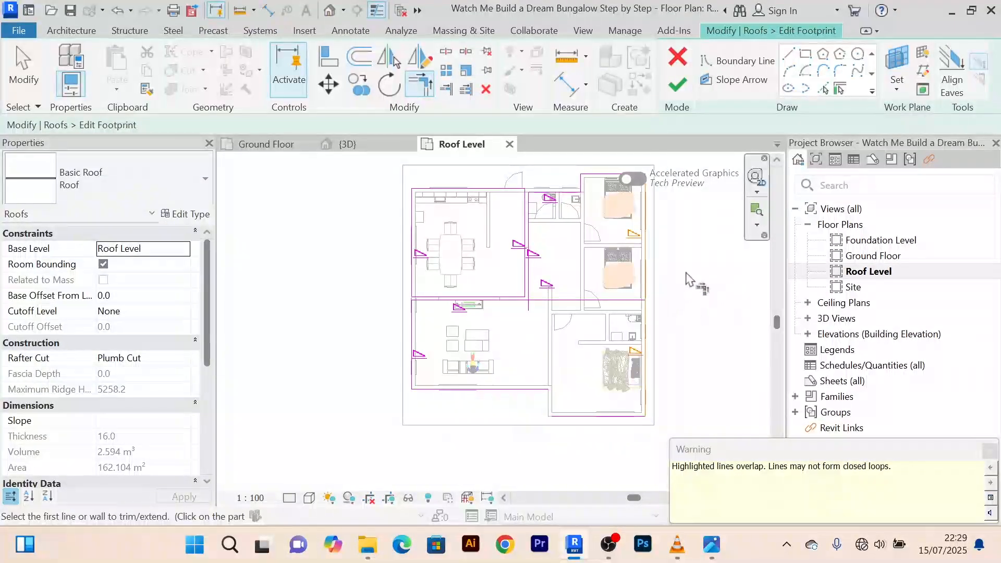
Leave the trim command and delete the two parallel boundary lines between the kitchen-dining zone and the hallway
scroll(686, 273, up, 1)
middle_drag(686, 271, 651, 321)
right_click(648, 228)
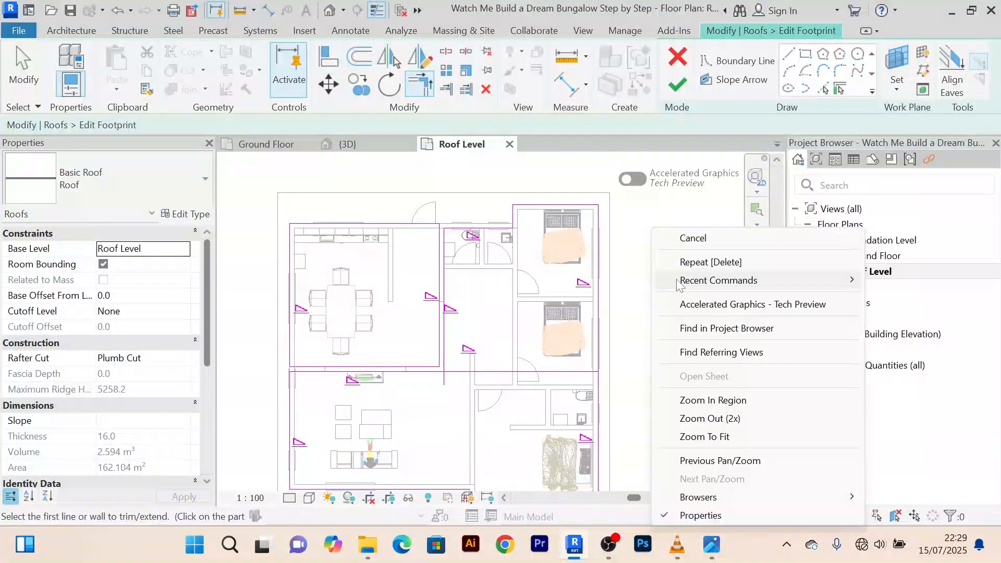
click(681, 236)
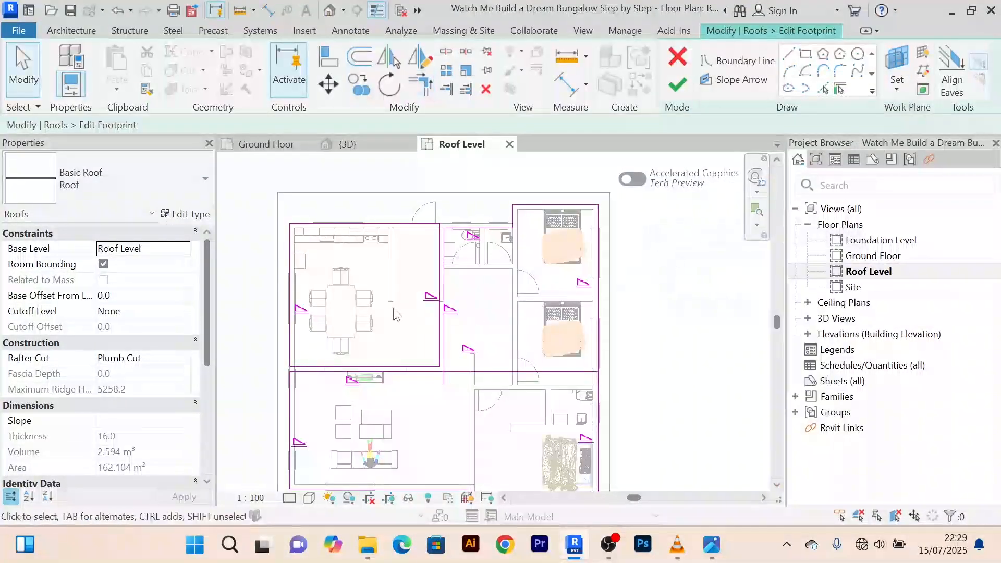
click(452, 328)
key(Delete)
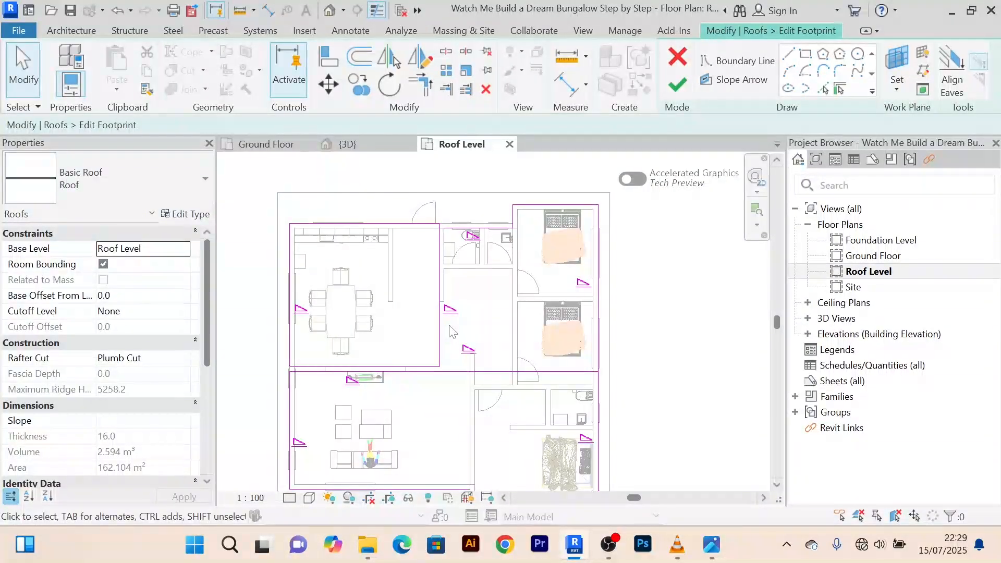
click(440, 324)
key(Delete)
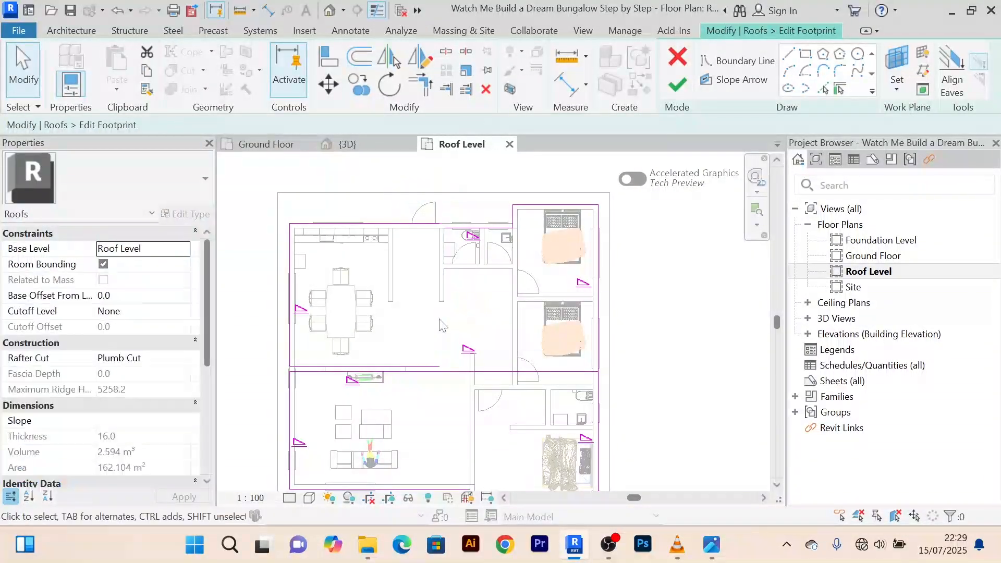
Extend the kitchen-dining zone's boundary line beside the living room to a corner with the upper bedrooms' outer side line
scroll(609, 363, up, 3)
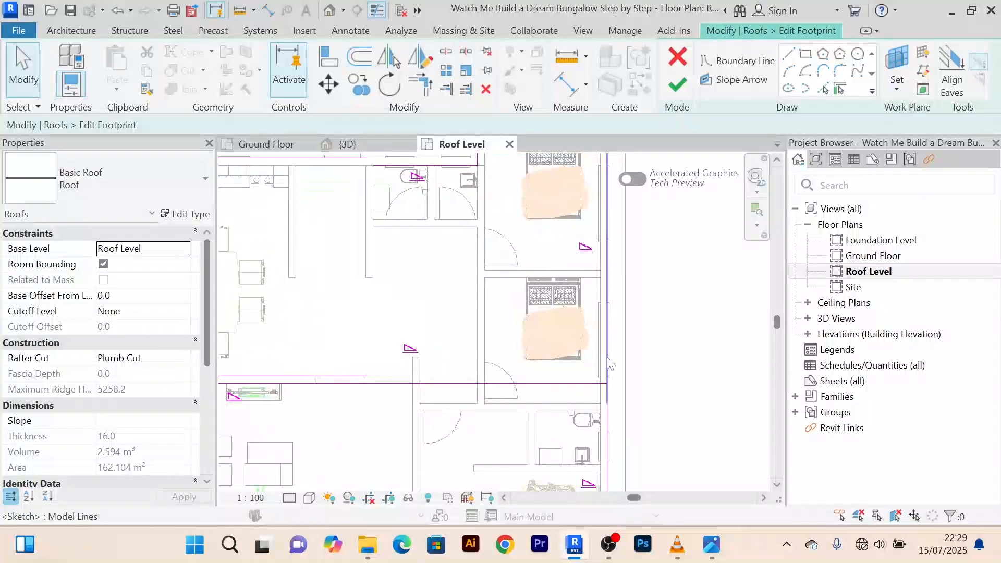
click(421, 86)
click(361, 377)
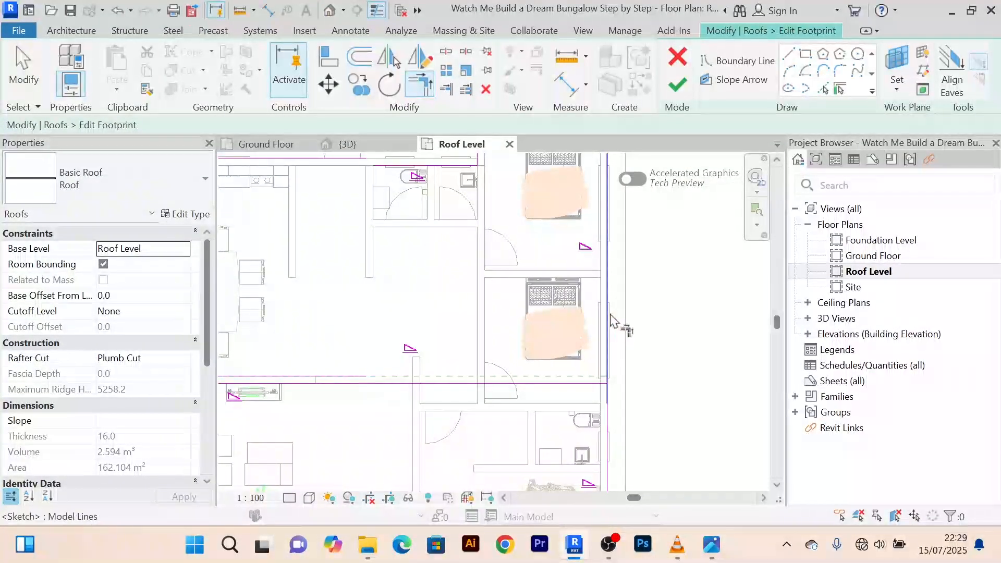
click(608, 302)
Add a slope-defining boundary line by picking the outer face of the short wall where the lower bedroom projects past the living room
scroll(620, 308, down, 4)
scroll(657, 281, up, 6)
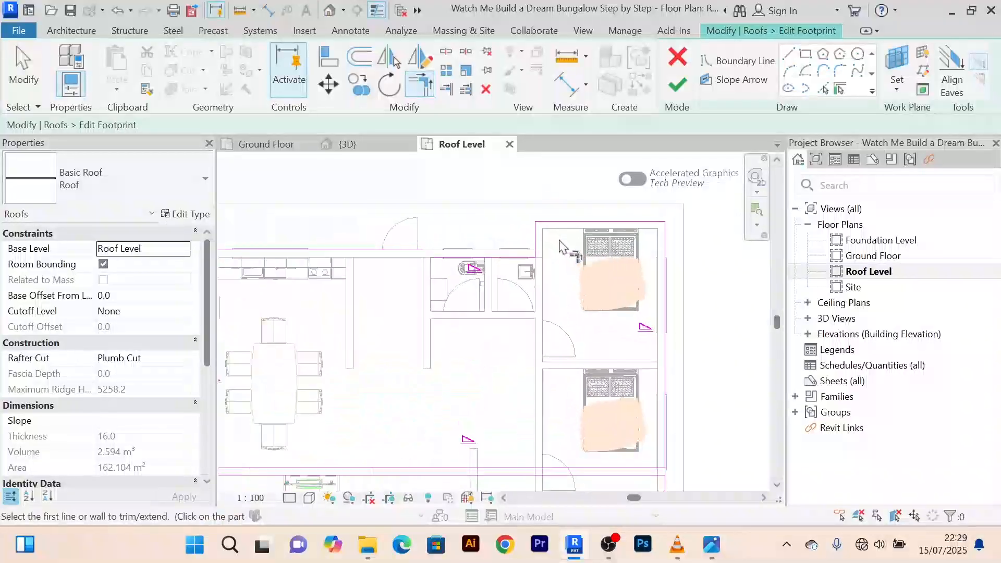
scroll(553, 252, down, 3)
scroll(540, 251, up, 5)
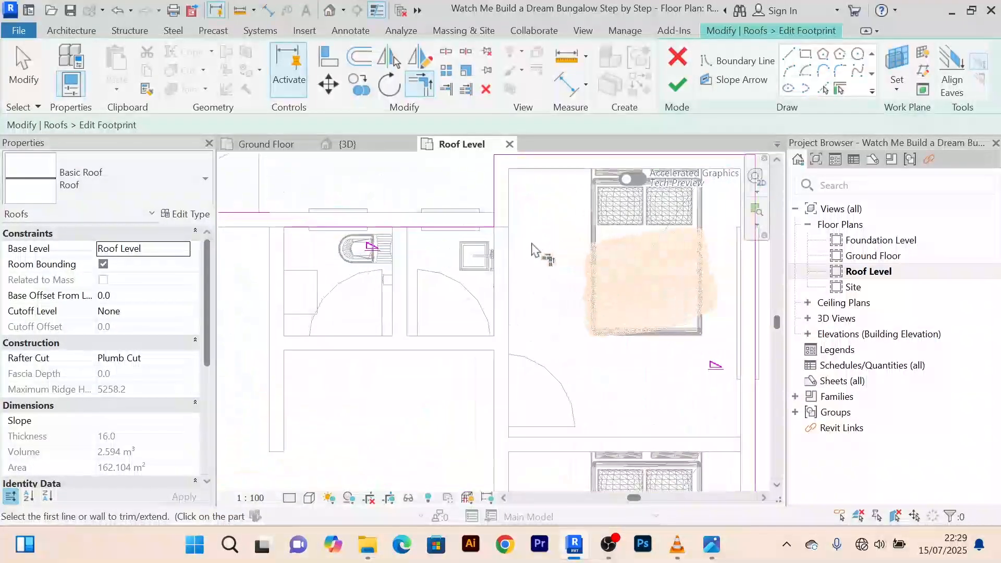
scroll(488, 258, down, 5)
middle_drag(486, 311, 523, 226)
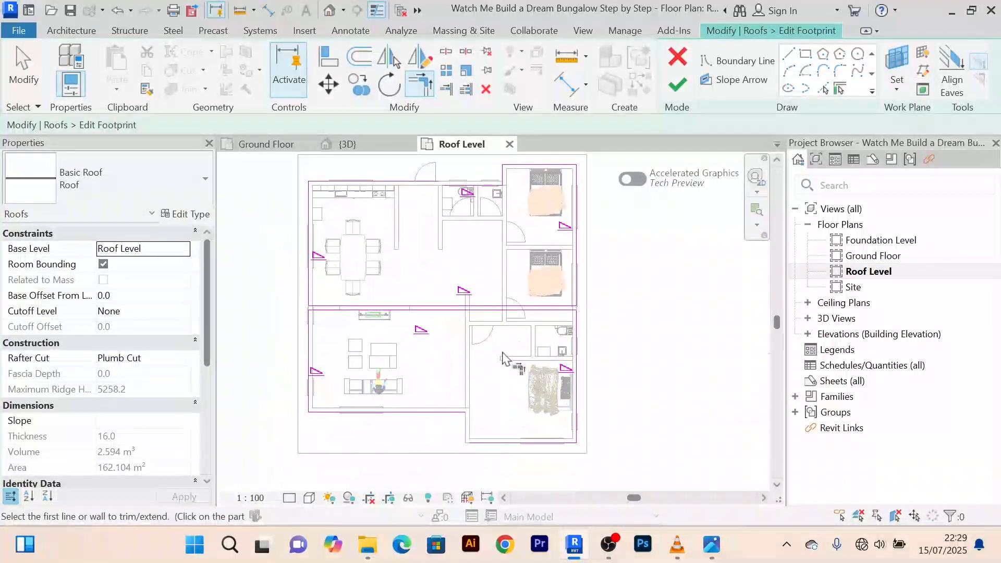
middle_drag(496, 393, 499, 366)
scroll(459, 412, up, 4)
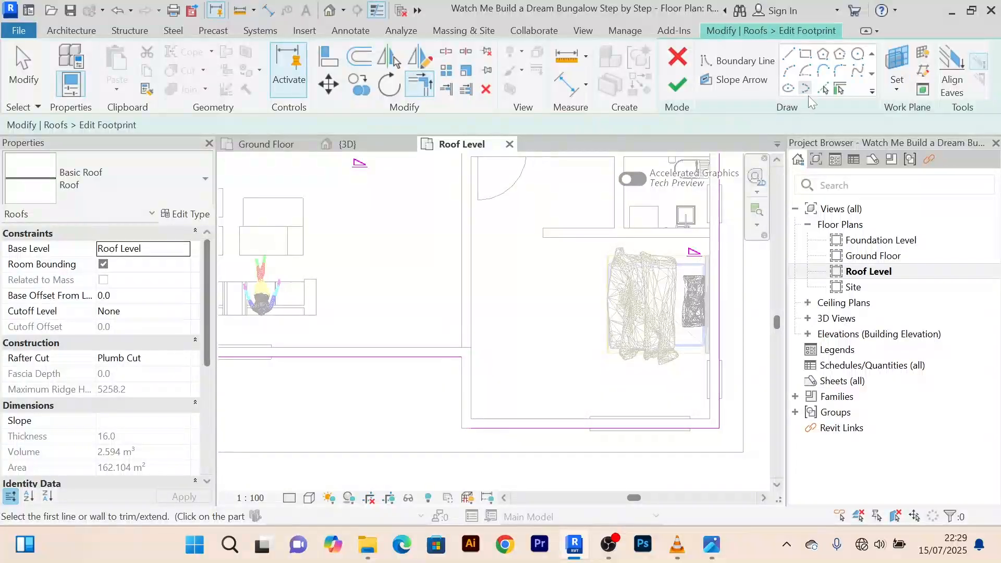
click(823, 89)
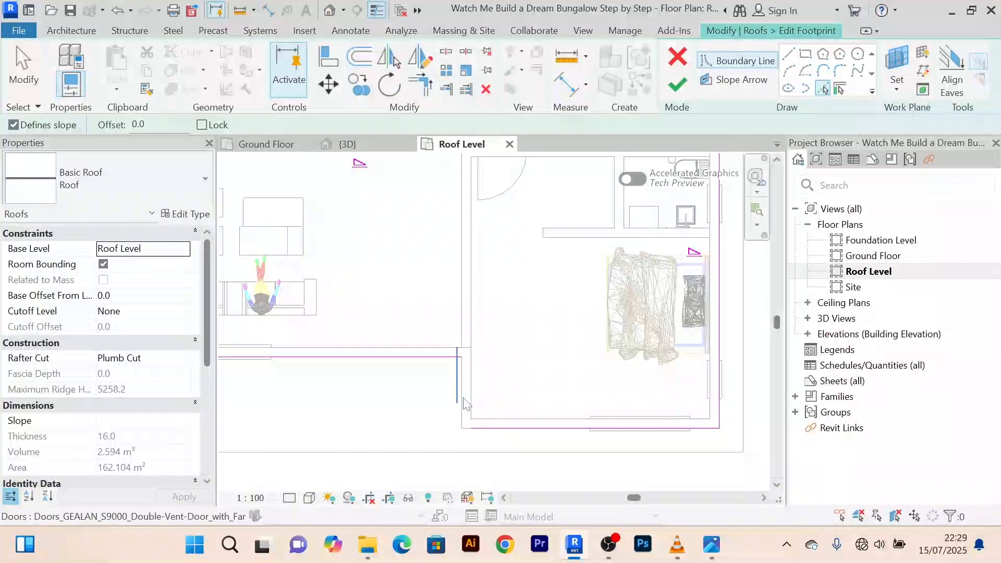
scroll(468, 417, up, 2)
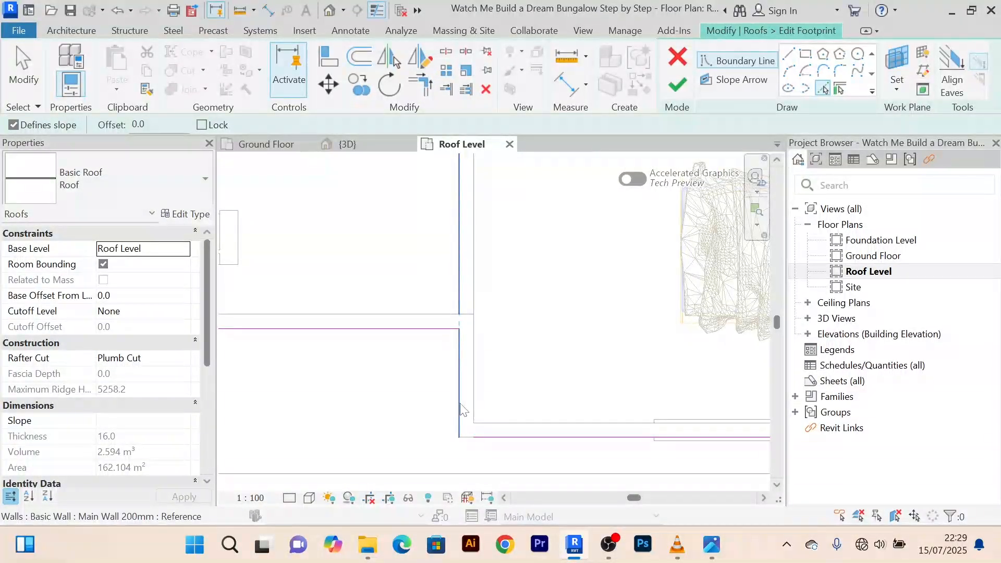
click(467, 412)
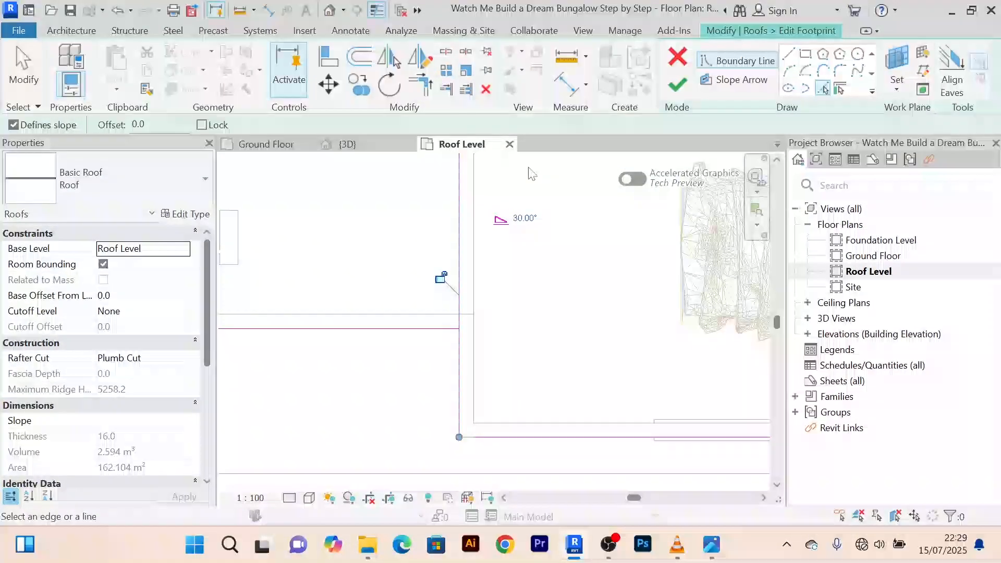
Trim the new short boundary line into corners with the living room's and lower bedroom's outer boundary lines
click(427, 88)
click(459, 374)
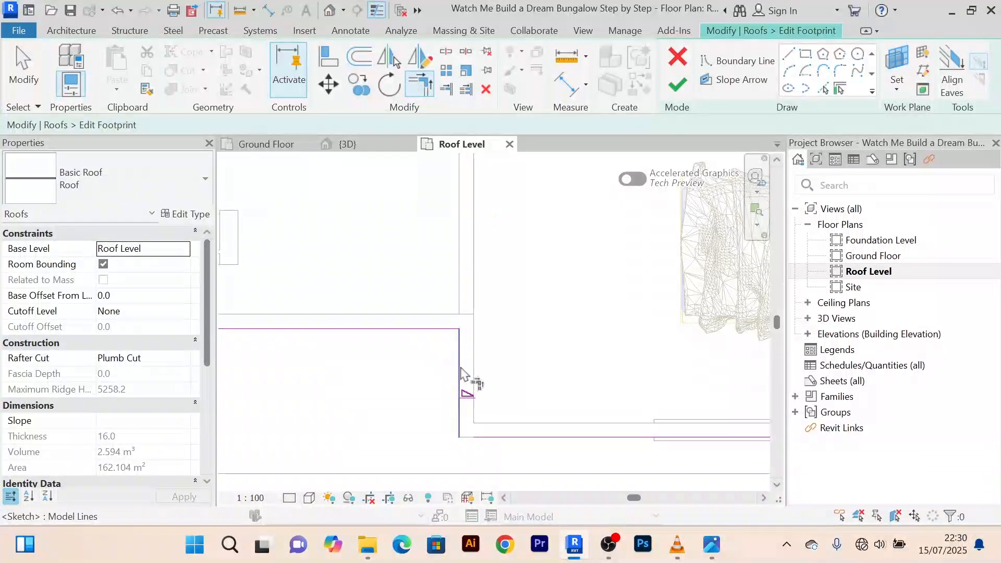
scroll(470, 381, down, 2)
scroll(490, 358, up, 2)
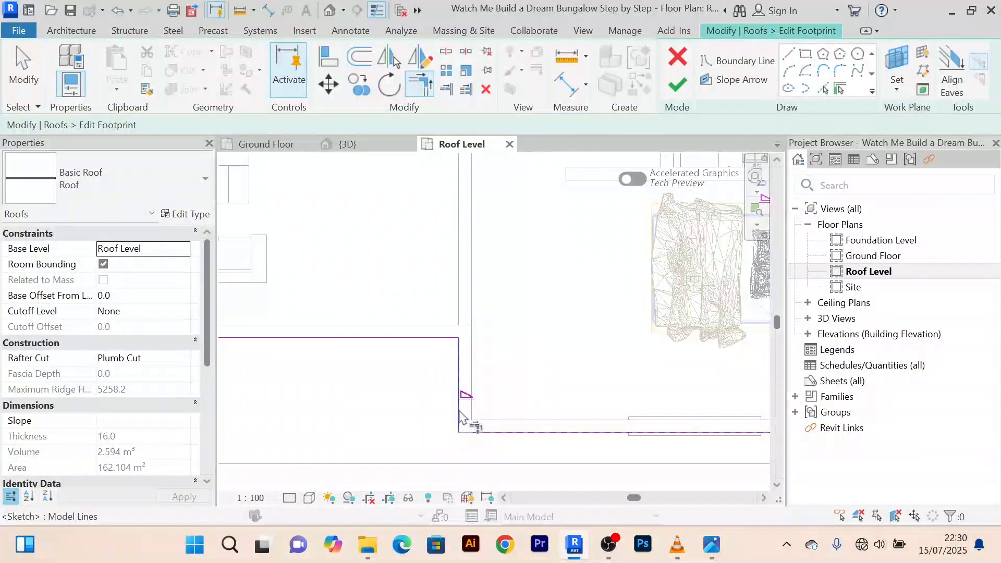
scroll(459, 416, down, 3)
scroll(499, 341, up, 1)
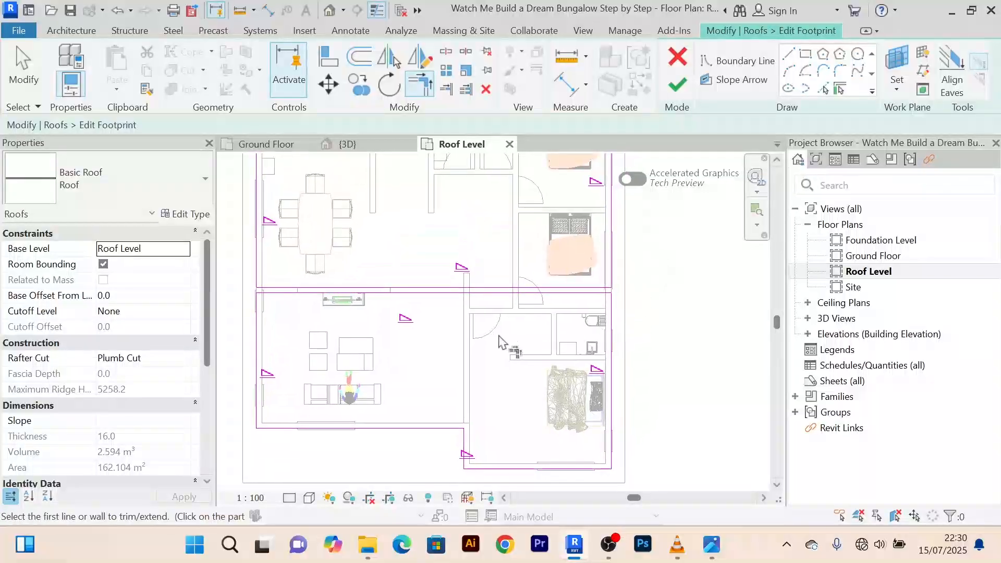
Leave the trim command, try to finish the roof footprint, and return to editing the sketch
scroll(499, 342, down, 2)
middle_drag(508, 347, 523, 363)
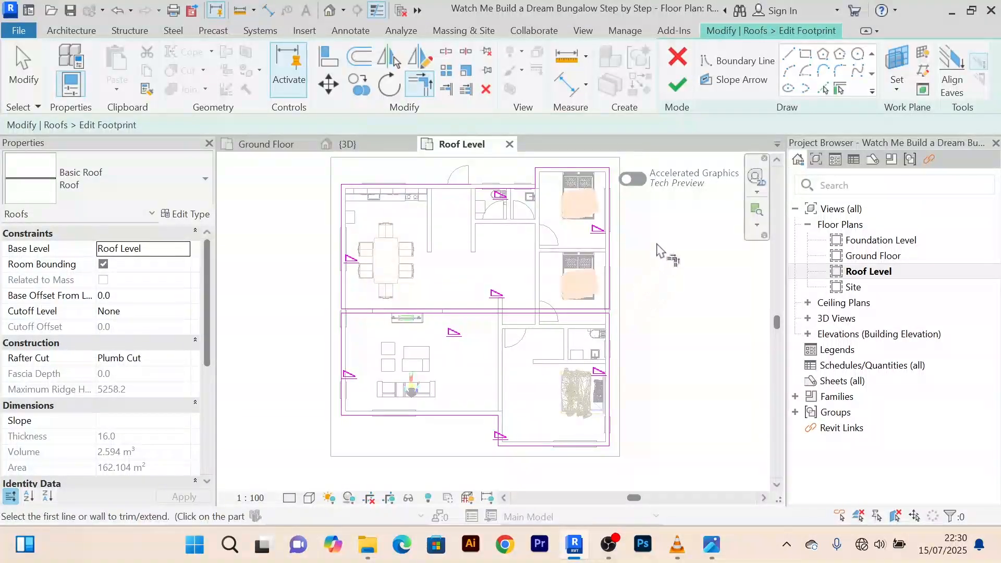
right_click(672, 227)
click(684, 237)
right_click(673, 206)
click(684, 218)
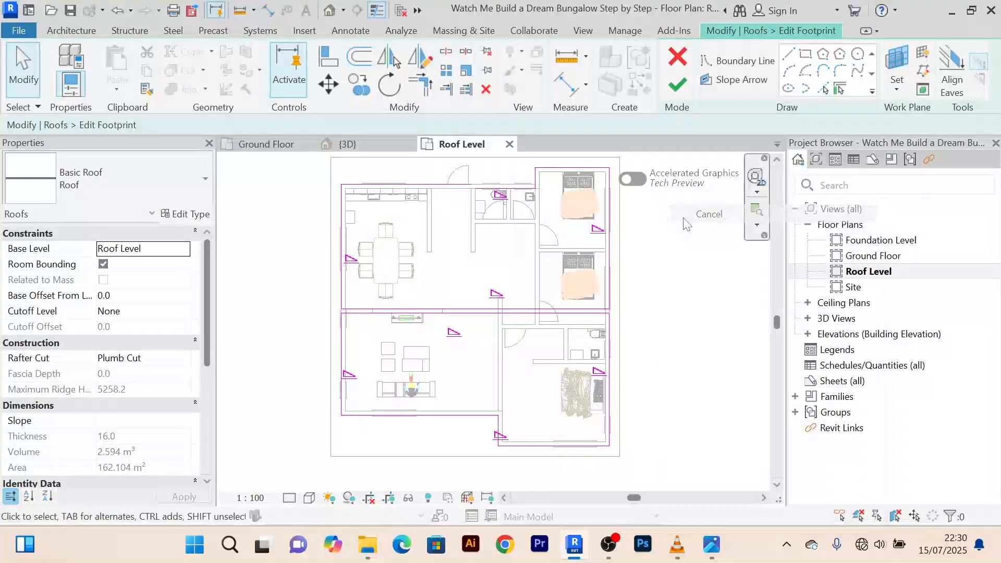
scroll(508, 349, up, 4)
scroll(508, 356, down, 2)
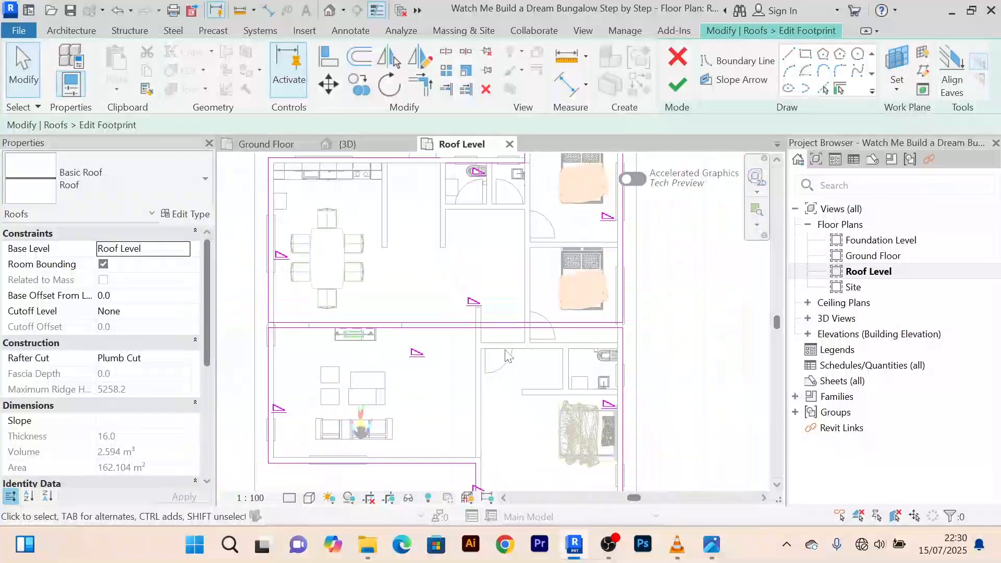
scroll(598, 269, down, 2)
middle_drag(639, 294, 611, 317)
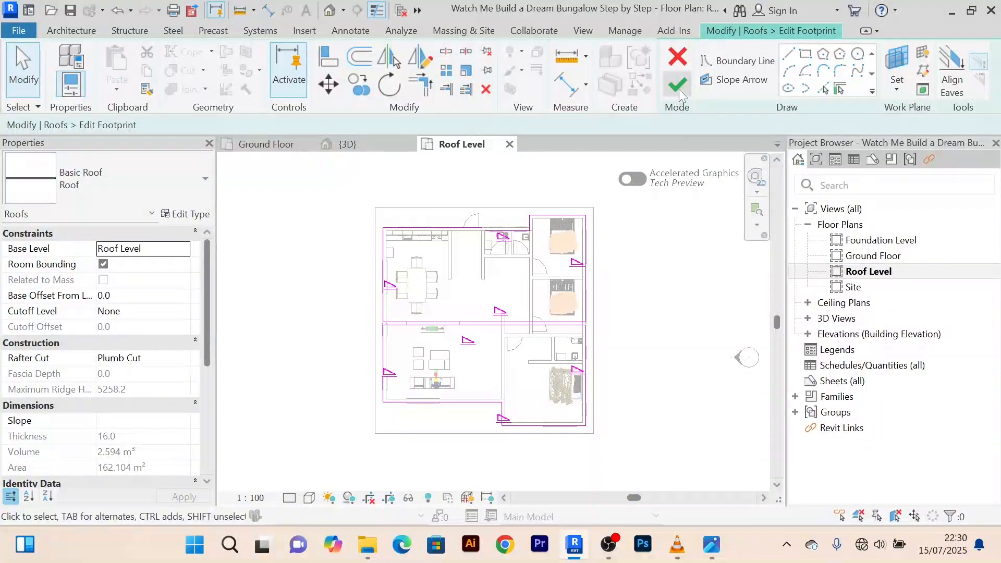
click(679, 86)
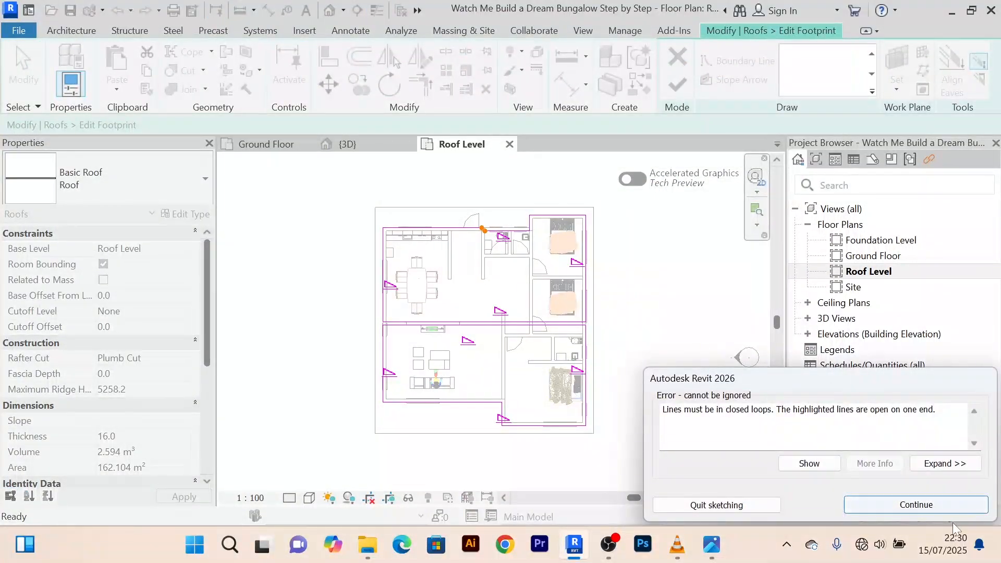
click(912, 507)
Trim the kitchen's outer side line to a corner with the bathroom's outer boundary line, extending that line across the kitchen, and leave the command
scroll(450, 252, up, 5)
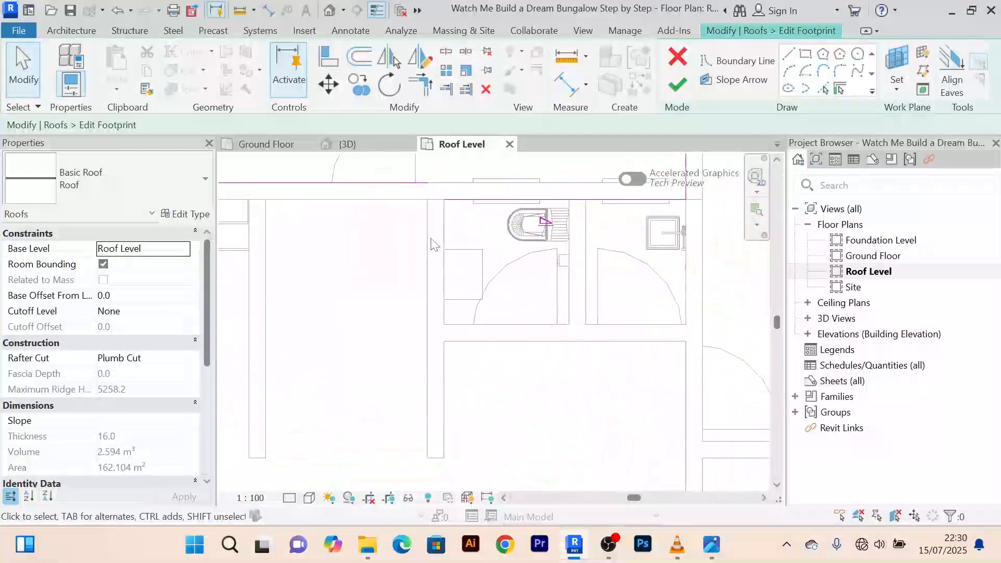
middle_drag(451, 252, 451, 308)
scroll(450, 308, down, 4)
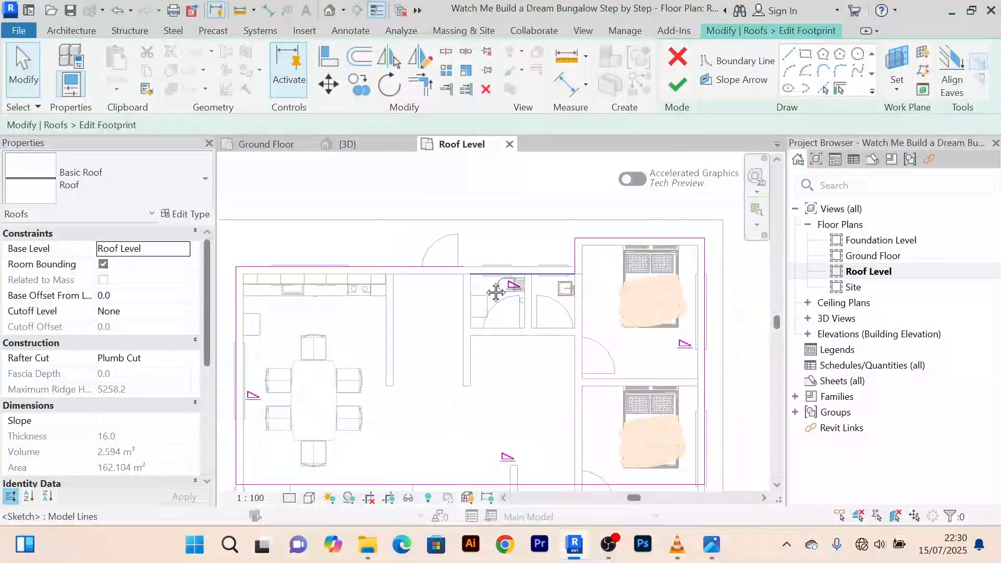
middle_drag(378, 312, 453, 298)
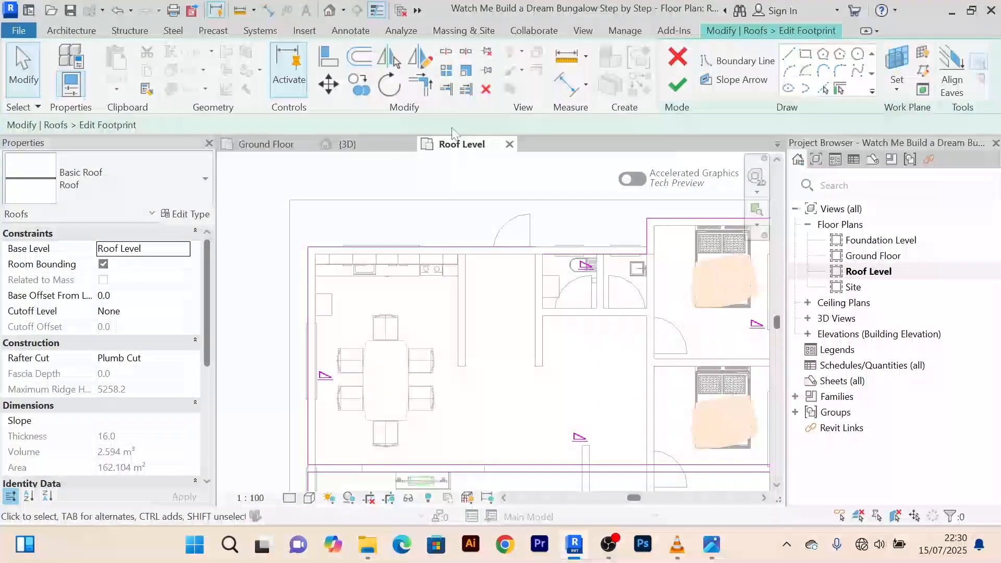
click(425, 88)
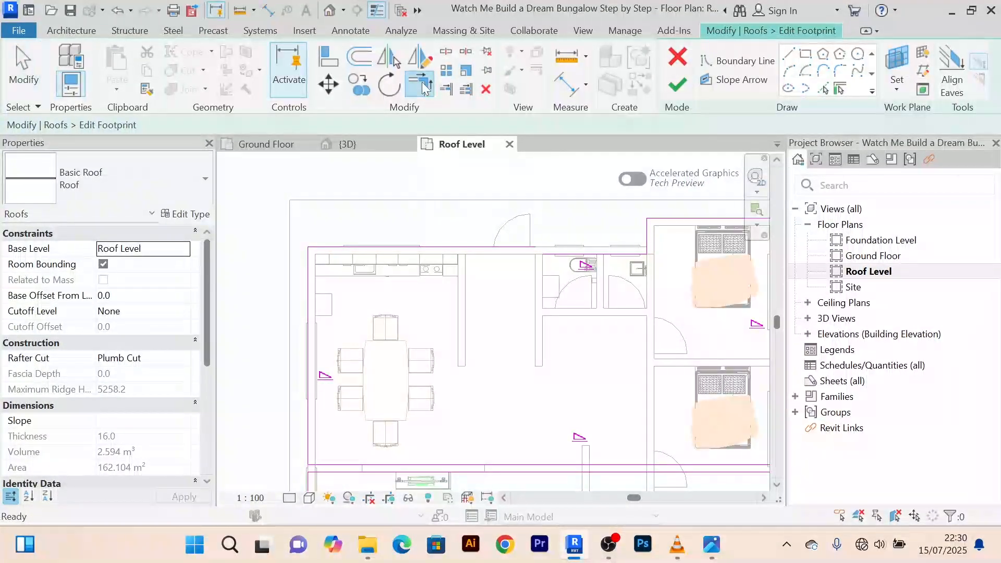
click(309, 284)
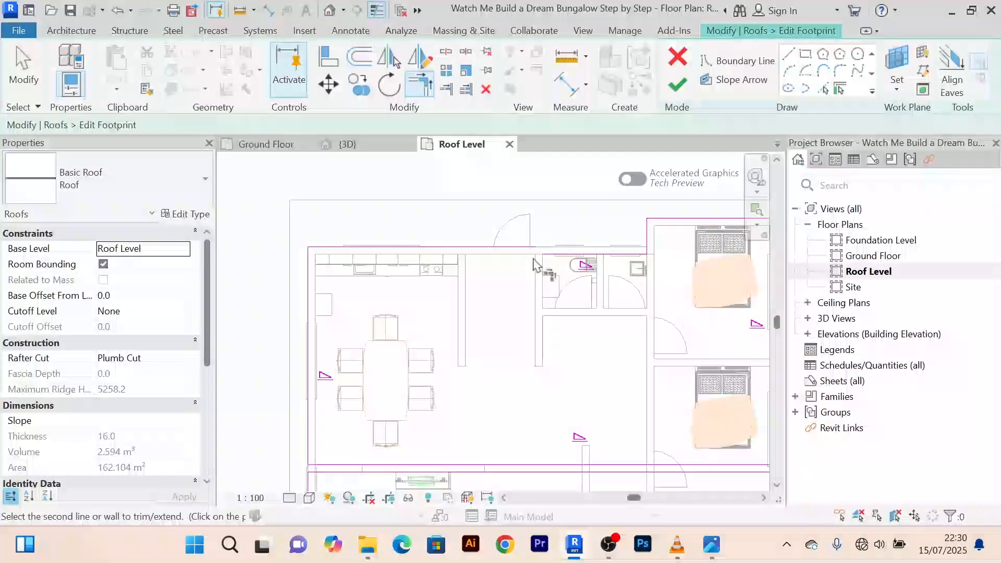
right_click(412, 214)
click(425, 217)
Delete the redundant outermost boundary line running along the kitchen's exterior wall, parallel to the extended bathroom line
click(444, 254)
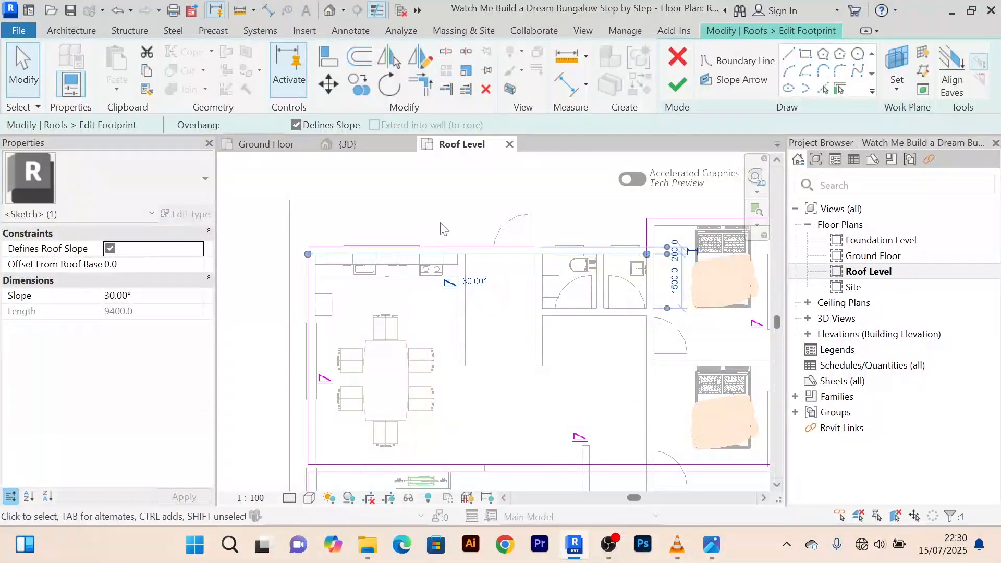
click(443, 228)
click(427, 247)
key(Delete)
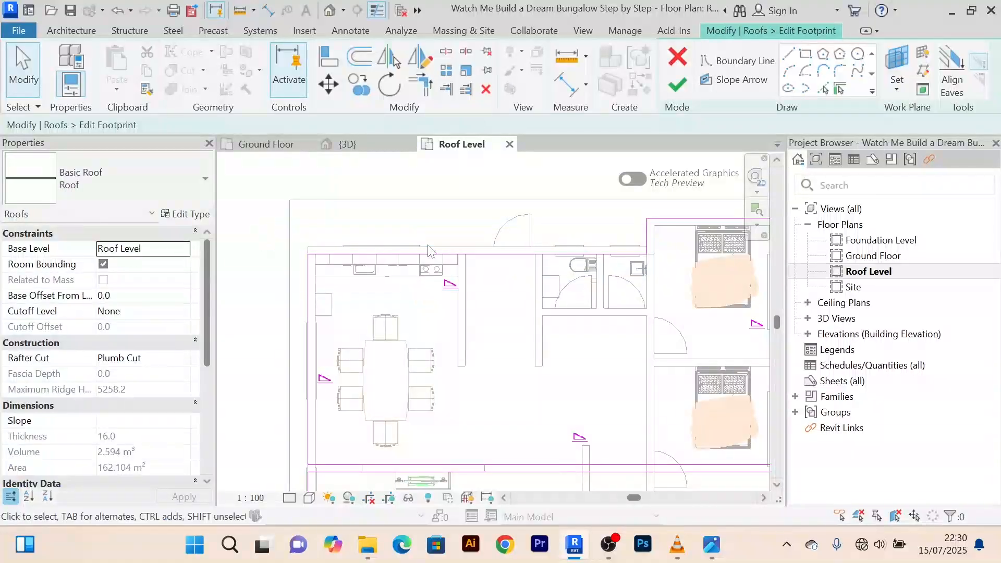
Check the kitchen-dining loop's corners and try again to finish the roof footprint sketch
scroll(431, 252, down, 1)
middle_drag(360, 361, 357, 344)
scroll(325, 372, up, 3)
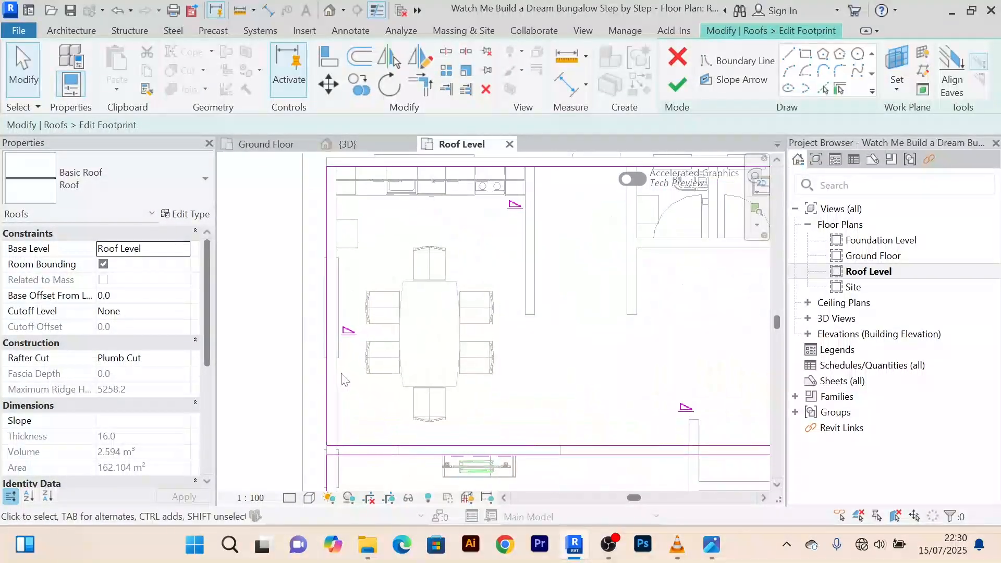
scroll(344, 379, down, 3)
middle_drag(448, 280, 367, 325)
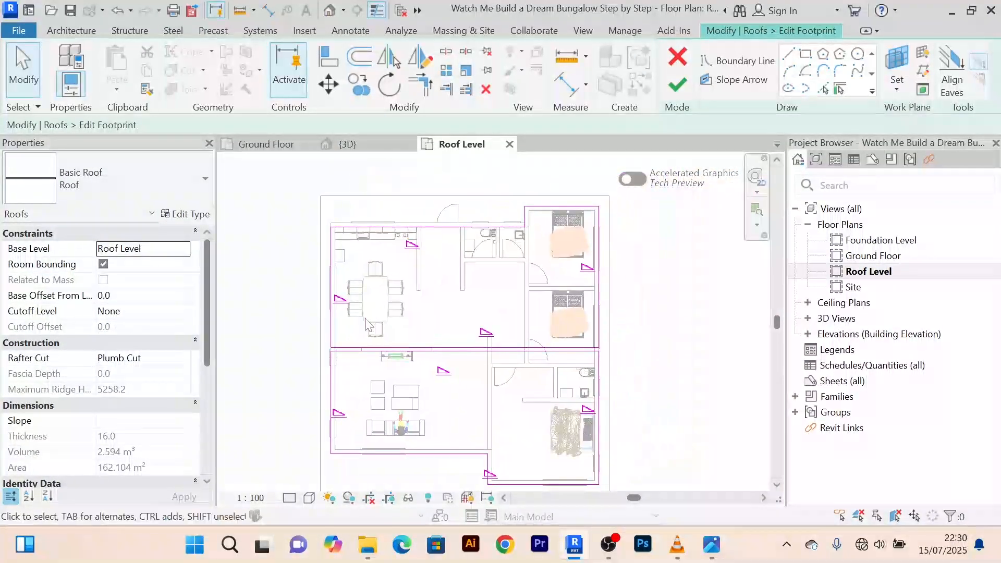
scroll(522, 336, down, 1)
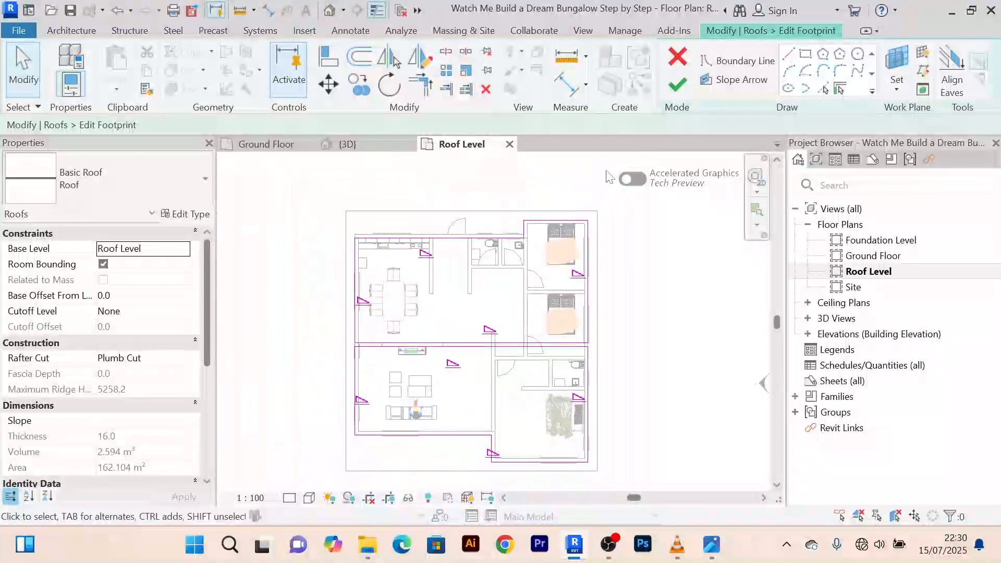
click(677, 89)
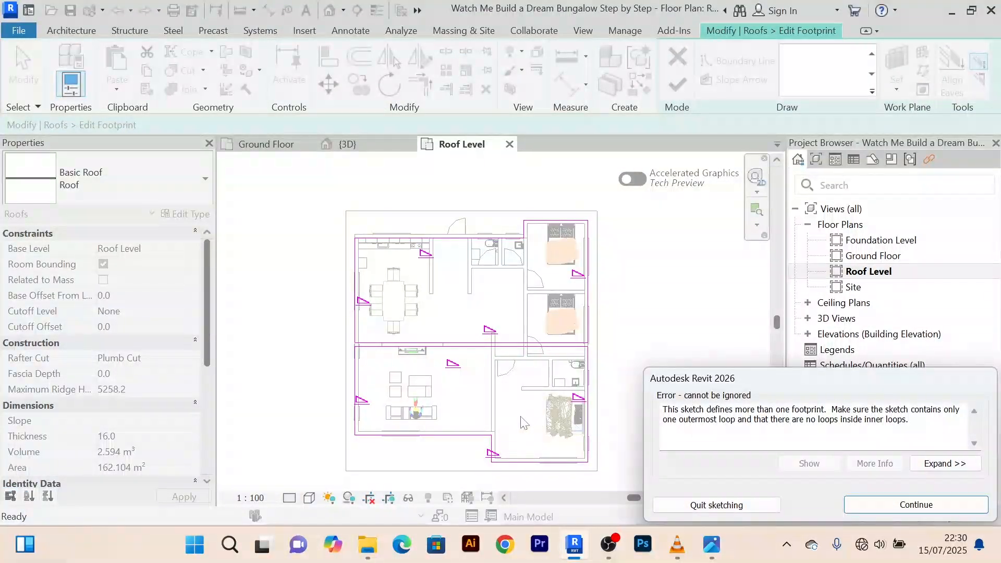
Examine the adjoining boundary loops along the wall between the kitchen-dining and living room zones
scroll(420, 417, up, 2)
scroll(420, 417, down, 2)
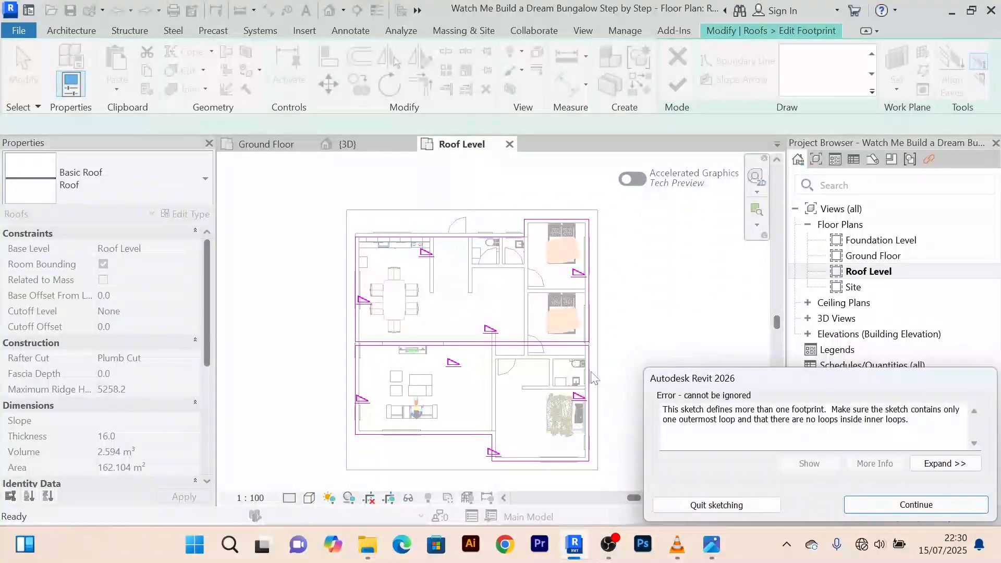
scroll(593, 378, up, 2)
scroll(594, 378, down, 2)
scroll(515, 284, up, 2)
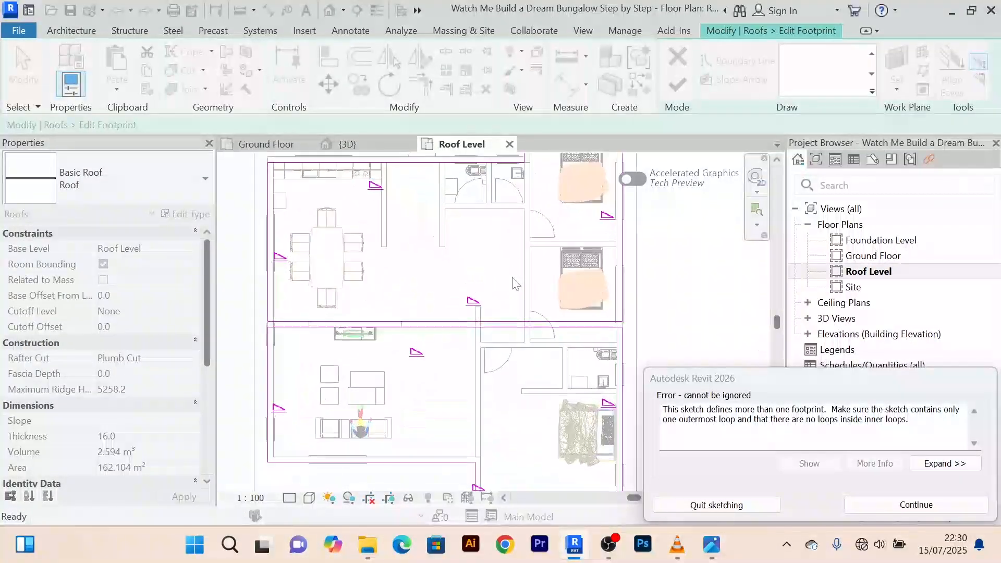
scroll(509, 287, up, 3)
scroll(502, 288, down, 3)
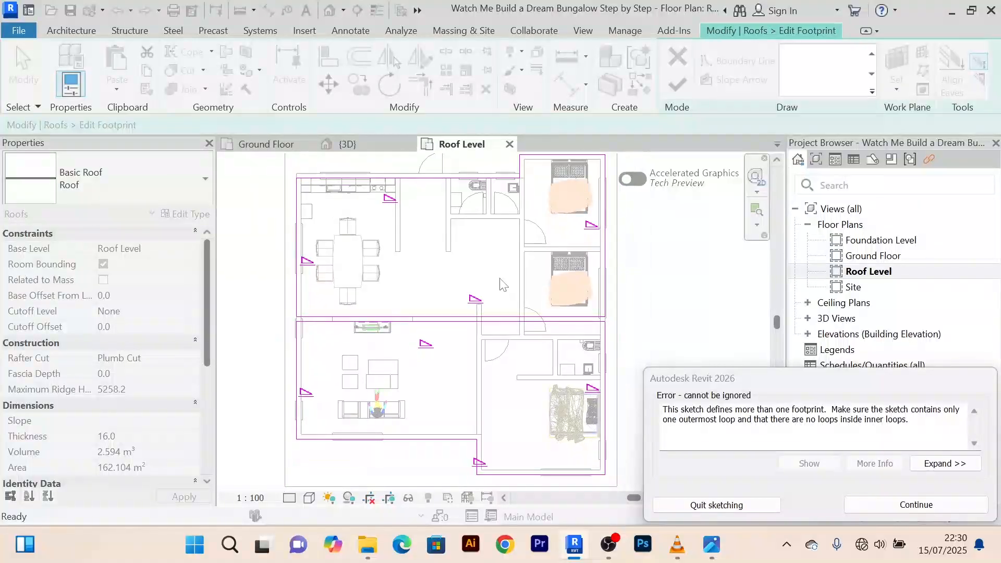
Dismiss the sketch error and delete the living room loop's exterior line beside the bedroom and its full-width line adjoining the kitchen-dining loop
middle_drag(500, 279, 475, 257)
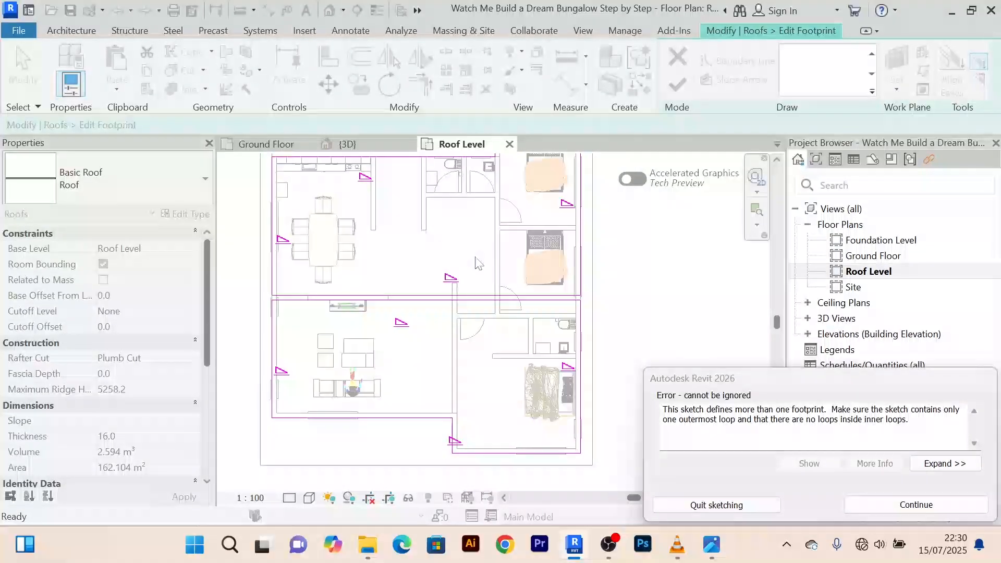
click(891, 505)
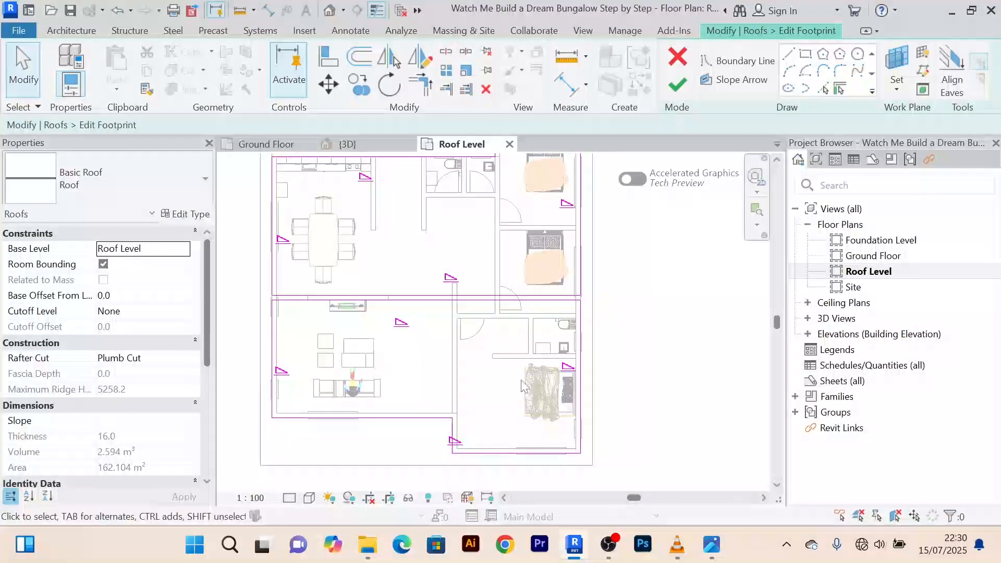
click(581, 349)
key(Delete)
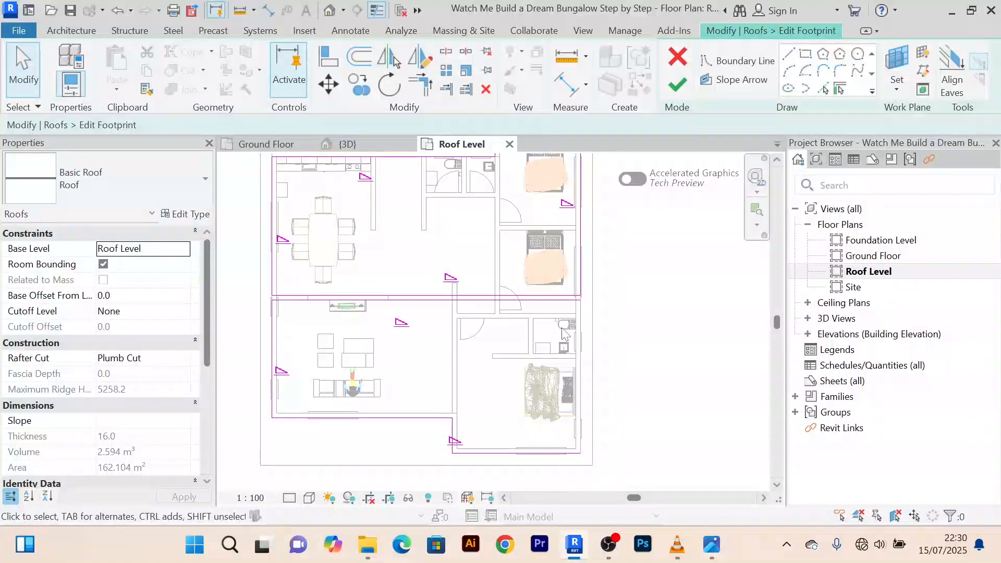
click(378, 301)
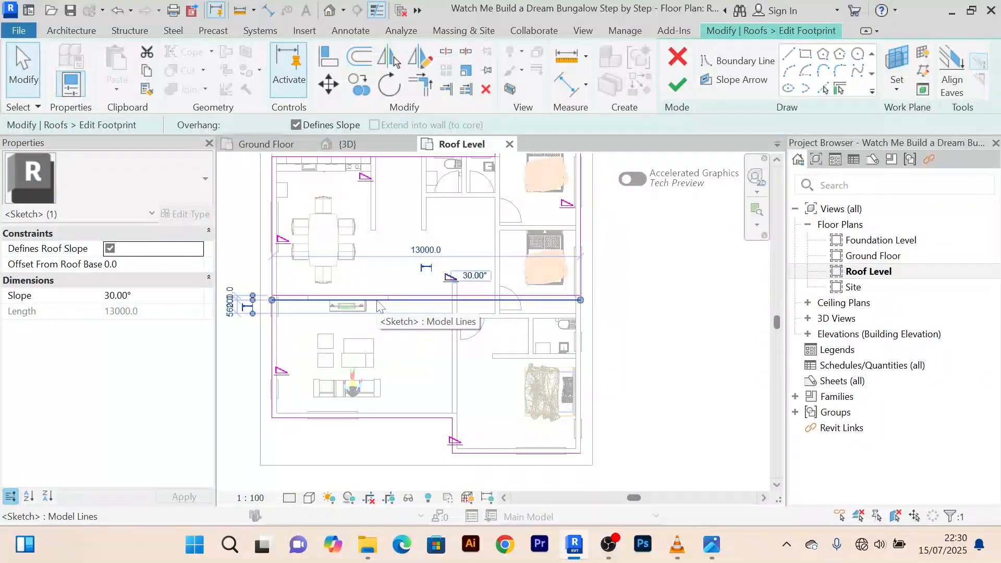
key(Delete)
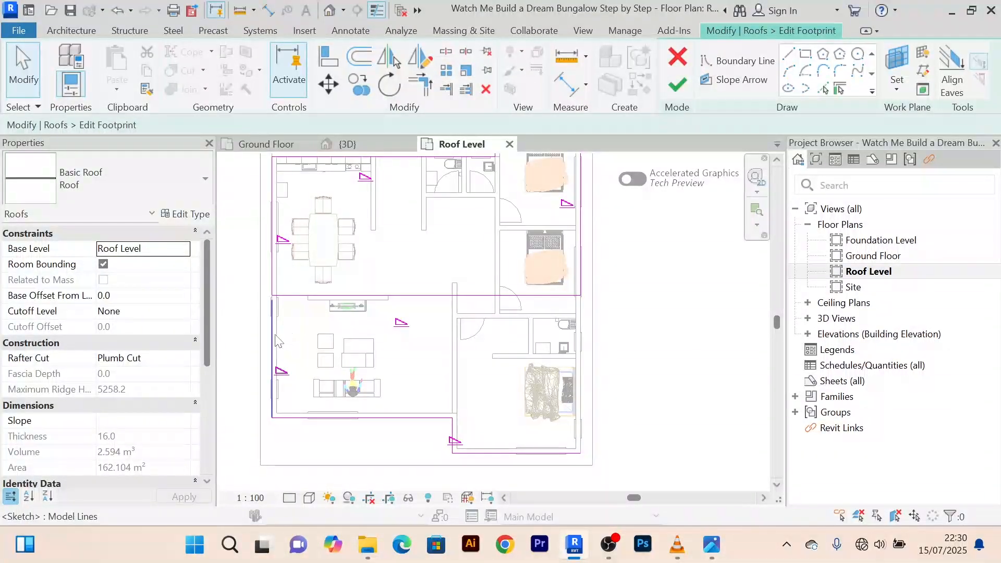
Delete the remaining boundary lines around the living room and its adjoining bedroom: the outer side, both front lines and the short jog
click(270, 332)
key(Delete)
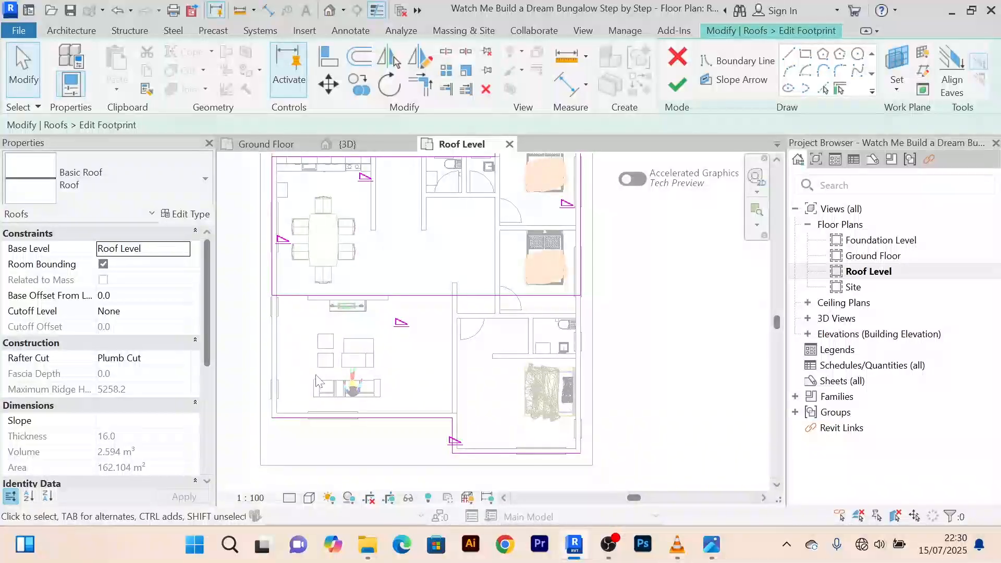
click(369, 418)
key(Delete)
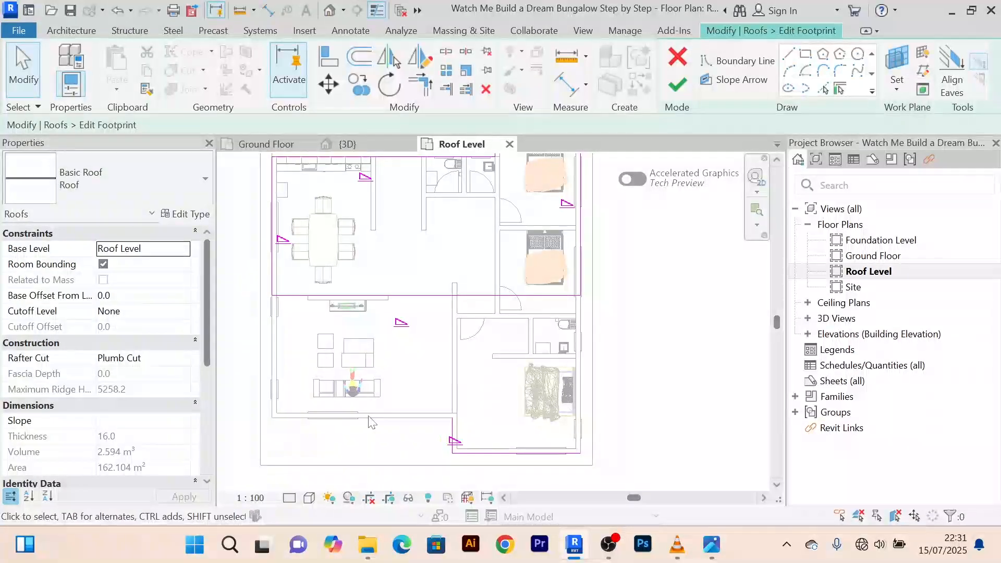
click(508, 462)
key(Delete)
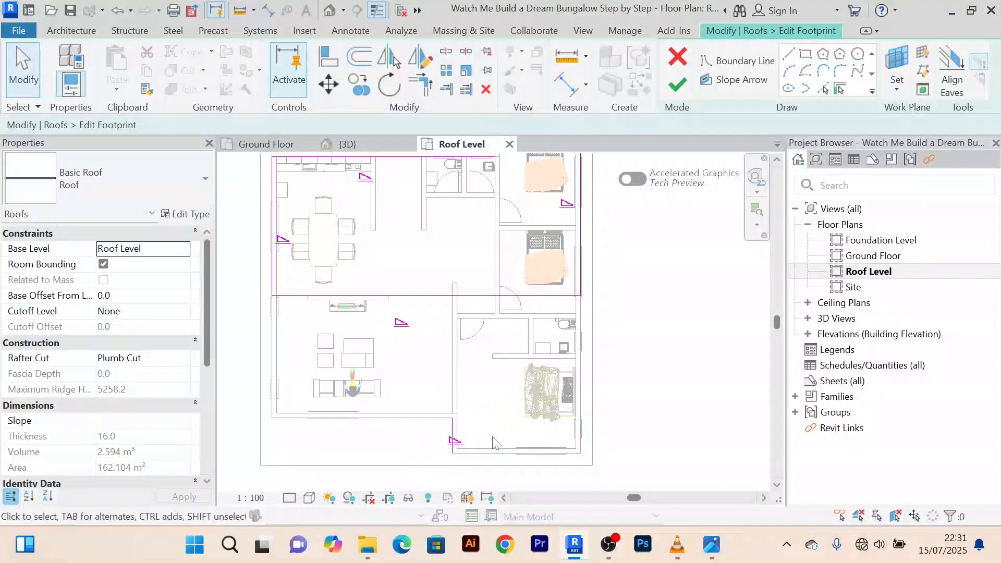
click(452, 432)
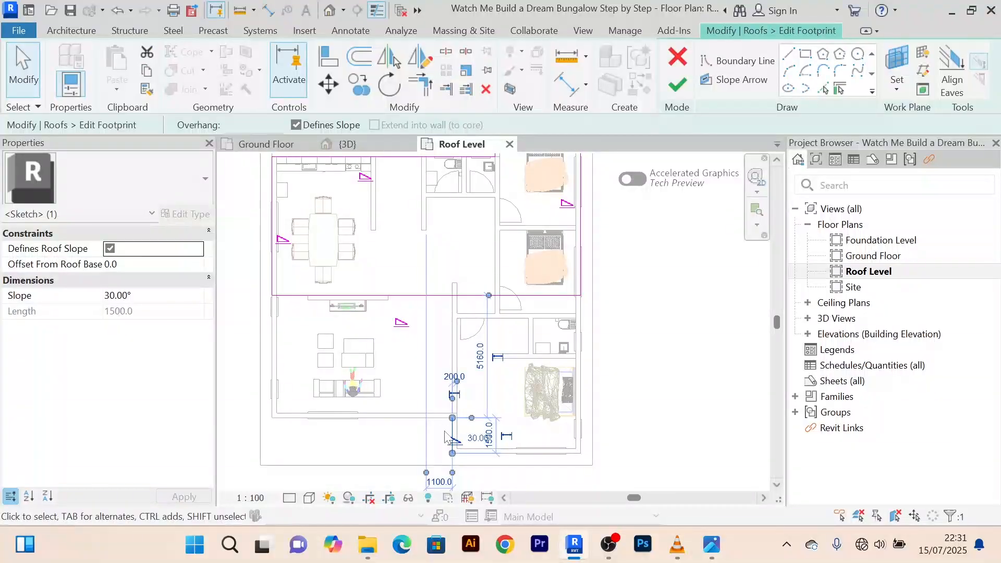
key(Delete)
Finish the roof footprint sketch without attaching the highlighted walls
scroll(599, 344, down, 3)
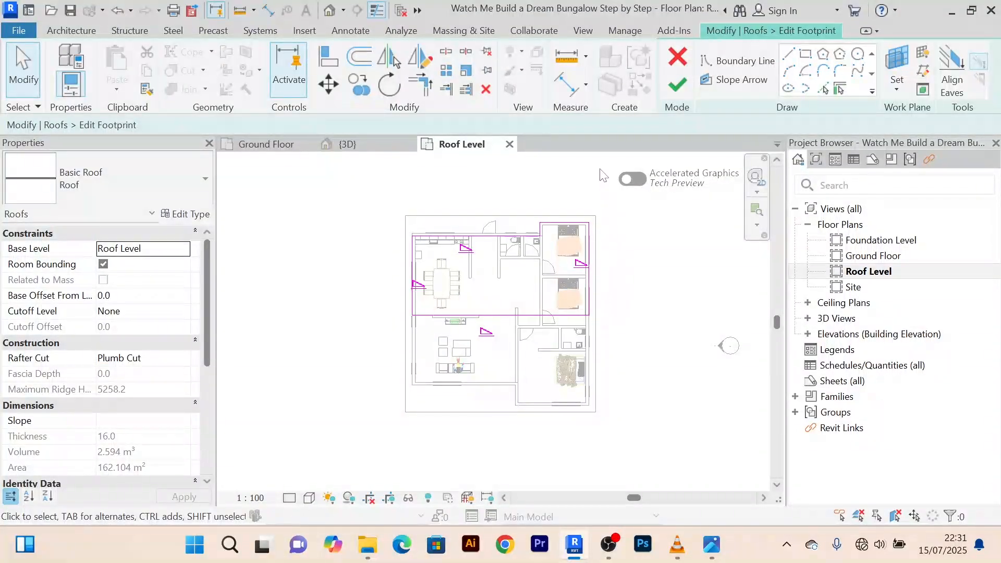
click(678, 84)
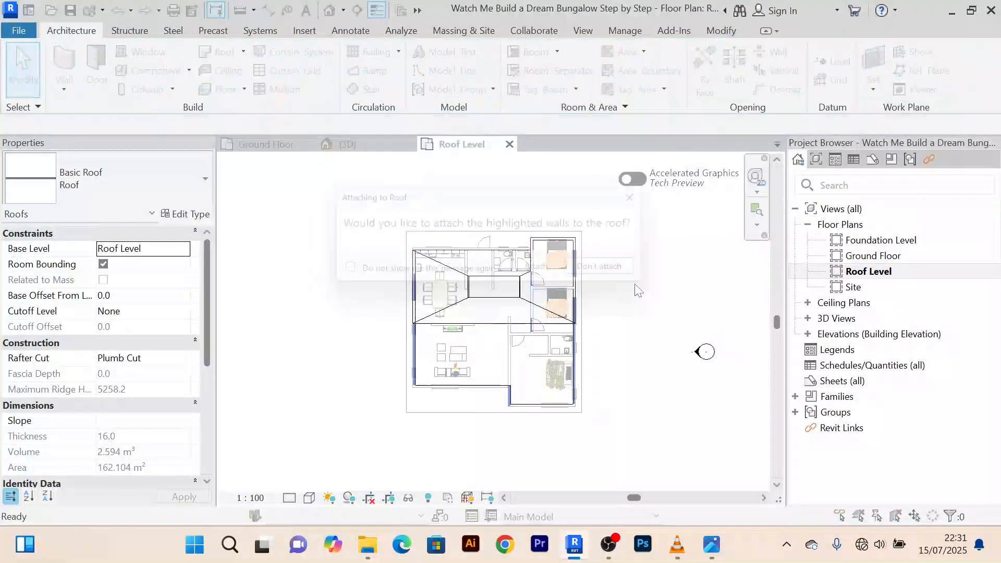
click(614, 273)
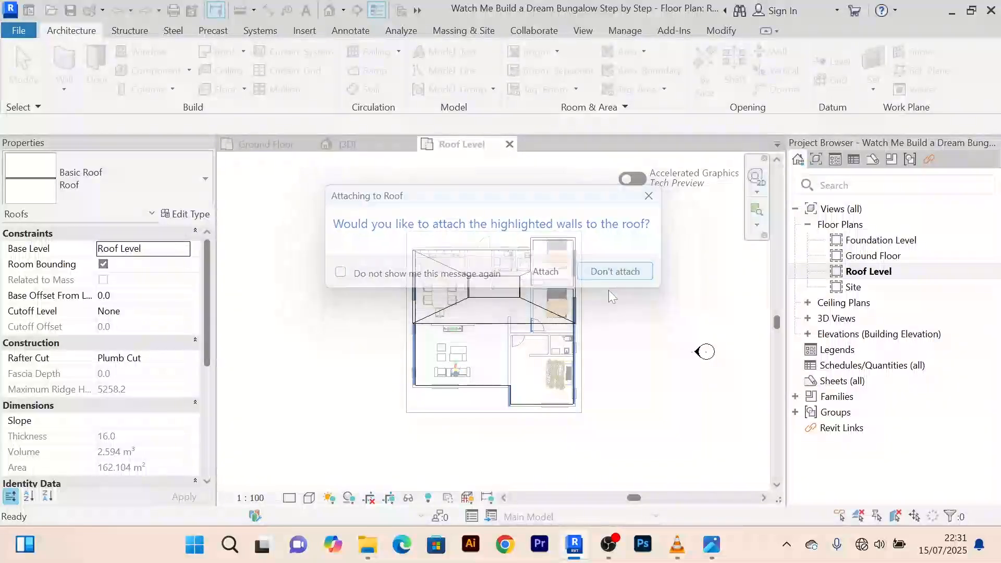
Examine the resulting roof over the kitchen-dining and bedroom zone in the 3D view from several angles
click(347, 144)
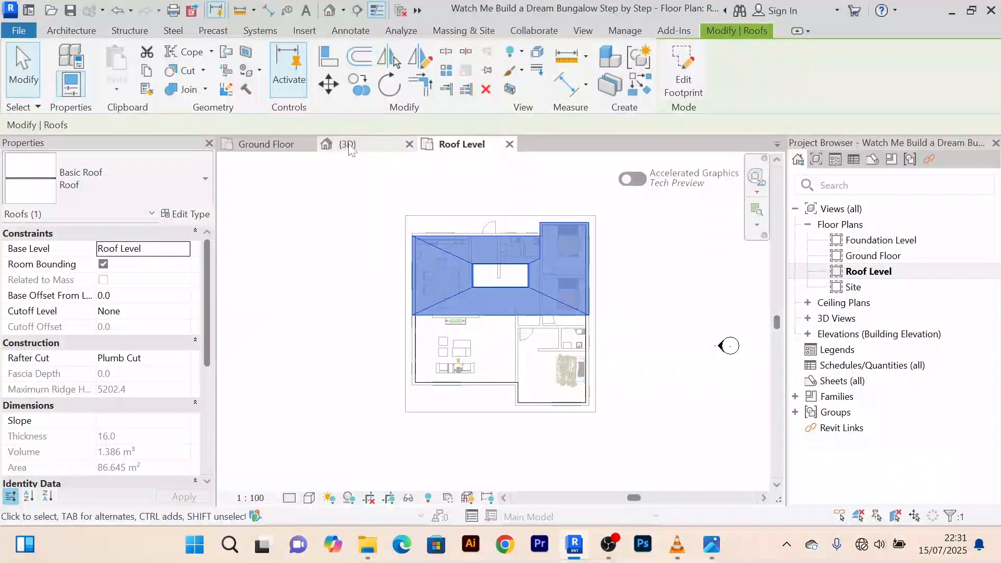
scroll(645, 370, down, 3)
shift+middle_drag(649, 371, 552, 296)
scroll(564, 266, up, 3)
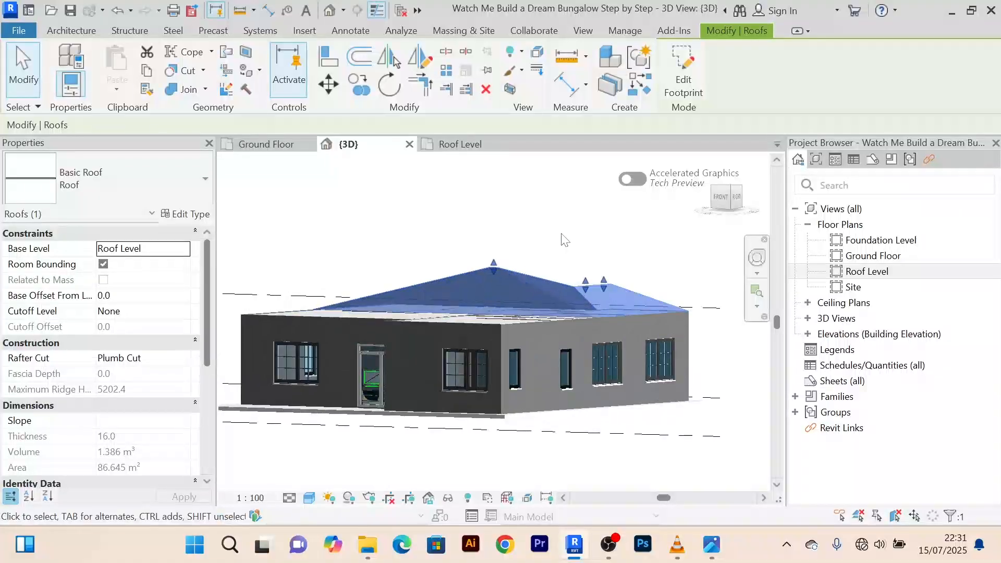
click(564, 240)
shift+middle_drag(565, 241, 559, 284)
scroll(566, 299, down, 3)
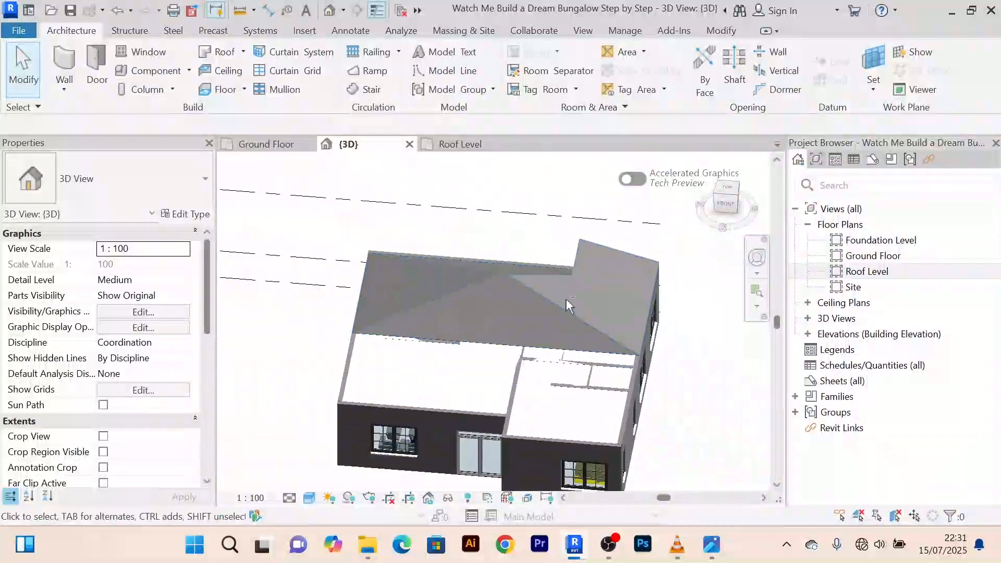
scroll(332, 309, up, 5)
scroll(332, 309, down, 5)
shift+middle_drag(458, 340, 404, 285)
scroll(353, 267, up, 3)
scroll(353, 267, down, 3)
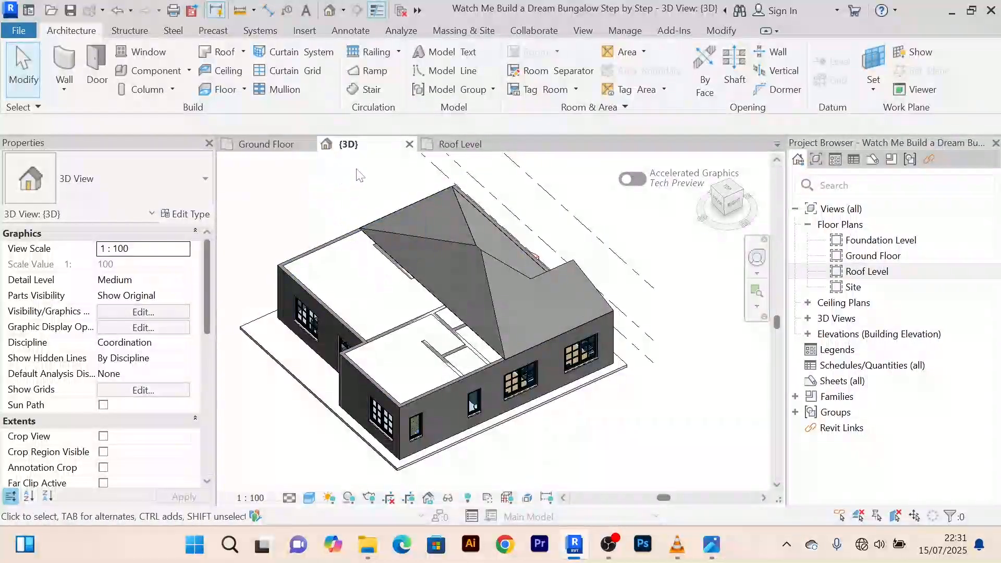
Reopen the roof's footprint sketch for editing in the Roof Level plan
click(473, 146)
scroll(635, 315, up, 2)
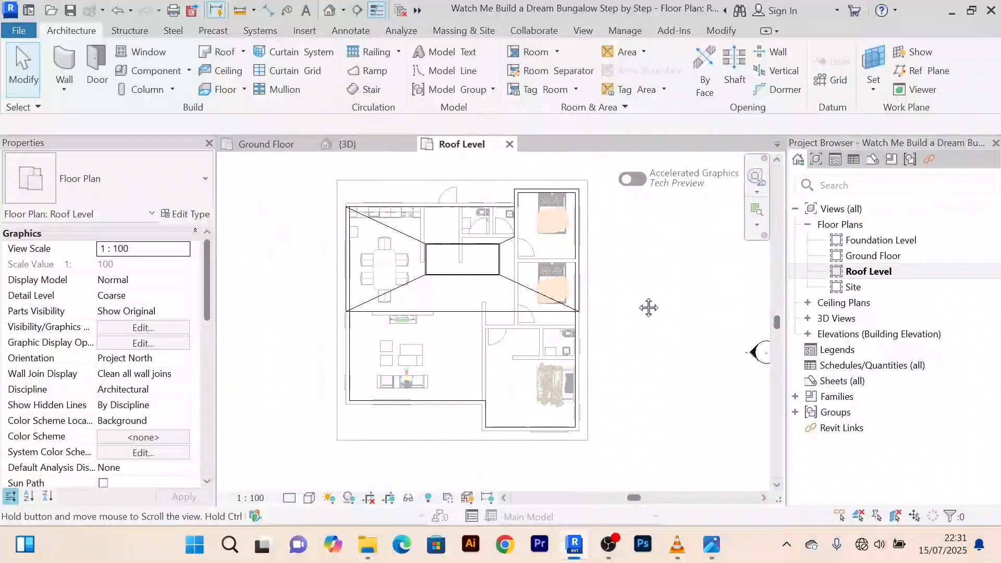
scroll(468, 309, up, 3)
click(468, 308)
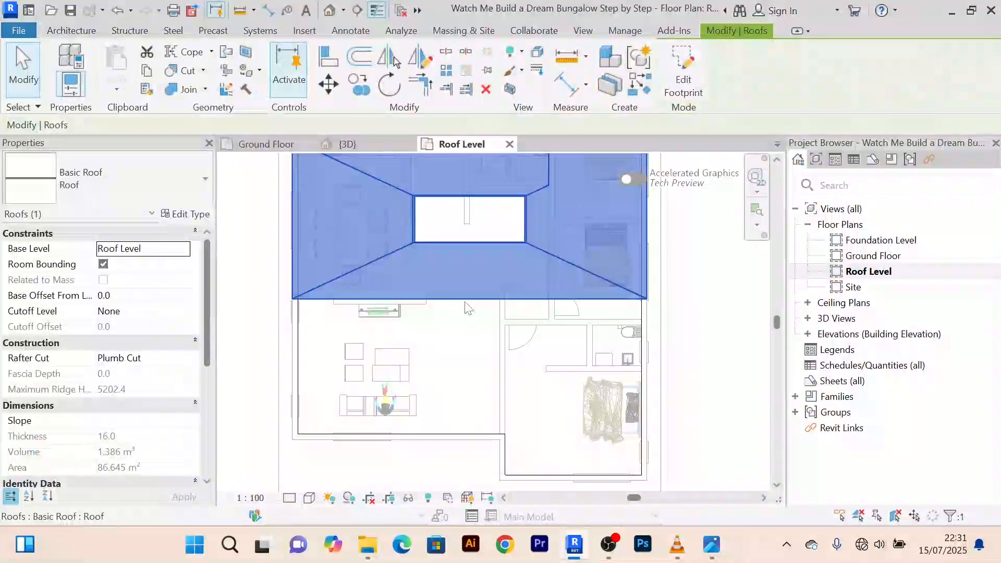
scroll(469, 308, down, 3)
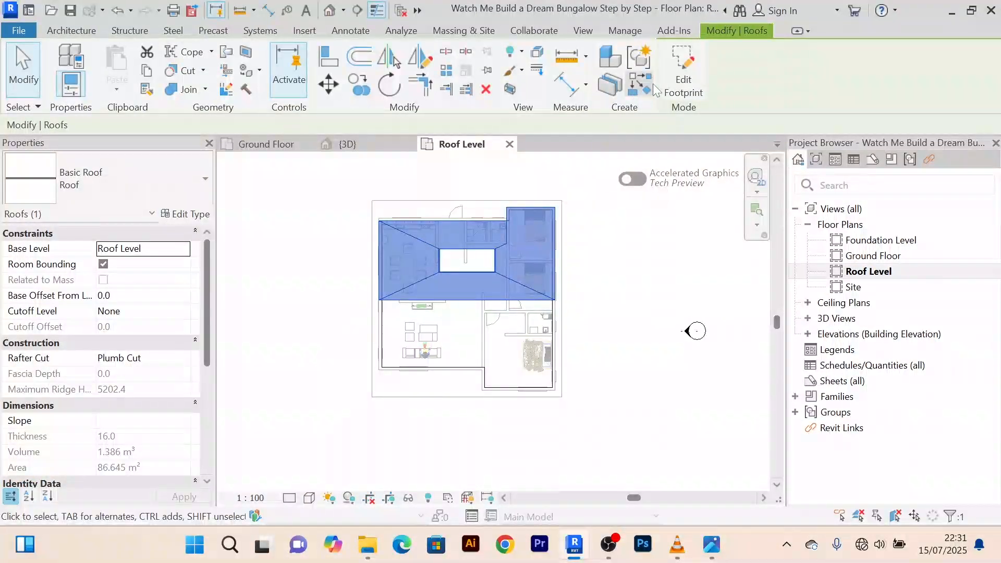
click(678, 81)
Turn off Defines Slope for the boundary line along the dining area's exterior side wall
scroll(472, 299, up, 3)
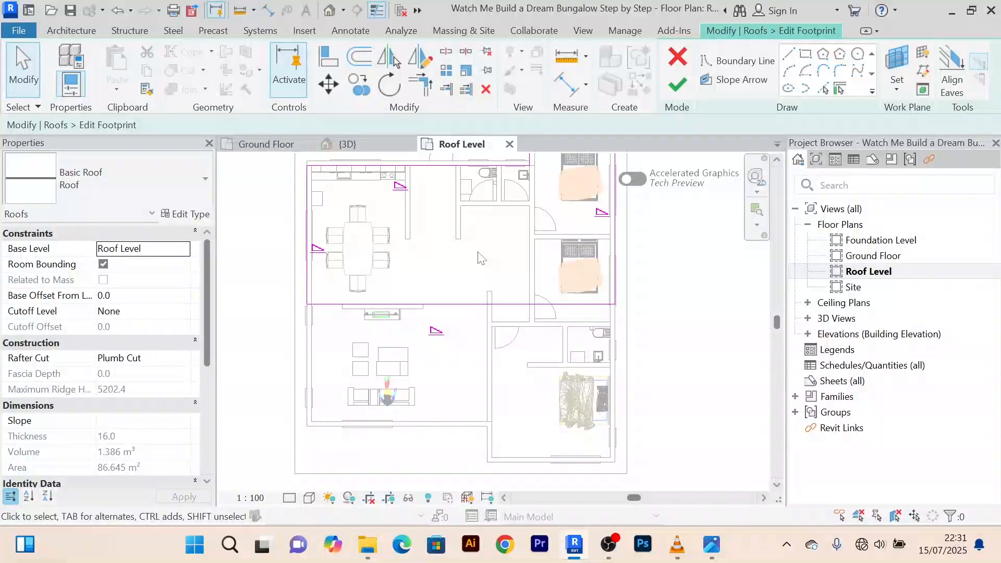
scroll(479, 257, down, 2)
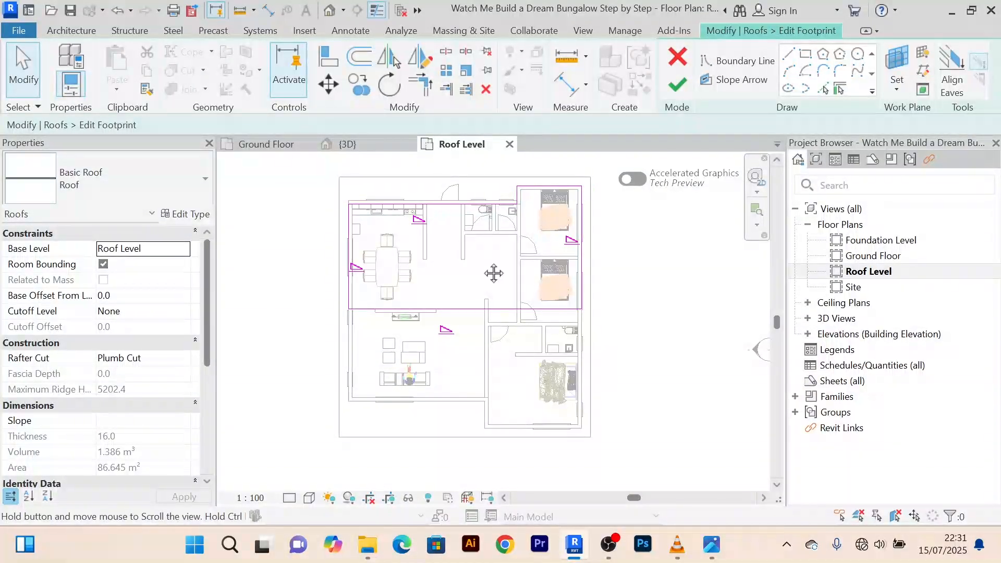
middle_drag(494, 273, 471, 334)
scroll(449, 290, up, 2)
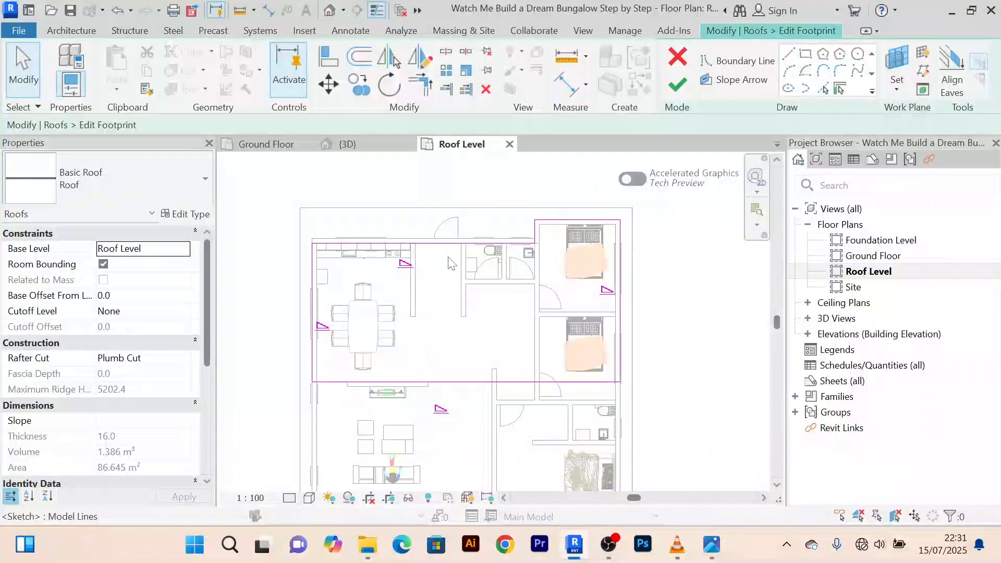
middle_drag(442, 284, 464, 265)
click(334, 290)
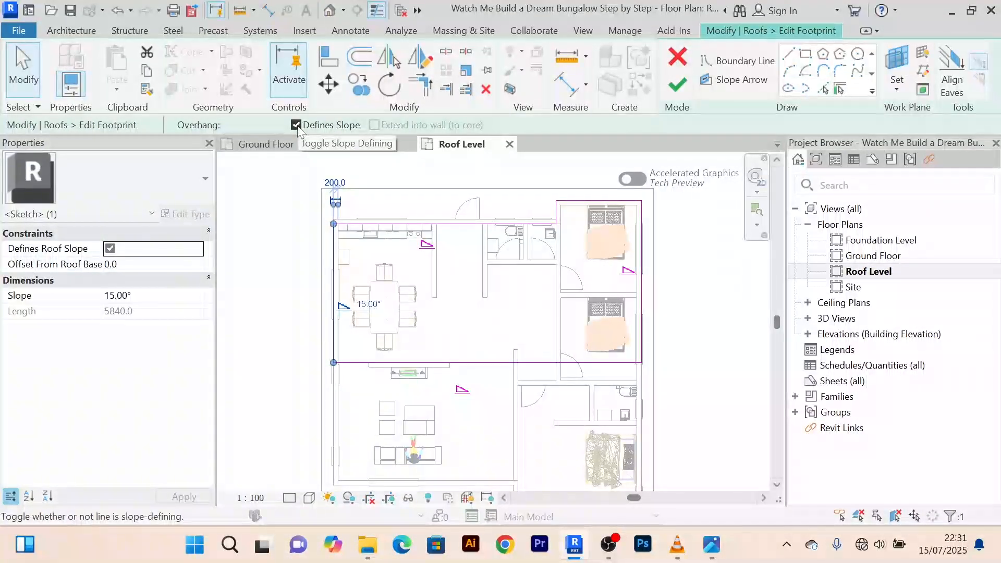
click(323, 126)
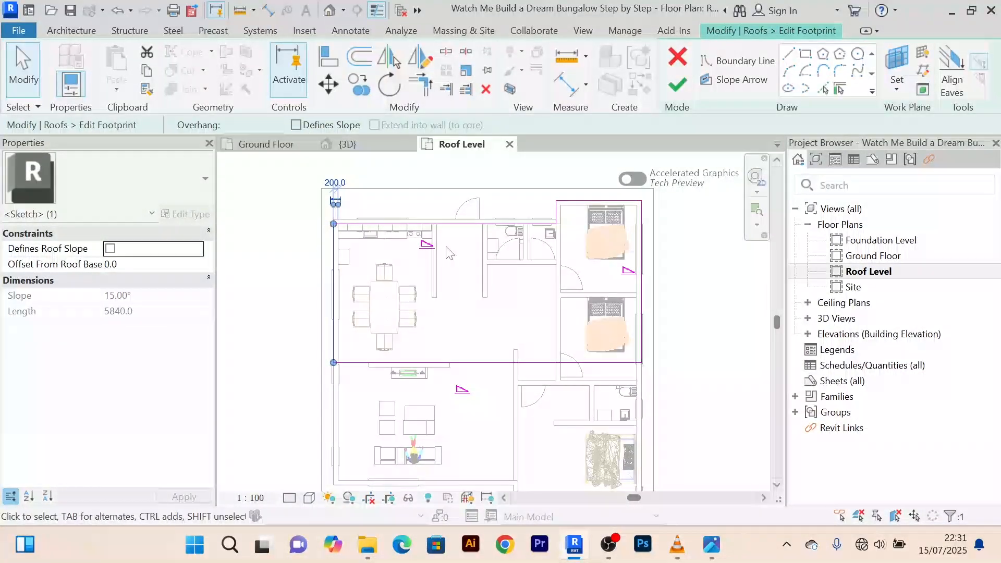
Turn off Defines Slope for the boundary line between the dining and living zones and for the bedrooms' exterior side line
click(479, 363)
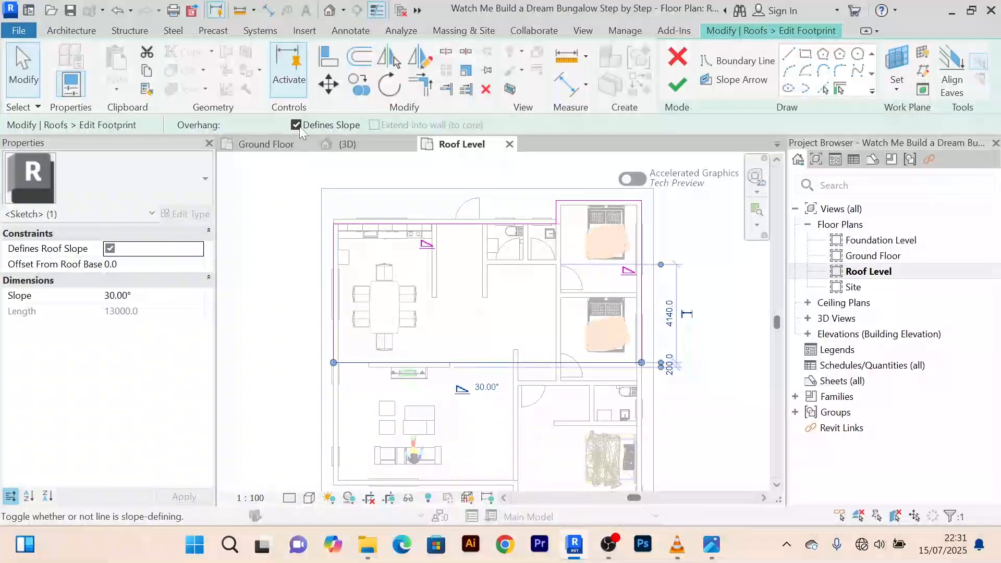
click(642, 303)
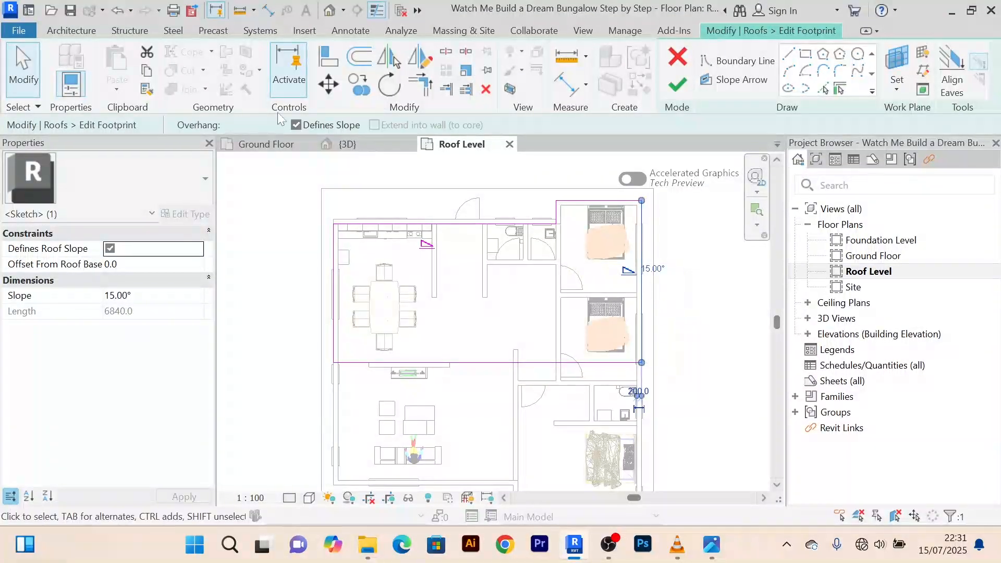
click(605, 246)
scroll(509, 241, up, 2)
scroll(508, 241, up, 1)
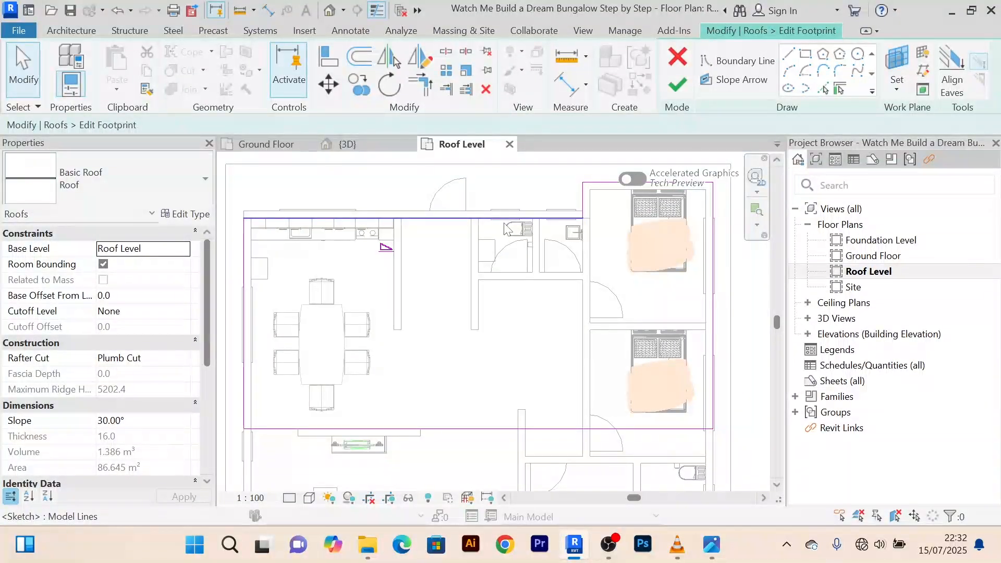
Turn on Defines Slope for the short boundary line across the end of the projecting bedroom
click(504, 224)
click(529, 267)
middle_drag(553, 262, 508, 307)
click(598, 228)
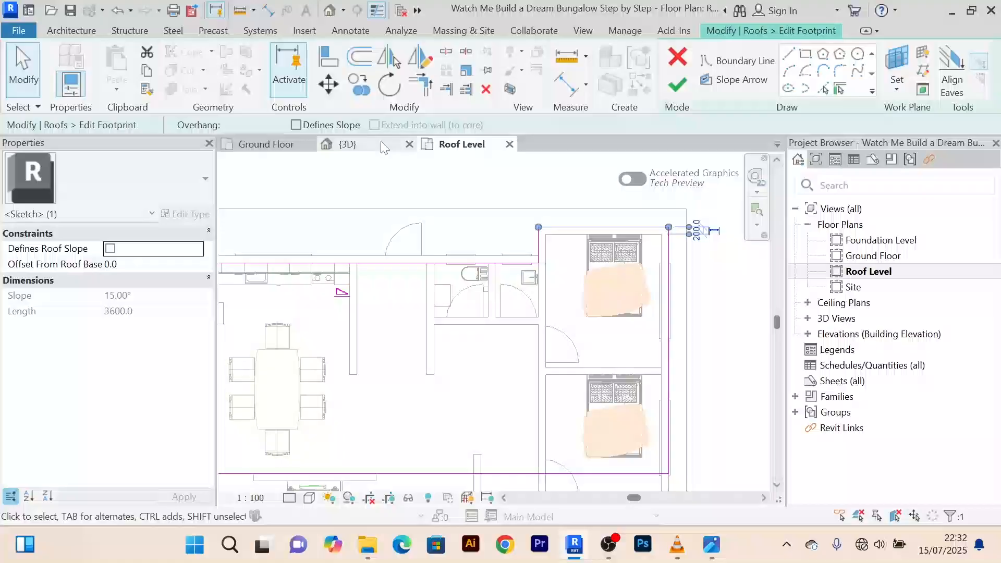
click(296, 126)
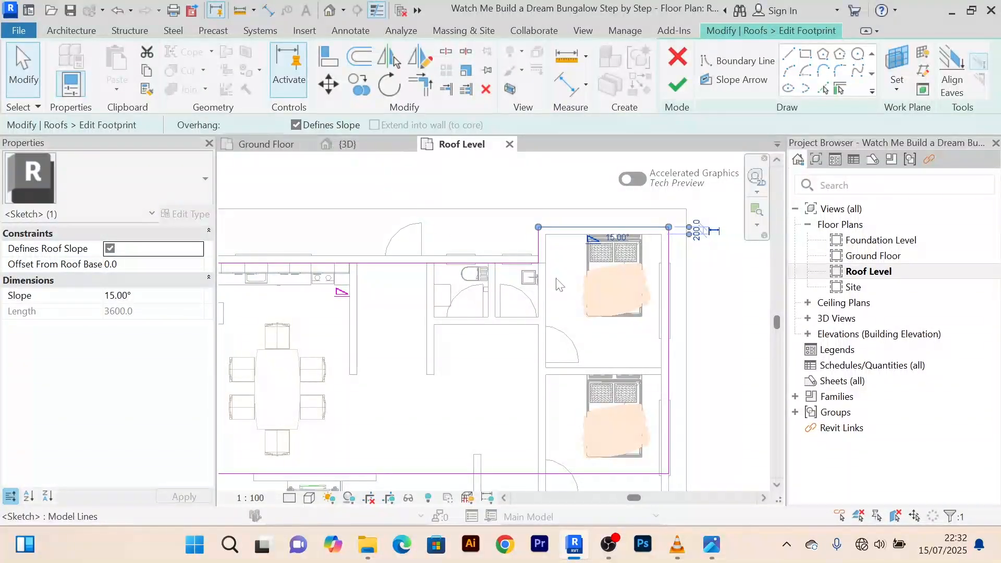
click(602, 247)
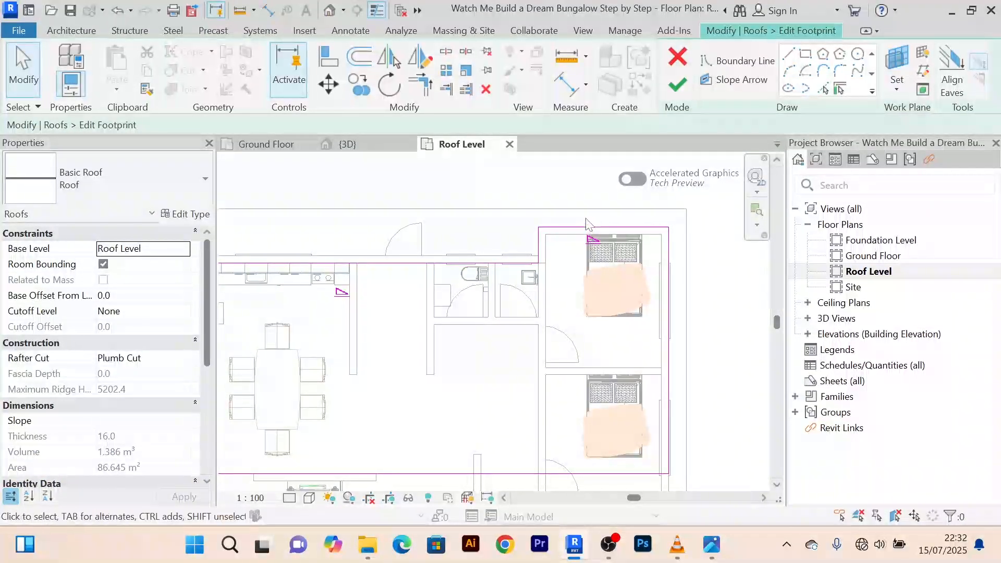
Finish the edited slope layout of the roof footprint, leaving the highlighted walls unattached
scroll(582, 269, down, 2)
scroll(558, 256, up, 2)
scroll(557, 256, down, 2)
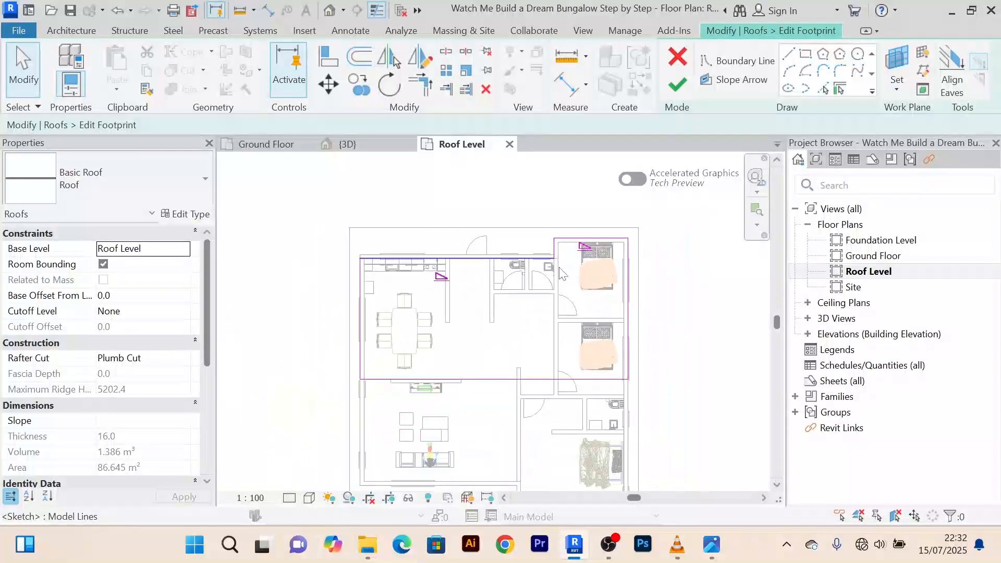
middle_drag(566, 302, 566, 282)
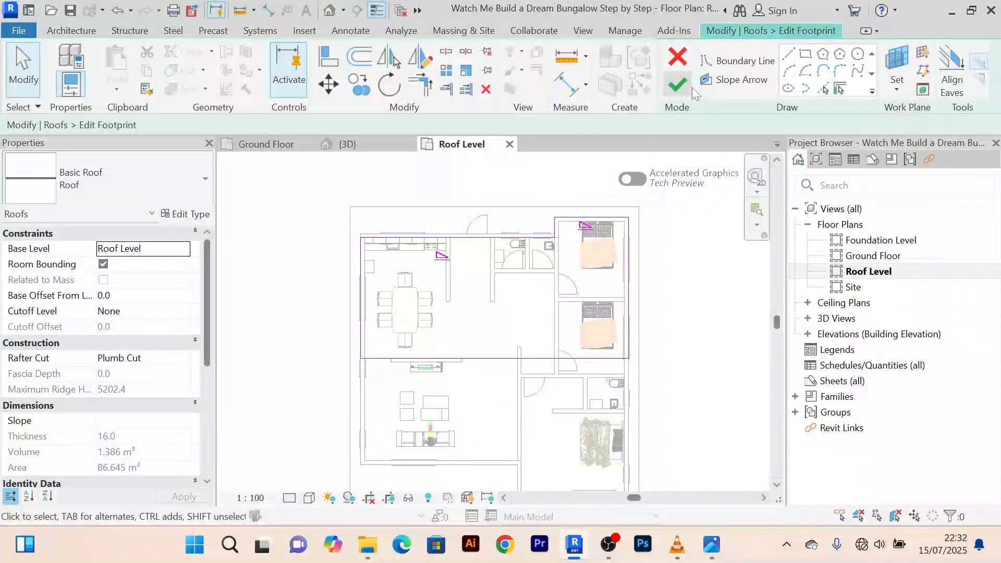
click(678, 84)
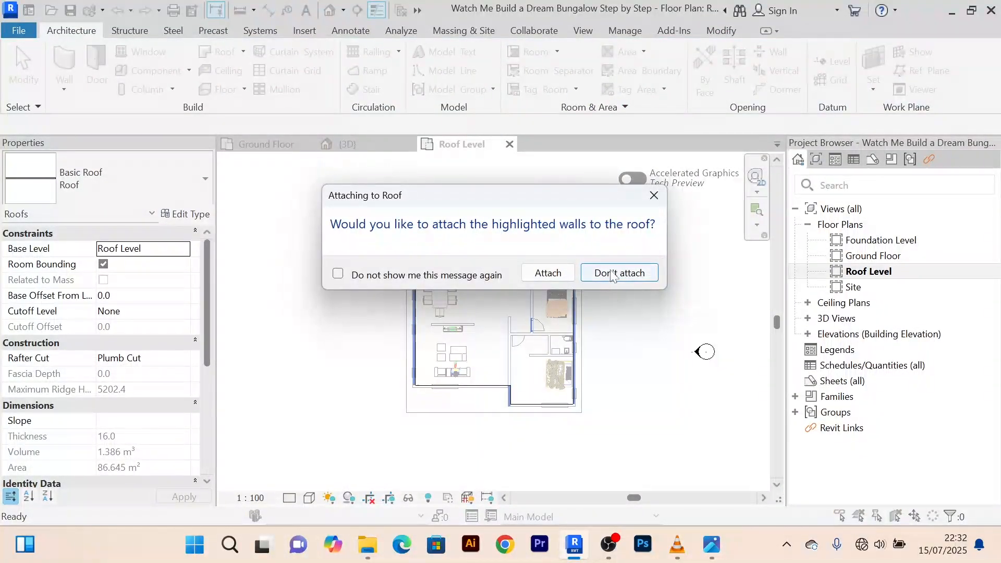
click(613, 276)
Inspect the reshaped single-pitch roof and the small roof over the projecting bedroom in the 3D view
scroll(514, 248, up, 2)
click(353, 148)
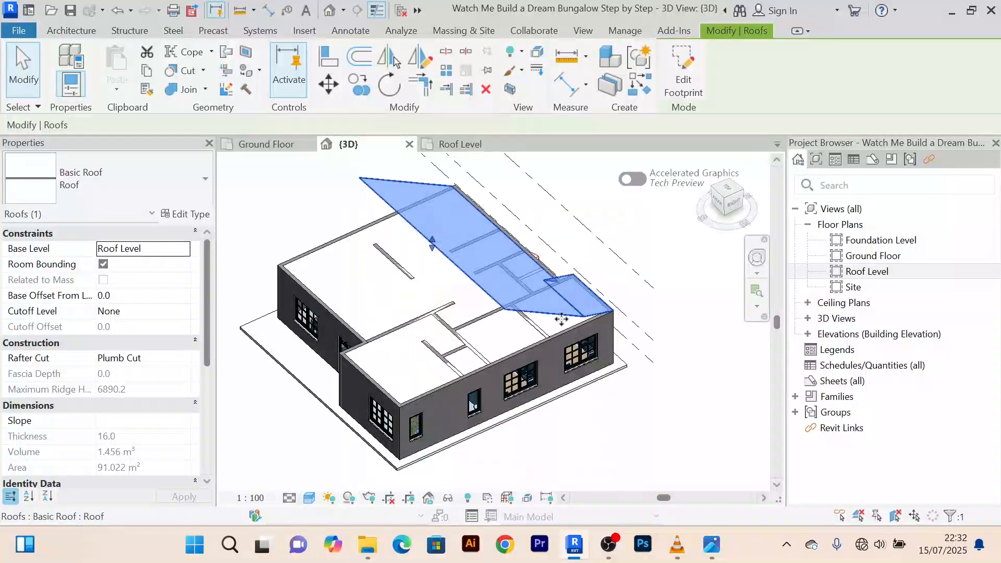
click(636, 424)
scroll(631, 420, down, 1)
shift+middle_drag(627, 416, 433, 415)
scroll(504, 342, up, 5)
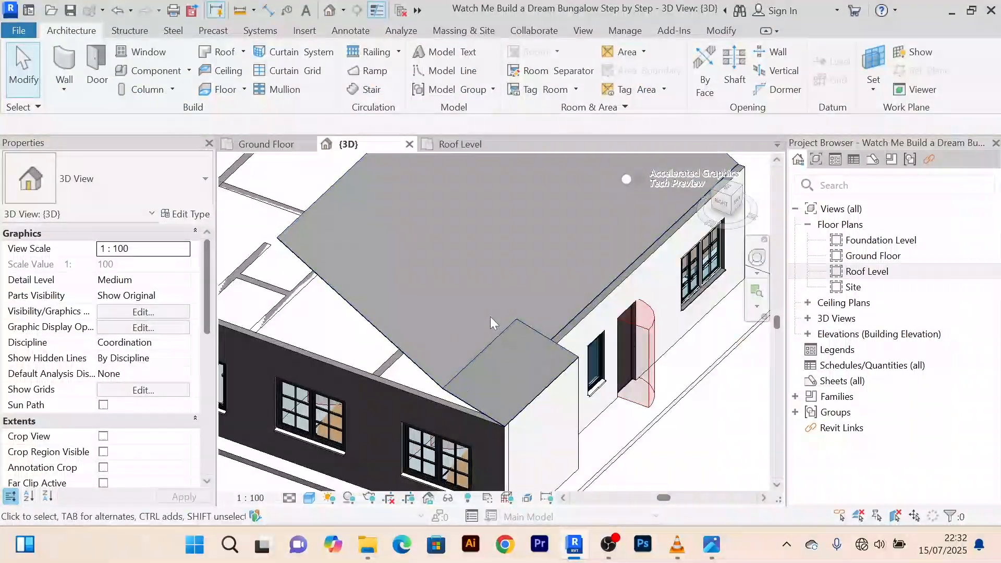
Examine the first roof and the uncovered part of the bungalow from several sides in the 3D view
scroll(491, 318, down, 5)
shift+middle_drag(491, 317, 432, 320)
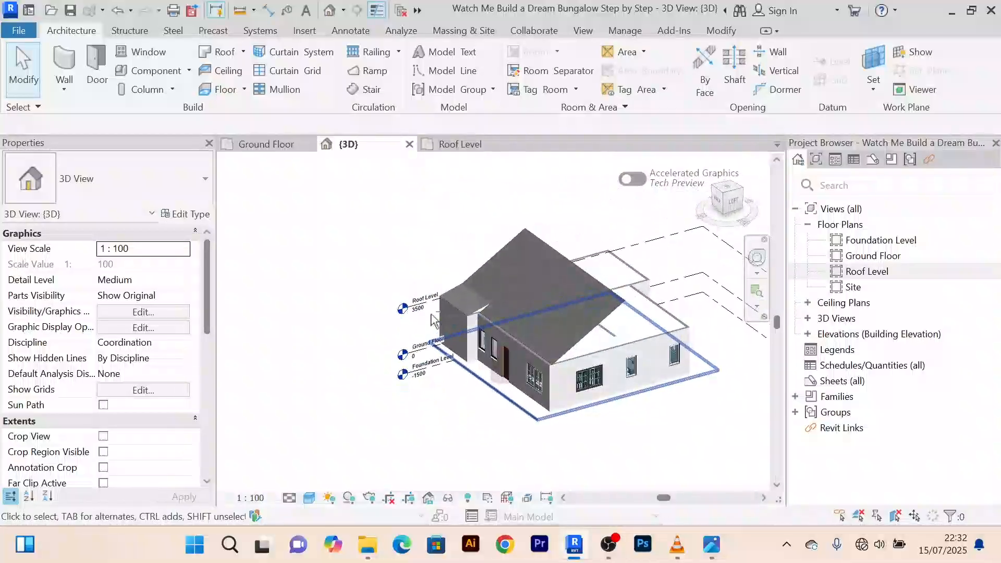
scroll(438, 296, up, 2)
scroll(548, 279, up, 1)
shift+middle_drag(534, 277, 501, 286)
scroll(487, 312, down, 2)
scroll(521, 360, up, 2)
scroll(520, 355, down, 2)
scroll(549, 300, down, 1)
scroll(568, 323, up, 2)
scroll(553, 321, down, 1)
scroll(544, 310, down, 2)
scroll(501, 286, up, 2)
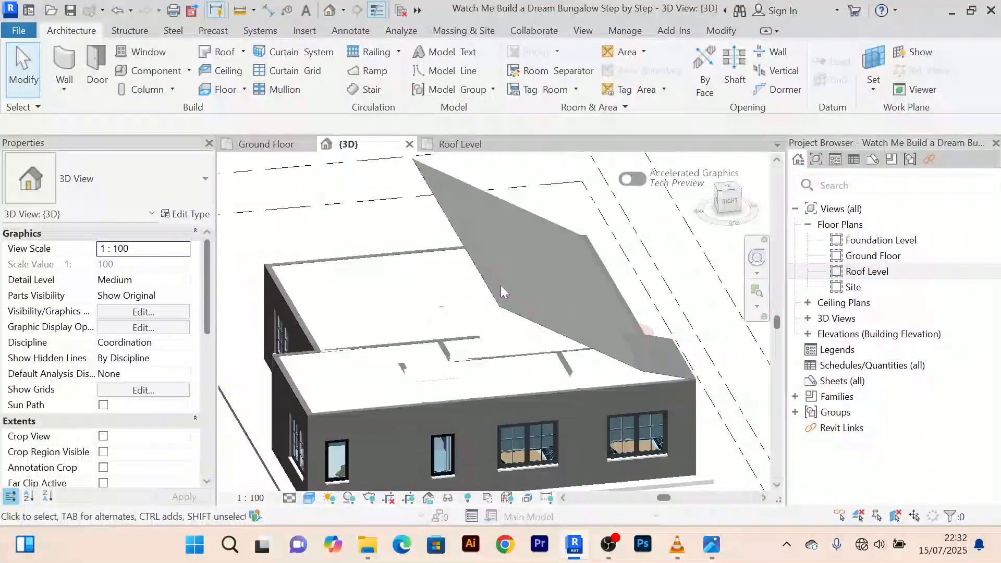
scroll(501, 286, down, 2)
scroll(475, 300, up, 2)
scroll(478, 296, down, 1)
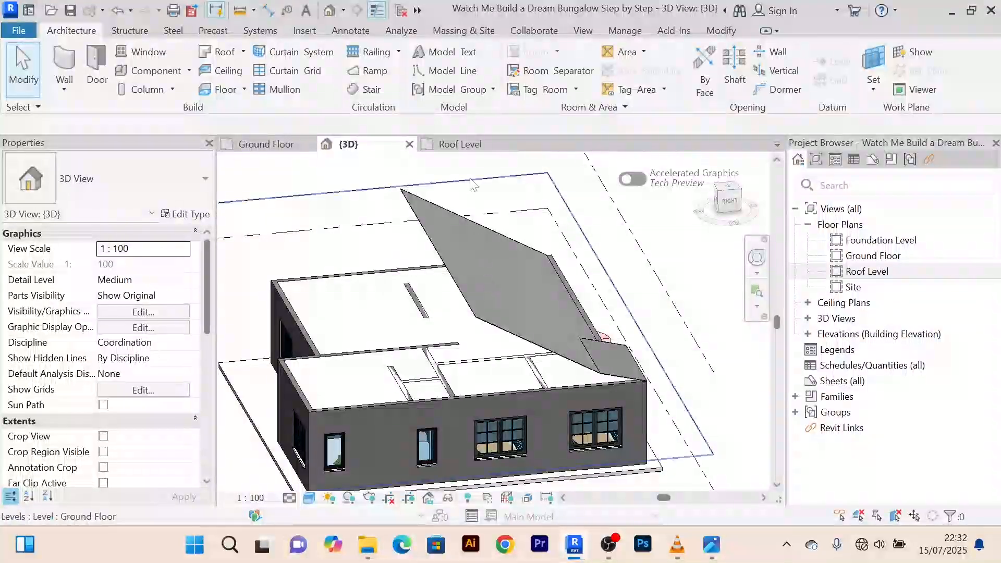
Start a second roof by footprint on the Roof Level plan
click(460, 144)
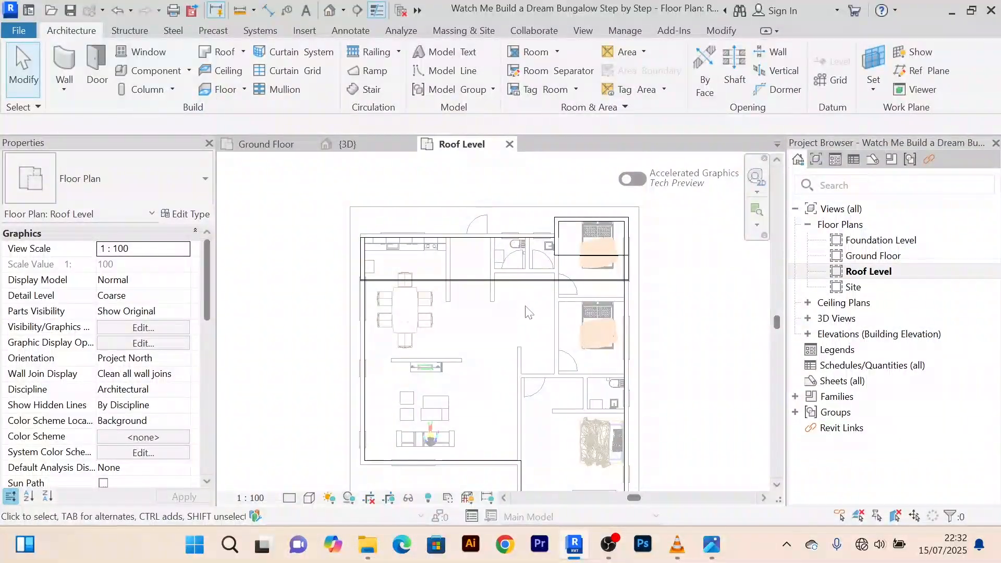
middle_drag(525, 306, 506, 268)
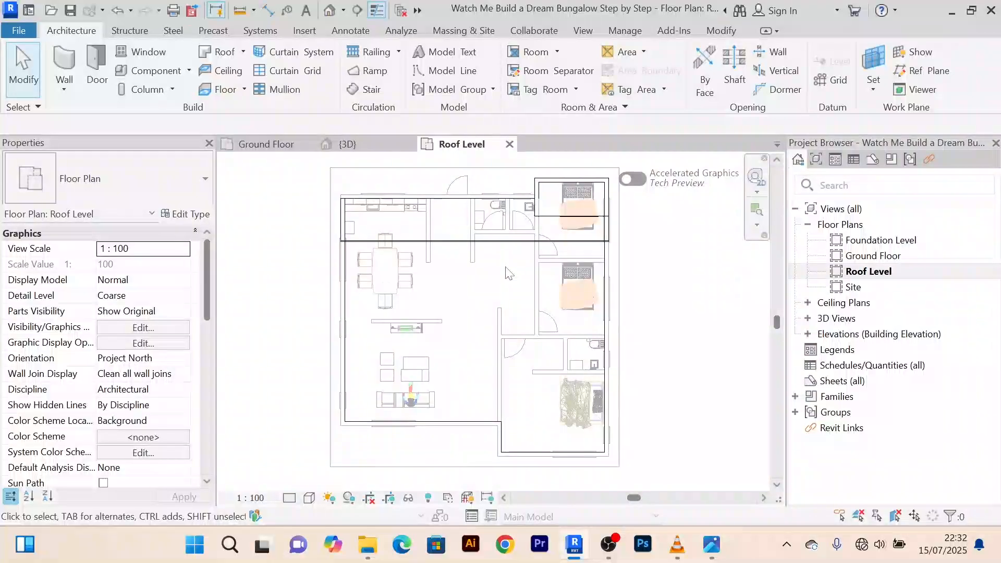
scroll(505, 268, up, 2)
scroll(497, 264, down, 2)
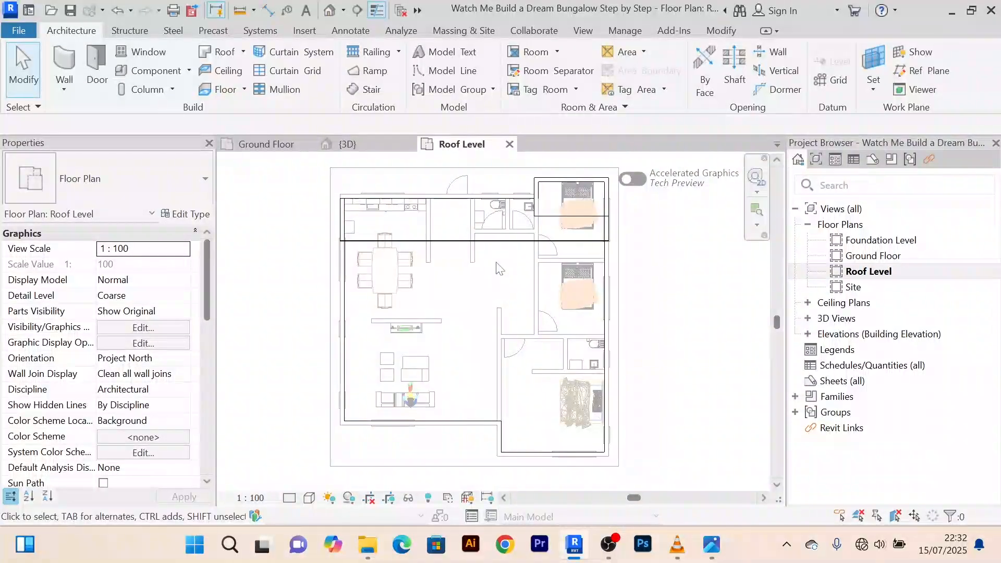
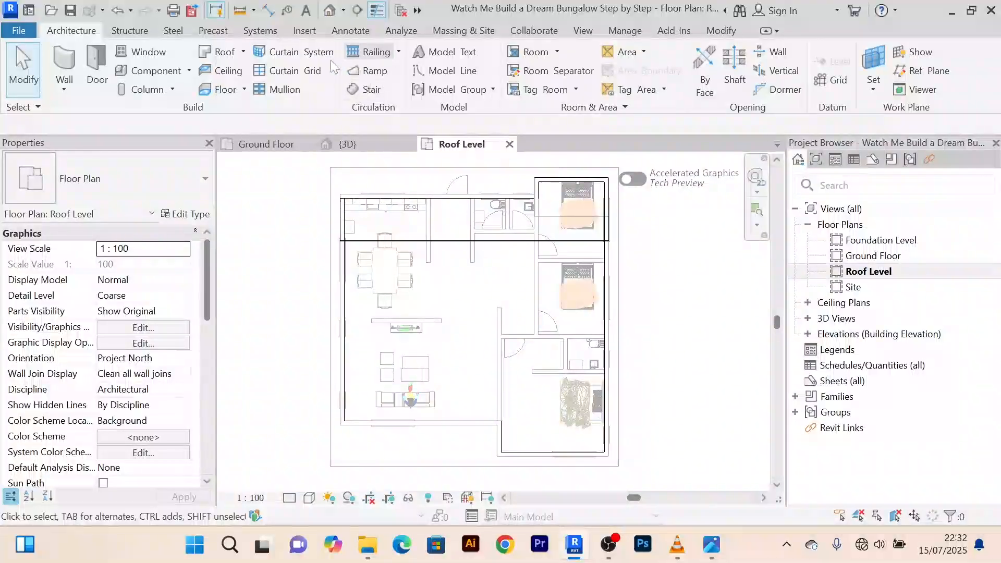
click(230, 51)
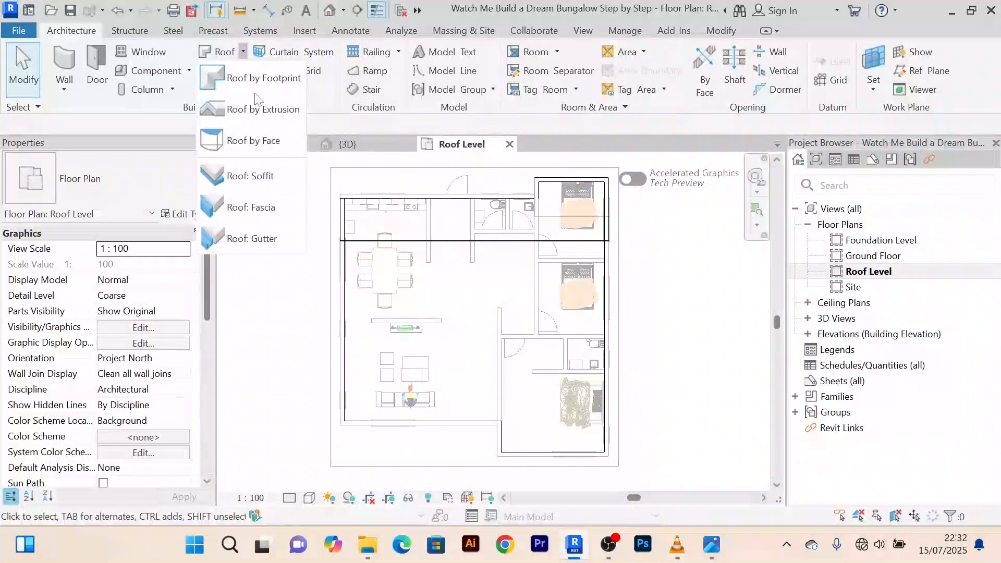
click(245, 76)
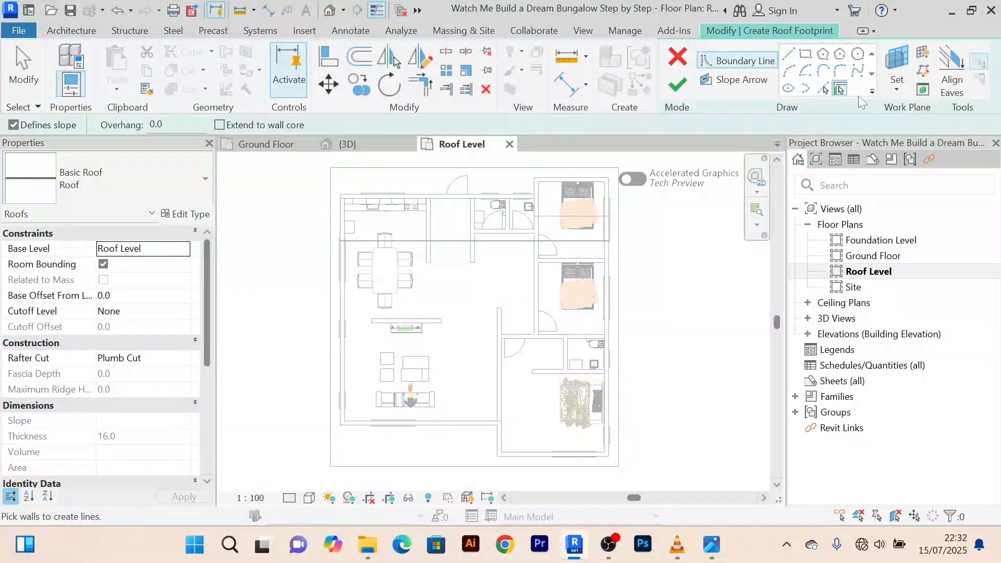
Pick the floor edges around the living room and the adjoining projecting bedroom as roof boundary lines, including both long exterior sides
click(823, 89)
scroll(413, 275, up, 2)
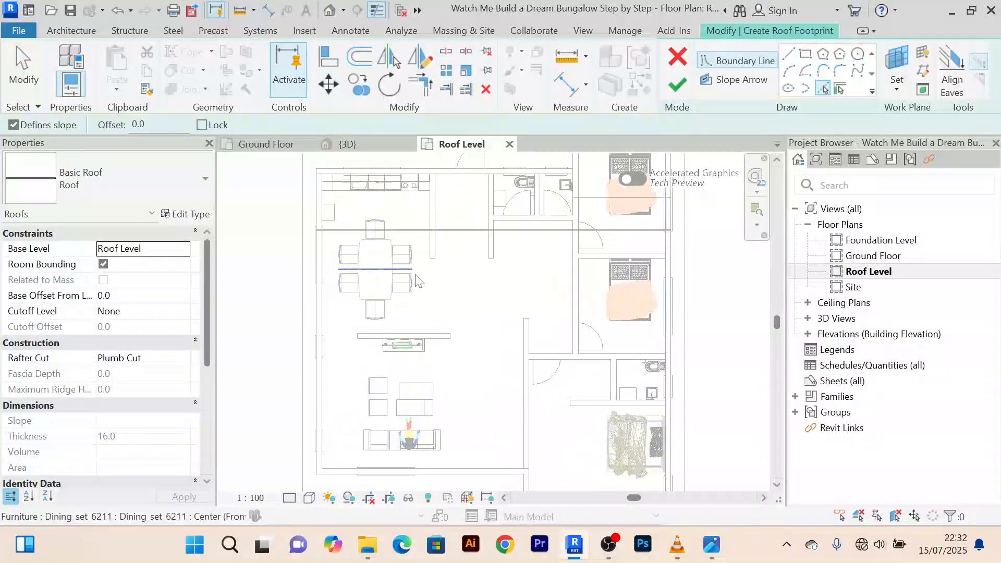
scroll(437, 323, down, 2)
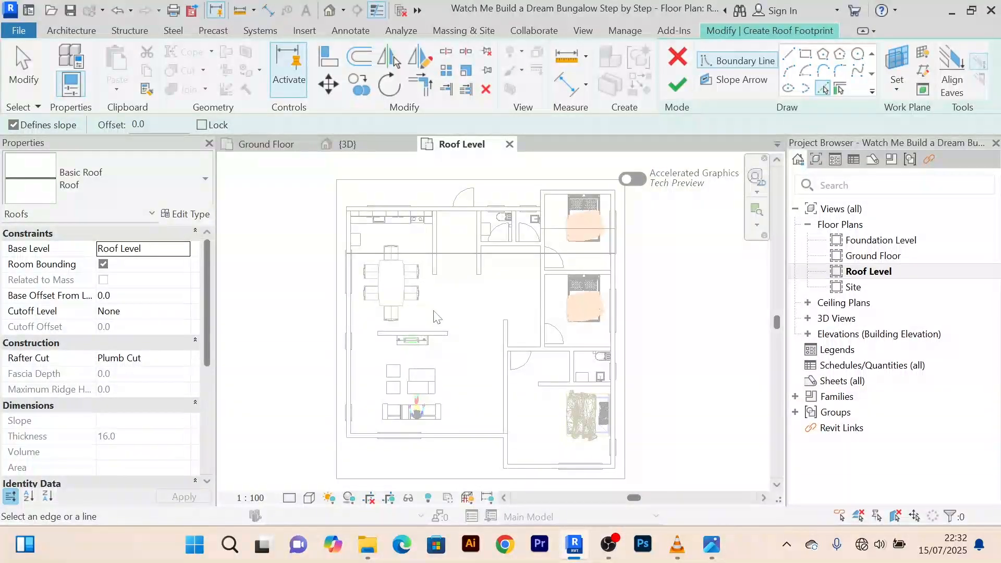
scroll(417, 438, up, 2)
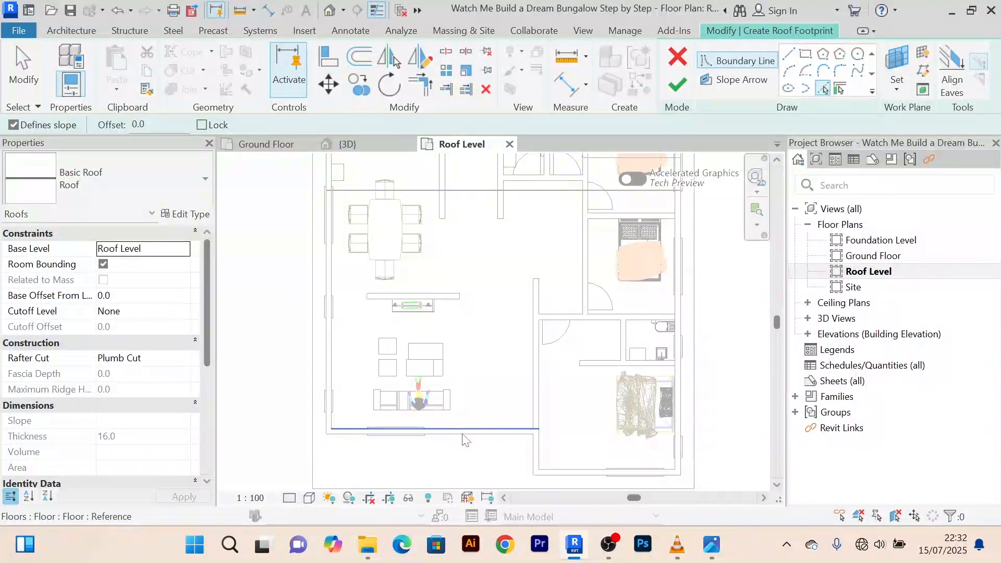
click(464, 431)
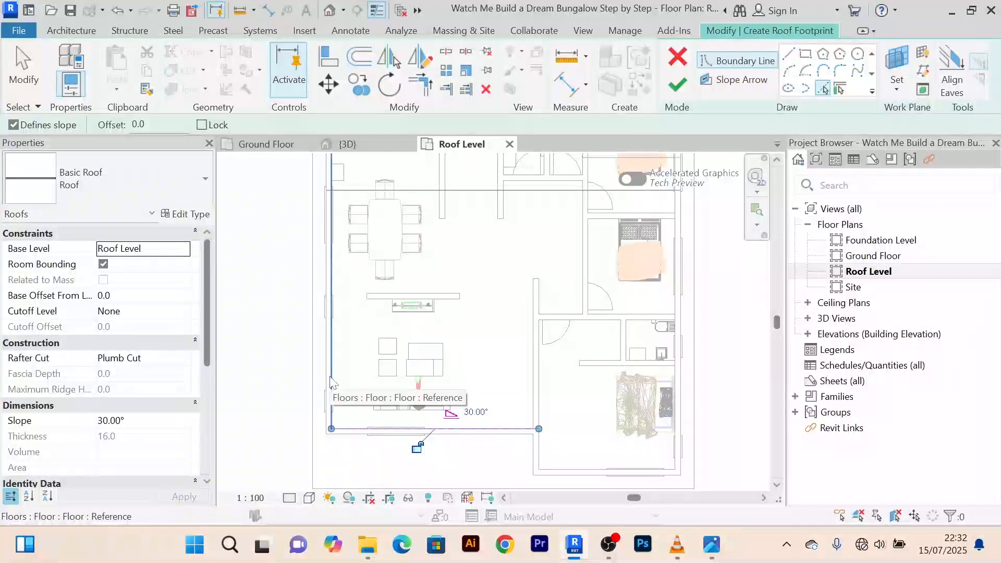
click(537, 453)
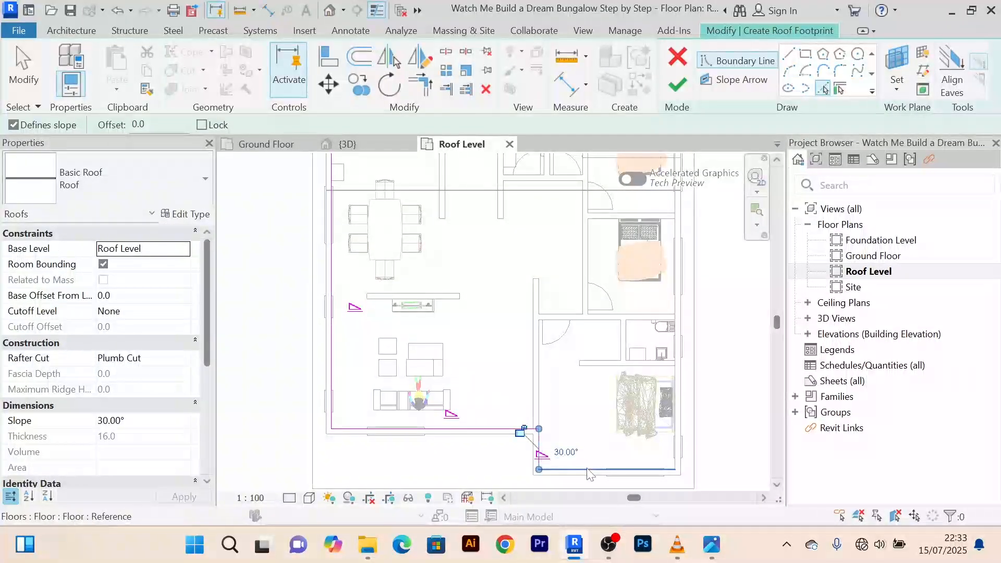
click(593, 471)
scroll(667, 447, up, 1)
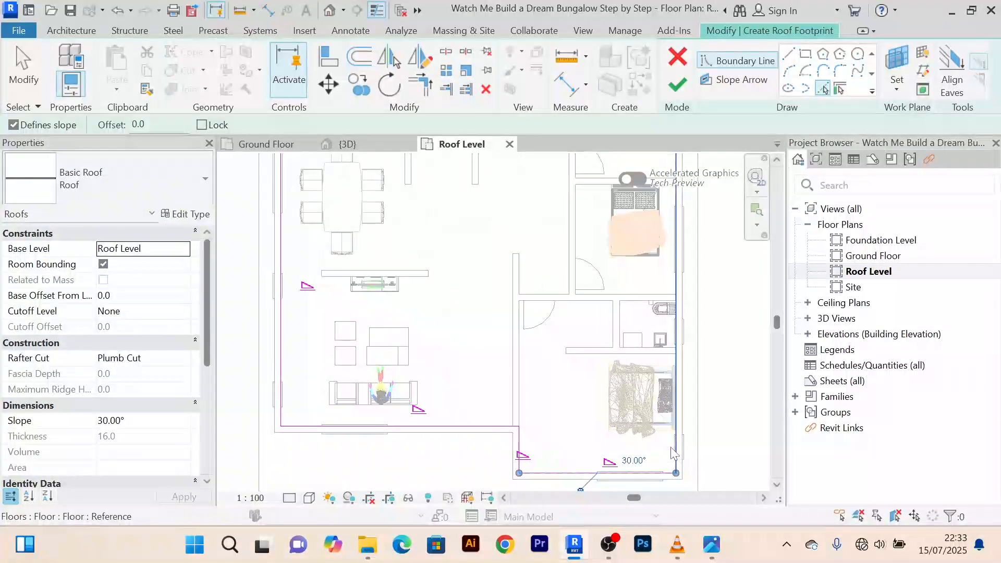
click(673, 452)
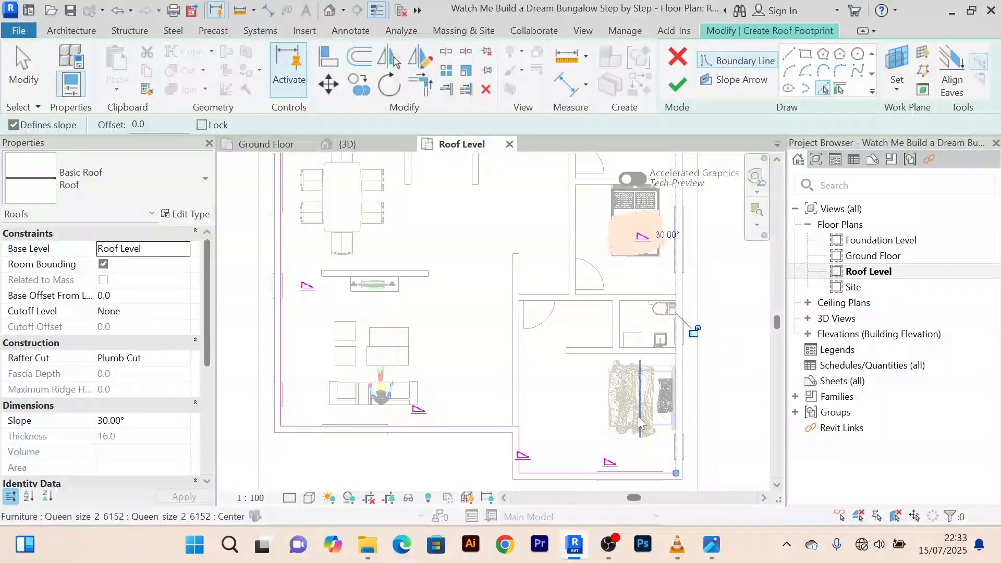
scroll(532, 285, down, 2)
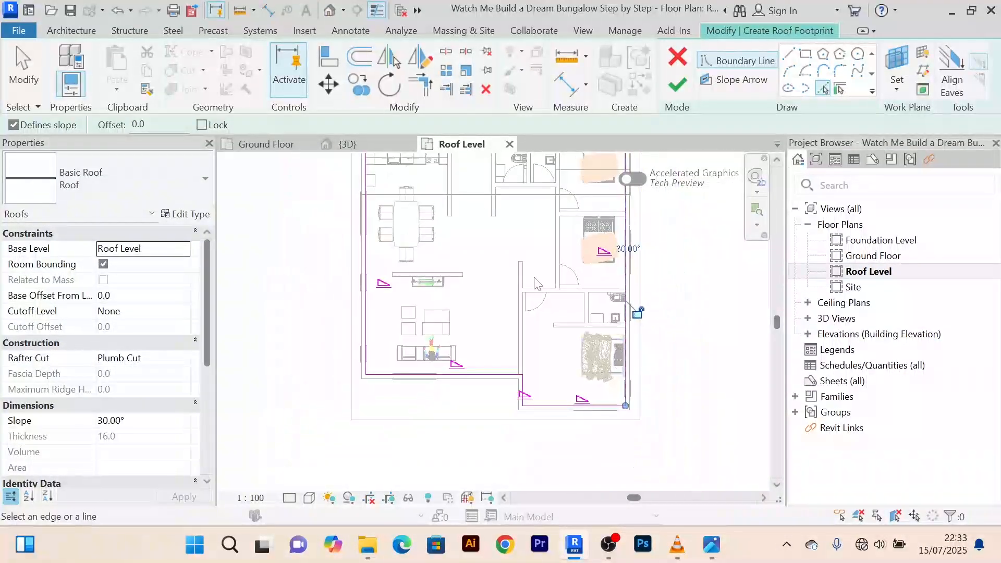
Add a boundary line along the living room's TV wall and trim it to both long side lines to close the loop
click(420, 271)
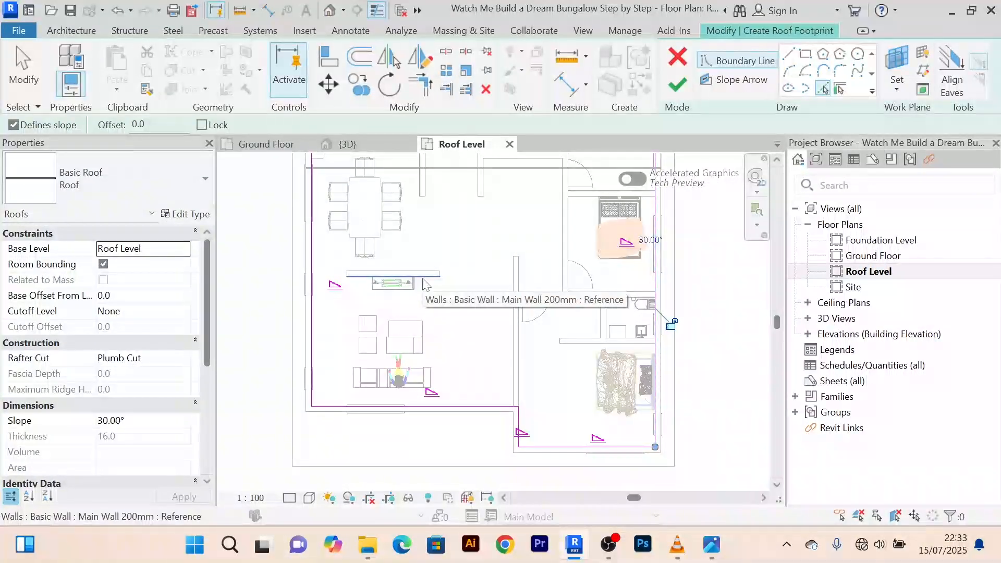
scroll(472, 307, down, 1)
middle_drag(481, 312, 478, 296)
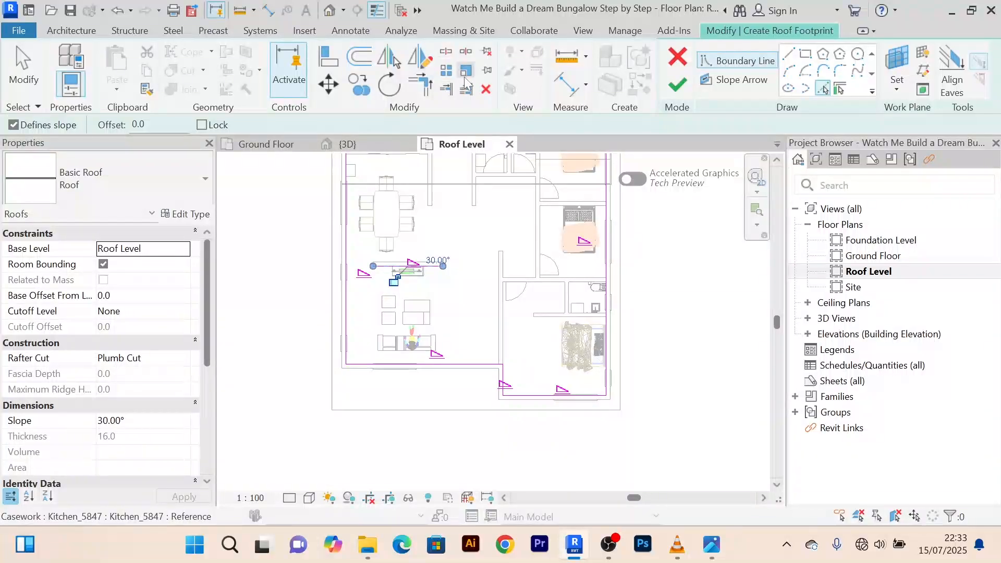
click(428, 91)
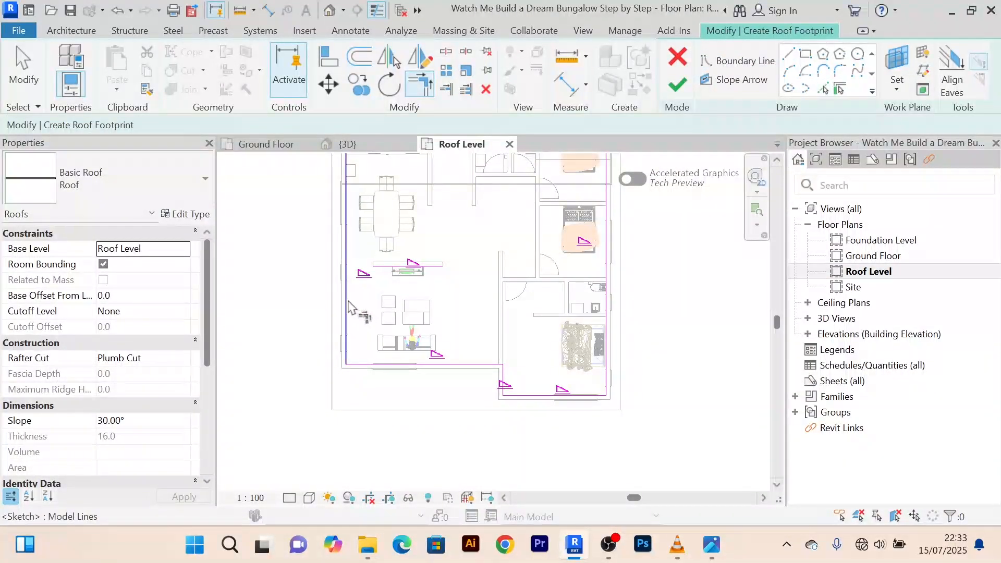
click(347, 308)
click(404, 264)
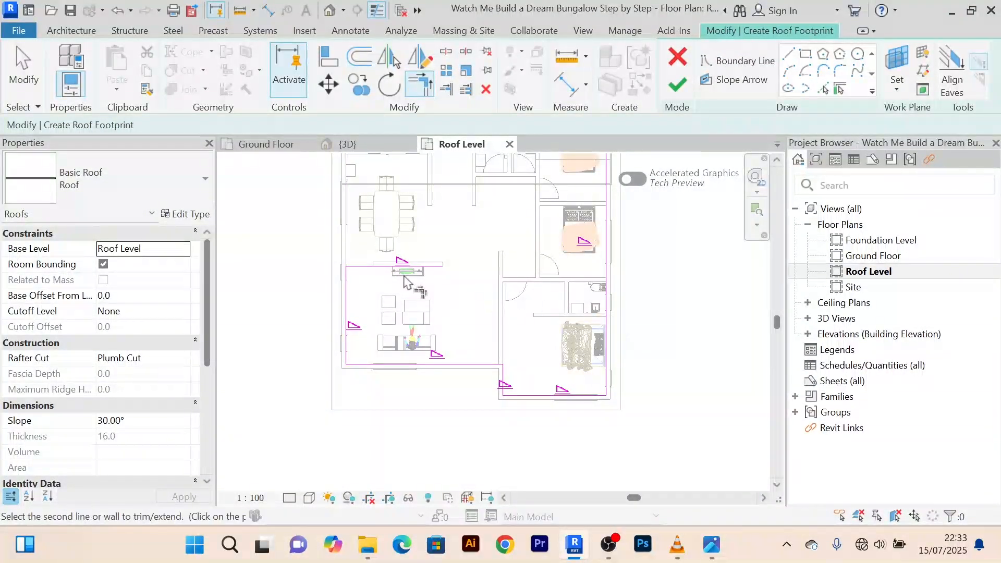
right_click(672, 208)
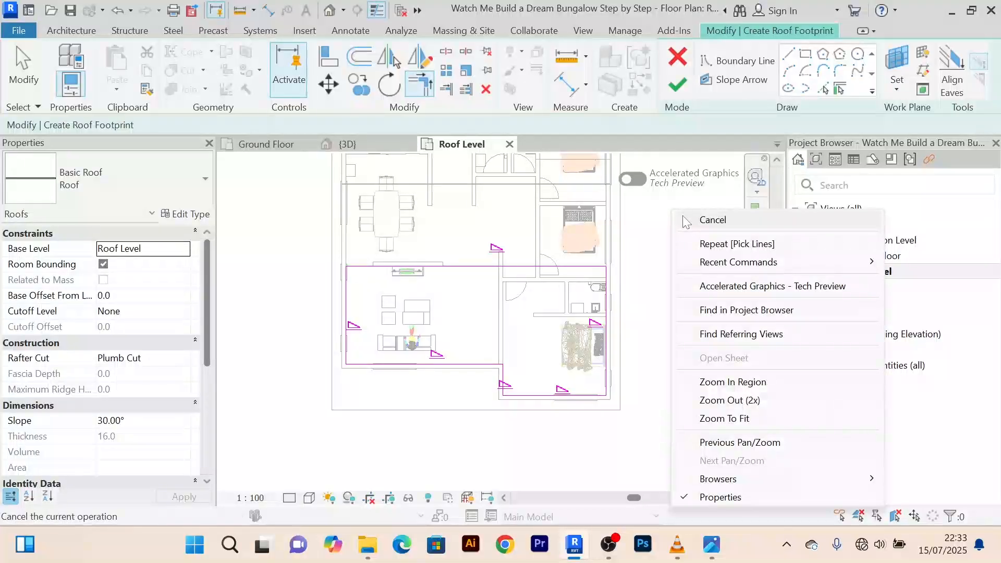
click(684, 214)
right_click(673, 207)
click(687, 219)
Turn off Defines Slope for the two long side boundary lines and the line along the TV wall
scroll(510, 293, up, 2)
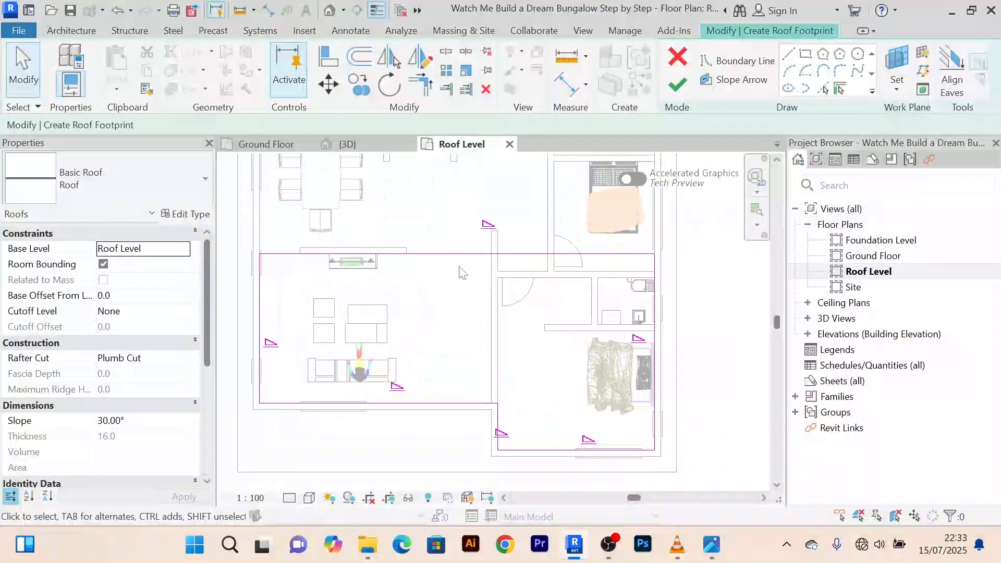
click(259, 315)
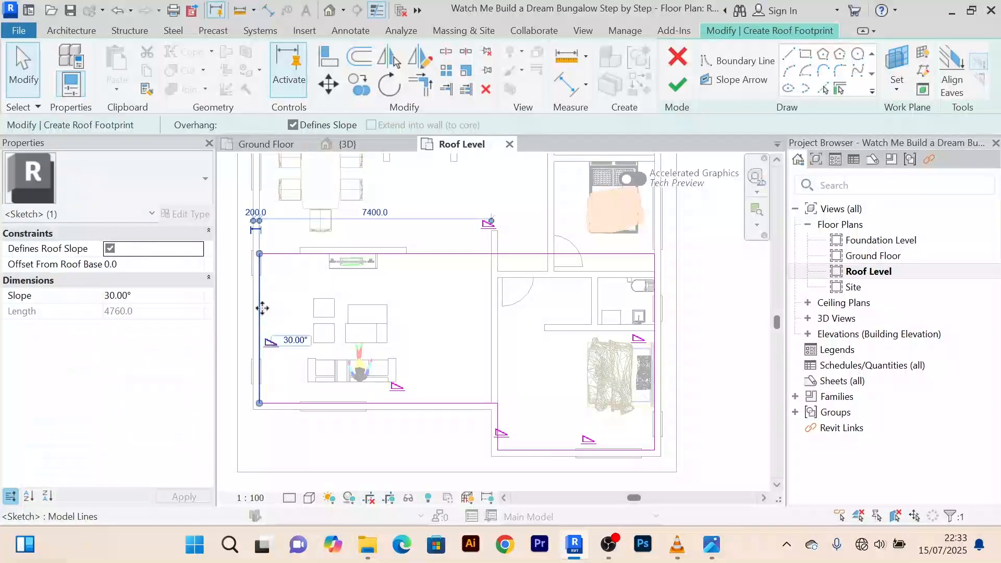
click(292, 125)
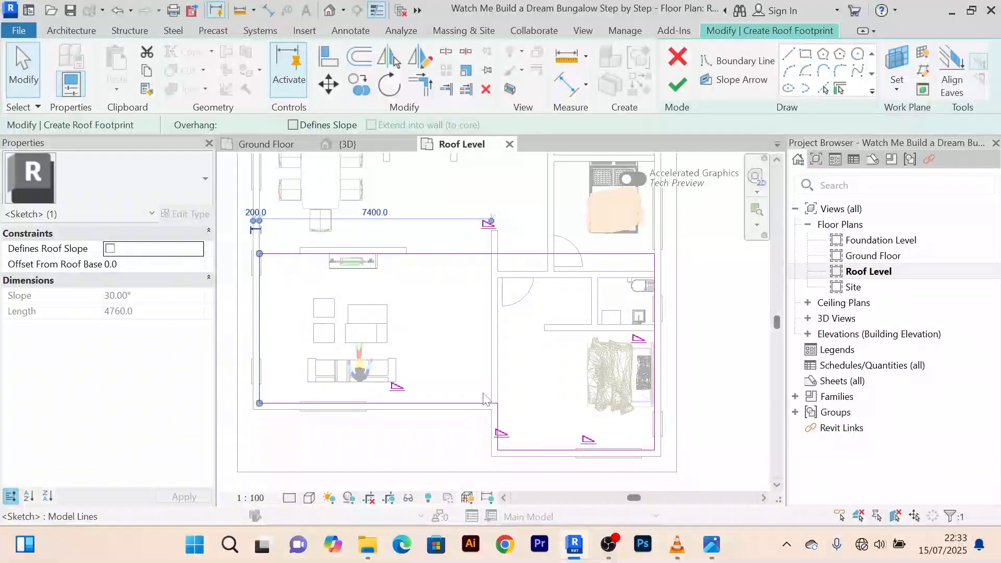
click(477, 255)
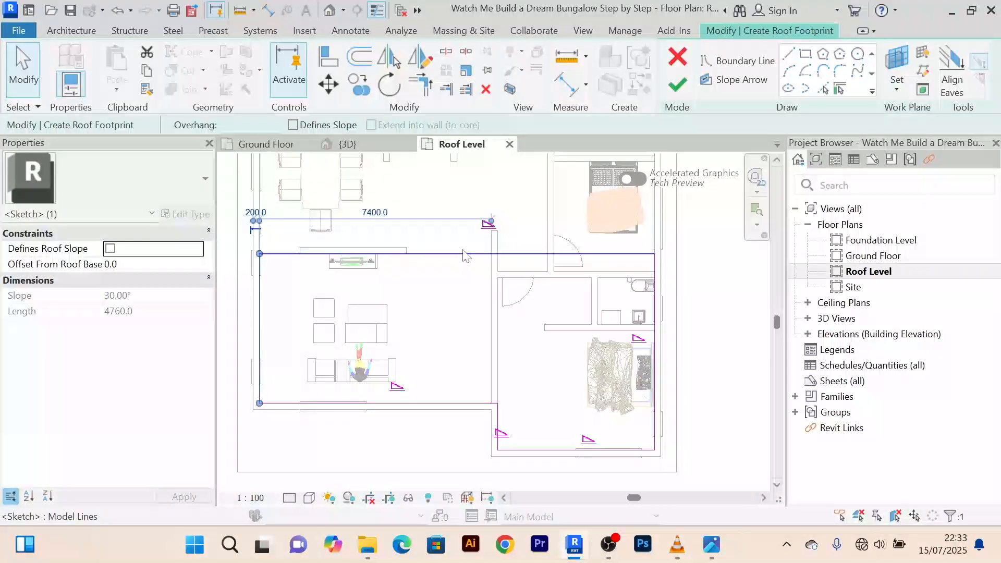
click(293, 125)
click(653, 338)
click(318, 123)
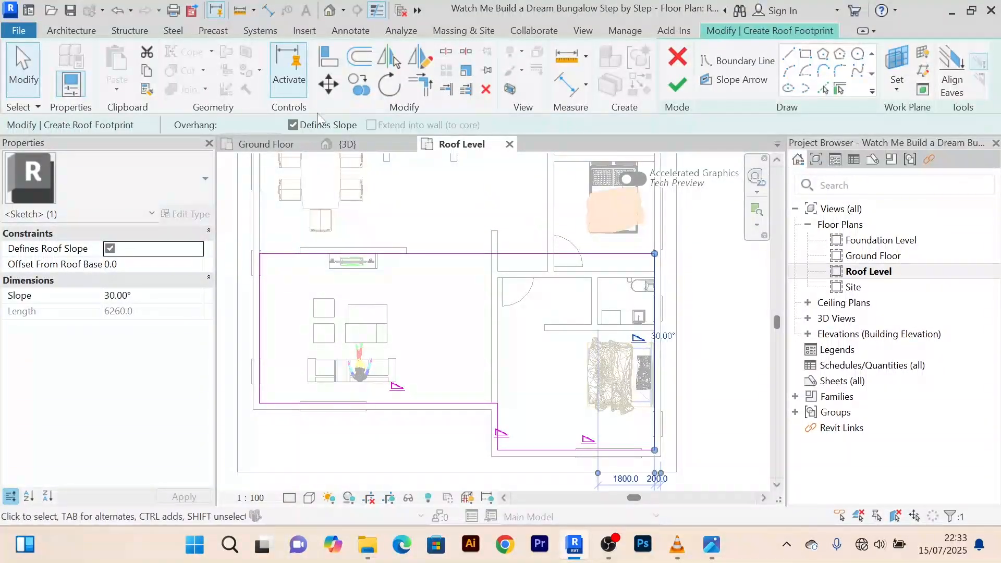
click(294, 125)
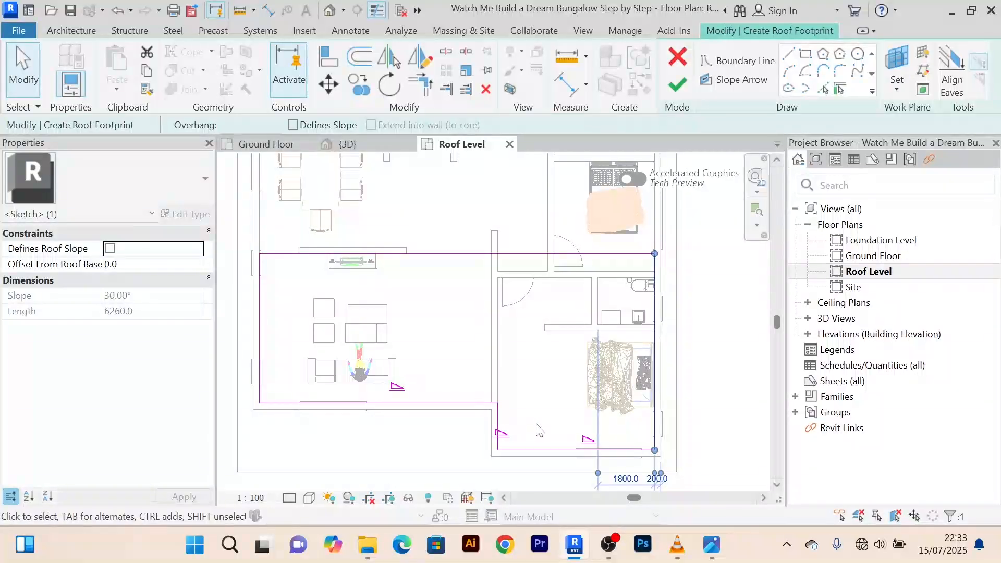
Turn off Defines Slope for the short jog line beside the bedroom and finish the roof, leaving the highlighted walls unattached
click(501, 426)
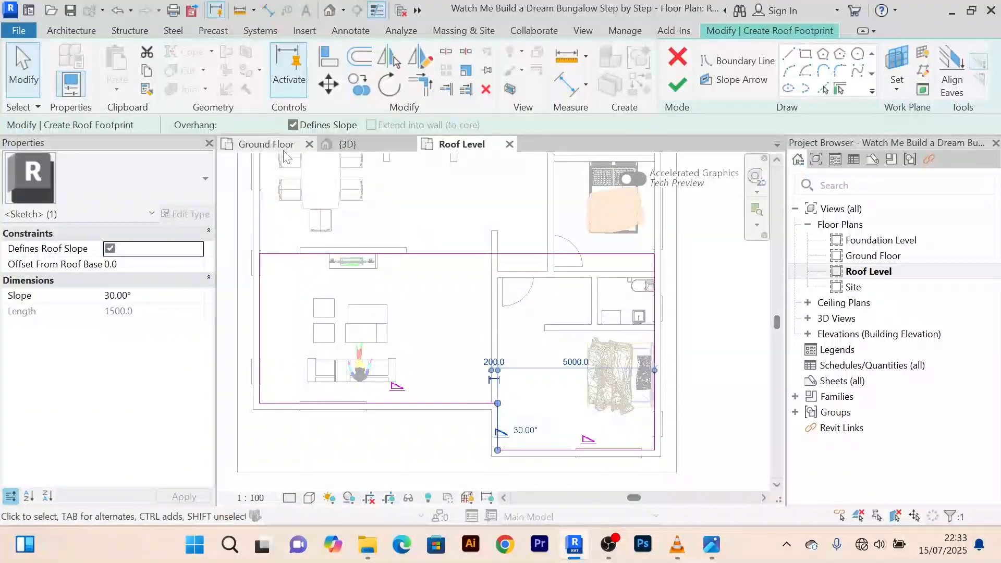
click(293, 125)
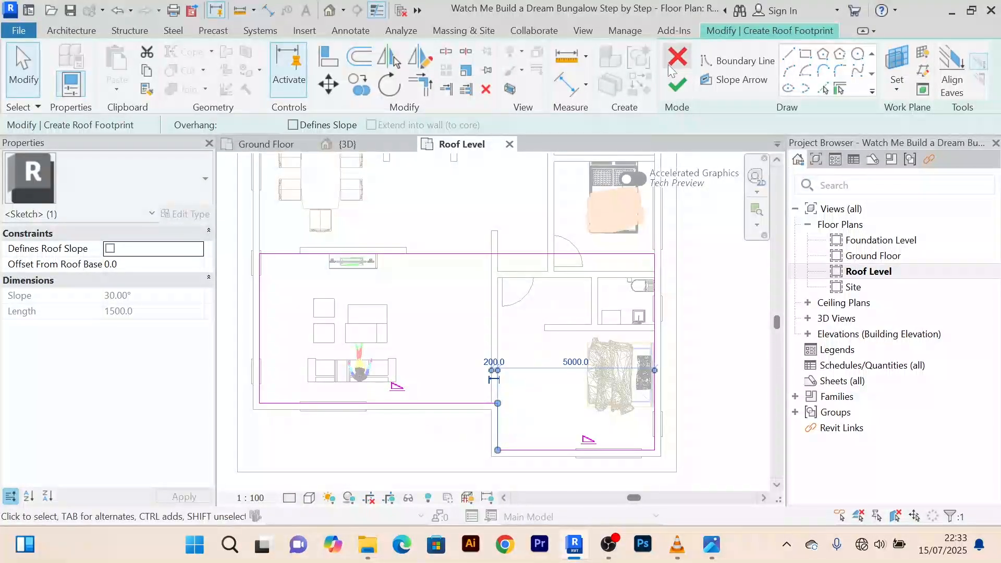
click(676, 85)
click(624, 270)
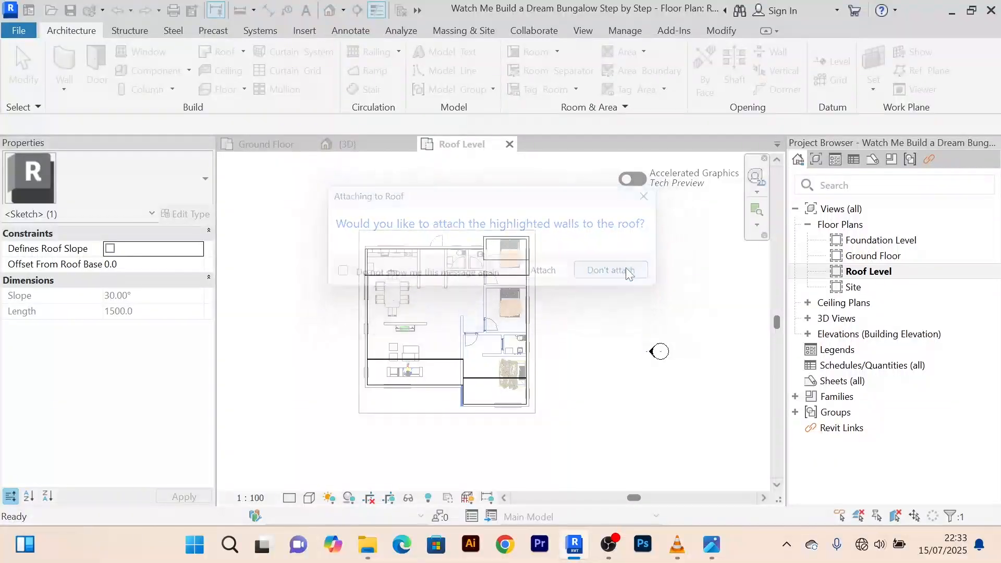
Inspect the new roof and how it meets the opposite roof in the 3D view
click(348, 145)
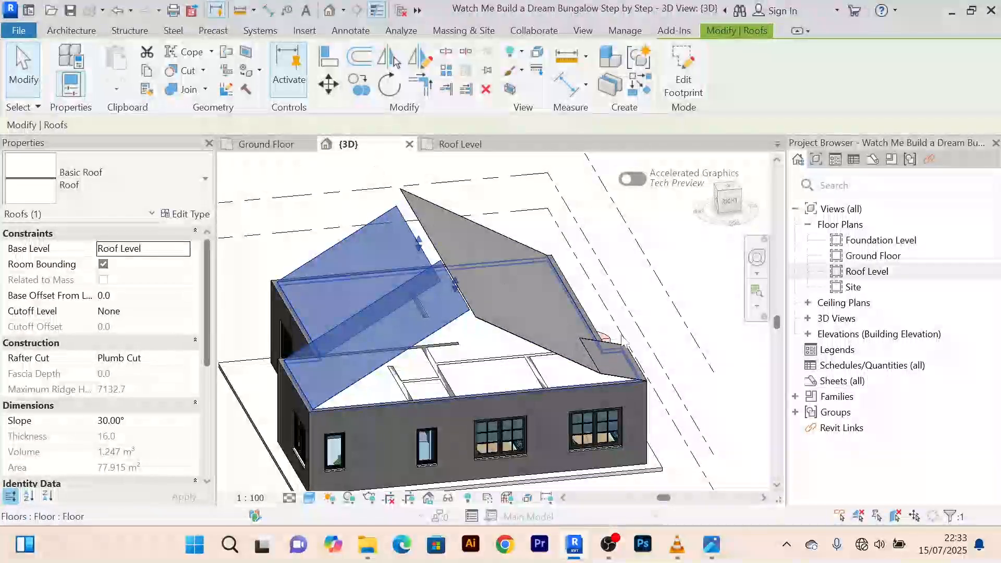
scroll(646, 280, down, 2)
middle_drag(646, 281, 593, 268)
click(603, 429)
scroll(581, 424, up, 2)
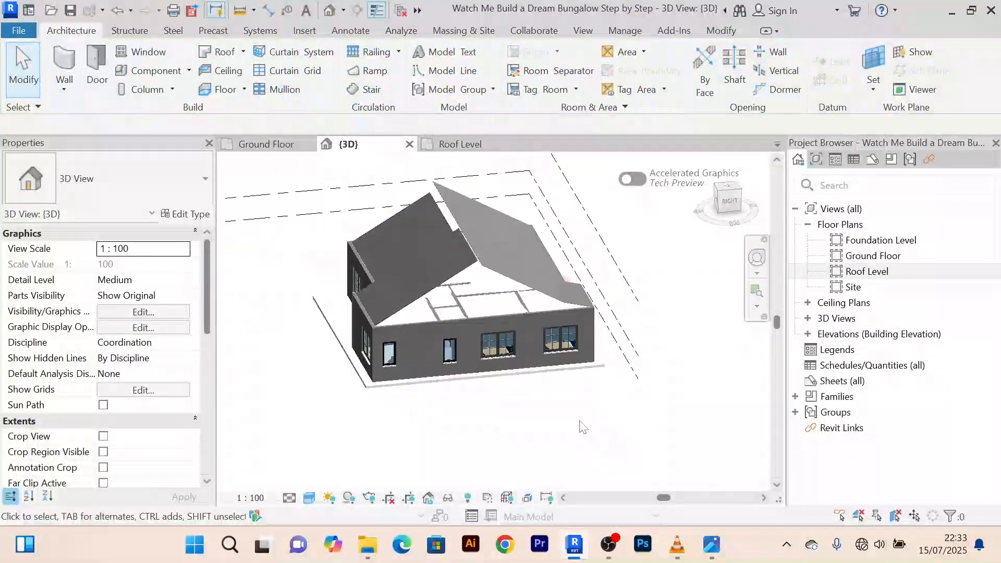
scroll(580, 422, down, 1)
shift+middle_drag(583, 426, 537, 420)
scroll(490, 247, up, 2)
shift+middle_drag(490, 245, 536, 248)
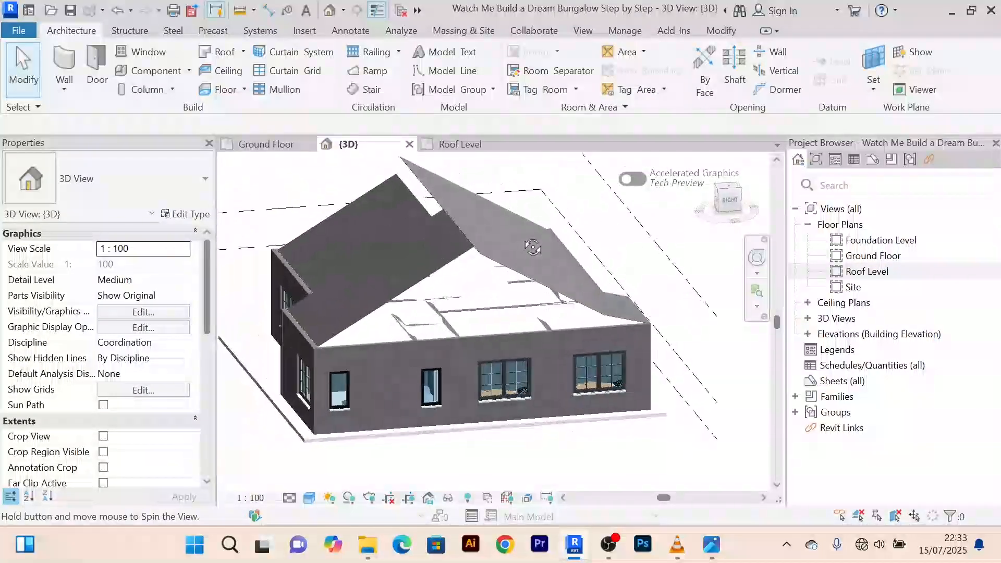
scroll(519, 236, down, 3)
scroll(487, 261, up, 2)
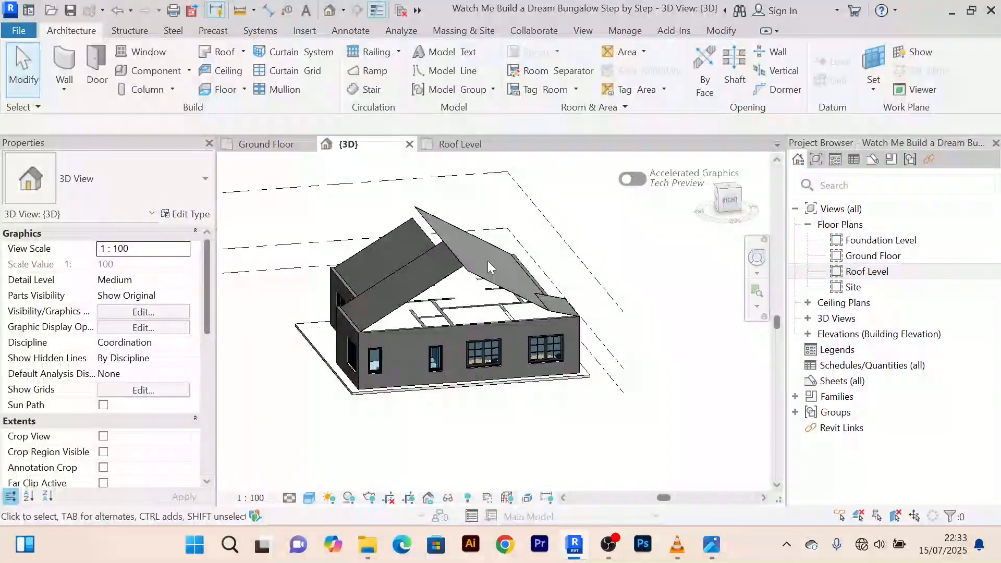
Edit the footprint of the roof over the dining area and set the kitchen-side edge's slope to 5°
scroll(487, 261, up, 2)
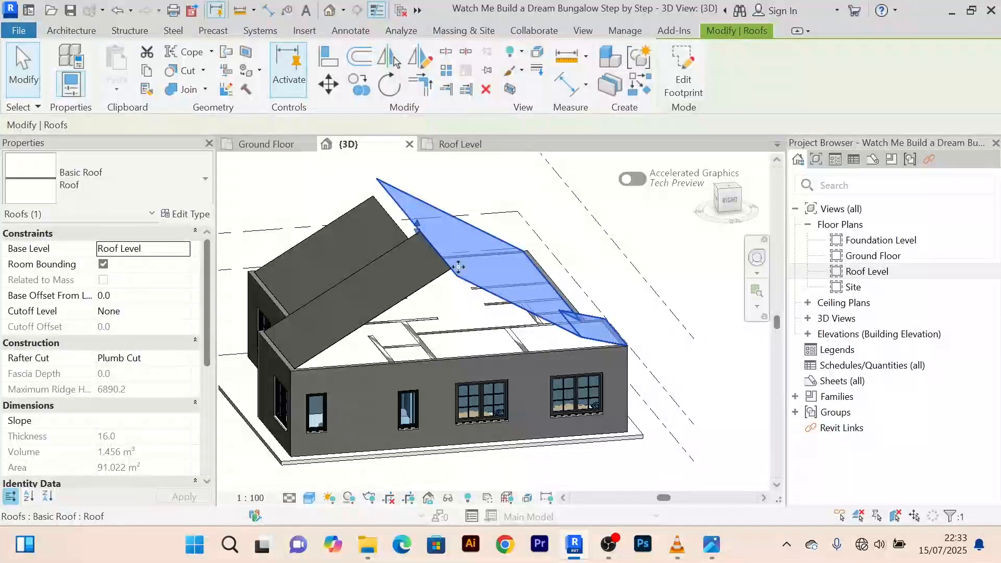
click(686, 83)
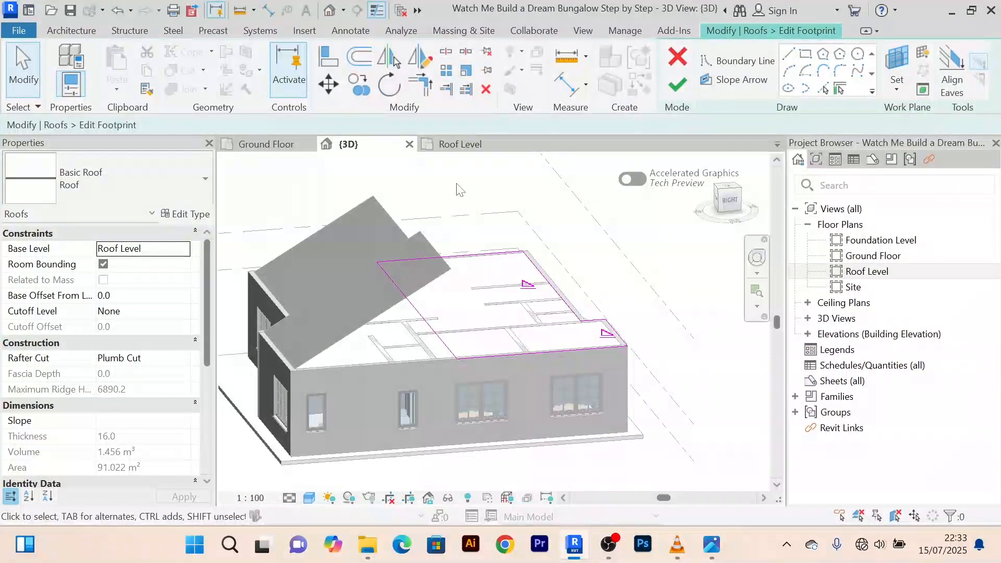
click(475, 149)
scroll(415, 292, up, 5)
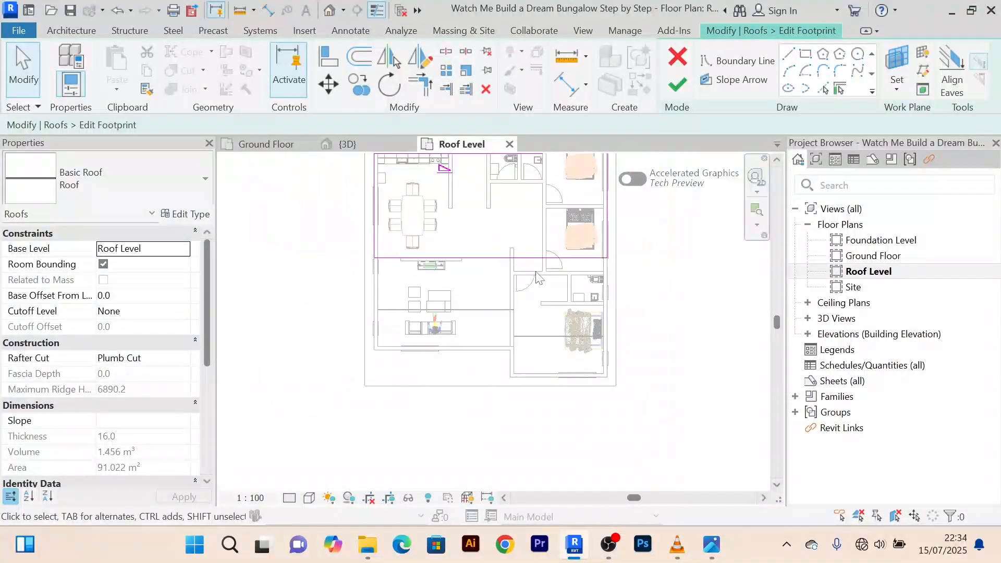
click(412, 277)
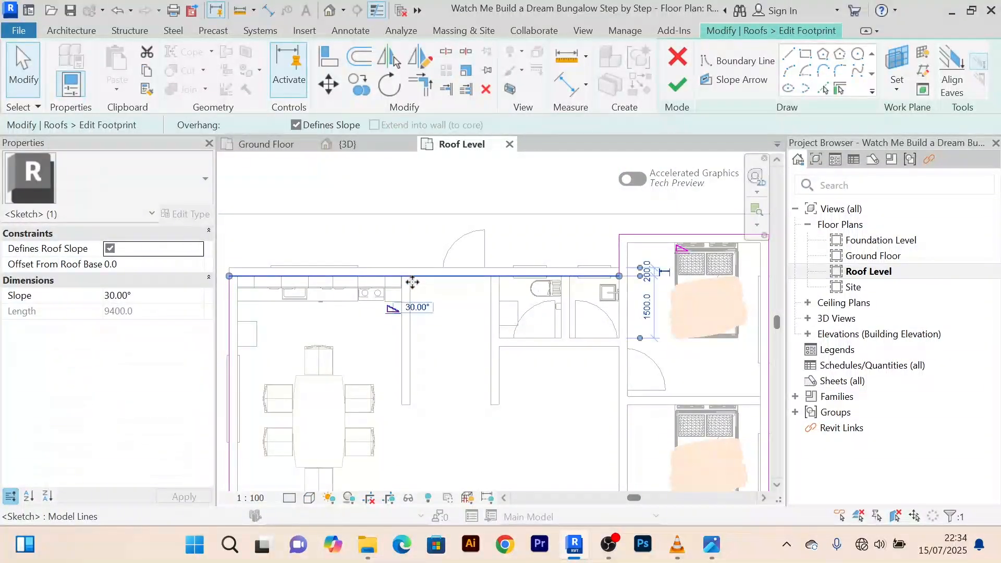
scroll(391, 295, up, 5)
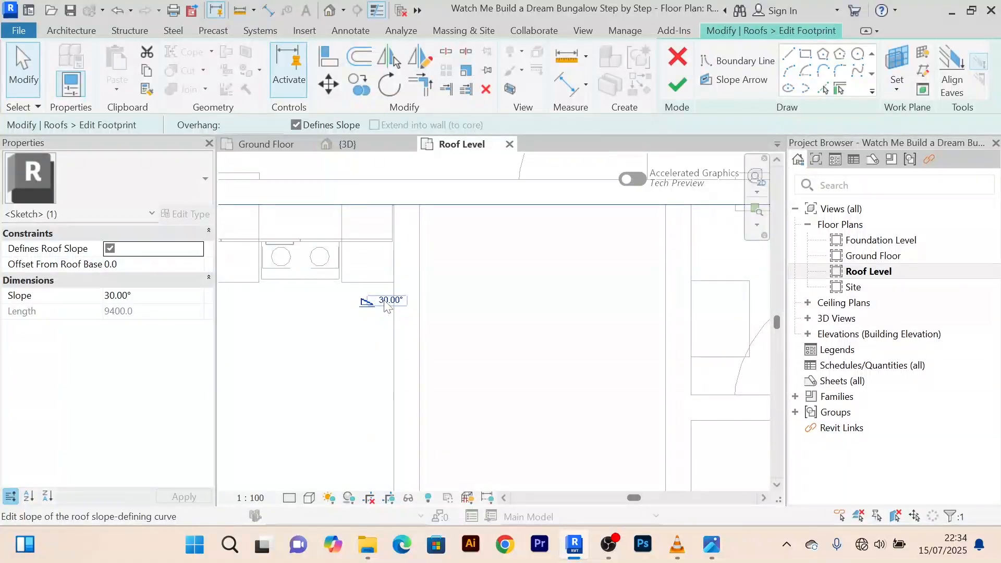
click(387, 301)
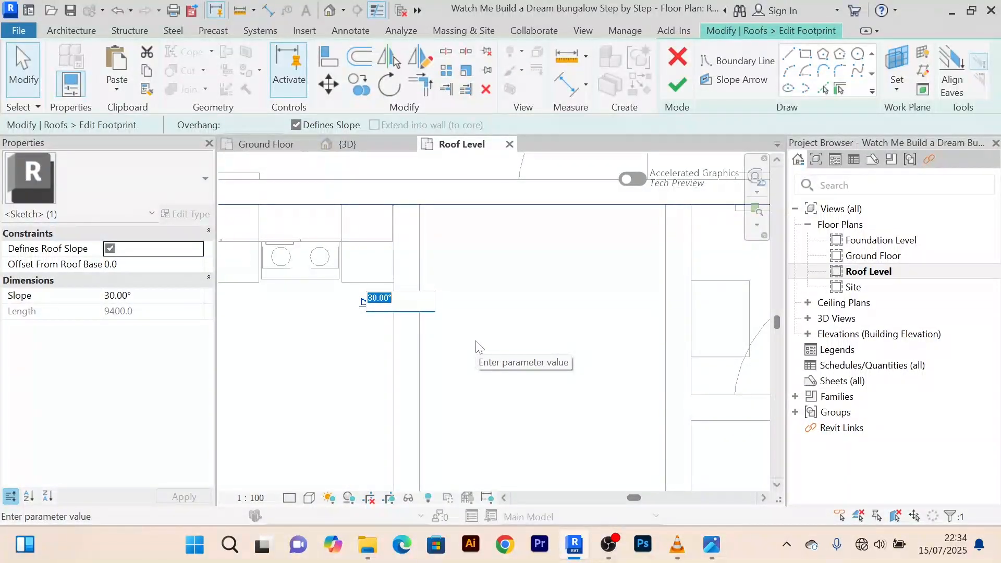
text(5)
key(Return)
scroll(572, 355, down, 5)
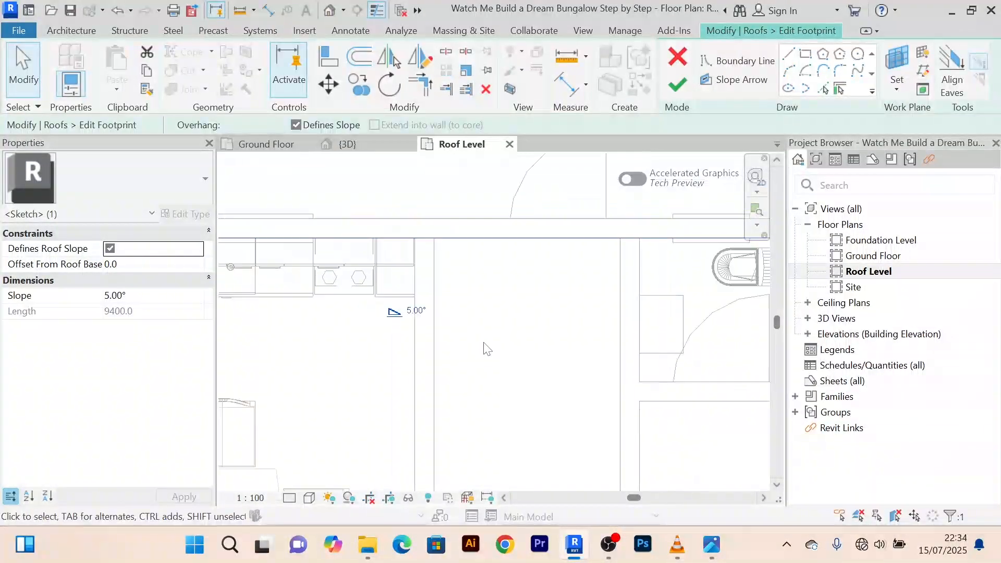
Set the short edge beyond the adjacent bedroom to a 5° slope and finish the roof, leaving the highlighted walls unattached
scroll(573, 356, down, 1)
middle_drag(619, 342, 483, 355)
scroll(602, 334, up, 7)
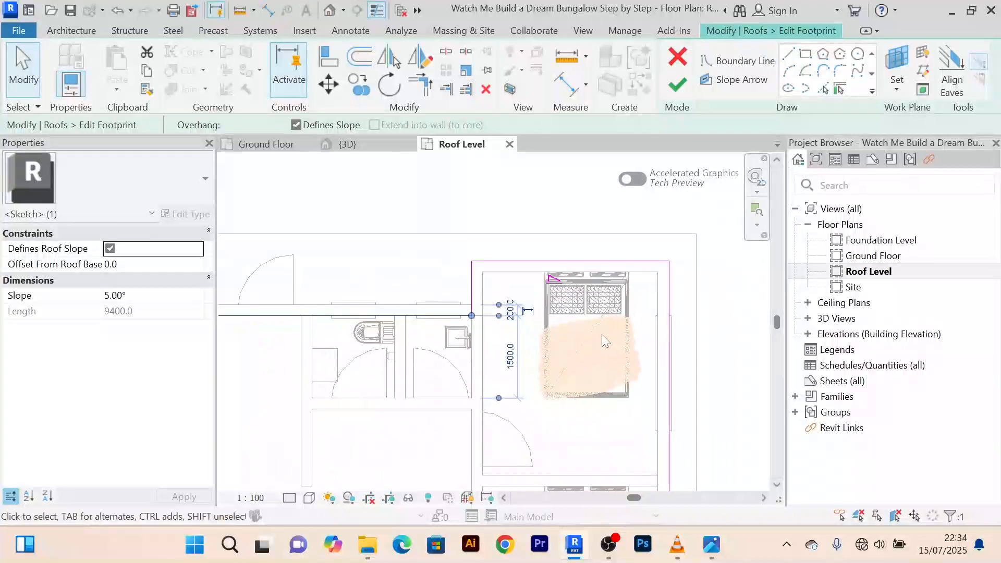
click(551, 224)
scroll(550, 232, up, 4)
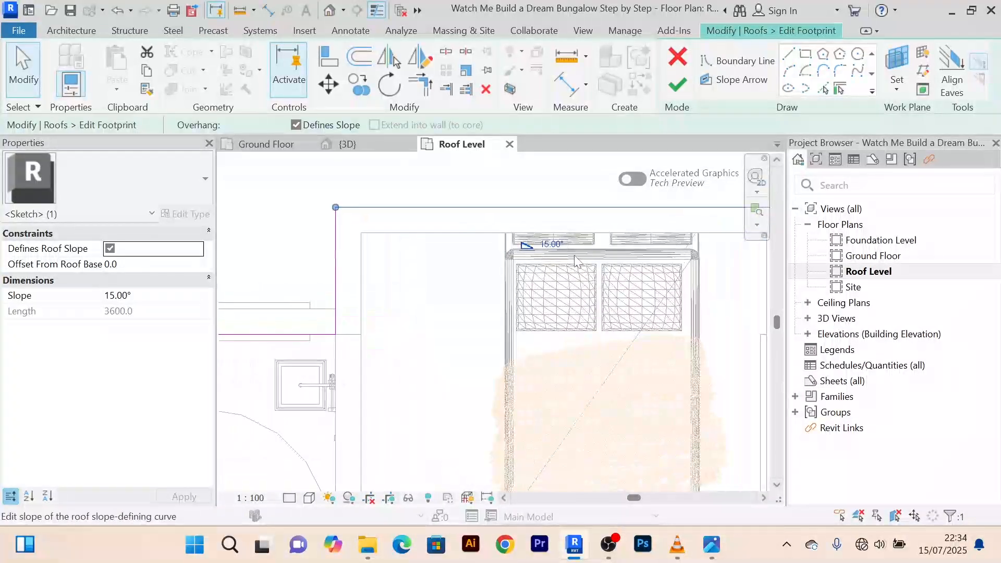
click(527, 238)
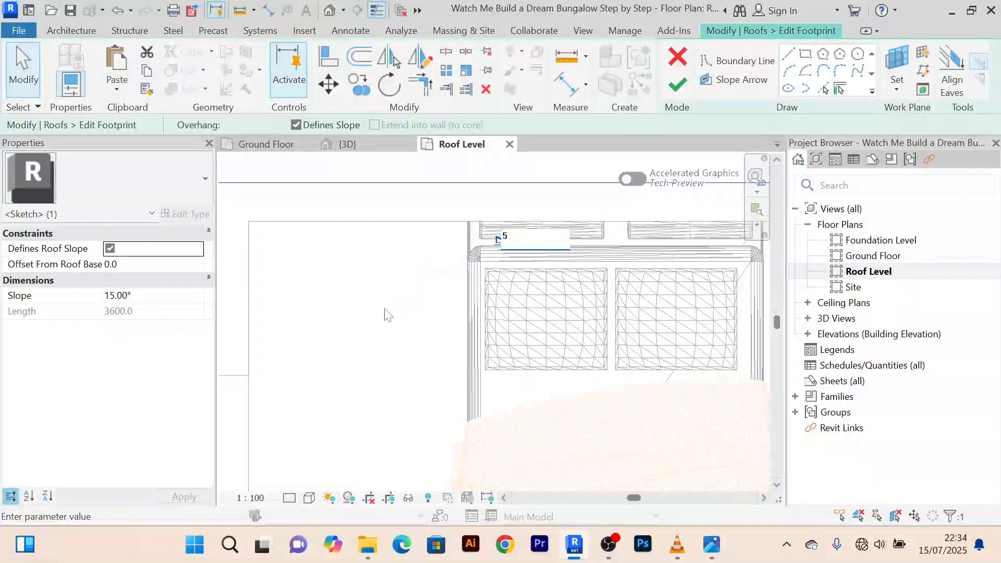
text(5)
key(Return)
scroll(383, 318, down, 3)
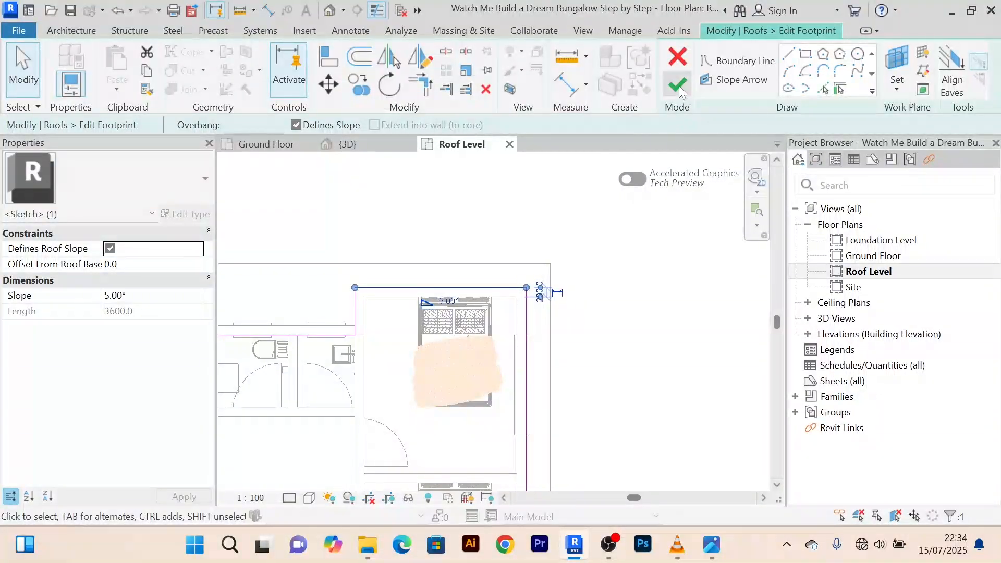
click(679, 89)
click(625, 271)
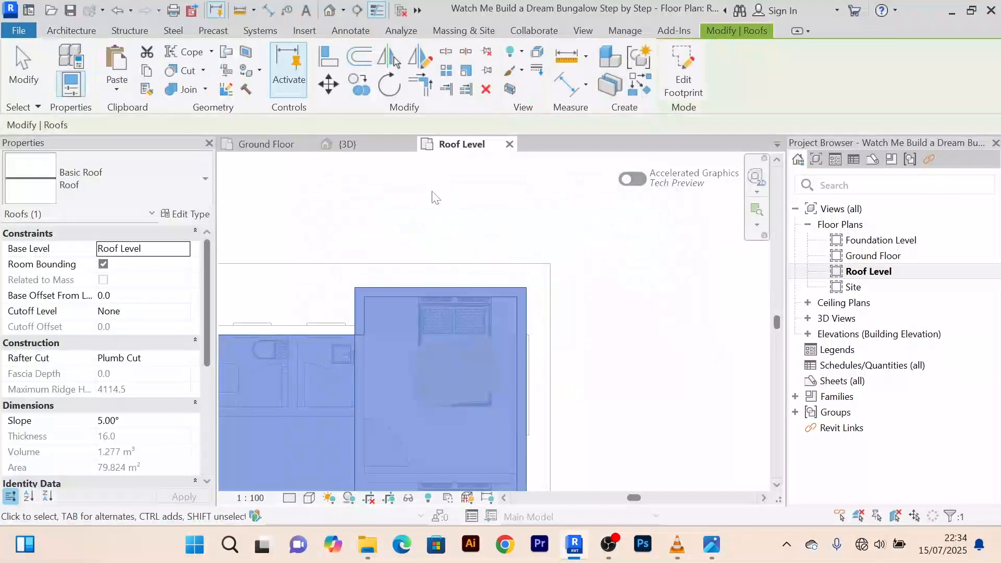
Check the flattened roof in 3D and open the steep opposite roof's footprint for editing in the Roof Level plan
click(354, 146)
scroll(575, 333, up, 1)
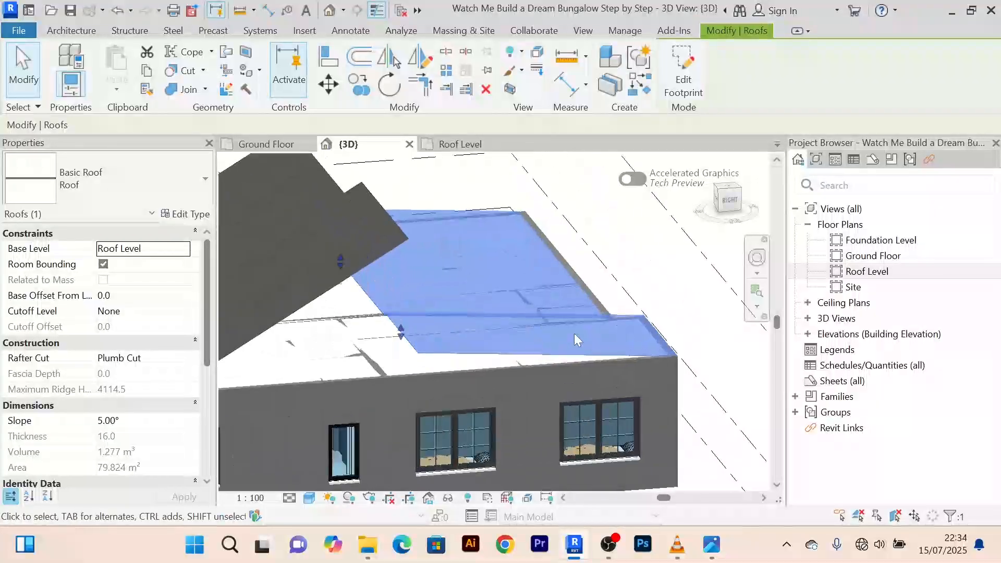
scroll(636, 335, down, 2)
middle_drag(639, 337, 596, 322)
click(685, 368)
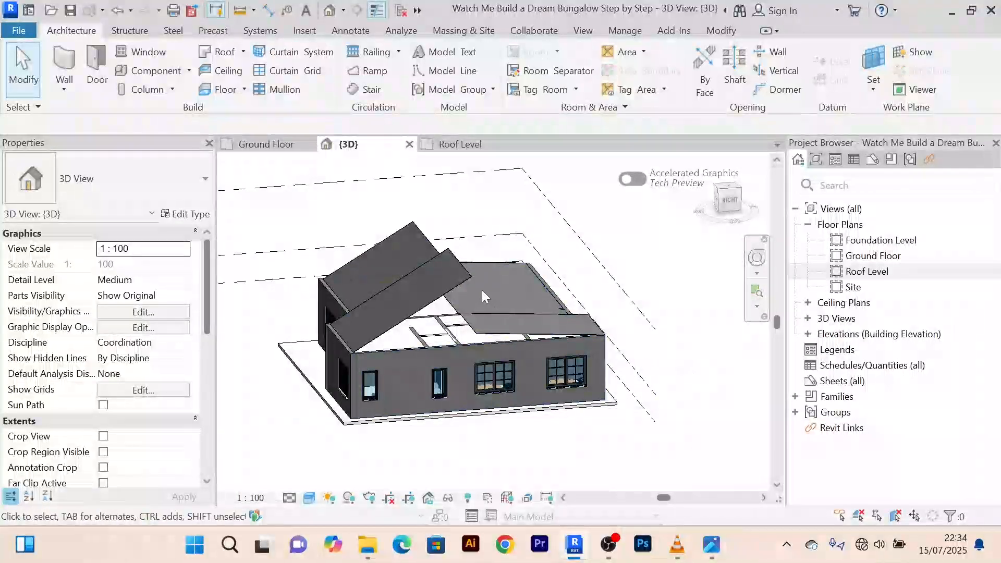
scroll(477, 283, up, 2)
click(459, 265)
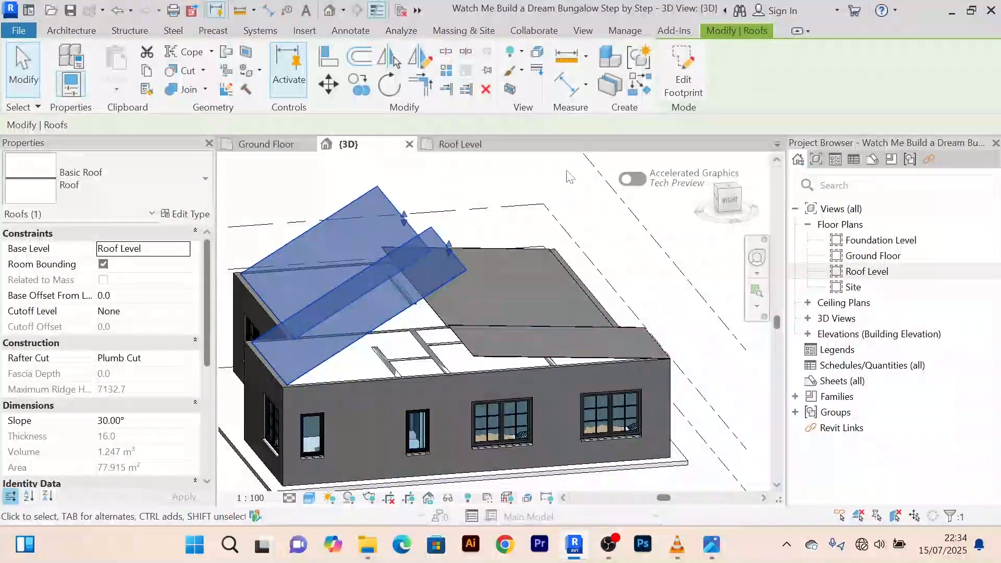
click(683, 83)
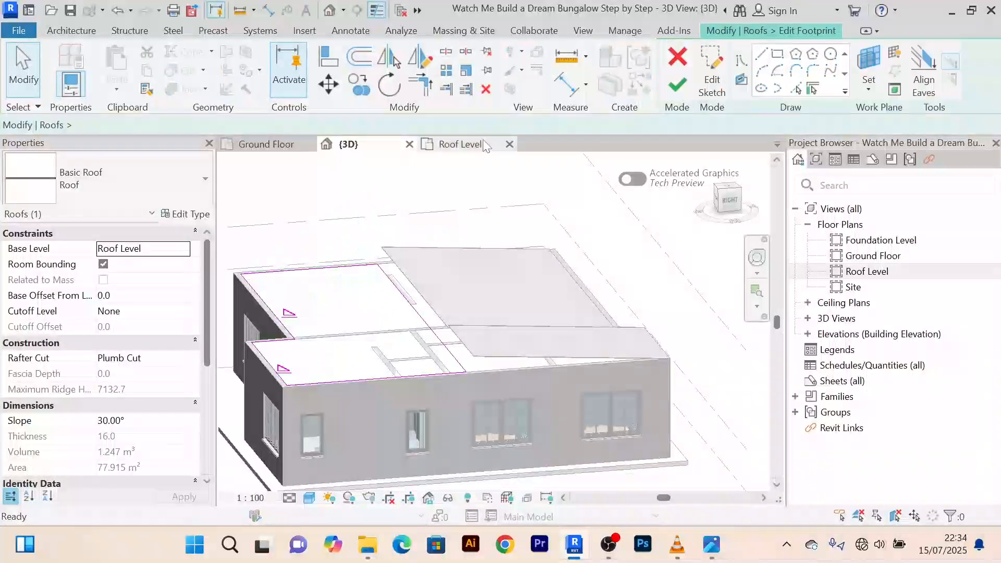
click(459, 144)
Set the slope of the living room's outer roof edge, behind the sofa, to 5°
scroll(375, 342, down, 5)
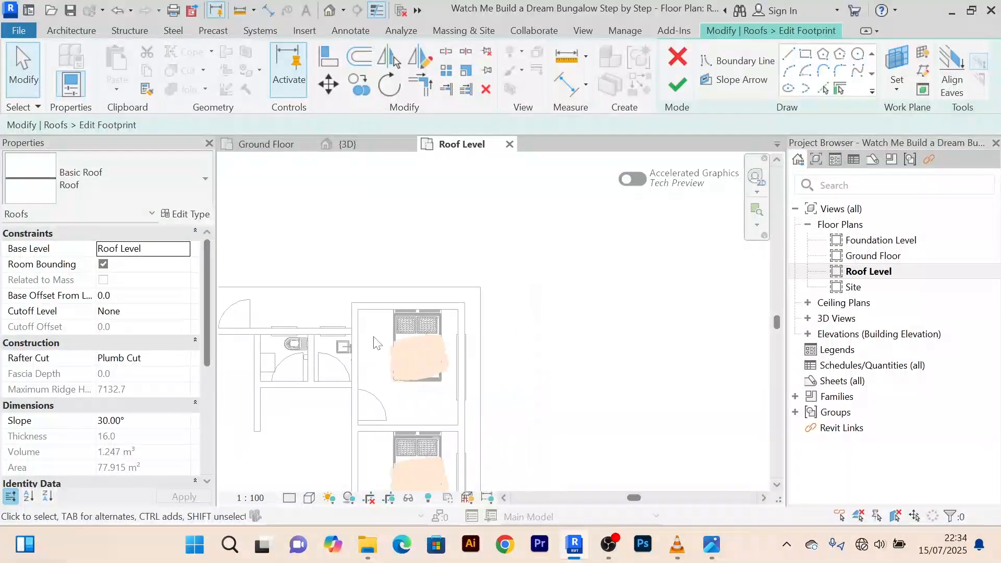
middle_drag(436, 375, 653, 259)
scroll(482, 399, up, 3)
scroll(485, 420, up, 1)
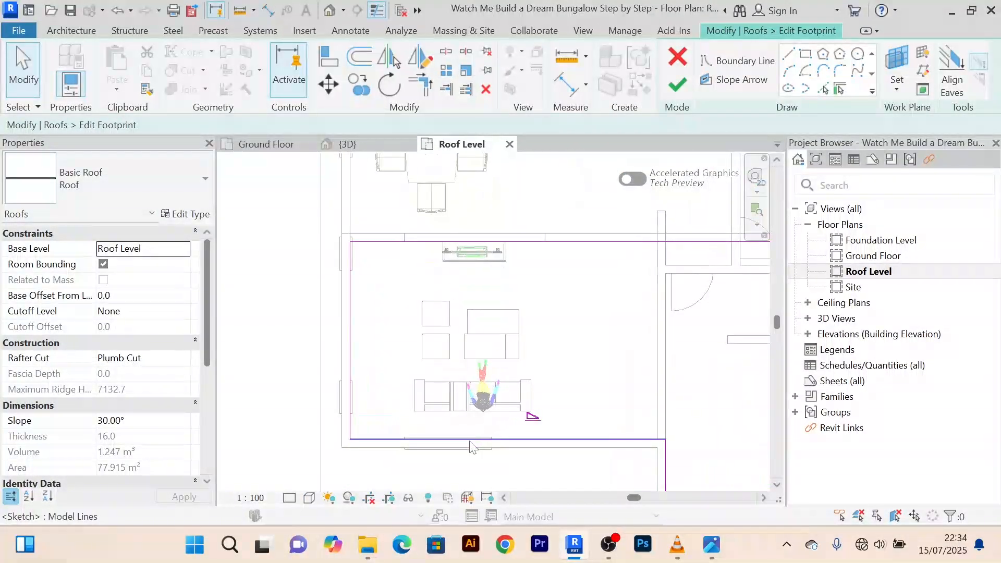
click(534, 414)
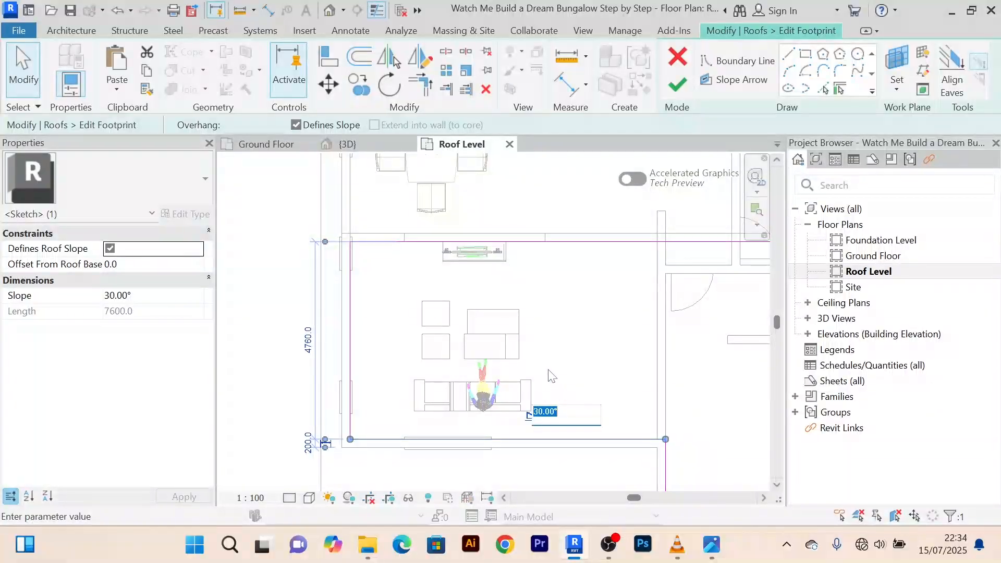
scroll(583, 351, down, 3)
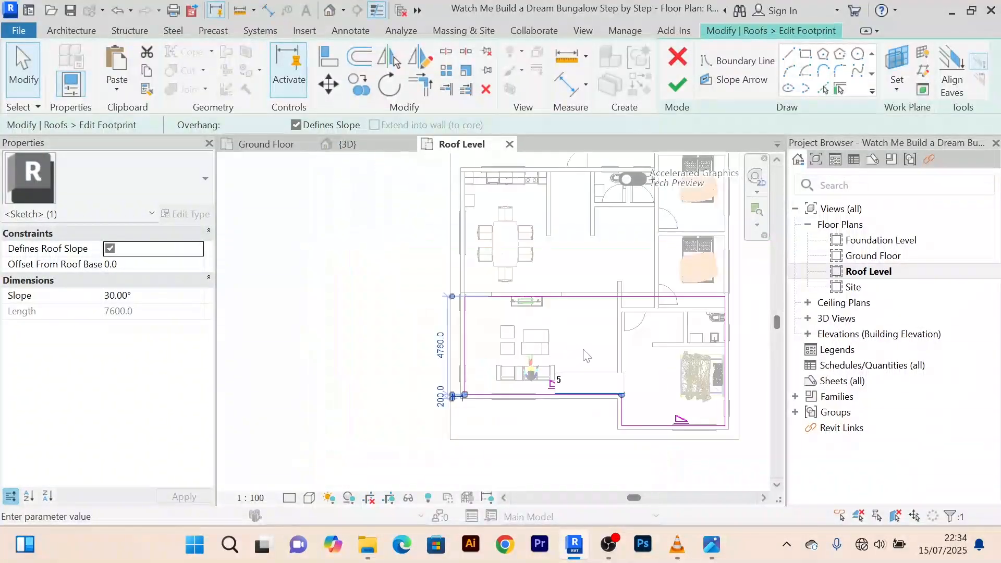
click(608, 277)
Set the projecting bedroom's outer roof edge to a 5° slope and finish the roof, leaving the highlighted walls unattached
middle_drag(740, 437, 642, 394)
scroll(646, 399, up, 2)
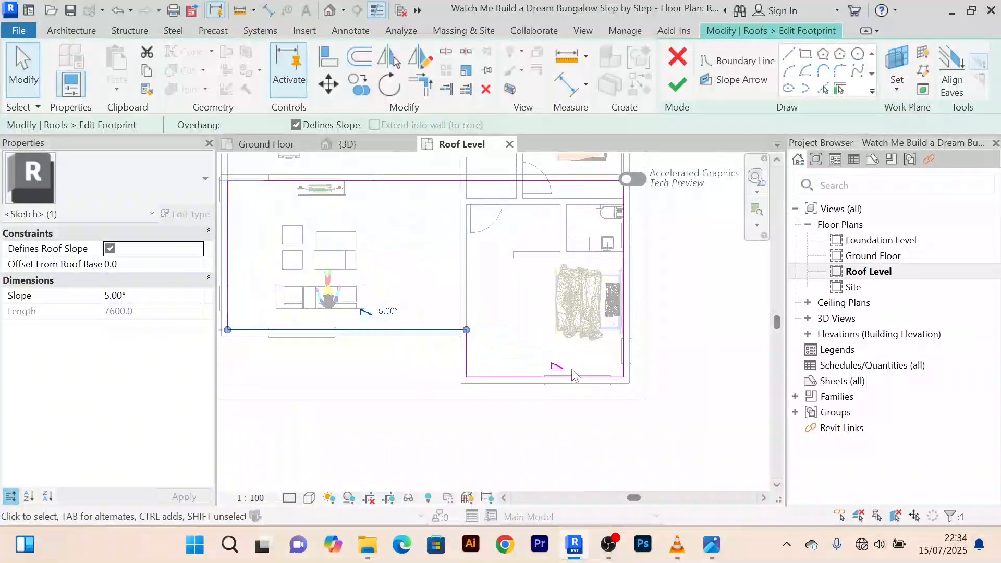
click(583, 379)
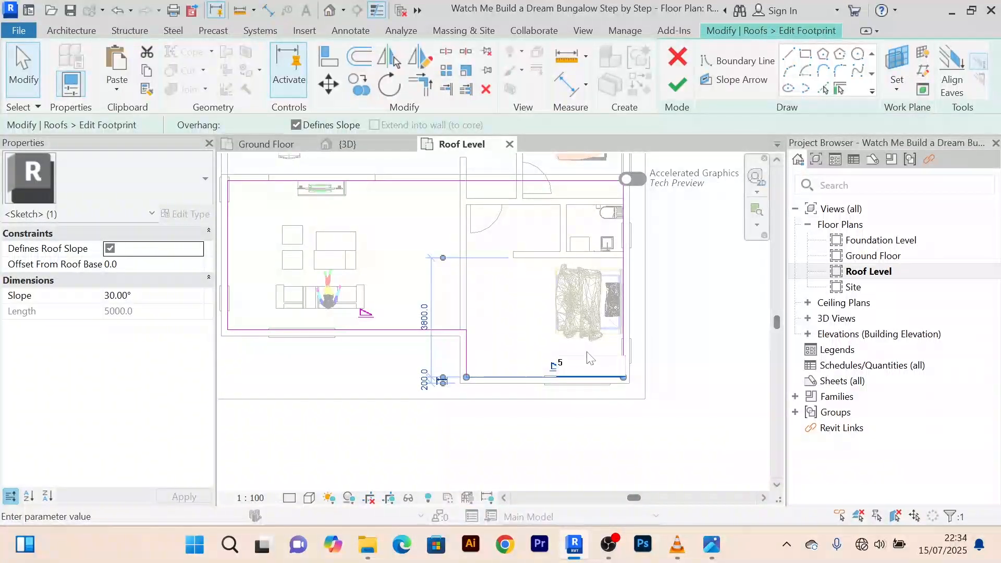
click(686, 83)
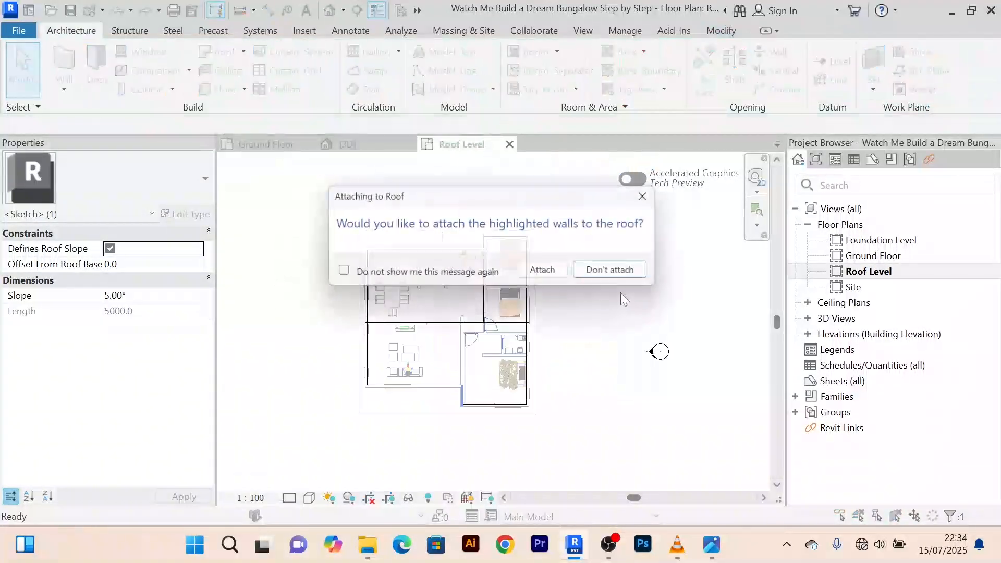
click(607, 273)
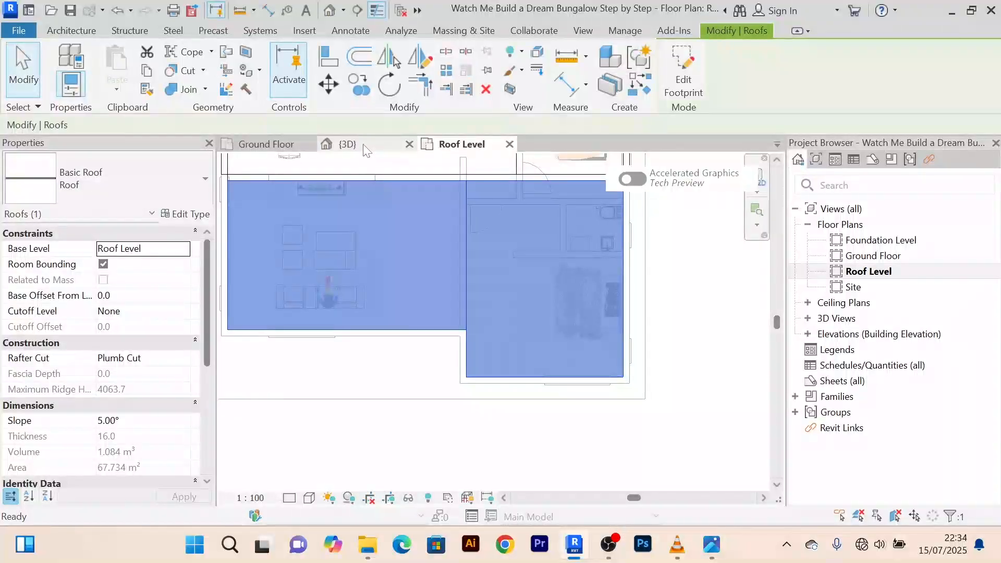
Inspect both low-slope roofs and the joint between them from several sides in the 3D view
click(347, 144)
click(592, 428)
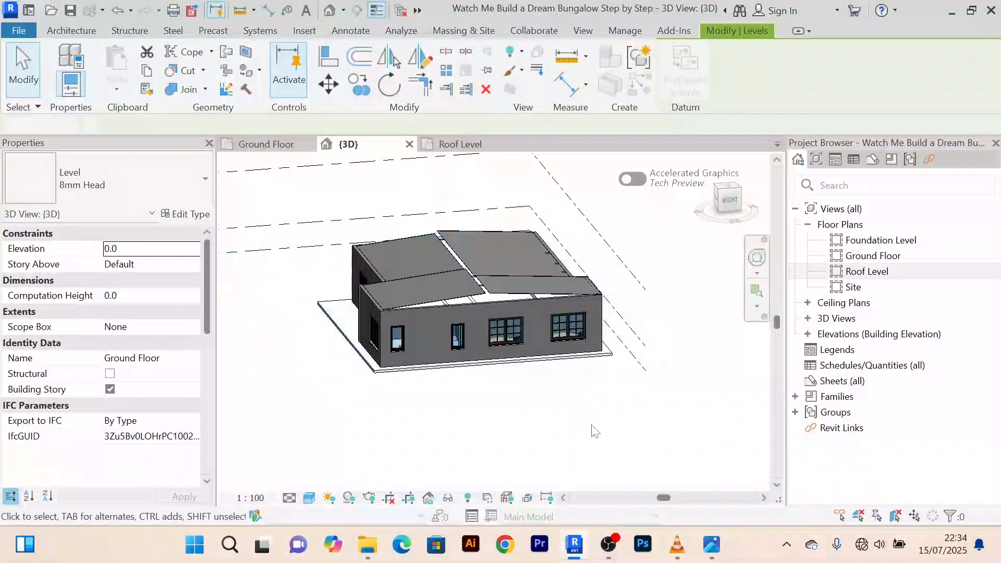
shift+middle_drag(543, 427, 678, 412)
scroll(551, 260, up, 5)
shift+middle_drag(550, 266, 434, 277)
scroll(485, 277, down, 4)
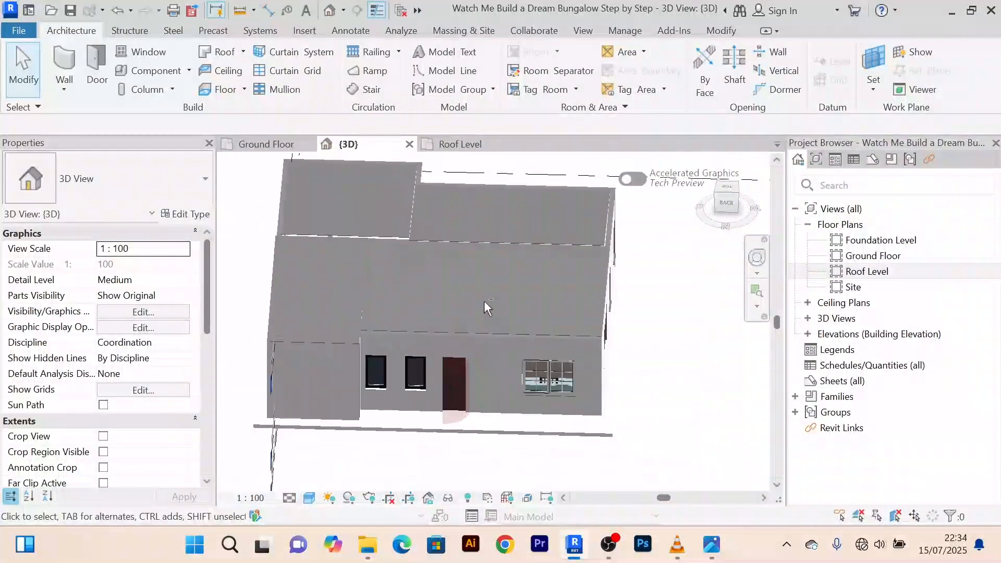
shift+middle_drag(484, 300, 456, 285)
scroll(508, 268, up, 3)
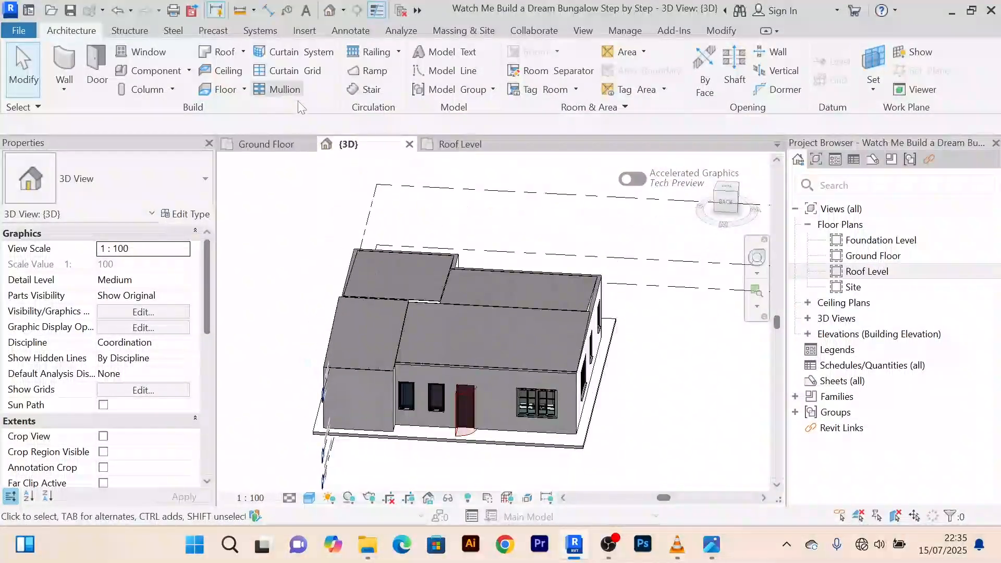
Examine in the Roof Level plan how the two roof outlines meet along the TV wall and the outer walls
click(459, 144)
middle_drag(570, 305, 507, 370)
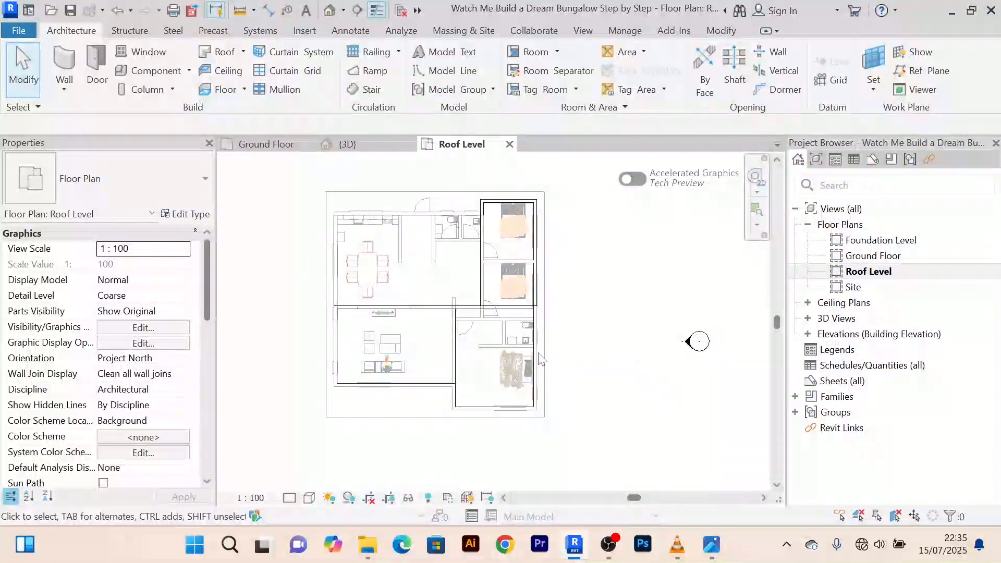
scroll(530, 357, up, 2)
scroll(341, 326, down, 2)
scroll(504, 297, up, 2)
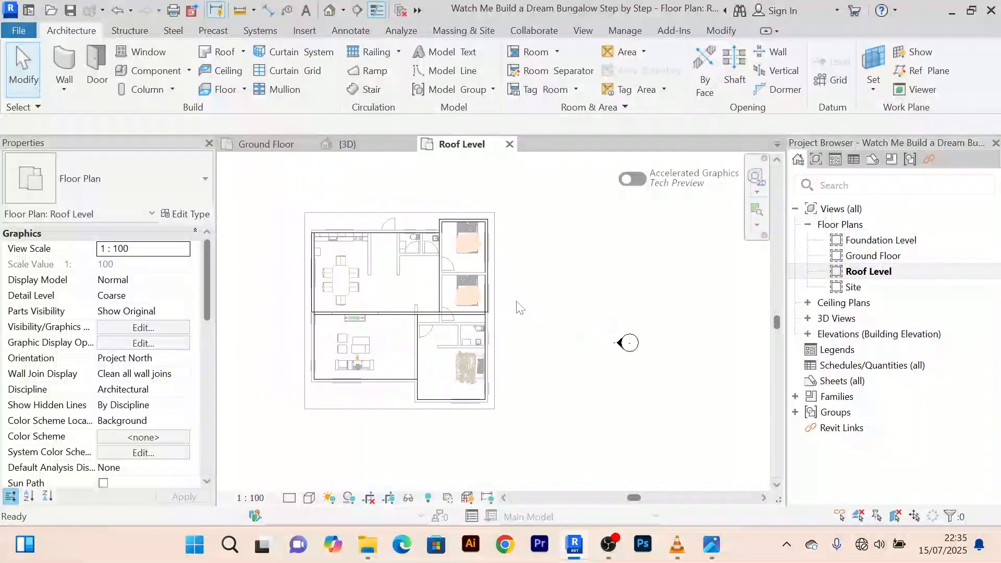
middle_drag(517, 300, 541, 321)
scroll(416, 342, up, 2)
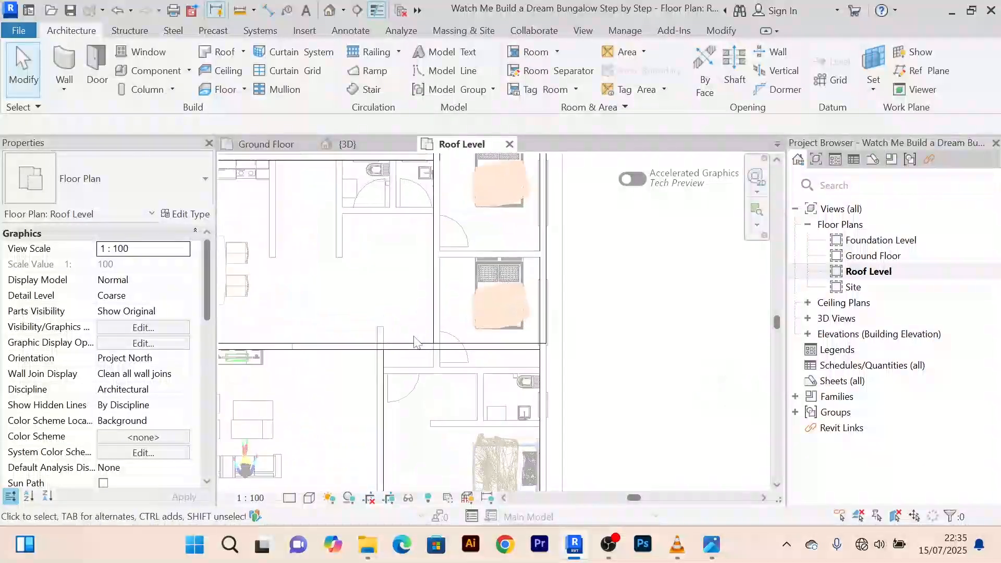
scroll(375, 352, down, 2)
middle_drag(405, 360, 525, 379)
scroll(465, 366, up, 3)
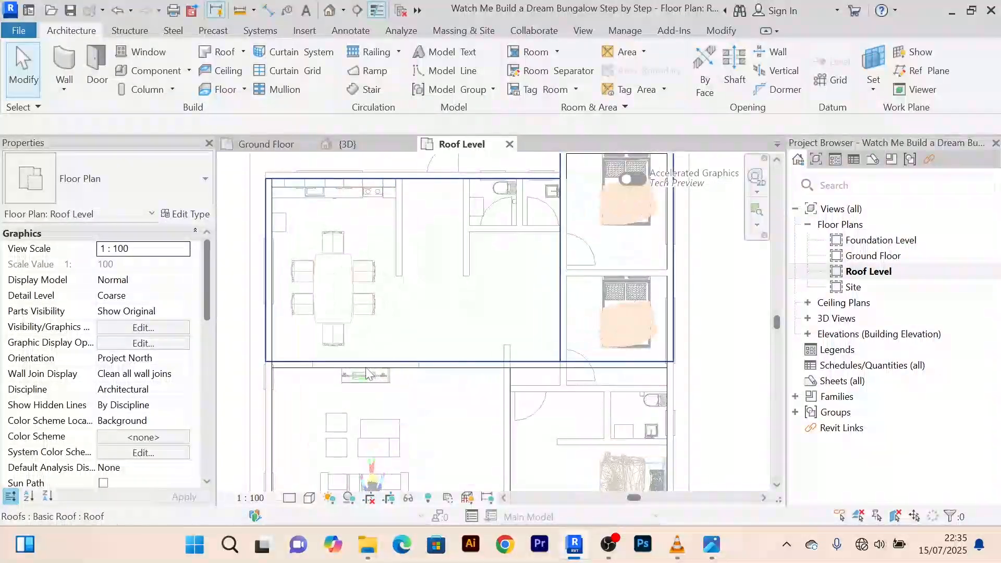
scroll(340, 189, down, 1)
scroll(299, 290, up, 2)
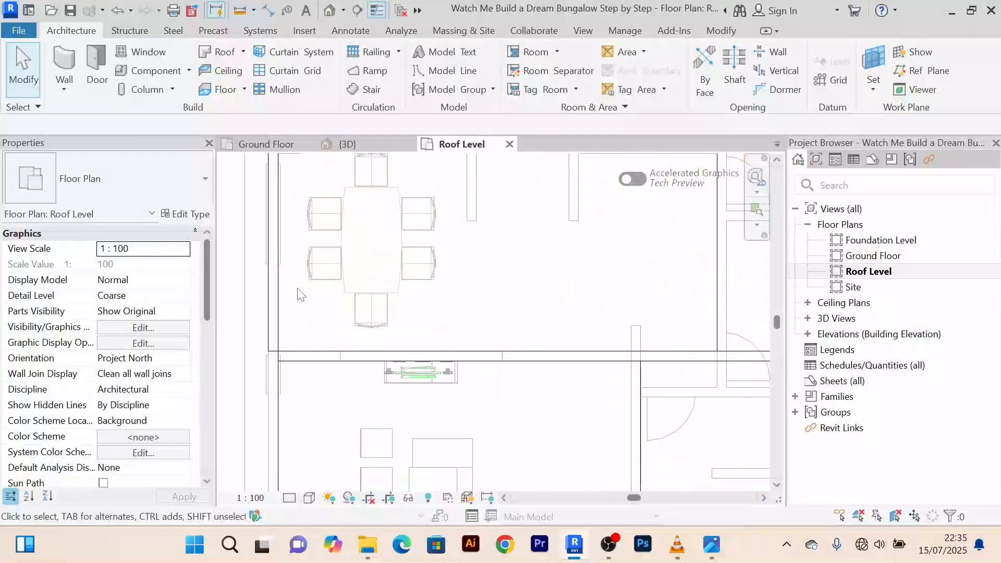
scroll(299, 290, down, 1)
middle_drag(299, 290, 314, 294)
scroll(290, 336, up, 2)
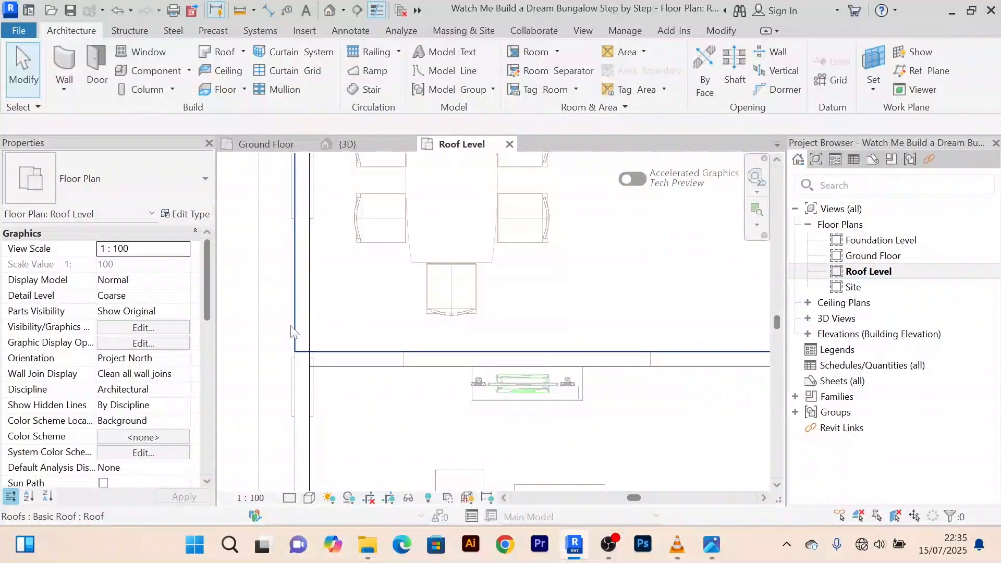
Edit the footprint of the dining and bedroom roof and move its outer edge beside the dining table to the wall's inner face
click(295, 344)
scroll(336, 345, down, 3)
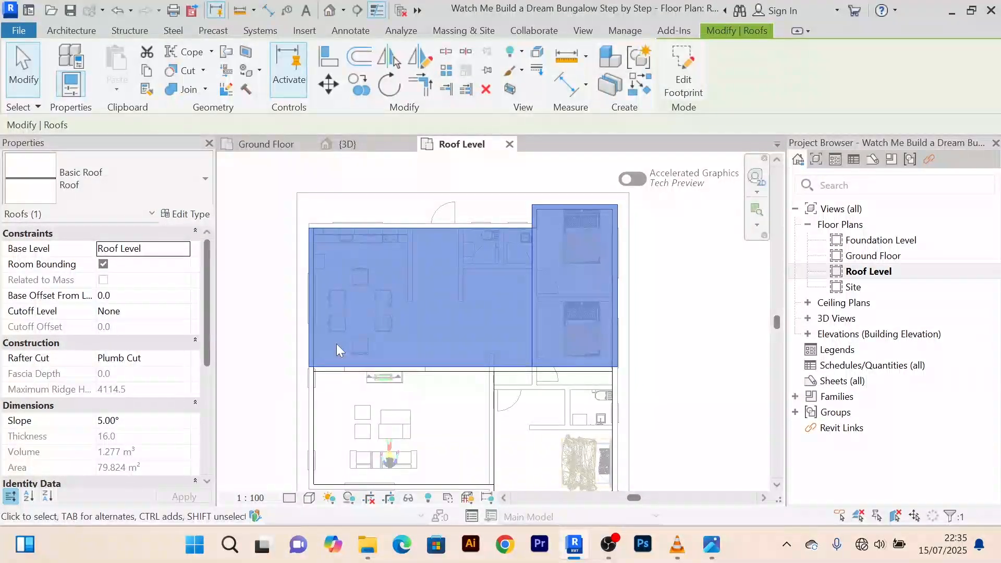
click(681, 78)
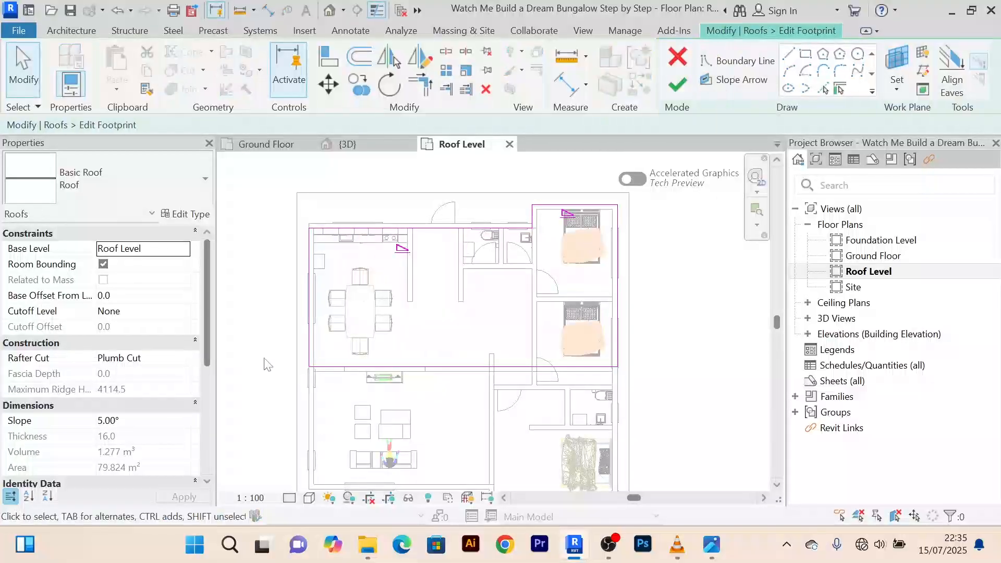
scroll(295, 336, up, 2)
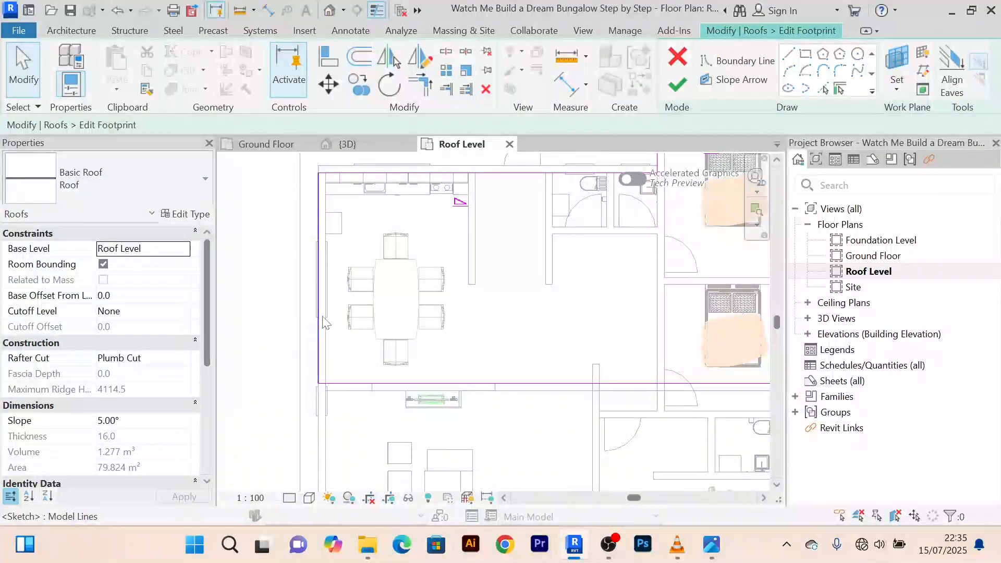
scroll(333, 256, up, 2)
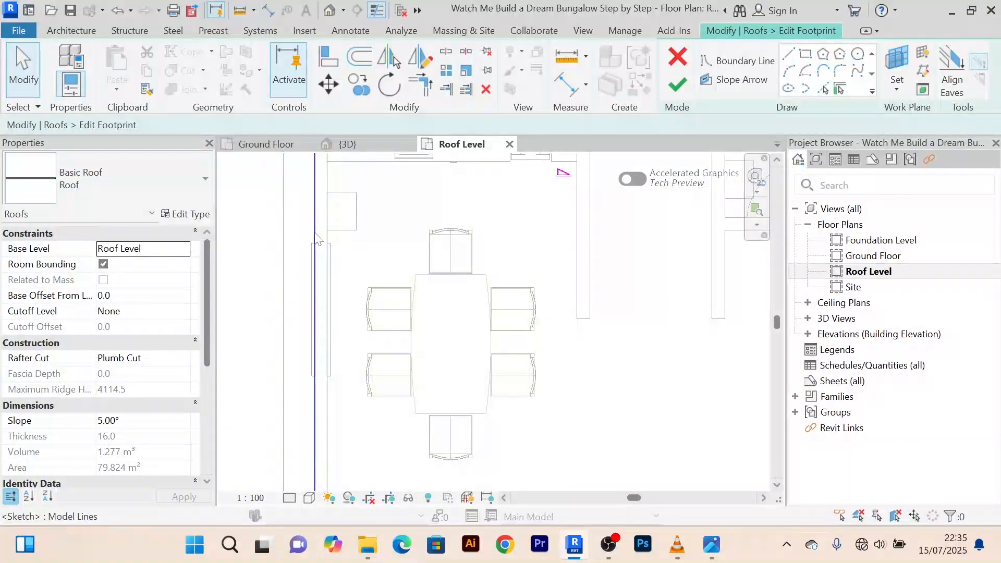
click(316, 240)
scroll(383, 407, down, 2)
middle_drag(424, 336, 424, 290)
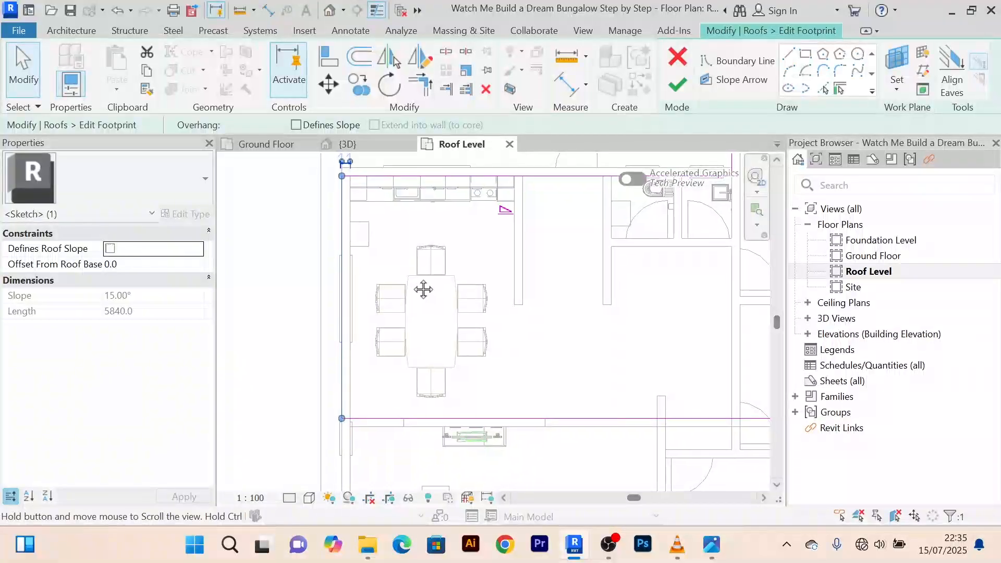
scroll(423, 286, up, 2)
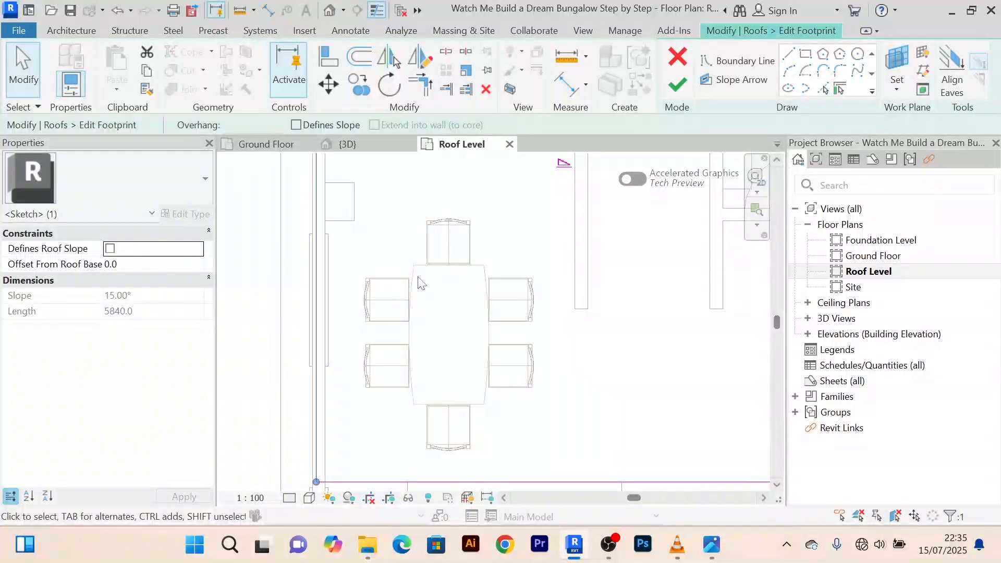
middle_drag(406, 361, 467, 224)
scroll(423, 308, up, 2)
key(Right)
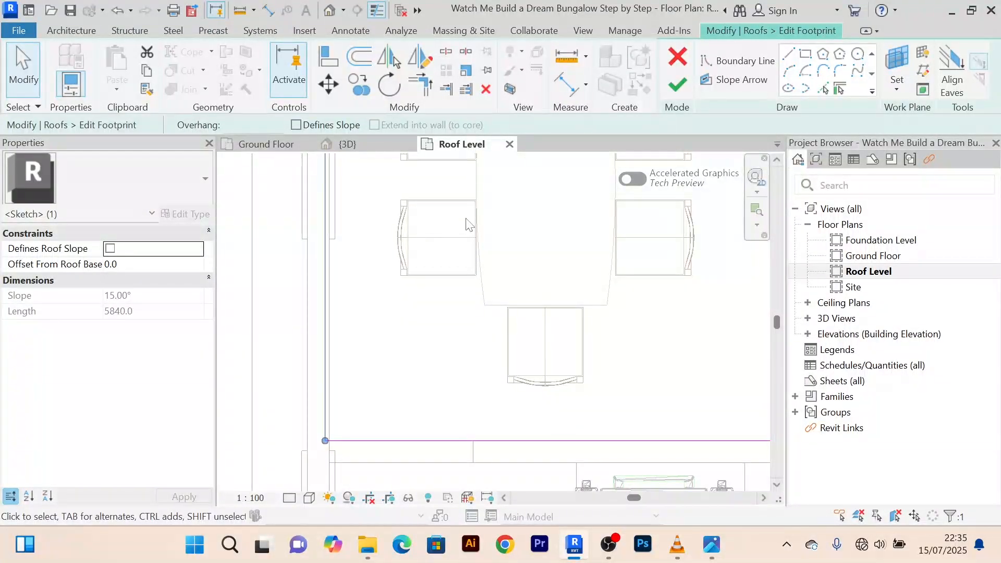
key(Right)
Move the roof's long outer edge beside the two bedrooms inward to the inner face of the wall
scroll(468, 221, down, 5)
middle_drag(532, 269, 365, 415)
scroll(512, 341, up, 3)
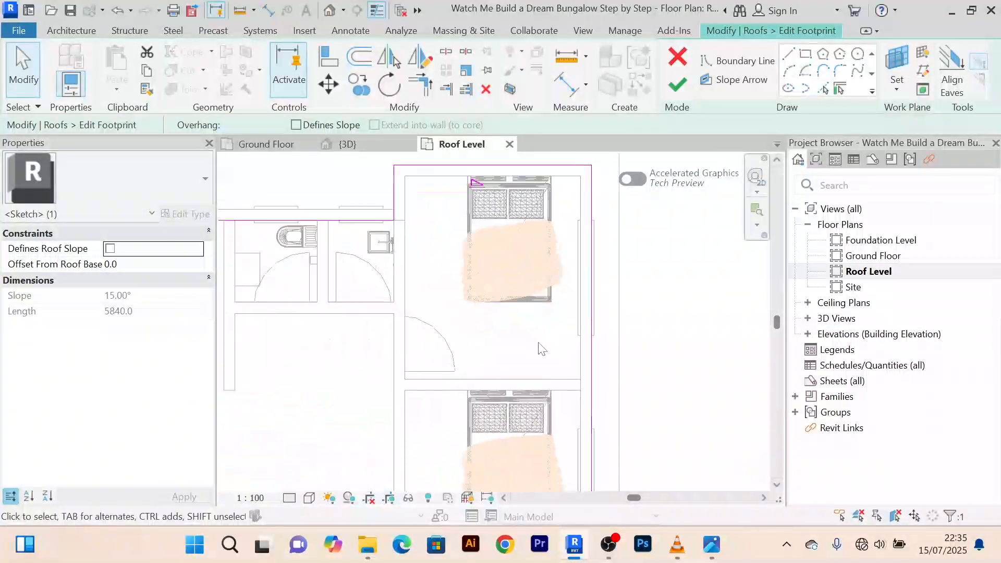
click(597, 370)
middle_drag(644, 358, 672, 239)
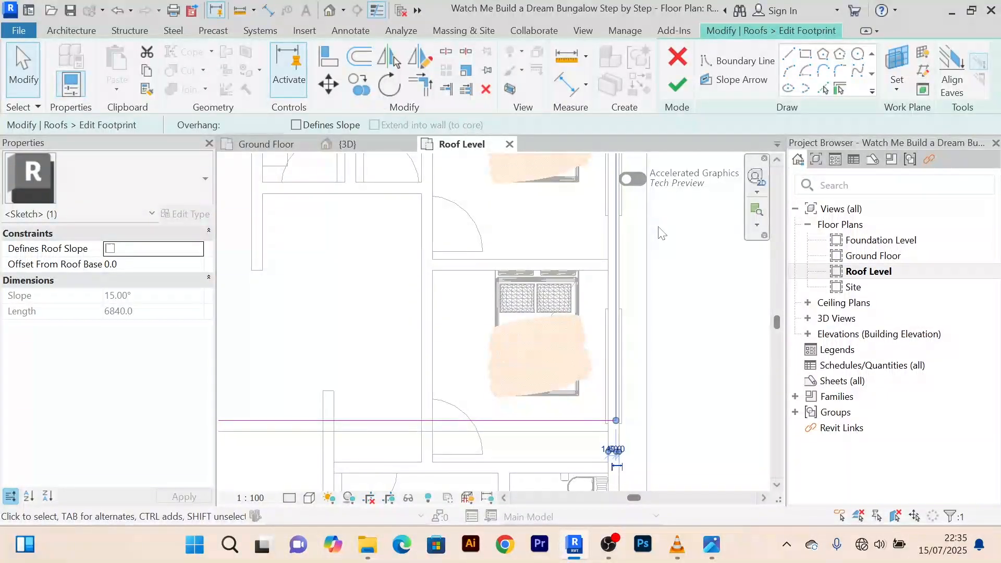
key(Left)
key(Left)
key(Left)
key(Left)
key(Left)
key(Left)
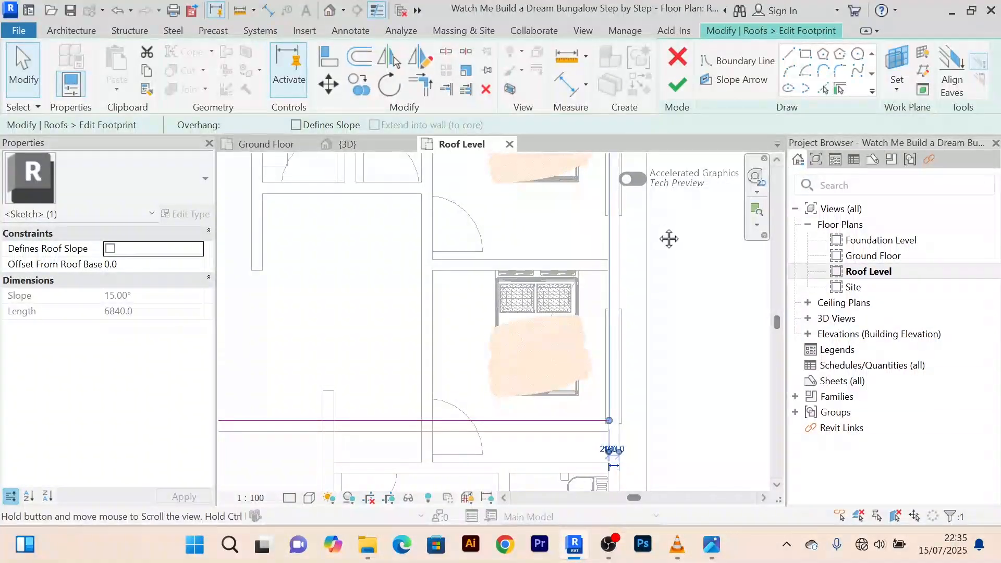
Move the sloped roof edge behind the projecting bedroom's bed 200 mm inward to the inner wall face
middle_drag(670, 239, 672, 350)
middle_drag(660, 250, 628, 344)
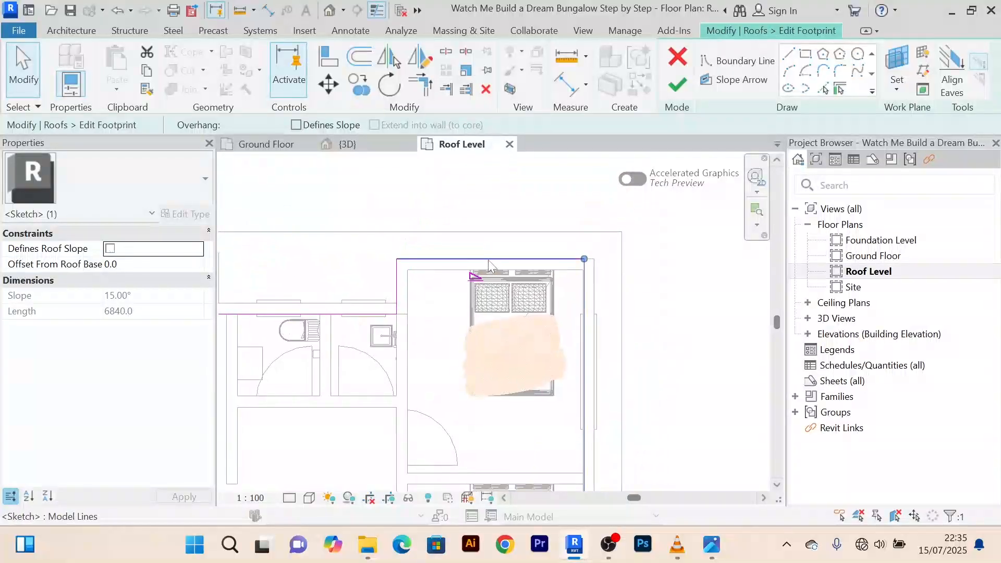
scroll(492, 257, up, 3)
click(493, 260)
key(Down)
key(Down)
key(Down)
key(Down)
key(Down)
key(Down)
key(Down)
key(Down)
key(Down)
key(Down)
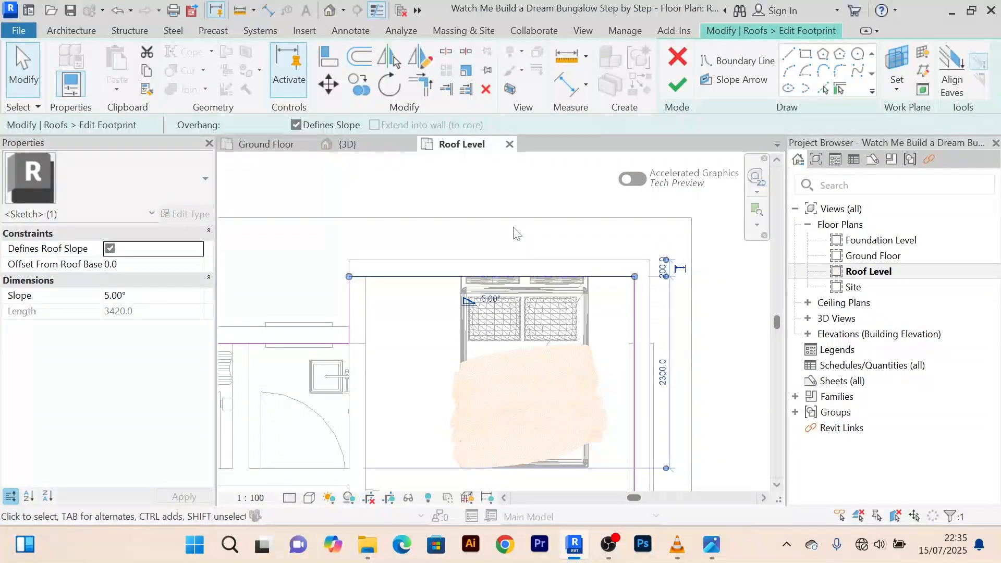
Move the short return edge between the bathroom side and the projecting bedroom 200 mm inward to the bedroom wall's inner face
click(350, 316)
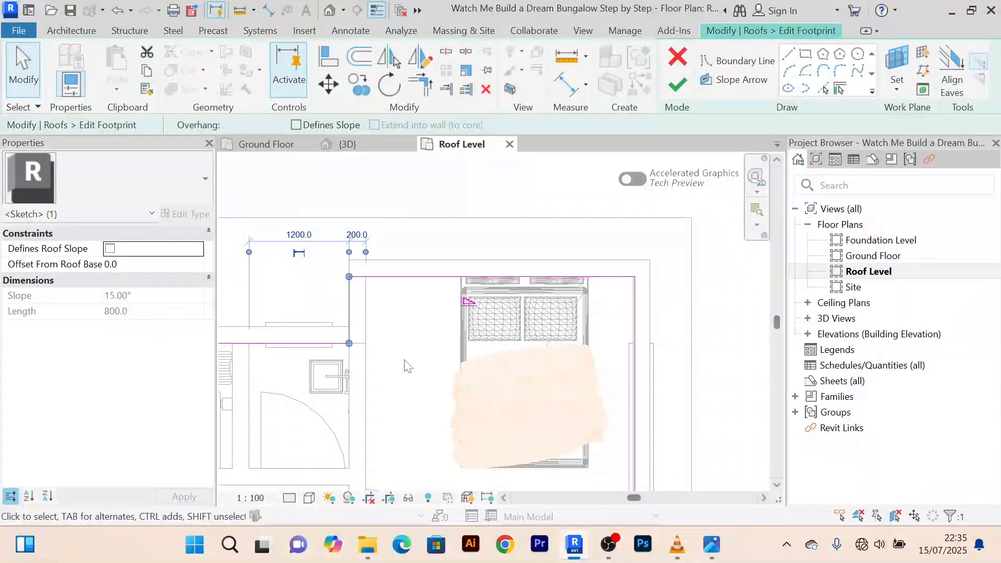
key(Right)
key(Right)
key(Right)
key(Right)
key(Right)
key(Right)
key(Right)
key(Right)
key(Right)
key(Right)
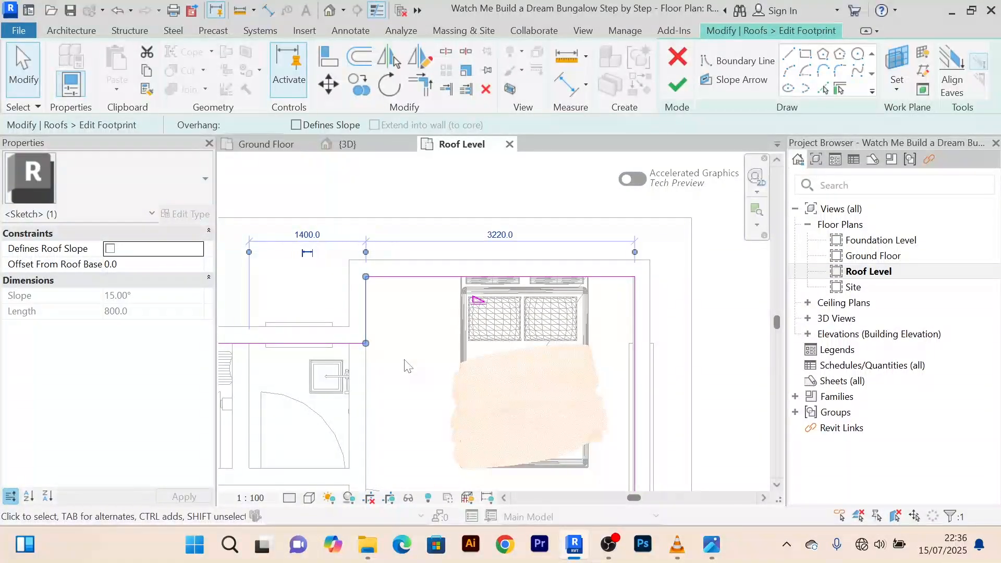
Finish the edited roof footprint, leaving the highlighted walls unattached
scroll(407, 367, down, 6)
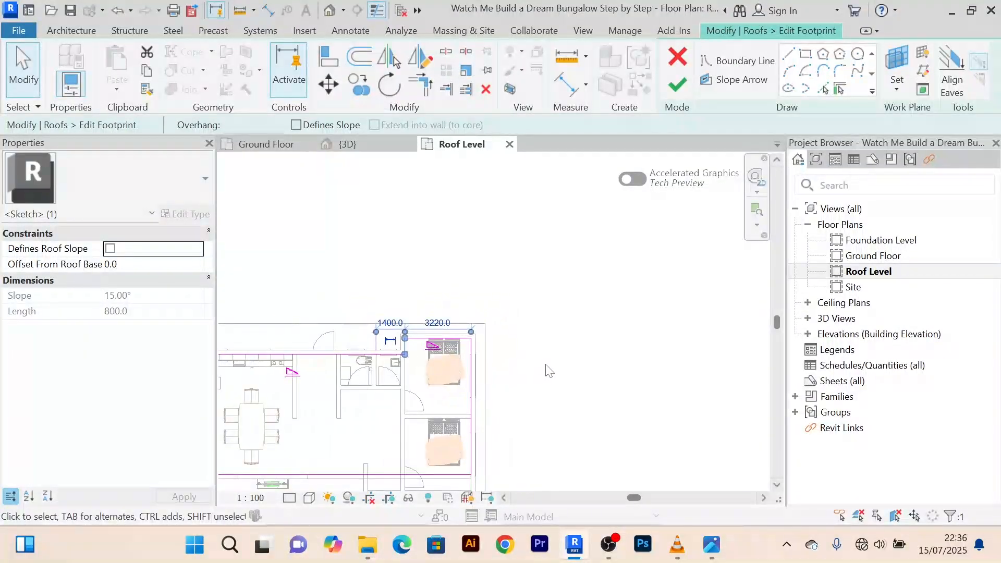
middle_drag(681, 314, 620, 279)
scroll(599, 307, up, 3)
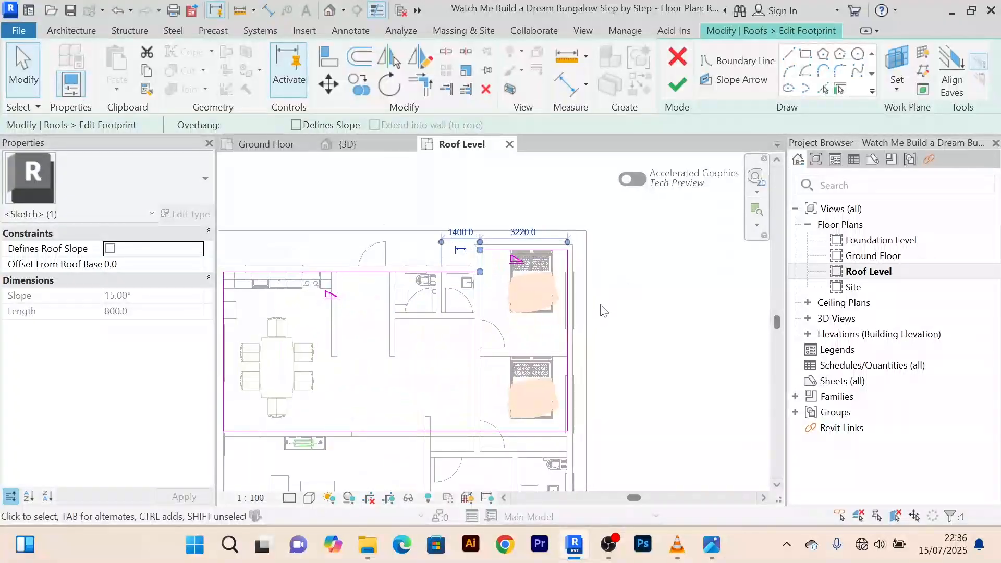
click(600, 306)
scroll(449, 365, down, 4)
mouse_move(449, 365)
middle_down()
mouse_move(441, 360)
mouse_move(452, 364)
middle_up()
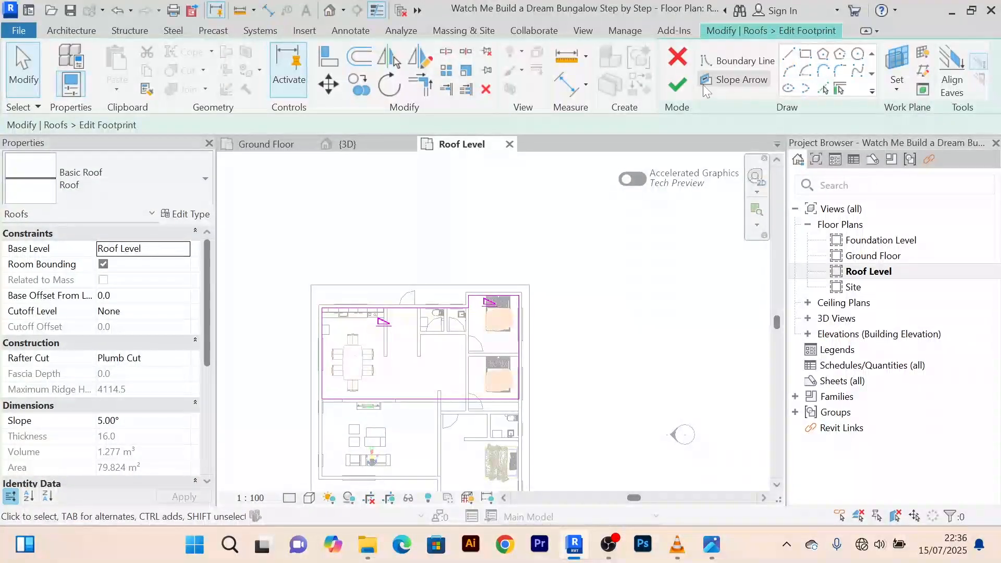
click(678, 85)
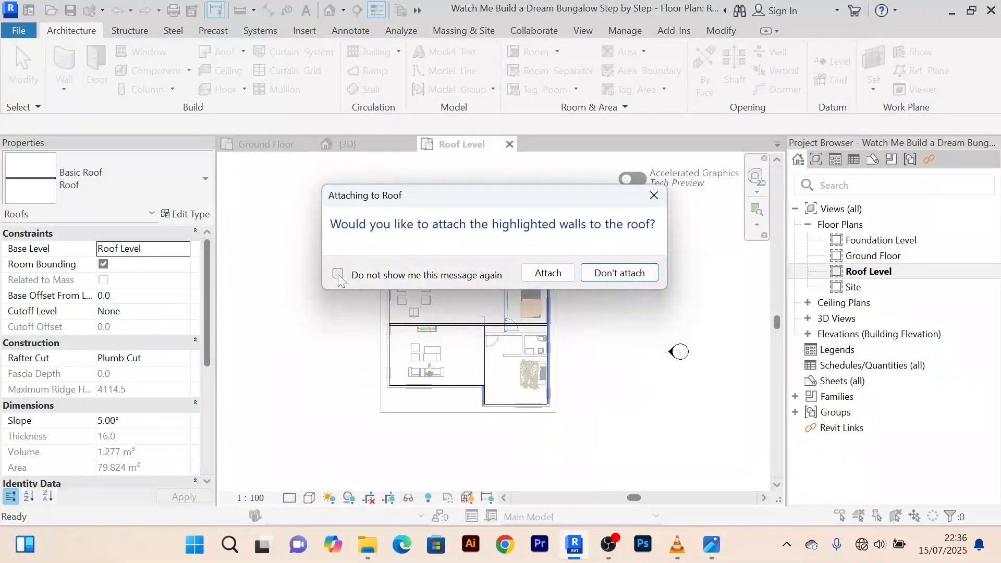
click(616, 273)
scroll(581, 290, up, 2)
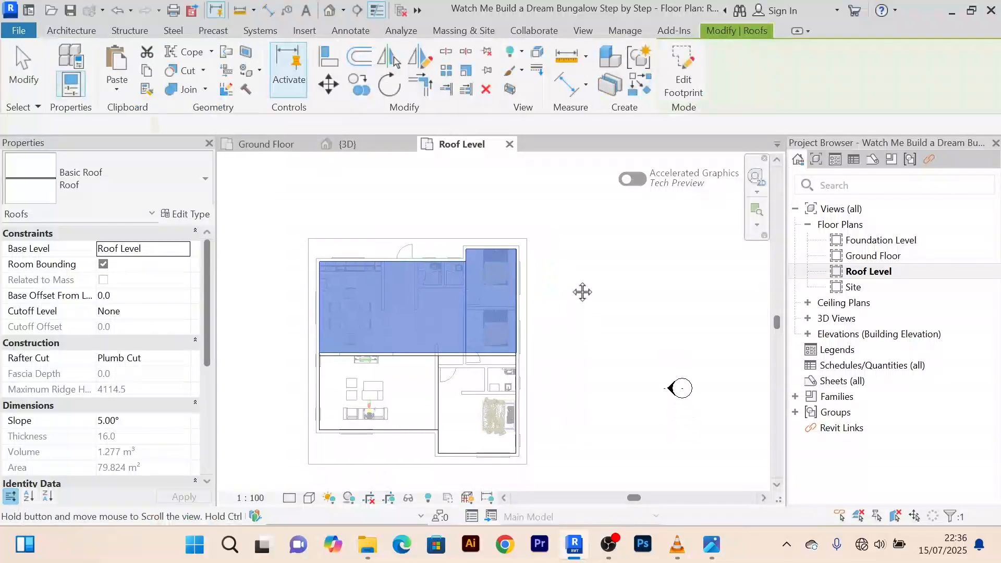
middle_drag(557, 346, 573, 290)
click(570, 284)
Check the living-side roof outline in plan and both roofs in the 3D view against the outer walls
scroll(438, 376, up, 2)
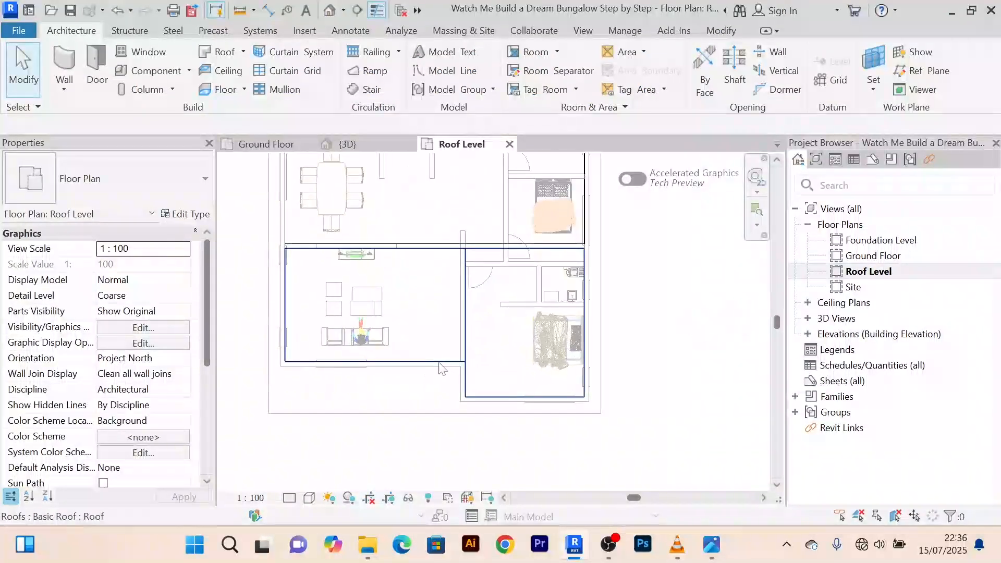
click(442, 362)
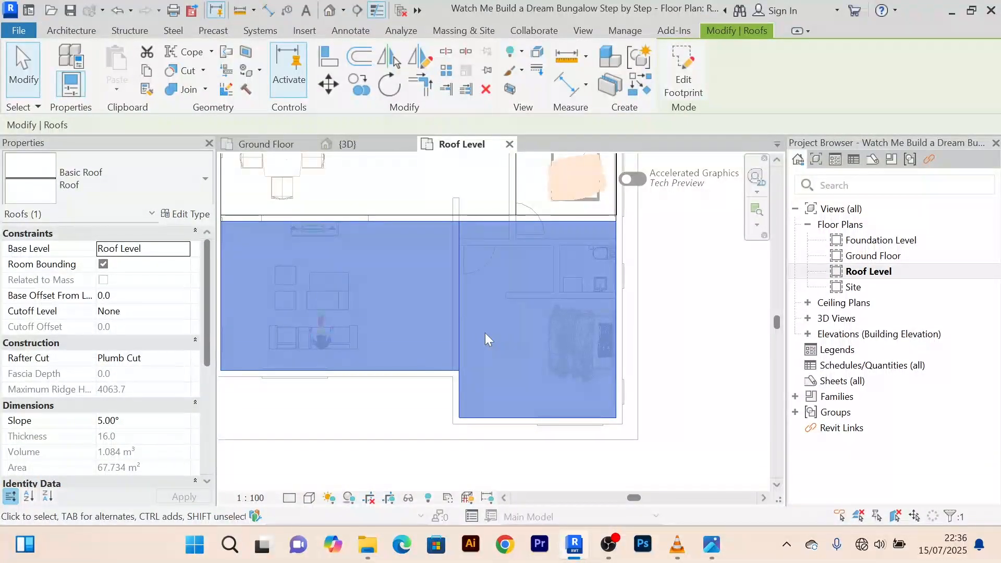
scroll(485, 340, down, 2)
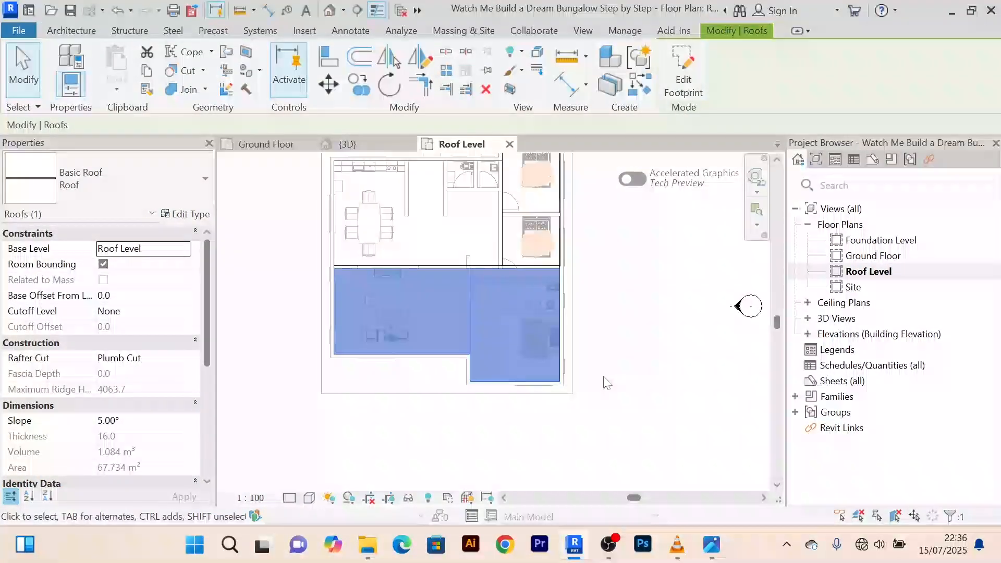
click(570, 344)
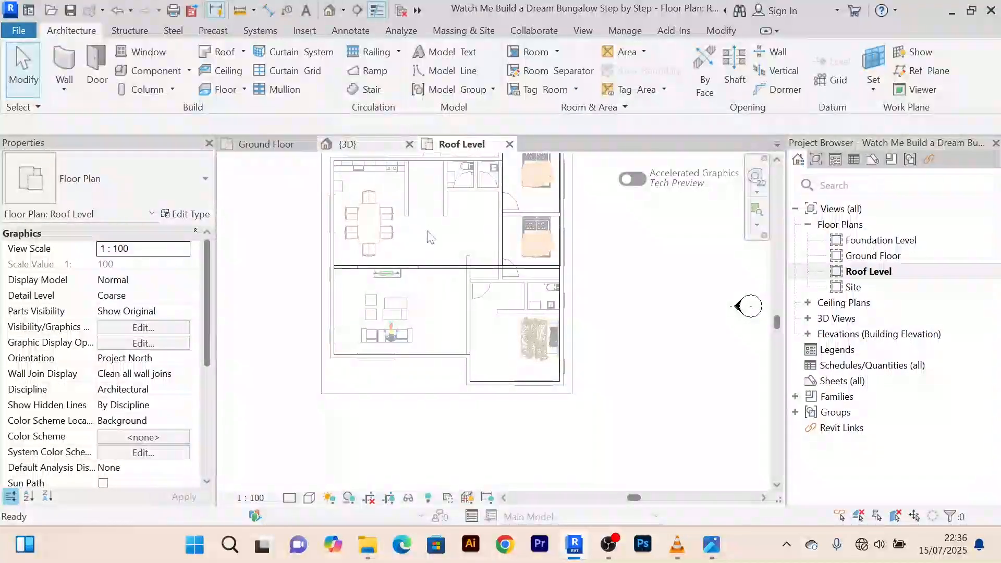
click(348, 144)
scroll(516, 305, up, 5)
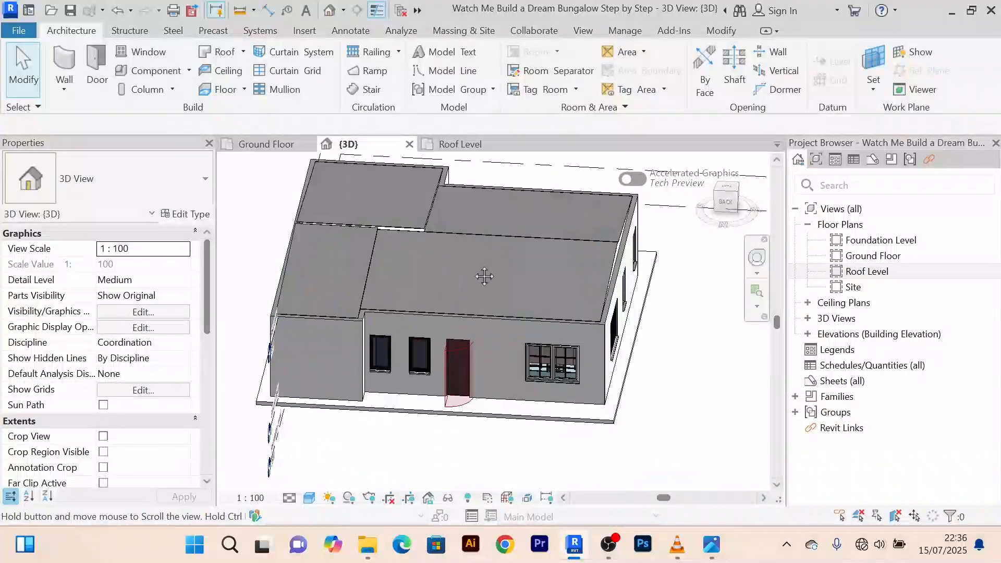
click(452, 146)
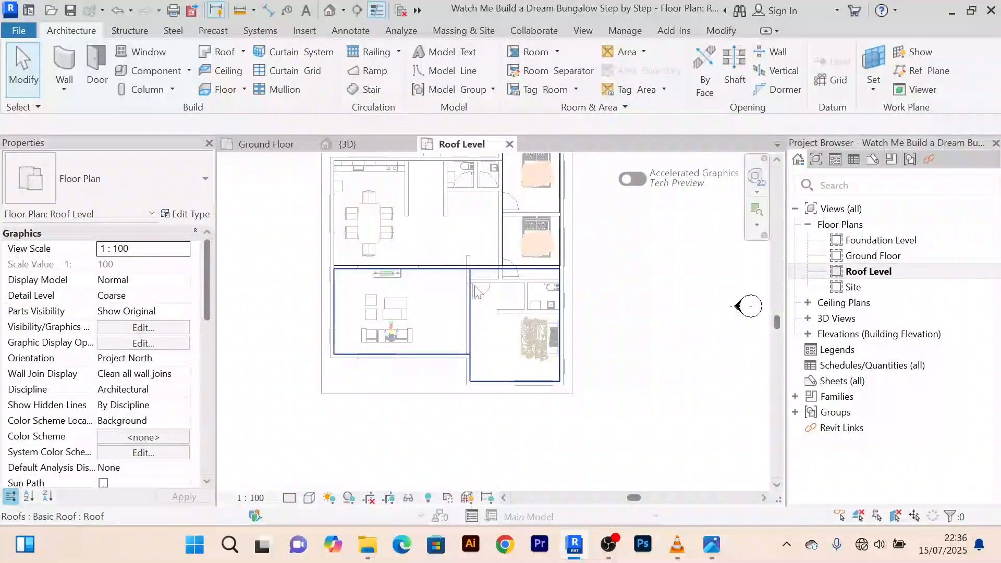
scroll(552, 324, down, 3)
scroll(547, 321, up, 2)
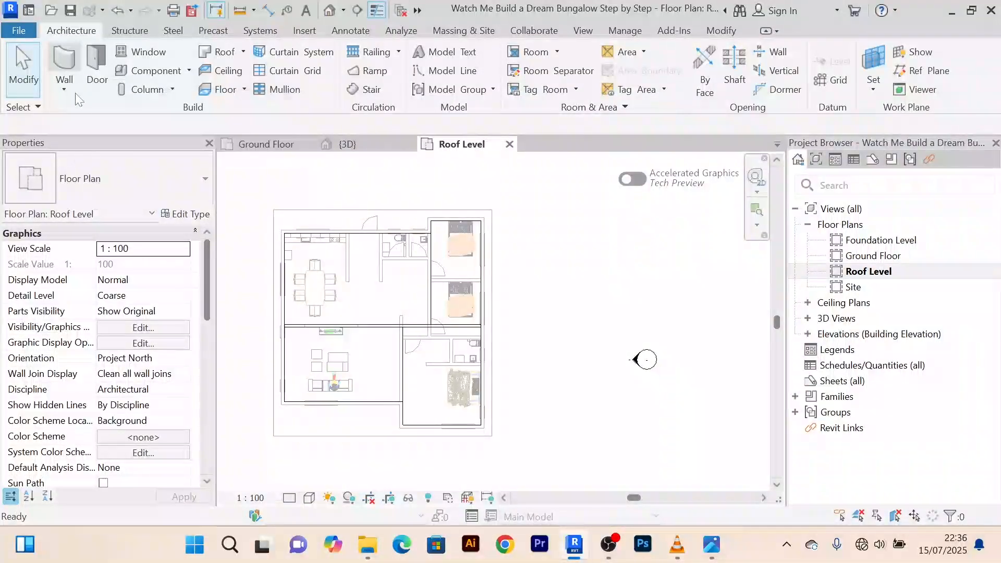
Start a Main Wall 200mm wall on Roof Level with an unconnected height of 1200 mm
click(66, 65)
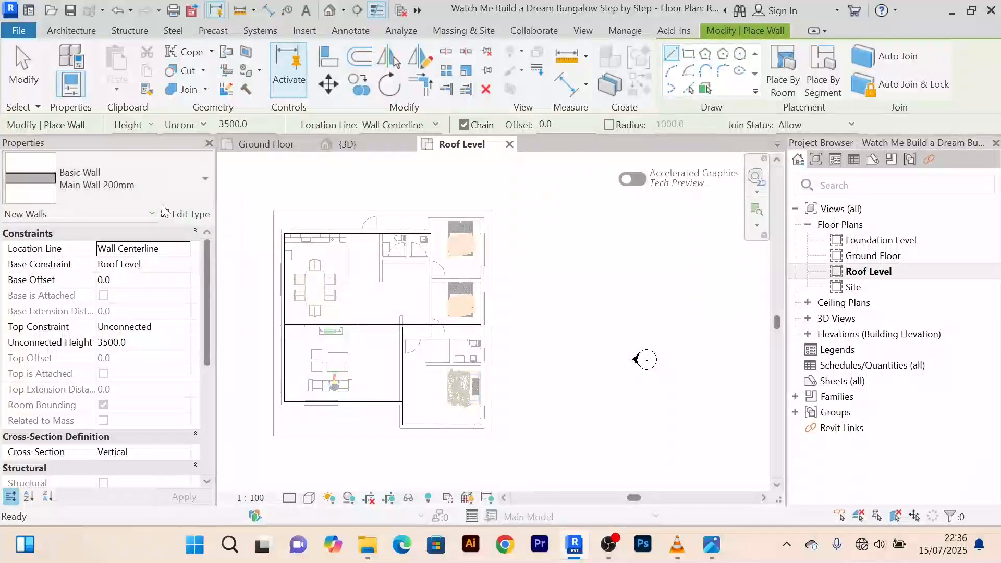
click(206, 179)
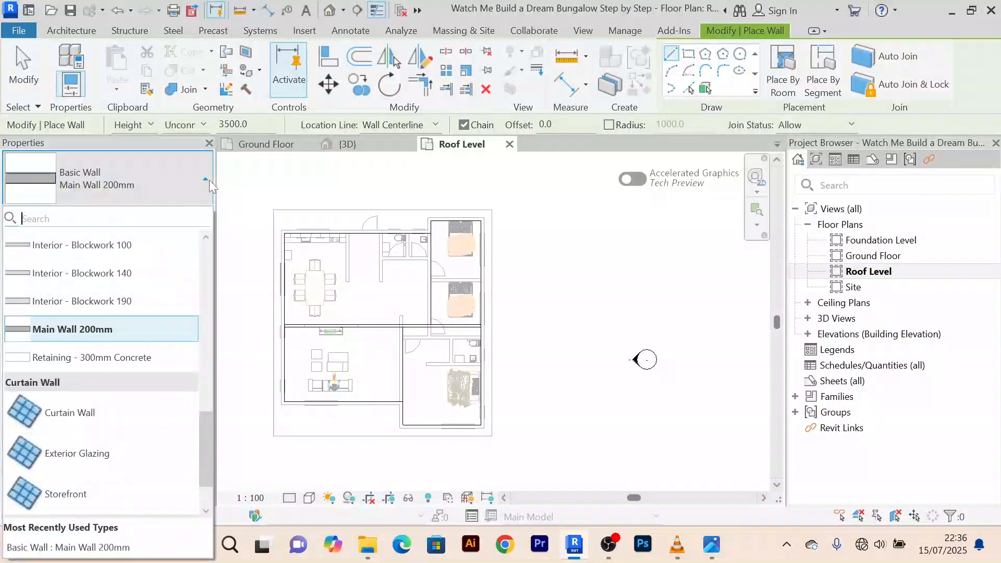
click(84, 334)
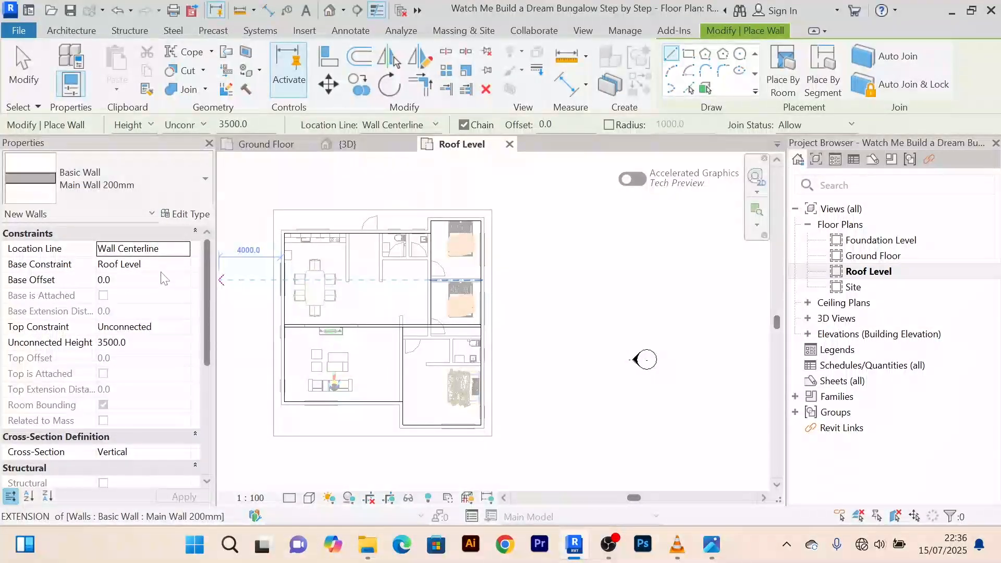
click(145, 348)
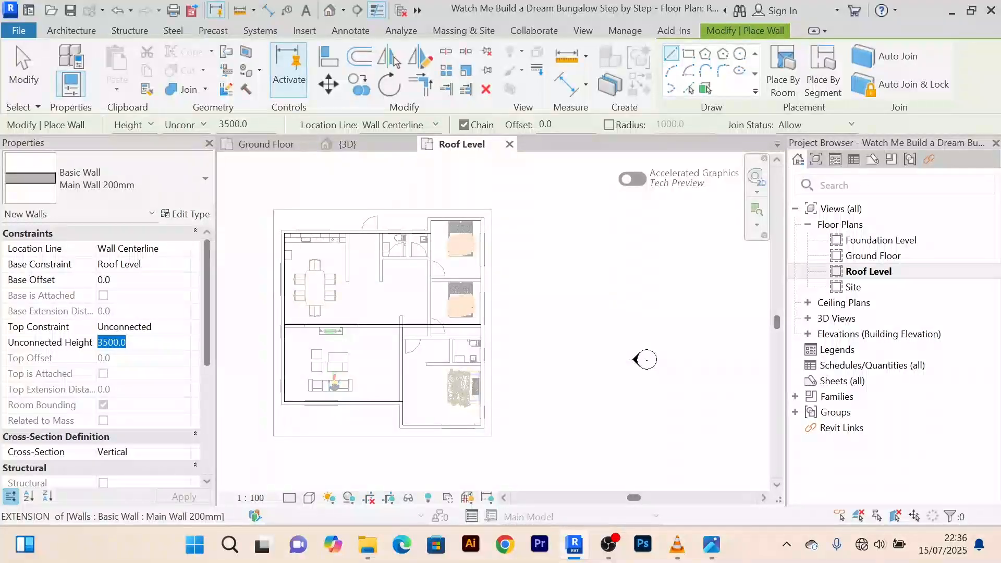
text(1200)
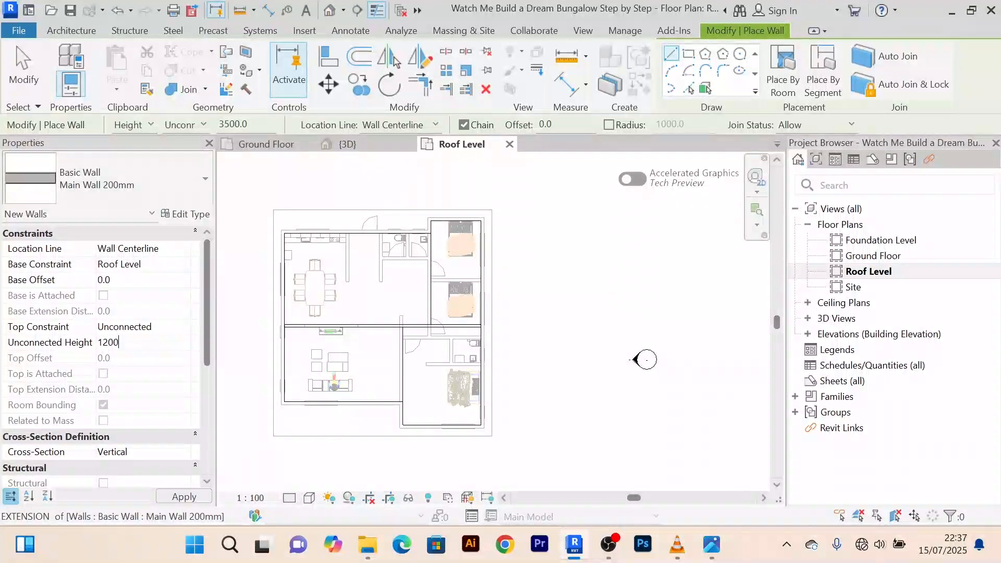
key(Return)
Draw the parapet wall along the outer wall's centreline from the kitchen's outer corner to the living room's front corner
scroll(255, 250, up, 3)
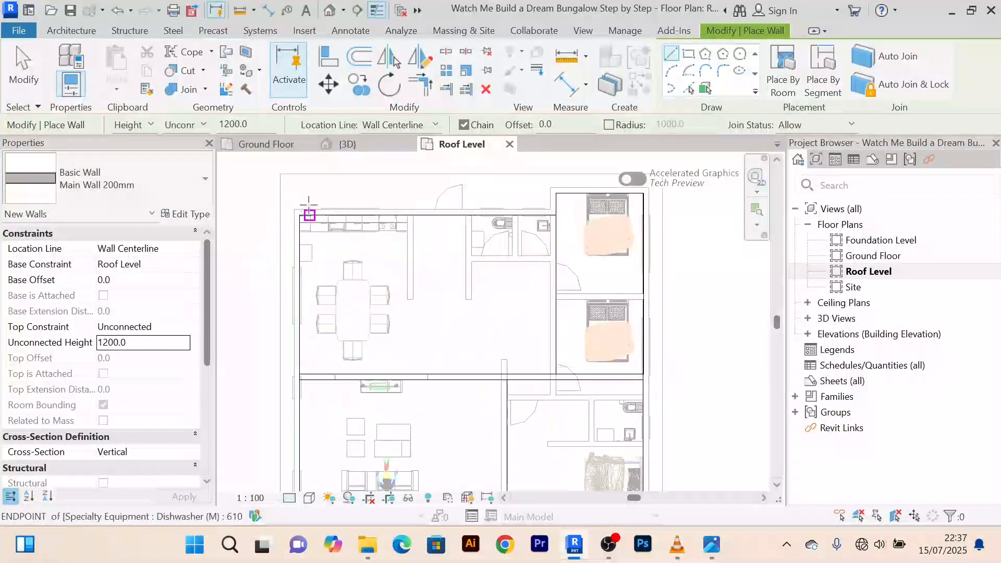
scroll(309, 205, up, 5)
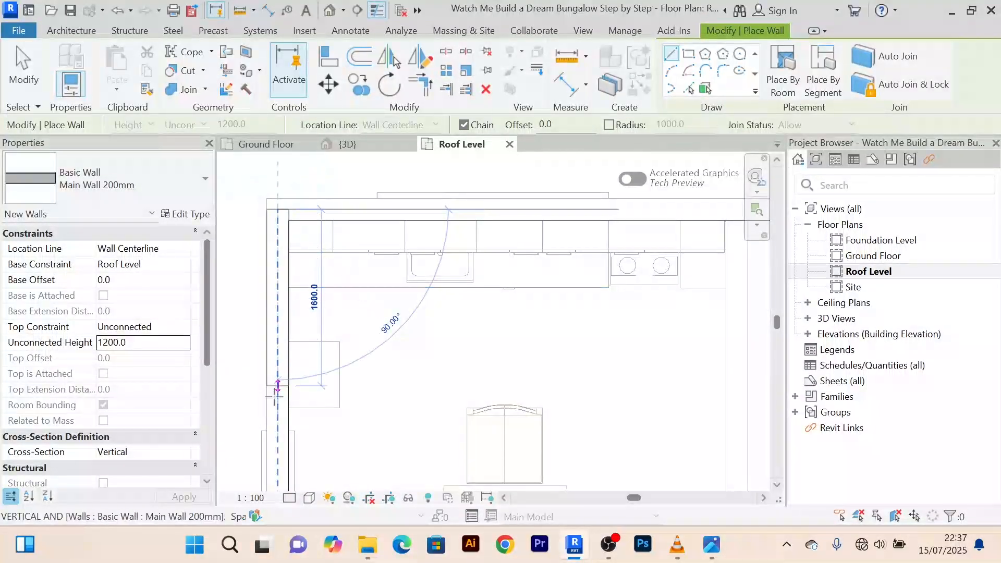
scroll(277, 386, down, 3)
middle_drag(287, 414, 296, 257)
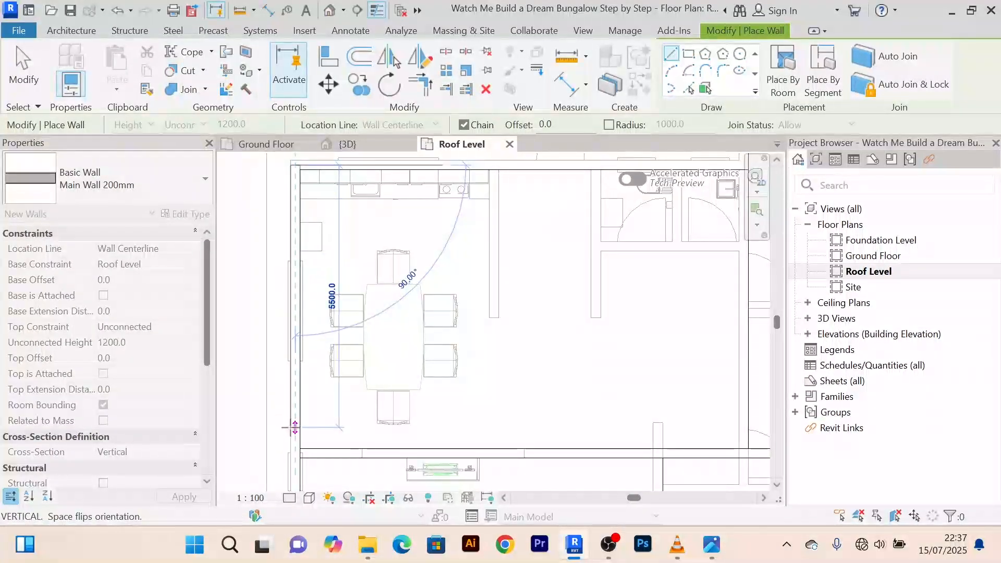
middle_drag(295, 428, 317, 212)
scroll(319, 323, up, 3)
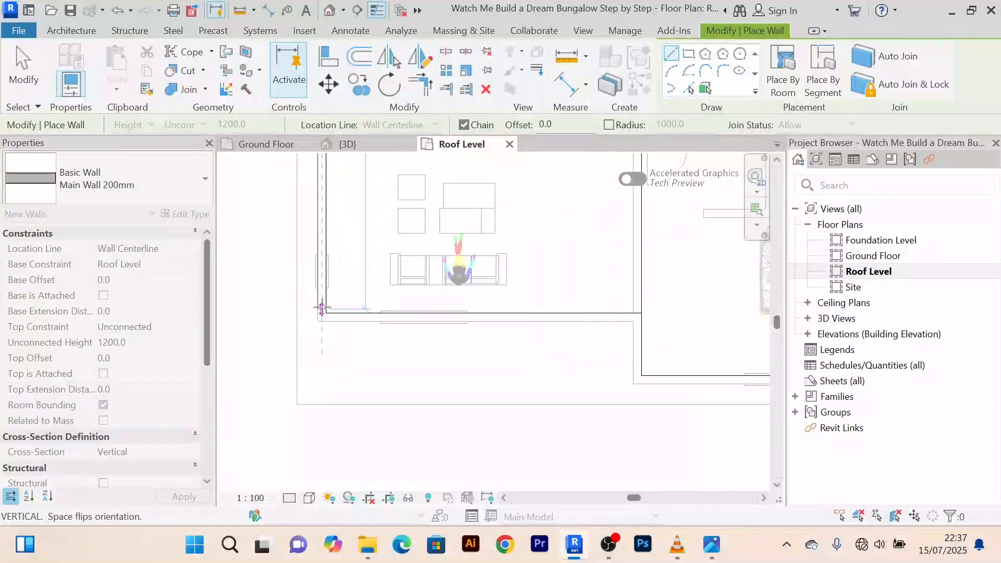
click(319, 344)
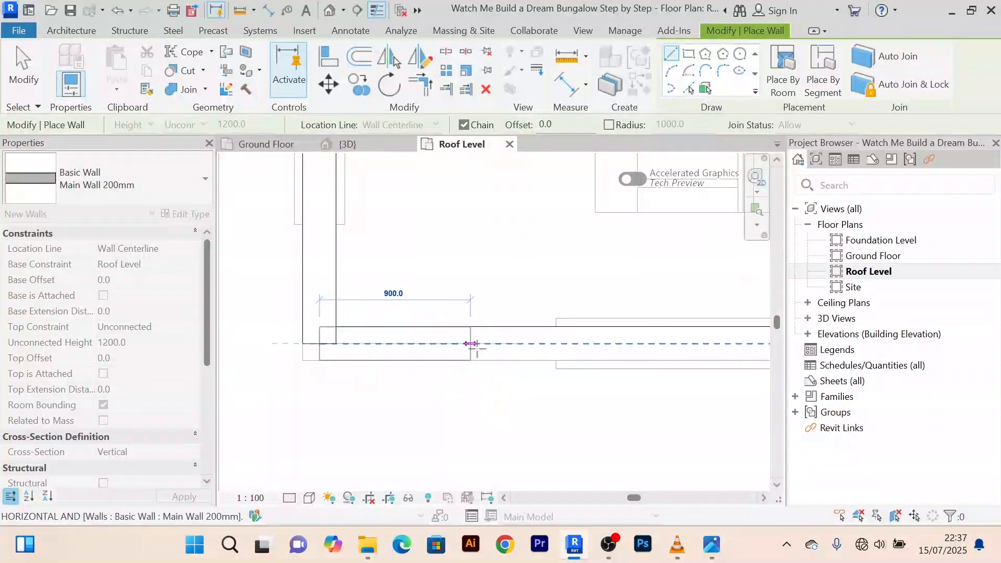
Continue the parapet along the living room's front wall to the centreline of the projecting bedroom's side wall
scroll(516, 349, down, 2)
middle_drag(520, 348, 375, 355)
scroll(462, 352, down, 2)
middle_drag(591, 371, 340, 371)
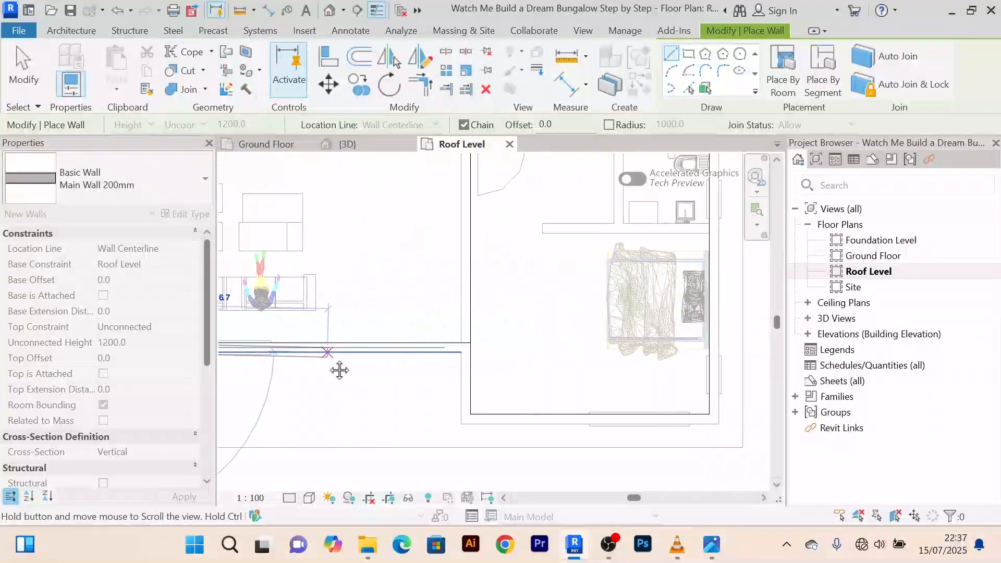
scroll(468, 346, up, 5)
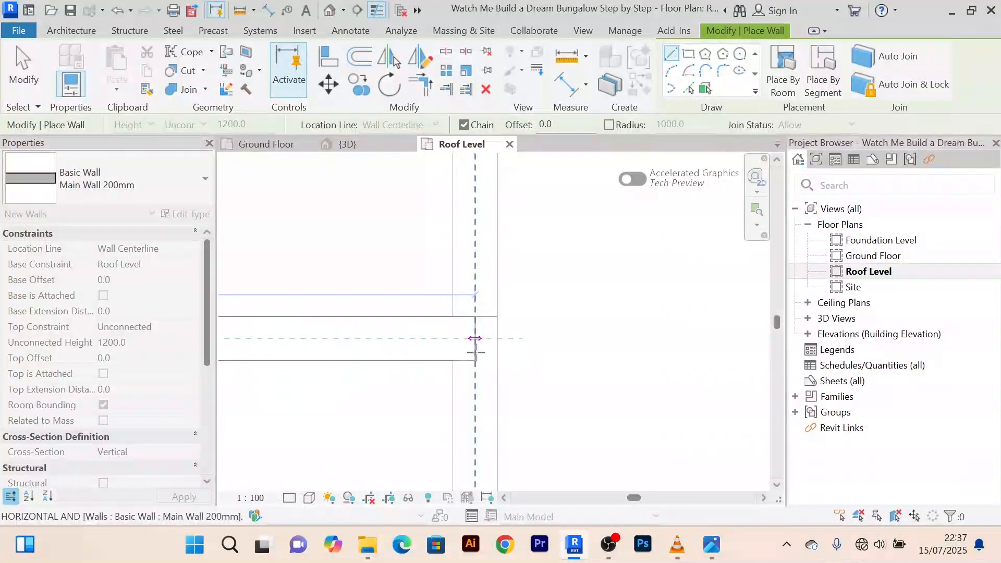
click(475, 342)
Carry the parapet around the projecting bedroom's short return and along its front wall to the outer corner
middle_drag(495, 425, 487, 274)
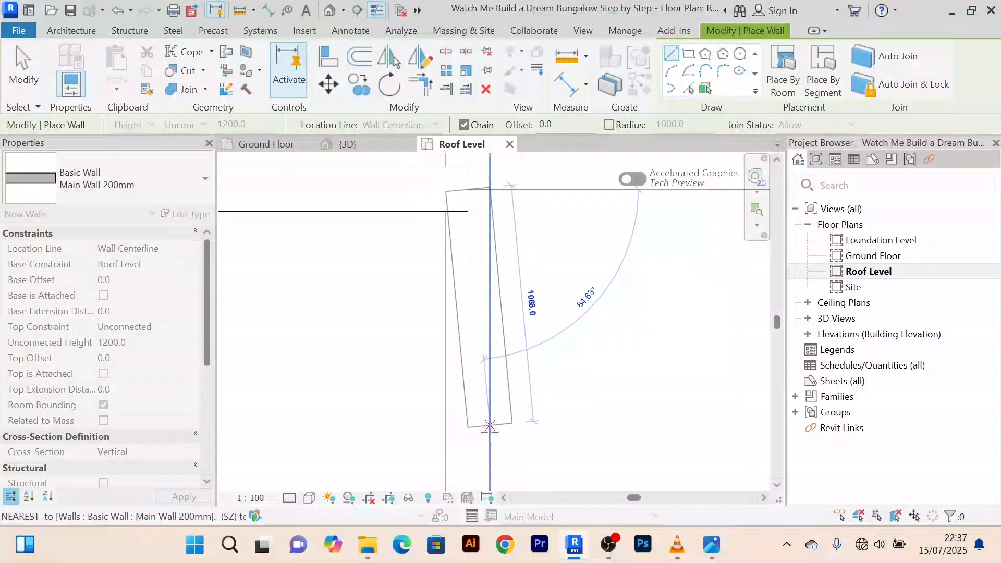
middle_drag(478, 434, 494, 306)
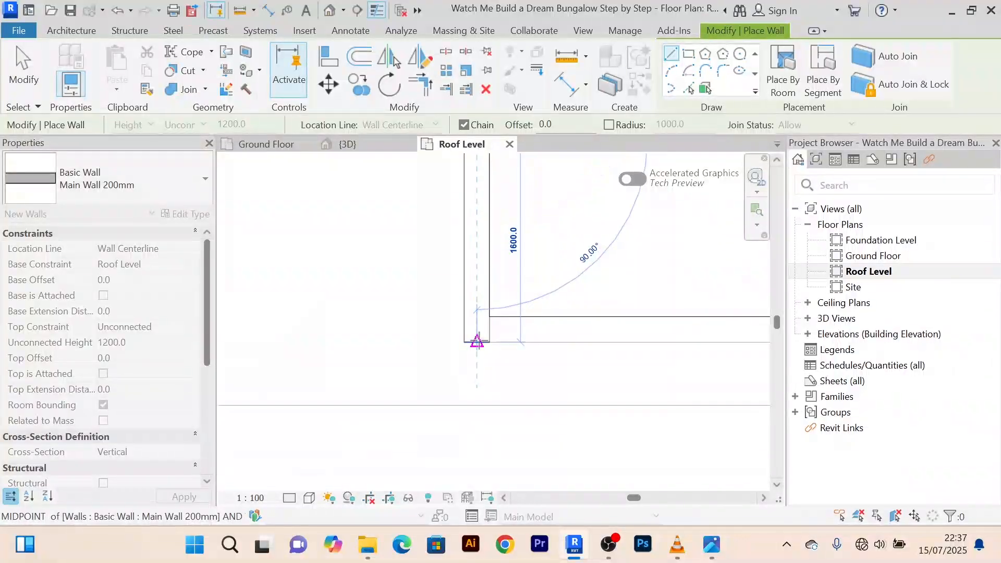
click(476, 325)
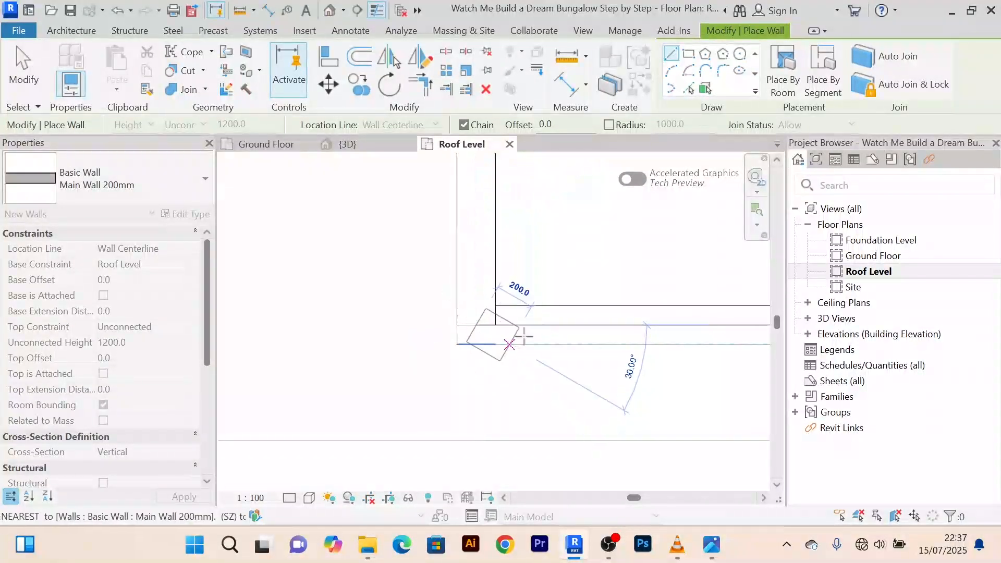
middle_drag(617, 324, 351, 348)
scroll(351, 339, down, 4)
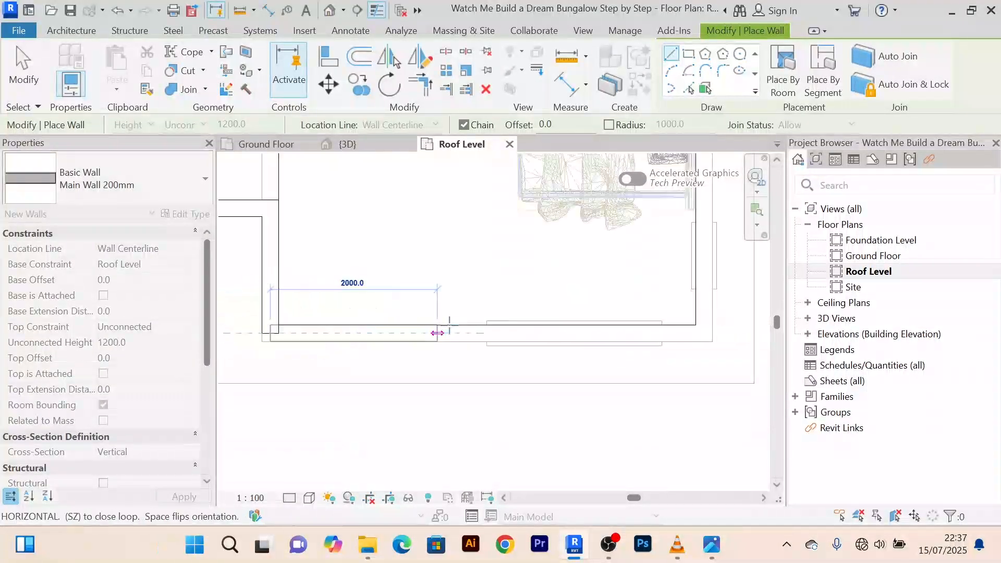
scroll(568, 331, up, 5)
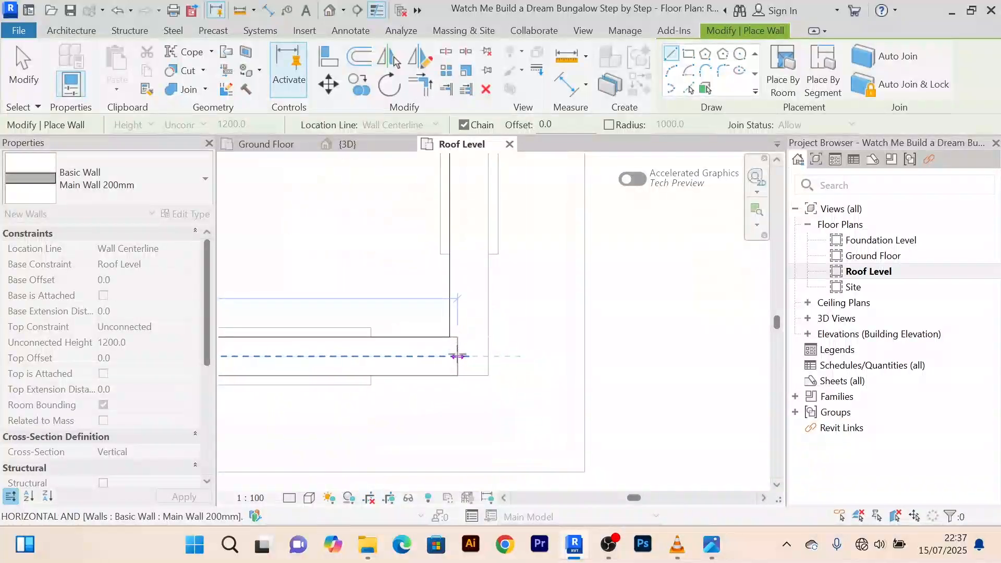
click(474, 358)
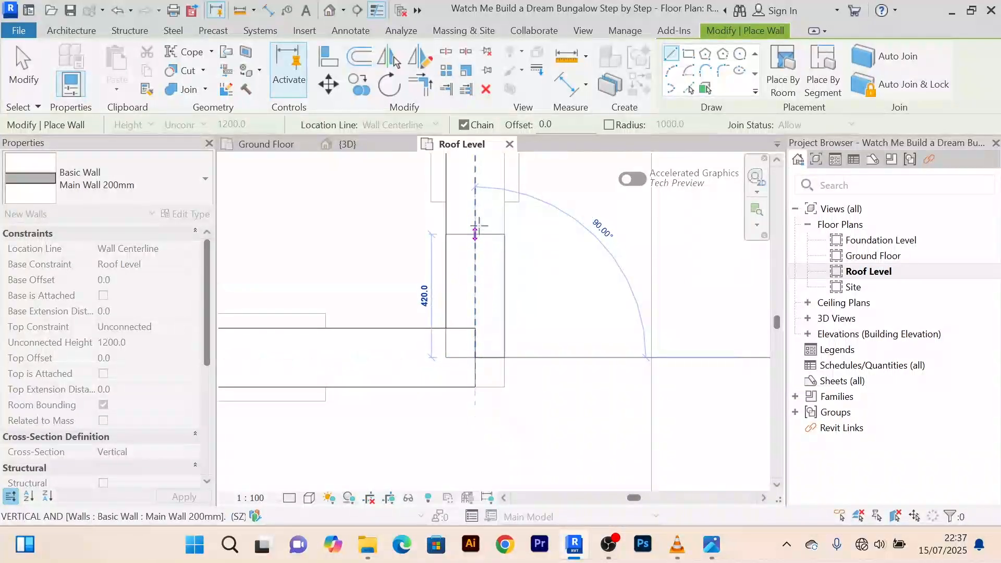
Run the parapet along the full bedroom-side outer wall from the front bedroom's corner to the rear bedroom's outer corner
scroll(478, 226, down, 2)
middle_drag(480, 223, 460, 488)
scroll(443, 256, down, 7)
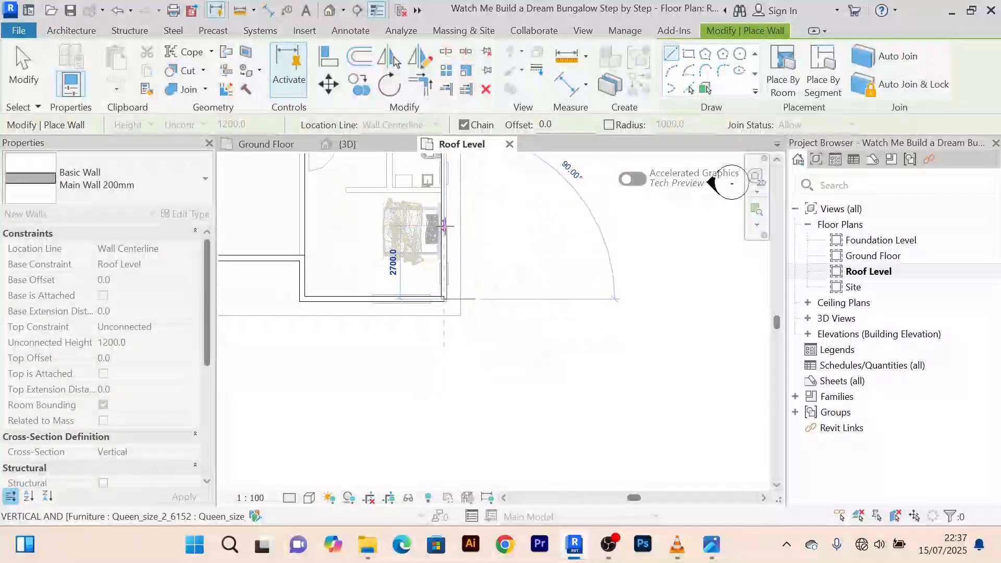
middle_drag(444, 226, 441, 425)
scroll(440, 273, up, 2)
middle_drag(440, 273, 437, 414)
scroll(436, 314, down, 2)
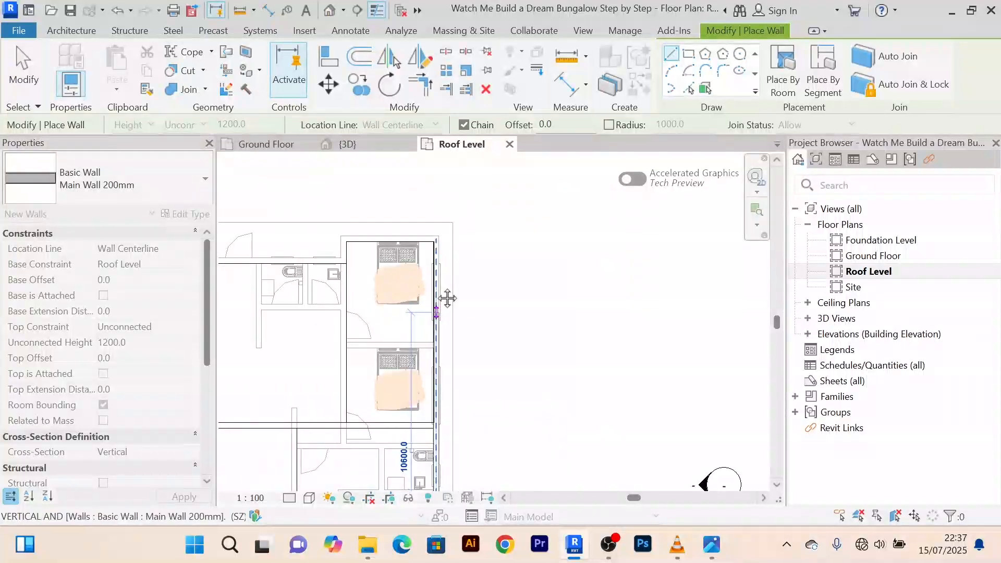
middle_drag(448, 298, 446, 351)
scroll(441, 299, up, 5)
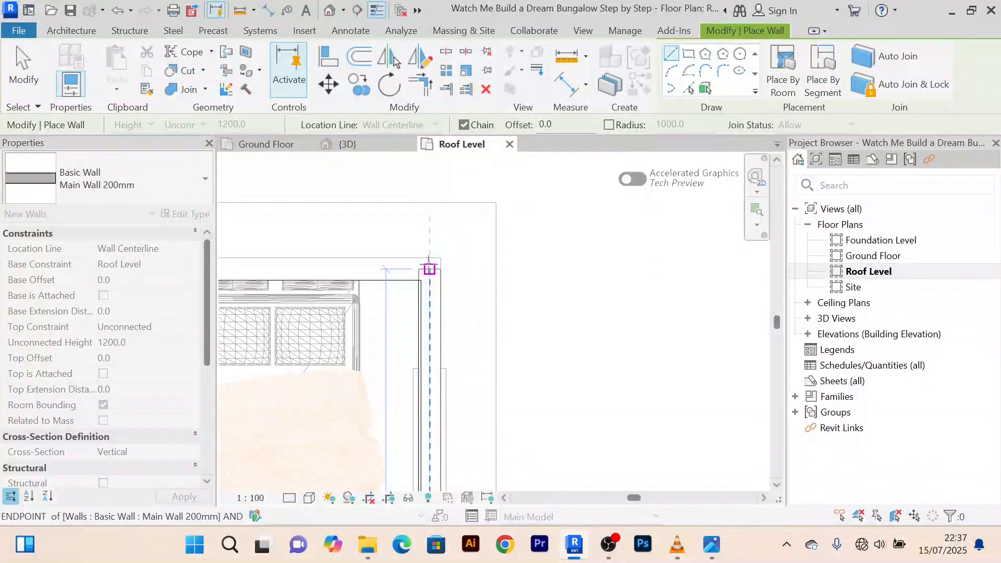
click(429, 265)
Continue the parapet along the rear bedroom's back wall and its short return to the bathroom wall's centreline
scroll(308, 249, down, 2)
middle_drag(320, 265, 534, 281)
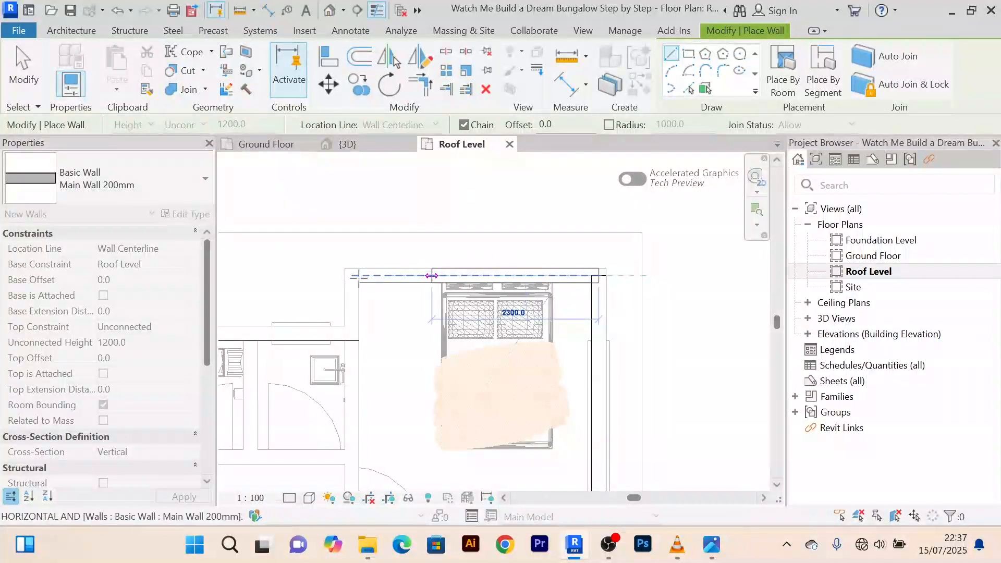
scroll(324, 284, up, 4)
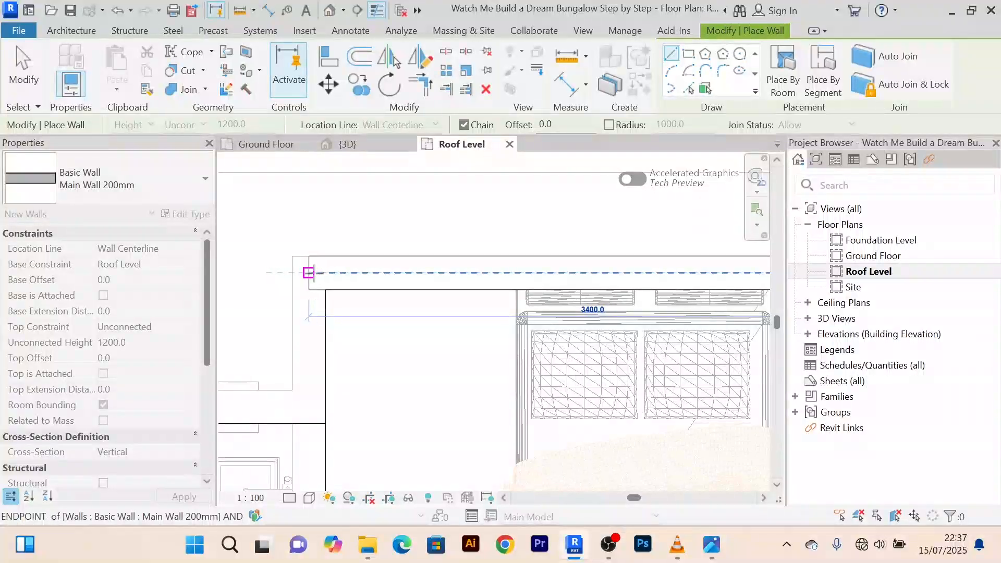
click(309, 273)
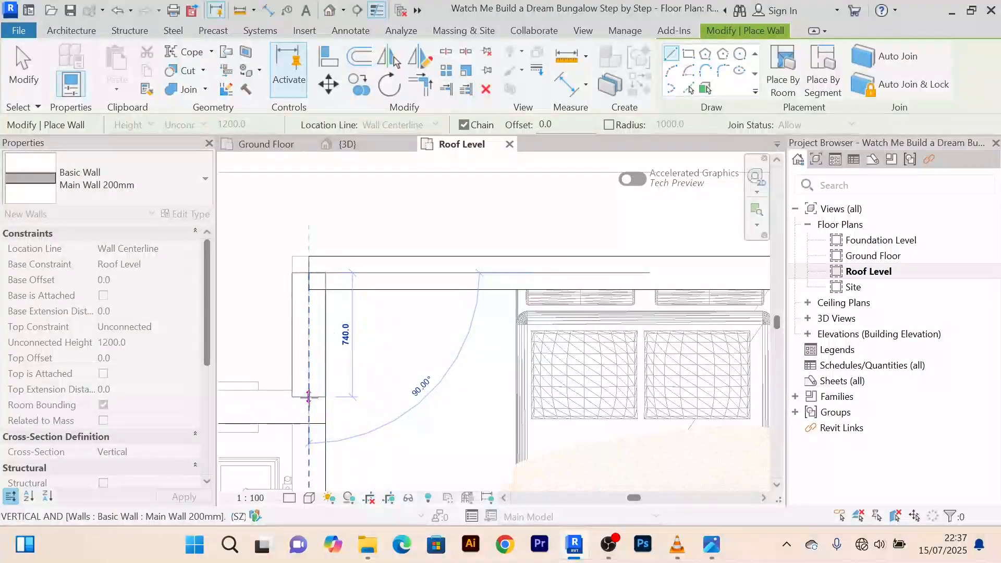
middle_drag(308, 407, 580, 383)
click(351, 376)
Close the parapet loop along the bathroom and kitchen rear wall at the starting corner and end the wall command
scroll(308, 360, down, 2)
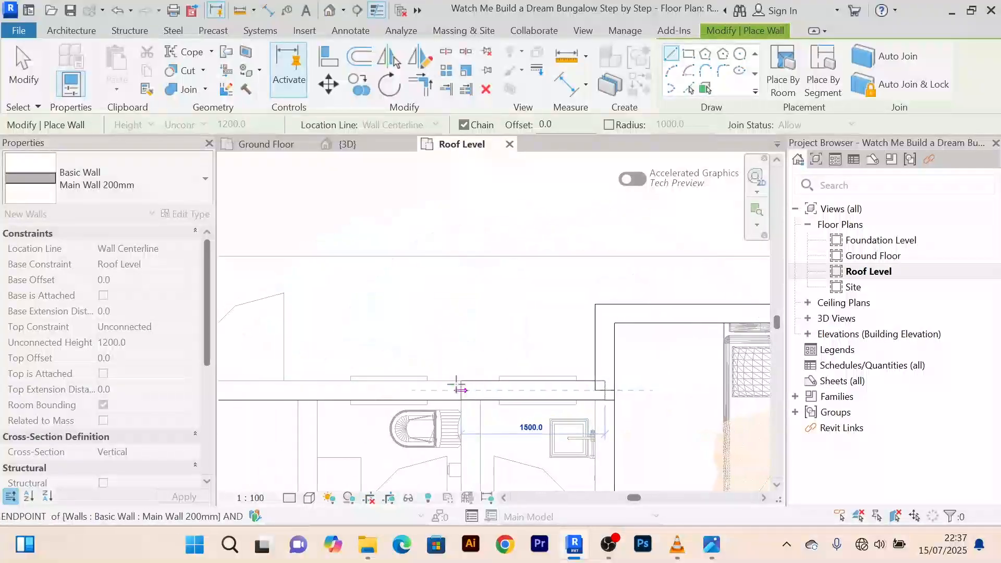
scroll(457, 389, down, 2)
middle_drag(418, 386, 601, 382)
scroll(358, 383, up, 5)
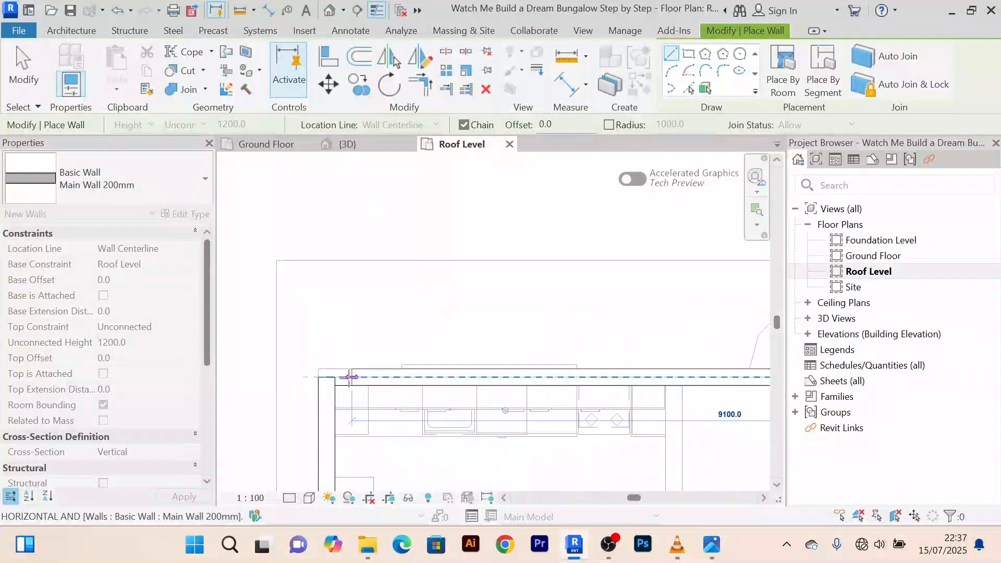
click(317, 376)
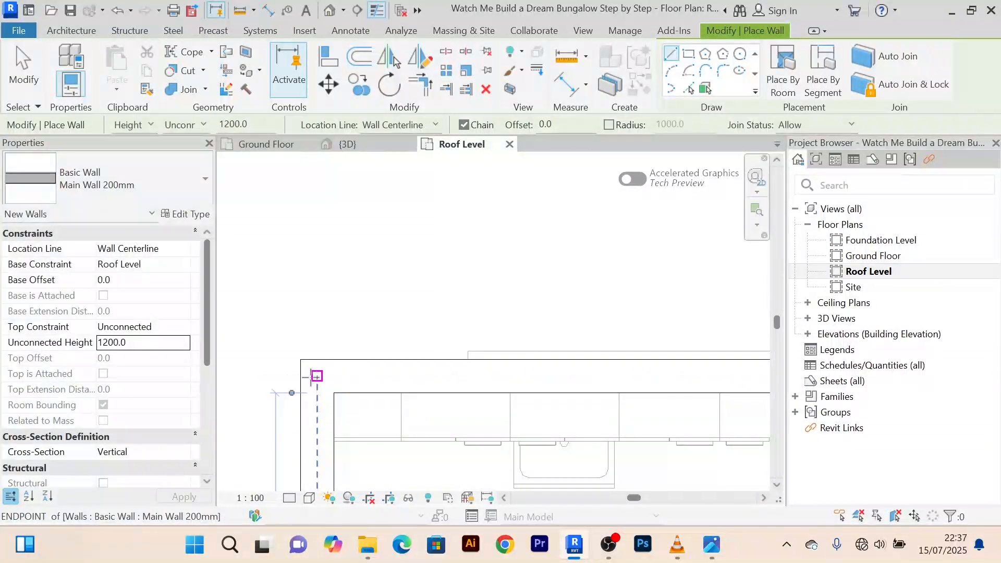
right_click(355, 206)
click(376, 215)
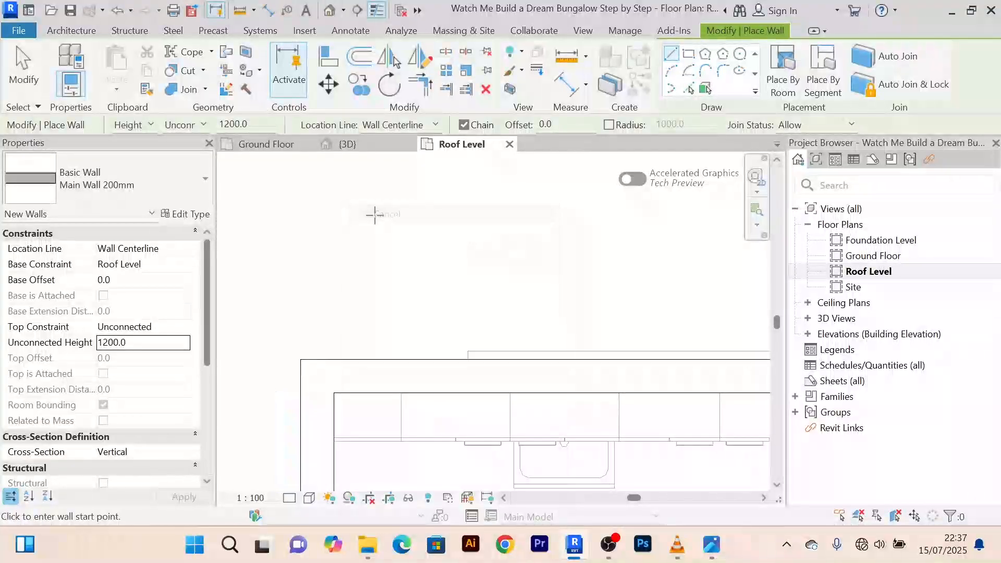
right_click(378, 205)
click(397, 218)
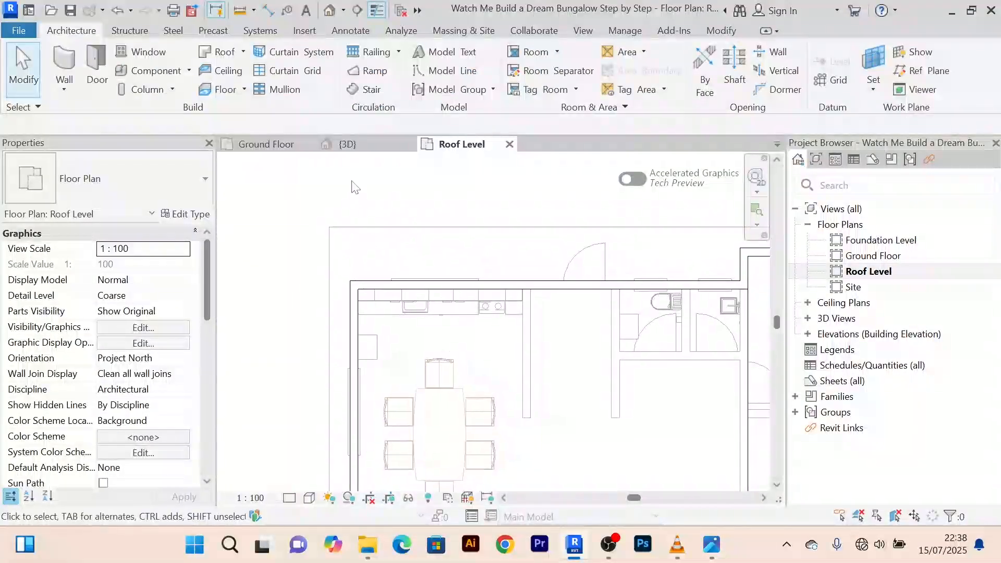
Show the bungalow's front in the 3D view and set its visual style to Realistic
click(350, 146)
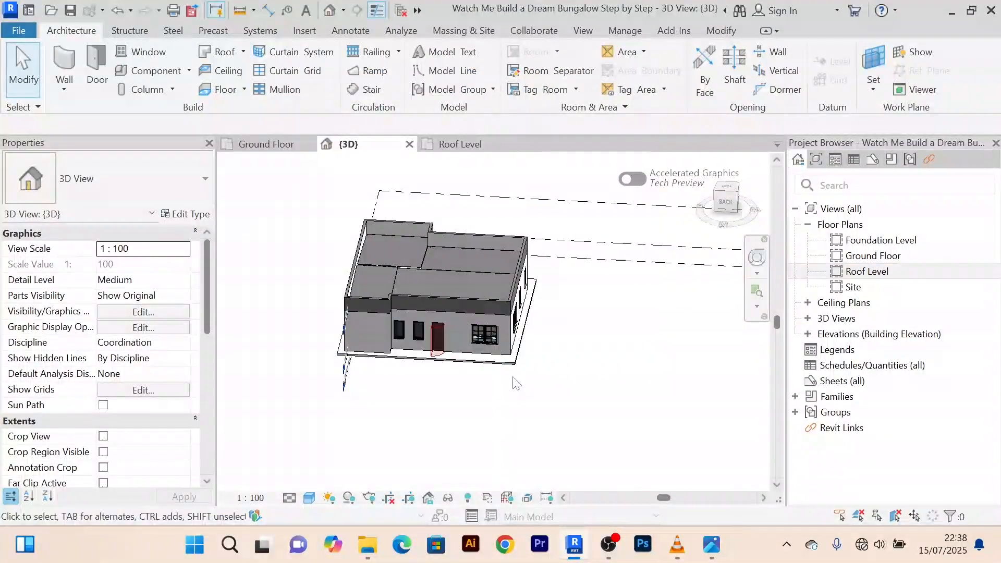
shift+middle_drag(497, 442, 600, 418)
shift+middle_drag(452, 284, 453, 408)
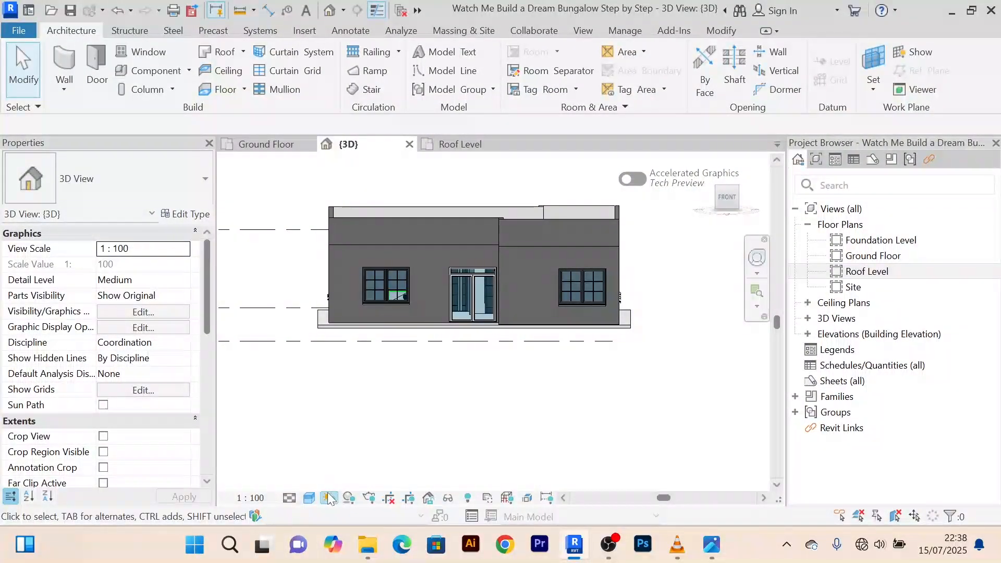
click(310, 498)
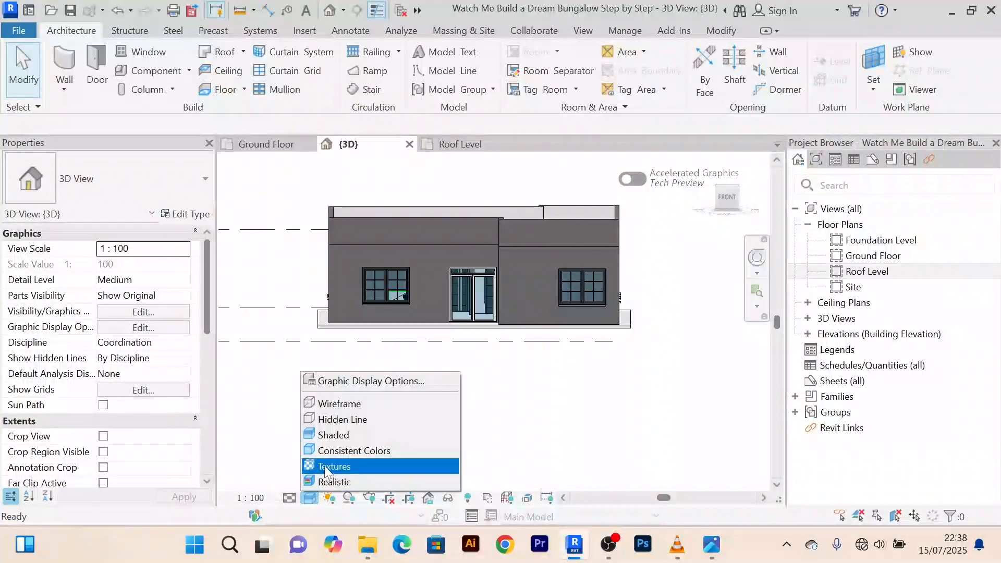
click(352, 485)
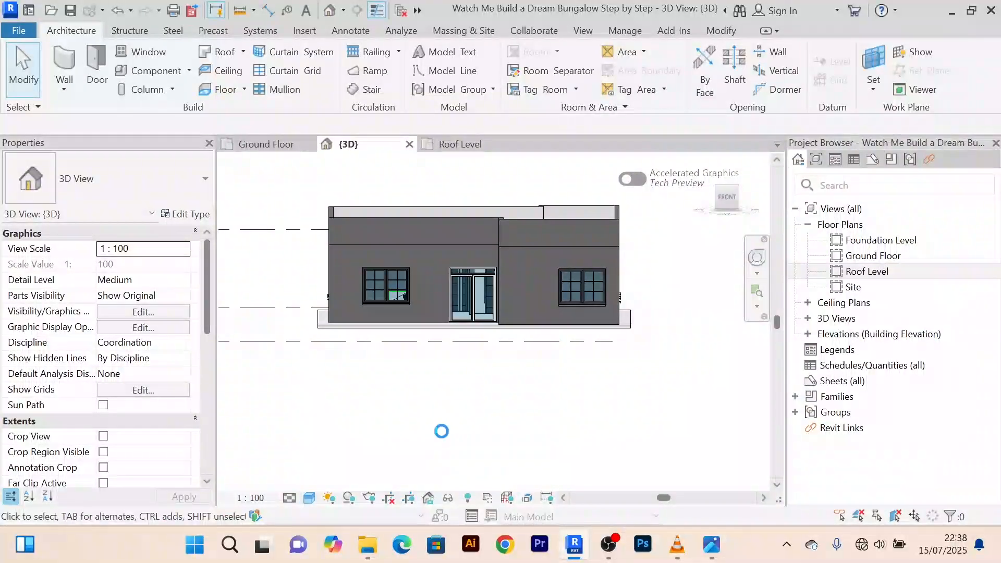
Examine the parapet around the building and the strip between the two roofs from several angles in 3D
scroll(447, 429, up, 2)
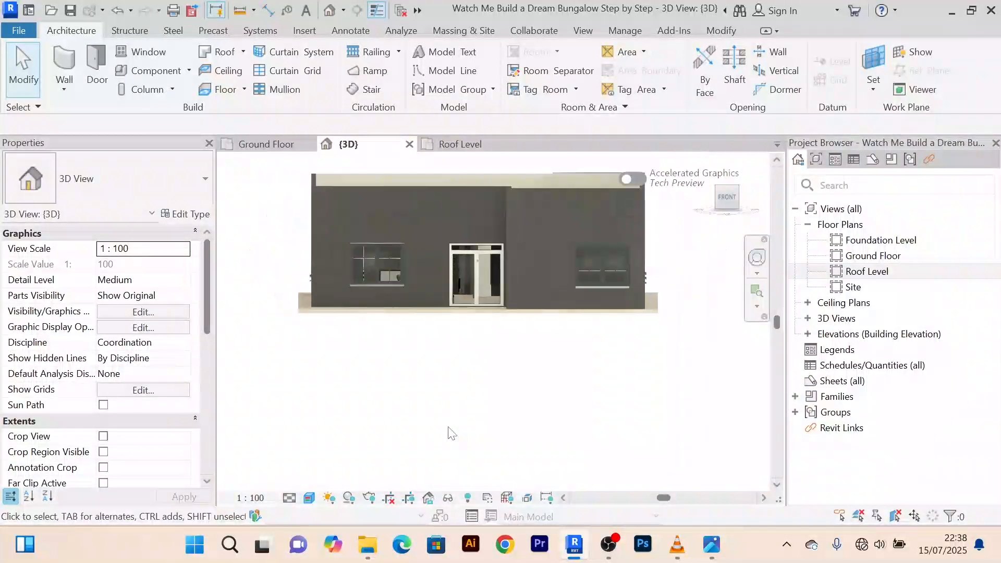
shift+middle_drag(447, 429, 425, 503)
scroll(535, 261, up, 3)
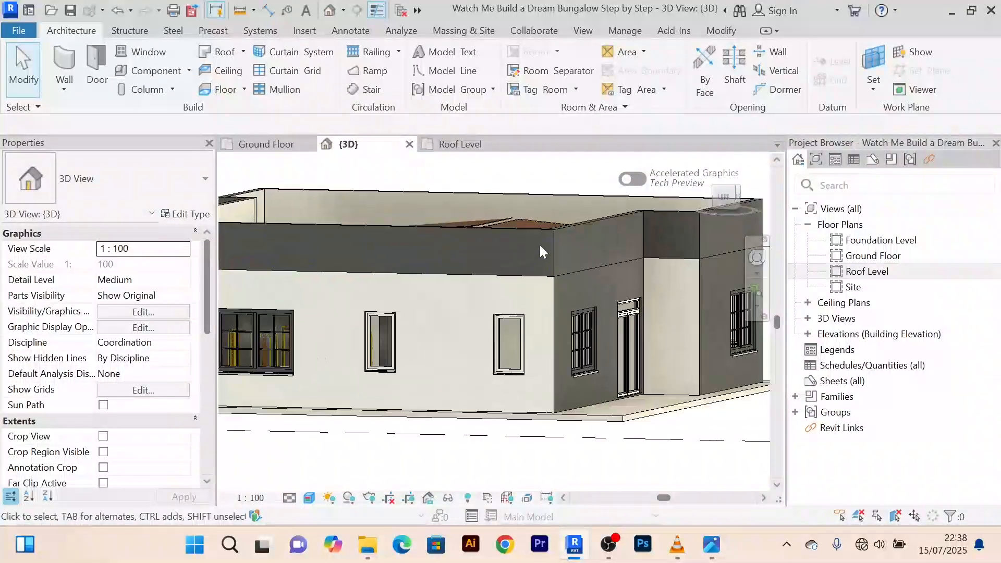
scroll(539, 245, down, 3)
shift+middle_drag(537, 244, 442, 274)
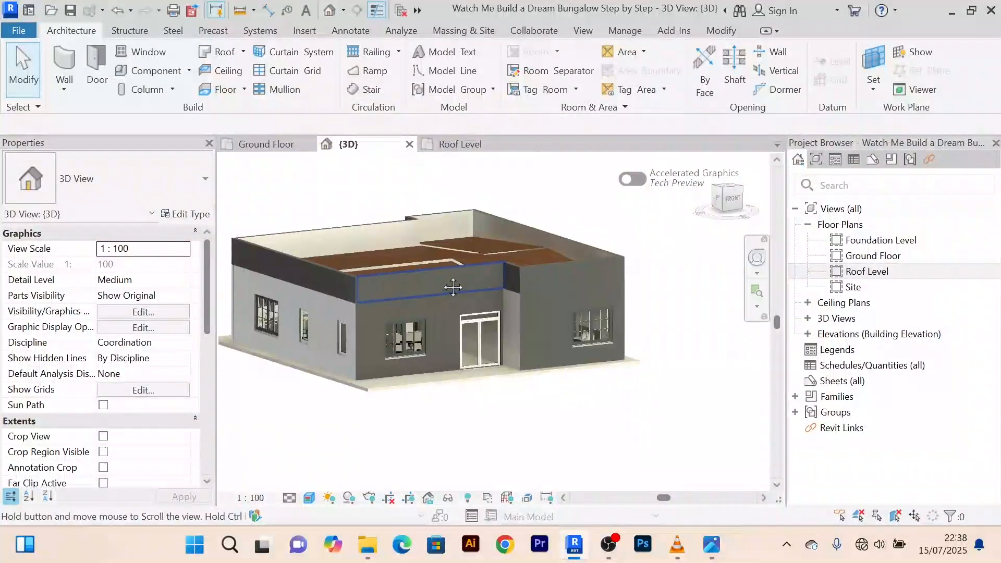
scroll(428, 284, up, 2)
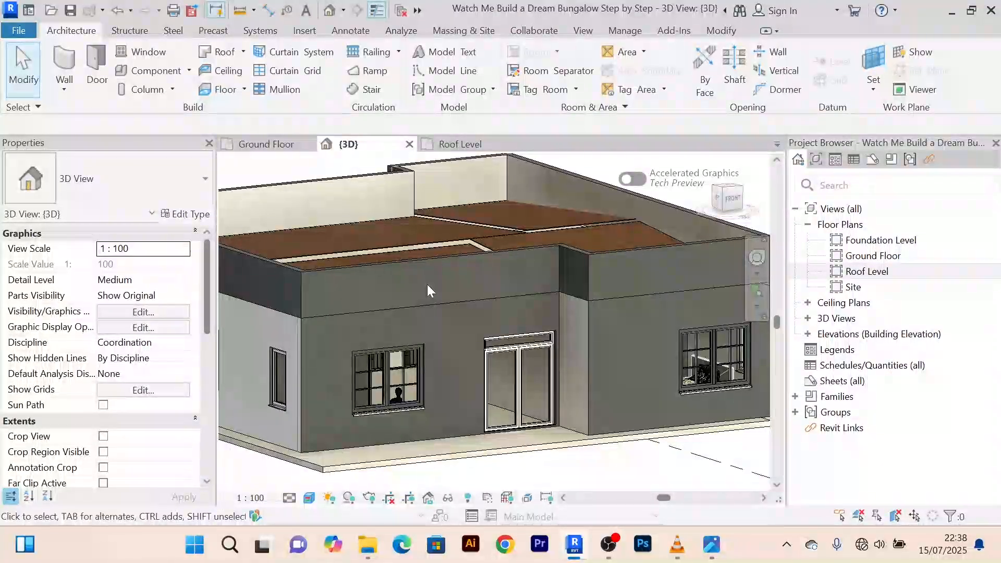
shift+middle_drag(428, 284, 421, 397)
scroll(477, 312, up, 6)
scroll(509, 243, up, 1)
scroll(555, 238, up, 3)
middle_drag(556, 238, 470, 344)
scroll(536, 224, down, 6)
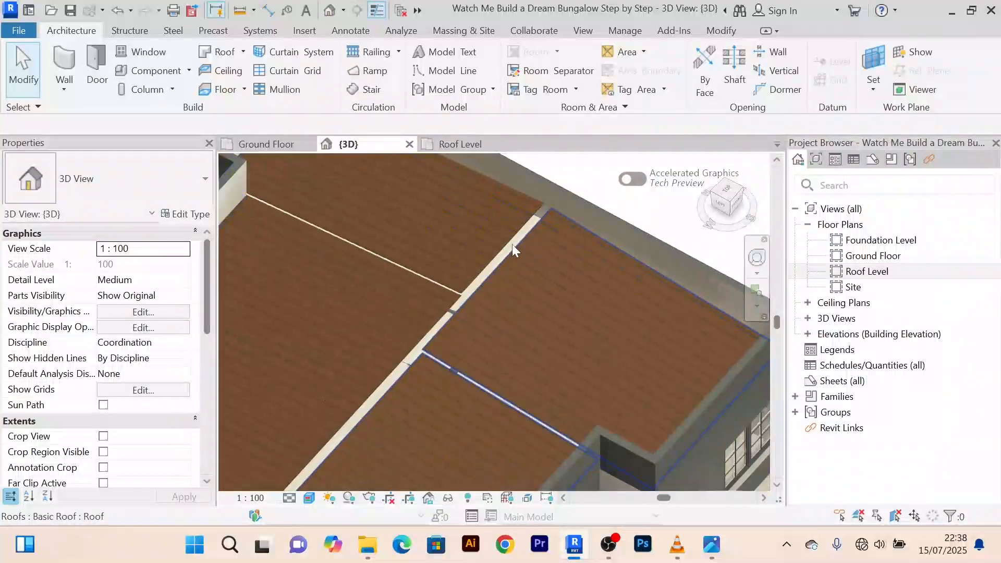
scroll(429, 243, down, 4)
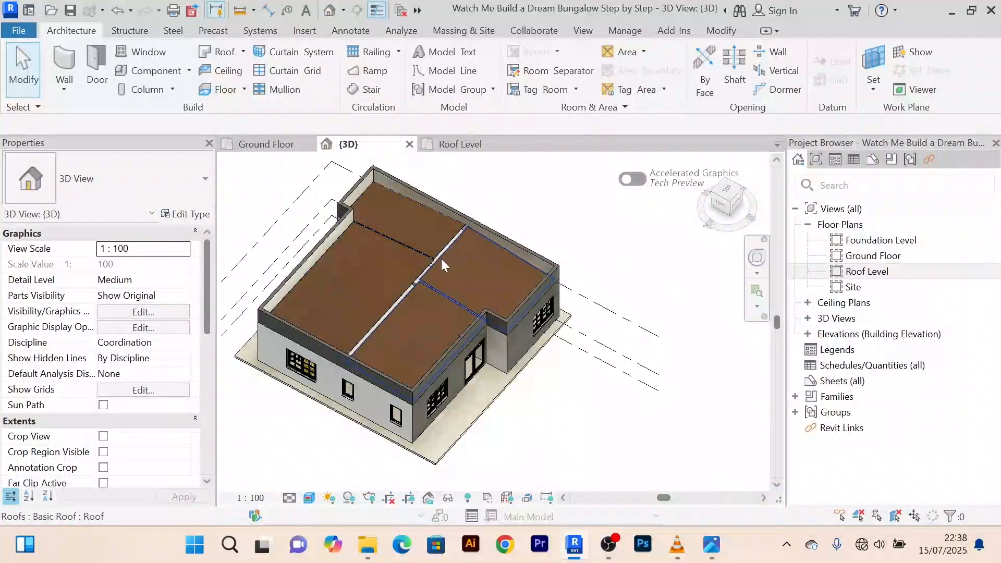
scroll(440, 259, up, 4)
scroll(439, 258, down, 4)
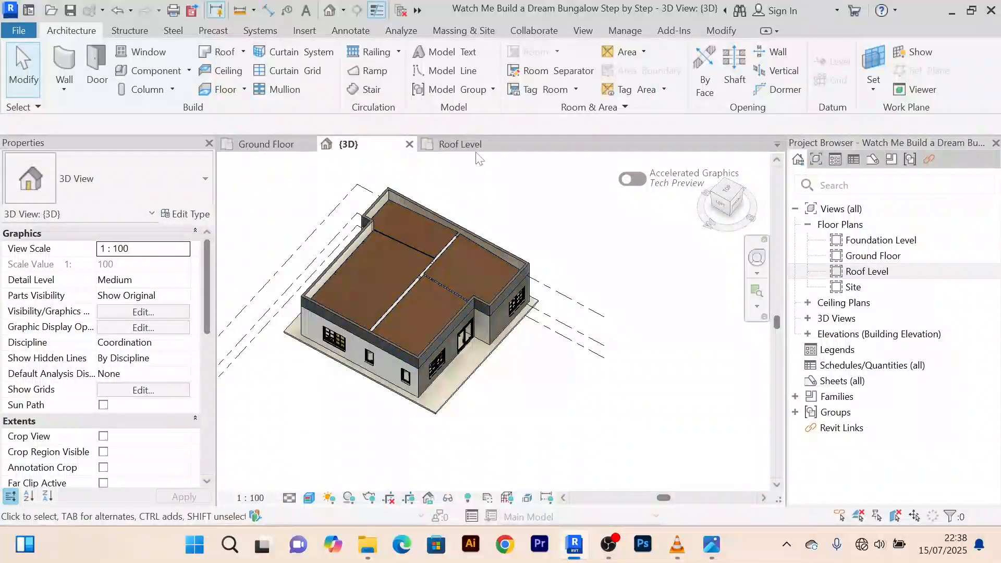
Open the Roof Level plan and set its visual style to Hidden Line after previewing Shaded
click(459, 144)
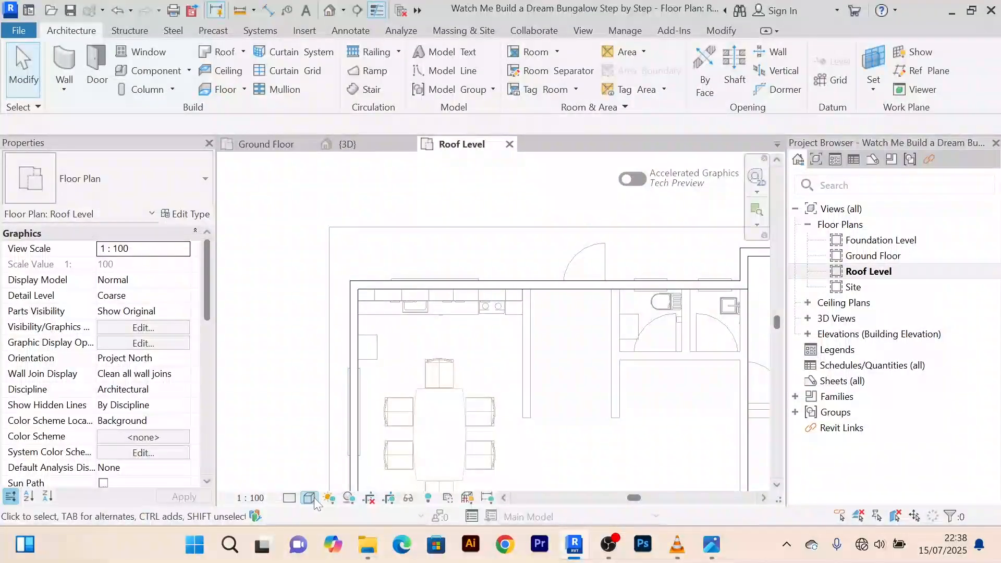
click(310, 498)
click(336, 434)
scroll(556, 351, down, 3)
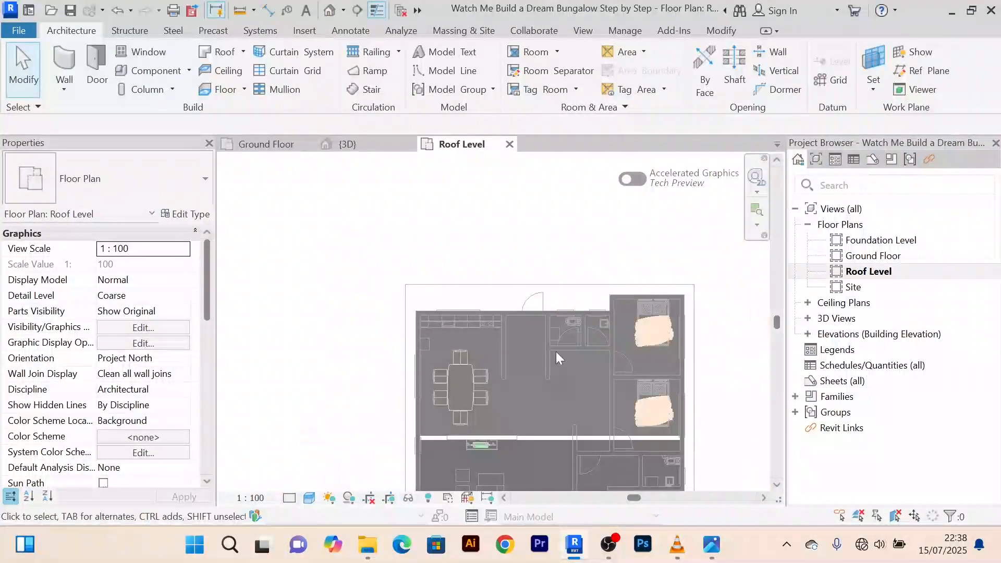
middle_drag(556, 352, 495, 291)
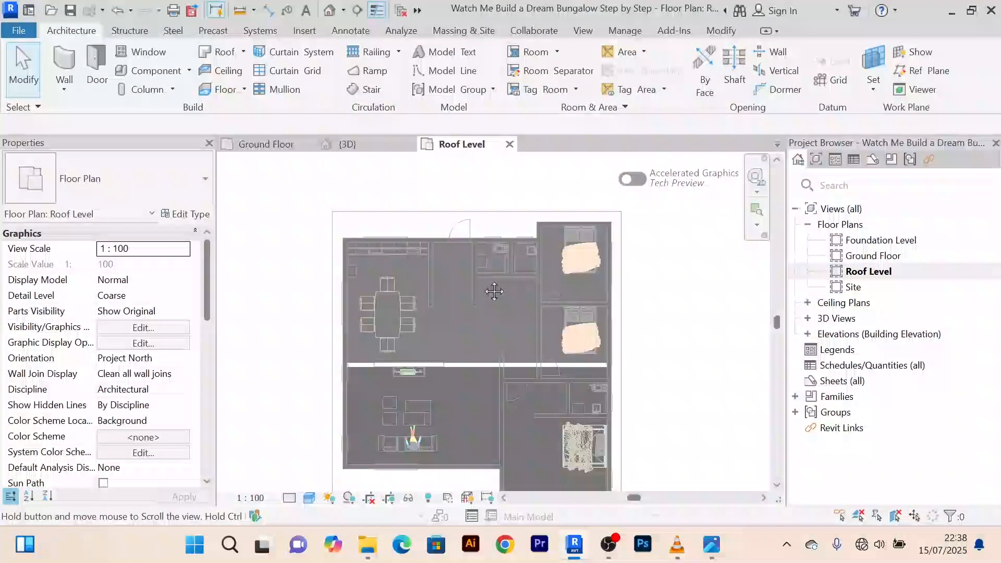
click(309, 498)
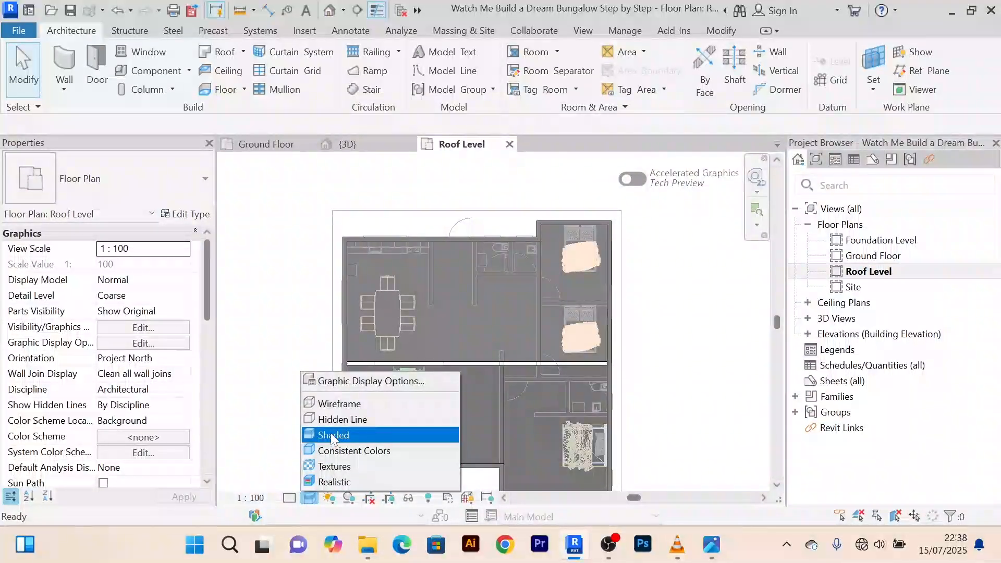
click(336, 420)
scroll(646, 336, down, 3)
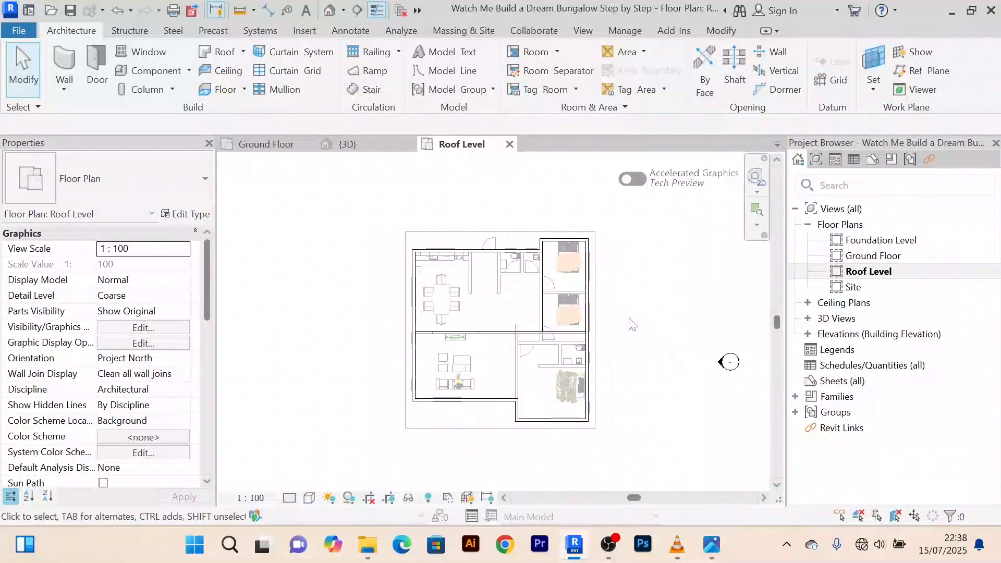
Start a similar 1200 mm high Main Wall 200mm where the dining-side parapet's centreline meets the centreline of the strip between the two roofs
scroll(412, 342, up, 5)
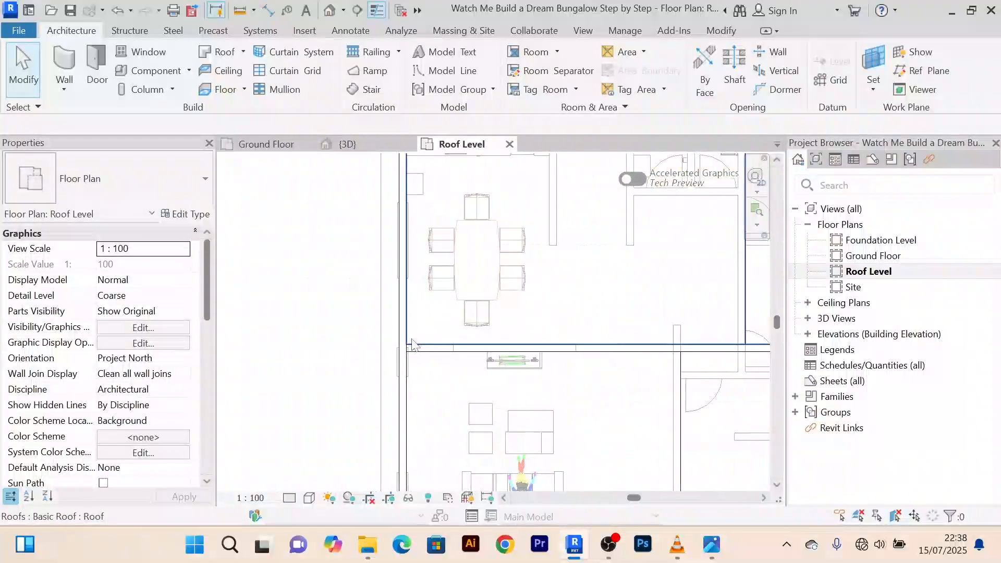
scroll(412, 344, up, 3)
click(408, 324)
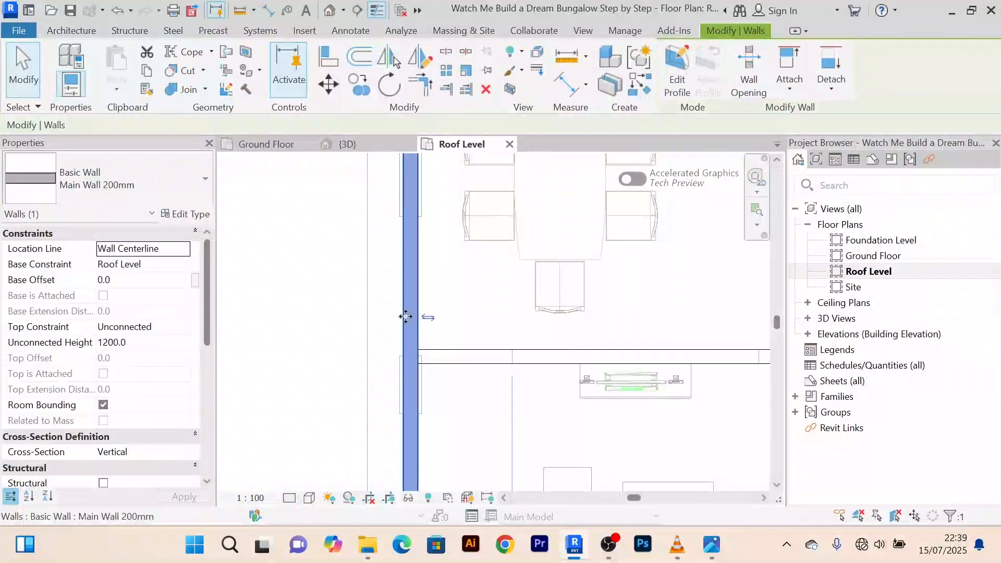
scroll(408, 323, down, 2)
scroll(409, 323, down, 3)
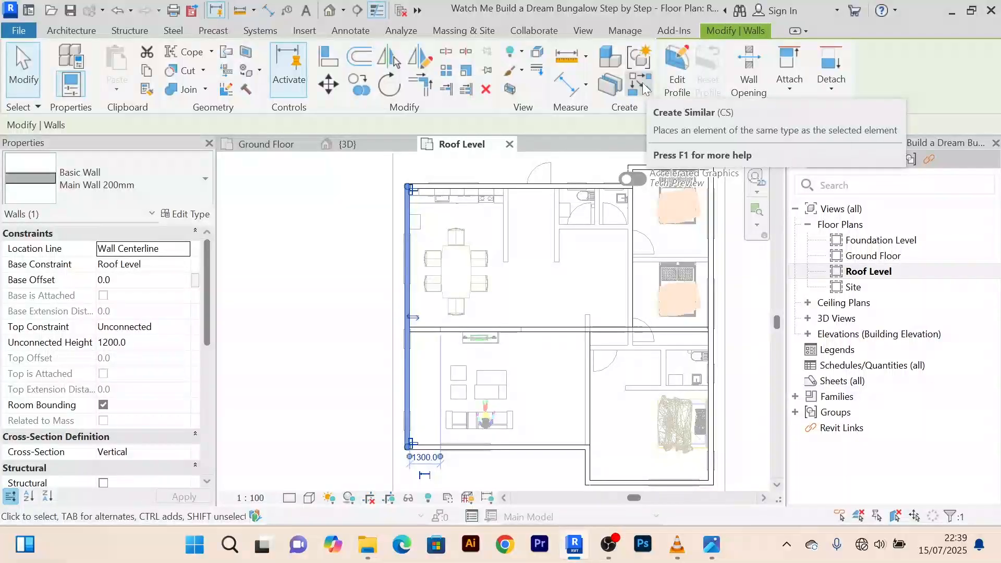
scroll(409, 329, up, 6)
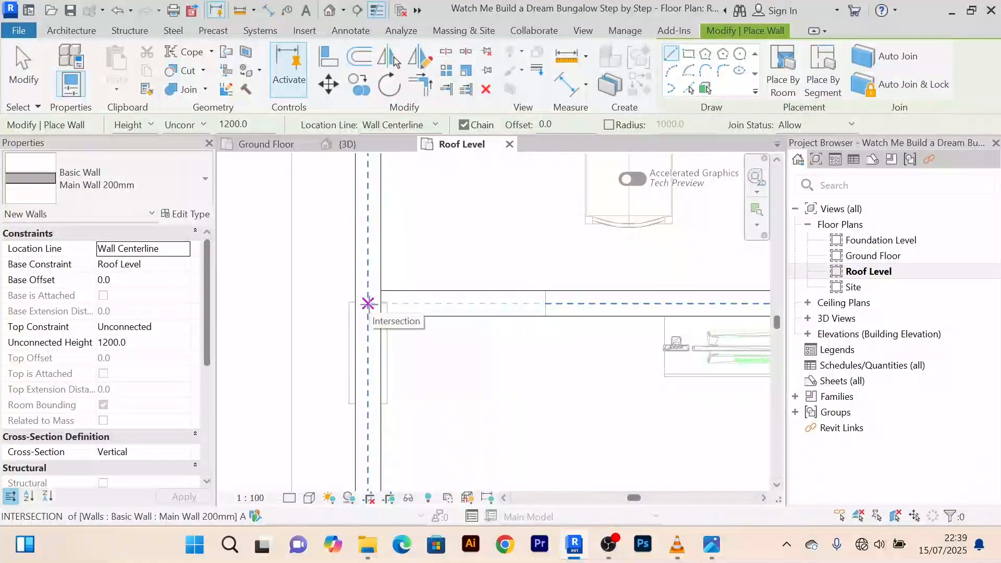
click(368, 304)
Run the dividing wall horizontally between the two roofs to the bedroom-side parapet's centreline and end the wall command
scroll(508, 308, down, 4)
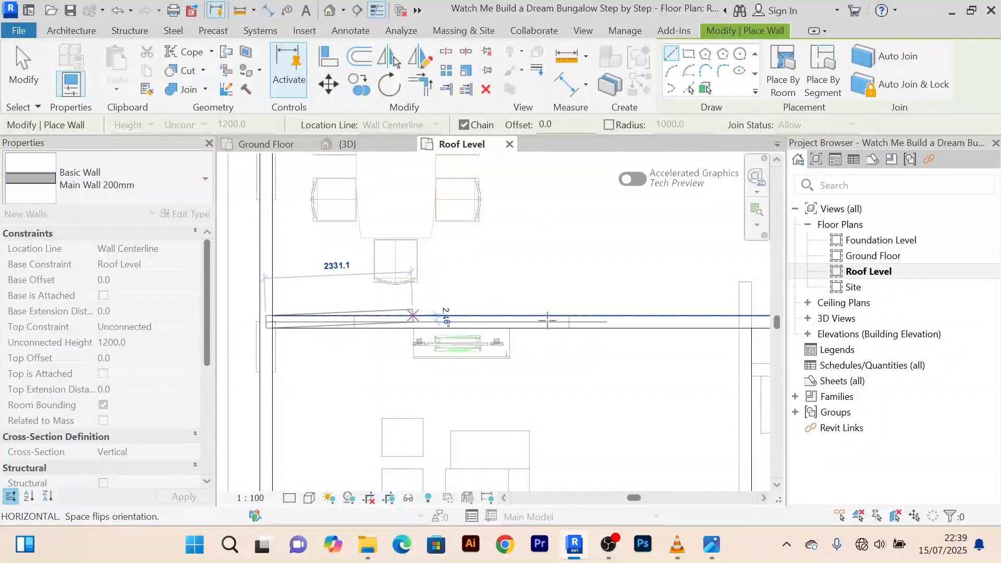
scroll(421, 331, down, 2)
scroll(566, 330, up, 6)
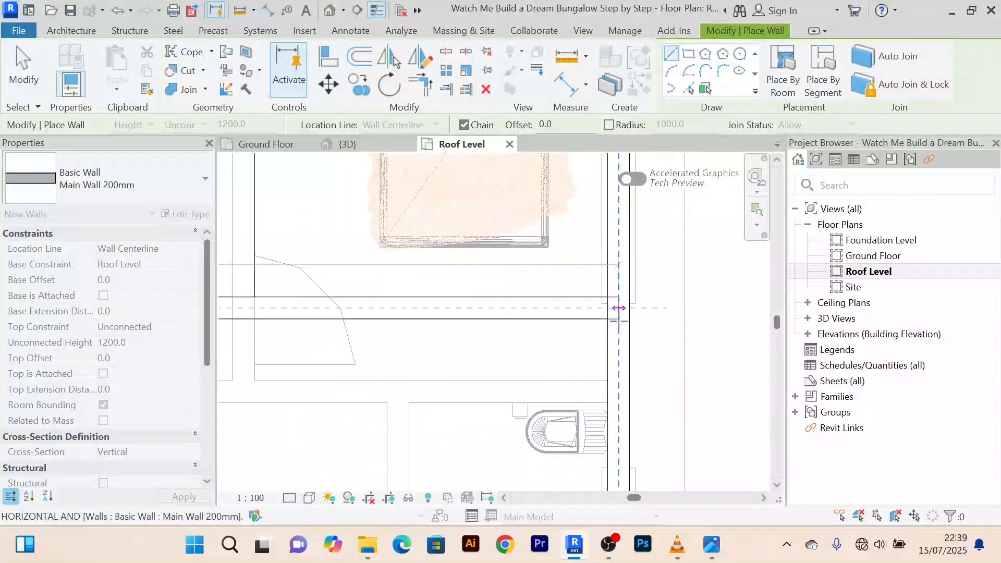
scroll(619, 308, up, 2)
click(623, 304)
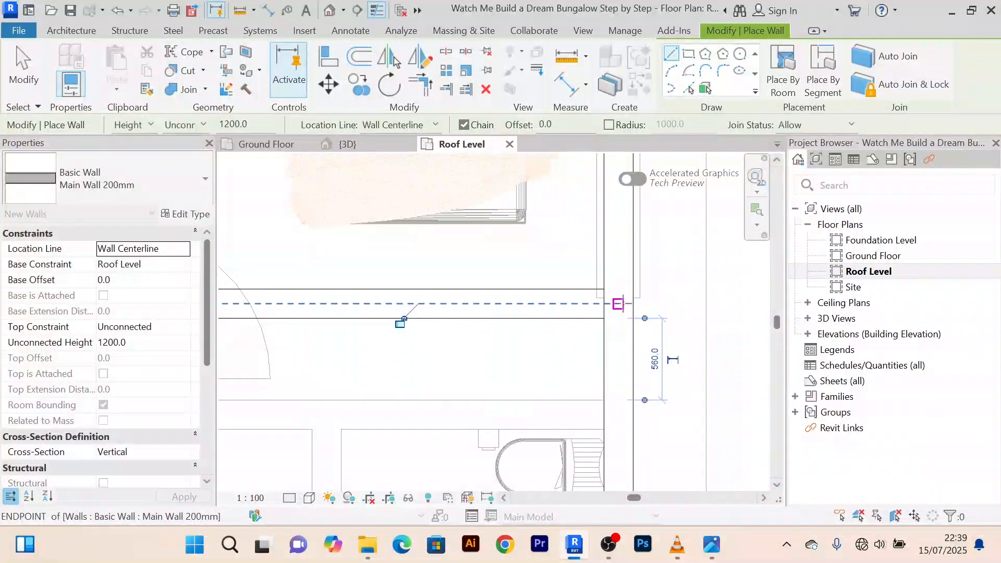
scroll(620, 304, down, 3)
right_click(699, 247)
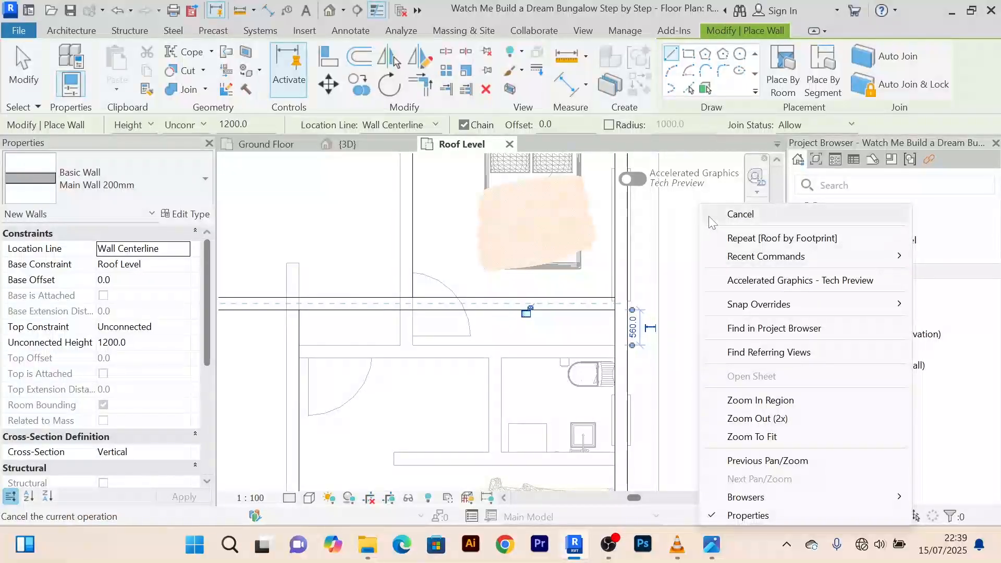
click(709, 216)
right_click(698, 233)
click(717, 218)
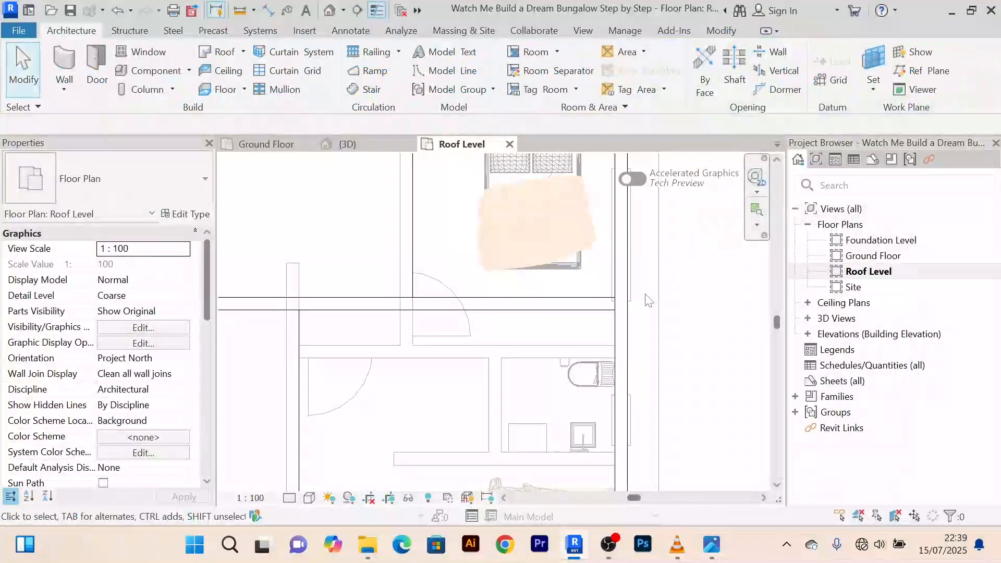
Examine the new dividing wall between the two roofs in 3D from several angles, including its ends at the parapets
click(357, 147)
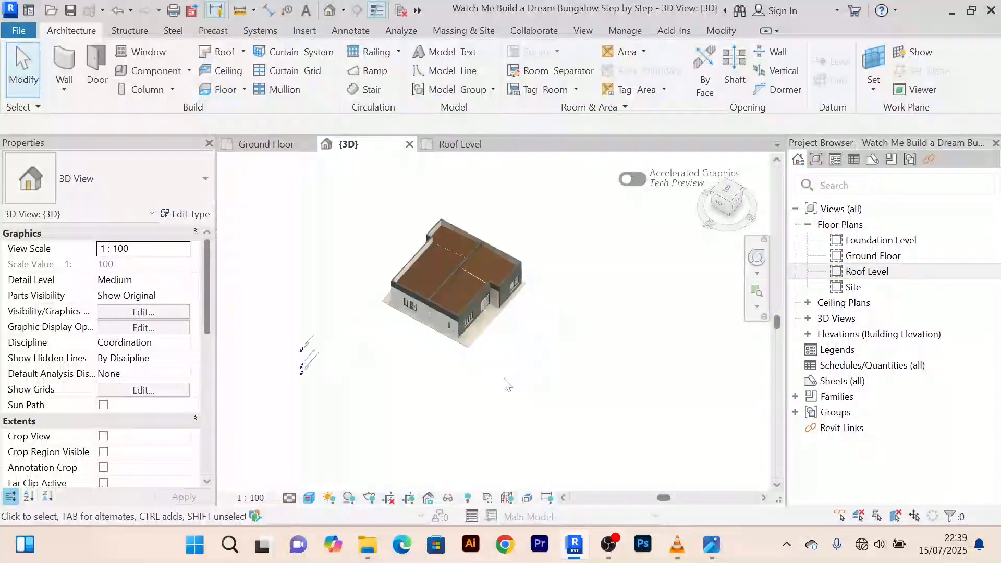
shift+middle_drag(508, 385, 489, 360)
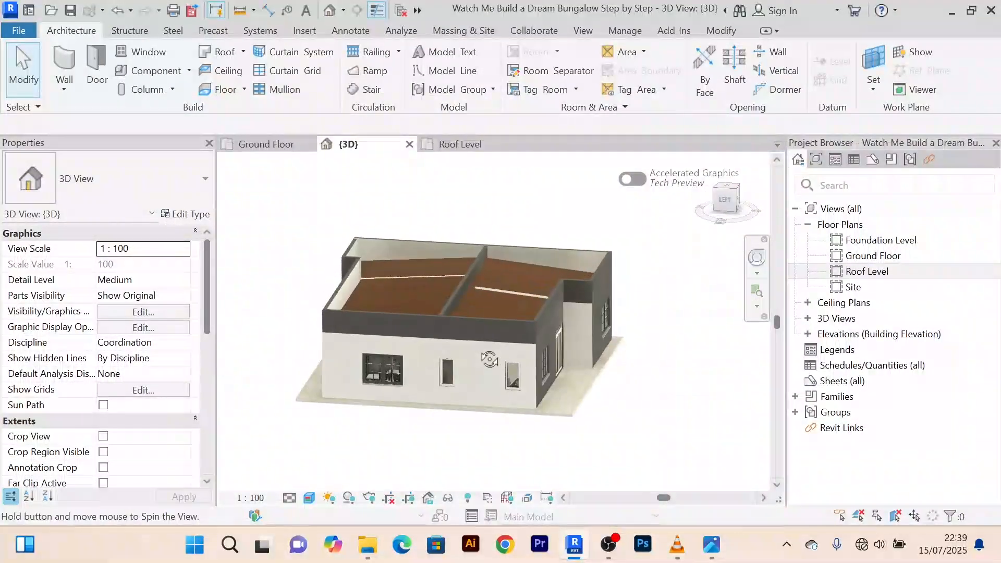
scroll(473, 301, up, 5)
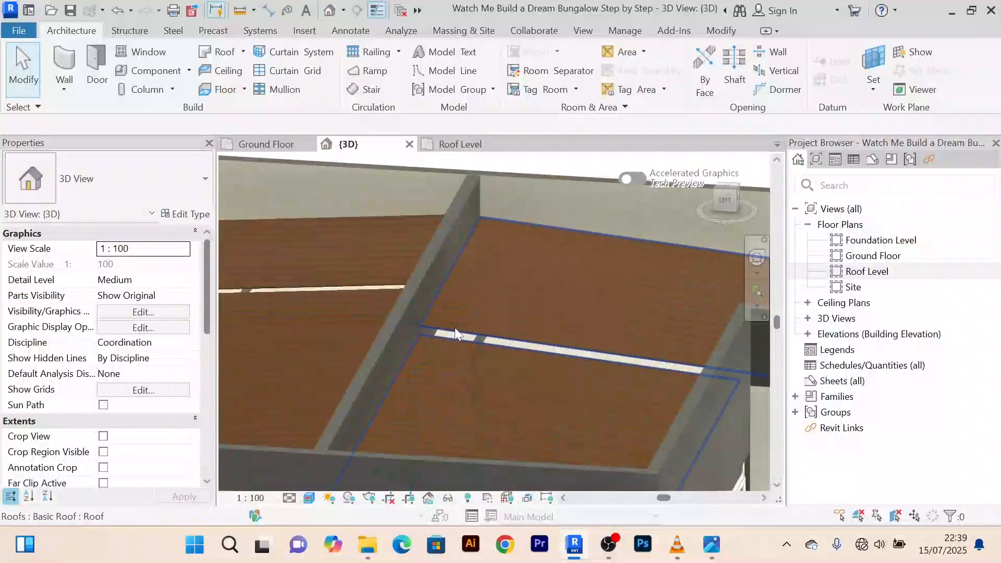
shift+middle_drag(493, 312, 414, 351)
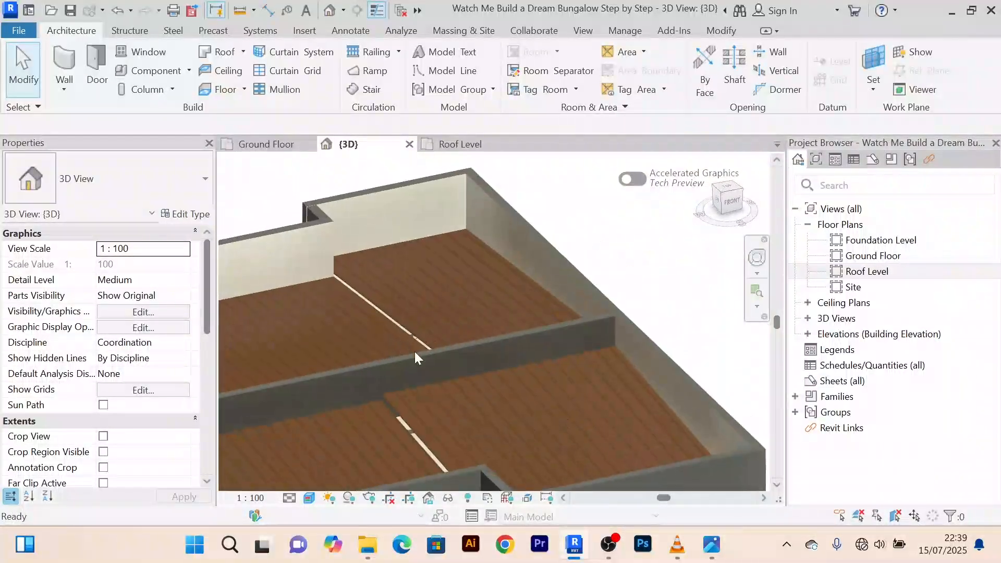
scroll(423, 352, up, 2)
scroll(446, 320, down, 3)
shift+middle_drag(447, 322, 494, 322)
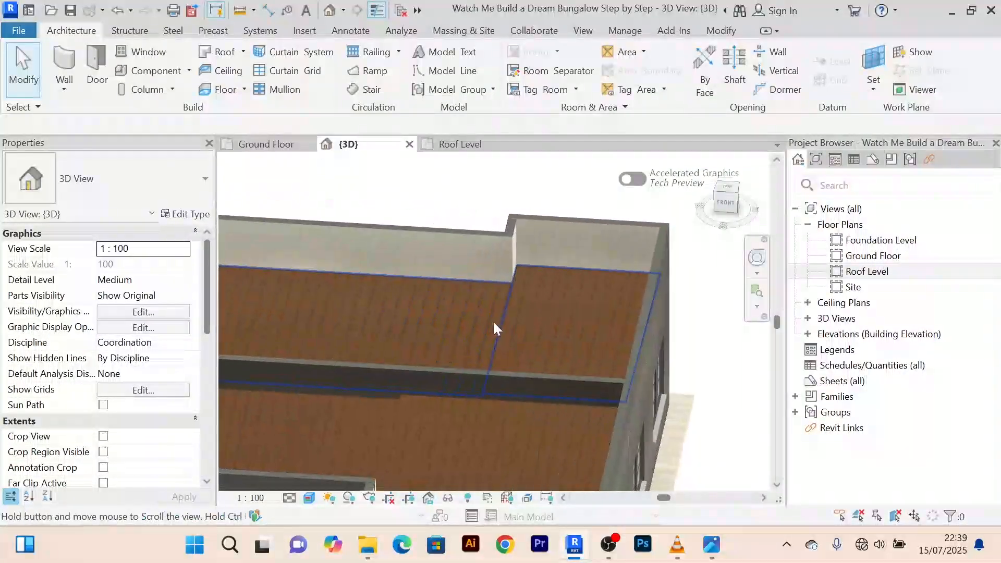
scroll(437, 418, up, 3)
scroll(431, 409, down, 3)
middle_drag(431, 409, 484, 378)
scroll(489, 368, down, 1)
scroll(537, 314, up, 2)
scroll(539, 314, down, 1)
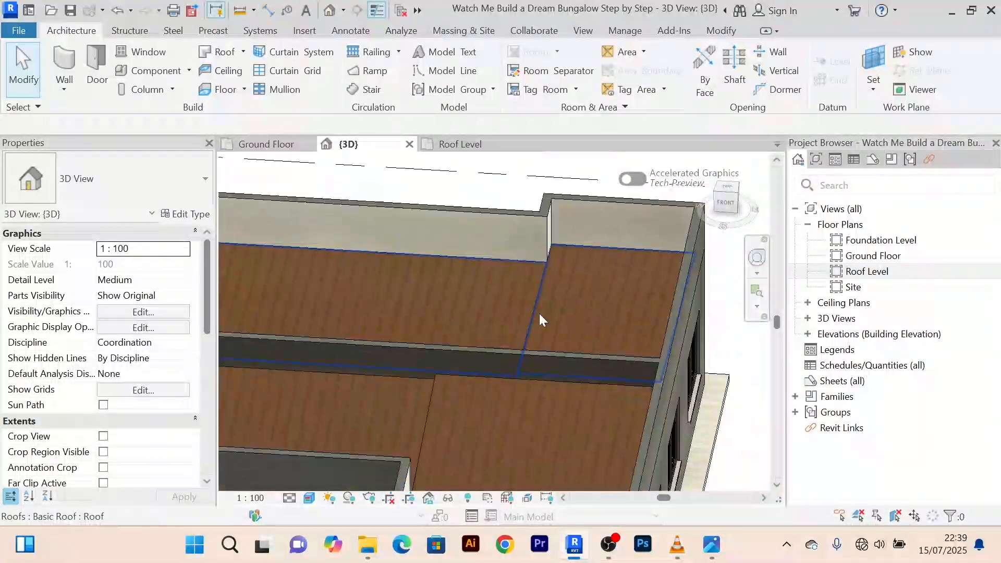
scroll(540, 314, down, 2)
scroll(527, 349, up, 2)
scroll(482, 315, down, 2)
scroll(454, 303, down, 1)
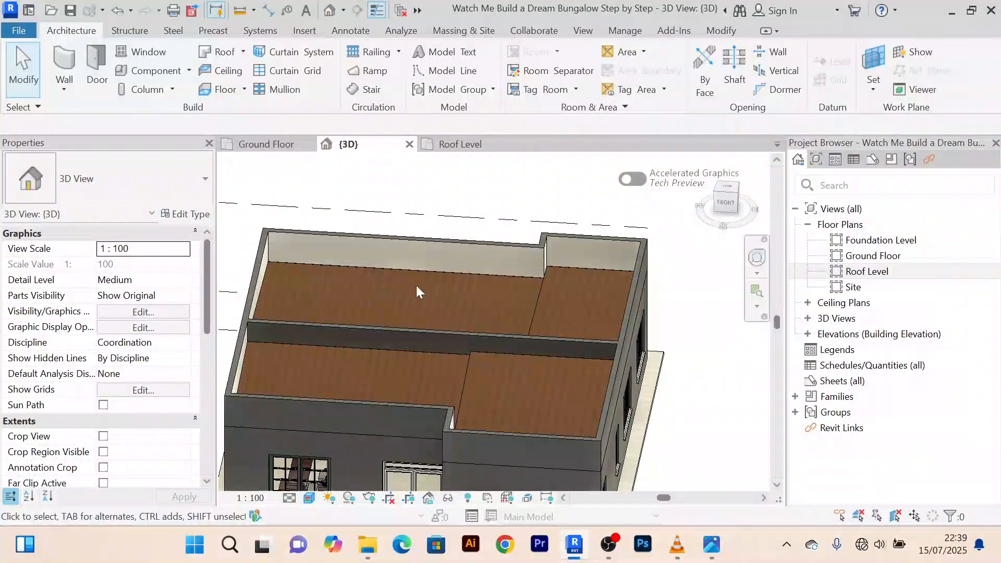
scroll(417, 291, down, 3)
scroll(477, 297, up, 1)
scroll(539, 355, up, 4)
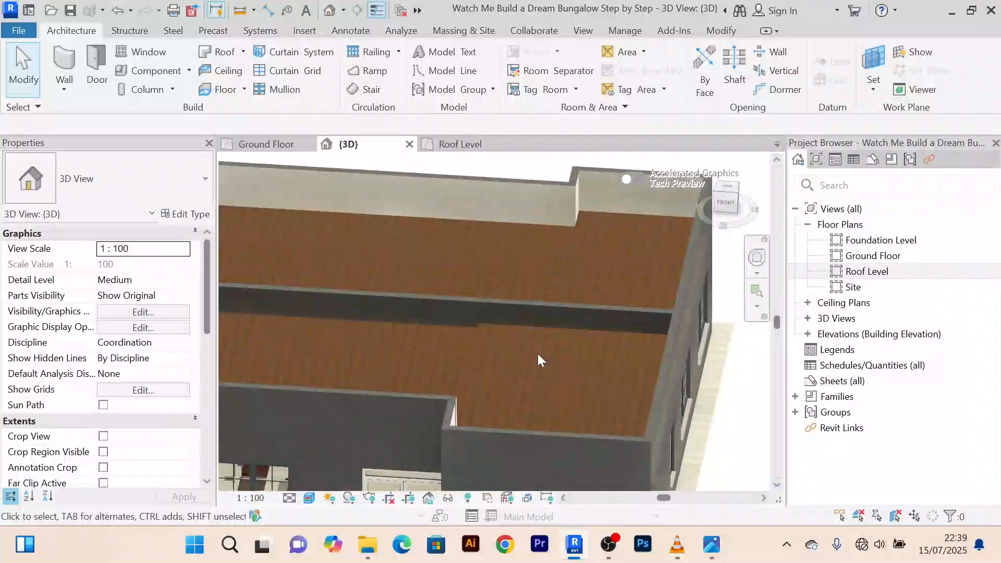
scroll(538, 353, down, 4)
scroll(536, 354, up, 2)
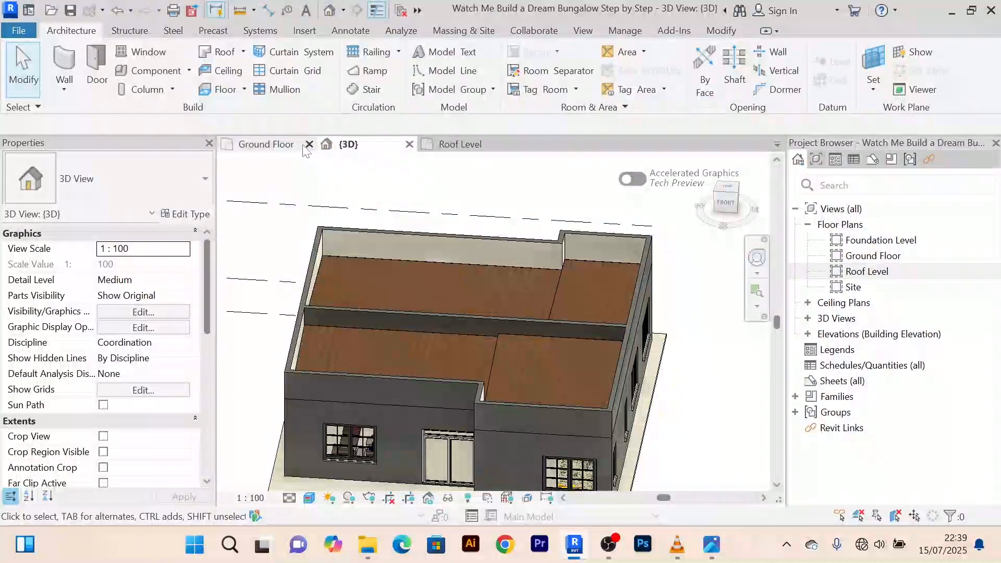
click(279, 149)
click(462, 144)
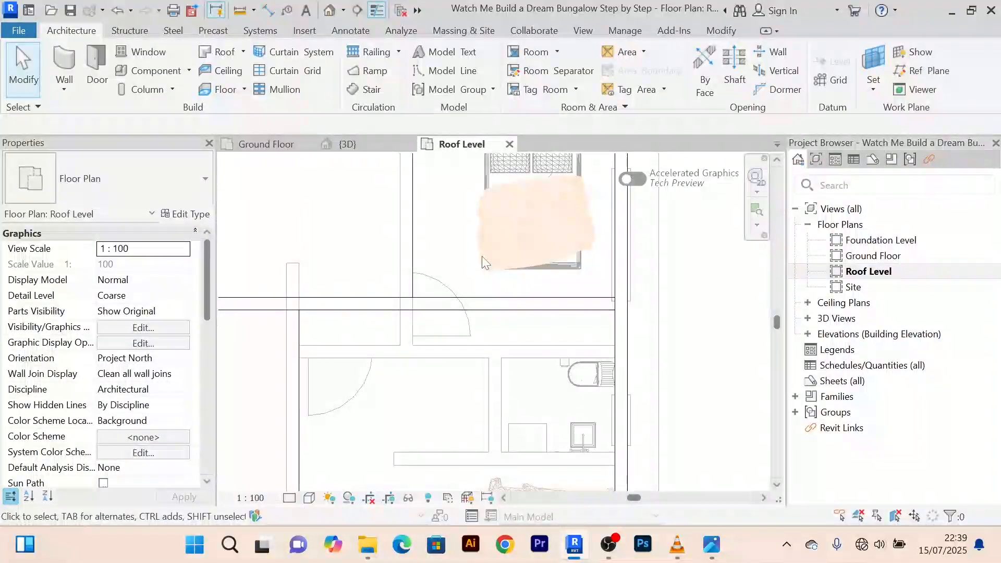
scroll(481, 262, down, 5)
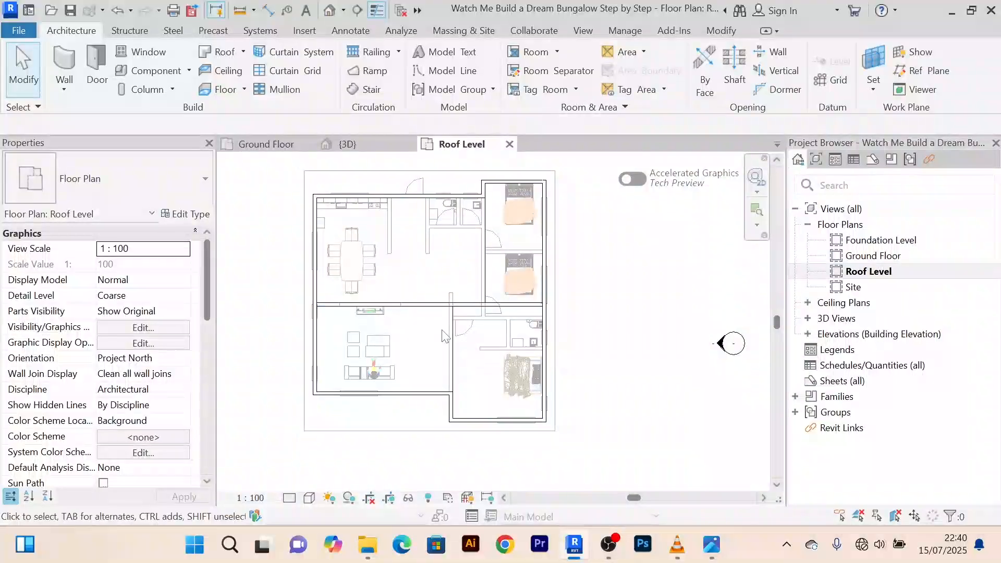
Examine the bungalow's front facade and parapet in the 3D view at eye level and from slightly above
click(359, 150)
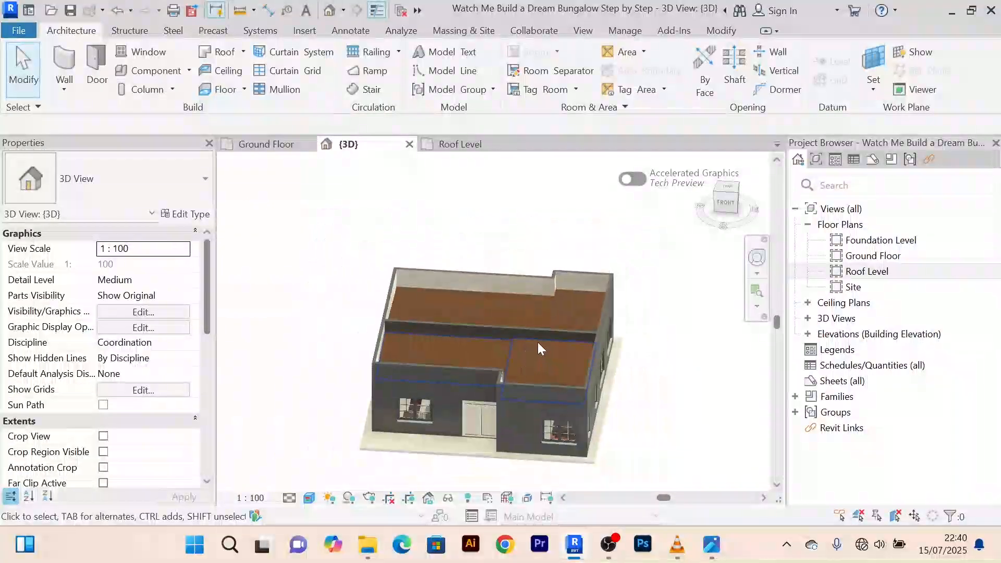
scroll(521, 313, down, 3)
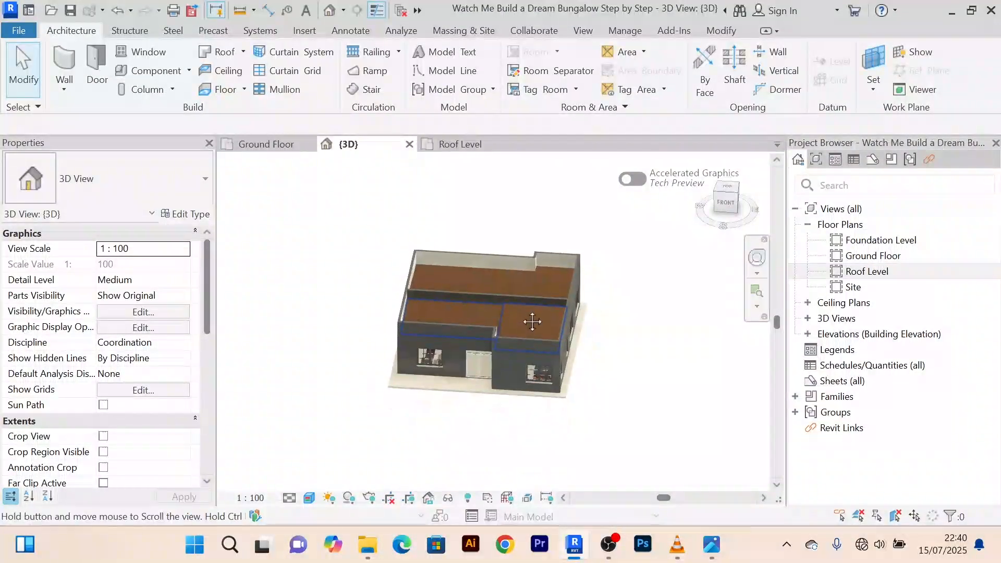
shift+middle_drag(520, 317, 483, 302)
scroll(483, 302, up, 3)
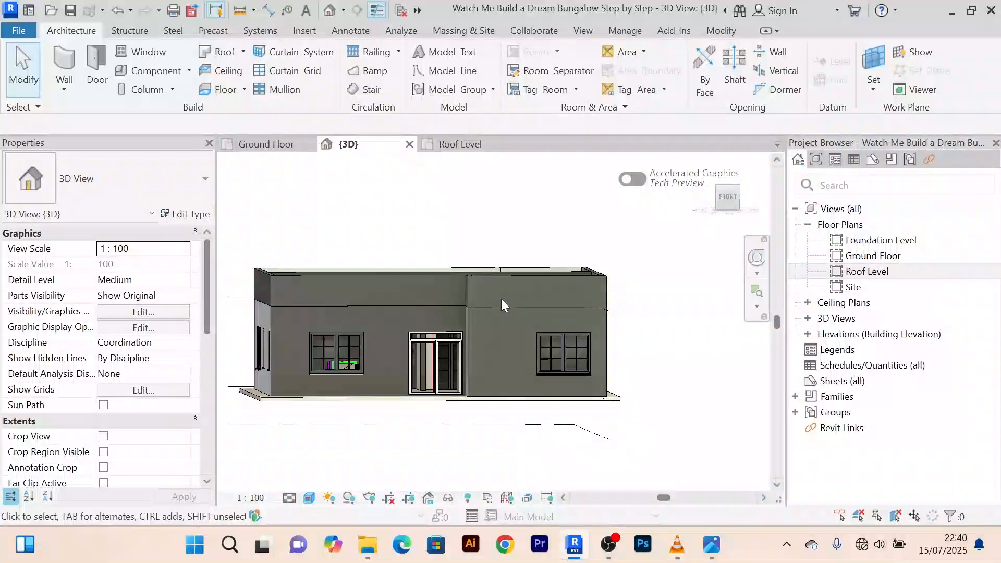
scroll(449, 280, up, 1)
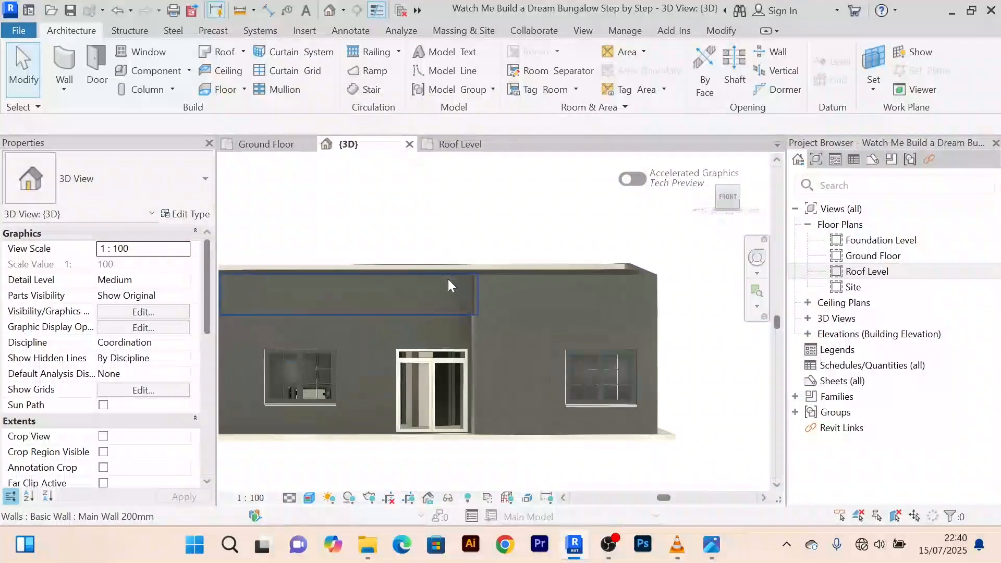
scroll(449, 273, down, 1)
middle_drag(449, 274, 450, 282)
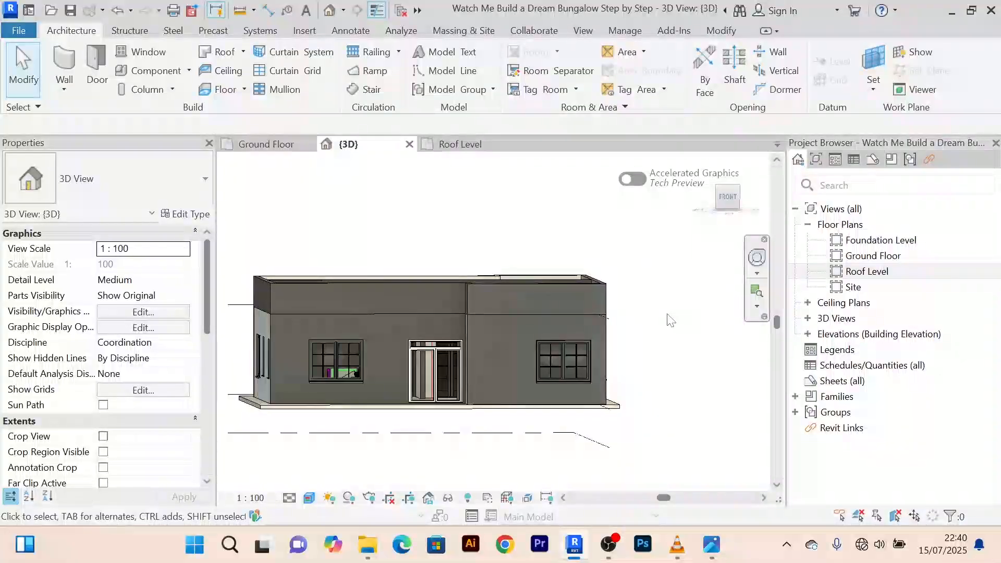
shift+middle_drag(670, 318, 546, 297)
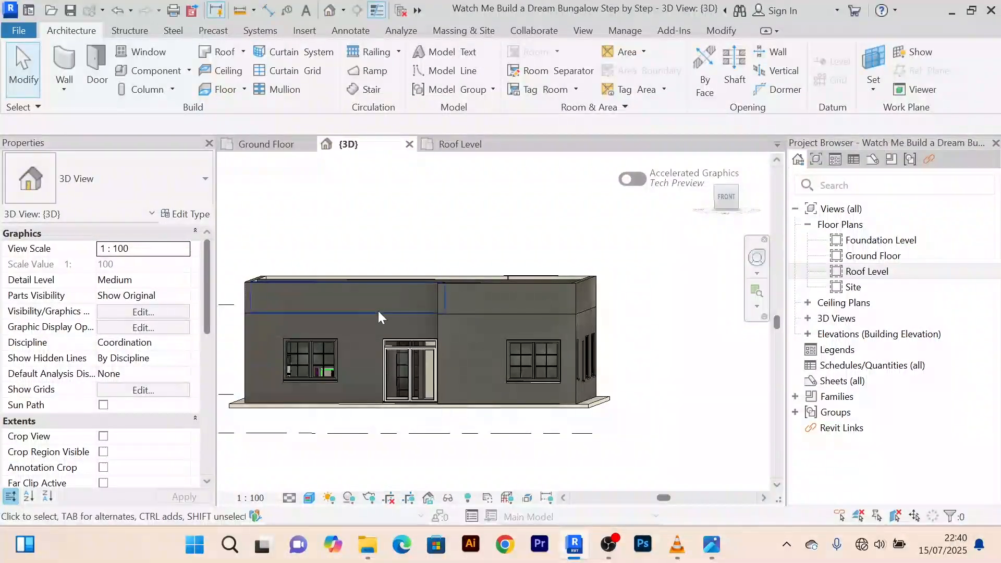
scroll(345, 306, up, 2)
middle_drag(360, 317, 406, 347)
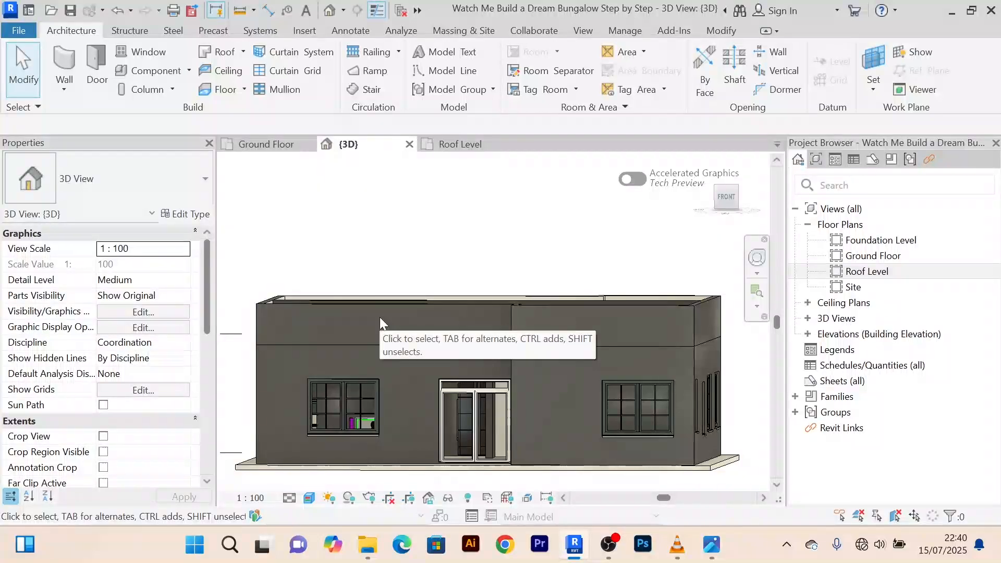
mouse_move(599, 335)
middle_down()
mouse_move(565, 318)
mouse_move(608, 327)
middle_up()
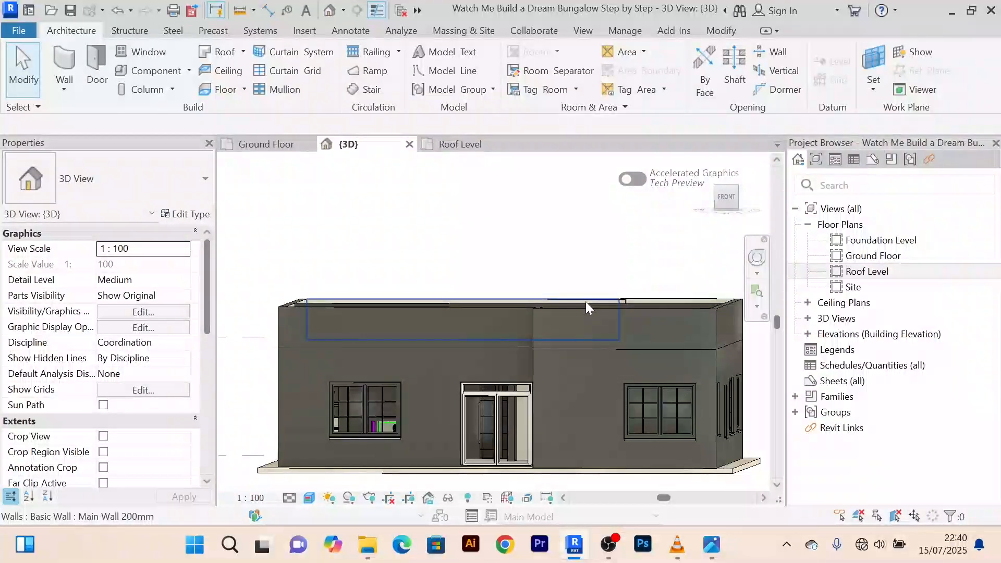
shift+middle_drag(586, 305, 572, 371)
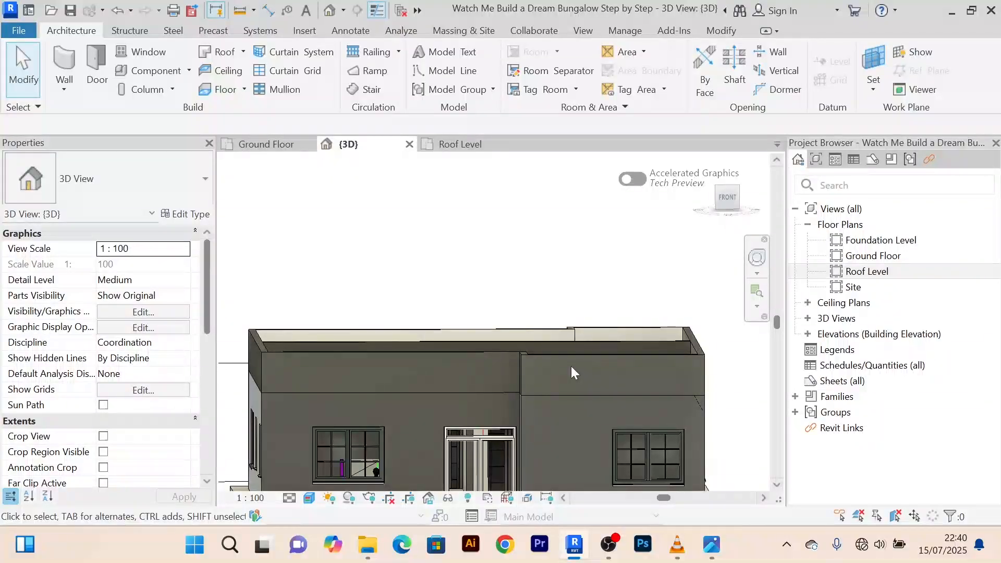
scroll(572, 371, up, 3)
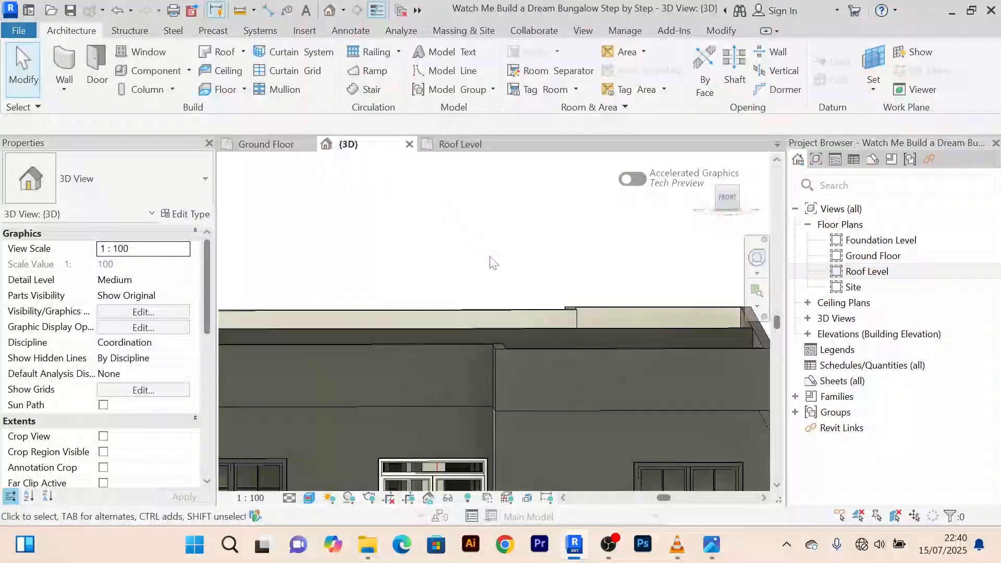
Examine the front parapet close up and across the whole facade in 3D, checking it against the Roof Level plan
middle_drag(490, 262, 481, 235)
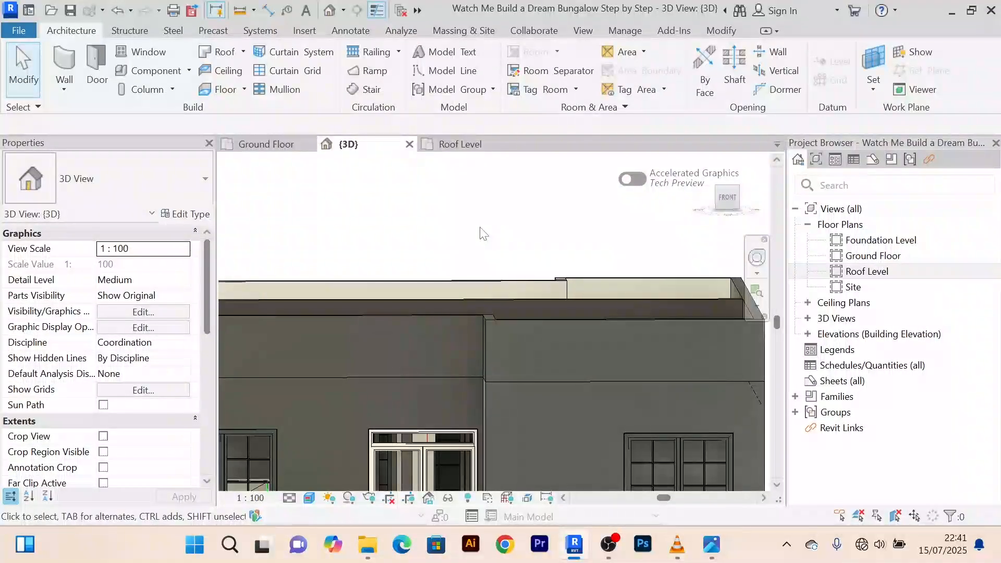
scroll(481, 234, down, 1)
scroll(480, 234, down, 2)
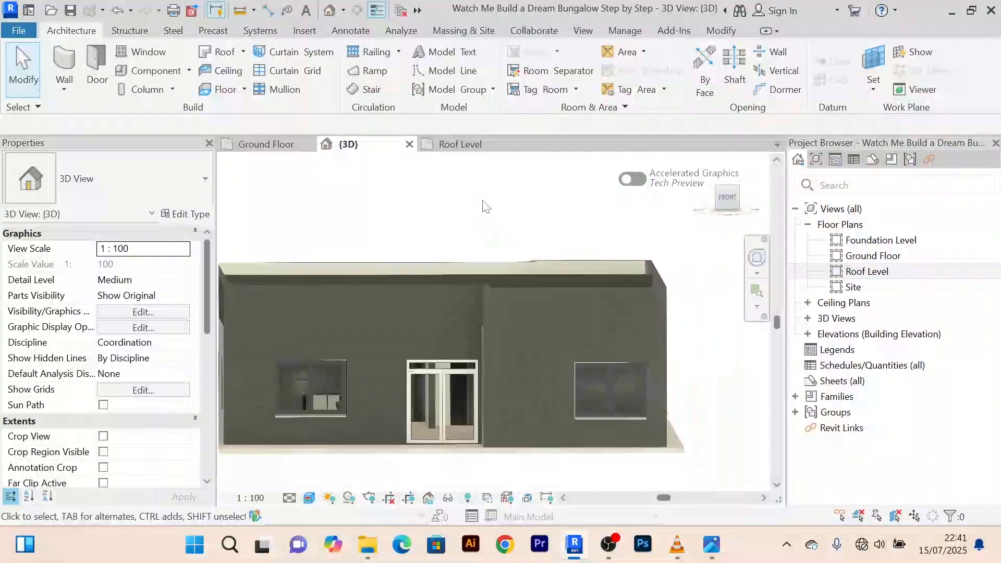
click(456, 145)
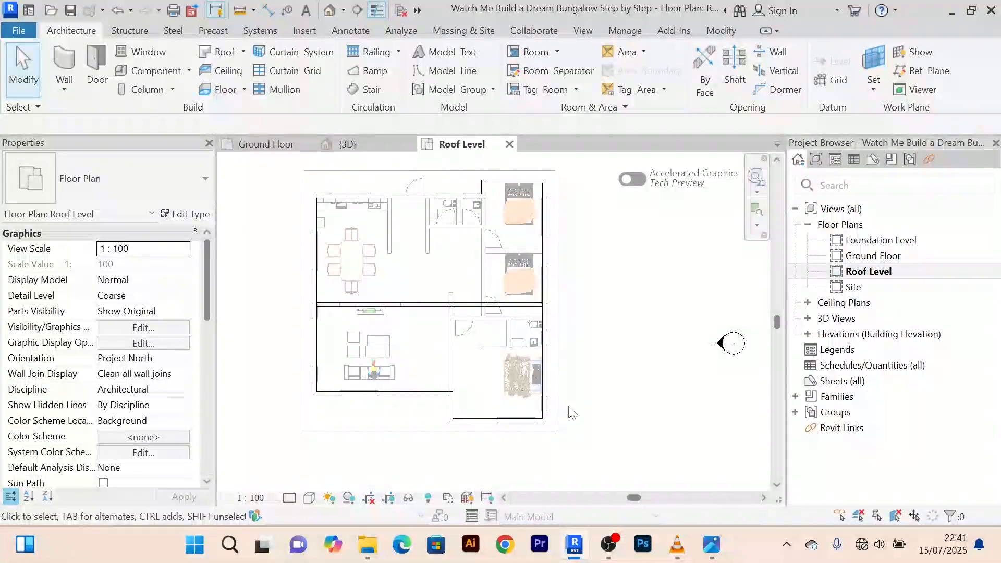
click(347, 144)
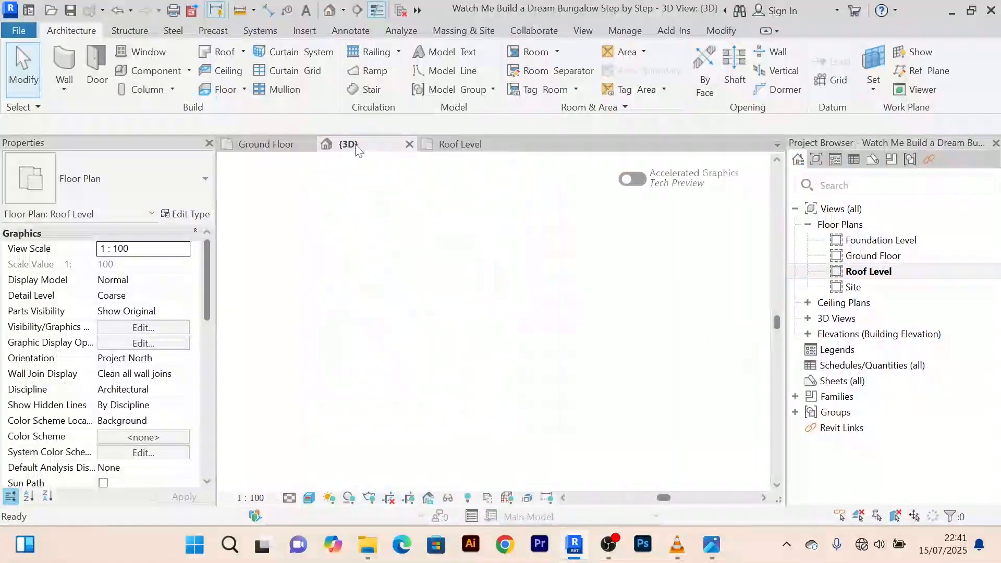
scroll(577, 305, down, 2)
scroll(534, 342, up, 4)
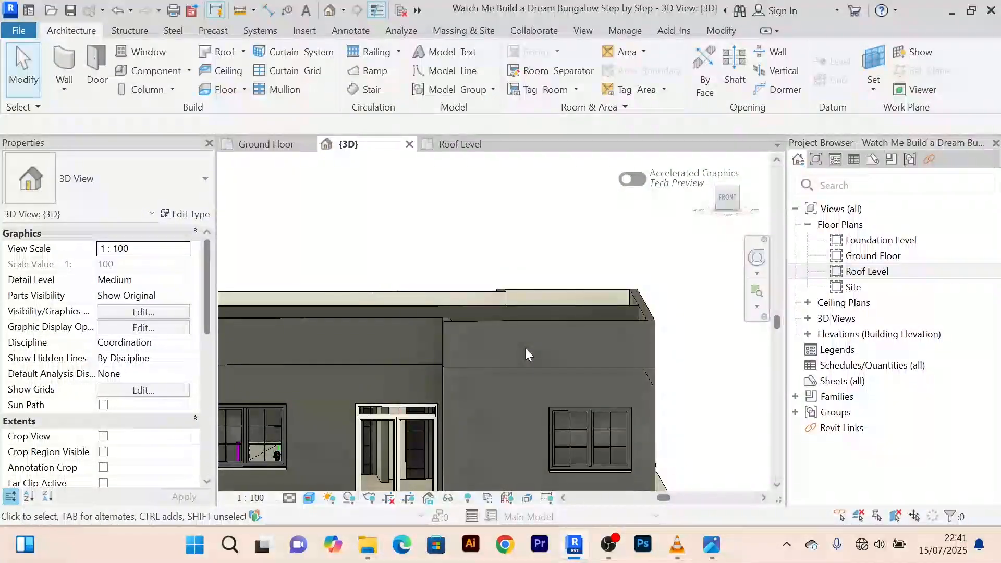
mouse_move(525, 349)
middle_down()
mouse_move(530, 333)
mouse_move(537, 358)
middle_up()
scroll(610, 333, down, 5)
scroll(596, 349, up, 5)
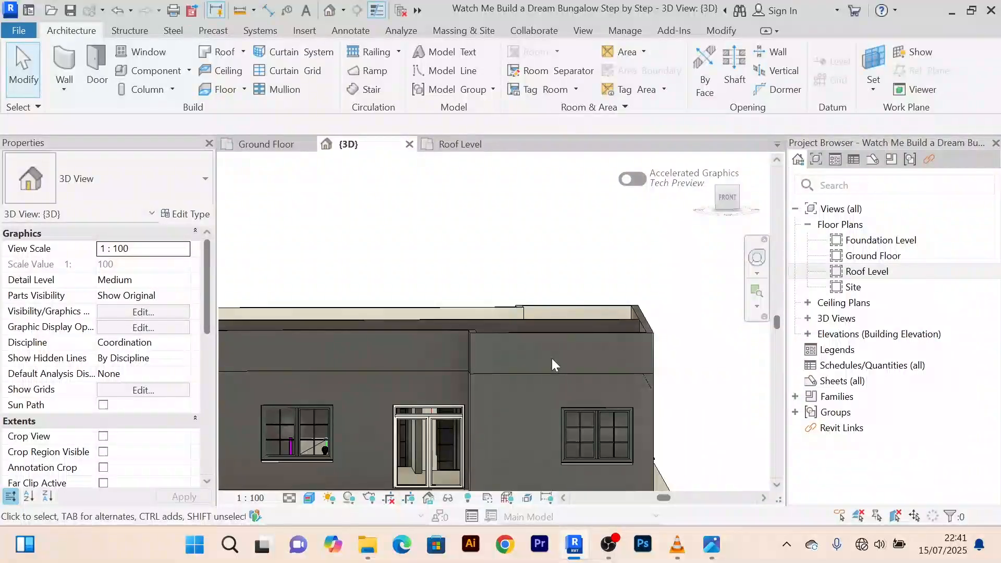
scroll(552, 359, down, 3)
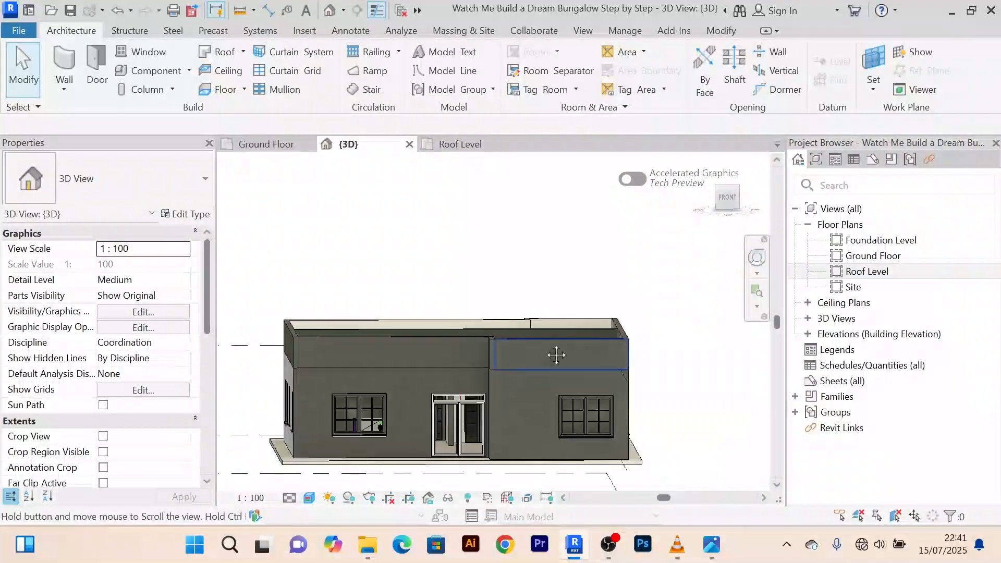
middle_drag(465, 290, 456, 283)
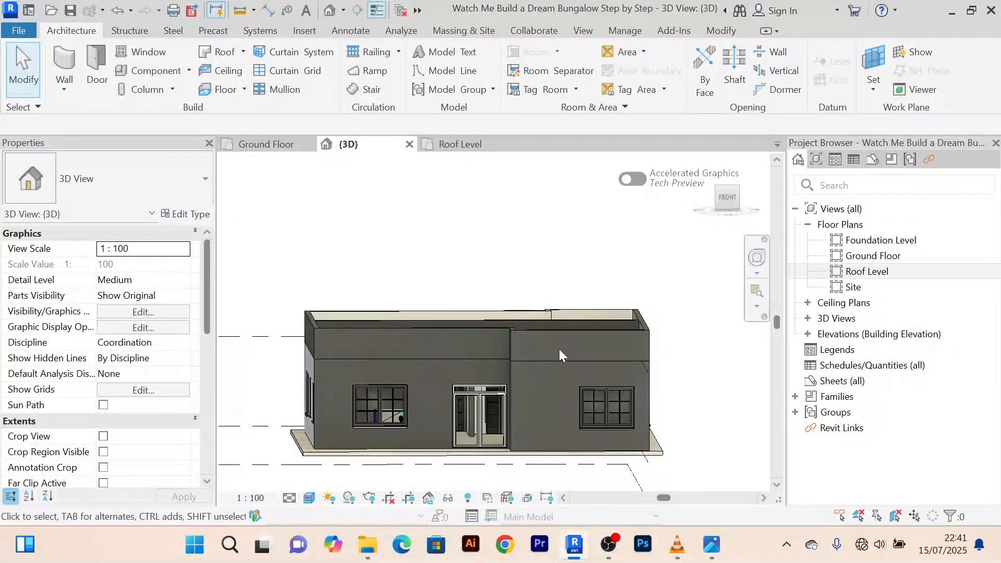
Delete the front parapet wall above the projecting bedroom and check the Roof Level plan before returning to 3D
scroll(559, 349, up, 2)
click(562, 327)
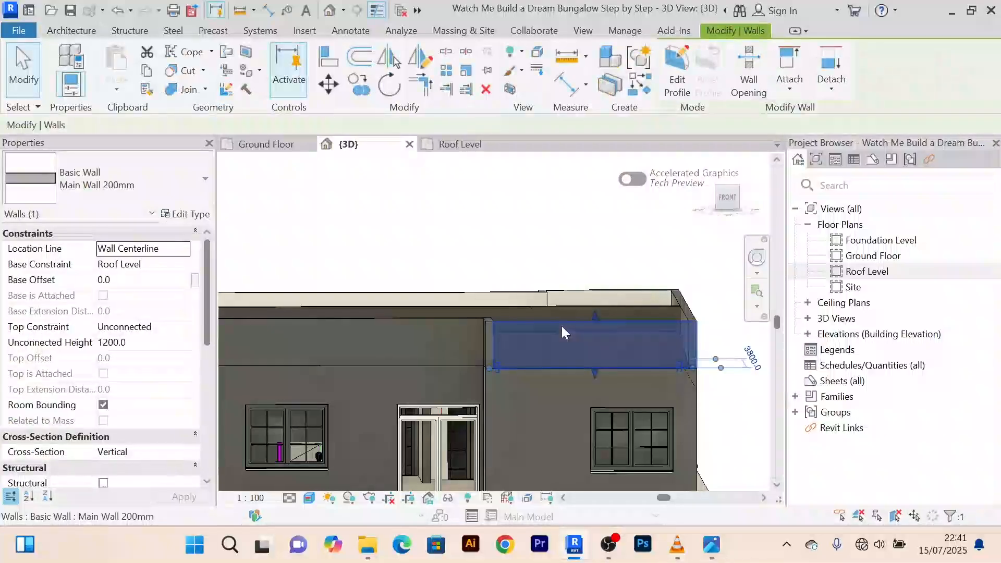
key(Escape)
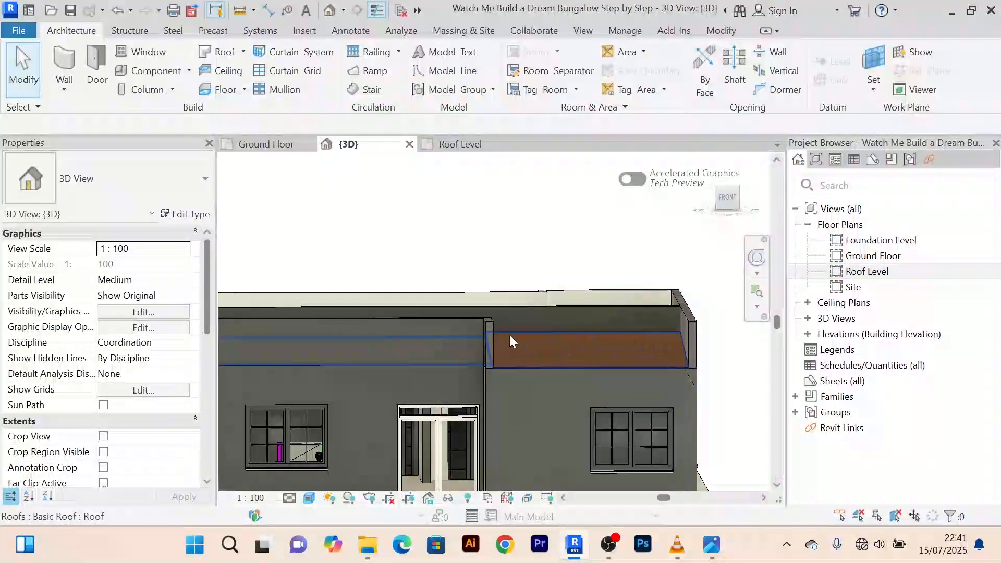
click(459, 149)
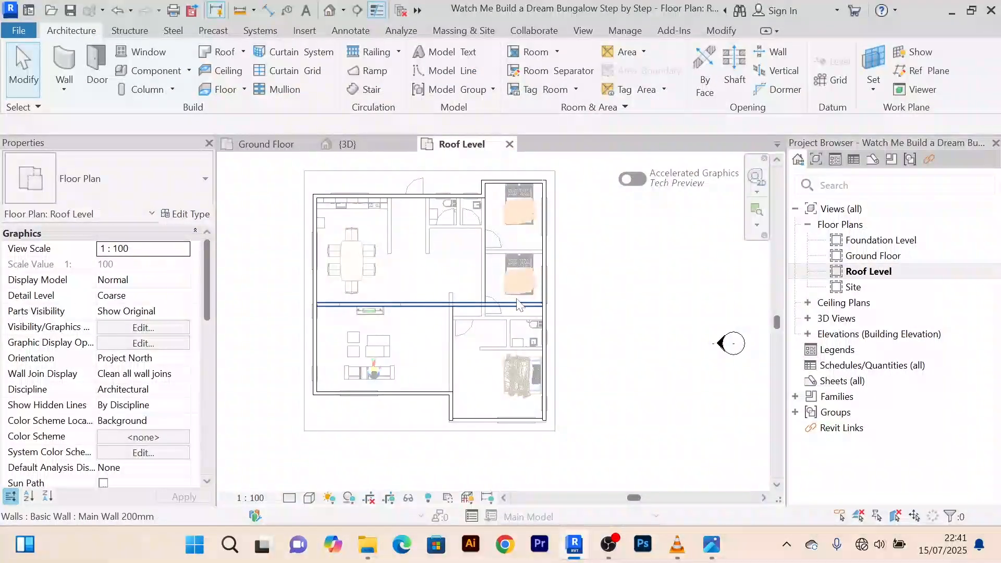
click(366, 147)
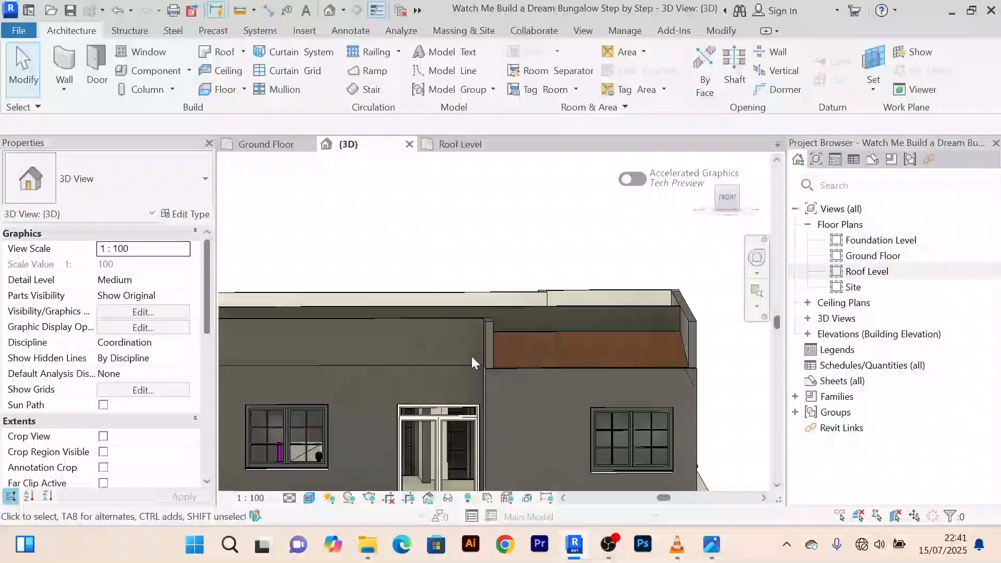
click(462, 320)
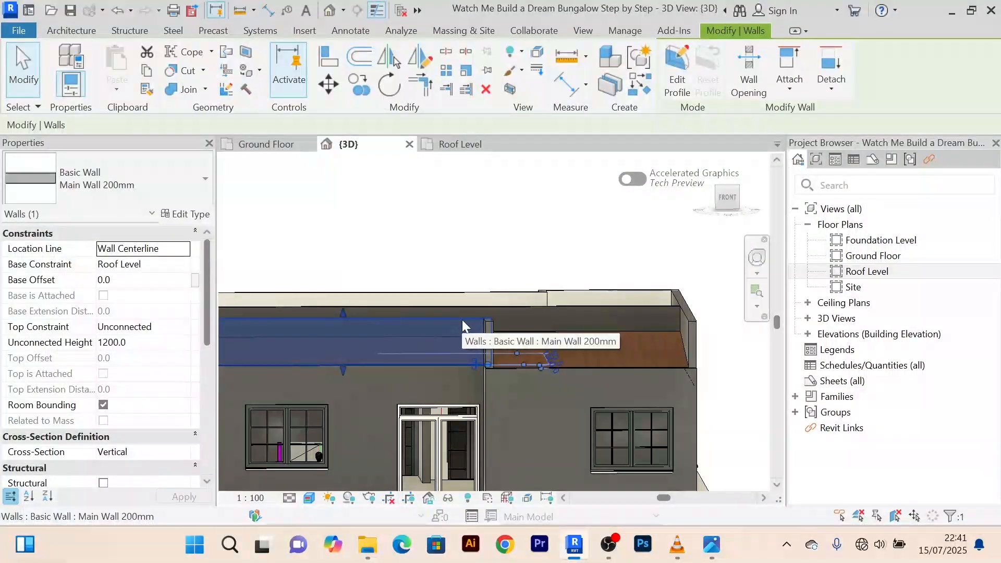
right_click(461, 318)
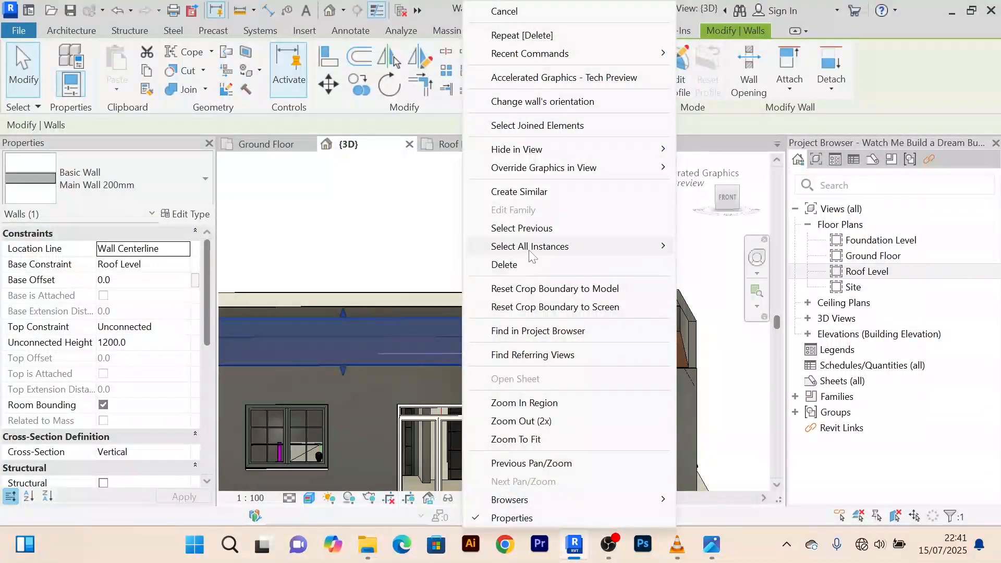
mouse_move(530, 248)
click(733, 246)
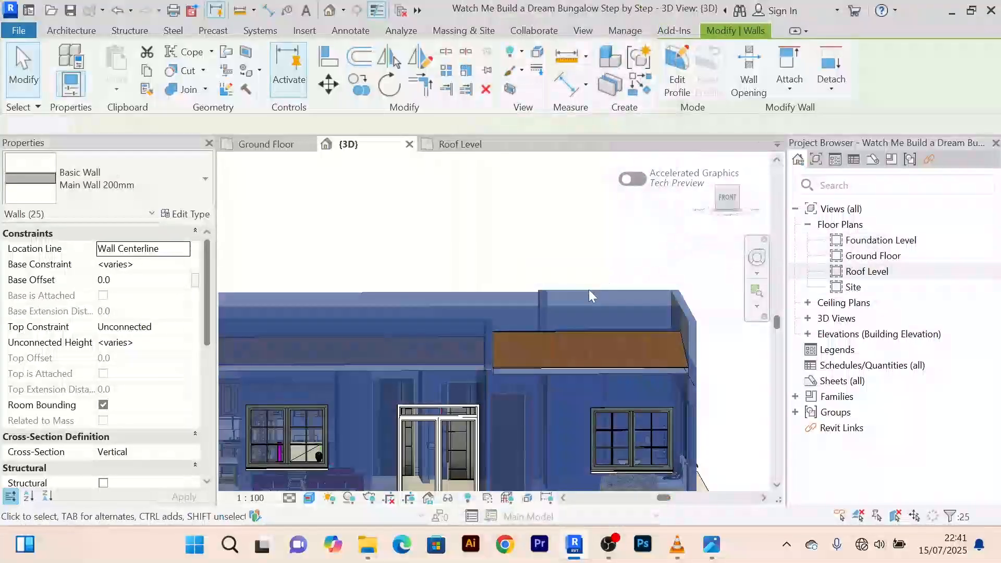
scroll(563, 285, down, 5)
click(532, 273)
Delete the 5° front roof and the two remaining front parapet walls, the short return and the one above the entrance
scroll(563, 328, up, 5)
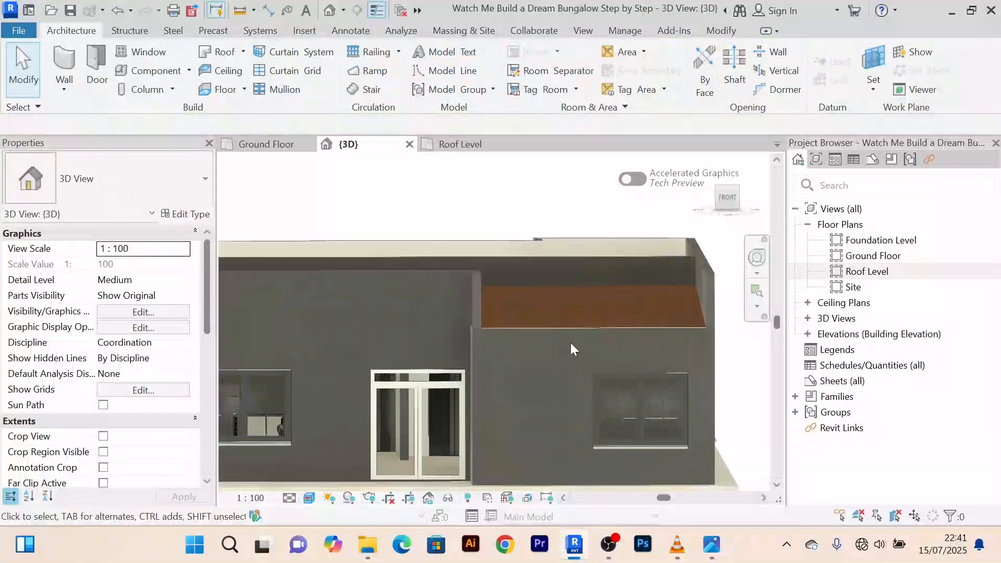
click(573, 311)
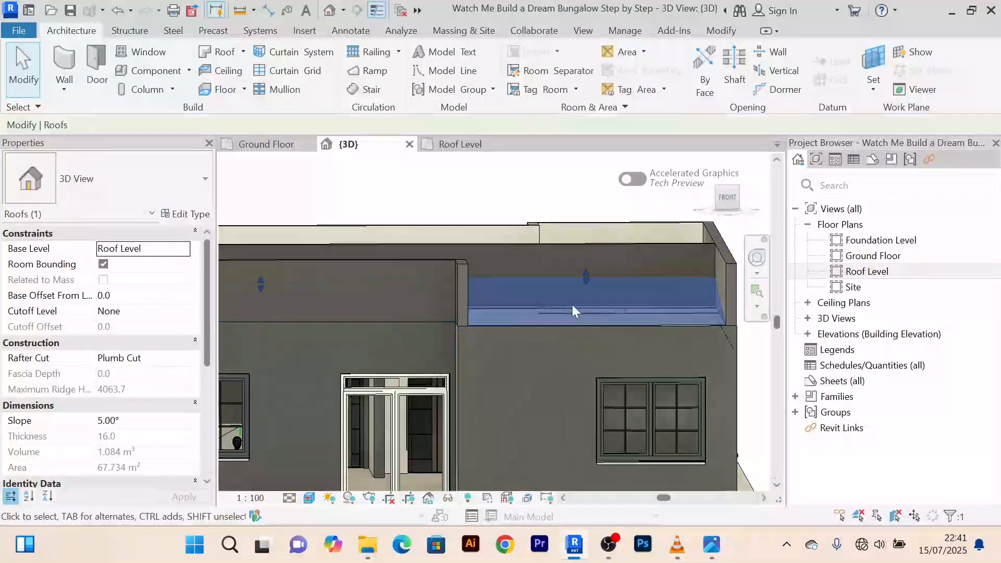
key(Escape)
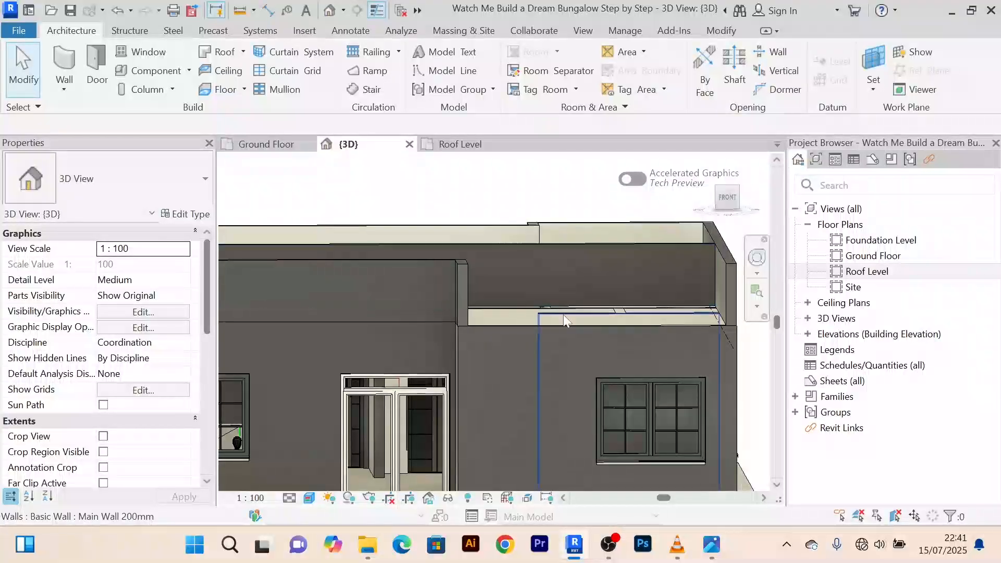
click(465, 277)
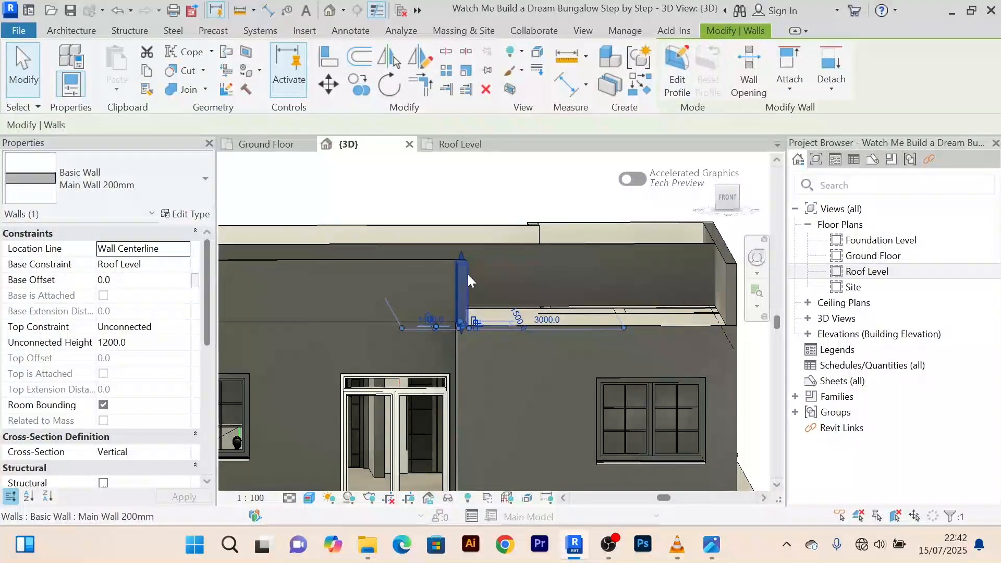
key(Delete)
click(447, 266)
key(Delete)
Delete the two rear parapet walls and the dividing wall between the two roofs
click(487, 233)
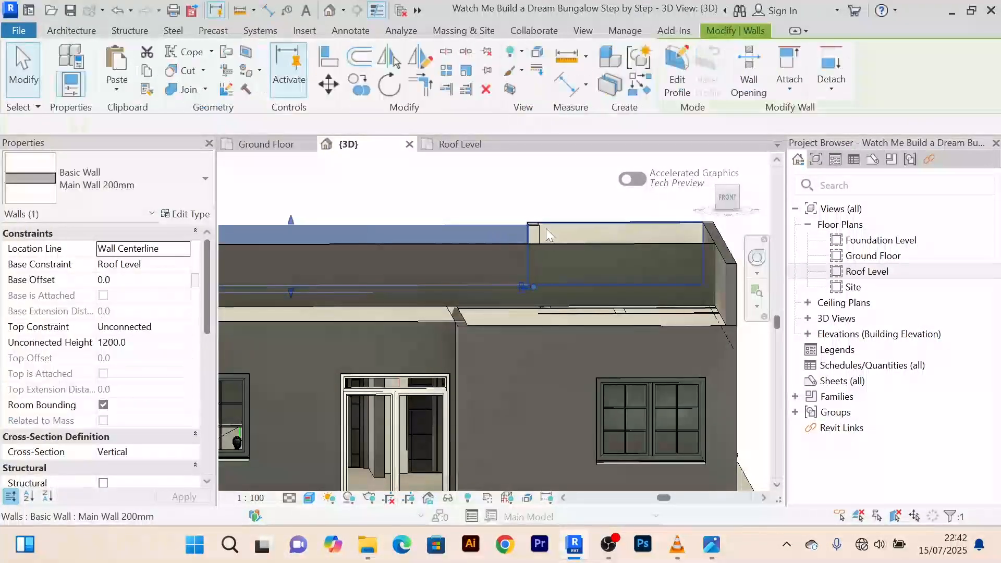
key(Delete)
click(546, 243)
key(Delete)
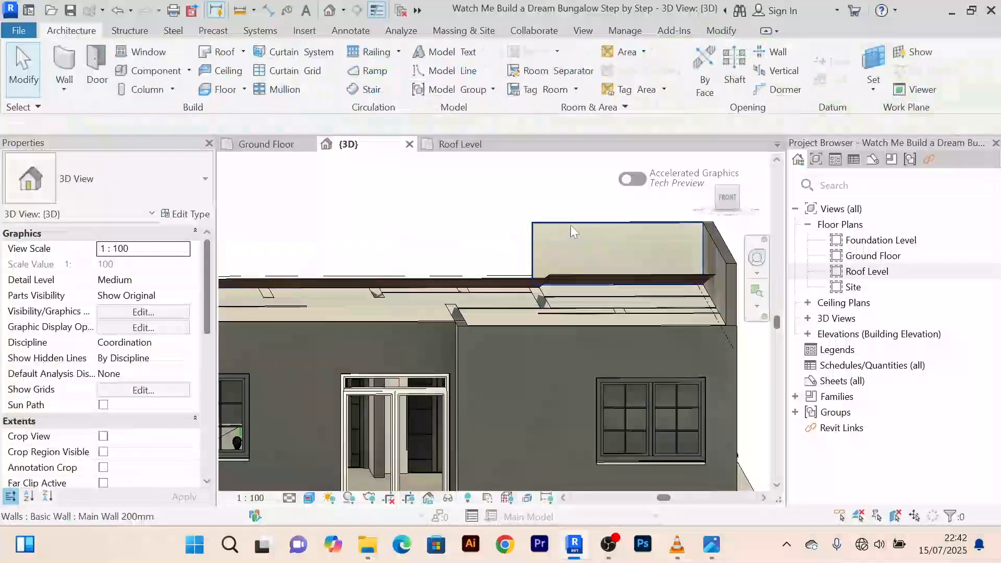
click(572, 225)
key(Delete)
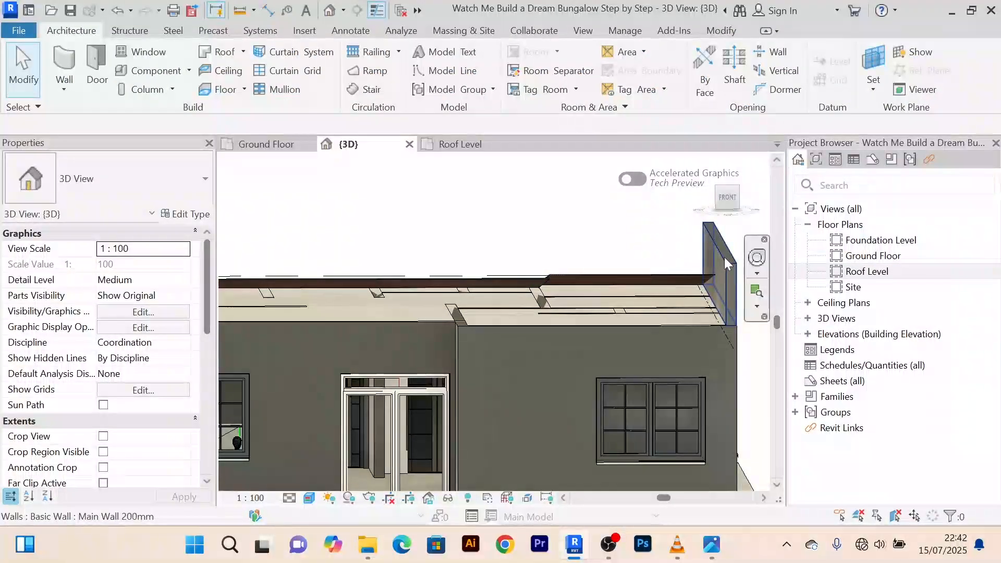
Delete the side parapet walls on the bedroom side and the dining side of the bungalow
click(725, 257)
key(Delete)
scroll(599, 274, down, 2)
middle_drag(563, 272, 682, 279)
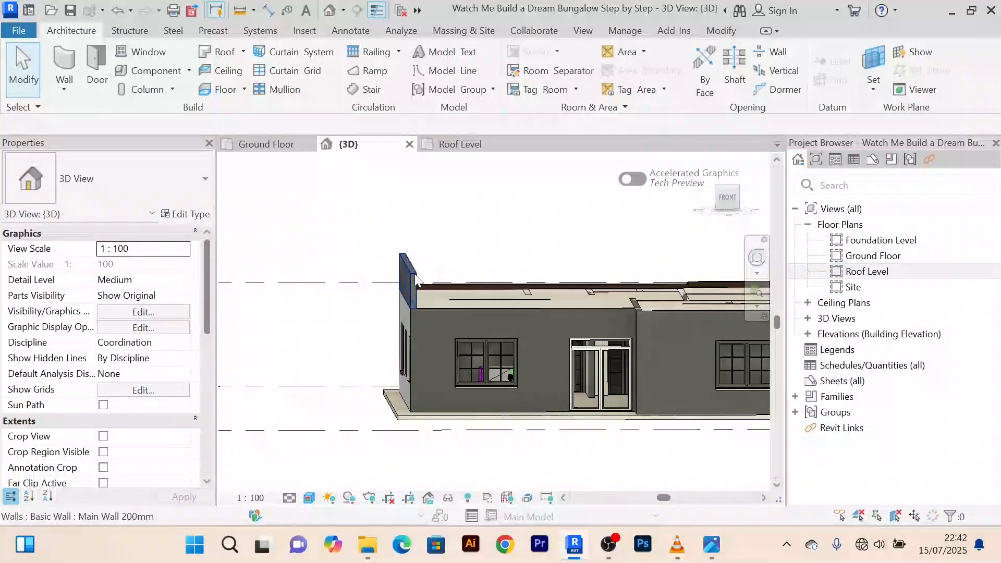
click(418, 282)
key(Delete)
scroll(457, 267, down, 3)
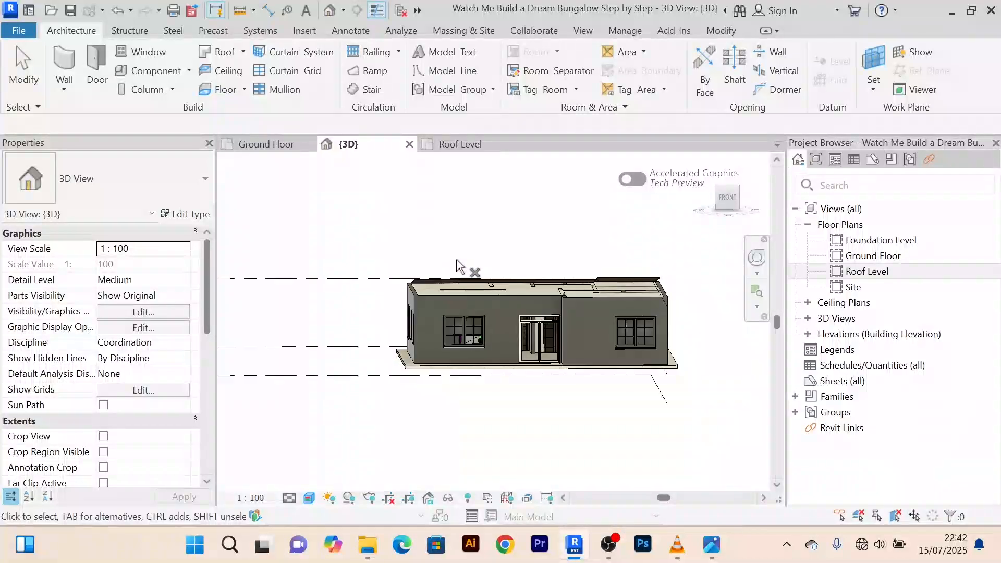
Delete the sloped brown roof over the rear part of the bungalow in the 3D view
scroll(457, 266, up, 2)
scroll(469, 270, up, 1)
shift+middle_drag(470, 271, 381, 308)
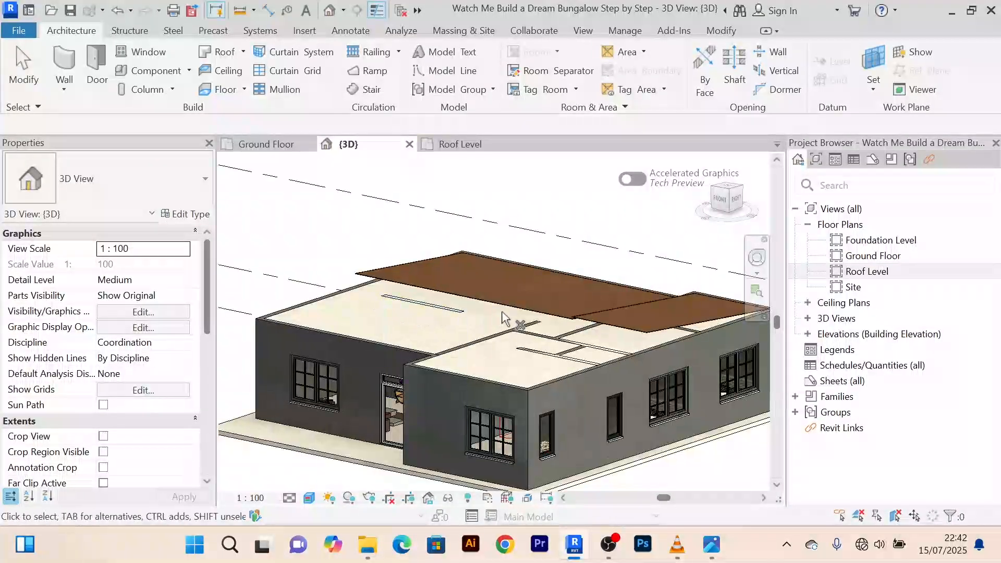
scroll(504, 318, up, 2)
right_click(485, 170)
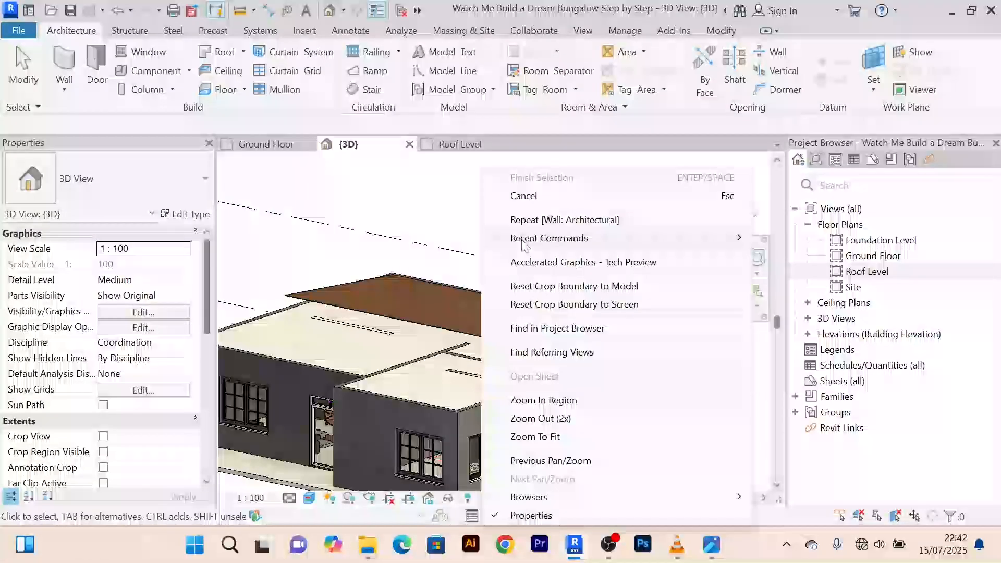
click(537, 196)
click(473, 335)
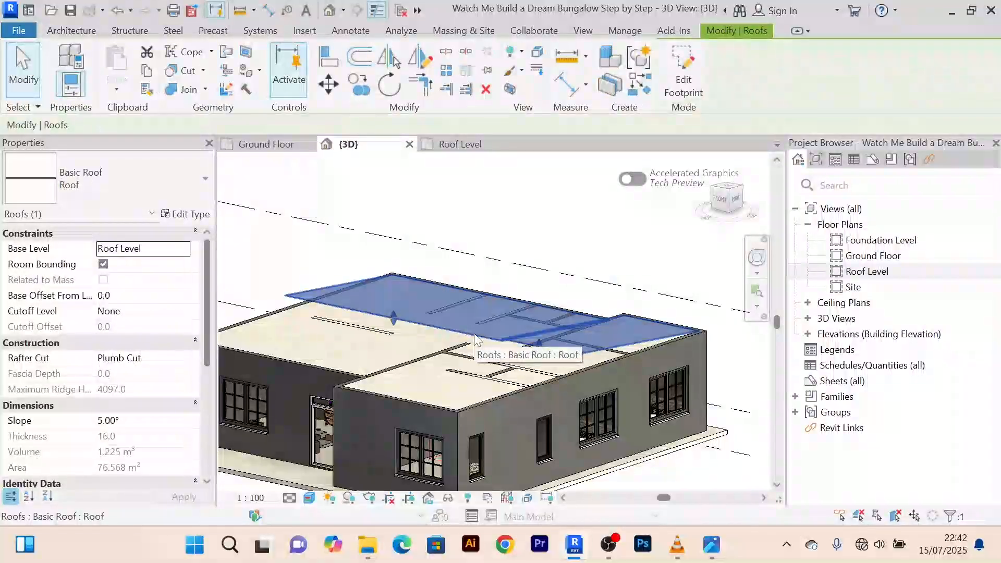
key(Delete)
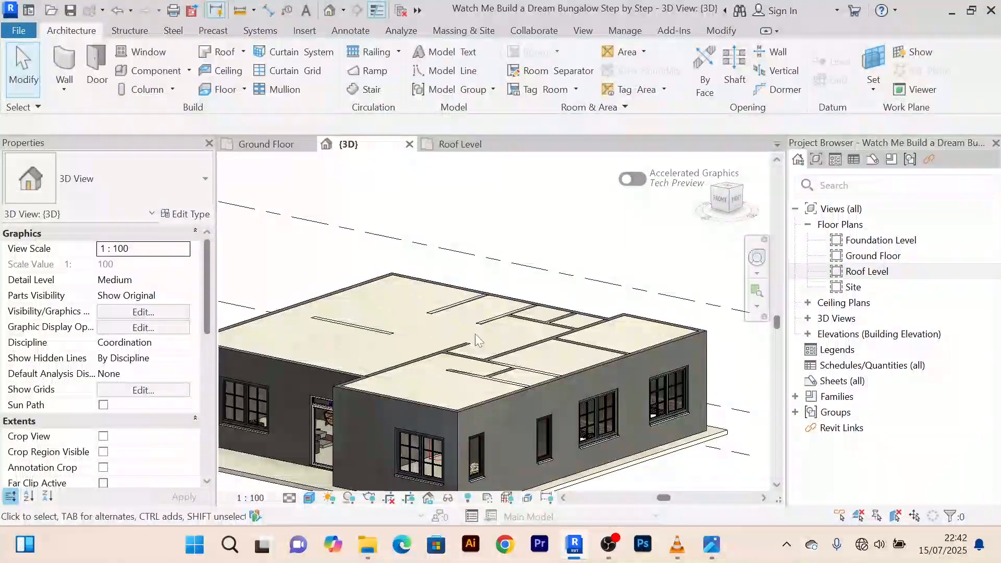
Examine the bungalow's front facade and wall tops around the entrance and the projecting front room
scroll(475, 333, down, 2)
scroll(469, 349, up, 3)
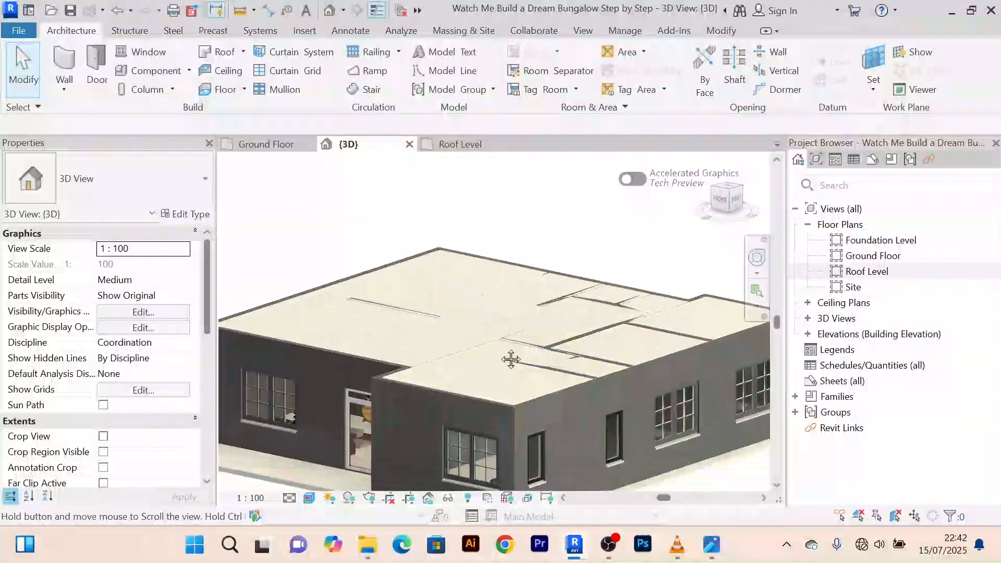
scroll(459, 365, up, 2)
scroll(454, 361, down, 1)
middle_drag(455, 360, 433, 328)
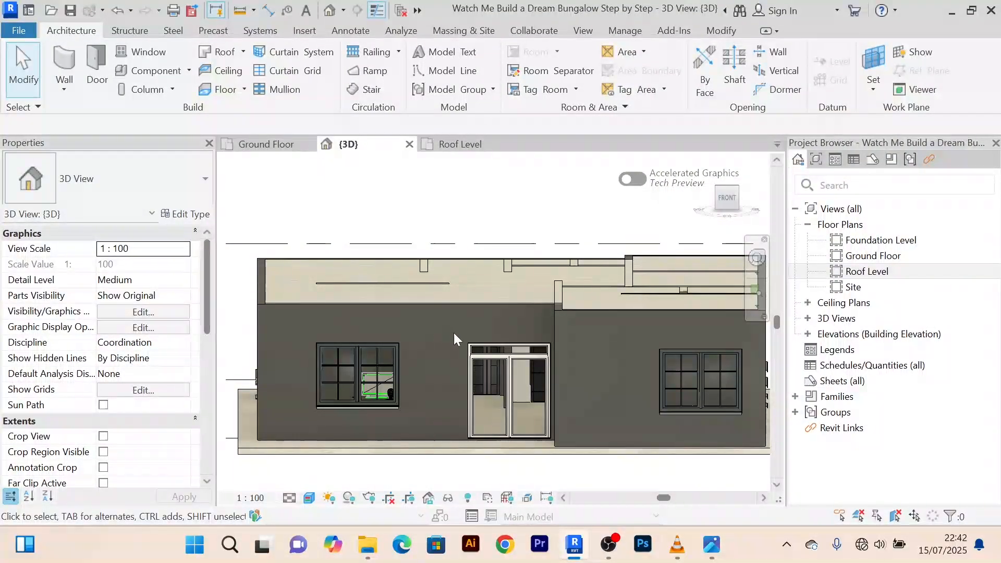
scroll(474, 336, down, 1)
shift+middle_drag(487, 340, 502, 325)
scroll(547, 293, up, 3)
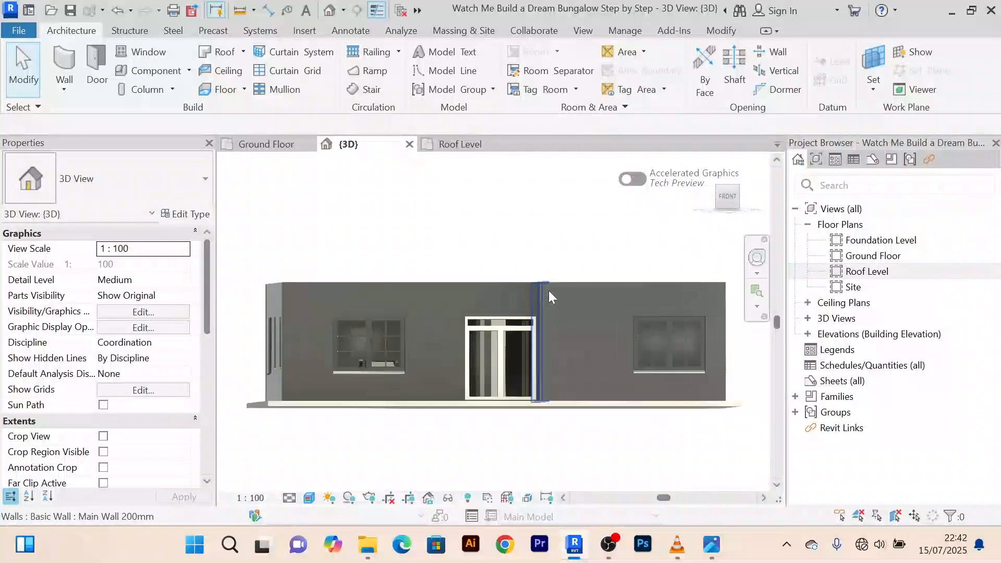
middle_drag(567, 309, 466, 386)
scroll(476, 401, up, 2)
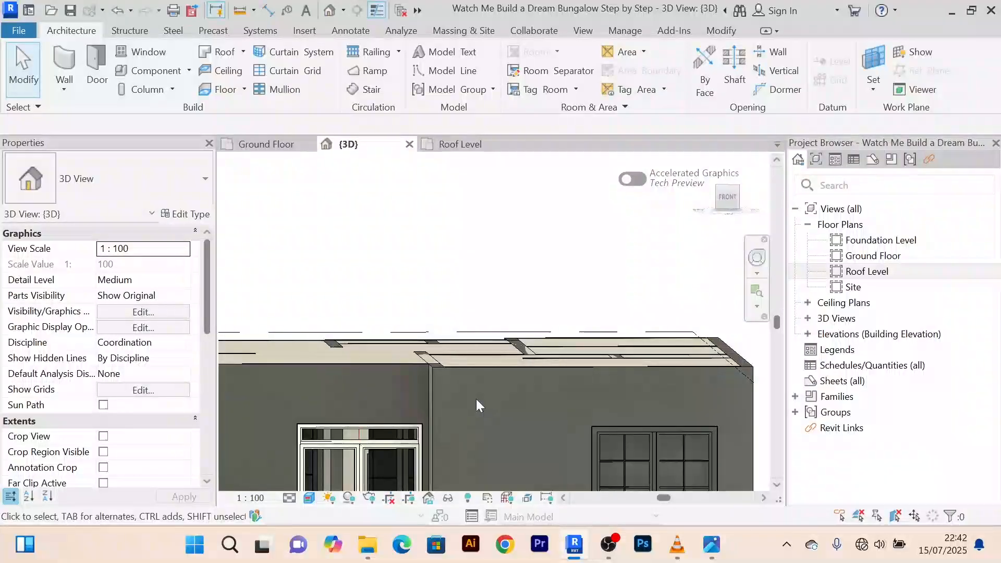
scroll(463, 396, up, 3)
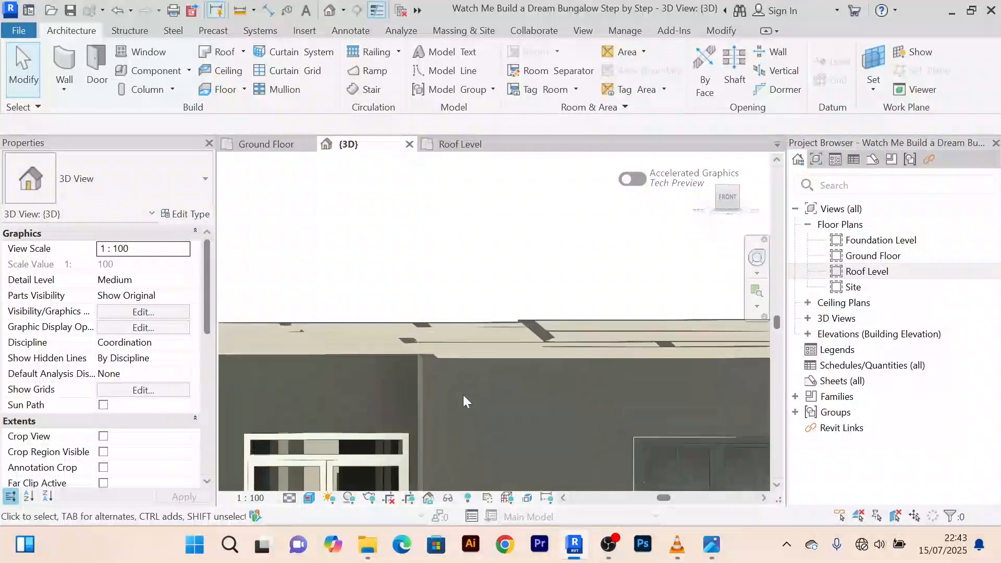
In the Ground Floor plan, extend the projecting bedroom's side wall next to the entrance past its front corner, towards the slab edge
scroll(414, 352, down, 3)
click(418, 348)
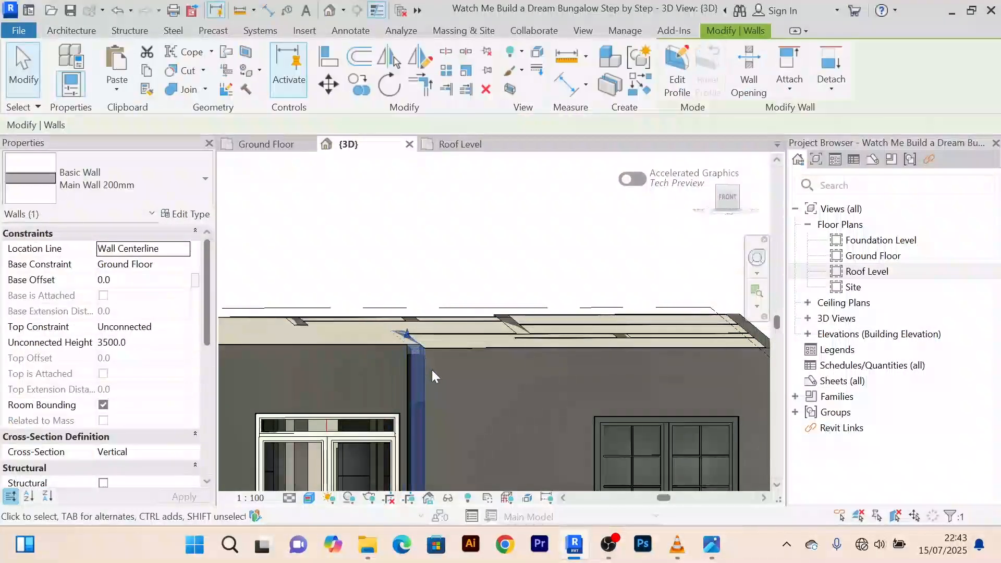
click(265, 144)
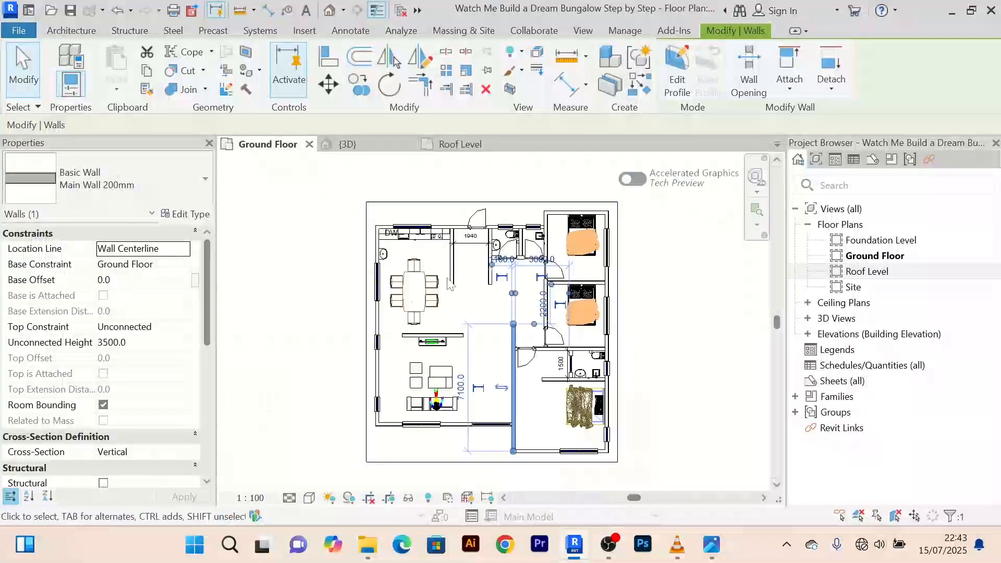
scroll(492, 410, up, 10)
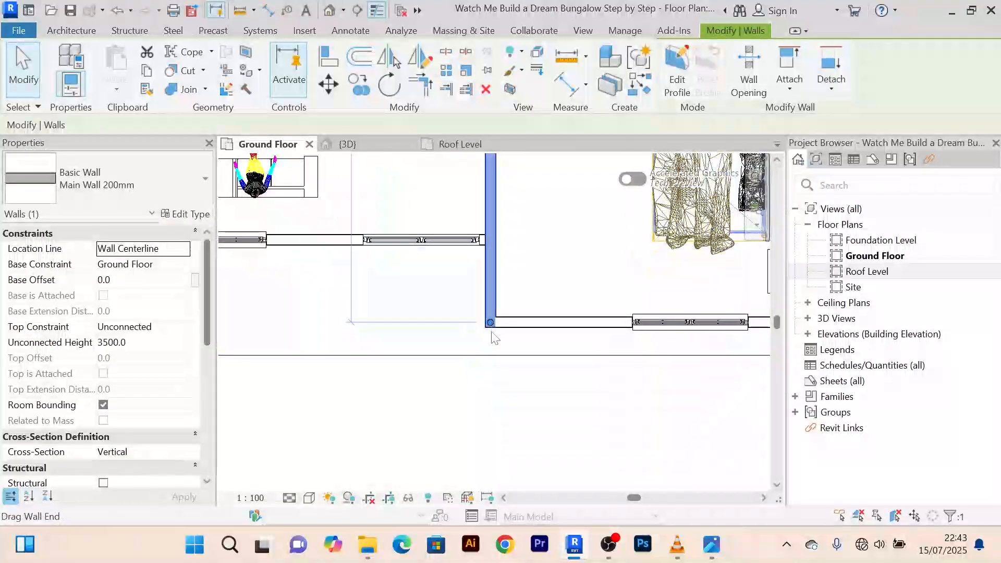
scroll(488, 334, down, 1)
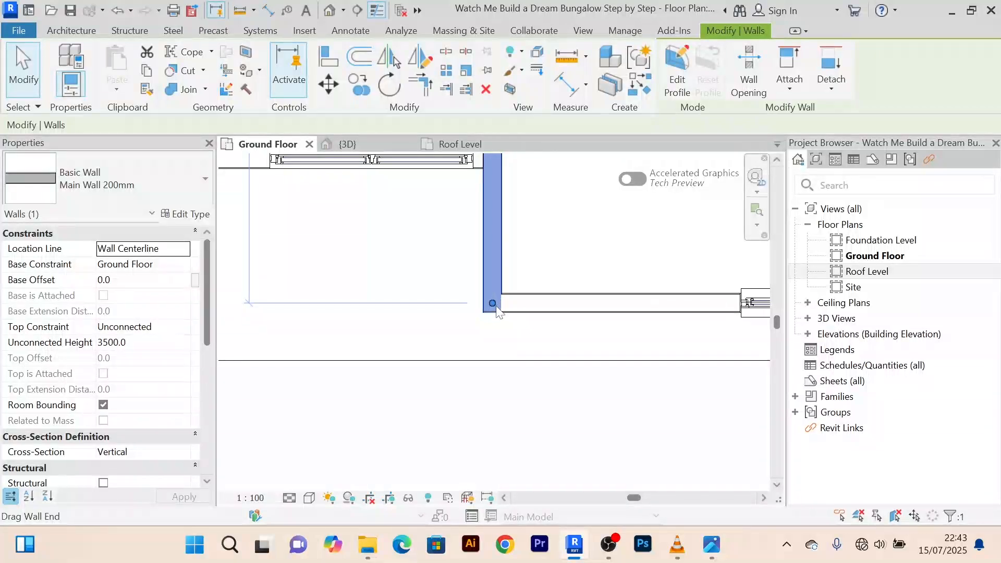
key(r)
key(s)
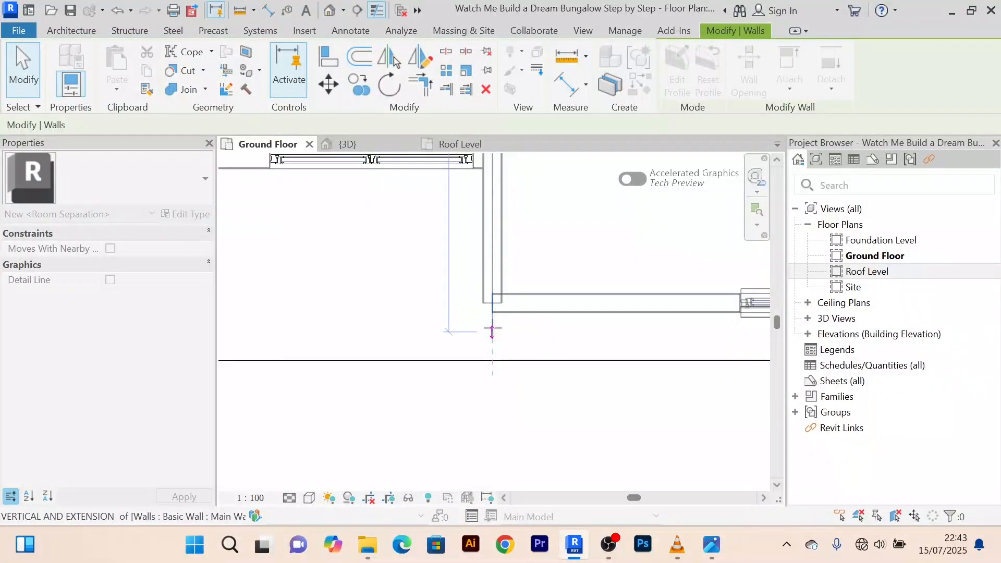
drag(492, 329, 492, 331)
click(513, 398)
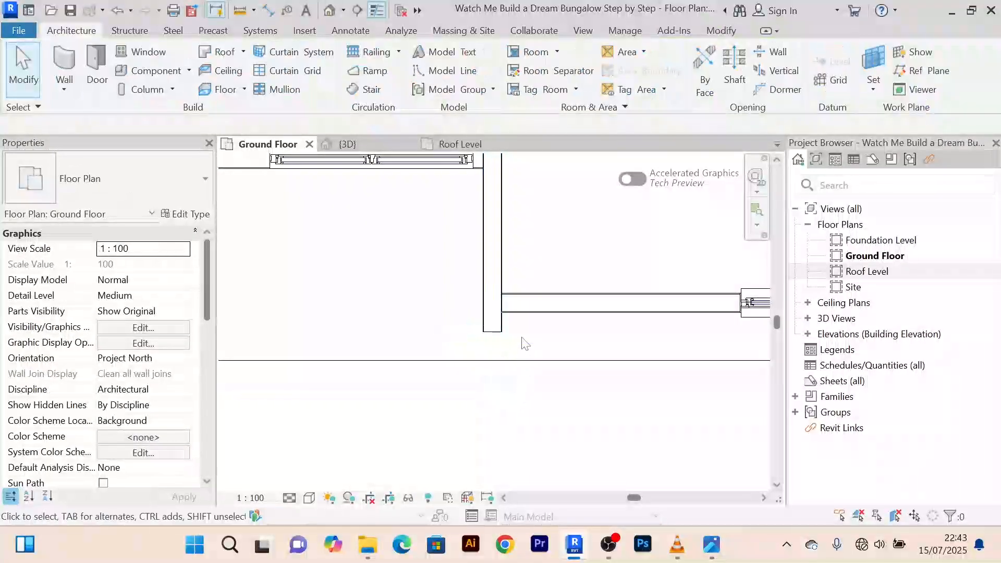
Align the end of the extended entrance-side wall with the front edge of the floor slab
scroll(523, 335, up, 2)
middle_drag(525, 341, 511, 385)
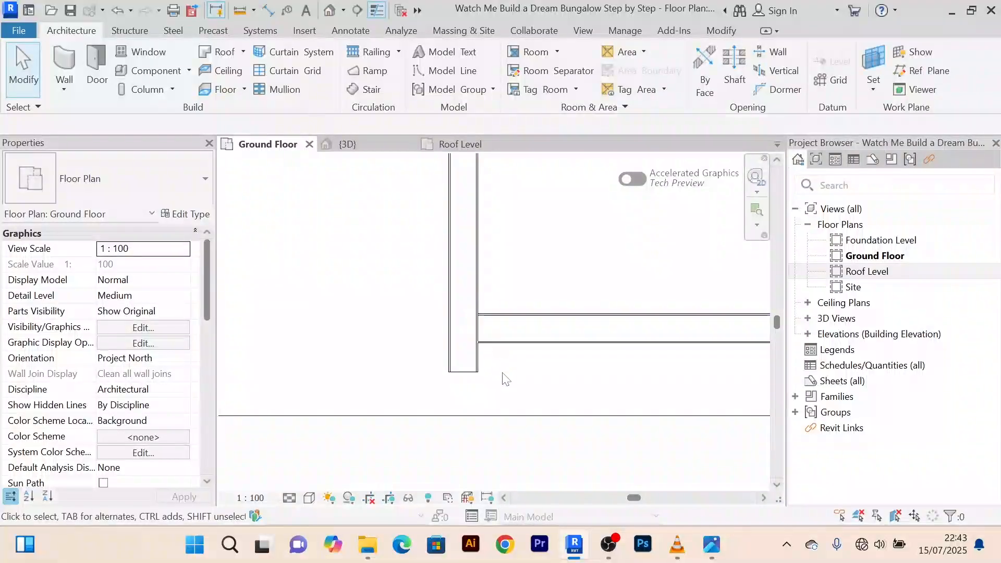
scroll(492, 391, down, 1)
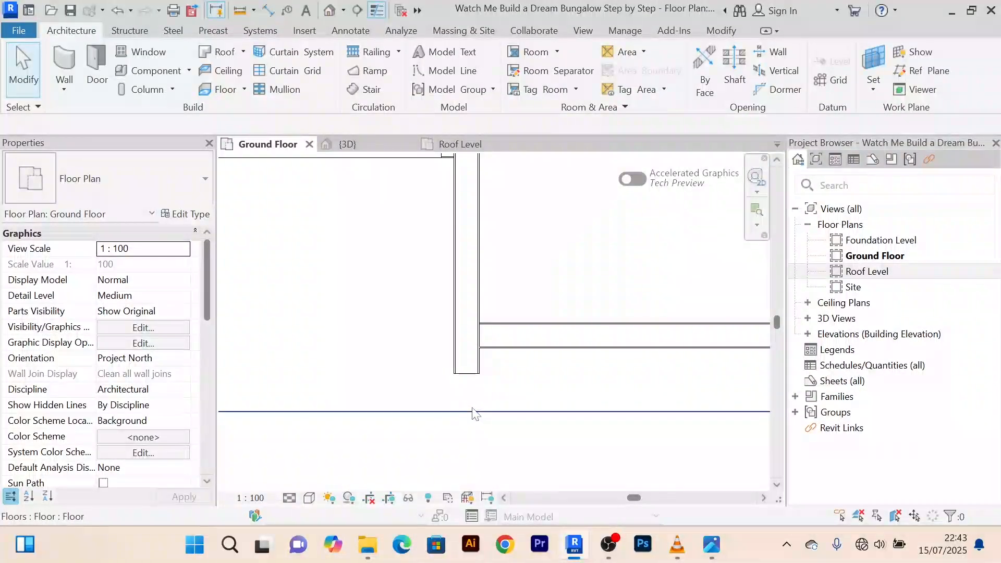
scroll(504, 405, down, 2)
scroll(503, 404, up, 1)
scroll(504, 402, down, 1)
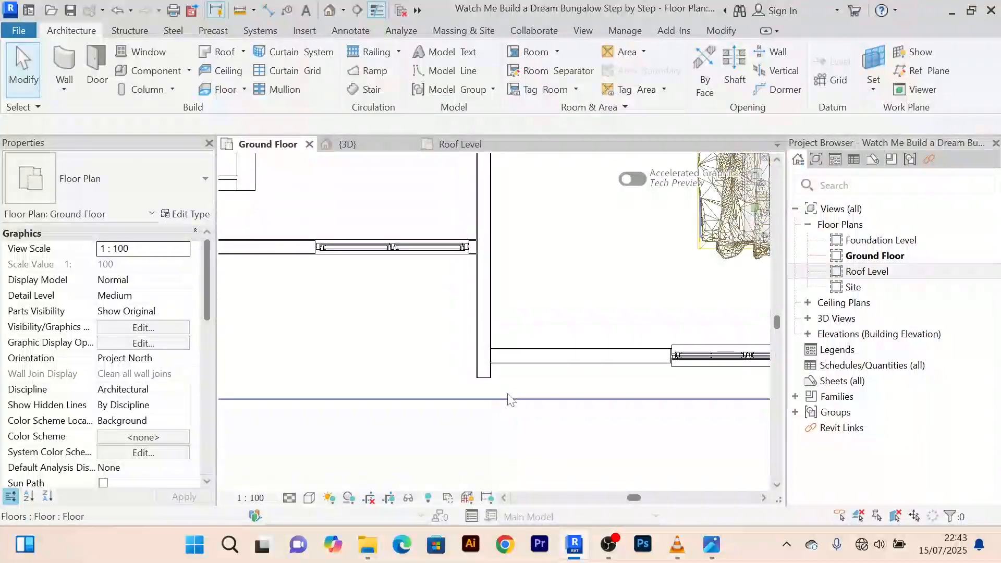
scroll(505, 399, up, 1)
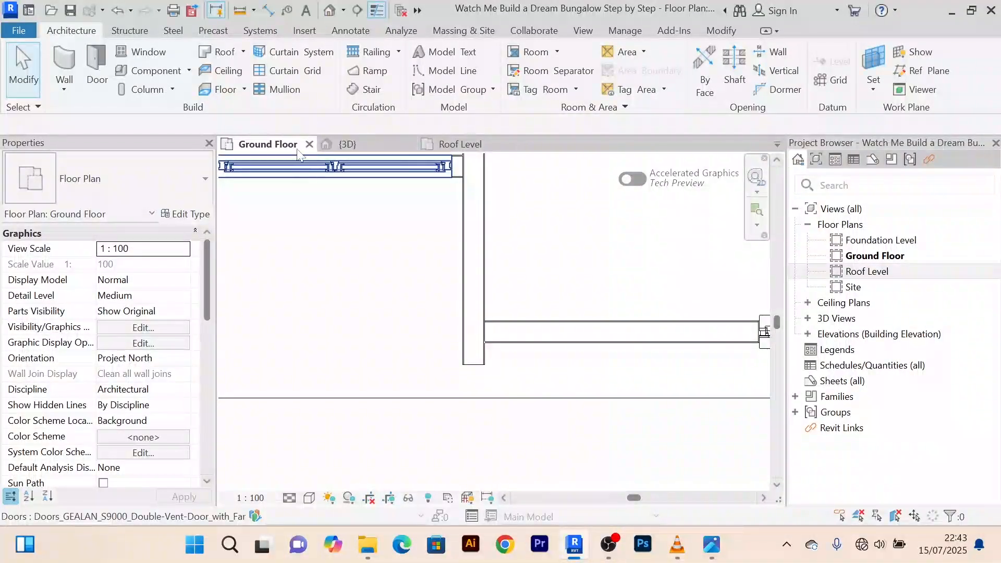
click(469, 244)
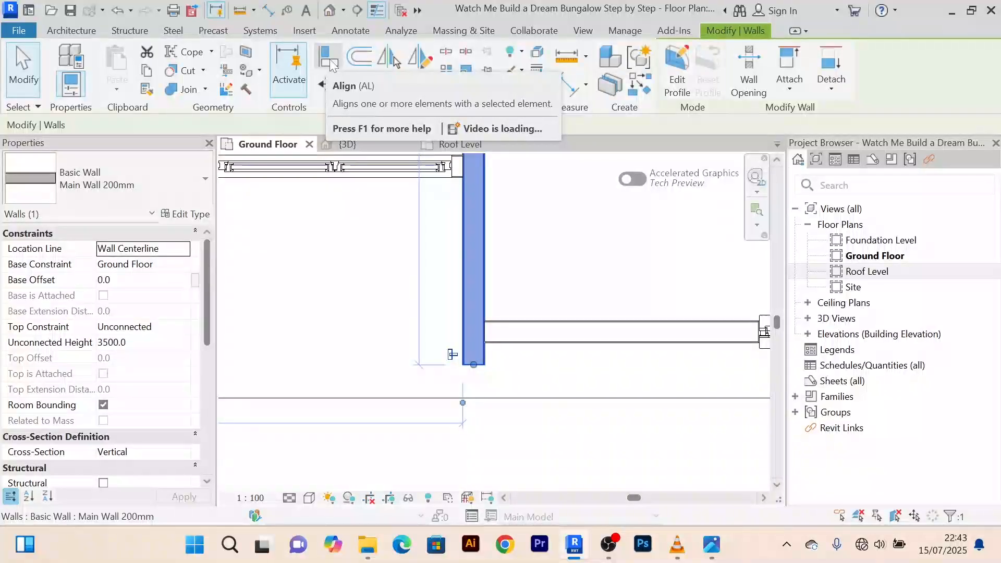
click(329, 64)
scroll(480, 372, up, 3)
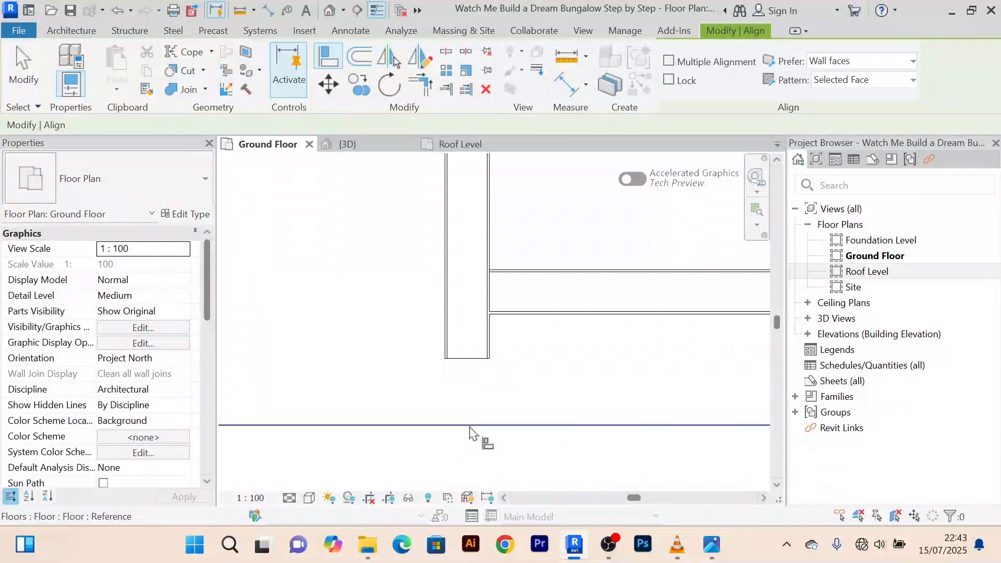
click(470, 426)
scroll(472, 404, down, 2)
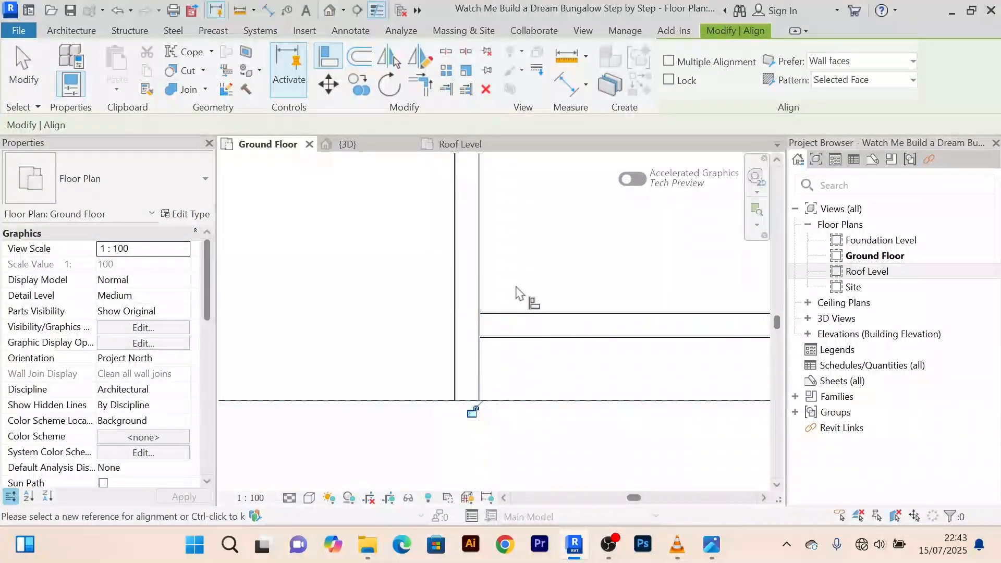
right_click(534, 228)
click(573, 239)
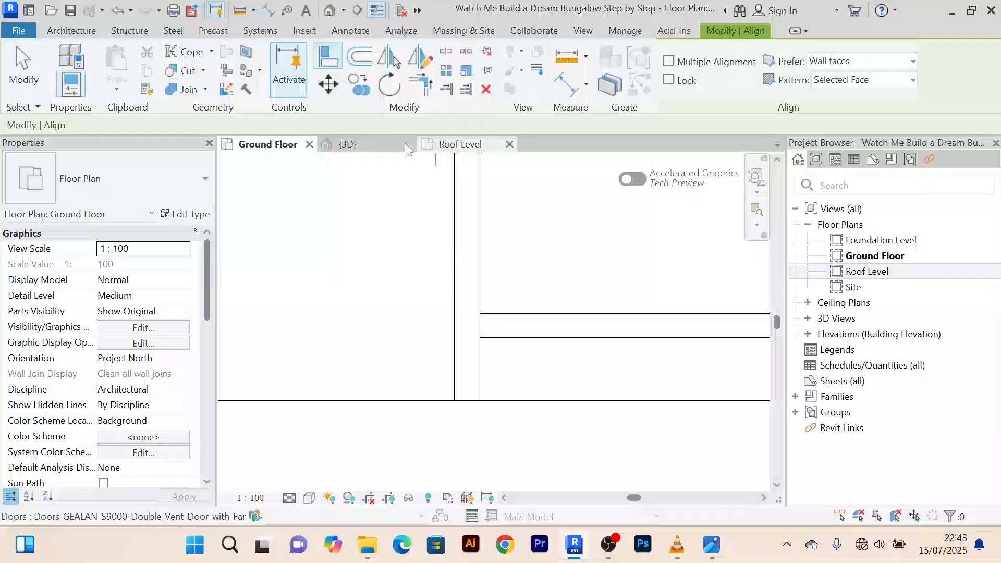
Inspect the extended entrance-side wall from several sides in the 3D view
click(347, 144)
right_click(499, 286)
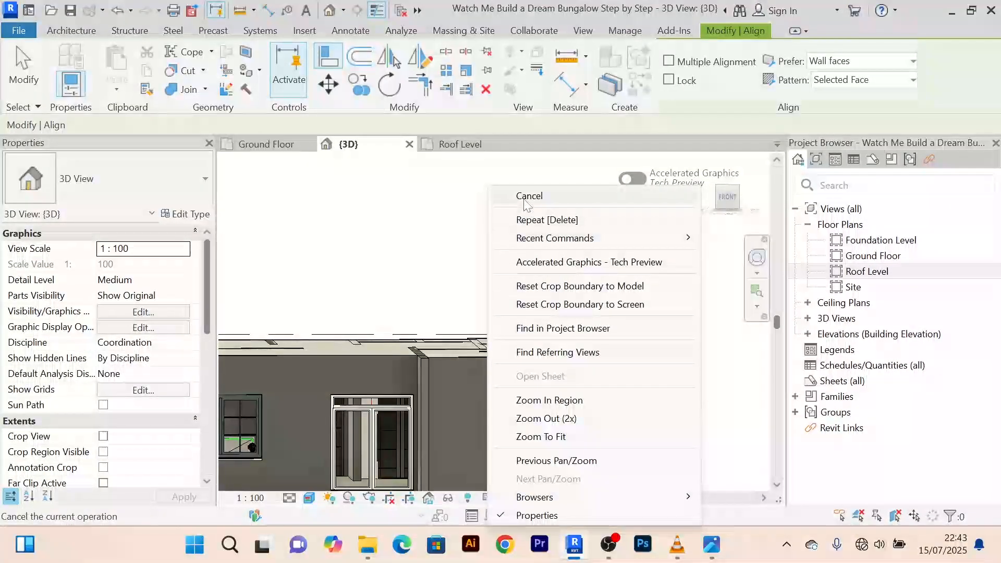
click(526, 136)
scroll(489, 263, down, 3)
shift+middle_drag(486, 271, 598, 297)
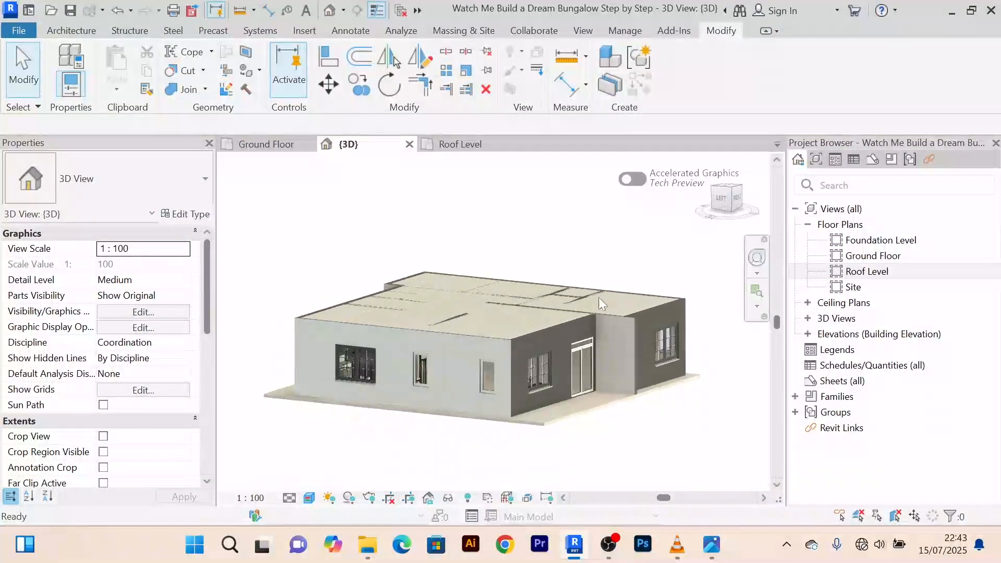
scroll(625, 331, up, 3)
shift+middle_drag(617, 336, 528, 330)
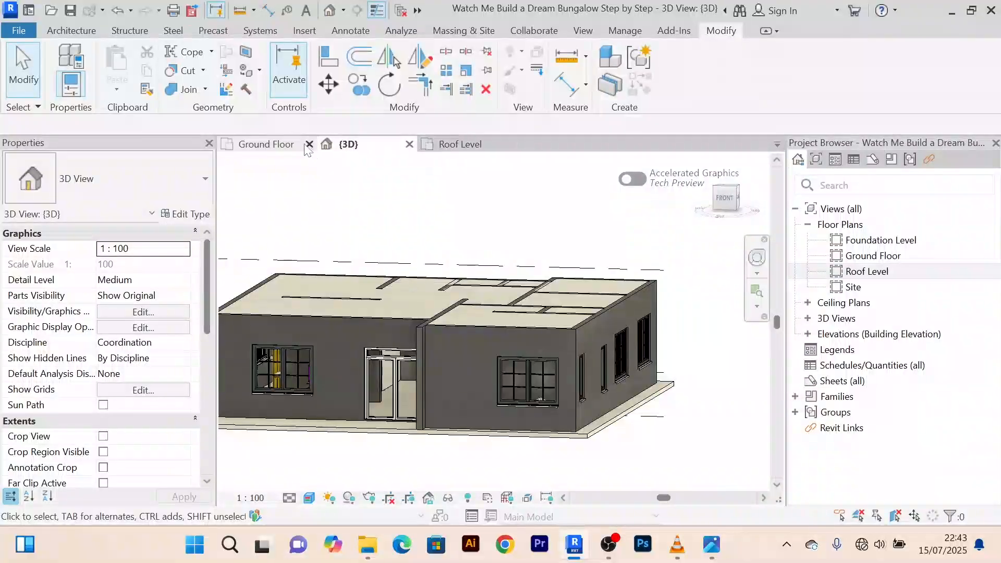
In the Ground Floor plan, extend the front bedroom's outer side wall past the front corner, towards the slab edge
click(284, 152)
middle_drag(424, 203, 533, 327)
scroll(561, 313, up, 3)
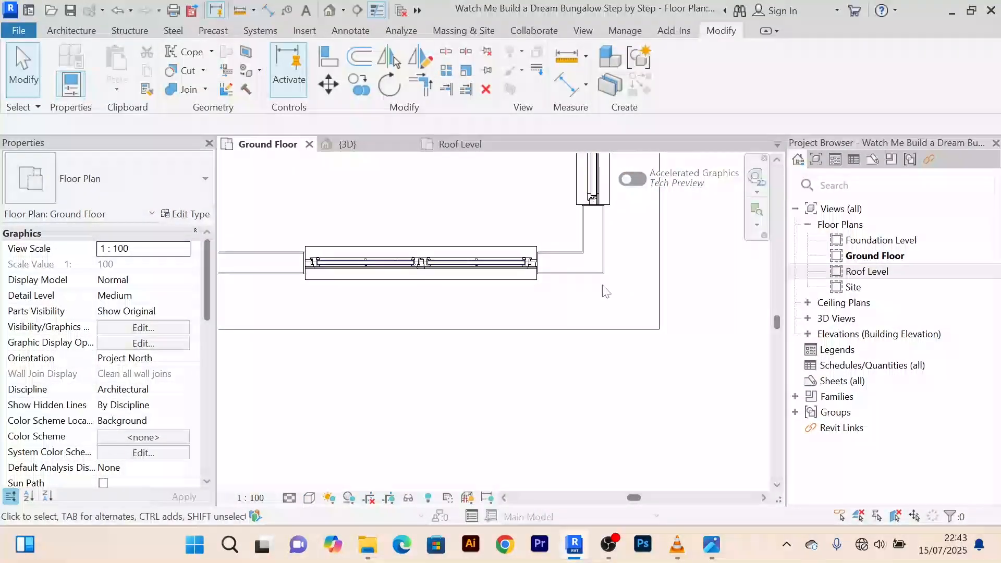
click(603, 245)
scroll(600, 250, up, 1)
drag(598, 259, 595, 292)
click(576, 335)
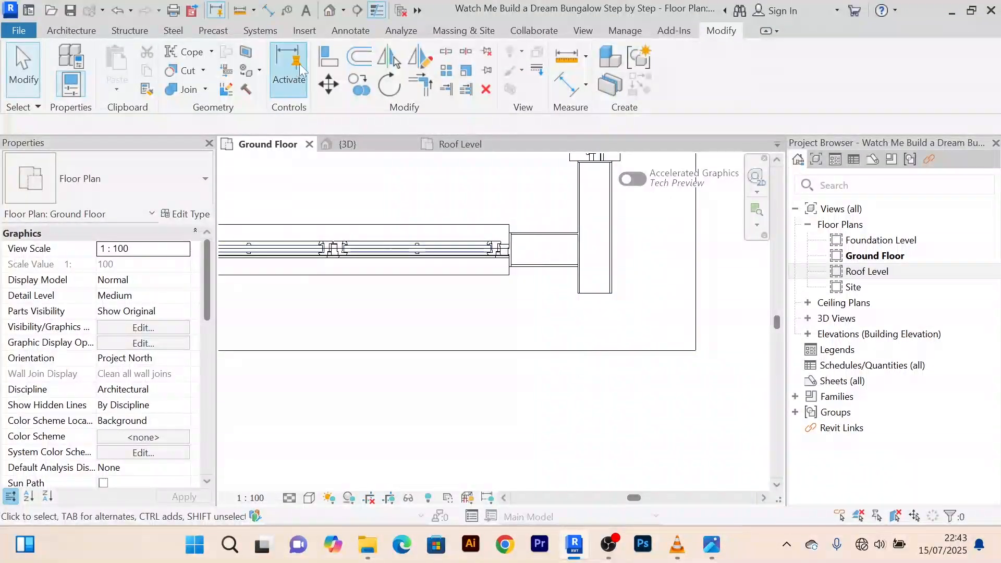
Align the end of the bedroom's outer side wall with the front edge of the floor slab
click(328, 56)
scroll(628, 350, up, 2)
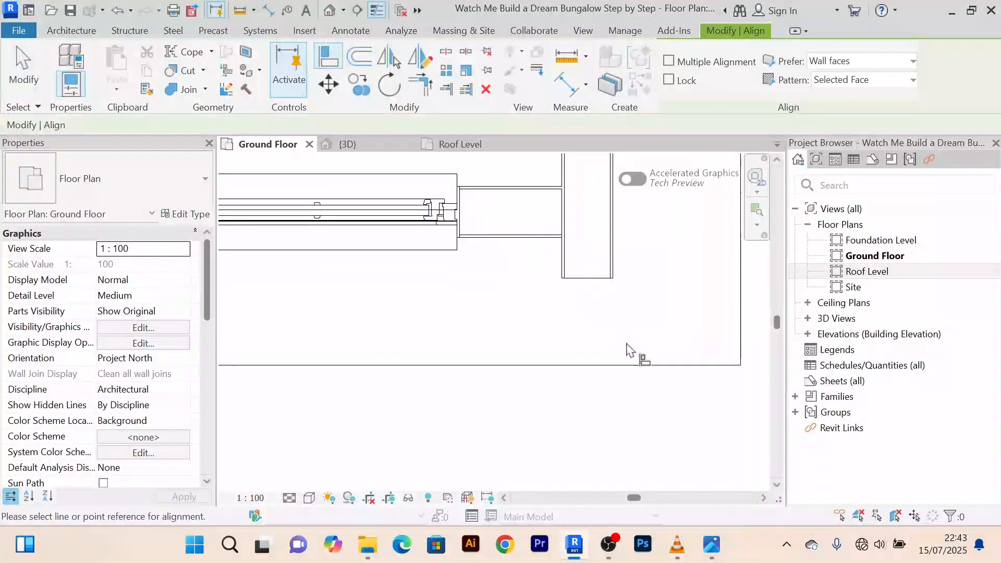
click(584, 366)
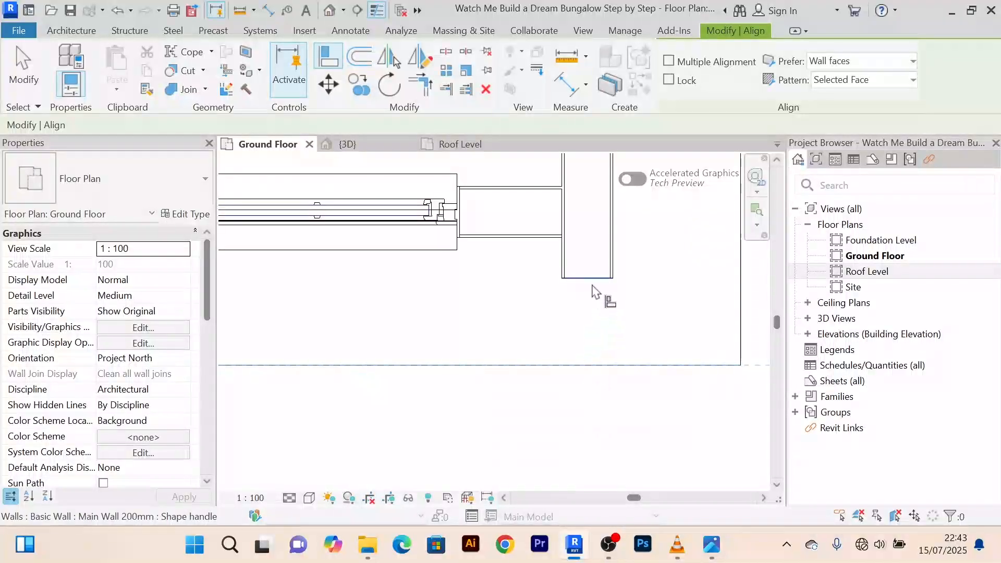
scroll(532, 330, down, 3)
right_click(682, 230)
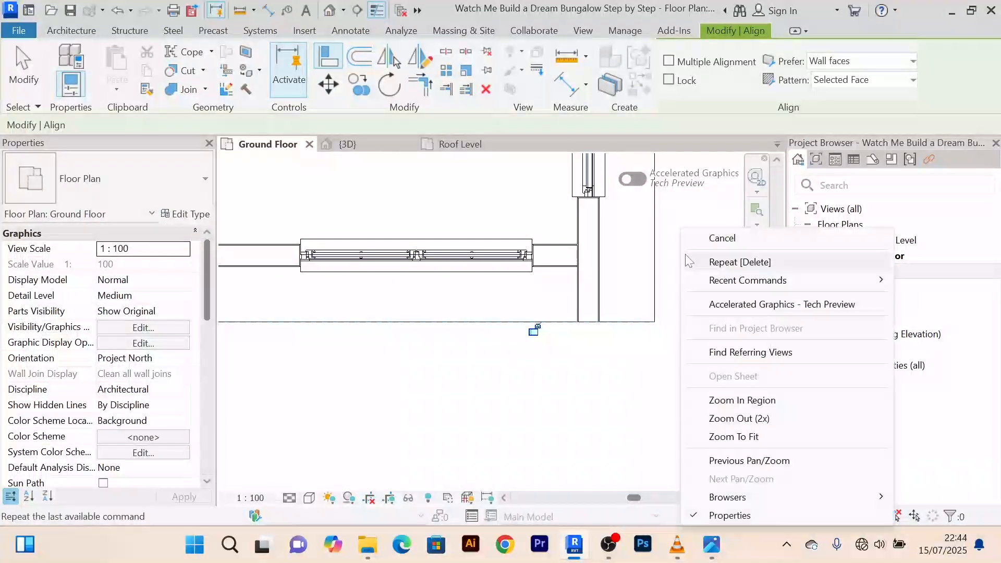
click(722, 238)
scroll(655, 262, down, 2)
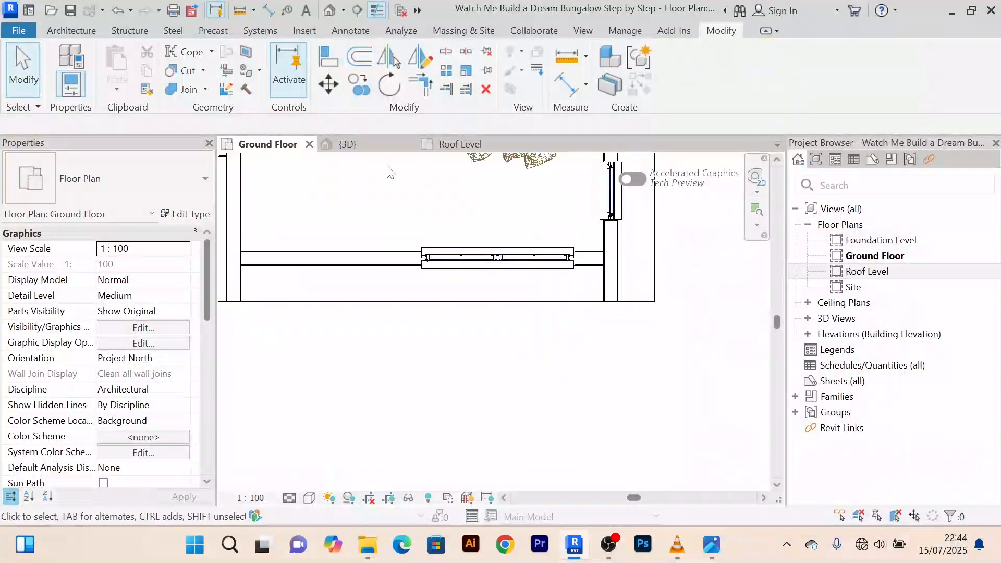
Inspect both wall extensions flanking the front bedroom in the 3D view
click(347, 144)
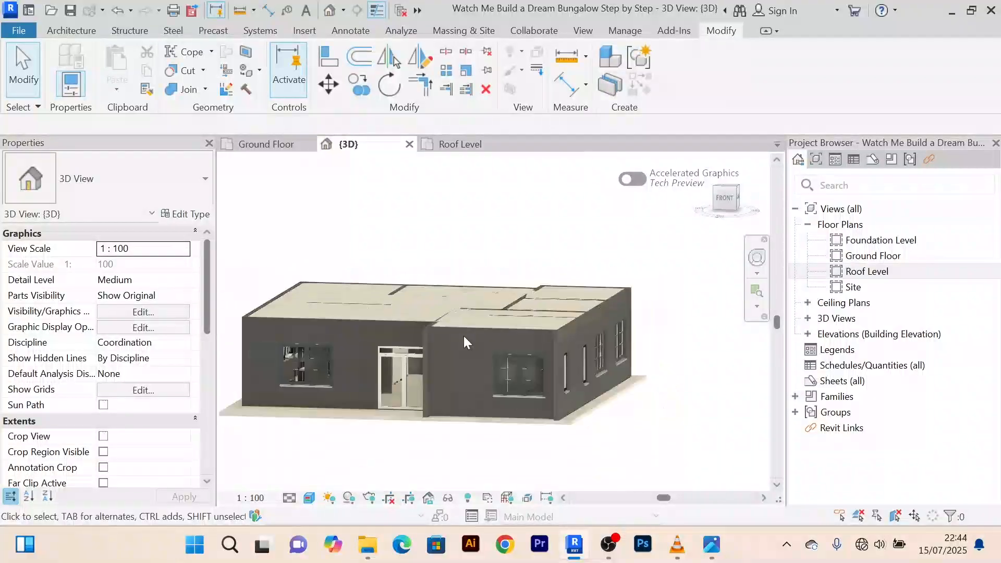
shift+middle_drag(465, 336, 519, 443)
scroll(494, 358, up, 3)
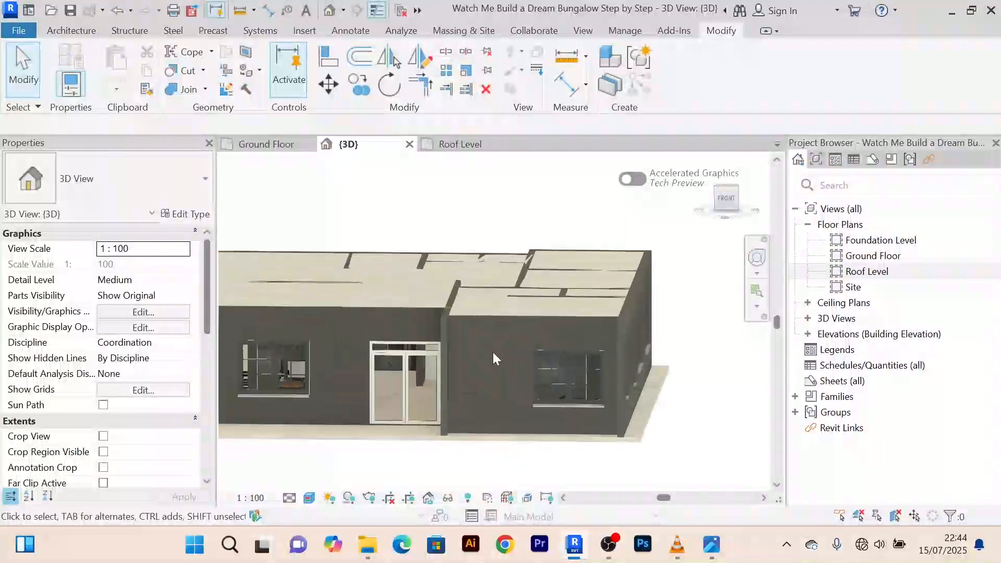
scroll(469, 359, down, 2)
scroll(440, 366, down, 2)
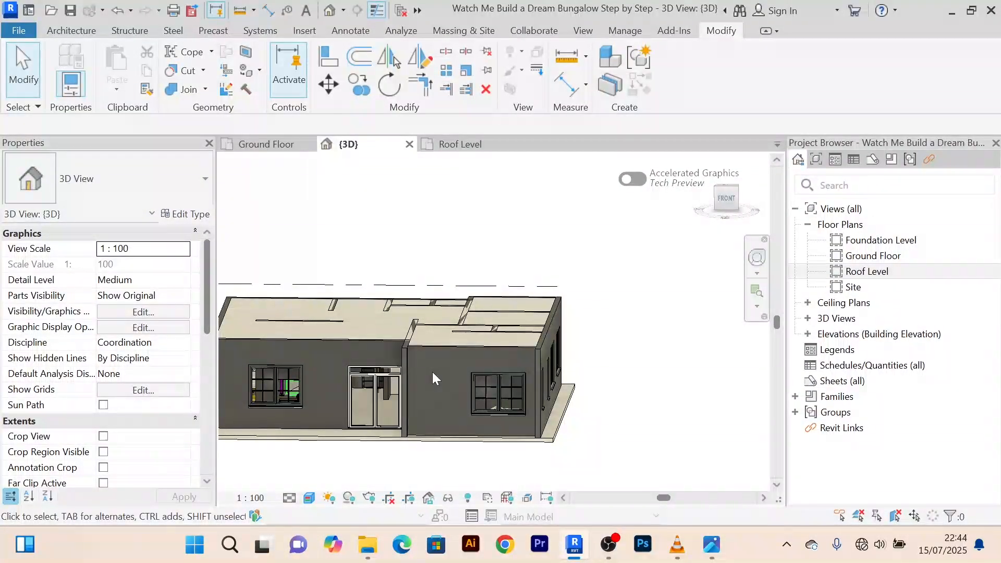
Examine the tops of the front bedroom's side walls against the roof slab in the 3D view
scroll(427, 371, up, 3)
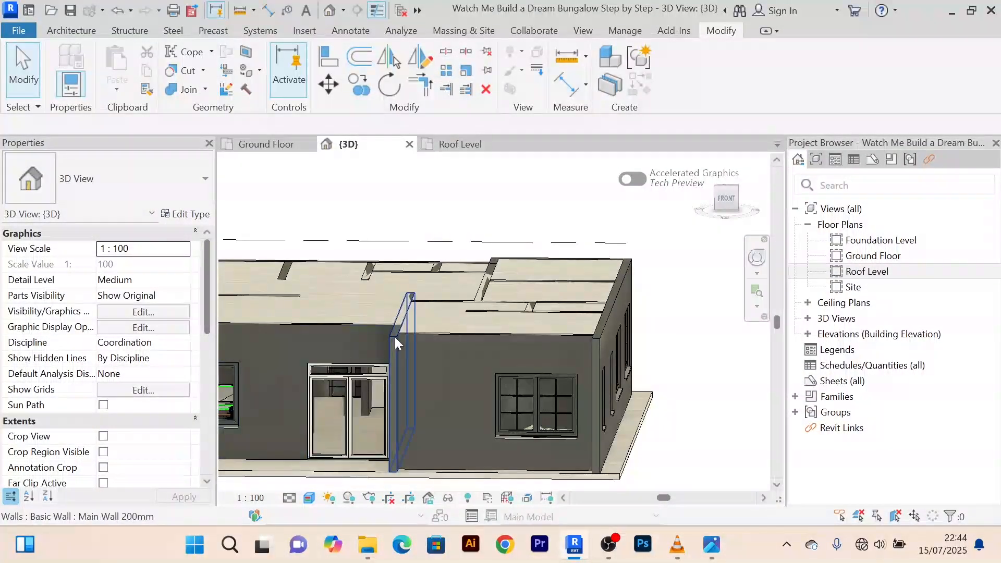
scroll(395, 337, up, 3)
scroll(401, 324, down, 2)
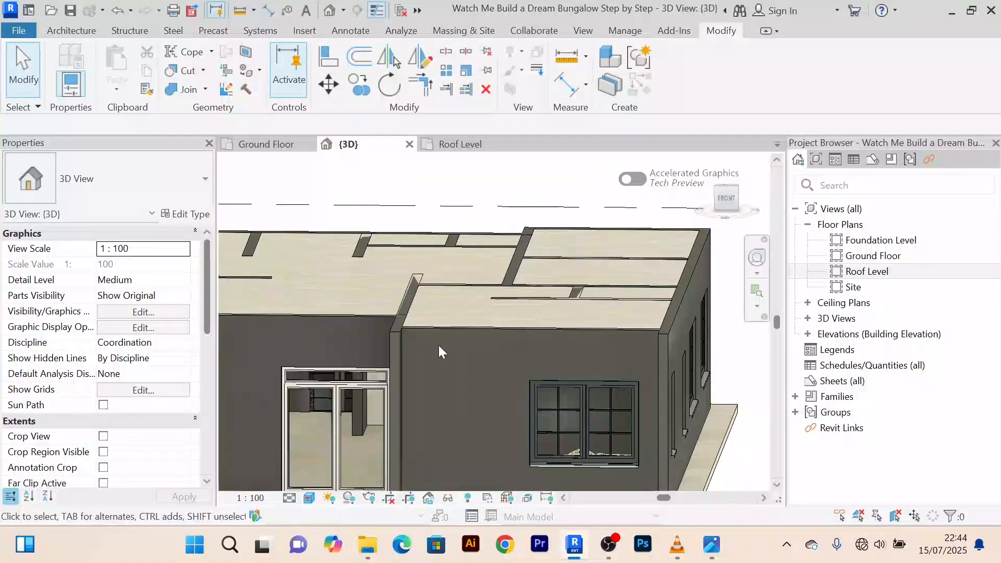
shift+middle_drag(439, 343, 437, 364)
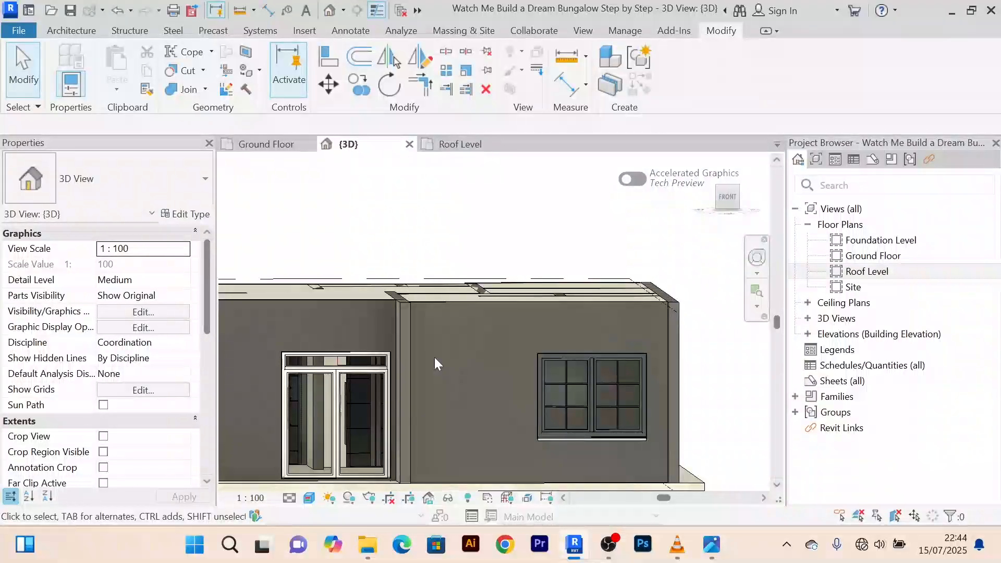
scroll(426, 351, up, 5)
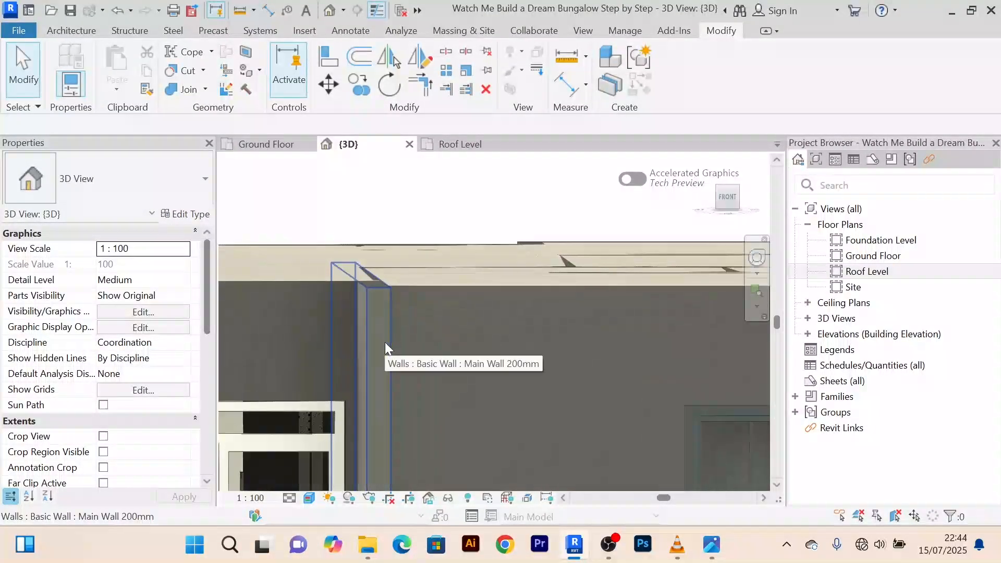
scroll(384, 342, down, 2)
mouse_move(385, 342)
middle_down()
mouse_move(376, 351)
mouse_move(368, 339)
middle_up()
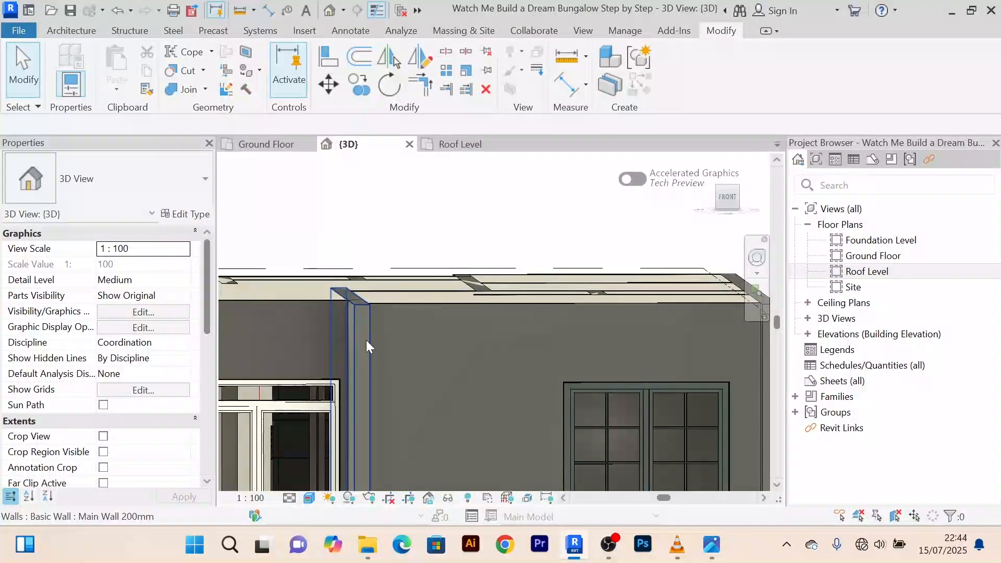
middle_drag(432, 333, 387, 333)
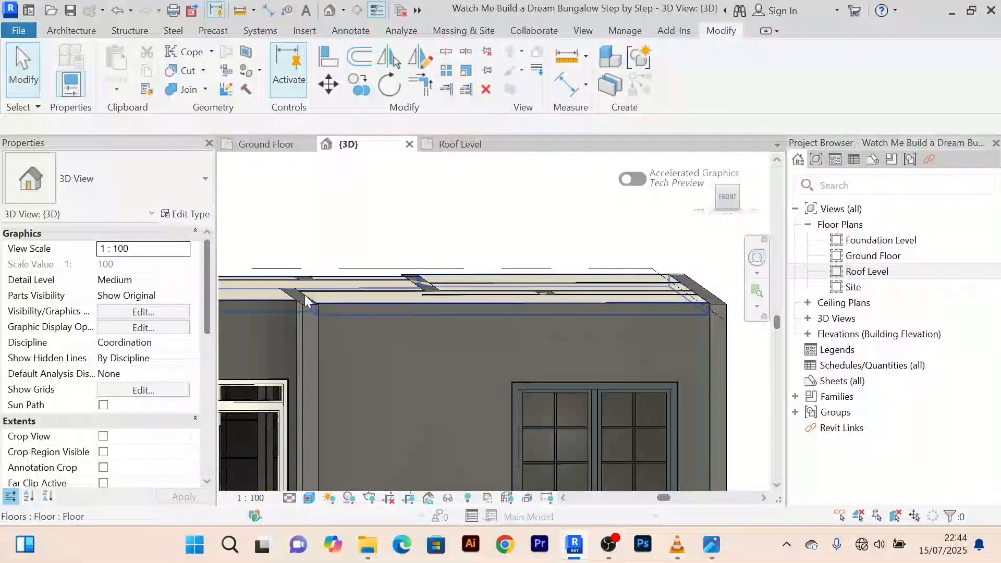
scroll(495, 295, down, 1)
middle_drag(497, 295, 448, 314)
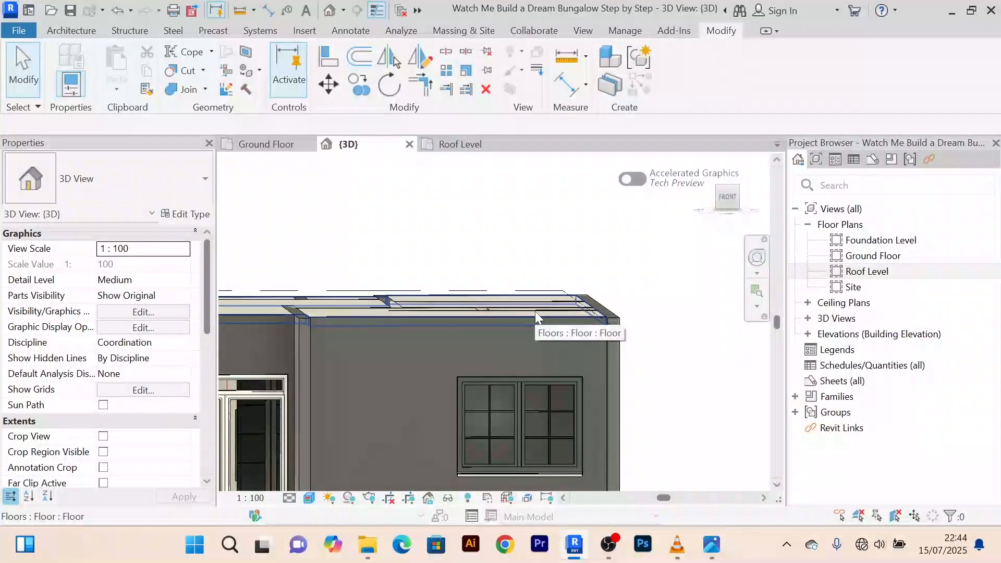
scroll(518, 329, down, 1)
middle_drag(518, 330, 553, 329)
scroll(396, 322, up, 2)
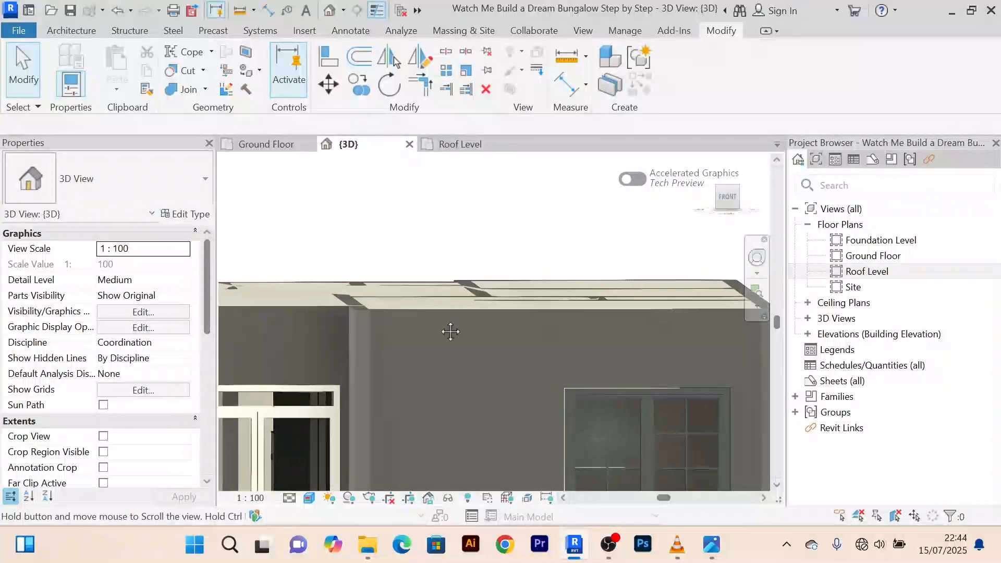
middle_drag(451, 332, 457, 333)
scroll(401, 330, up, 3)
scroll(415, 313, down, 2)
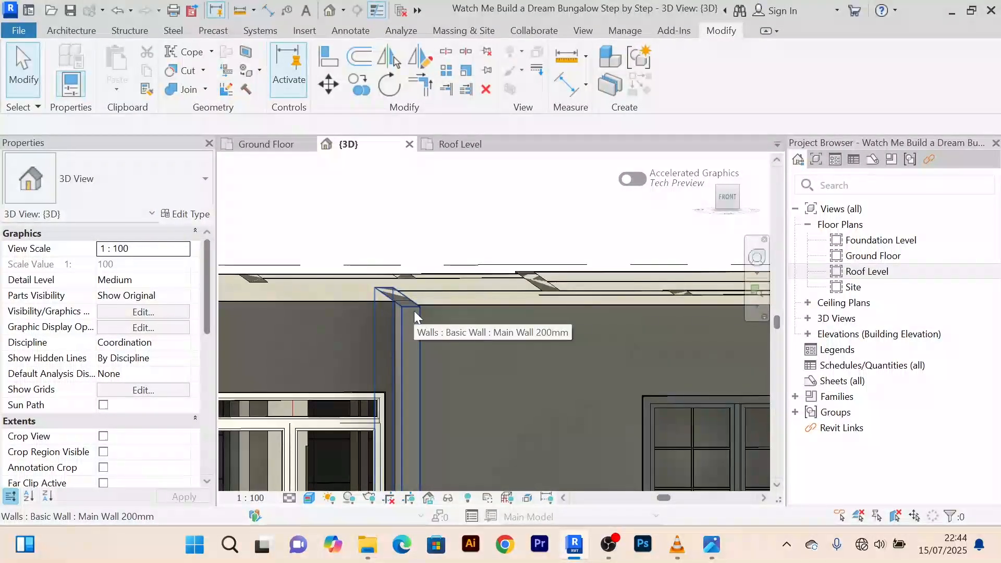
Set the unconnected height of the entrance-side wall beside the front bedroom to 3700 mm
click(414, 311)
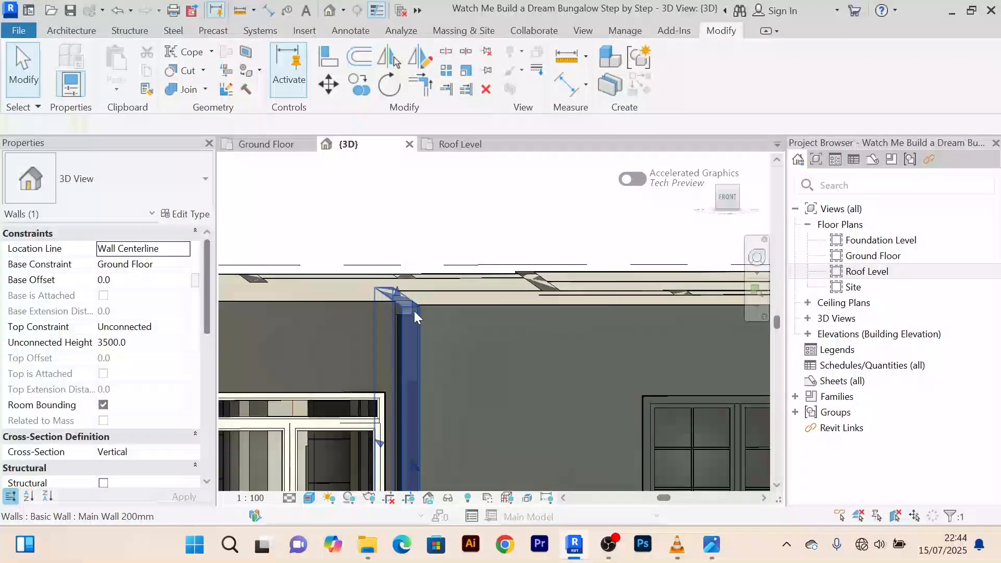
click(125, 342)
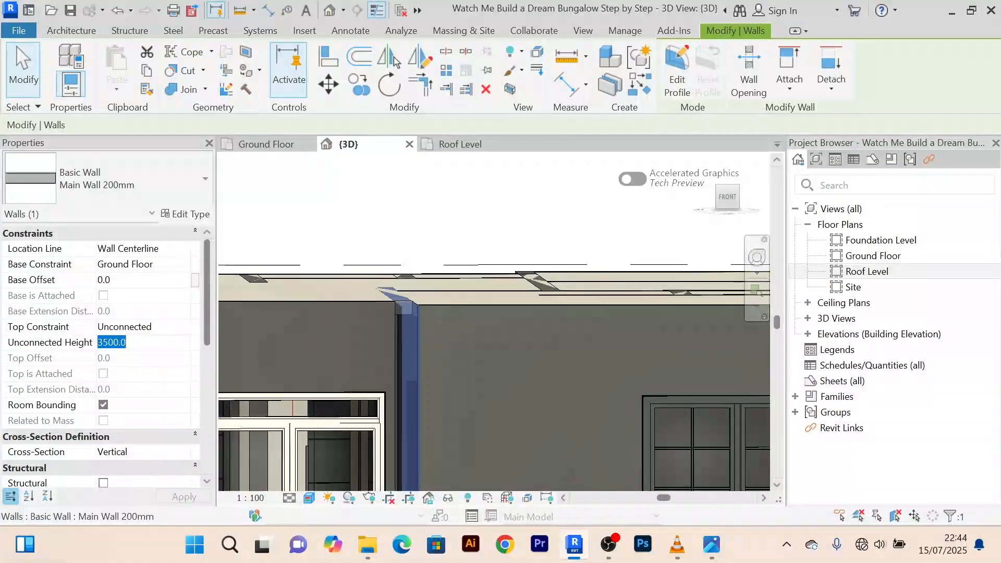
text(37)
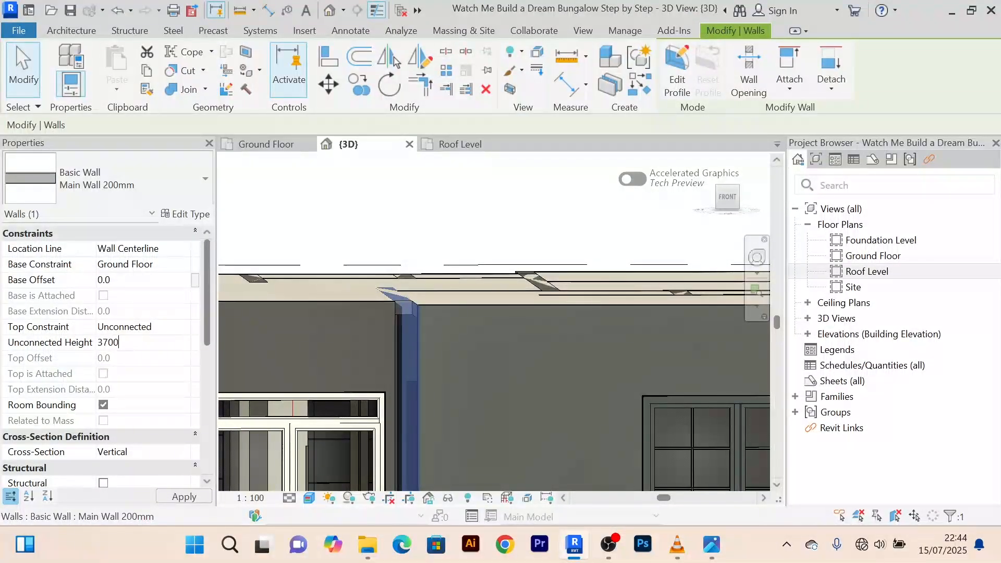
text(00)
key(Return)
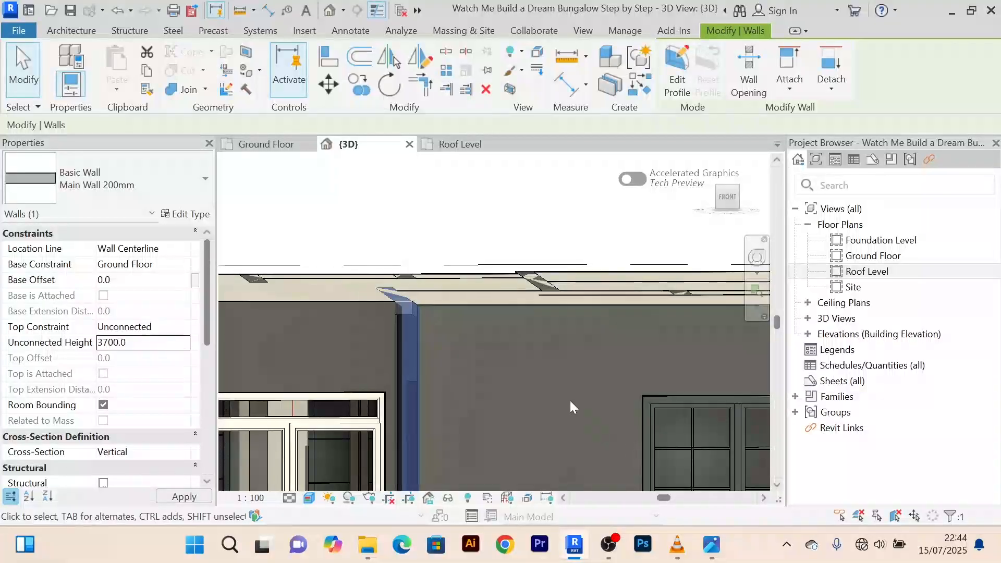
scroll(443, 278, down, 3)
scroll(442, 302, up, 2)
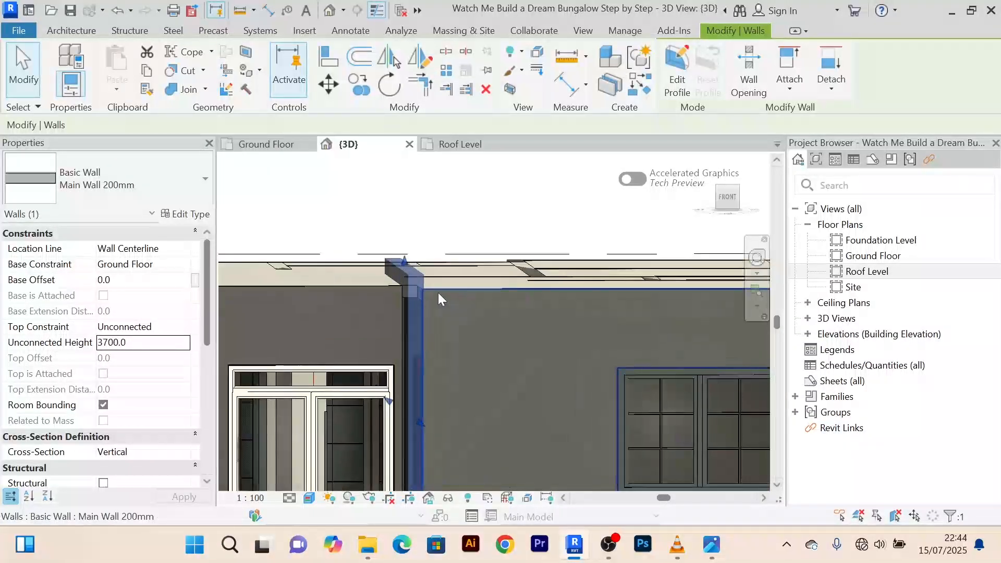
scroll(439, 292, down, 2)
middle_drag(438, 293, 431, 290)
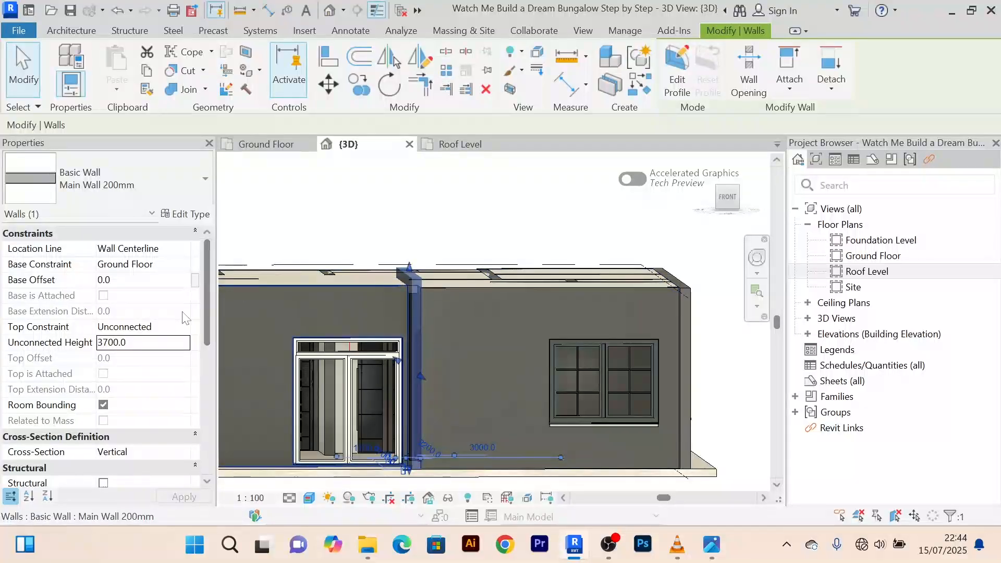
Raise the entrance-side wall above the roof slab by setting its unconnected height to 3900 mm
click(138, 348)
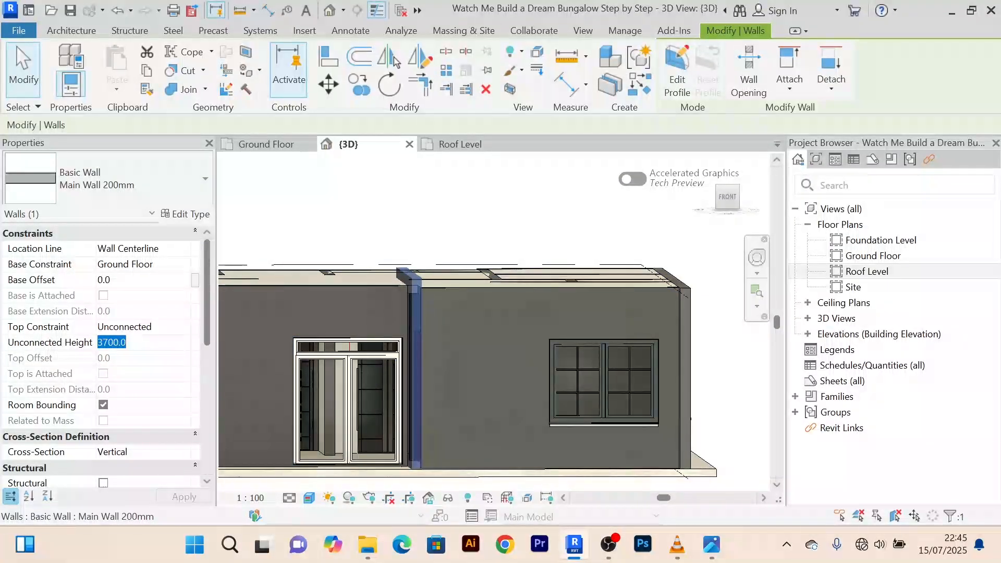
text(30)
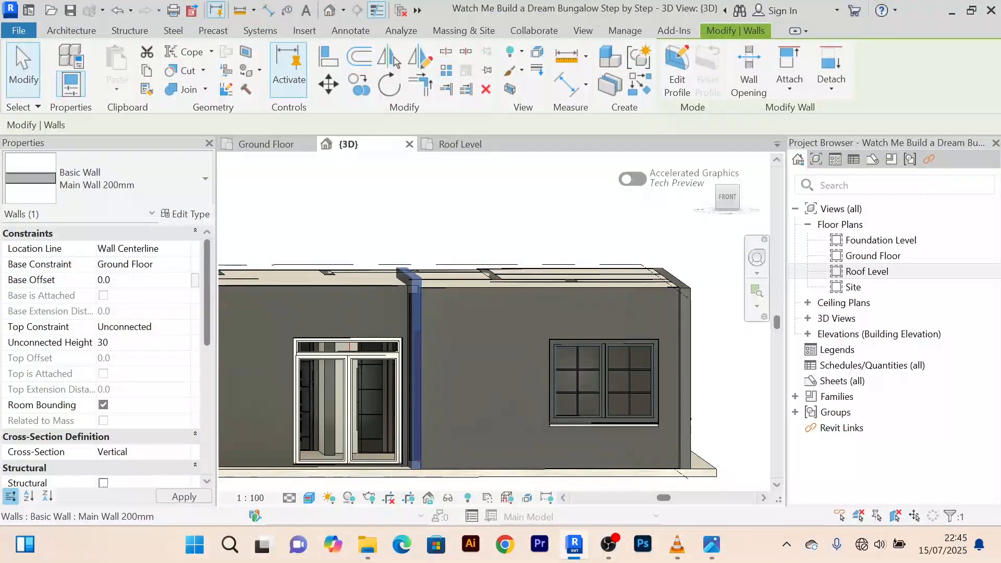
key(BackSpace)
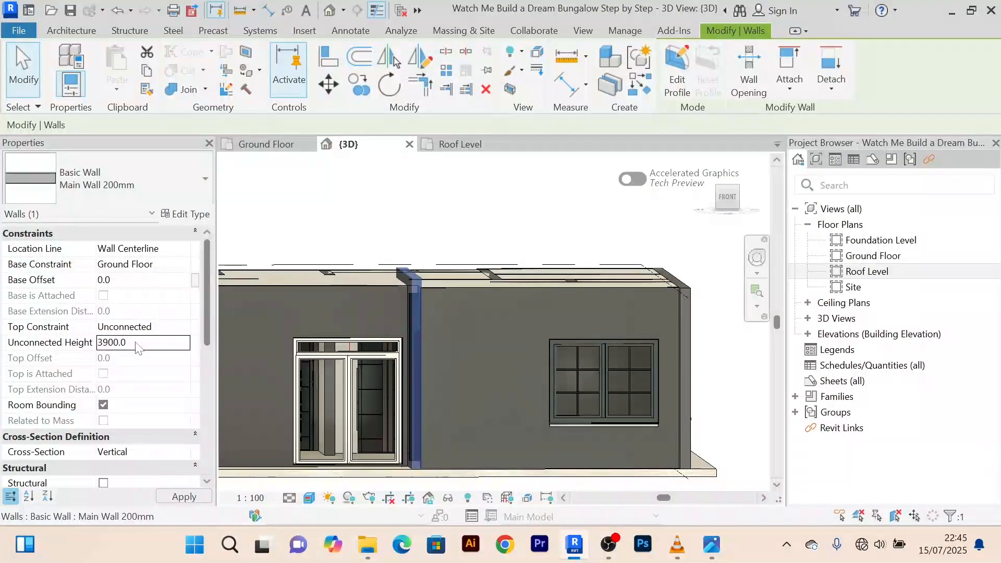
shift+middle_drag(485, 304, 443, 319)
key(Escape)
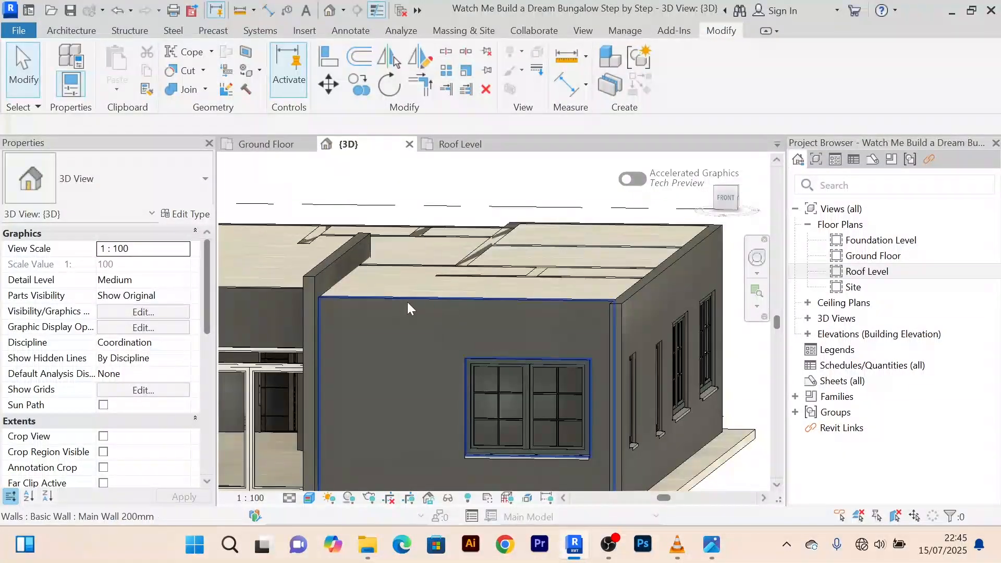
scroll(328, 277, up, 4)
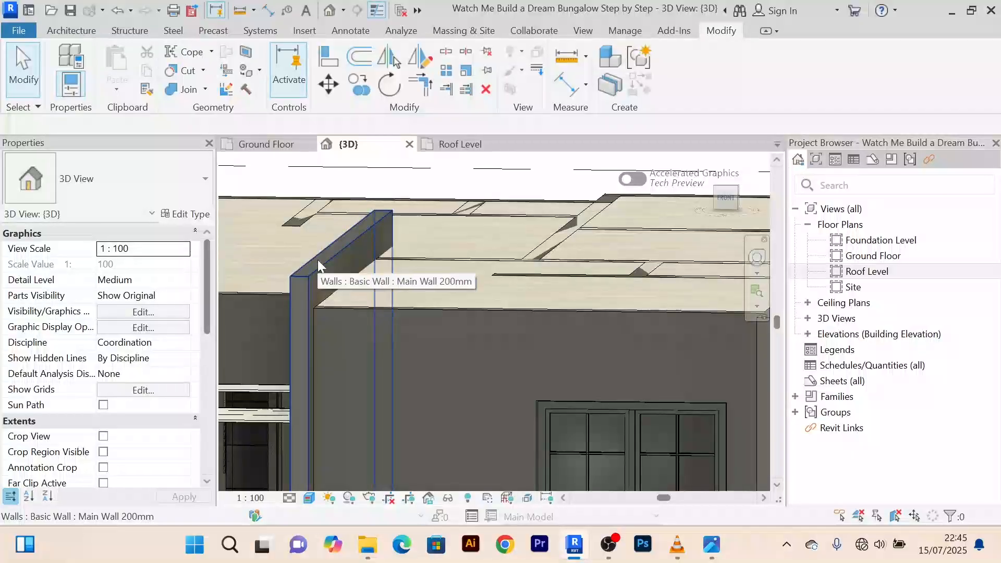
scroll(319, 266, down, 2)
middle_drag(318, 261, 273, 253)
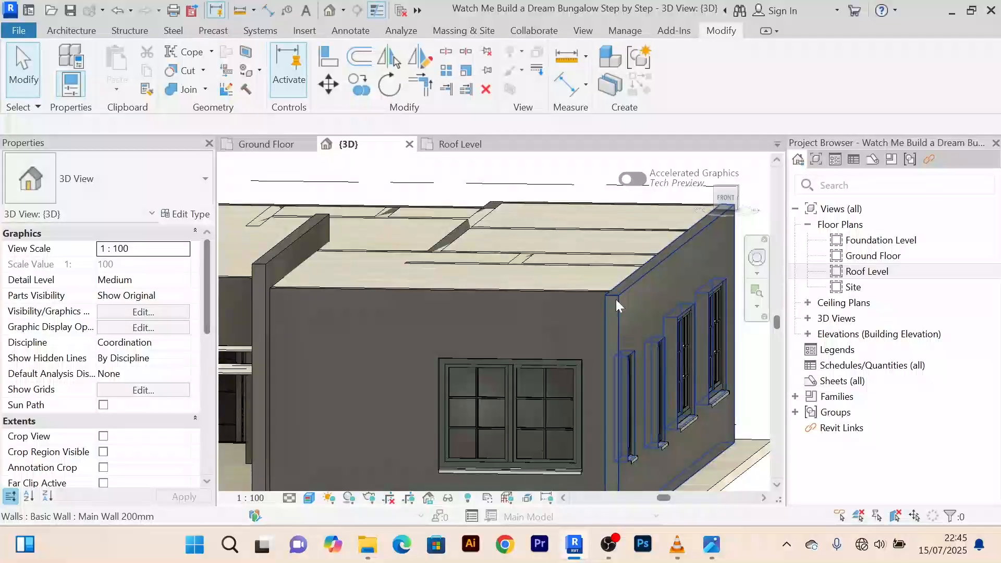
scroll(615, 299, down, 1)
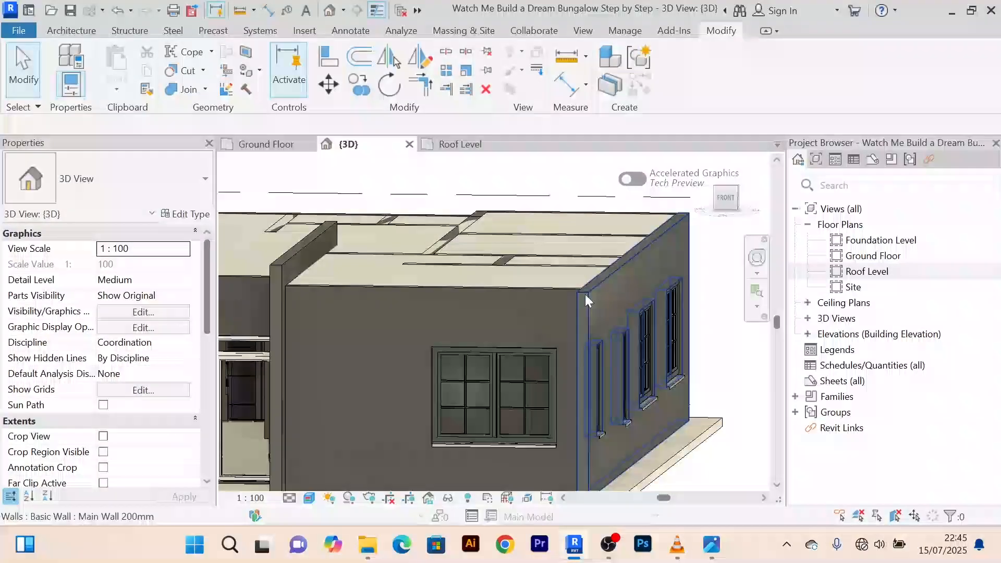
Use Match Type Properties to give the bedroom's outer side wall the same type and height as the raised entrance-side wall
click(146, 93)
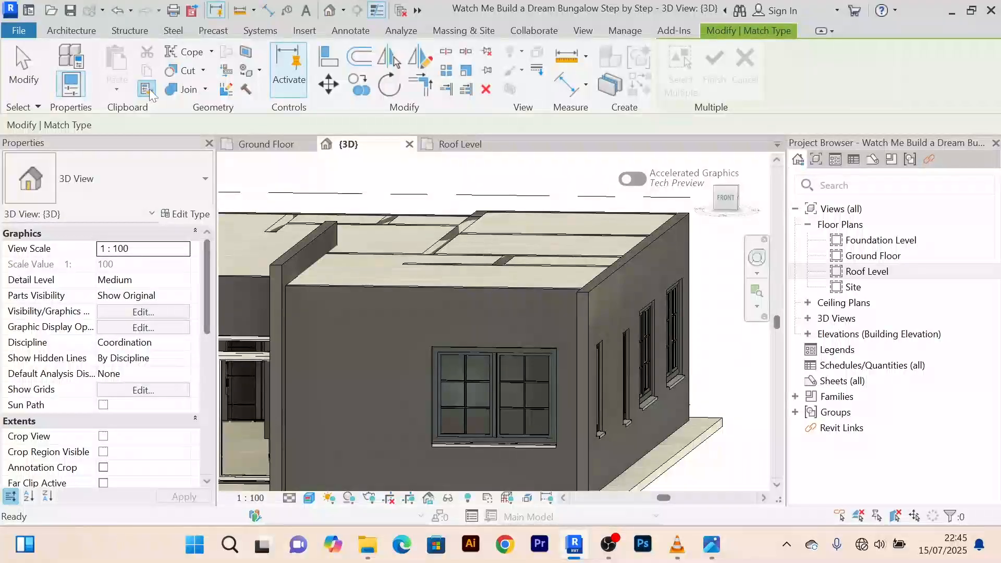
scroll(278, 260, up, 3)
click(280, 261)
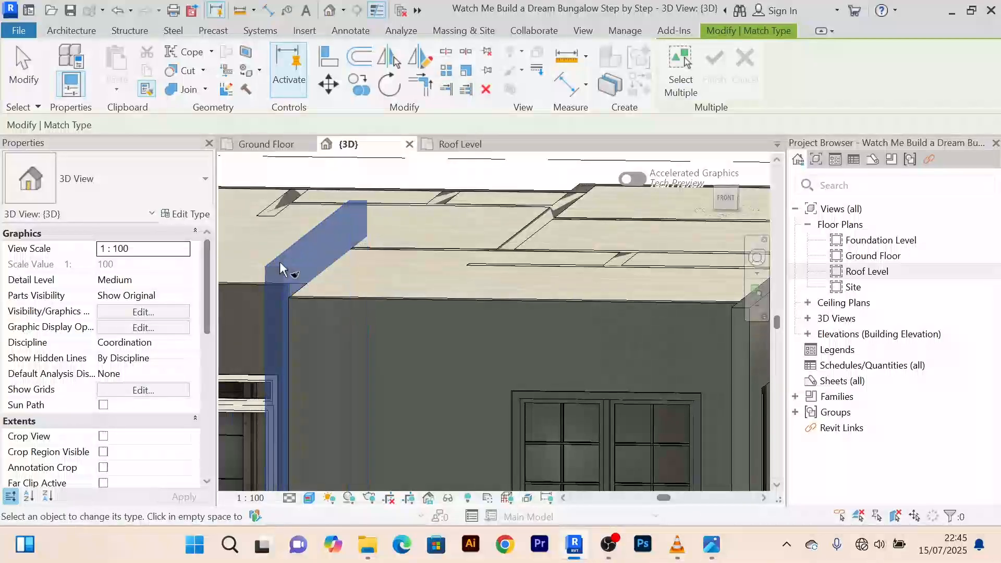
scroll(280, 264, down, 3)
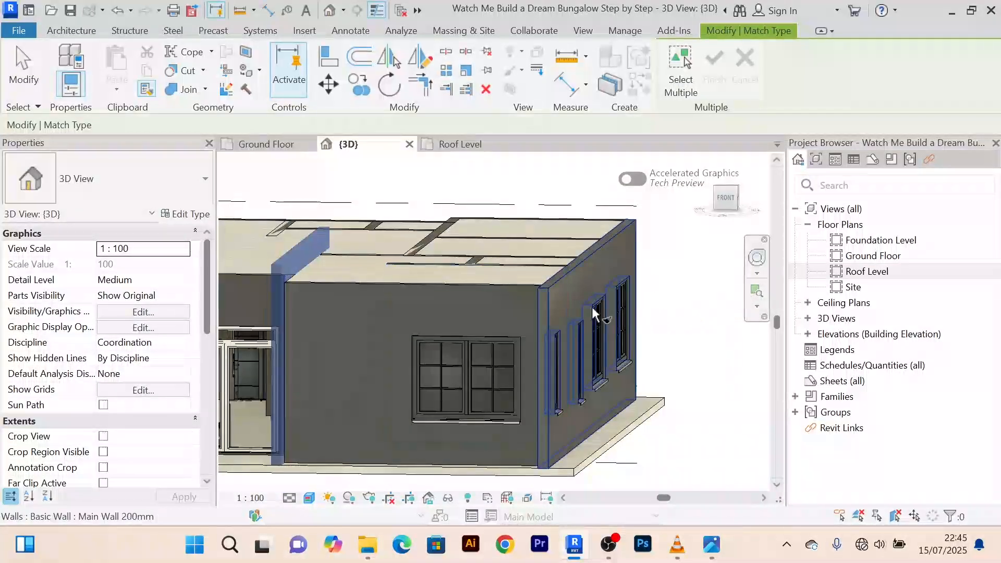
scroll(540, 287, up, 3)
scroll(539, 286, down, 4)
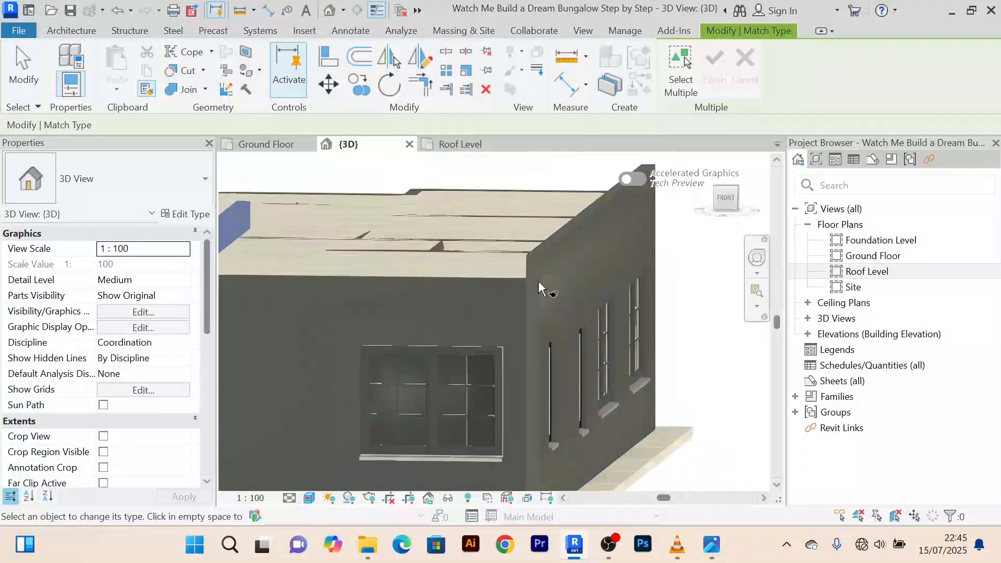
shift+middle_drag(538, 284, 574, 296)
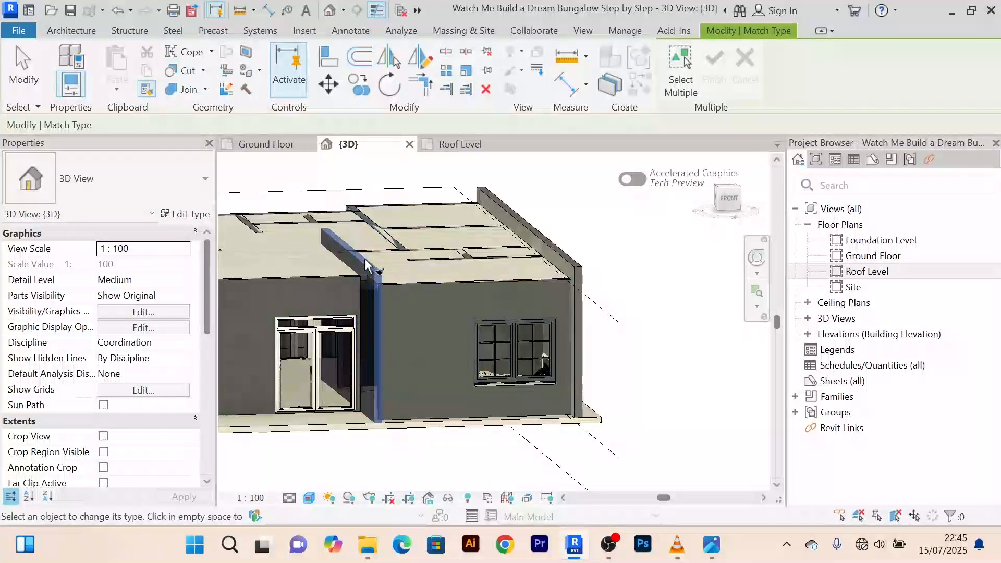
scroll(386, 292, up, 4)
scroll(389, 295, down, 5)
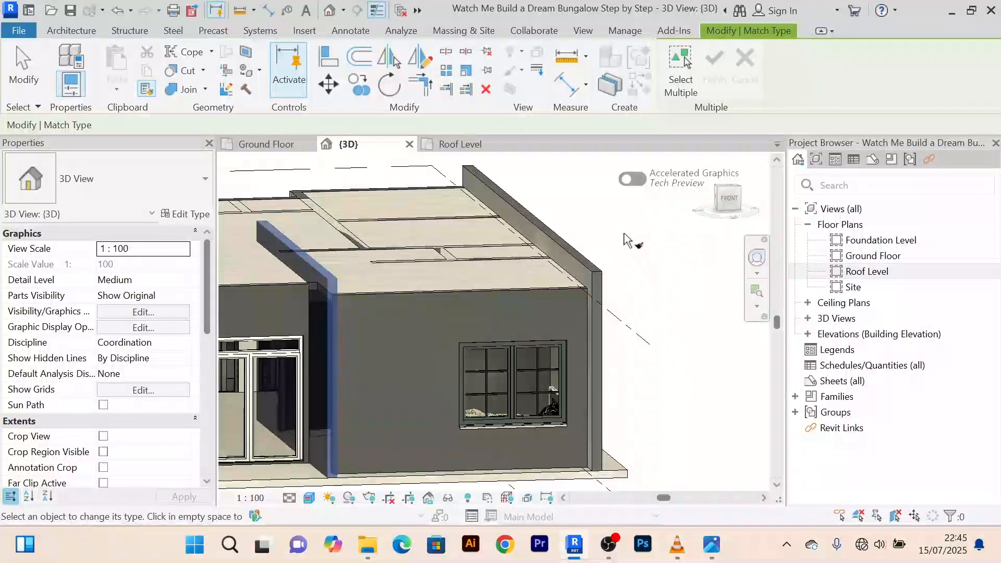
right_click(624, 234)
click(659, 199)
right_click(644, 242)
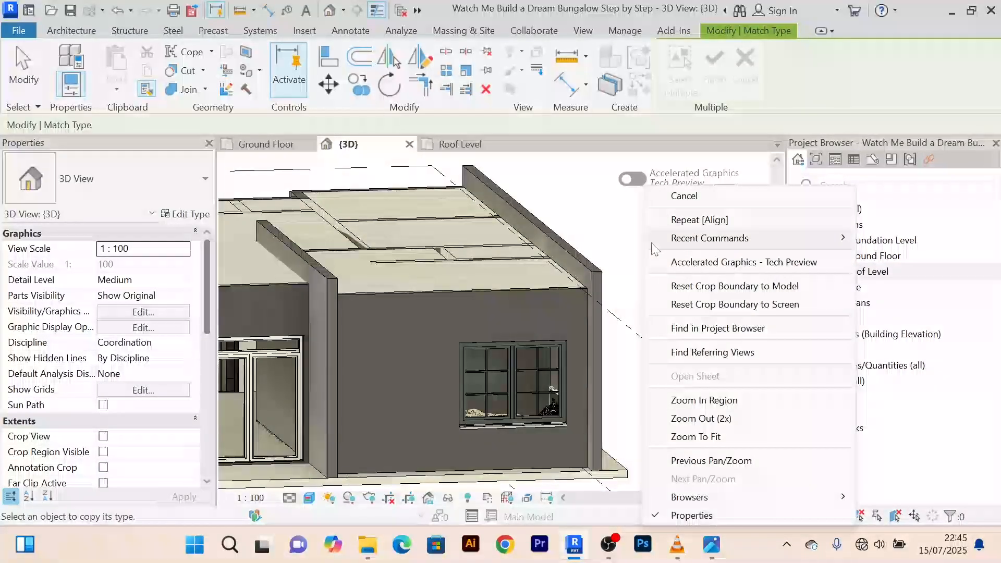
click(660, 200)
Inspect both raised side walls around the front bedroom in the 3D view
scroll(654, 278, down, 2)
middle_drag(654, 279, 609, 306)
scroll(556, 314, up, 2)
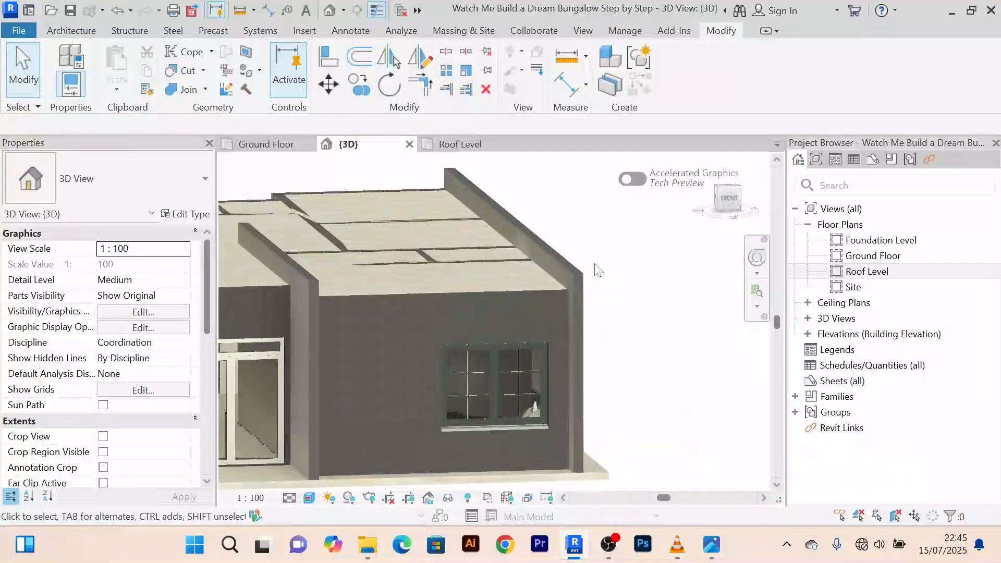
scroll(597, 270, down, 2)
middle_drag(598, 270, 543, 306)
scroll(524, 254, down, 1)
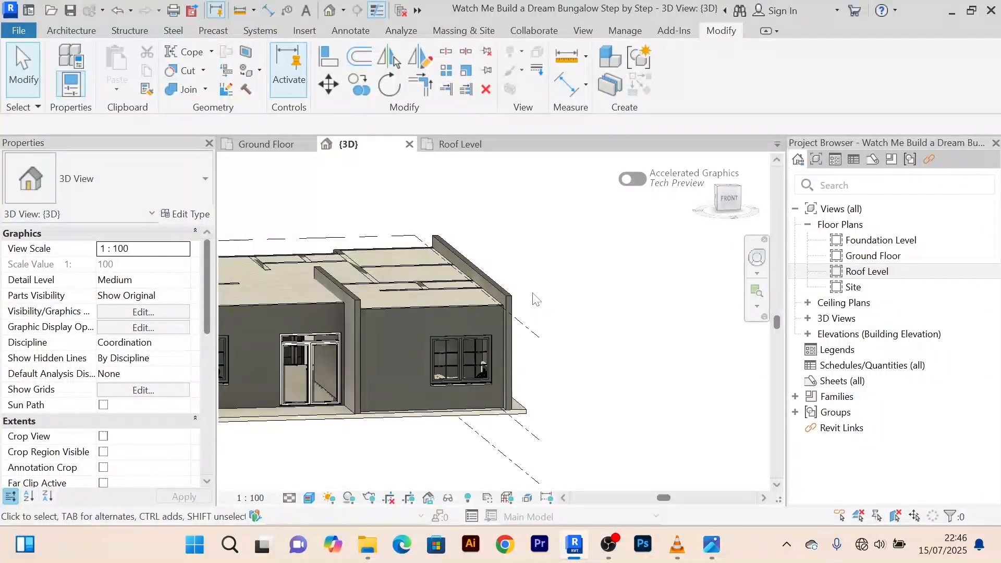
Split the outer side wall in the Ground Floor plan, level with the rear face of the front bedroom's bathroom wall
click(265, 148)
scroll(569, 339, down, 3)
middle_drag(573, 365, 516, 428)
middle_drag(553, 308, 556, 411)
scroll(560, 410, down, 2)
middle_drag(587, 374, 594, 349)
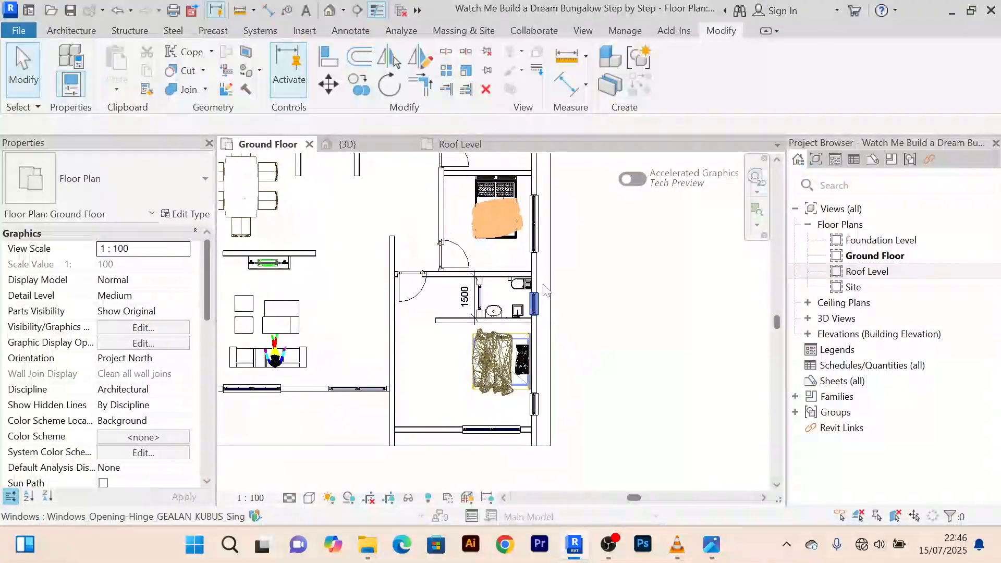
scroll(594, 245, up, 2)
scroll(530, 280, down, 2)
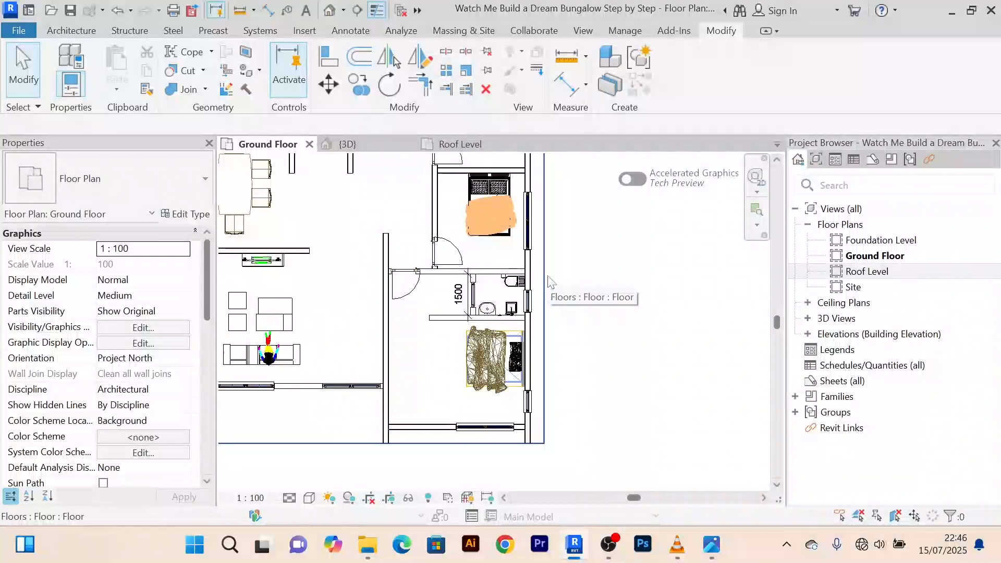
scroll(550, 281, up, 1)
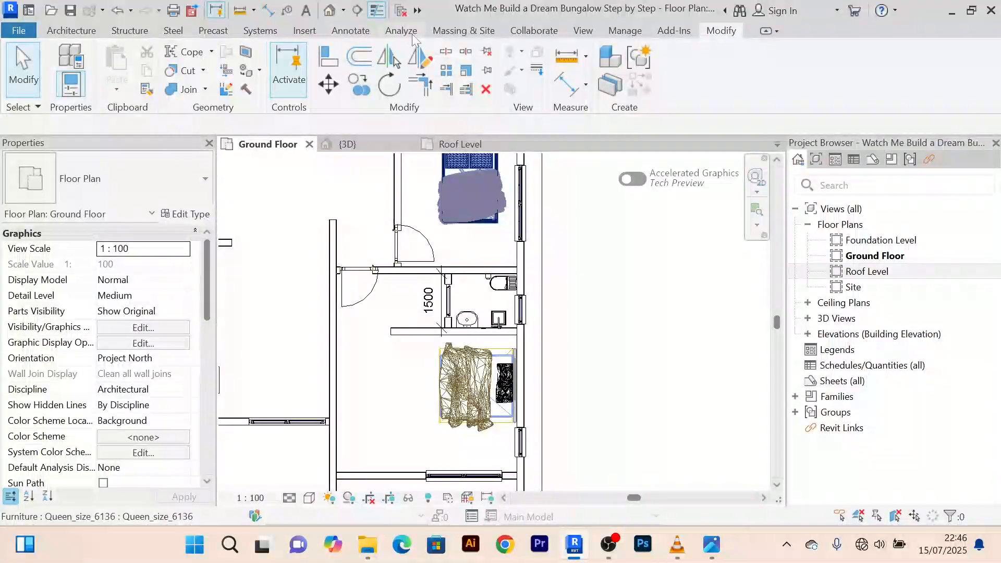
click(446, 51)
scroll(527, 258, up, 3)
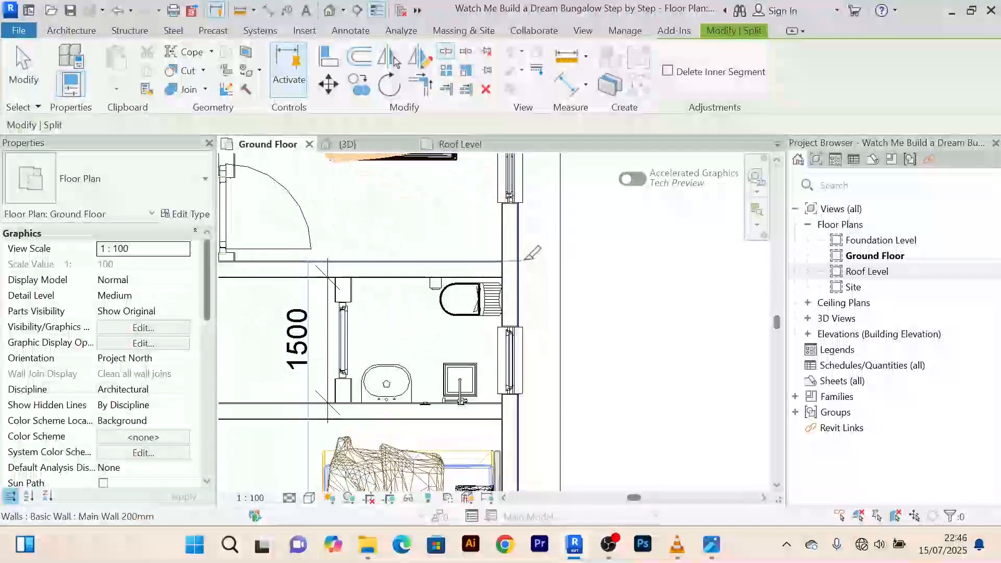
scroll(522, 257, up, 2)
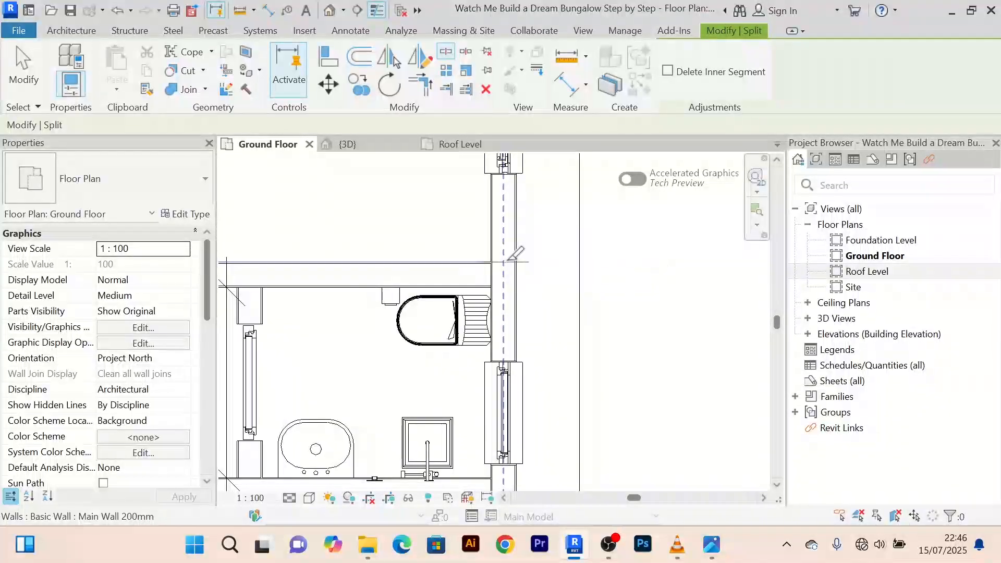
click(505, 261)
right_click(637, 224)
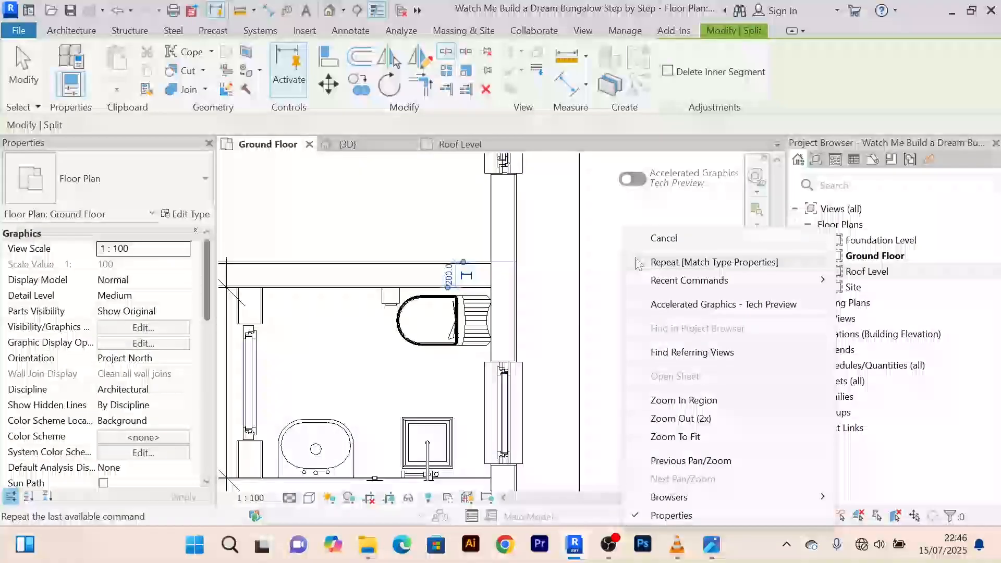
click(652, 235)
Set the unconnected height of the split side wall's rear section to 3500 mm in the 3D view
click(352, 146)
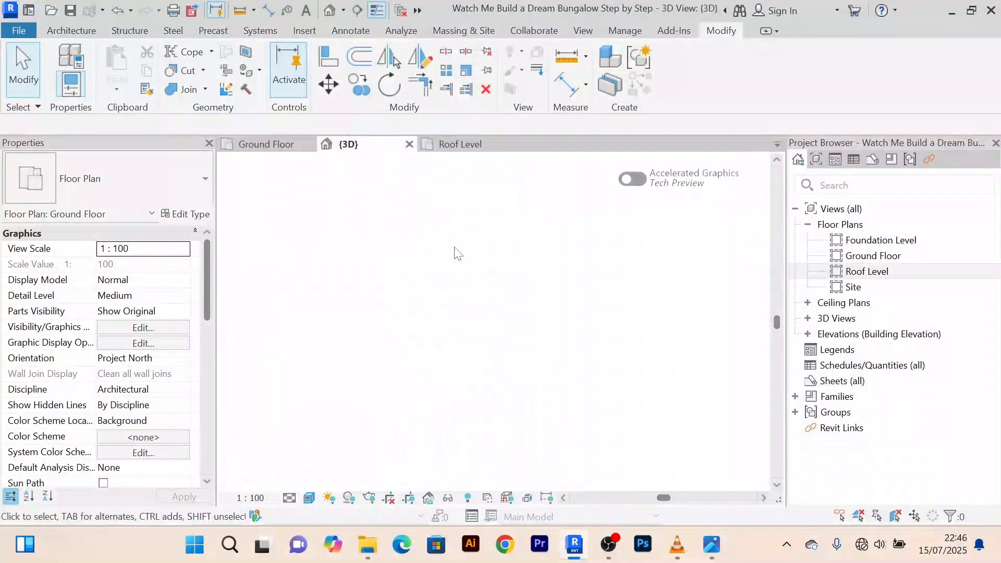
shift+middle_drag(501, 359, 469, 354)
scroll(470, 352, up, 5)
scroll(568, 366, up, 1)
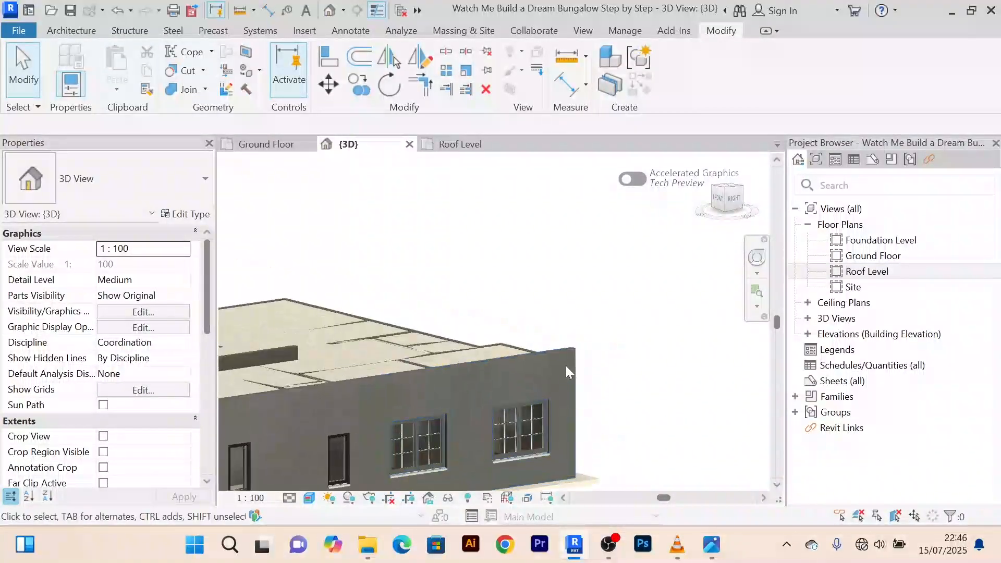
click(549, 352)
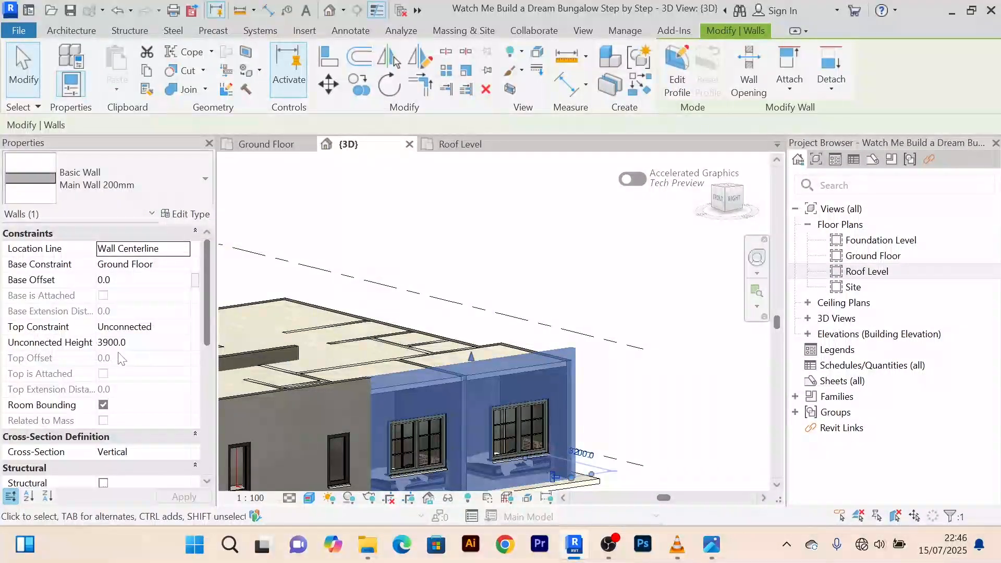
click(143, 342)
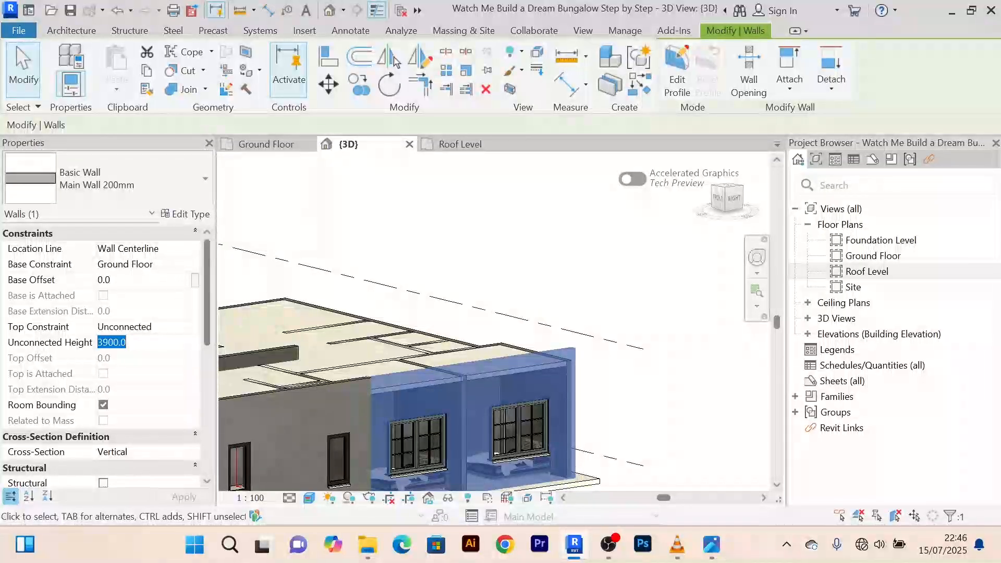
text(3)
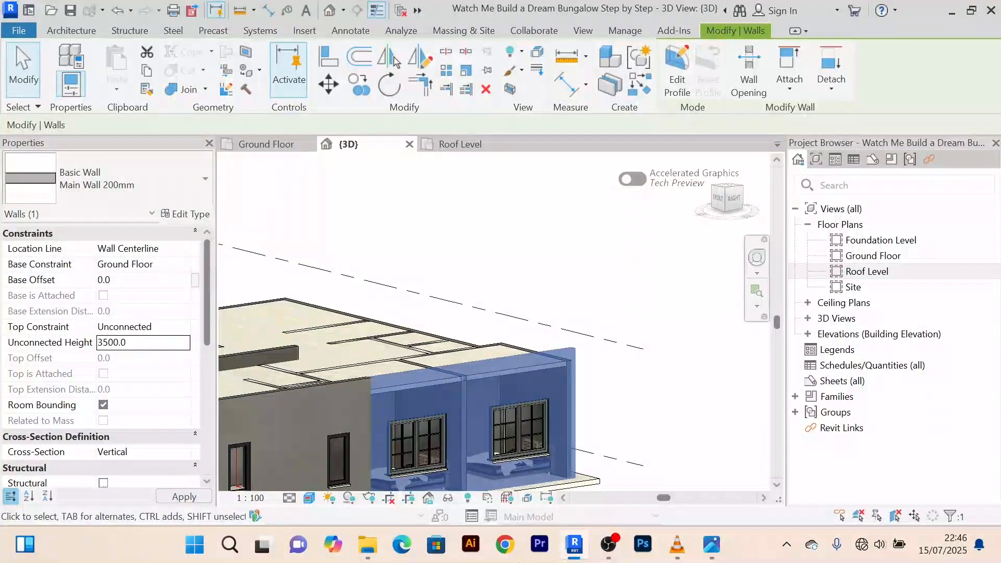
click(580, 299)
Examine the lowered rear side wall and the raised walls around the front bedroom's roof in 3D
shift+middle_drag(580, 303, 611, 395)
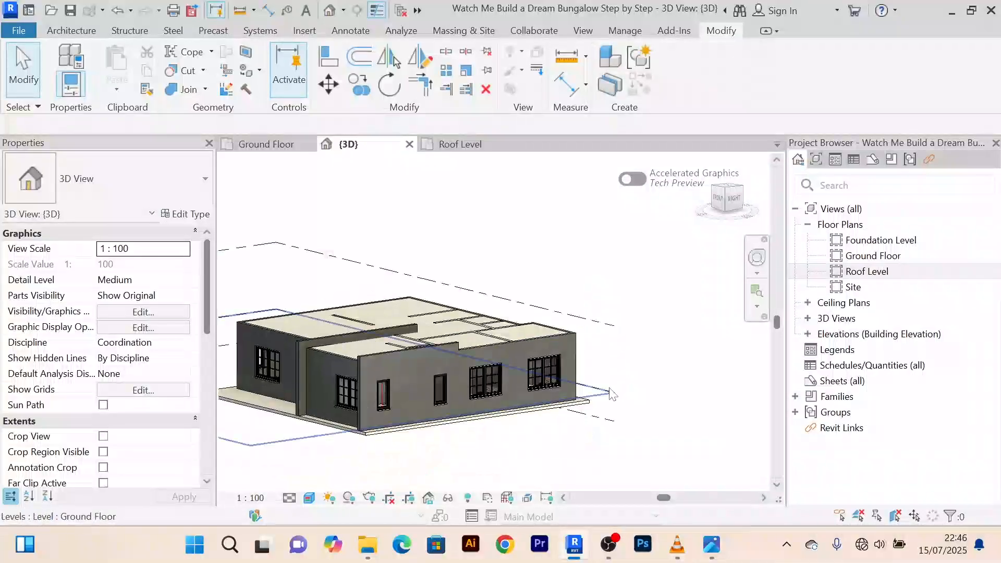
shift+middle_drag(580, 458, 586, 434)
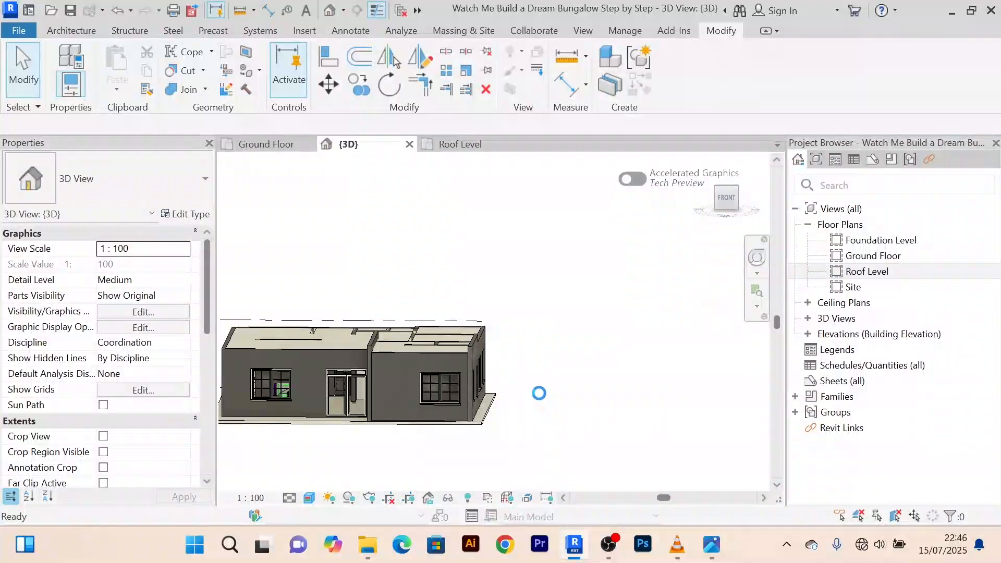
scroll(543, 400, up, 2)
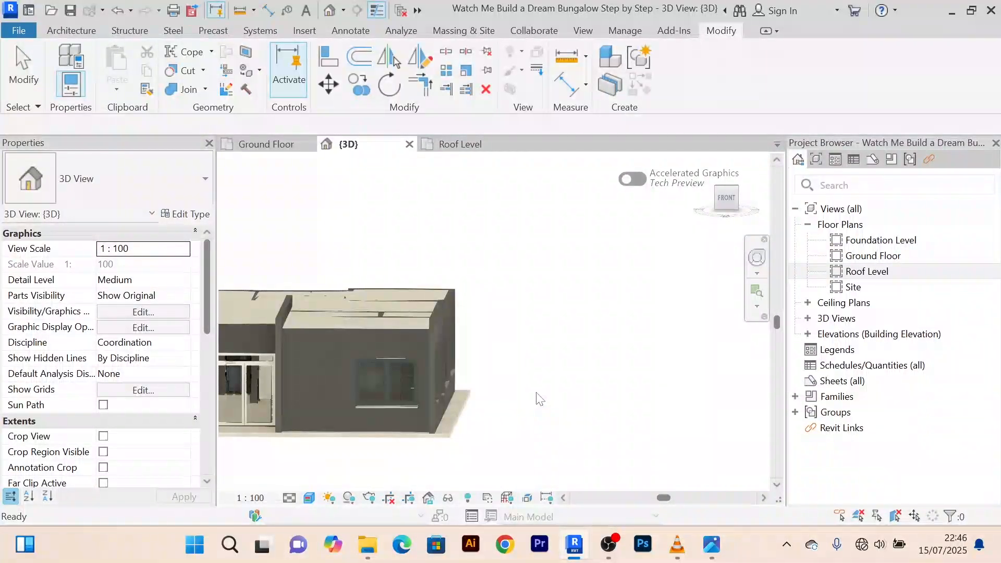
middle_drag(540, 399, 599, 393)
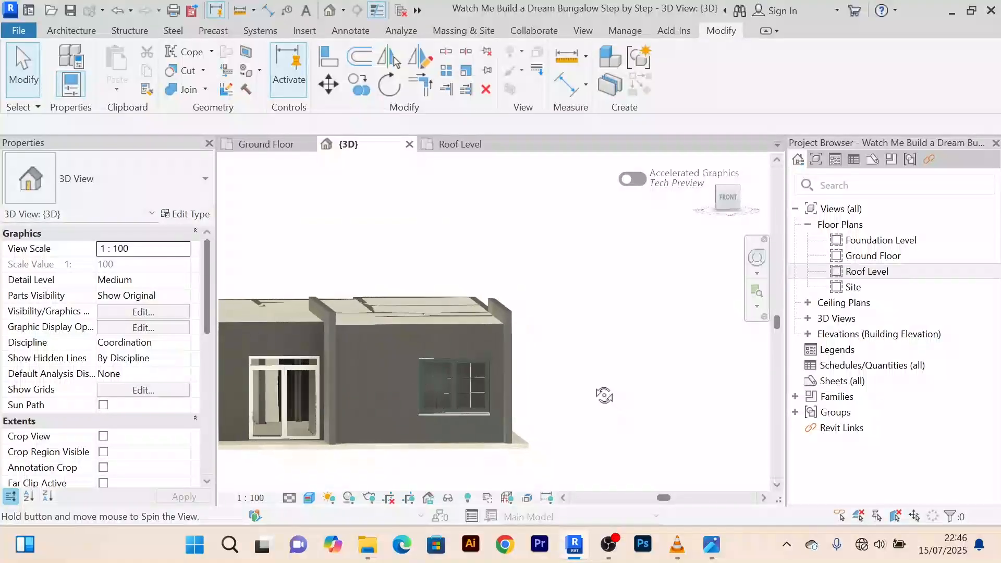
scroll(393, 277, up, 3)
middle_drag(403, 311, 429, 330)
scroll(351, 324, up, 2)
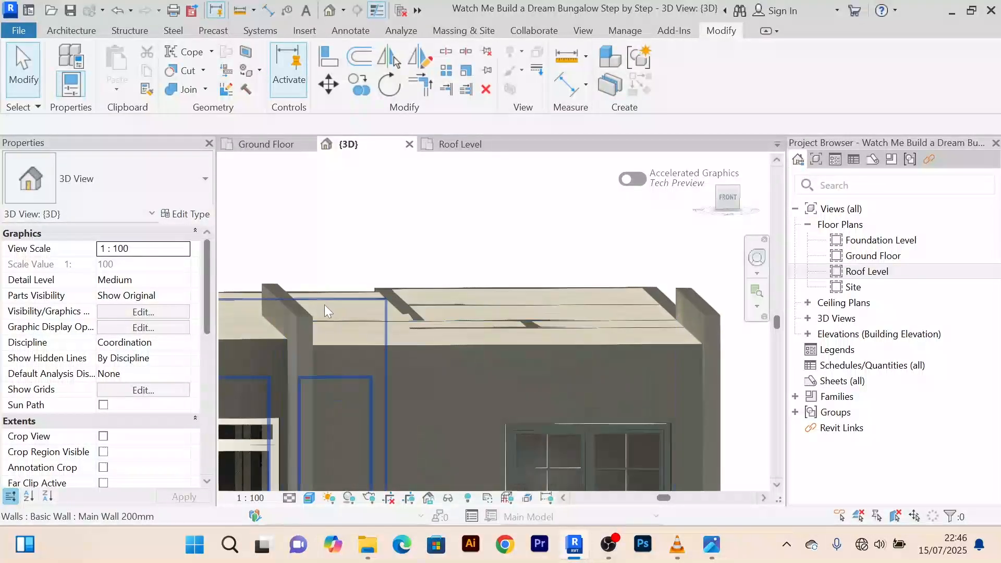
mouse_move(496, 328)
shift+middle_down()
mouse_move(483, 337)
mouse_move(496, 341)
mouse_move(485, 333)
shift+middle_up()
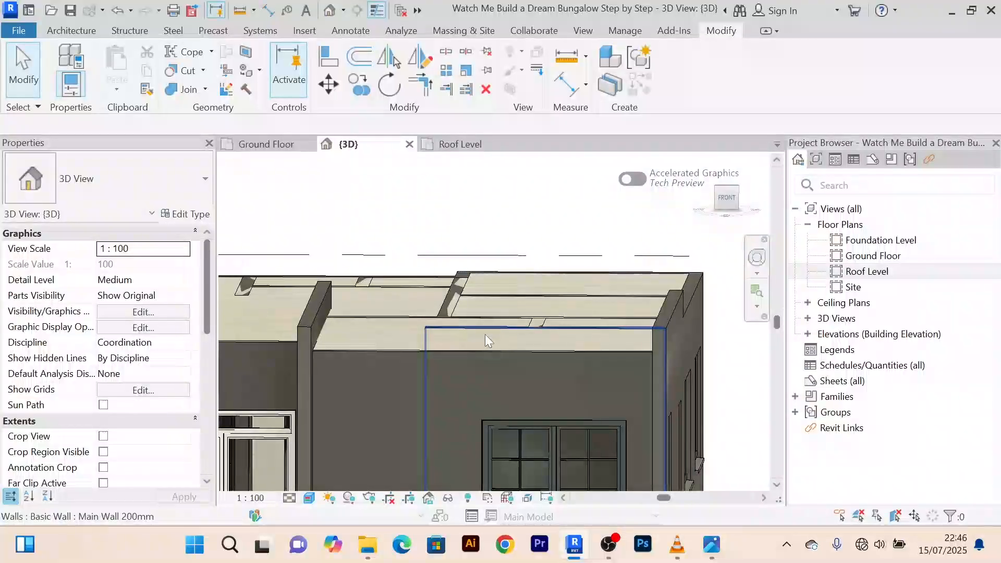
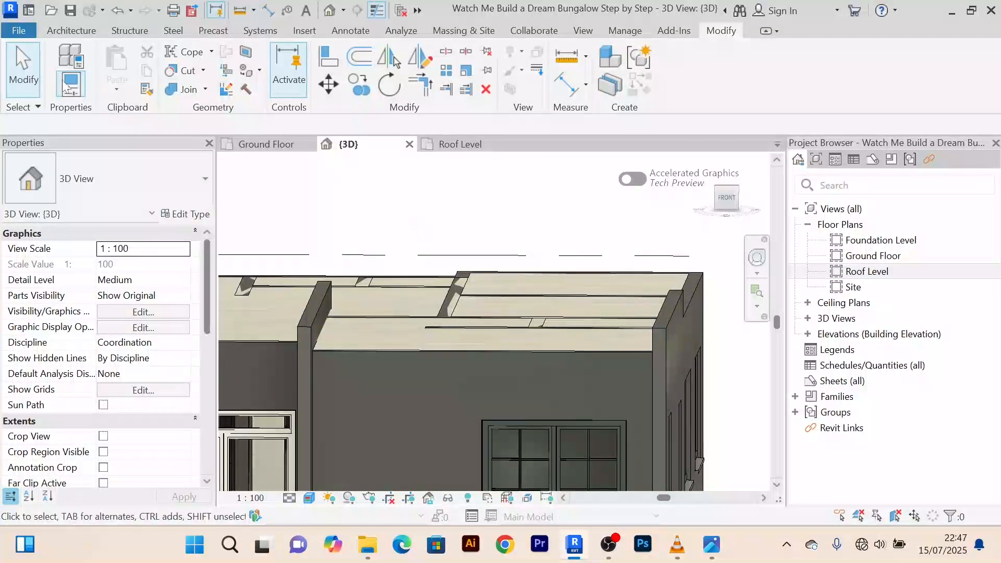
Start a new floor sketch using the type Floor and switch to the Roof Level plan at the front bedroom
click(66, 31)
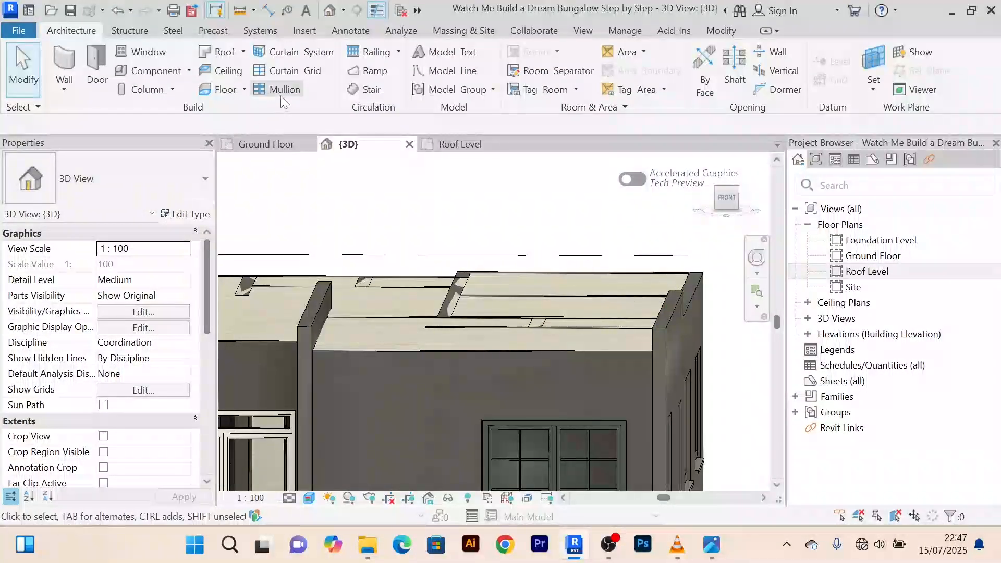
click(245, 89)
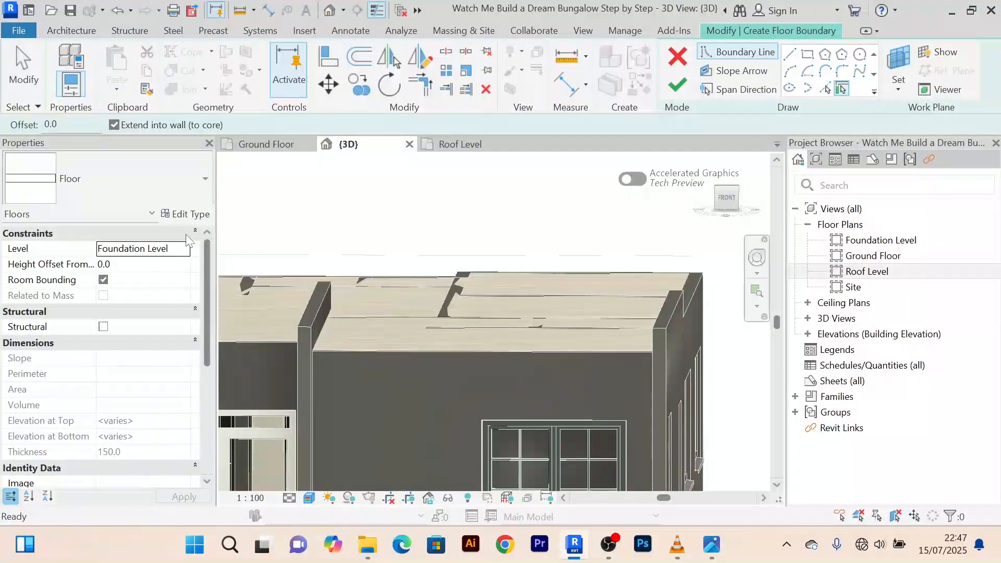
click(205, 179)
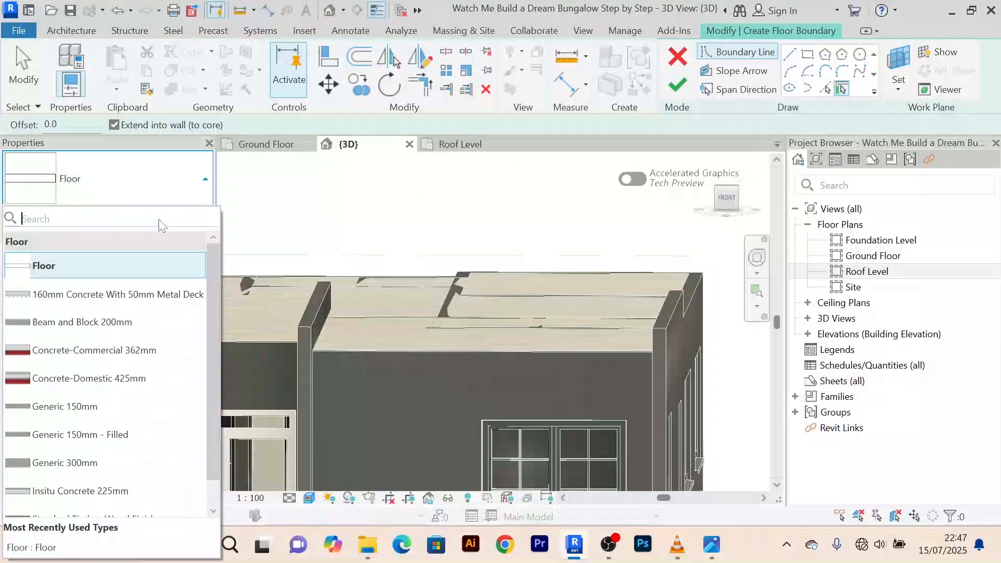
click(104, 268)
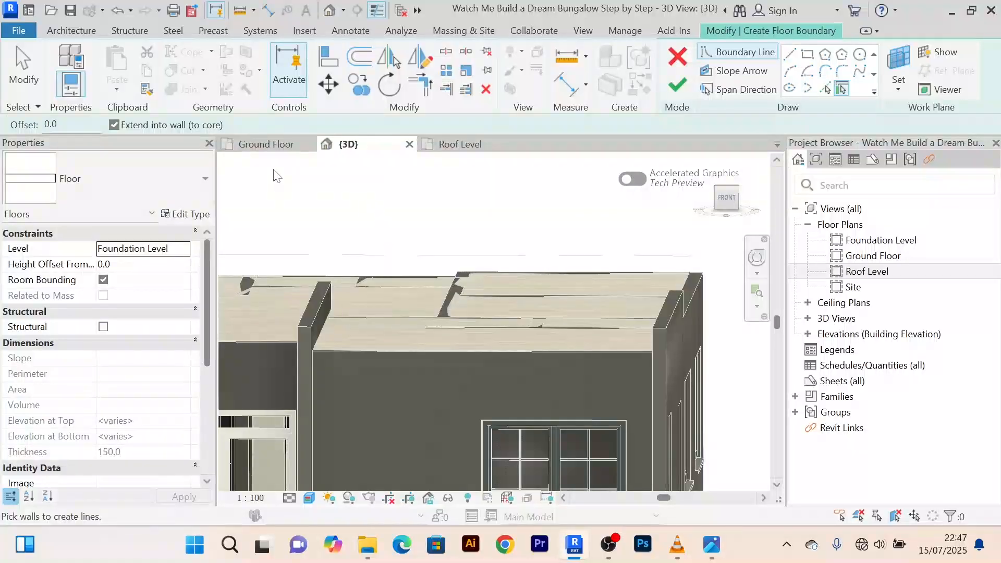
click(458, 145)
scroll(488, 375, up, 4)
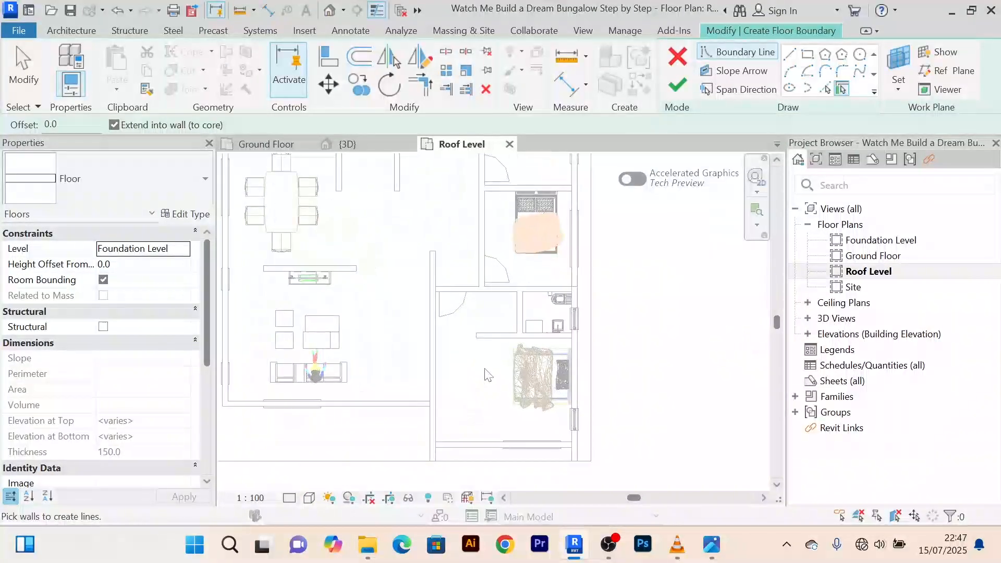
middle_drag(469, 360, 443, 350)
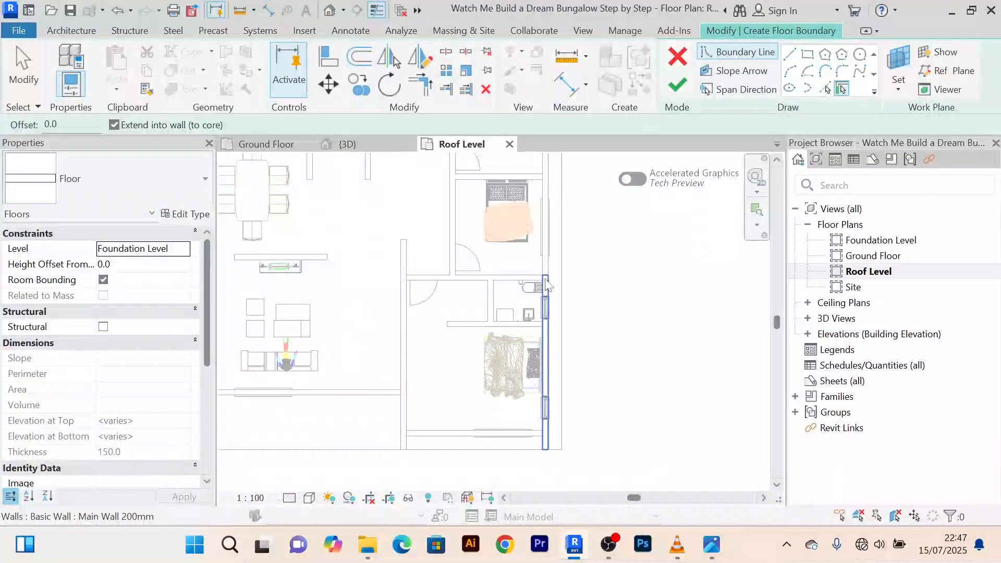
scroll(400, 285, up, 1)
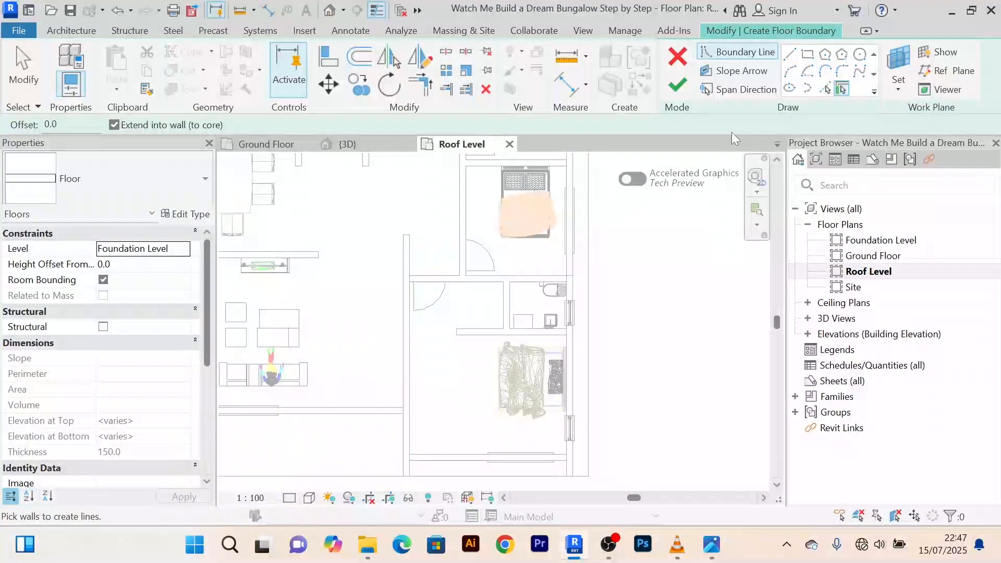
Pick floor boundary lines along the entrance-side wall, the bathroom's rear wall, the outer side wall and the slab's front edge
click(823, 88)
middle_drag(439, 351, 431, 283)
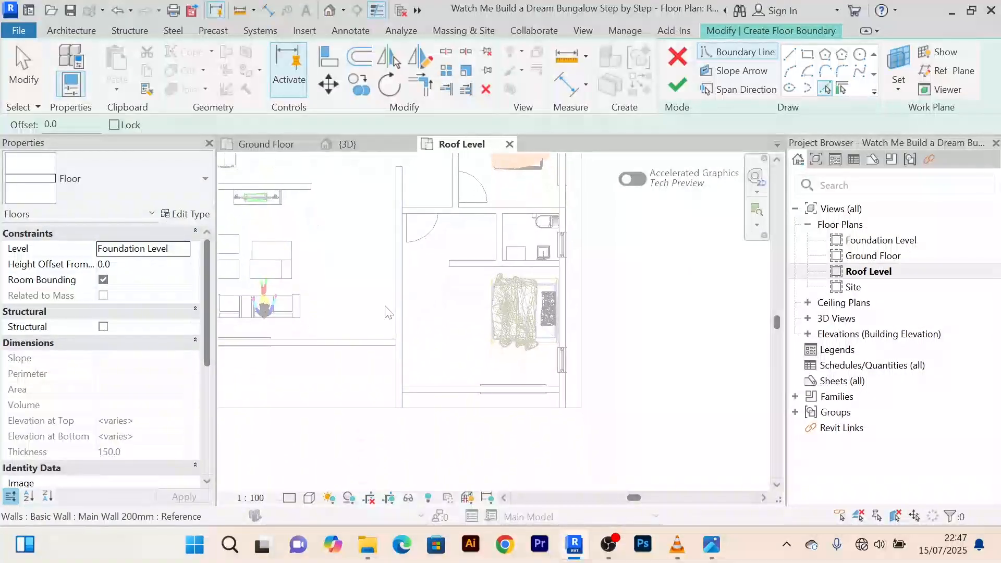
click(397, 286)
scroll(474, 231, up, 2)
middle_drag(471, 240, 464, 294)
click(432, 256)
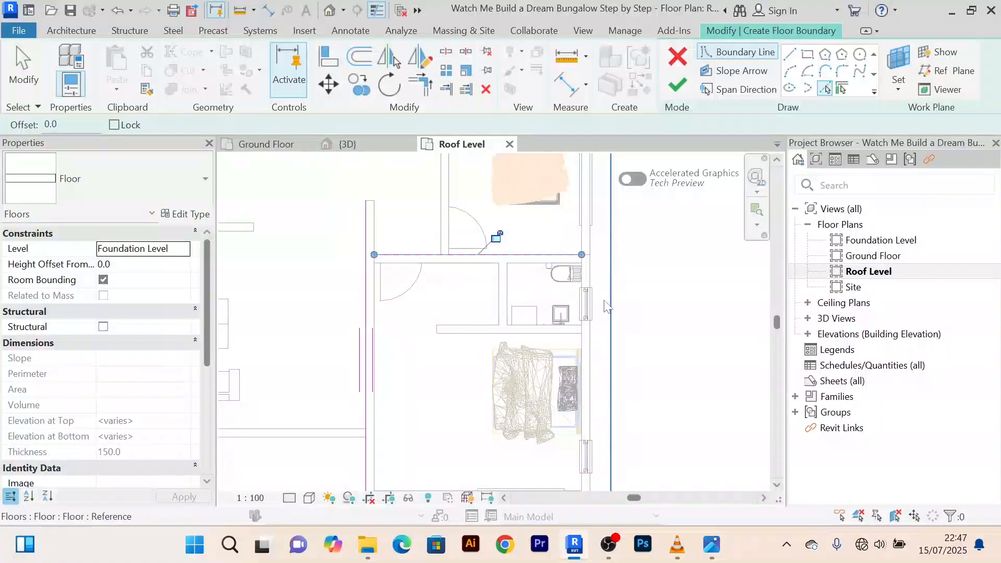
click(631, 338)
middle_drag(631, 338, 653, 232)
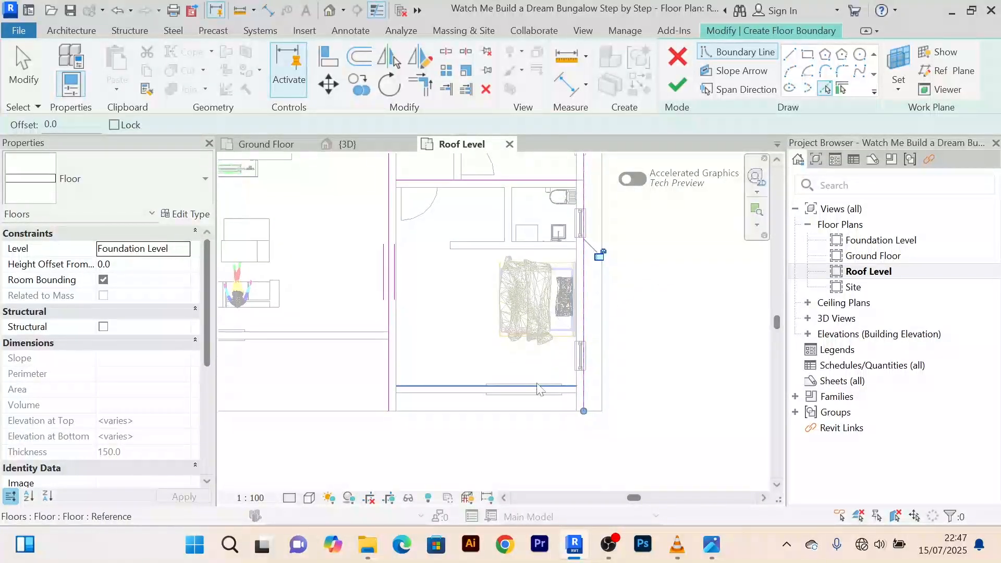
scroll(397, 417, up, 3)
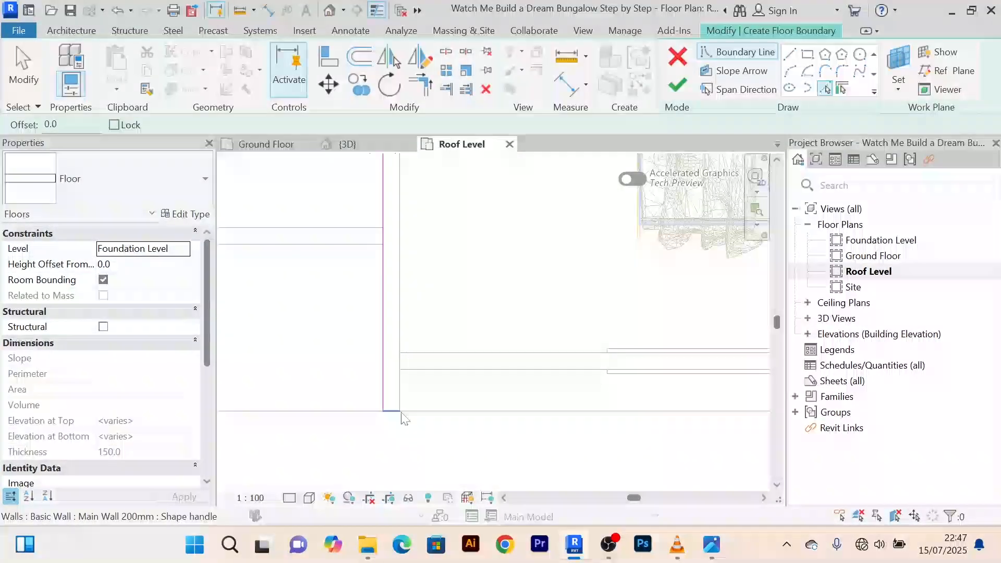
click(441, 417)
scroll(470, 383, down, 4)
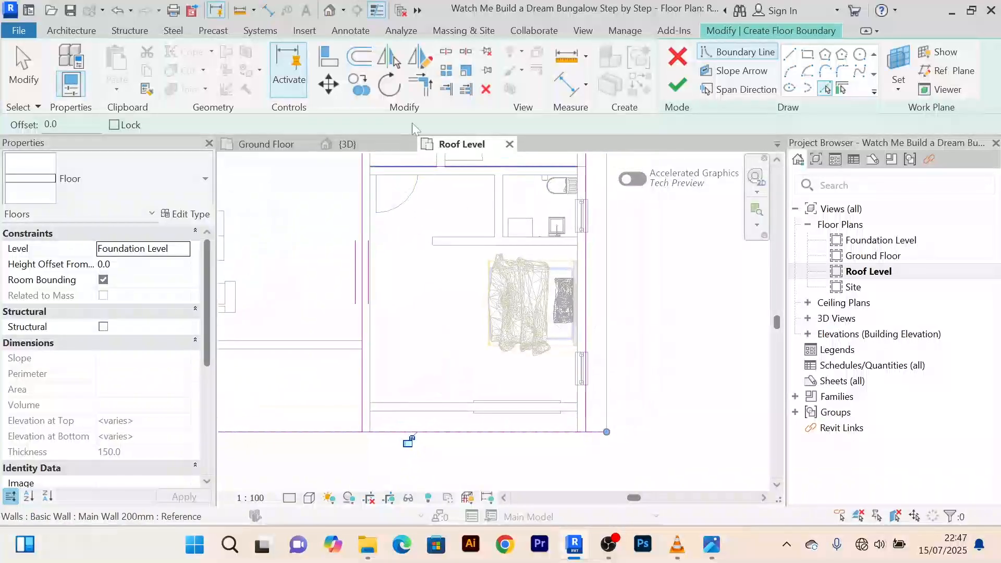
Trim the slab-edge boundary line into corners with the entrance-side and outer side boundary lines
click(420, 84)
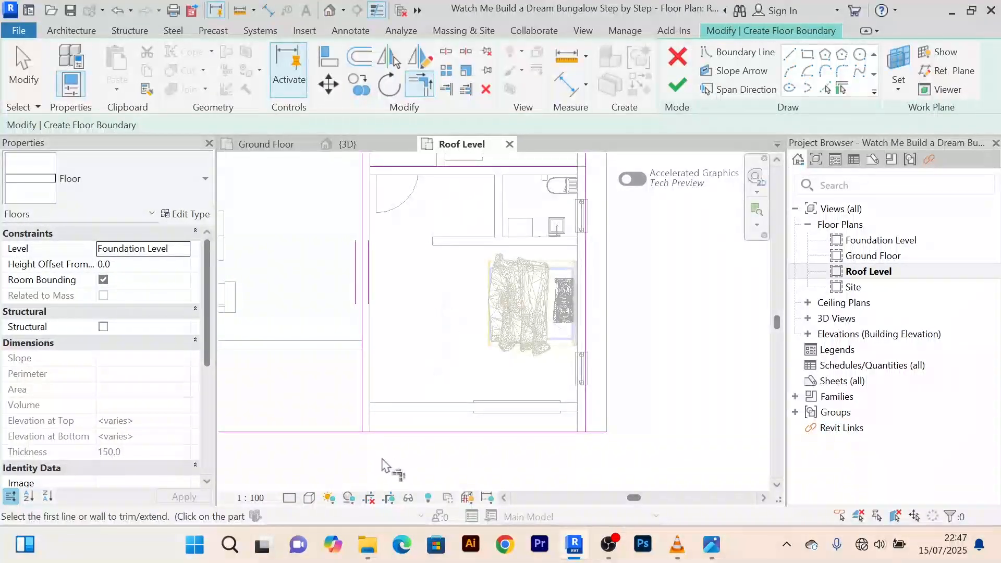
click(361, 402)
click(414, 435)
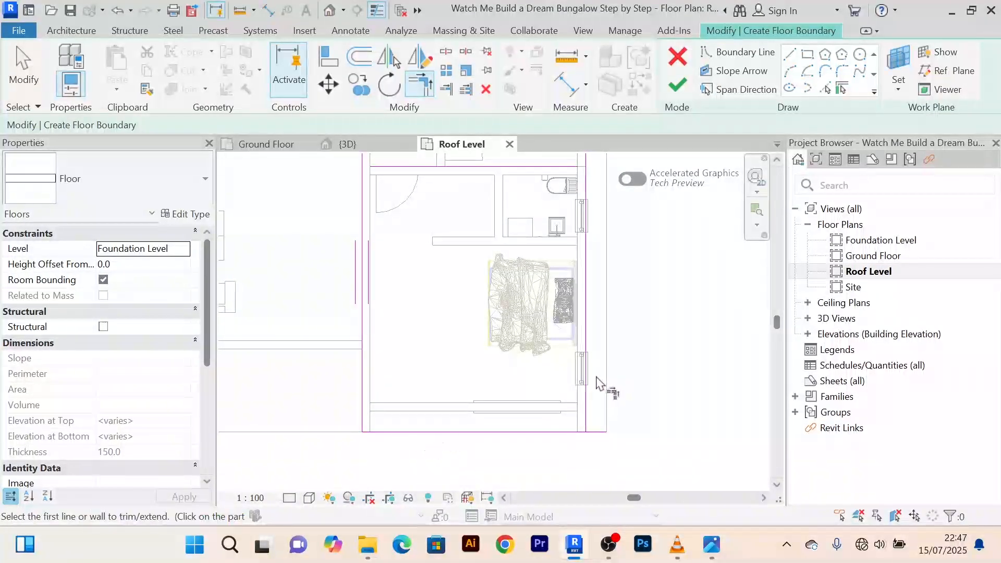
click(589, 345)
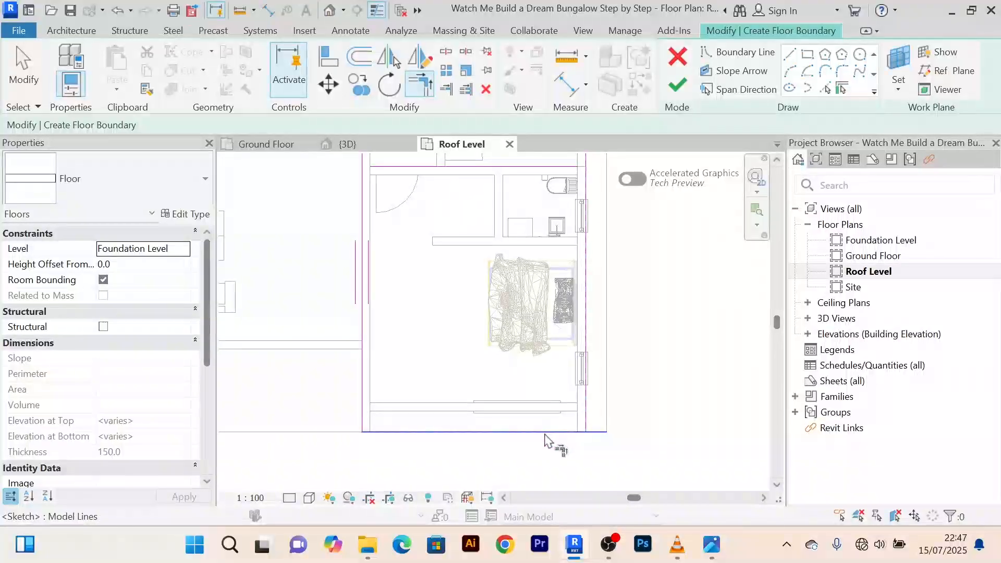
click(545, 433)
Trim the rear boundary line into corners with the outer and entrance-side boundary lines and finish the floor sketch
scroll(636, 372, down, 2)
middle_drag(635, 368, 609, 452)
scroll(577, 308, up, 1)
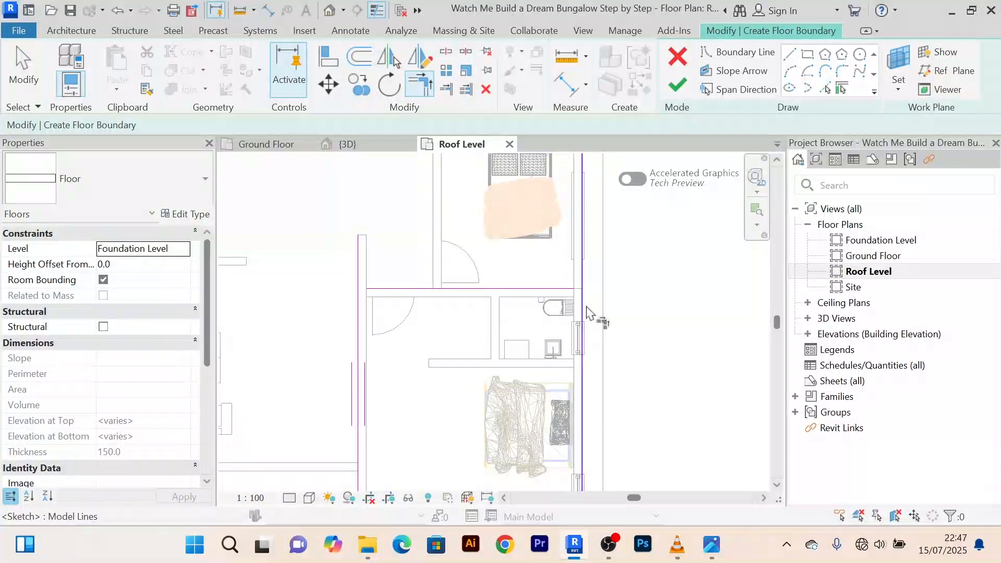
click(568, 302)
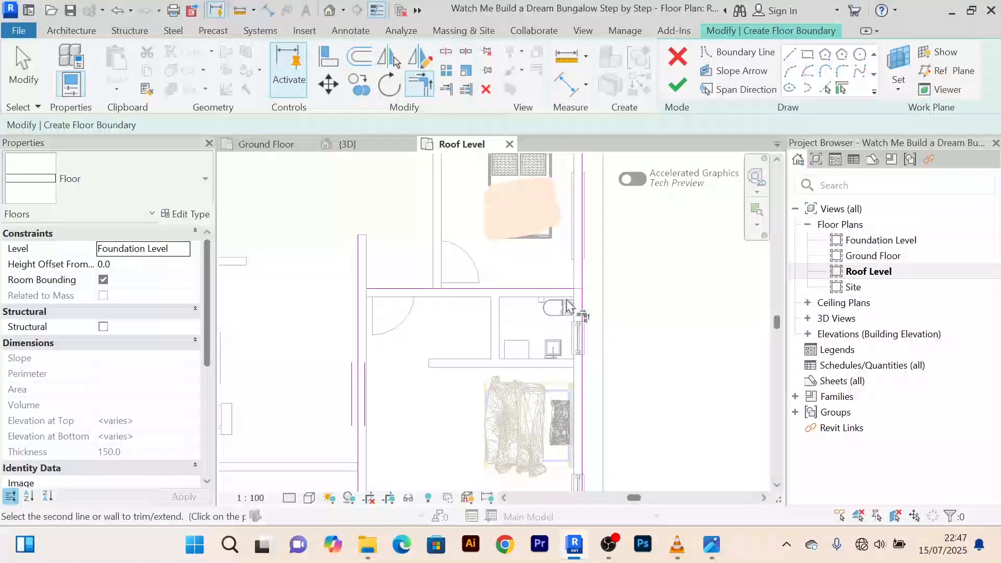
click(358, 329)
scroll(412, 298, down, 2)
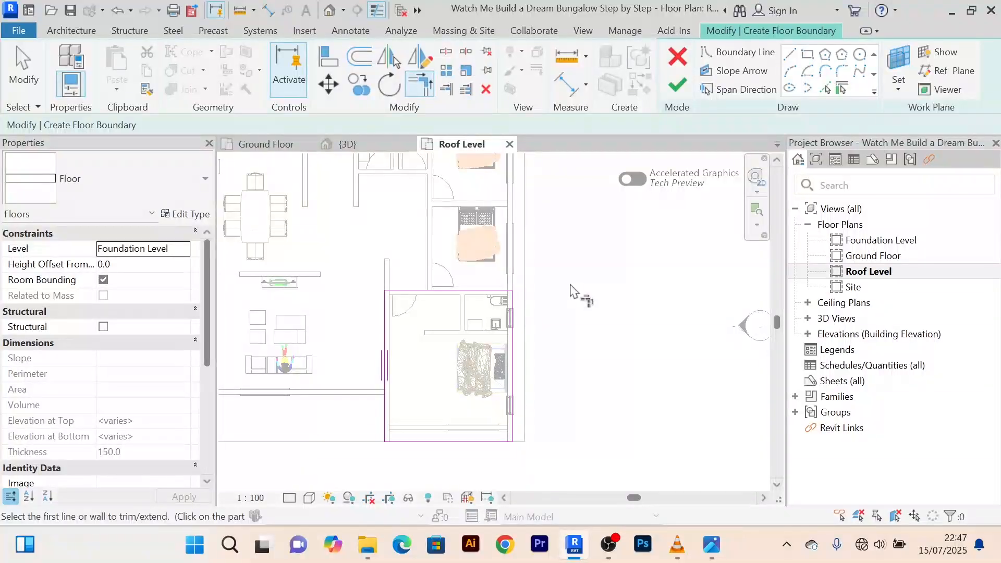
click(675, 86)
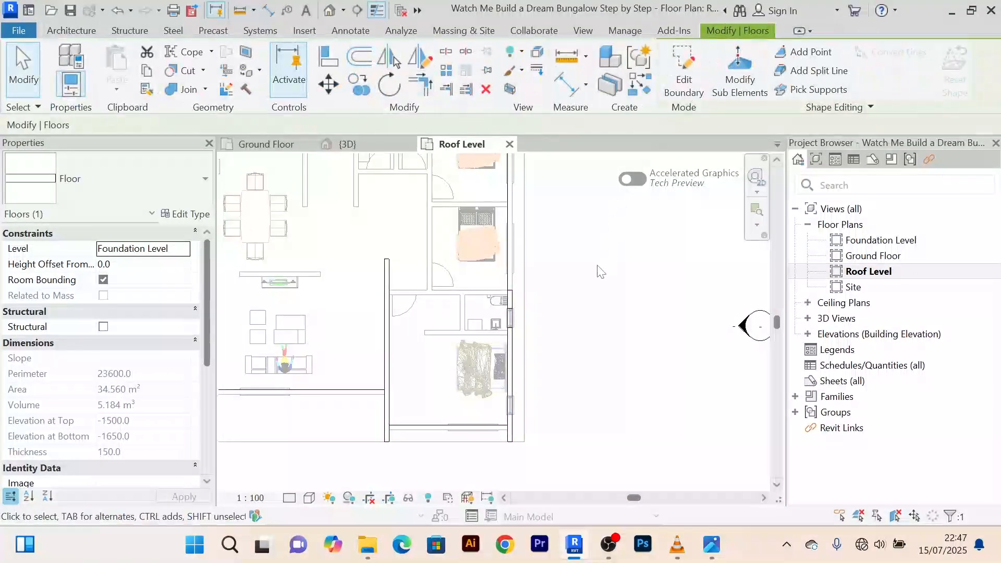
Switch to the 3D view and examine the new slab's position relative to the front bedroom's walls
click(345, 145)
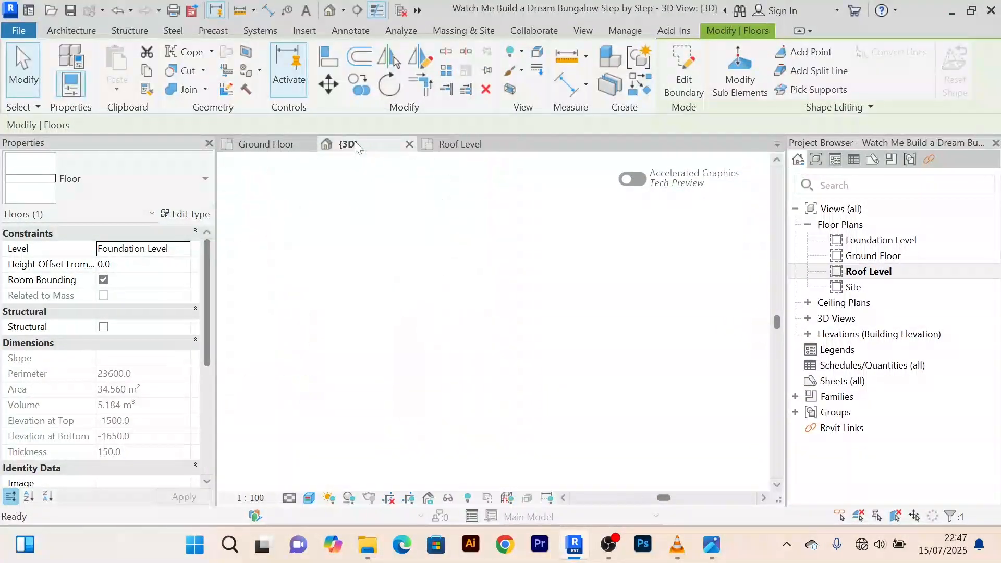
scroll(557, 333, down, 2)
middle_drag(559, 329, 525, 229)
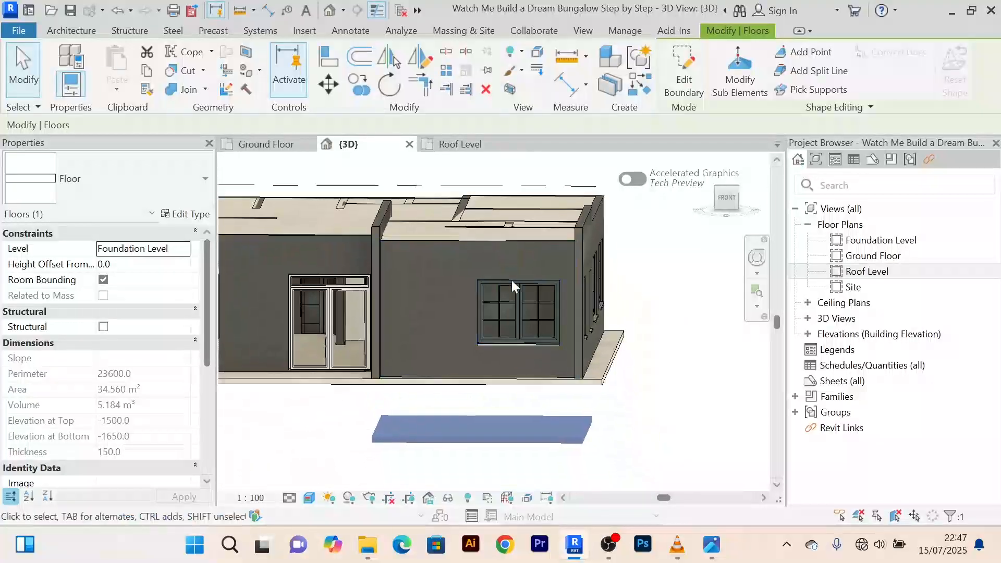
scroll(510, 361, up, 2)
scroll(521, 344, down, 3)
scroll(453, 416, up, 3)
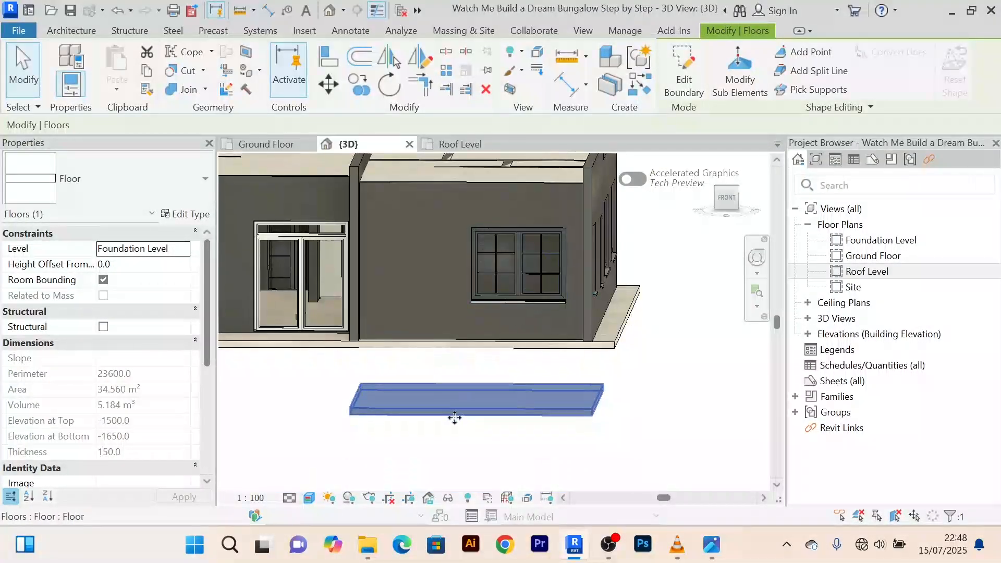
scroll(452, 405, down, 2)
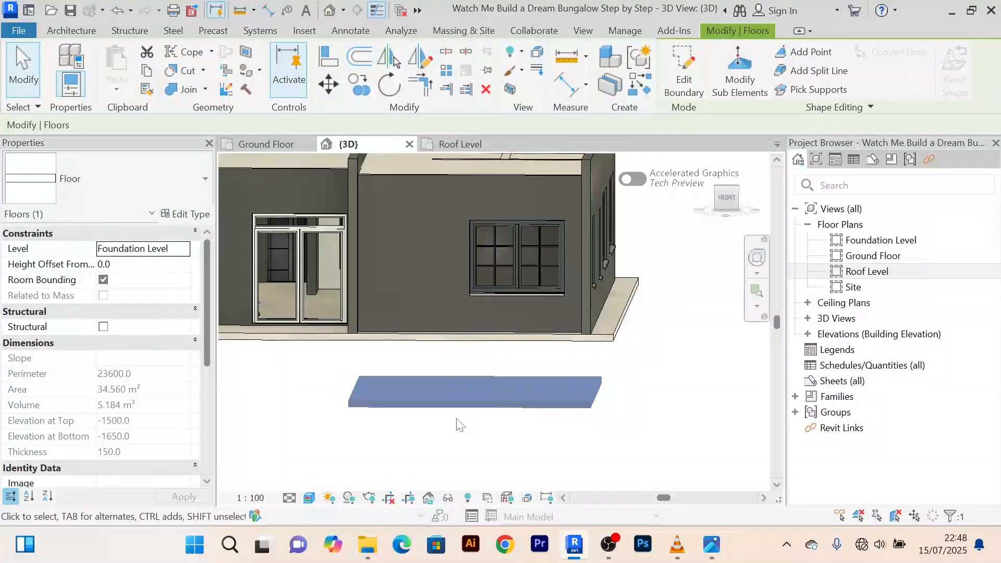
shift+middle_drag(459, 424, 553, 371)
scroll(569, 377, down, 2)
scroll(521, 274, up, 3)
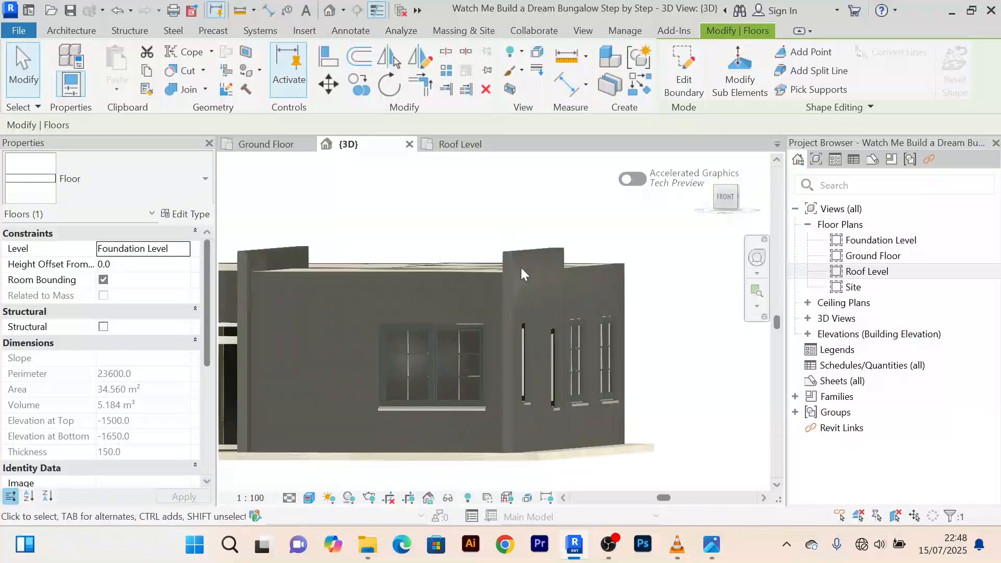
scroll(507, 246, down, 2)
middle_drag(507, 247, 543, 243)
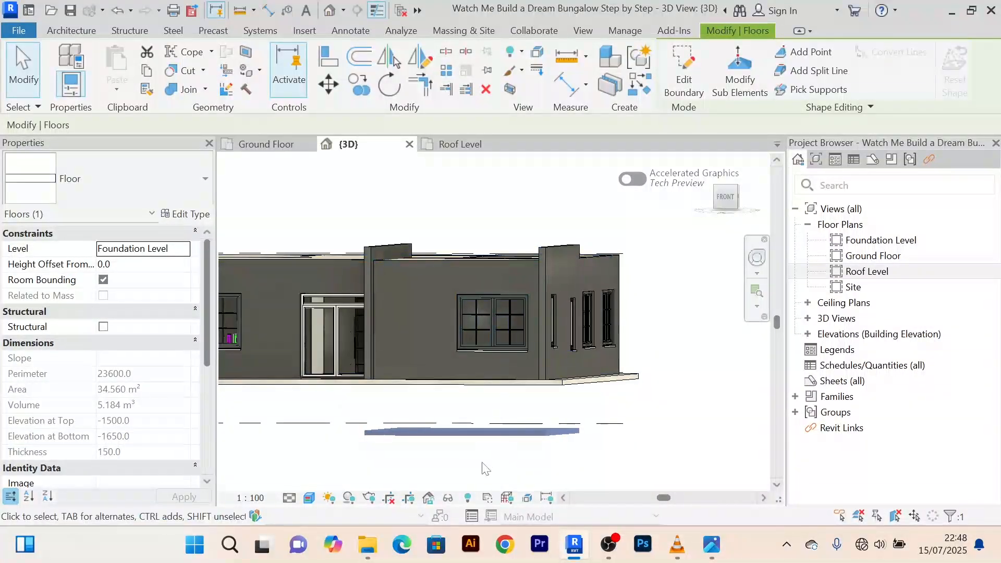
Change the new slab's level constraint to Roof Level and accept the overlapping floors
click(128, 265)
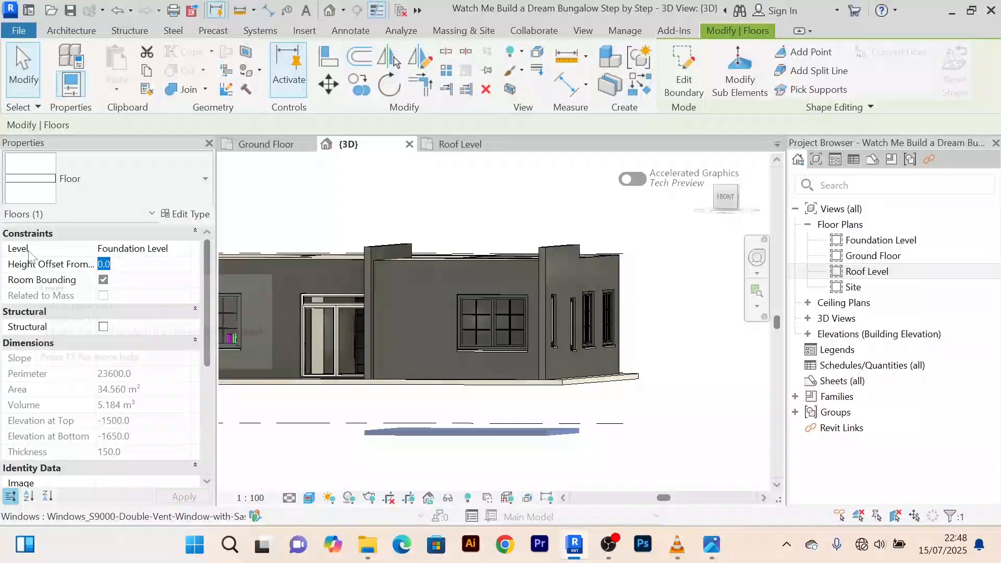
click(183, 250)
click(183, 250)
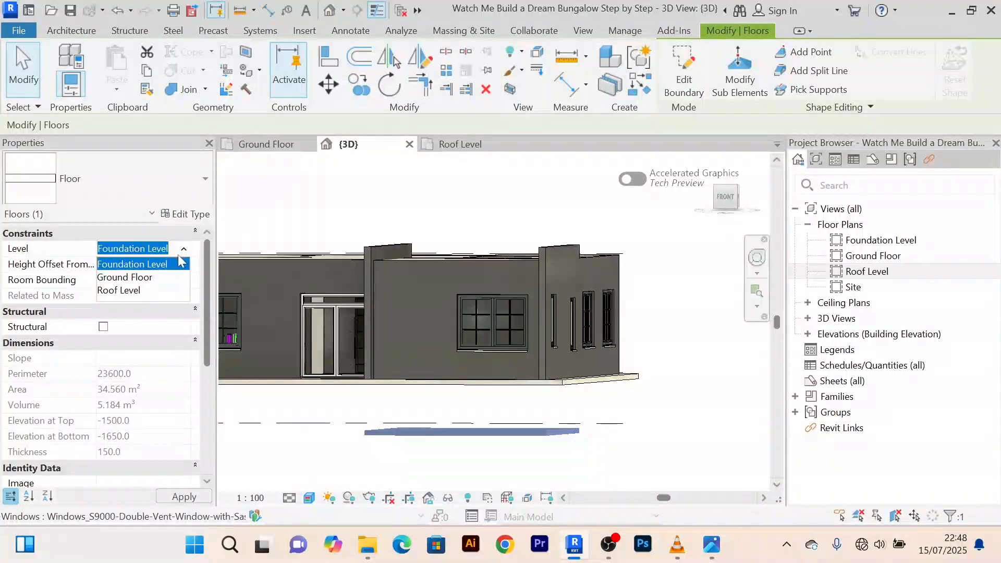
click(137, 291)
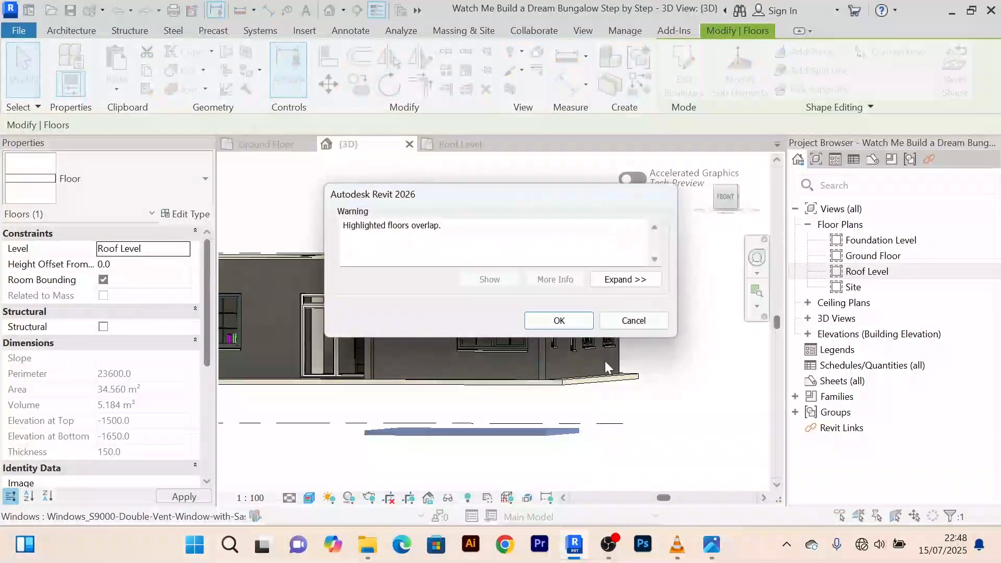
click(559, 320)
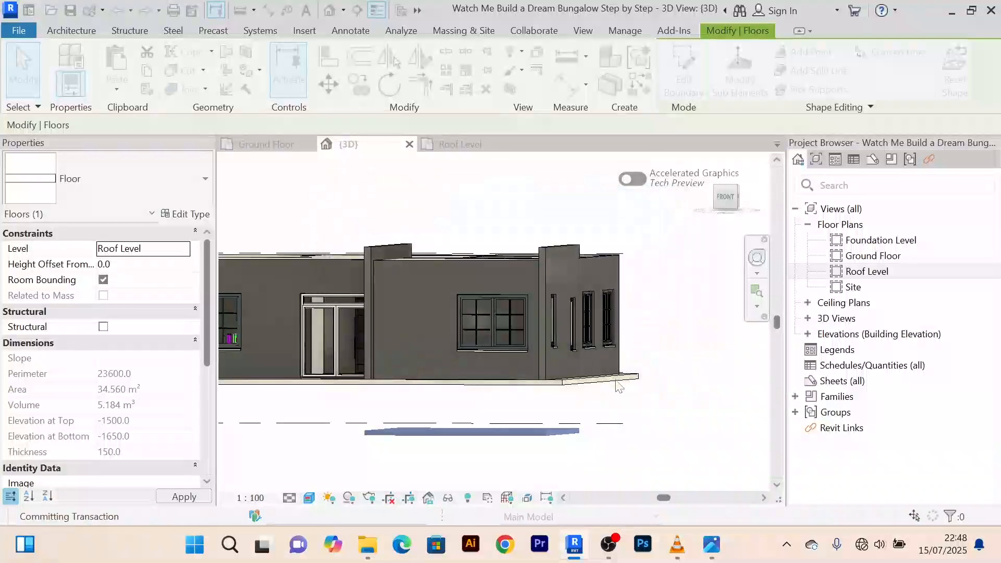
scroll(478, 279, up, 4)
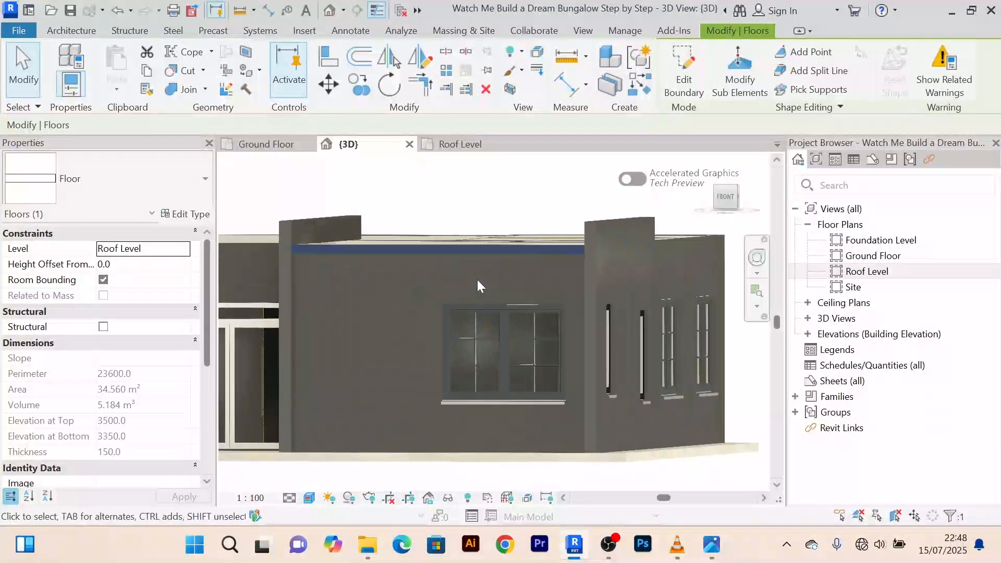
mouse_move(476, 282)
shift+middle_down()
mouse_move(505, 317)
mouse_move(474, 296)
shift+middle_up()
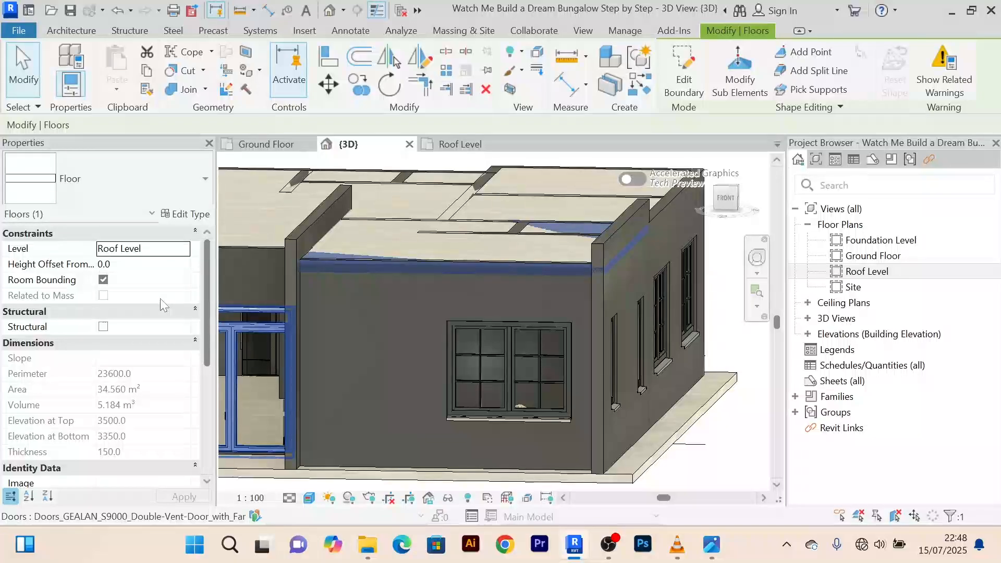
Set the slab's height offset from level to 300 and deselect it
click(137, 264)
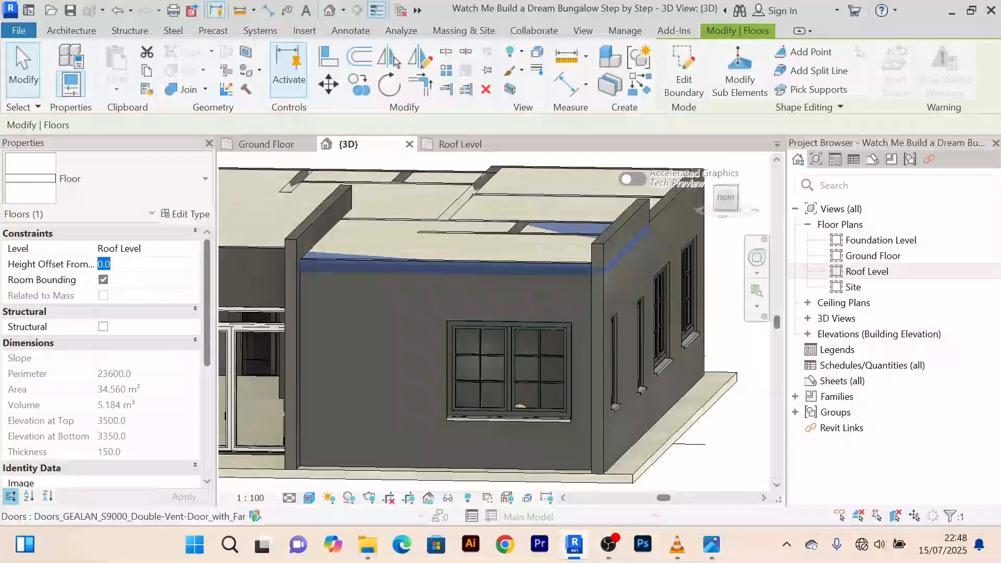
text(30)
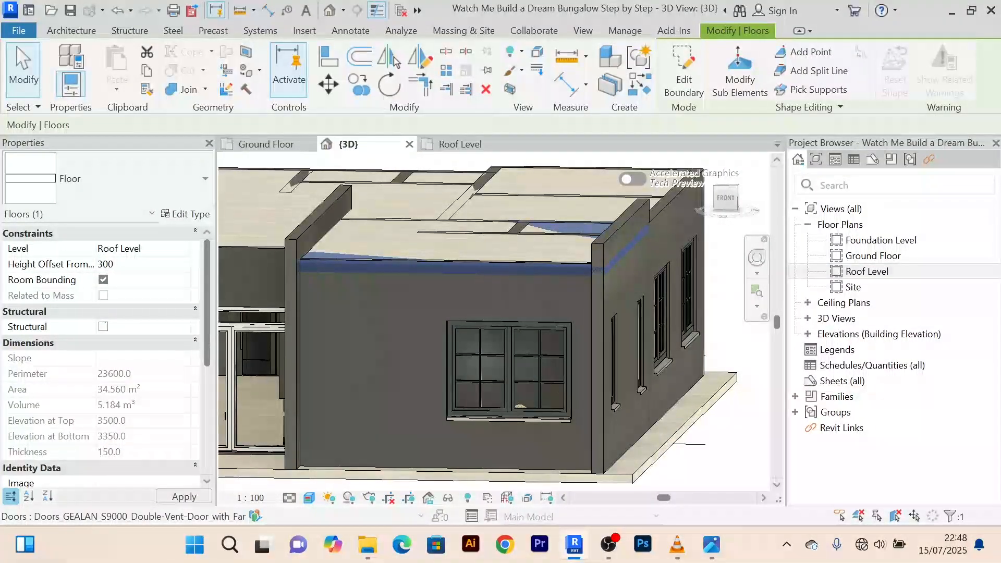
click(134, 265)
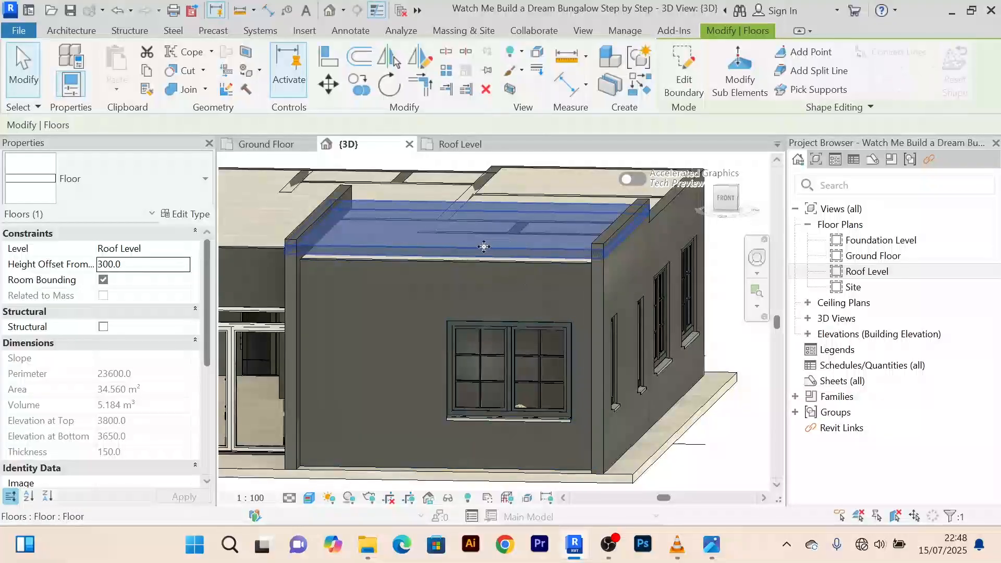
shift+middle_drag(472, 244, 291, 213)
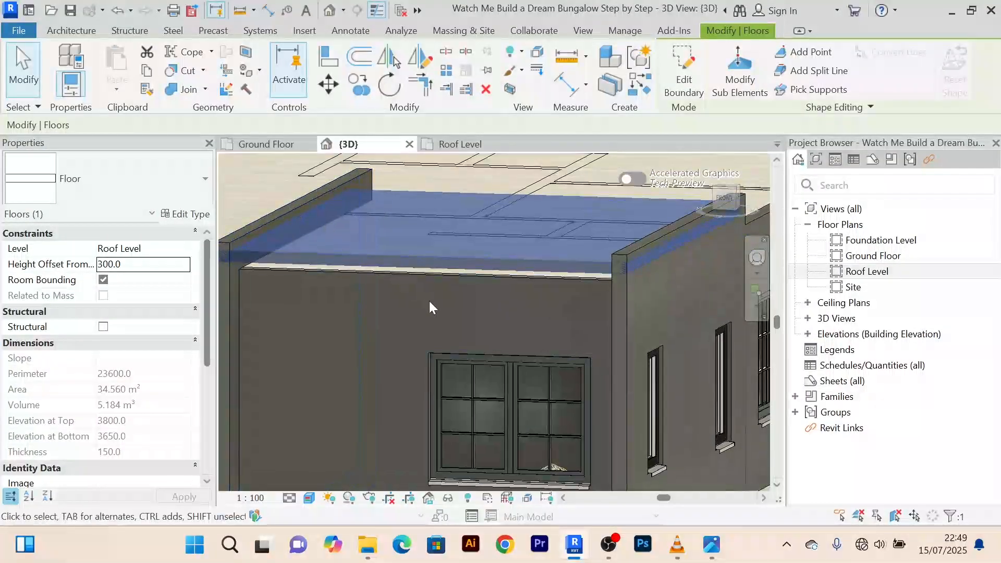
scroll(448, 307, down, 4)
key(Escape)
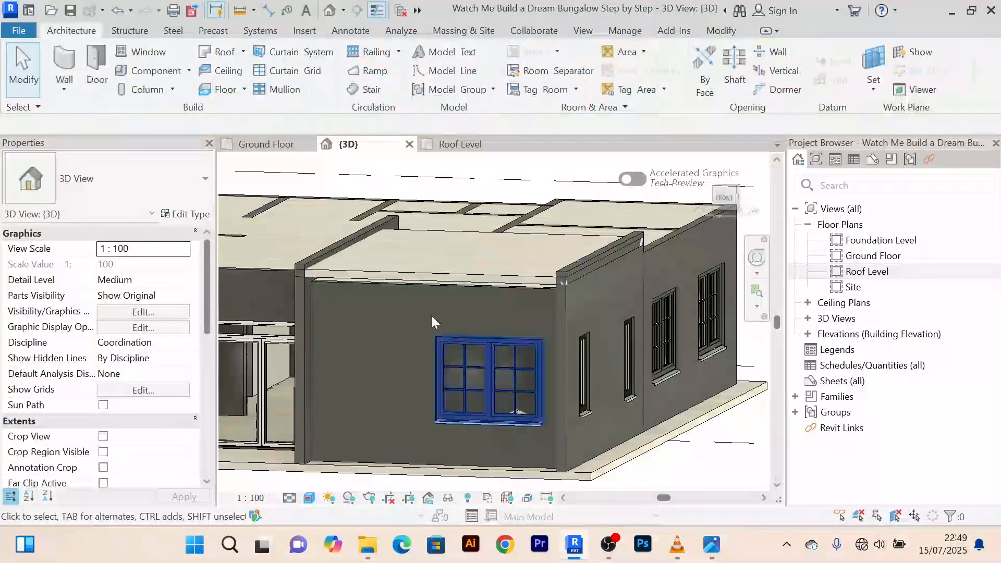
scroll(431, 314, up, 4)
middle_drag(389, 237, 434, 249)
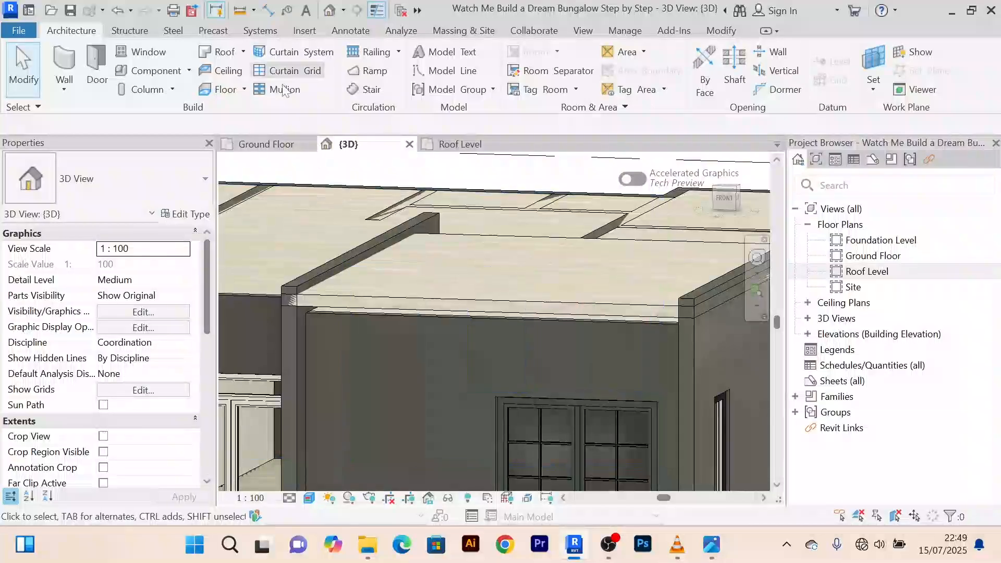
Align the slab's top face with the top of the raised entrance-side wall and leave the Align tool
click(337, 235)
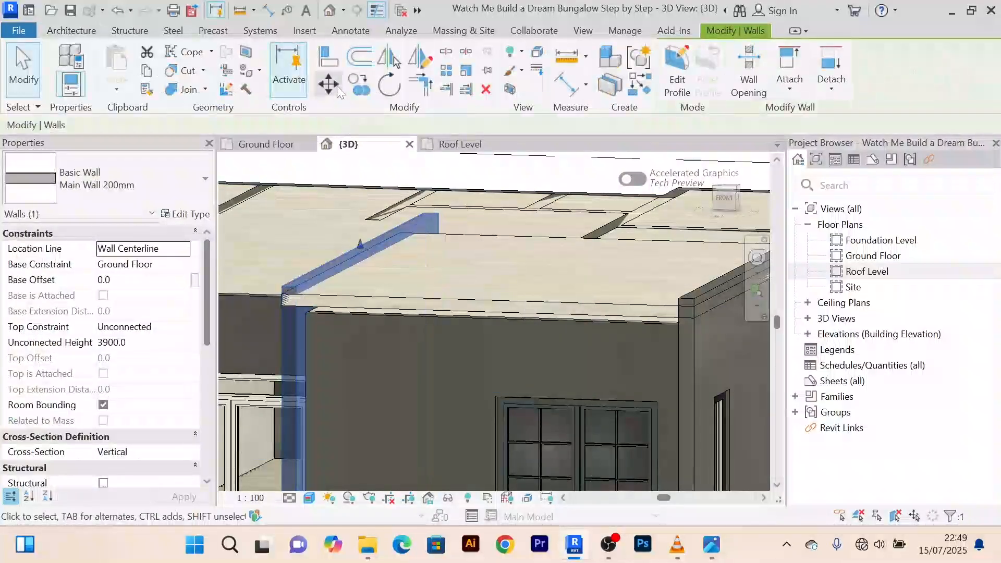
click(328, 62)
scroll(318, 240, up, 5)
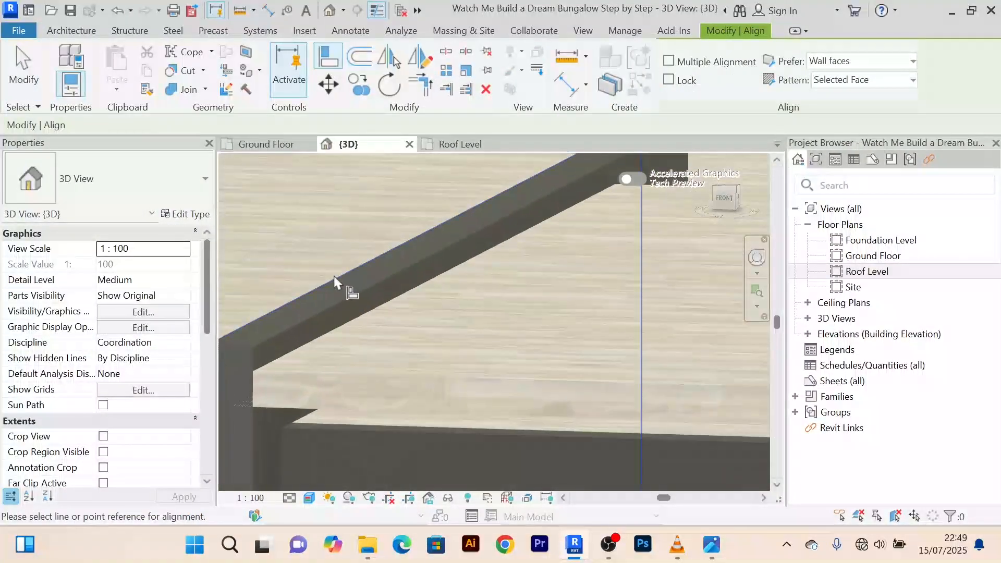
shift+middle_drag(343, 299, 414, 383)
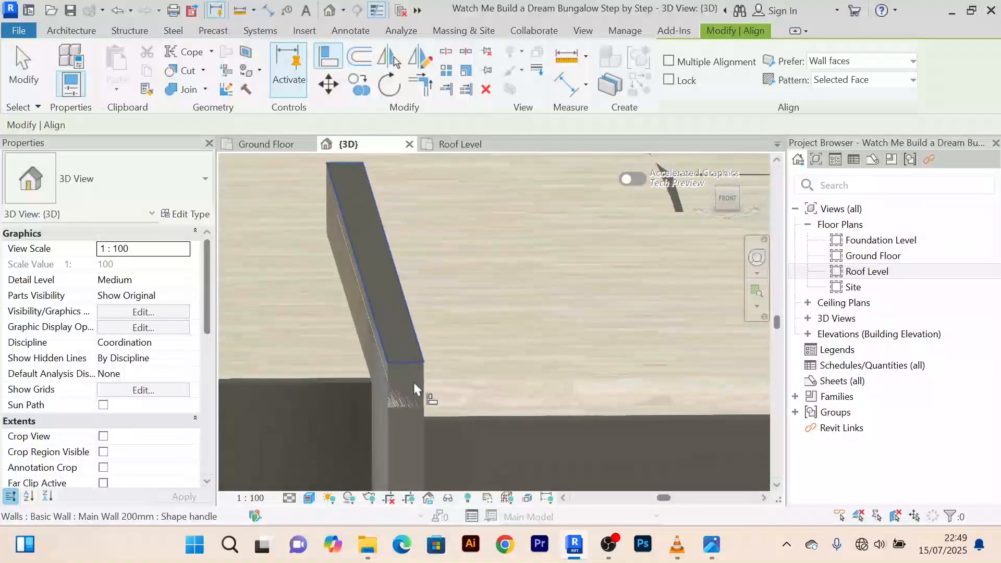
click(419, 356)
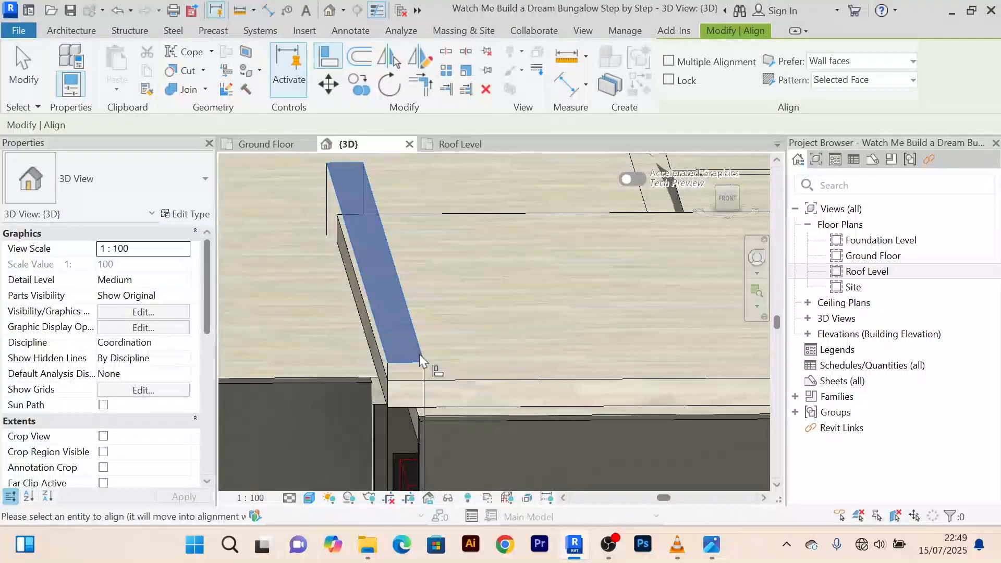
scroll(481, 330, down, 3)
middle_drag(481, 330, 387, 317)
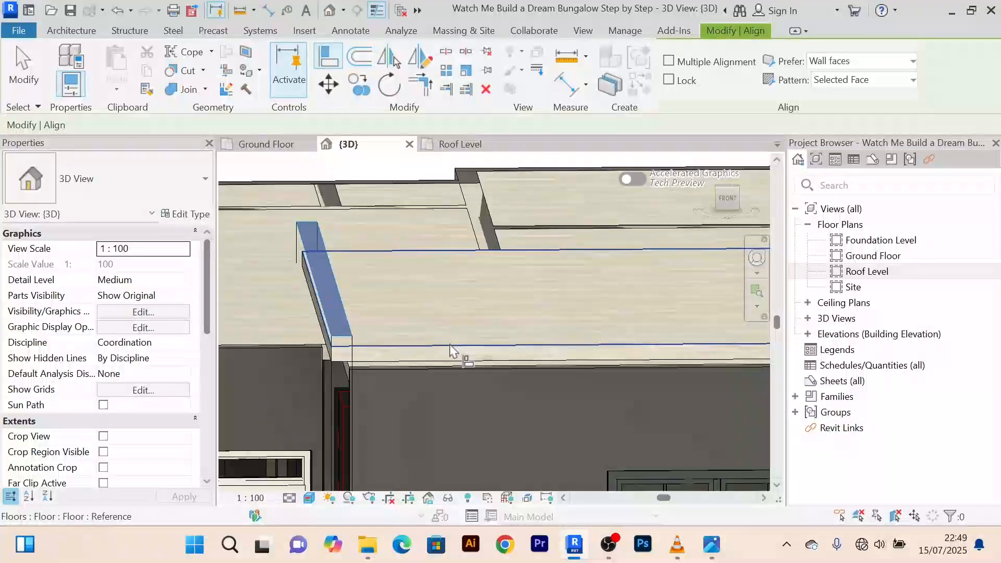
click(452, 350)
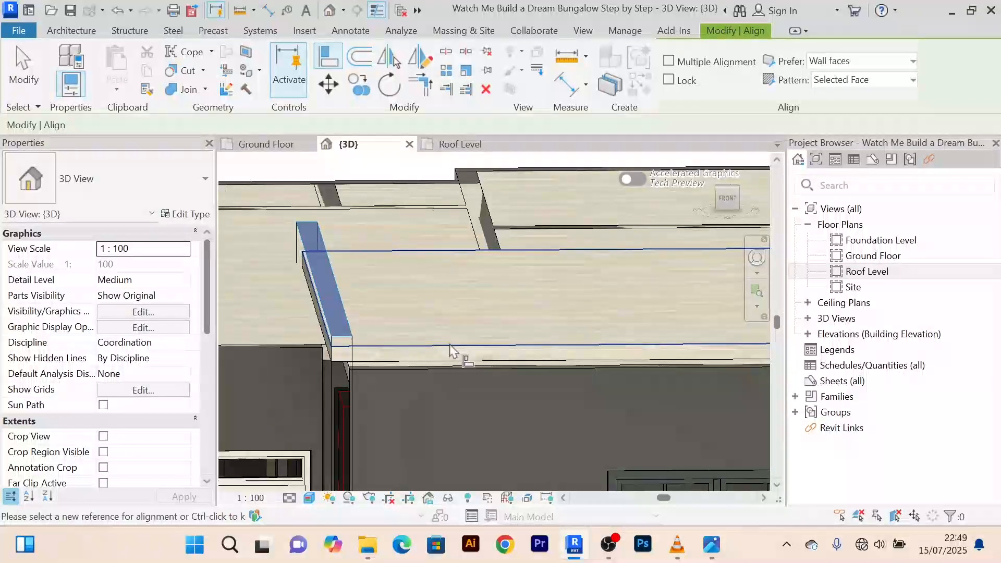
scroll(468, 333, down, 2)
middle_drag(468, 334, 472, 201)
right_click(477, 184)
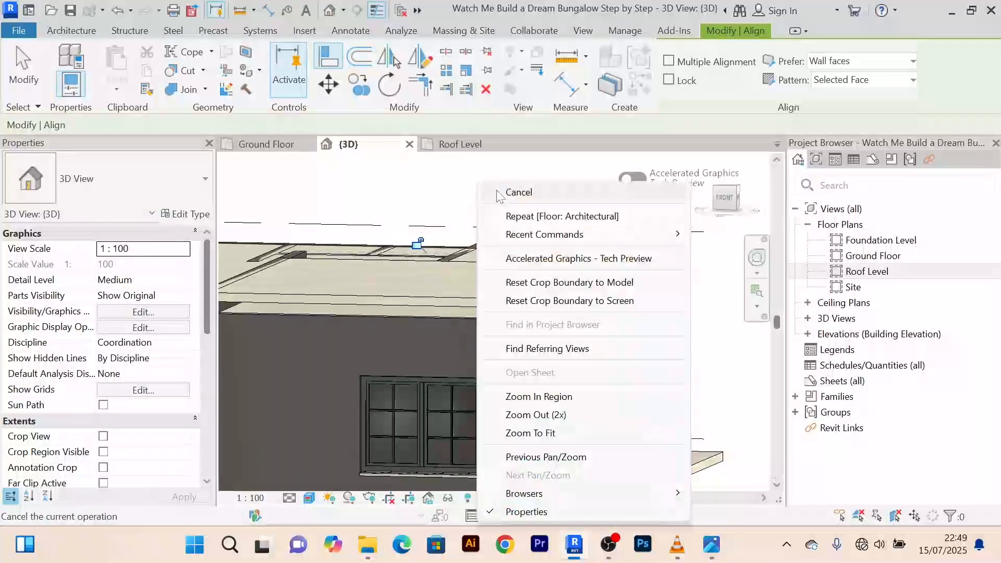
click(490, 185)
right_click(491, 185)
click(514, 190)
Examine the gap between the raised slab and the top of the front bedroom wall from the front
scroll(358, 253, up, 4)
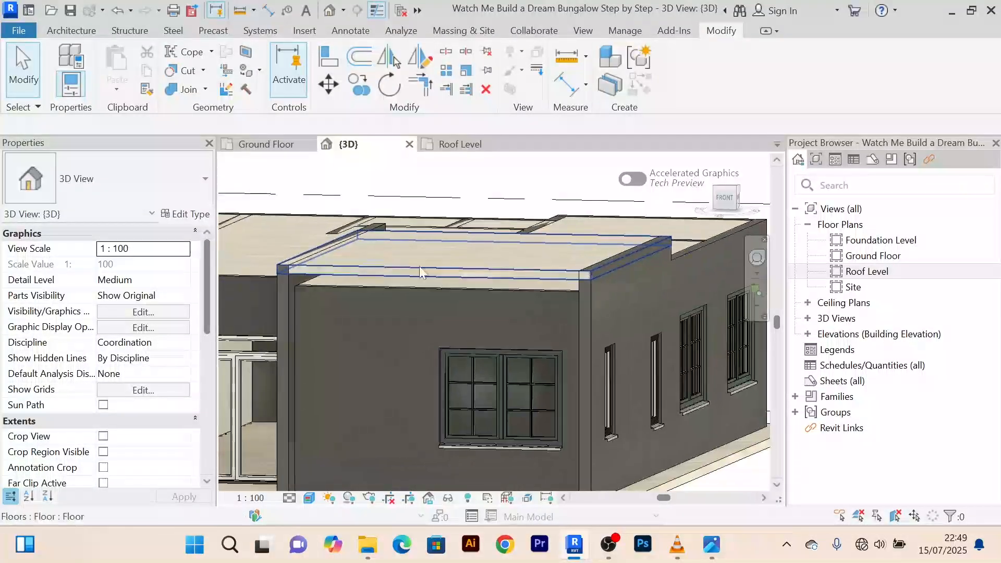
scroll(358, 252, down, 3)
middle_drag(359, 254, 426, 233)
scroll(393, 292, up, 2)
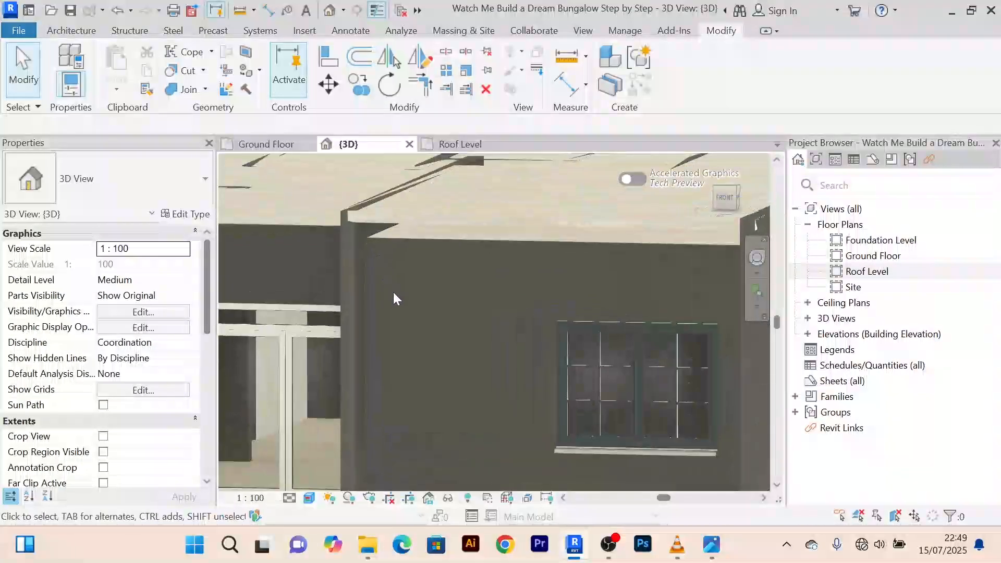
shift+middle_drag(409, 297, 403, 259)
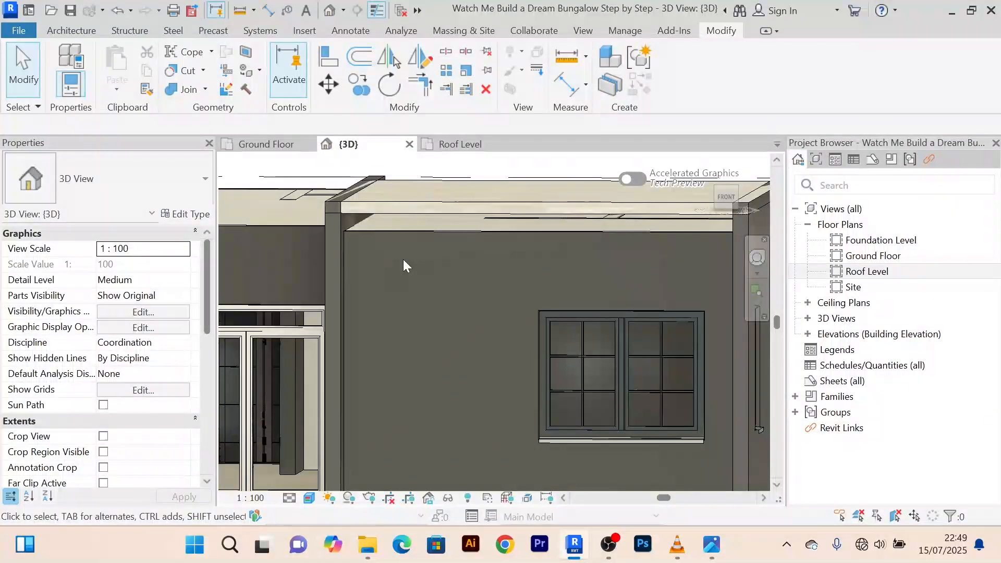
scroll(416, 228, up, 2)
scroll(415, 227, down, 2)
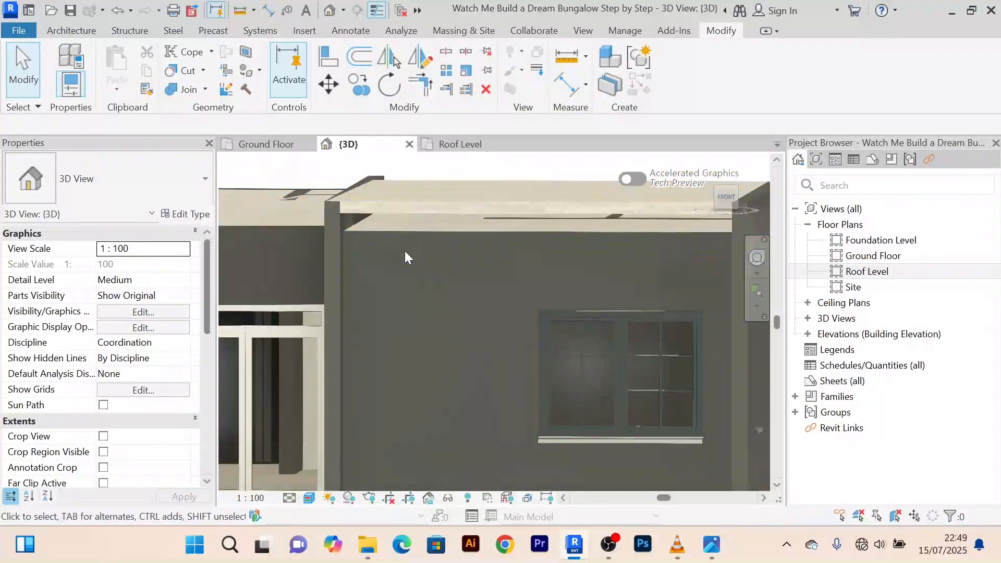
shift+middle_drag(405, 251, 426, 256)
scroll(398, 256, down, 1)
scroll(409, 238, up, 1)
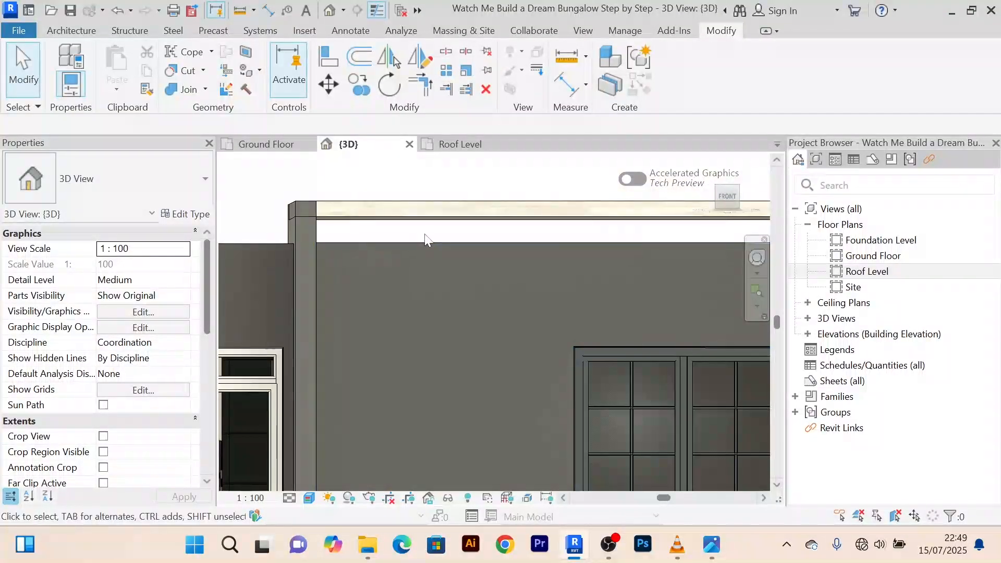
scroll(379, 242, down, 1)
scroll(402, 241, up, 1)
scroll(376, 244, down, 2)
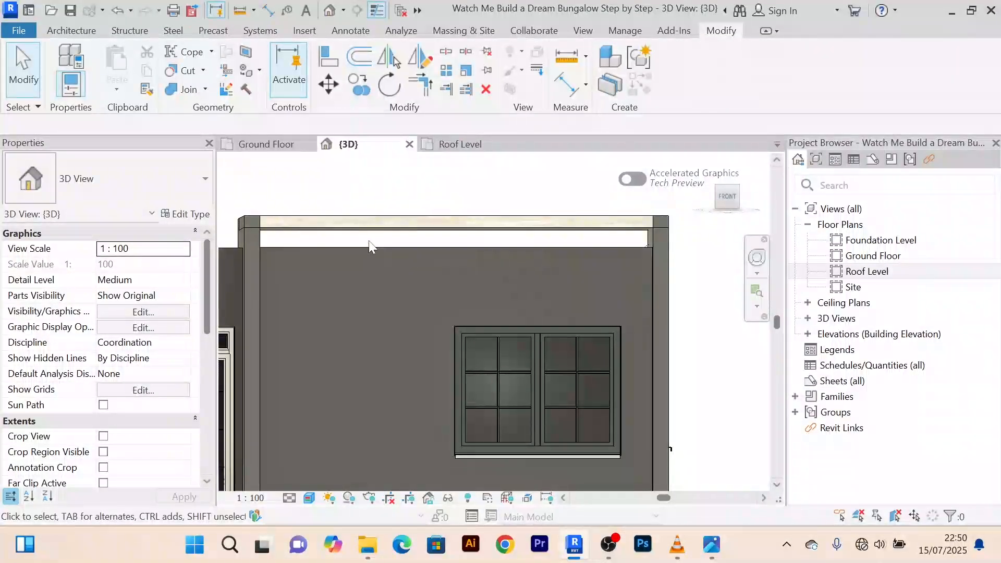
Examine the raised slab and the entrance-side wall of the front bedroom from both sides
scroll(369, 241, down, 1)
shift+middle_drag(369, 241, 418, 255)
scroll(312, 306, up, 1)
shift+middle_drag(311, 304, 320, 281)
scroll(443, 274, down, 1)
scroll(461, 276, down, 1)
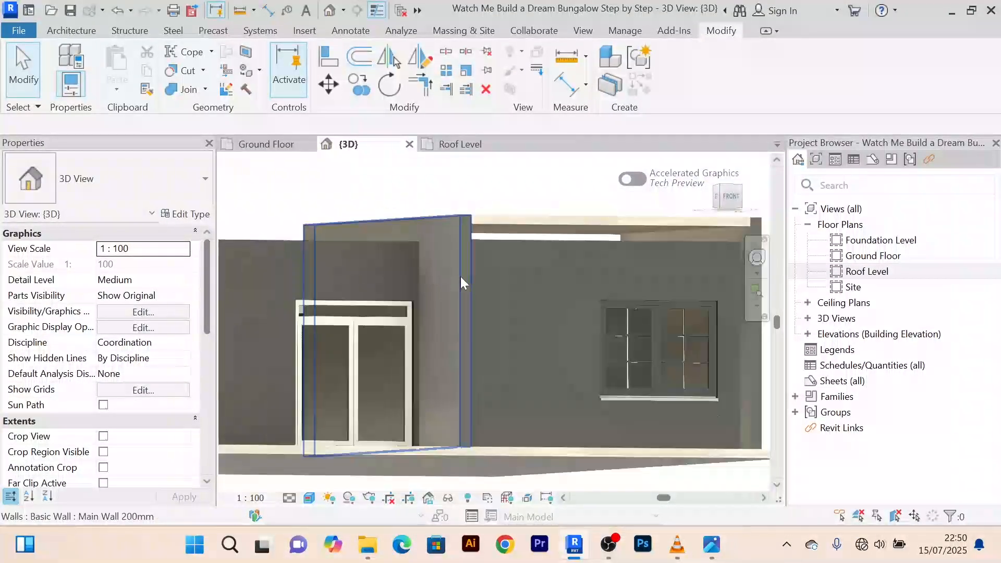
middle_drag(461, 277, 432, 286)
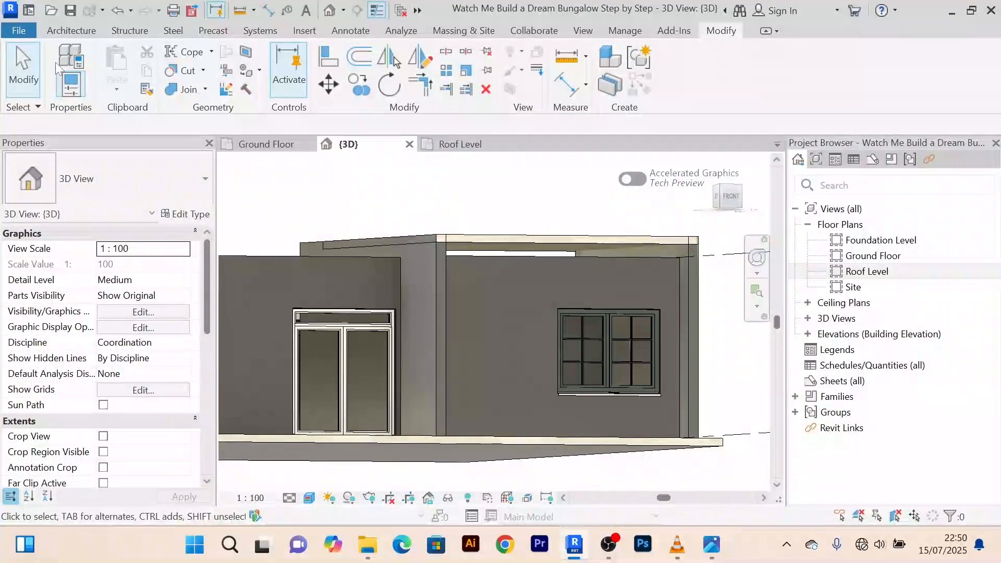
Start the Paint tool, search the project materials for "white col" and choose the White Color material
click(245, 70)
scroll(79, 199, up, 2)
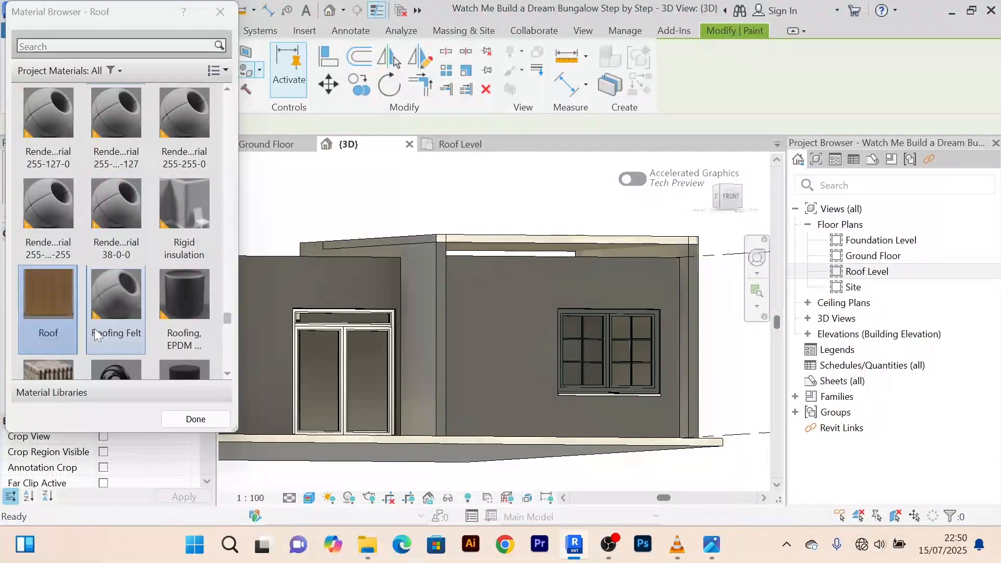
click(115, 46)
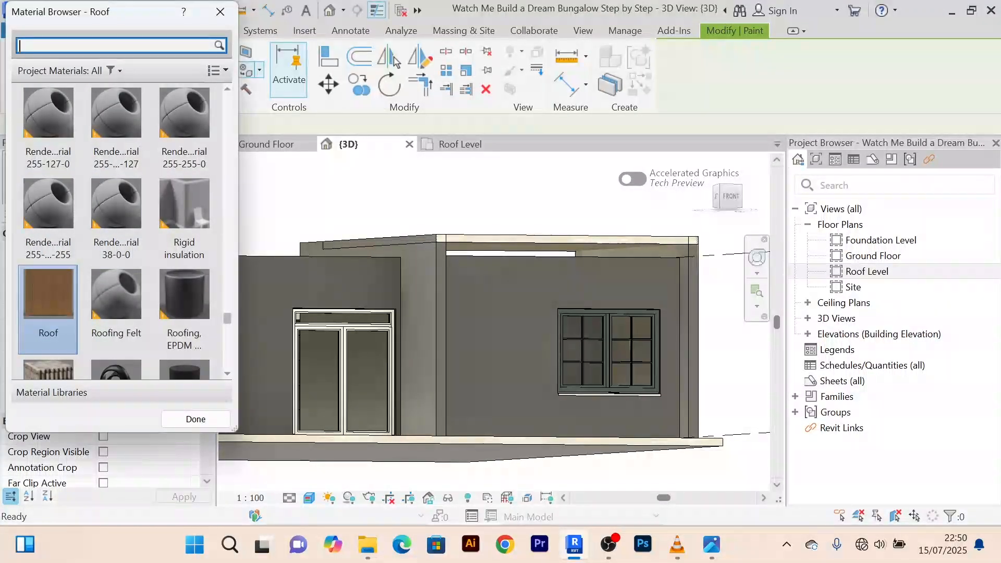
text(w)
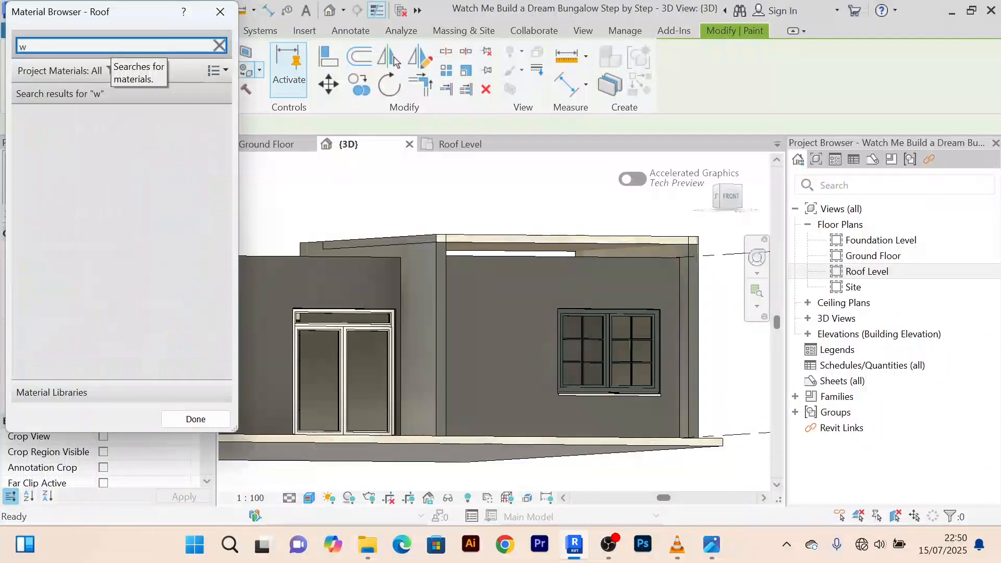
text(h)
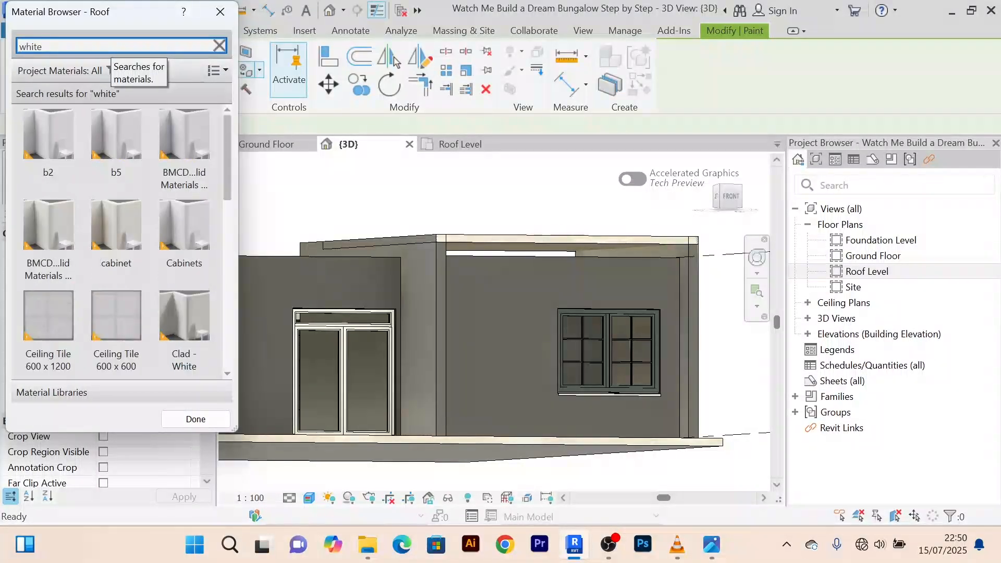
text(ite col)
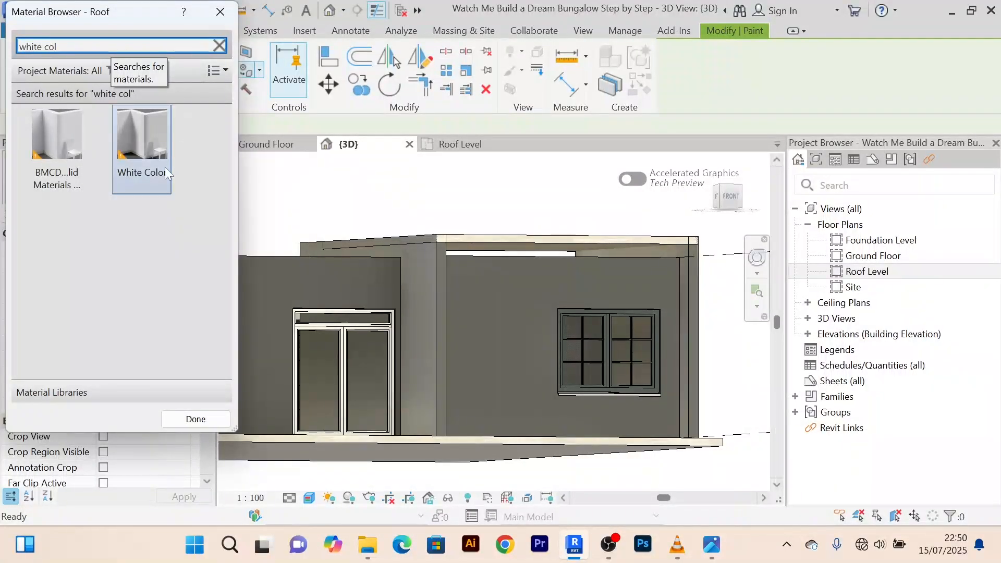
click(142, 143)
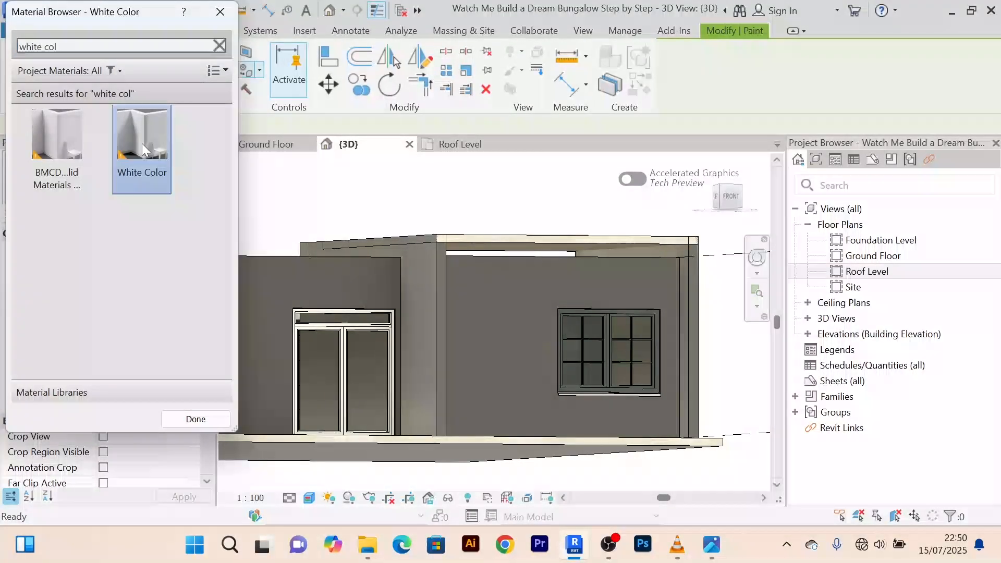
Paint the front end and the bedroom-facing side of the raised entrance-side wall with White Color
click(417, 310)
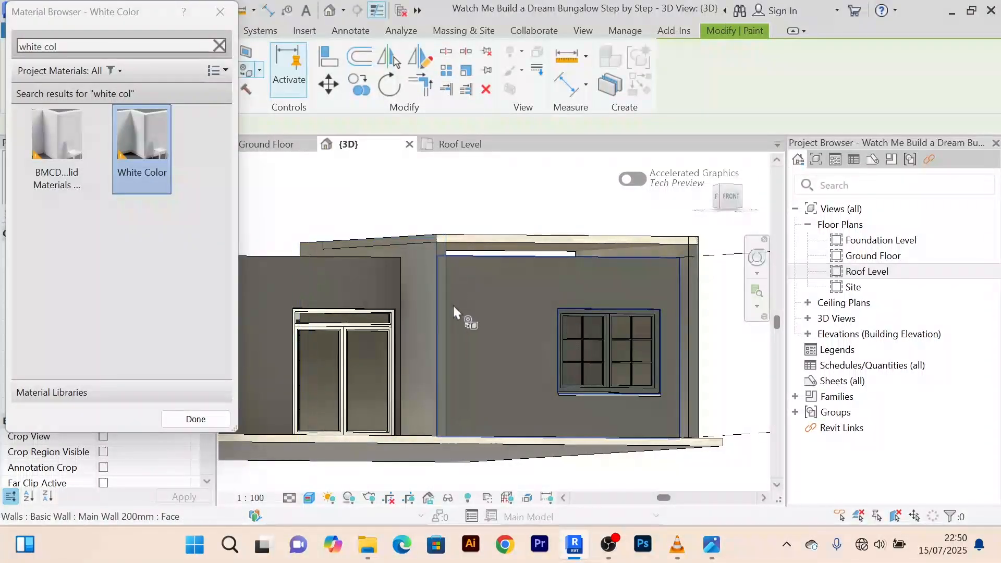
scroll(449, 310, up, 2)
scroll(448, 310, down, 3)
scroll(448, 309, up, 1)
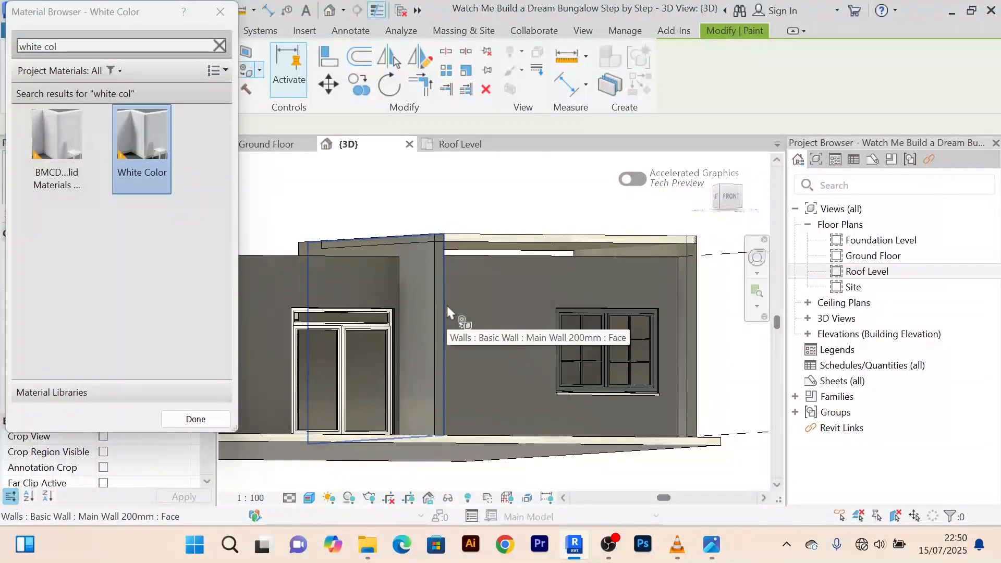
shift+middle_drag(447, 304, 399, 312)
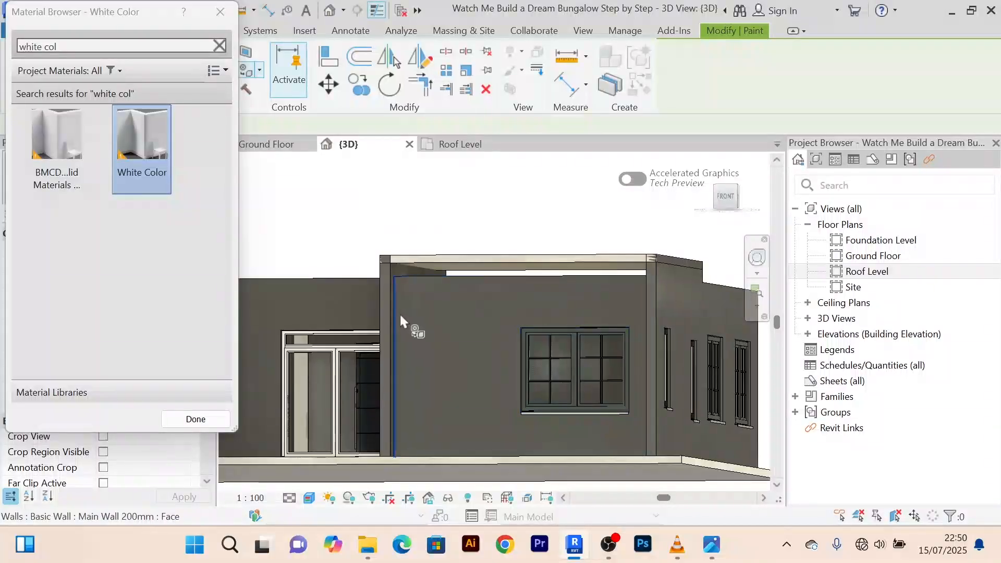
scroll(397, 308, up, 3)
click(378, 292)
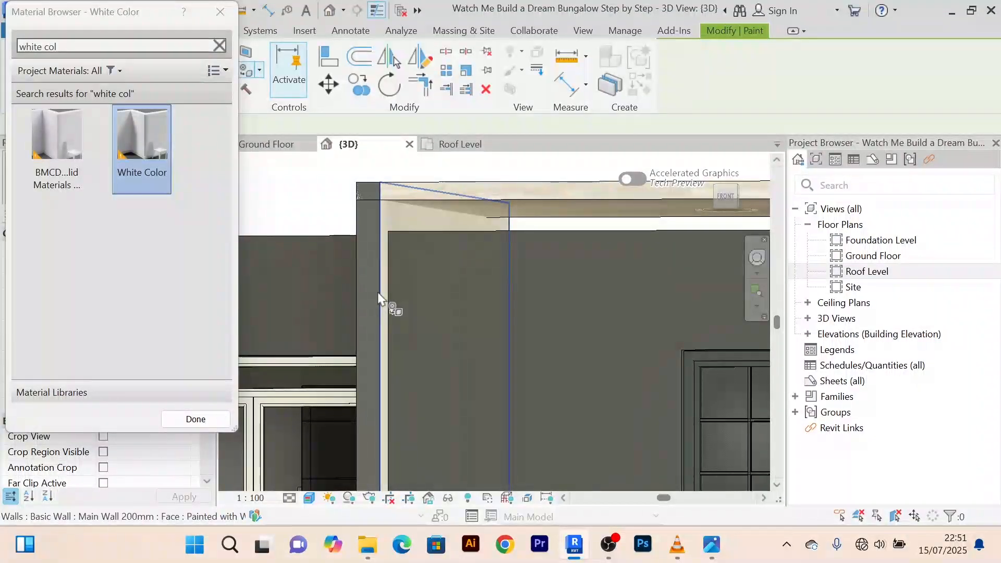
scroll(377, 292, down, 2)
scroll(371, 292, down, 2)
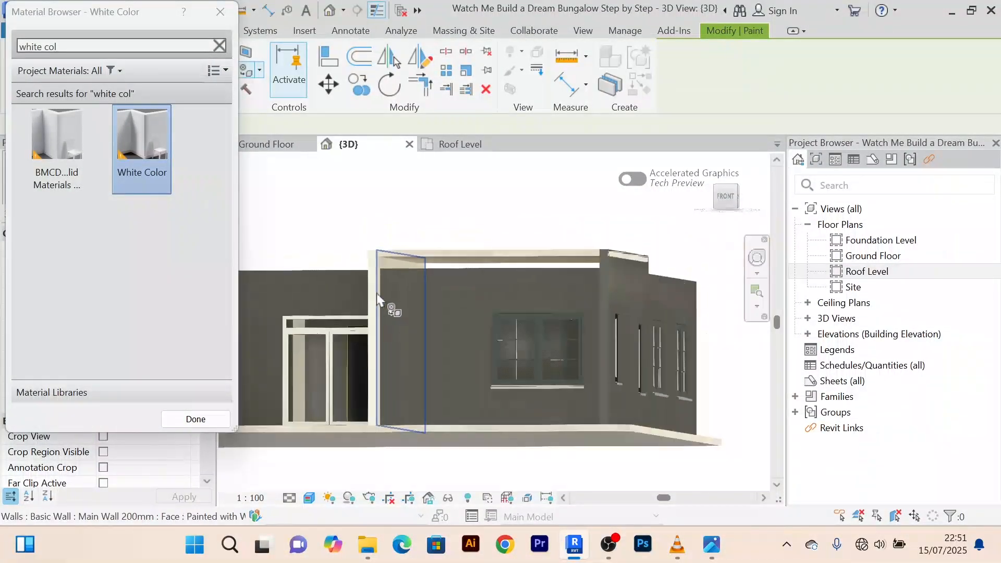
Paint the outer face and the front end of the bedroom's far side wall with White Color
shift+middle_drag(386, 302, 646, 290)
click(494, 261)
scroll(479, 274, down, 2)
scroll(689, 303, up, 2)
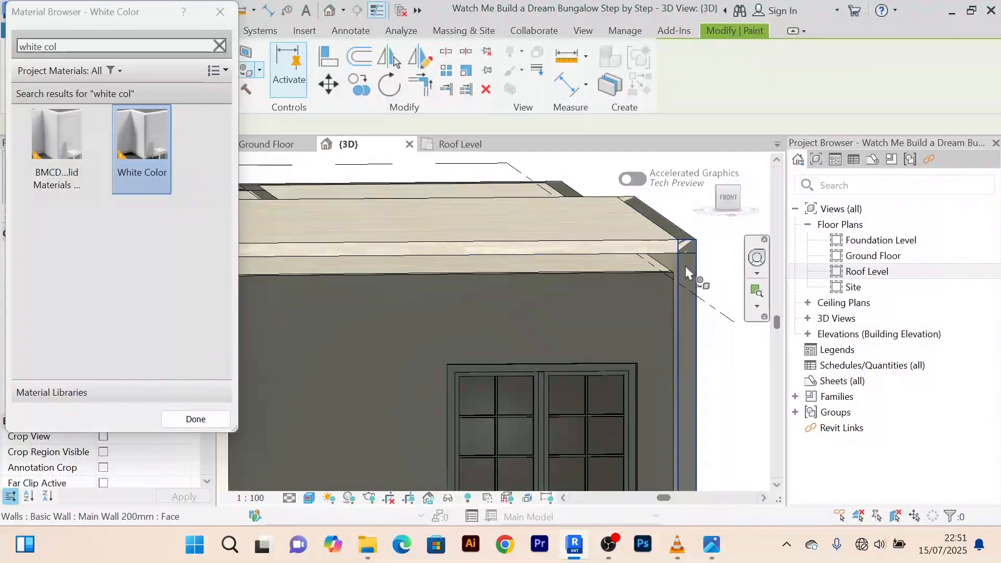
shift+middle_drag(683, 263, 617, 239)
scroll(658, 263, up, 2)
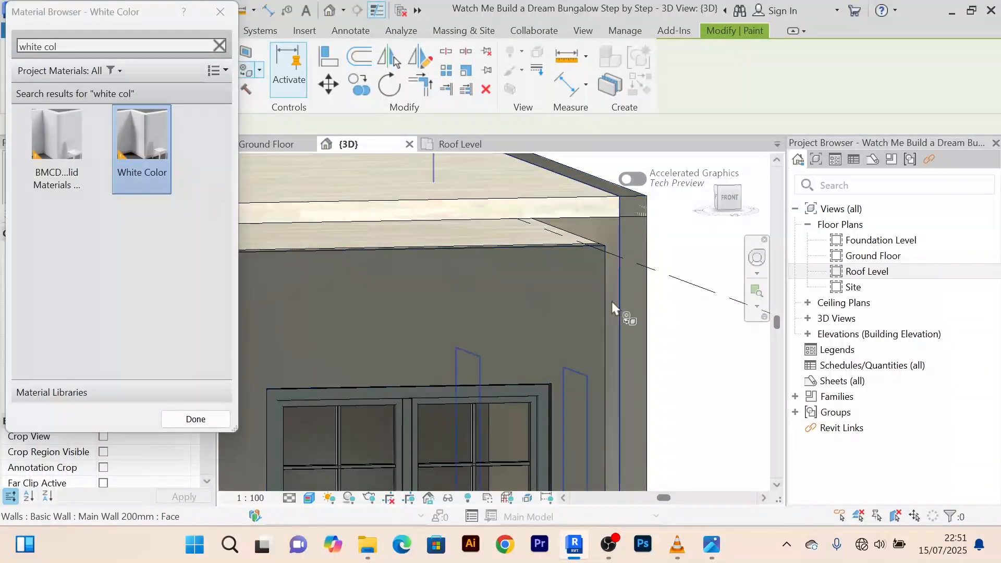
scroll(618, 300, down, 4)
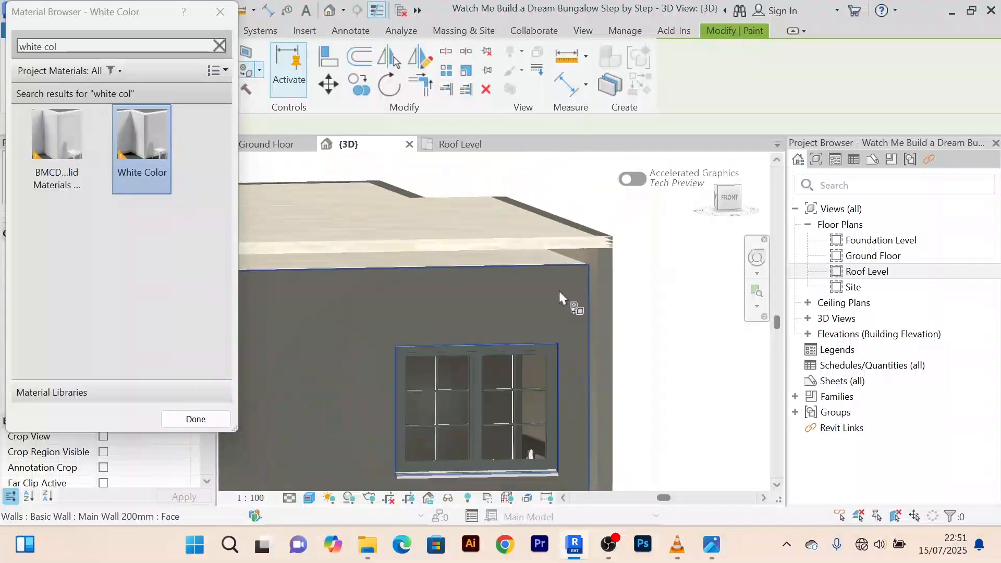
shift+middle_drag(559, 289, 550, 364)
scroll(474, 351, up, 5)
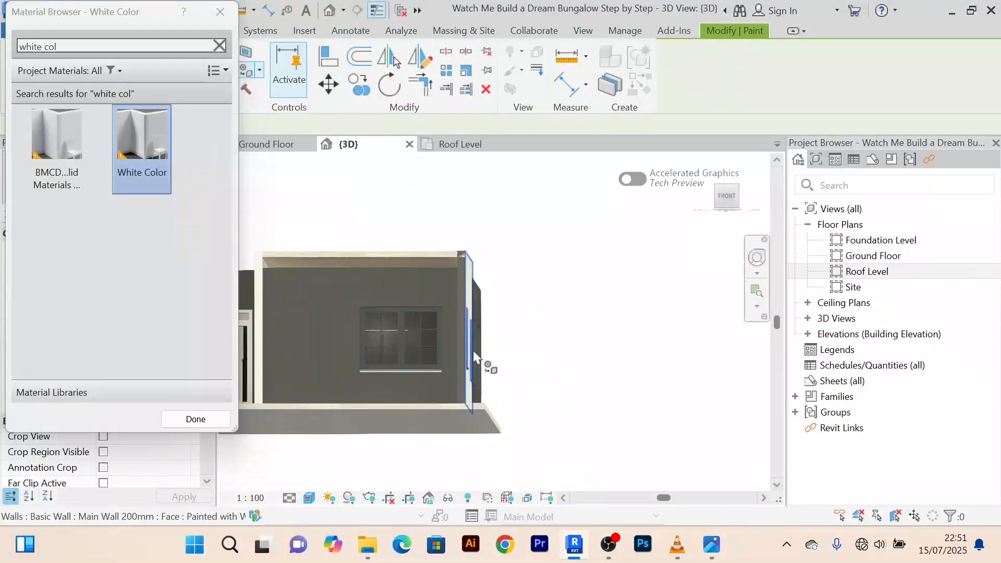
scroll(431, 365, up, 2)
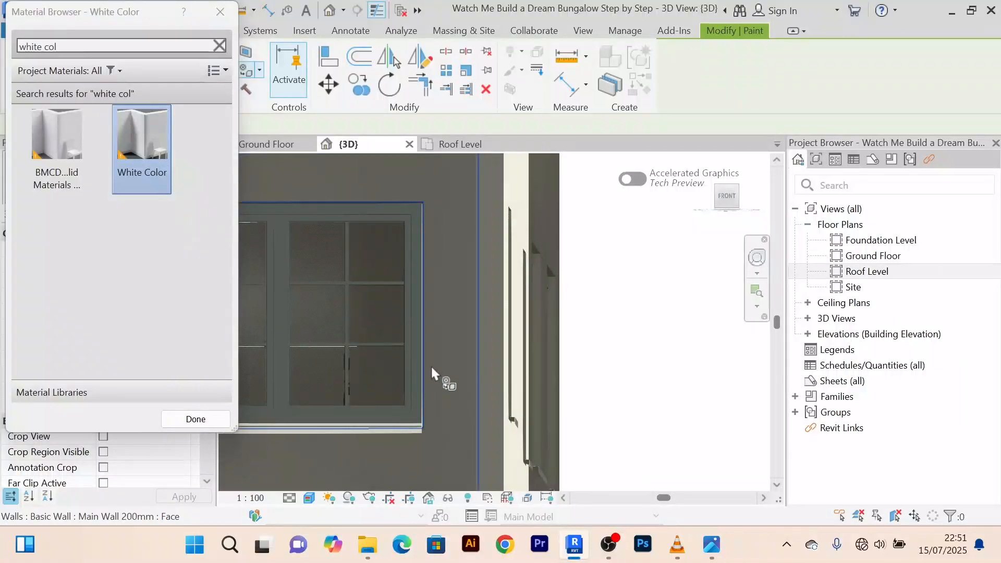
click(494, 374)
scroll(493, 368, down, 4)
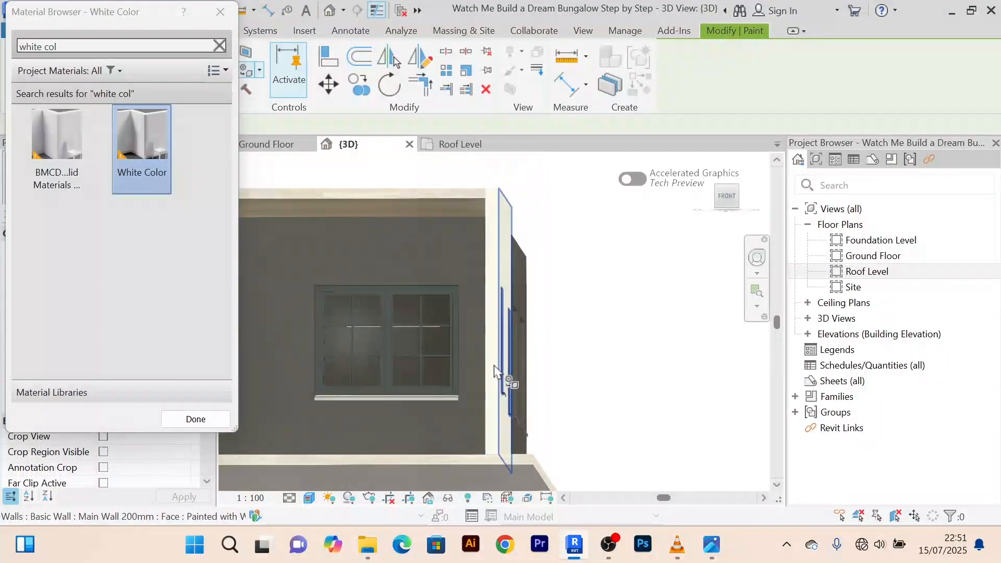
Examine the inner face of the far side wall beside the bedroom window, from its base to the roof slab
mouse_move(494, 365)
shift+middle_down()
mouse_move(536, 377)
mouse_move(552, 368)
shift+middle_up()
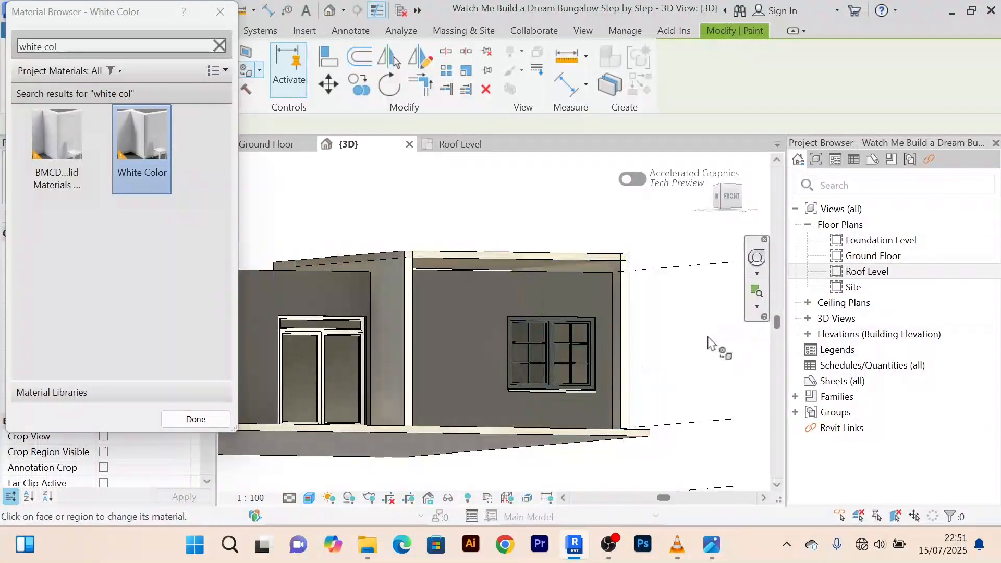
shift+middle_drag(645, 344, 664, 351)
scroll(610, 358, up, 5)
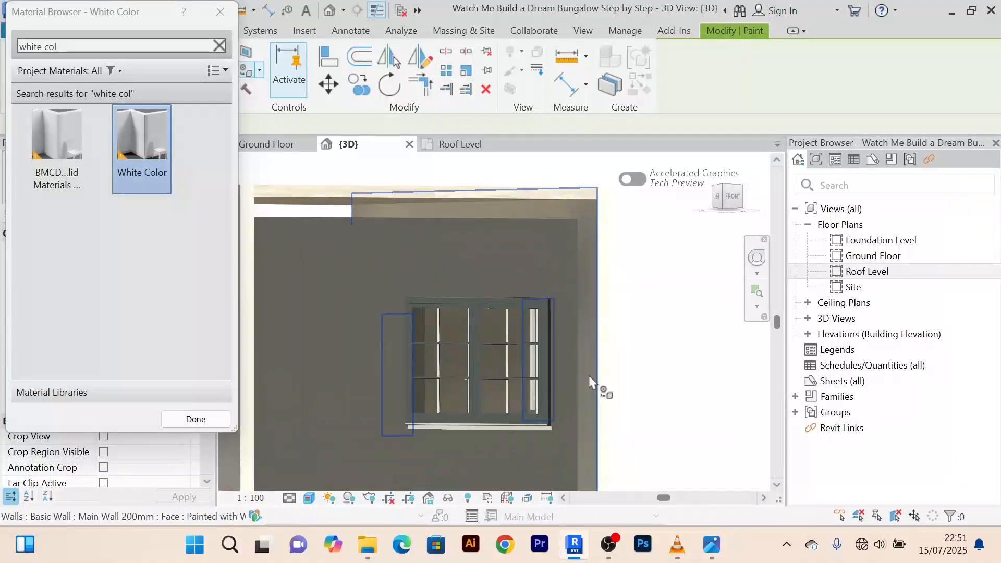
scroll(591, 352, down, 4)
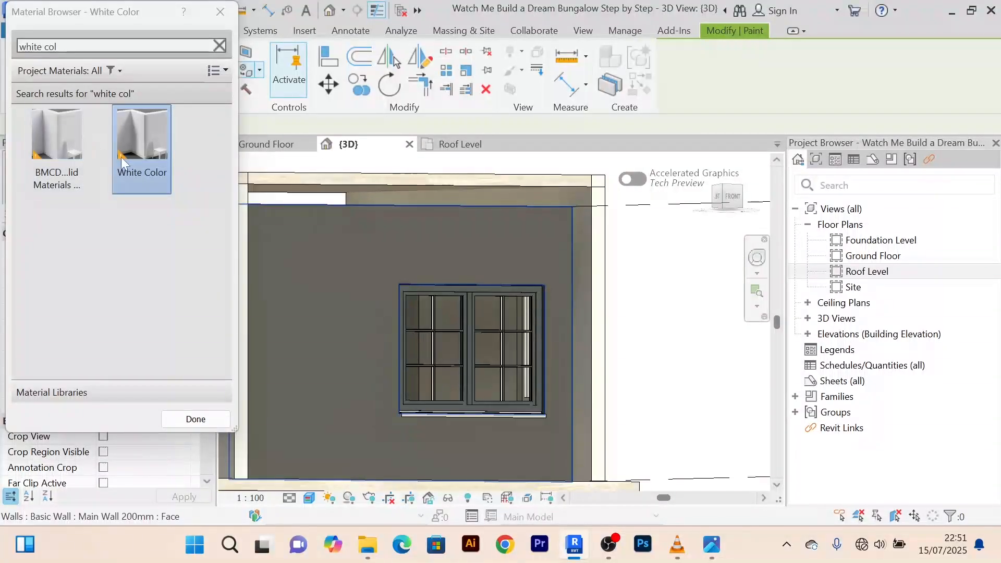
scroll(583, 367, up, 2)
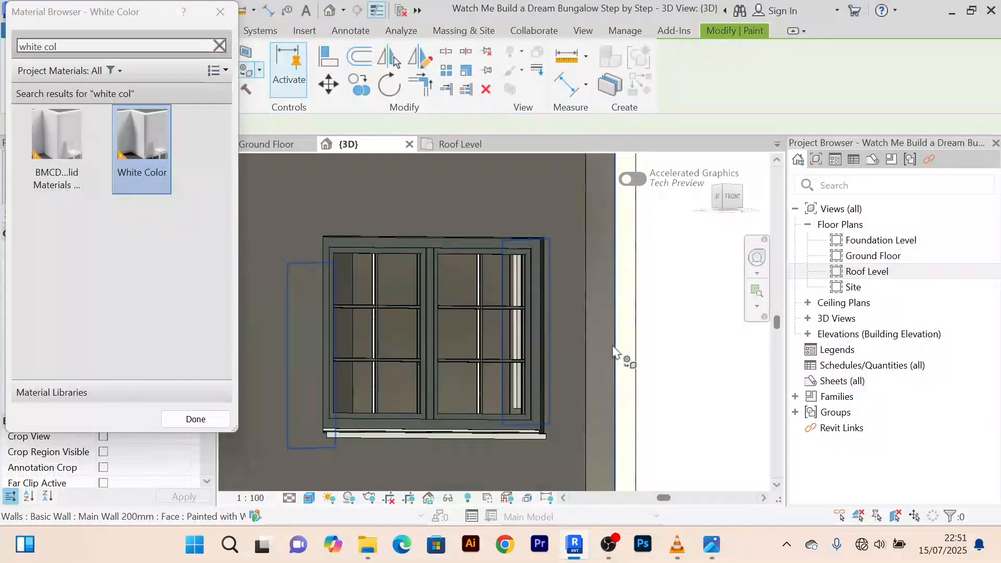
scroll(614, 353, down, 2)
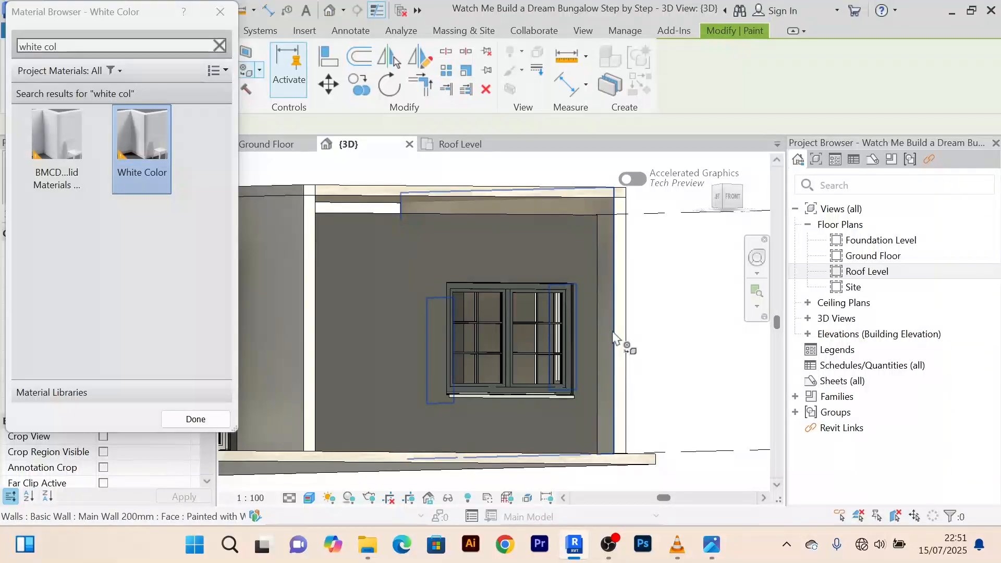
scroll(615, 340, down, 1)
scroll(577, 358, up, 4)
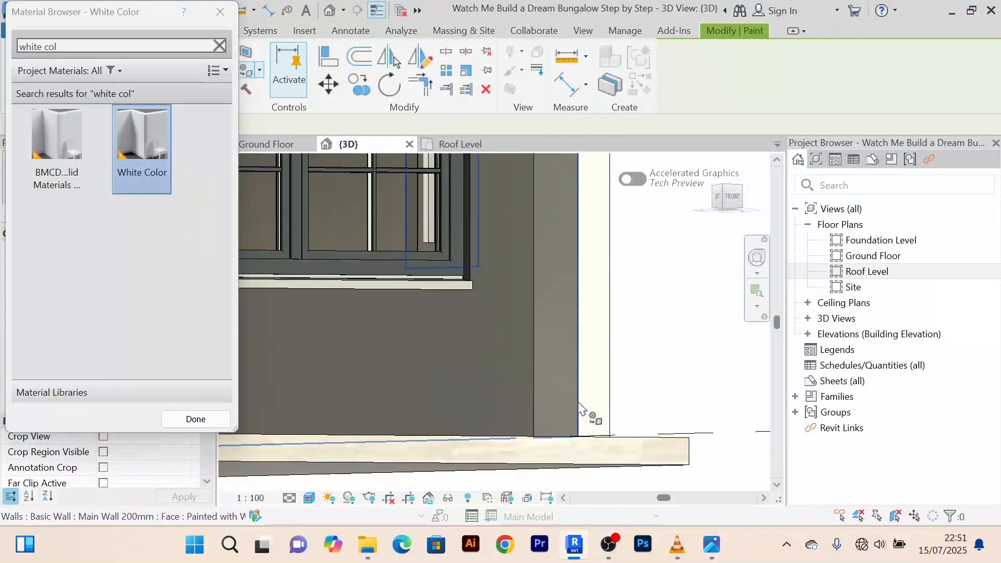
scroll(589, 365, down, 2)
scroll(537, 355, up, 2)
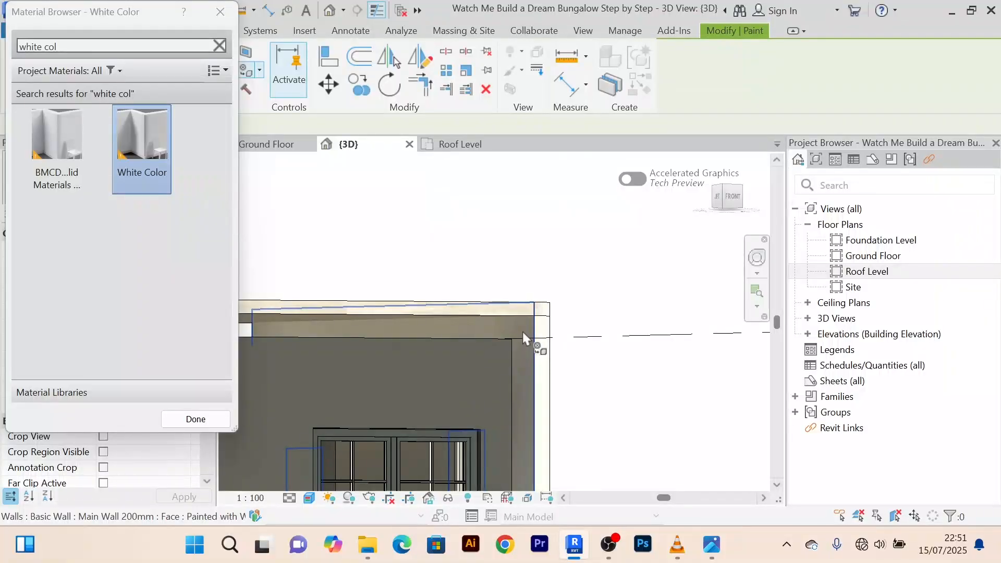
scroll(520, 331, up, 1)
scroll(518, 331, down, 2)
scroll(518, 330, down, 3)
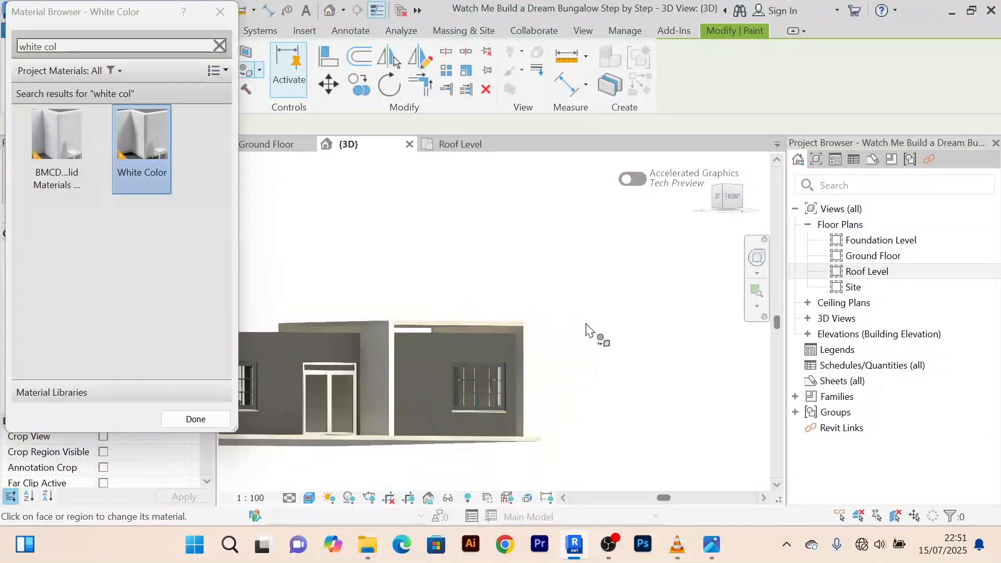
Paint the front bedroom wall around the window with White Color and finish painting
mouse_move(593, 336)
shift+middle_down()
mouse_move(664, 327)
mouse_move(664, 336)
mouse_move(521, 339)
mouse_move(537, 327)
mouse_move(528, 292)
shift+middle_up()
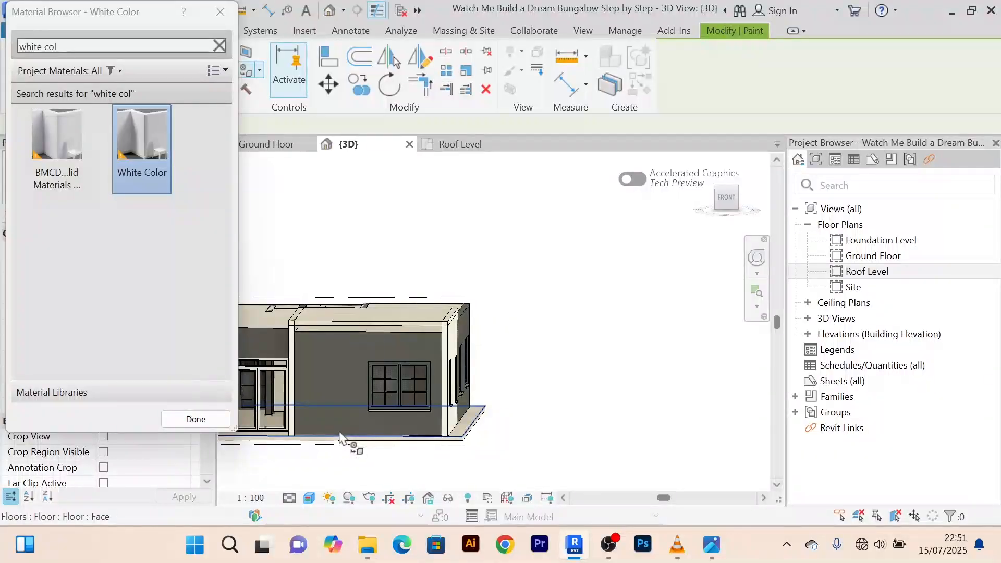
scroll(311, 433, up, 3)
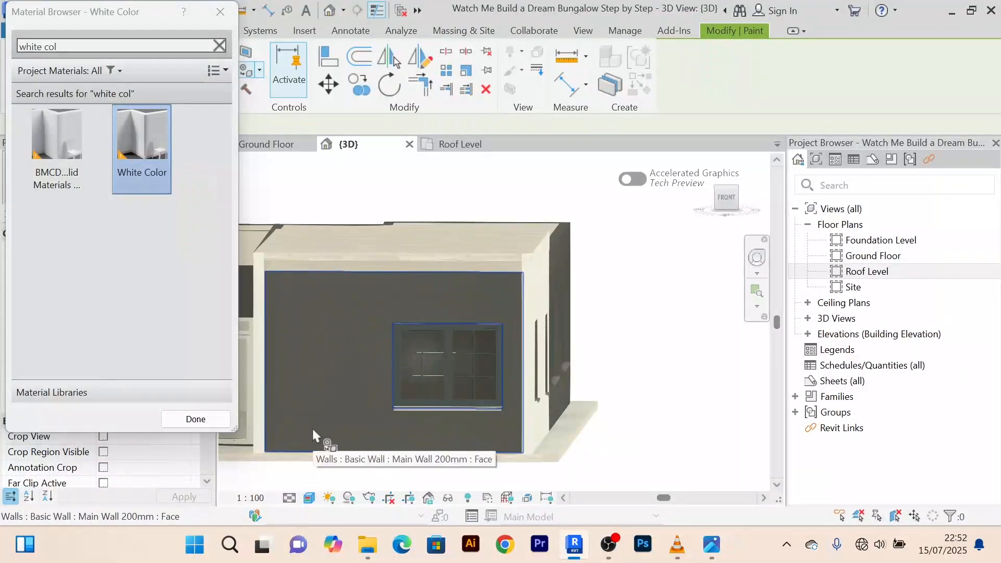
click(311, 414)
scroll(326, 347, down, 2)
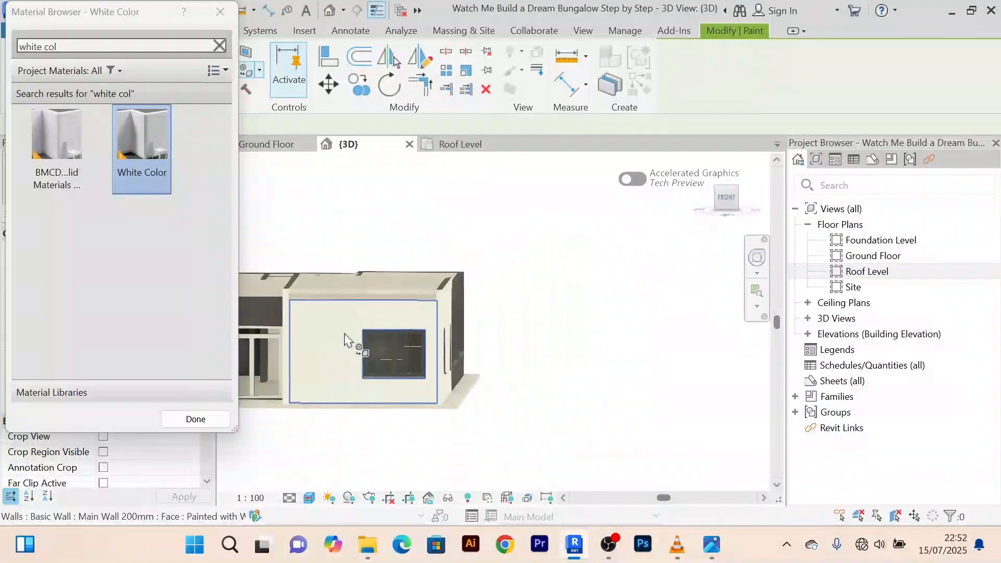
shift+middle_drag(327, 343, 392, 327)
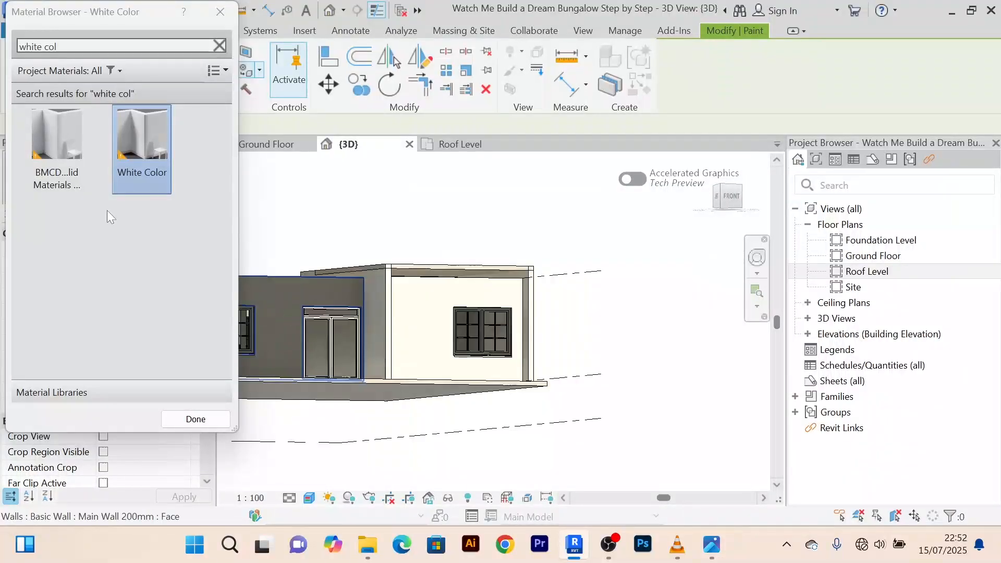
click(196, 419)
right_click(512, 164)
click(558, 173)
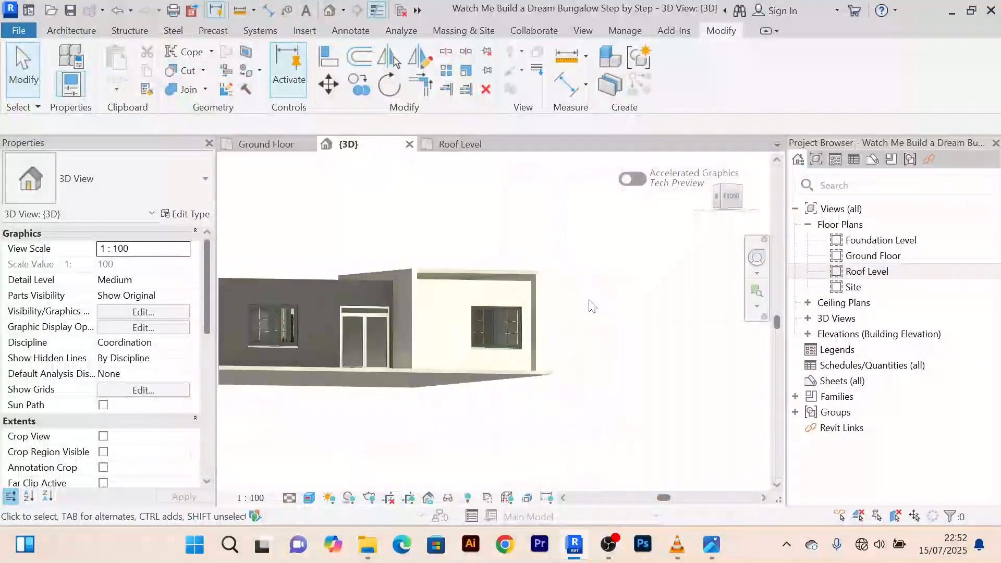
mouse_move(553, 313)
shift+middle_down()
mouse_move(565, 307)
mouse_move(554, 319)
shift+middle_up()
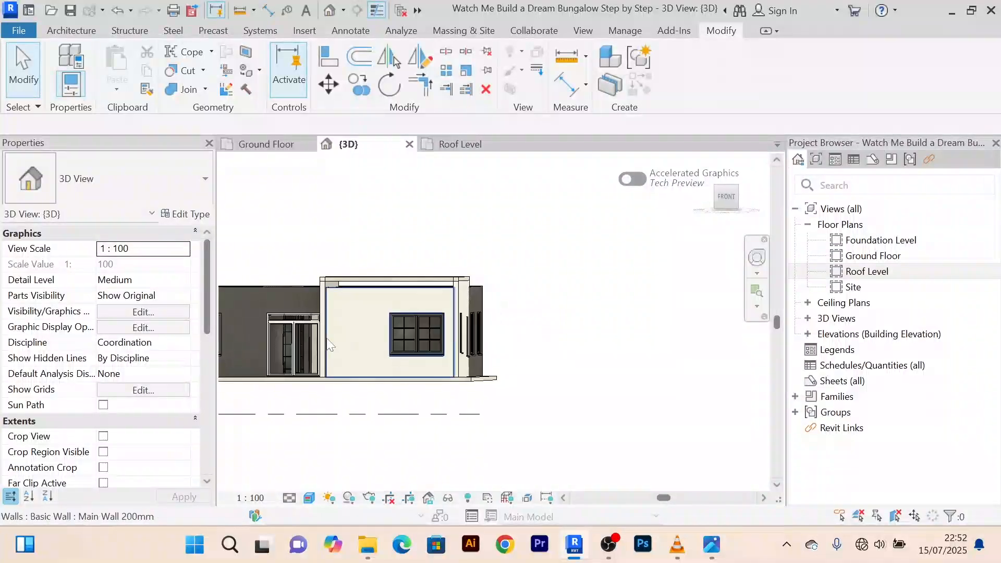
scroll(365, 328, up, 5)
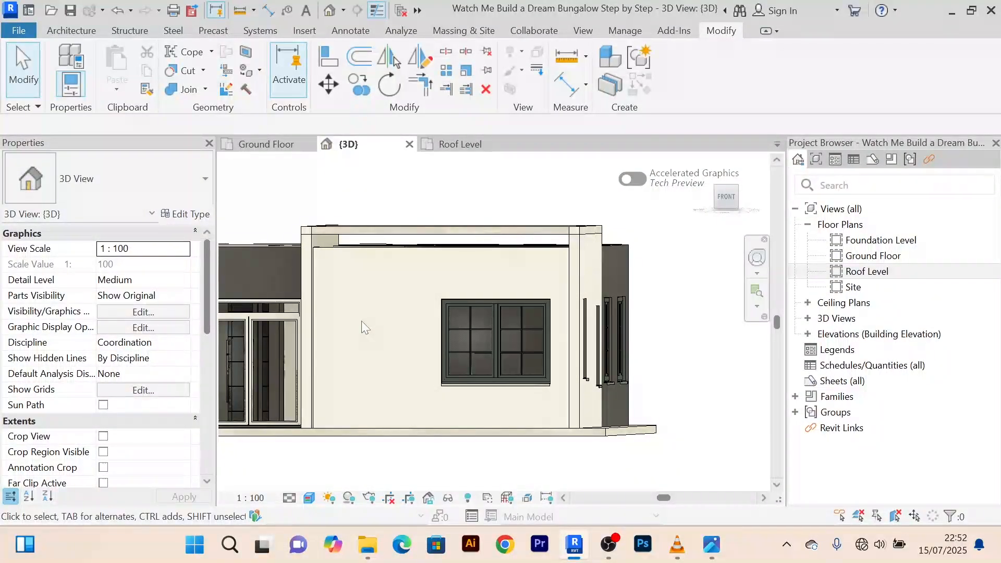
scroll(538, 304, down, 1)
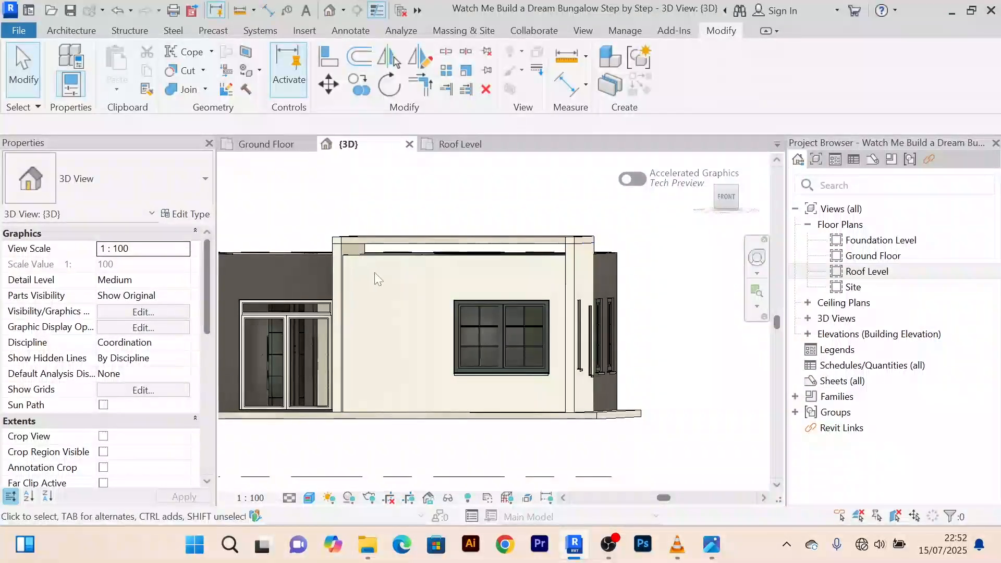
Isolate the front bedroom wall containing the window opening so only that wall is displayed in the 3D view
click(361, 259)
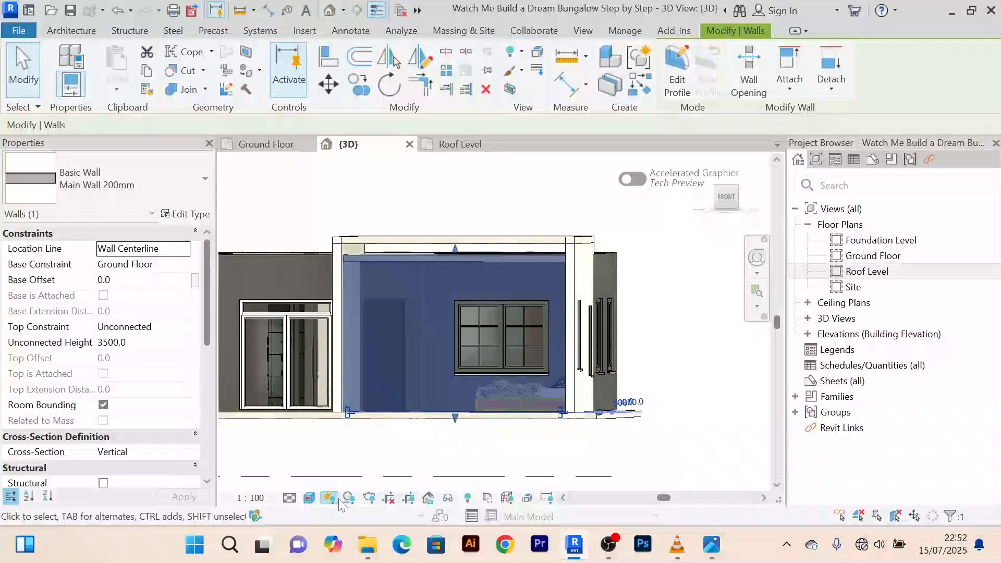
click(447, 498)
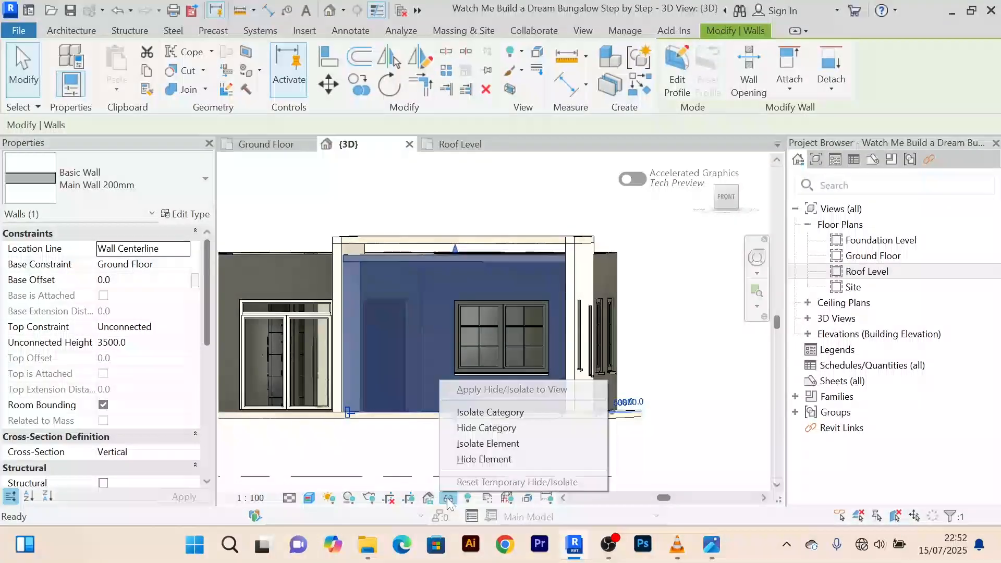
click(503, 443)
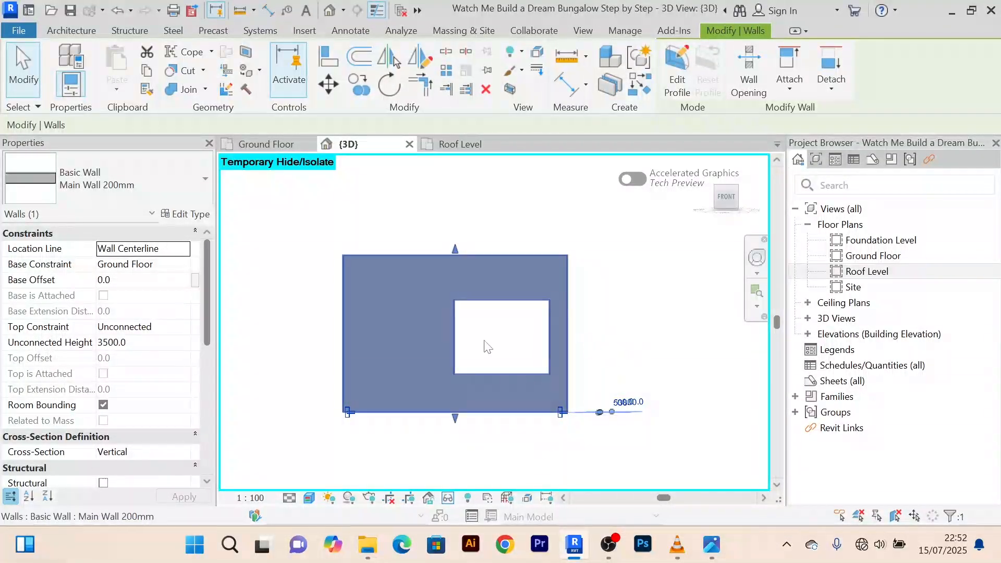
click(313, 362)
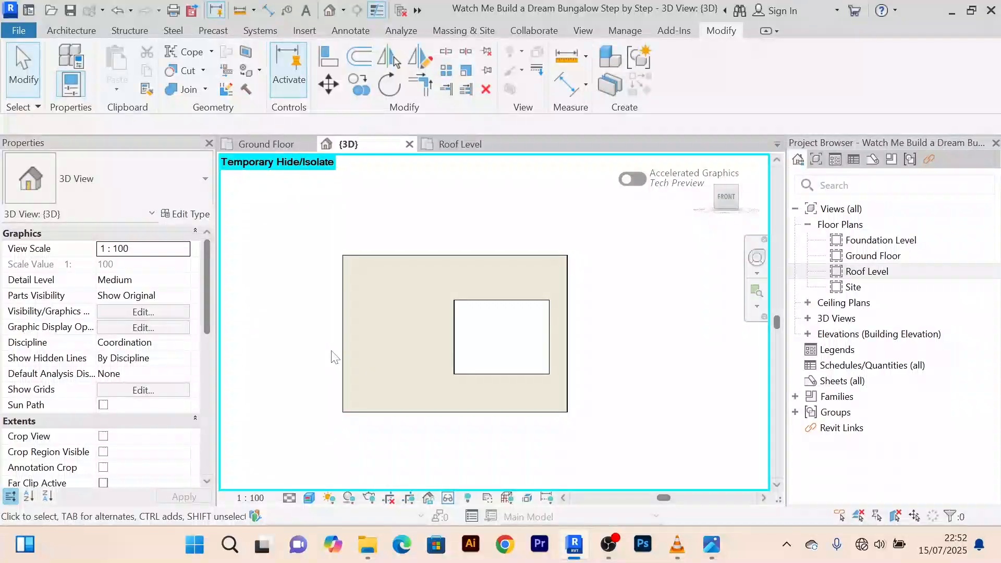
scroll(406, 320, up, 2)
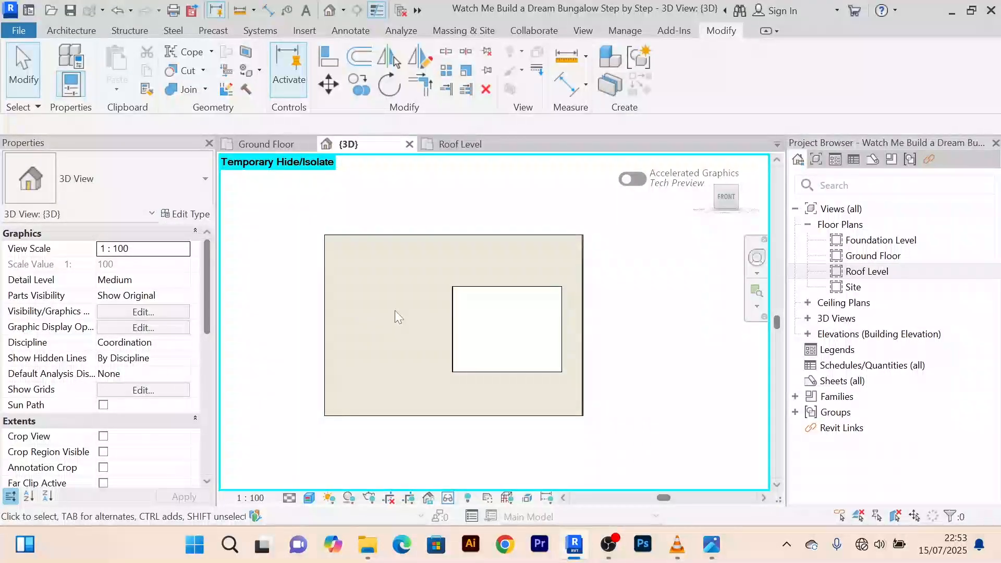
Split the isolated wall vertically beside the window opening, and split that side horizontally at window-head height and about 400 mm above its base
click(444, 52)
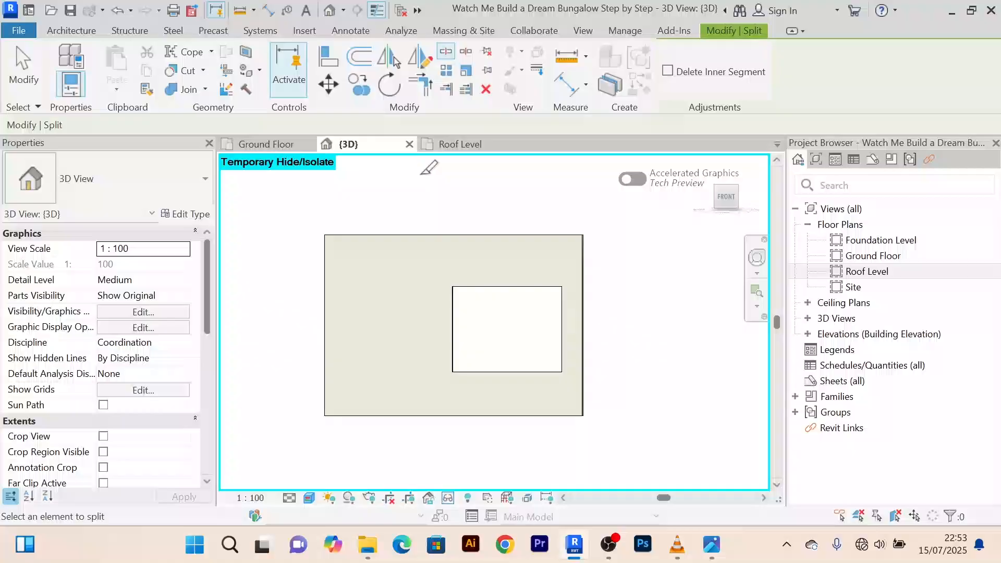
click(439, 235)
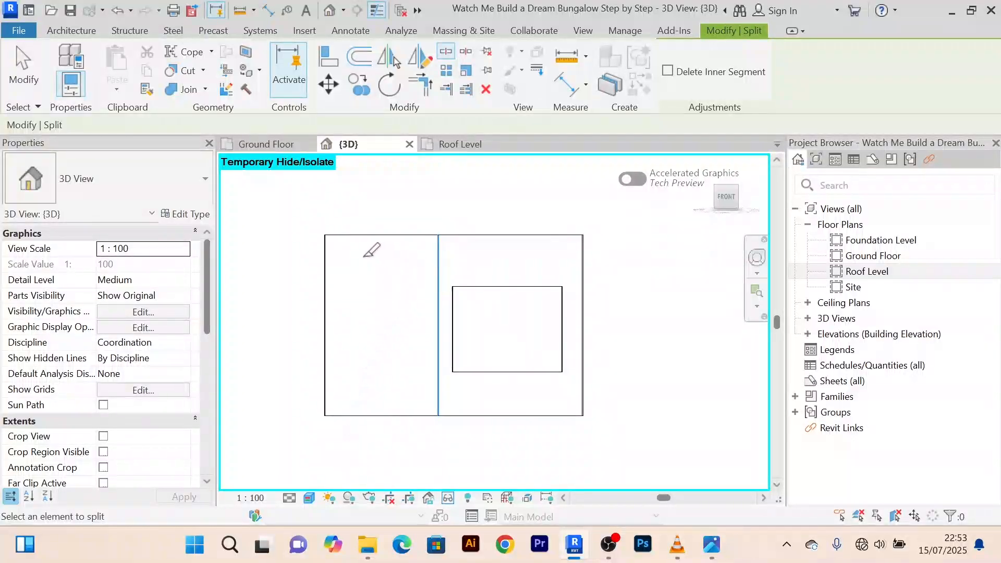
click(324, 338)
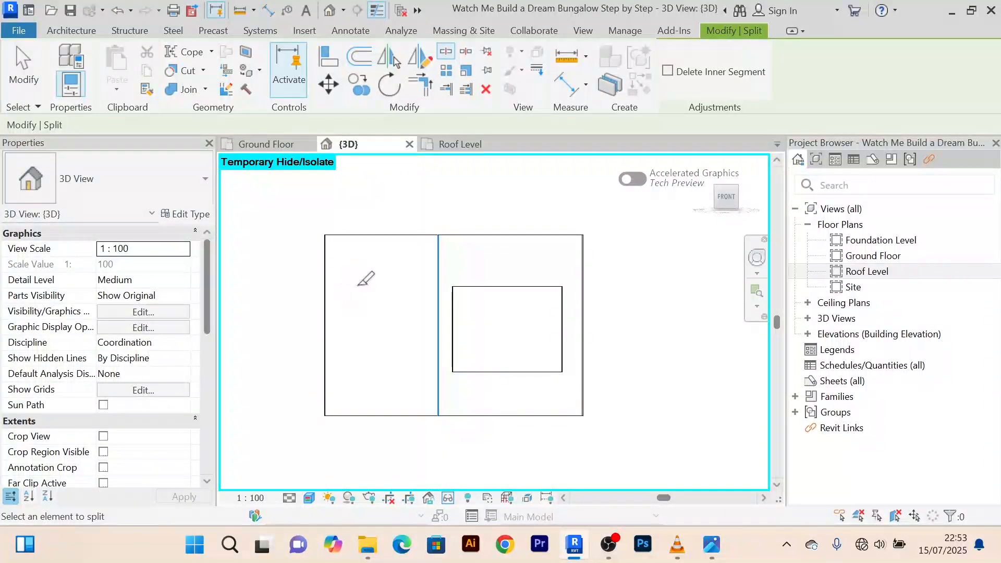
click(433, 282)
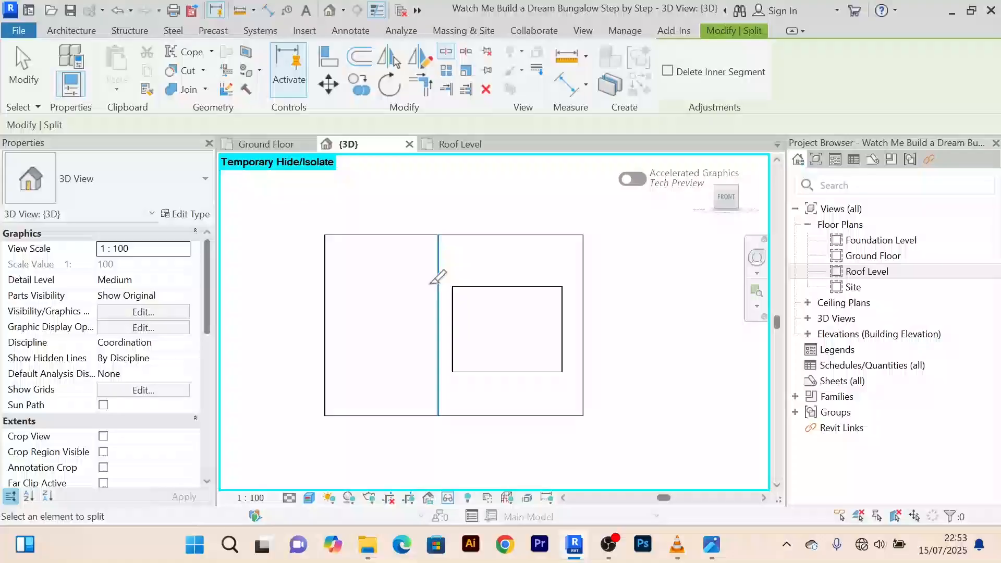
click(328, 286)
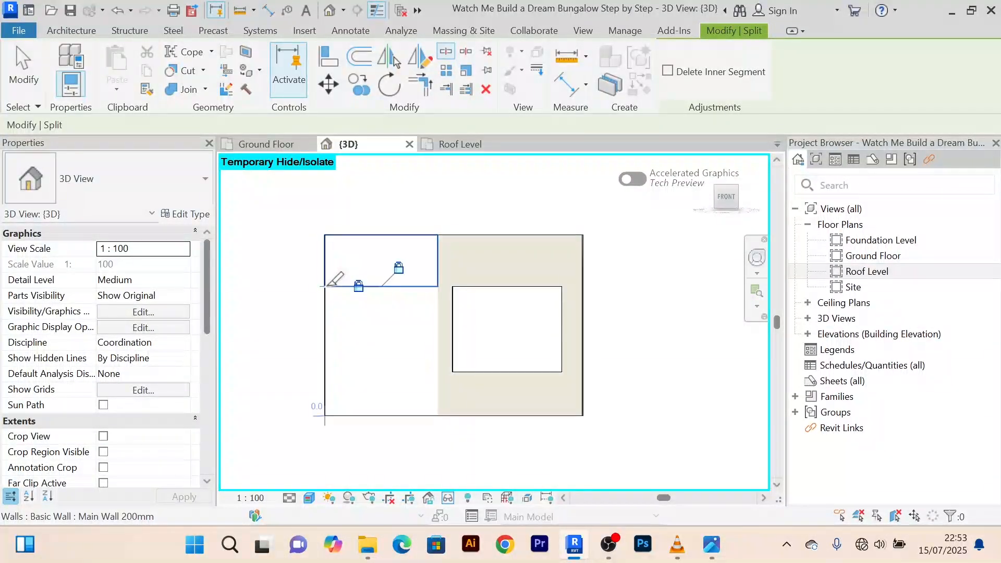
click(322, 395)
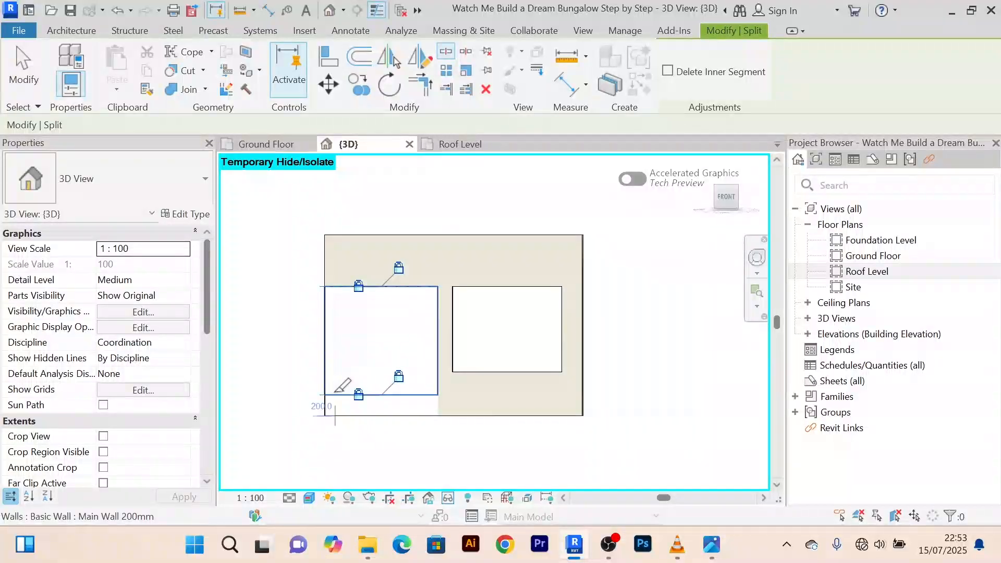
Split off a 200 mm wide vertical strip at the free end of the middle wall piece and finish splitting
scroll(343, 386, up, 4)
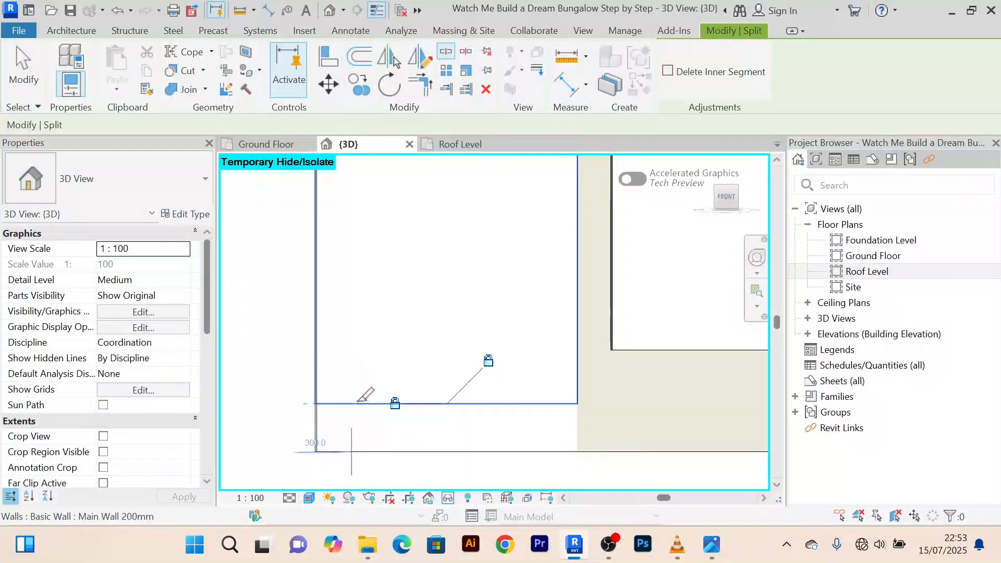
scroll(369, 359, down, 3)
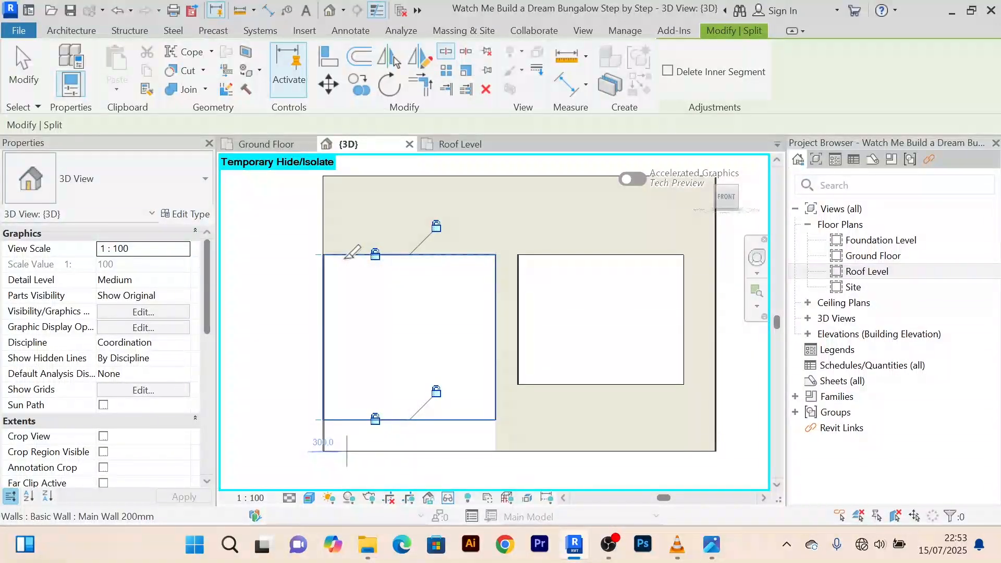
right_click(275, 246)
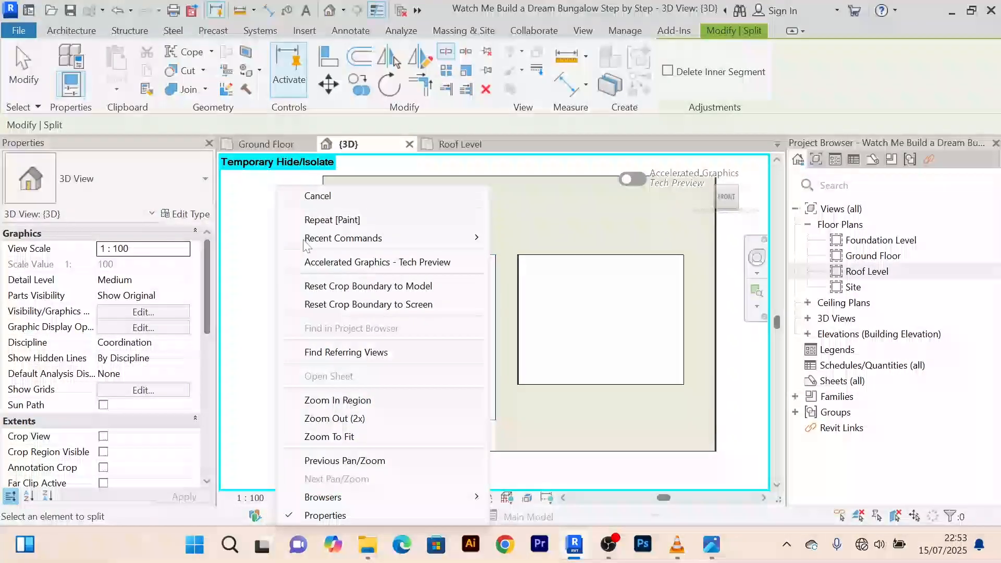
click(309, 199)
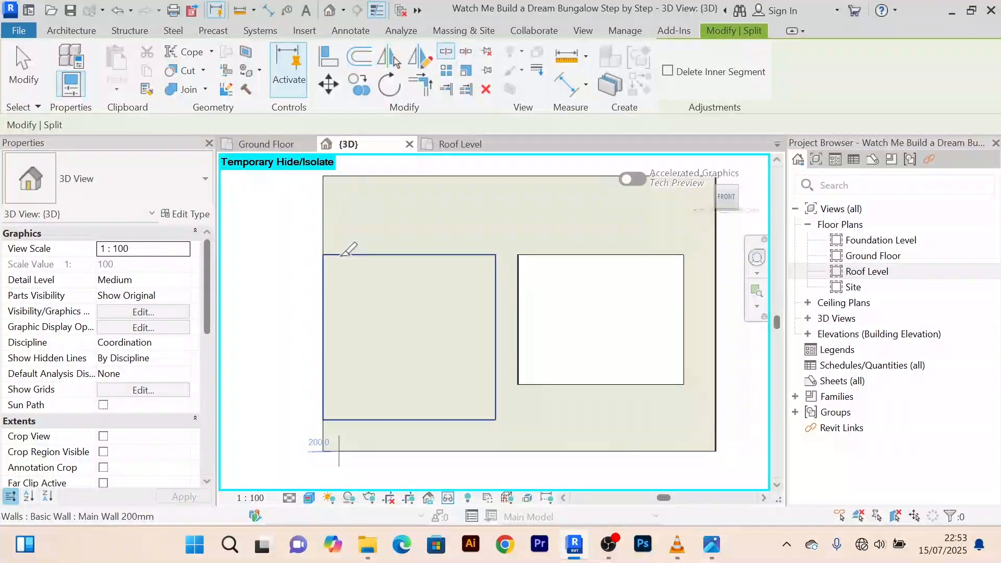
right_click(267, 258)
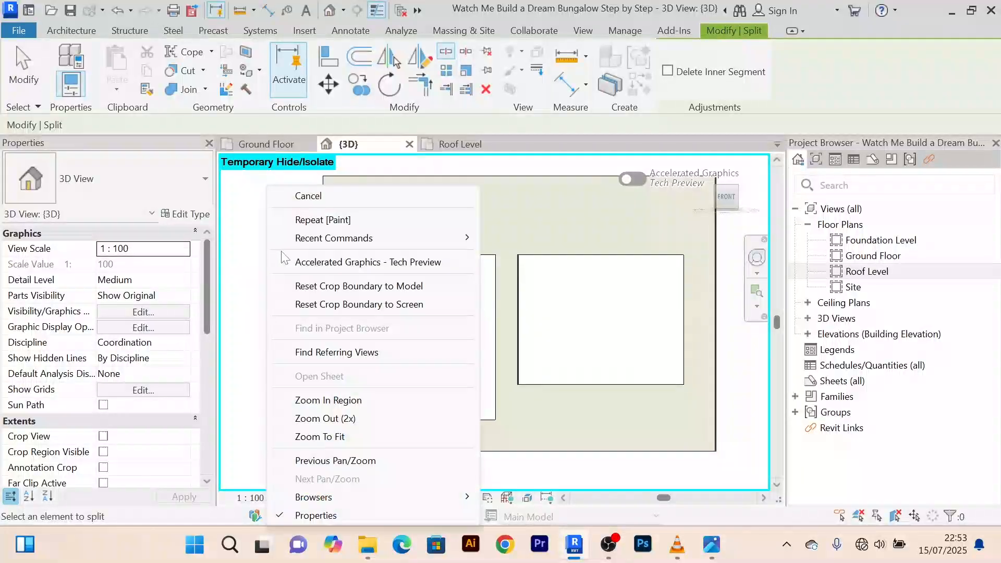
click(292, 199)
right_click(287, 206)
click(299, 201)
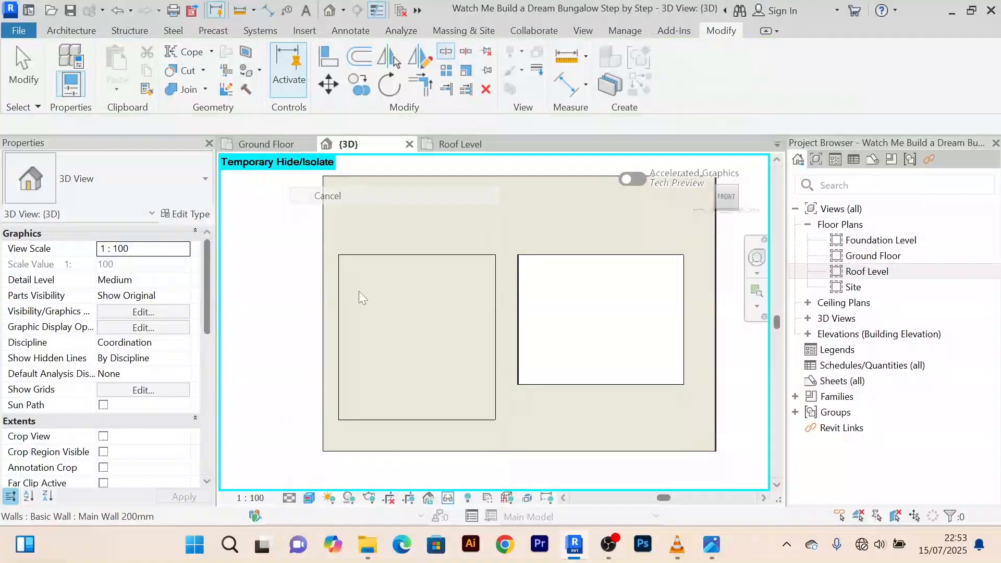
Change the split-off rectangular wall piece beside the window opening to the Curtain Wall Storefront type
click(445, 418)
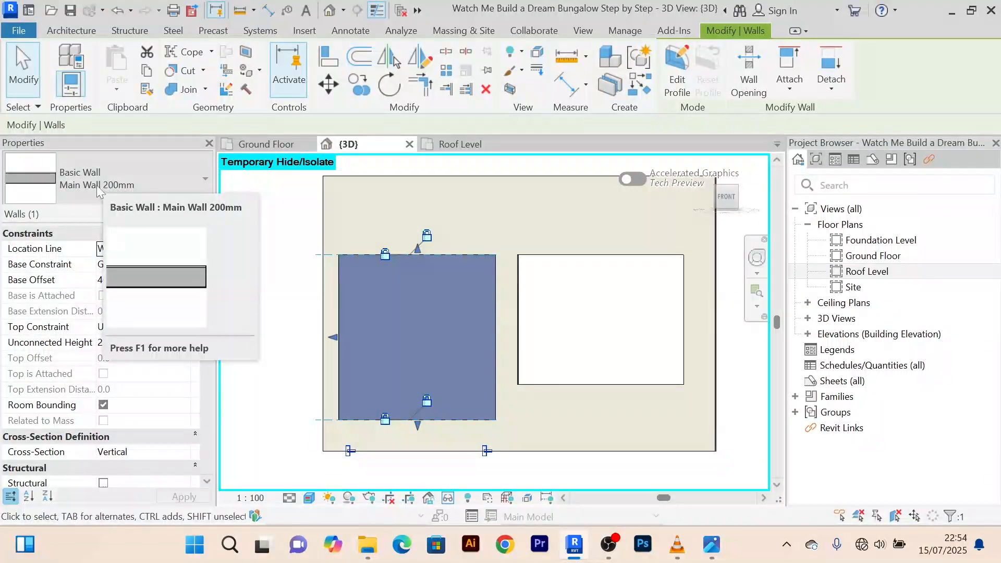
click(206, 178)
scroll(156, 301, up, 6)
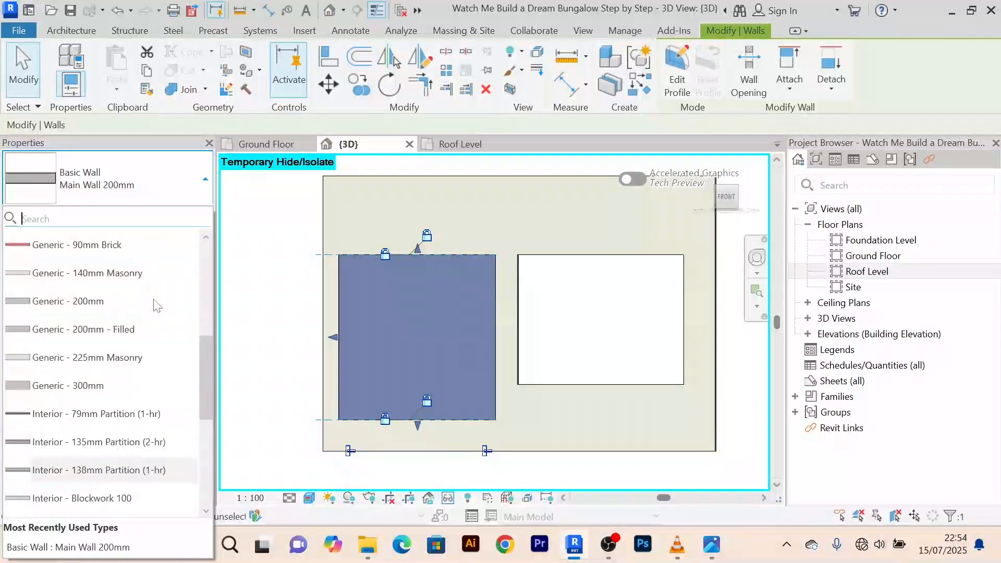
scroll(133, 241, down, 5)
scroll(123, 261, up, 7)
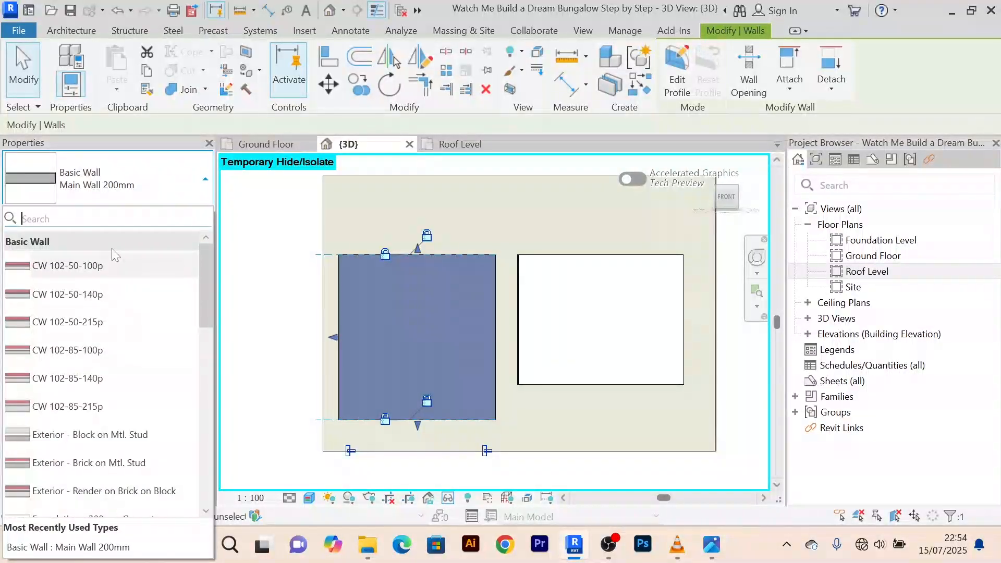
scroll(116, 265, down, 5)
scroll(116, 265, down, 4)
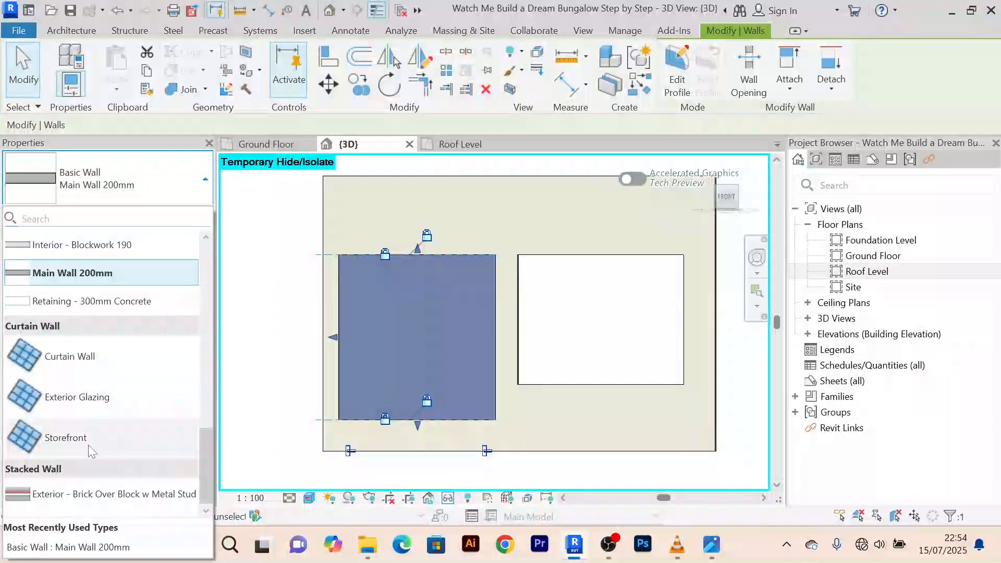
mouse_move(88, 446)
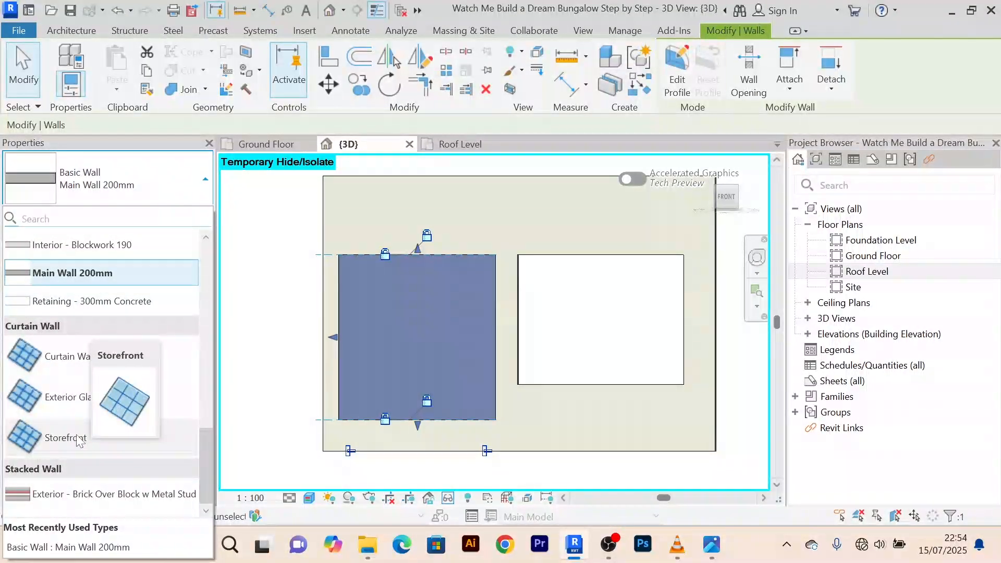
click(78, 441)
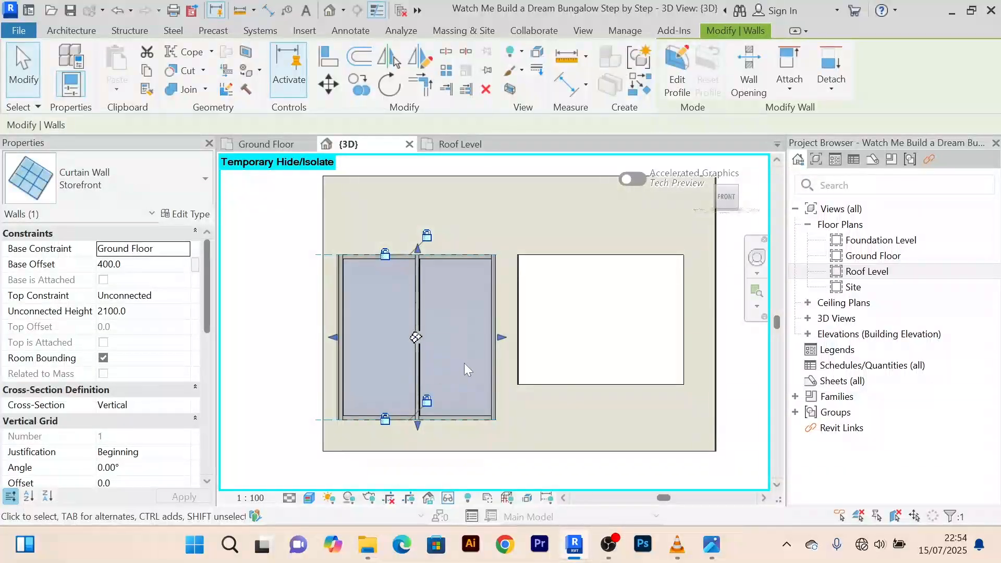
scroll(468, 337, up, 2)
scroll(338, 328, down, 3)
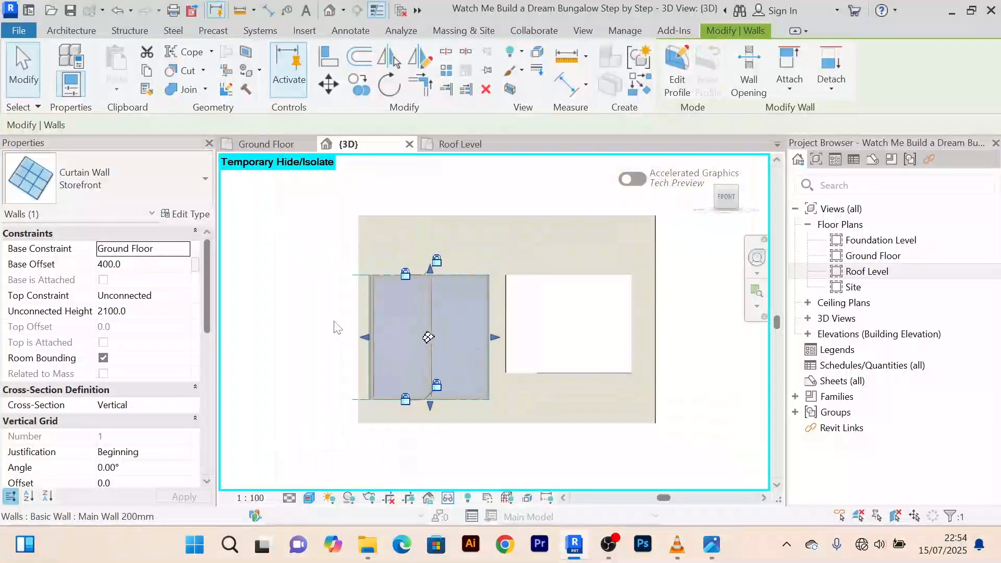
click(338, 328)
scroll(467, 346, up, 3)
scroll(281, 347, down, 2)
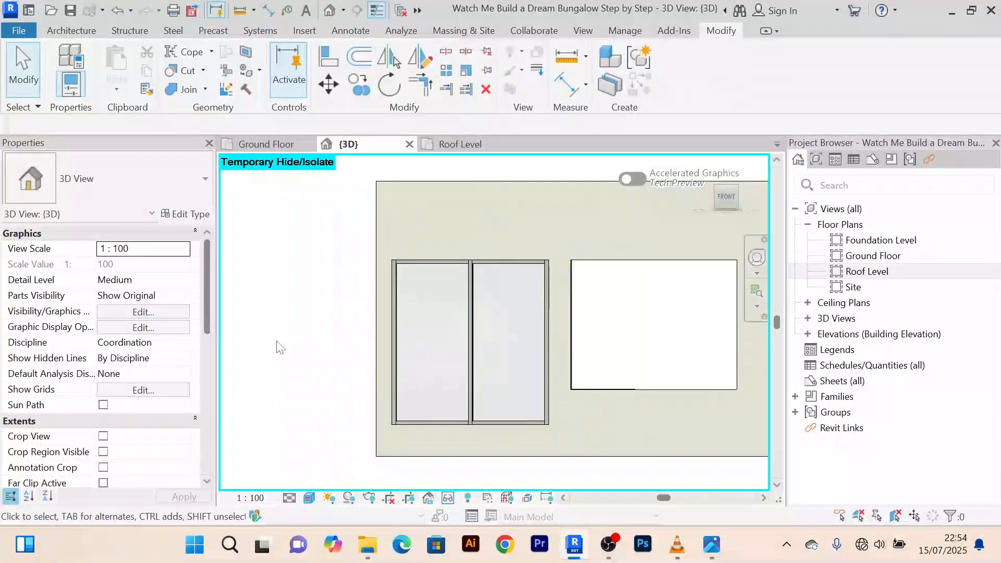
scroll(282, 344, down, 2)
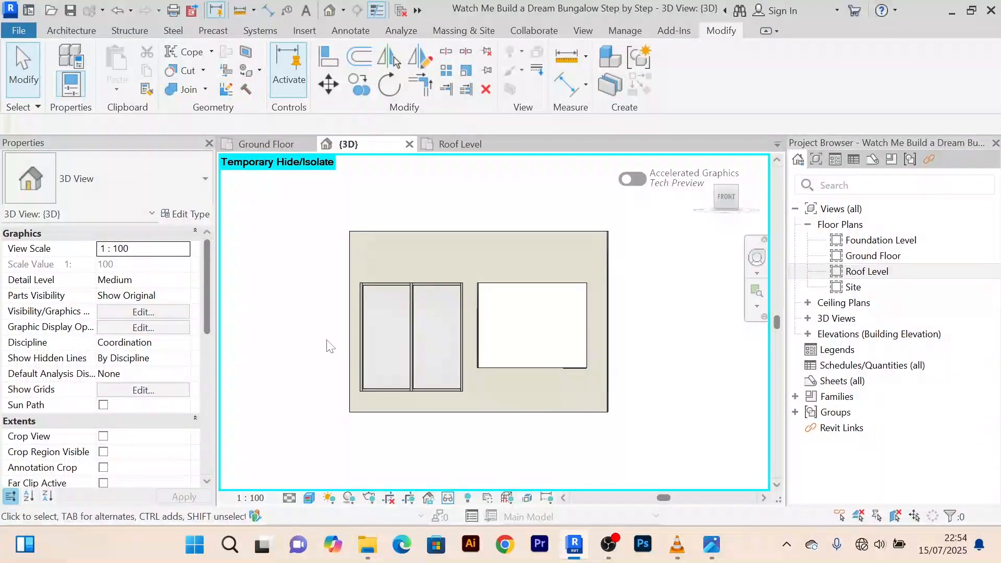
scroll(417, 380, up, 2)
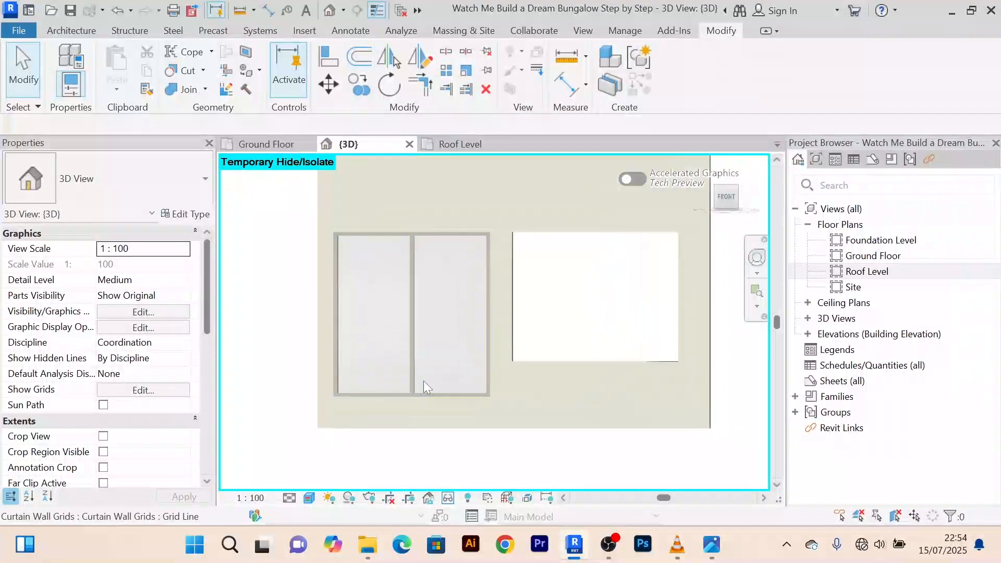
Try to change the storefront wall piece to the Exterior Glazing curtain wall type
click(449, 390)
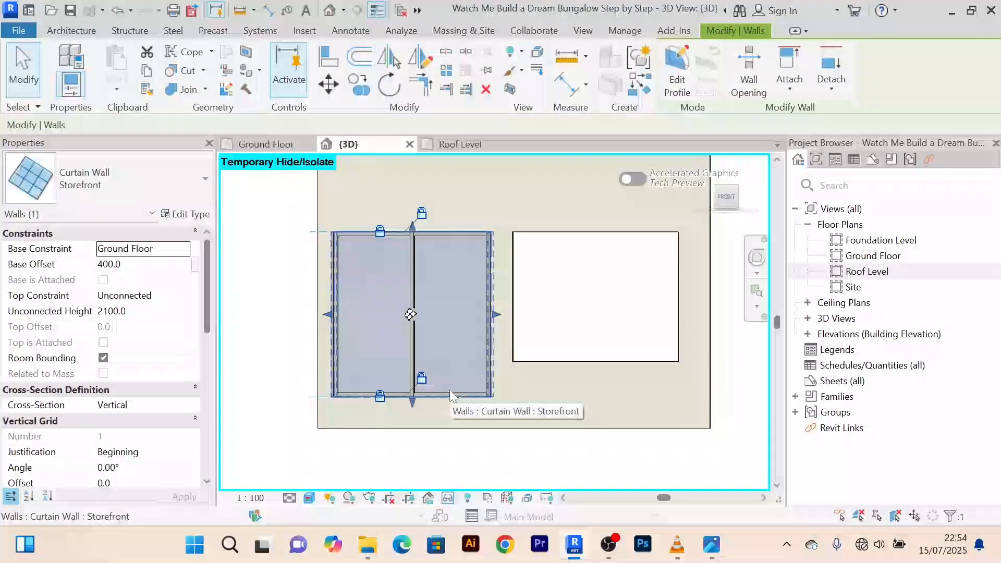
click(207, 180)
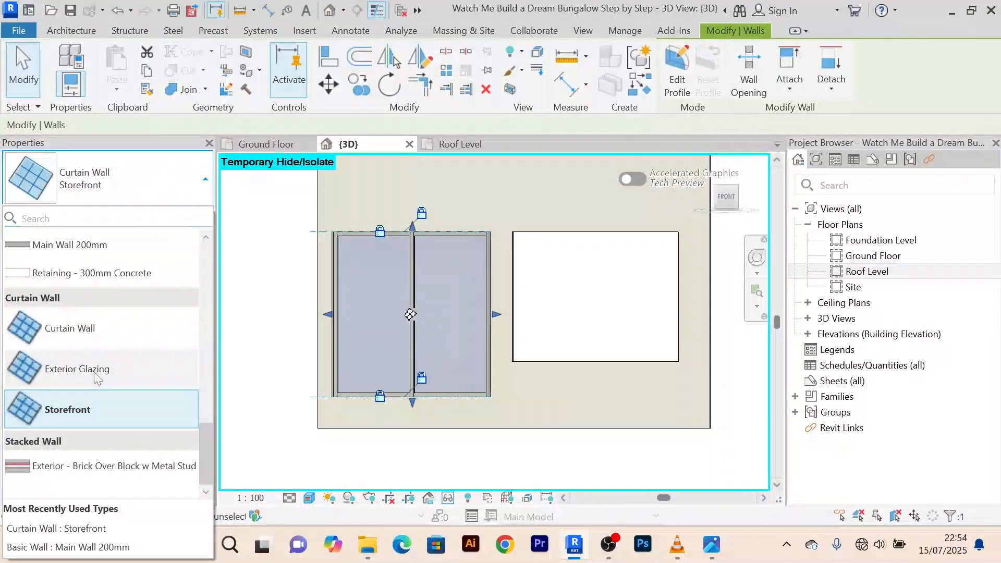
click(97, 371)
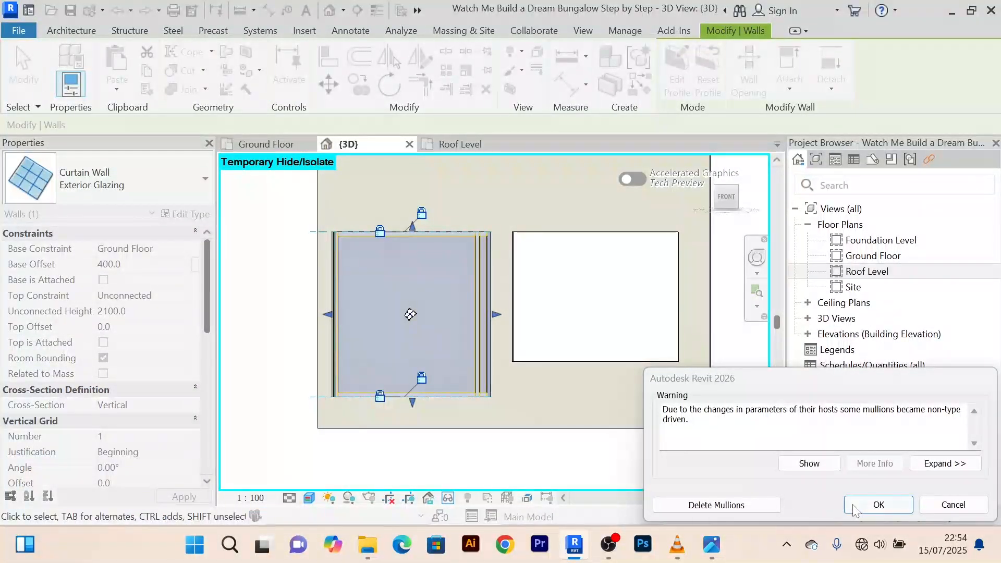
click(950, 505)
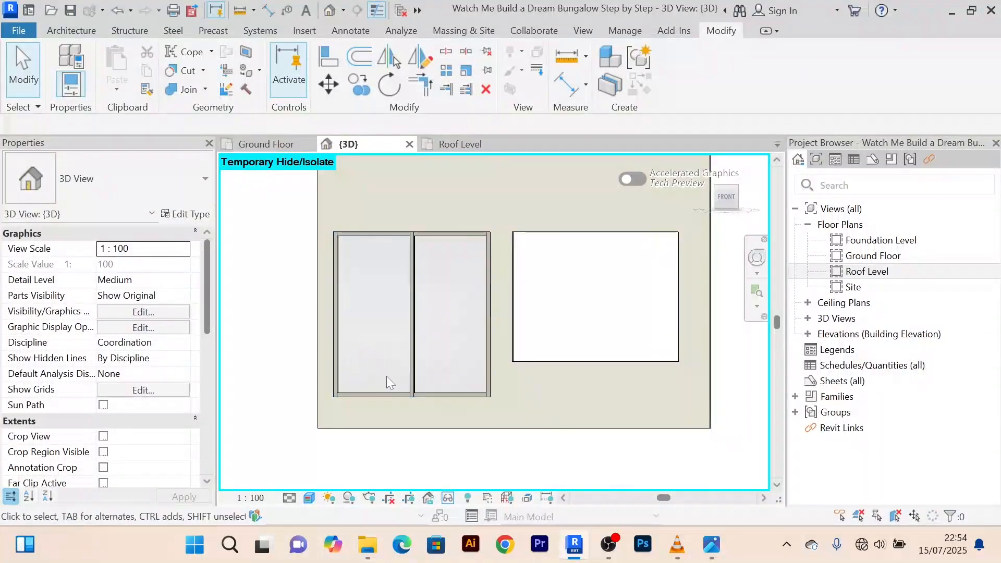
Change the storefront wall piece to the plain Curtain Wall type, keeping its existing gridline and mullions
click(418, 363)
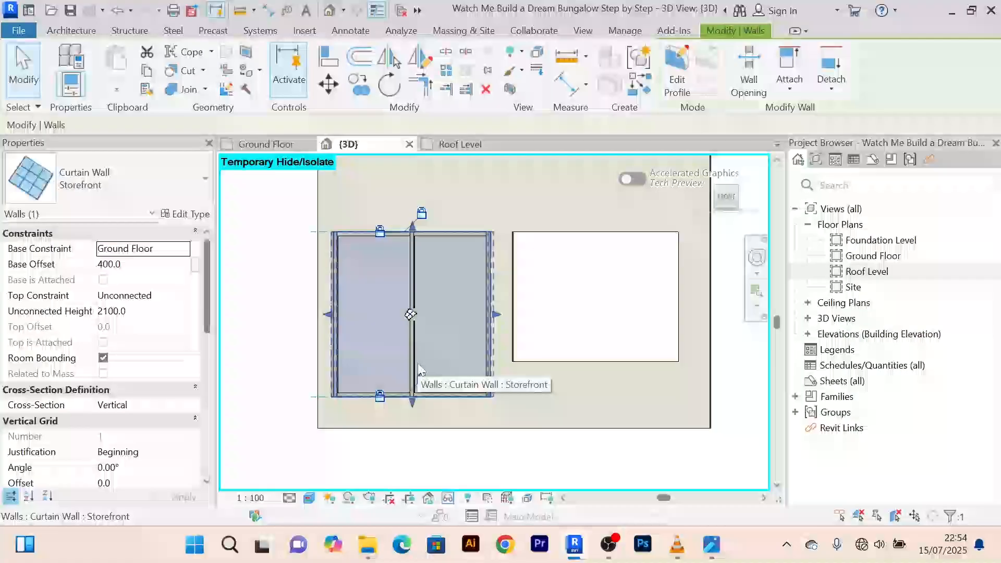
click(206, 179)
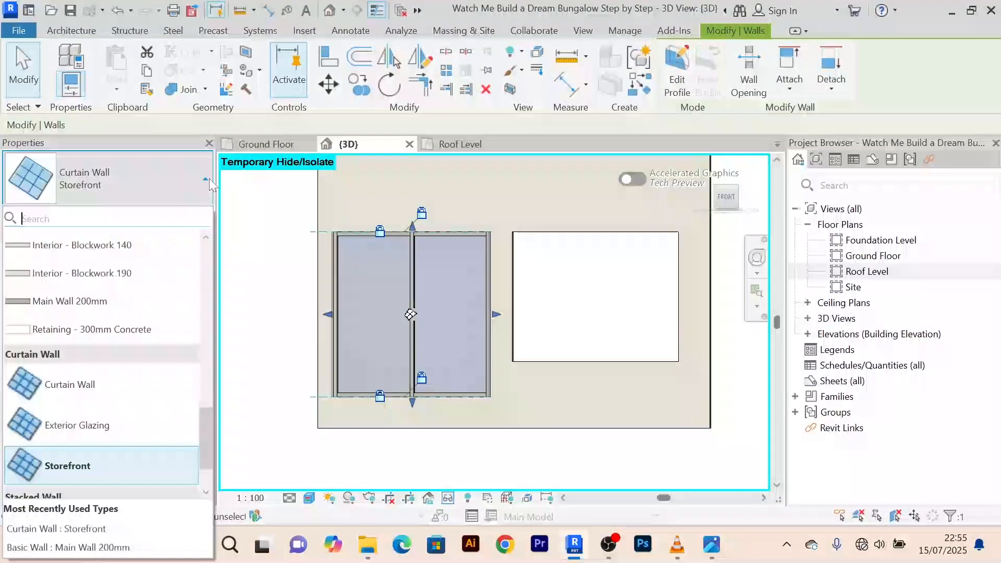
click(87, 387)
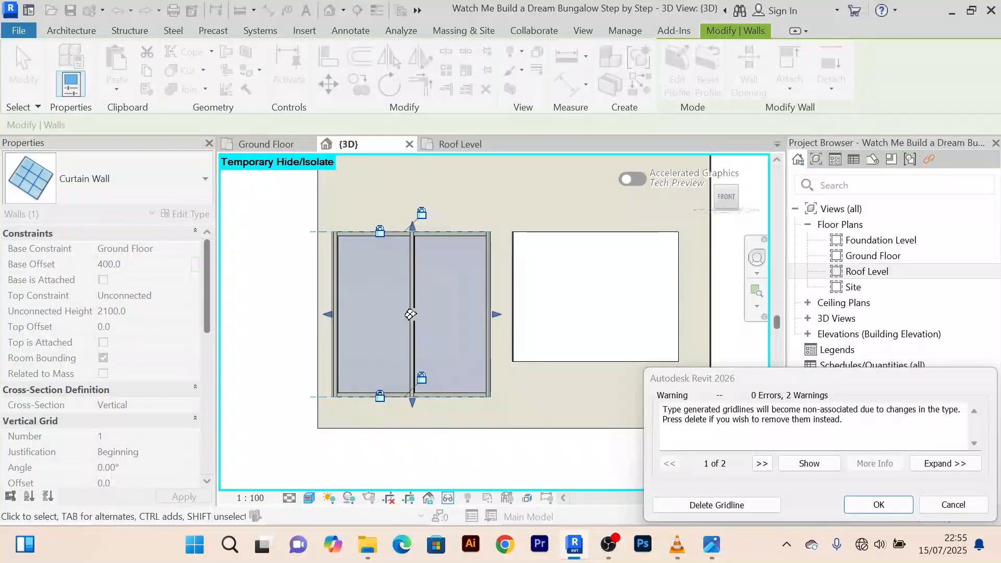
click(887, 510)
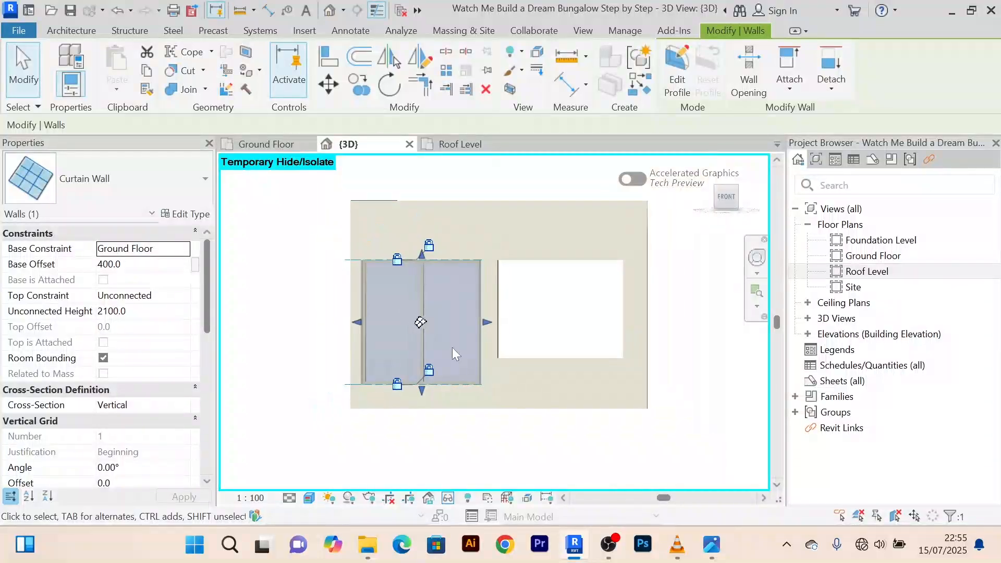
Undo the curtain wall type changes made to the rectangular wall piece beside the window opening
click(283, 289)
middle_drag(372, 325, 353, 318)
scroll(402, 334, down, 2)
scroll(370, 326, up, 2)
scroll(370, 325, down, 1)
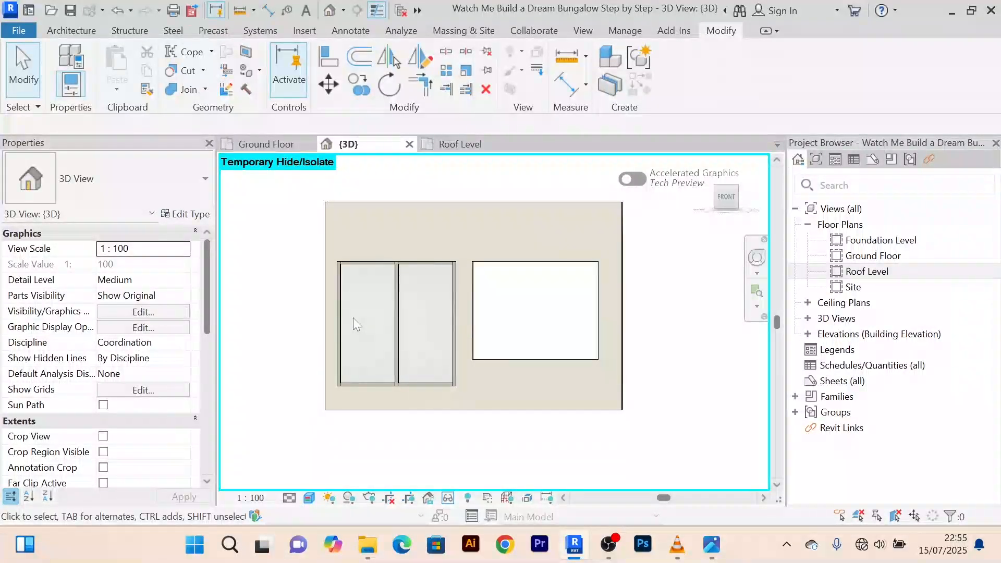
click(118, 12)
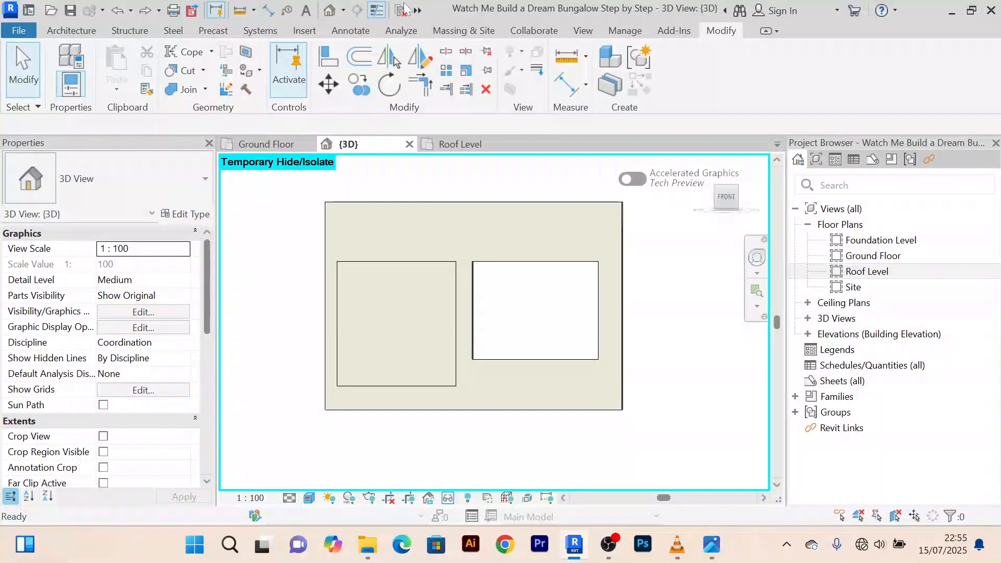
Change the rectangular Main Wall 200mm piece beside the window opening directly to the plain Curtain Wall type
click(423, 383)
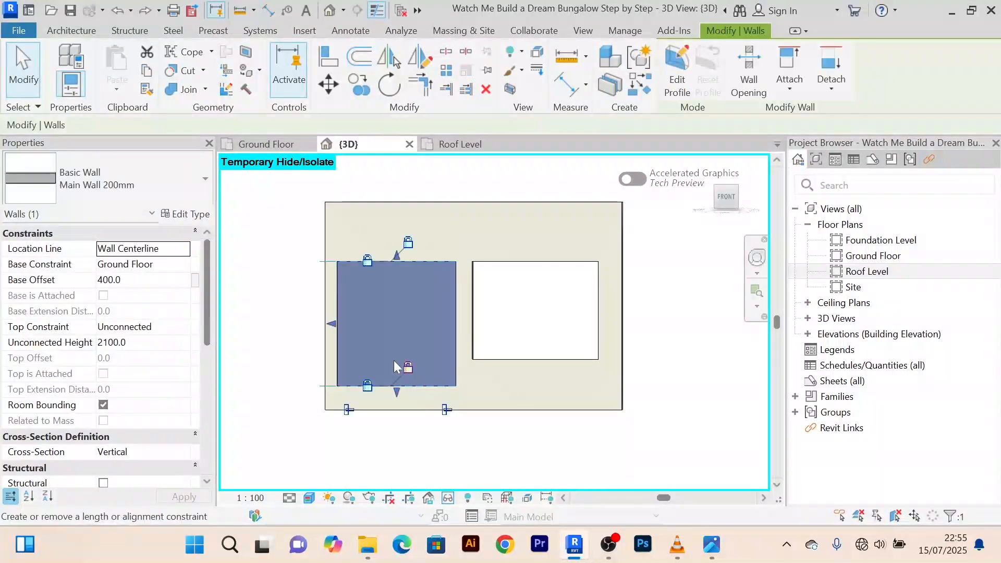
click(203, 180)
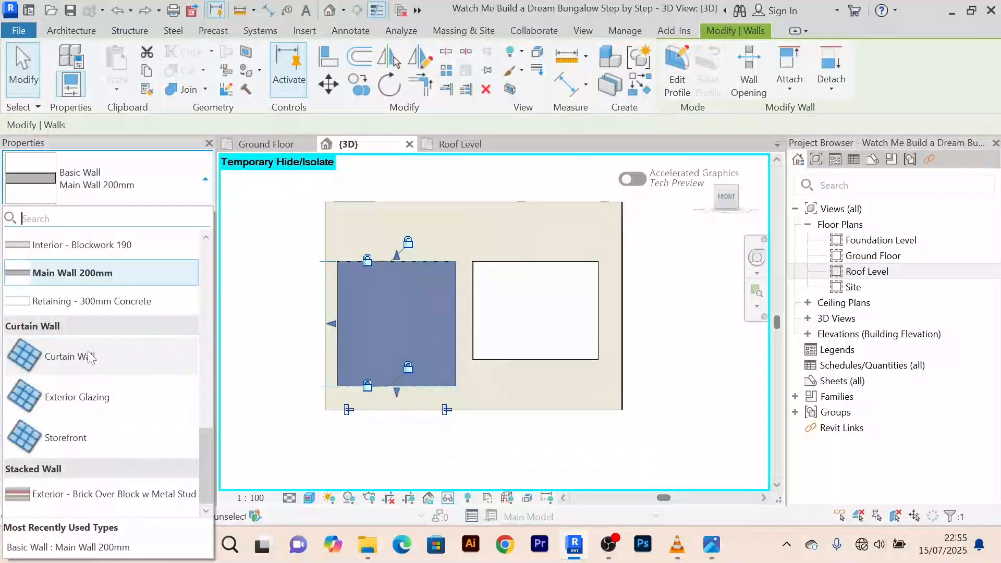
click(89, 354)
click(284, 275)
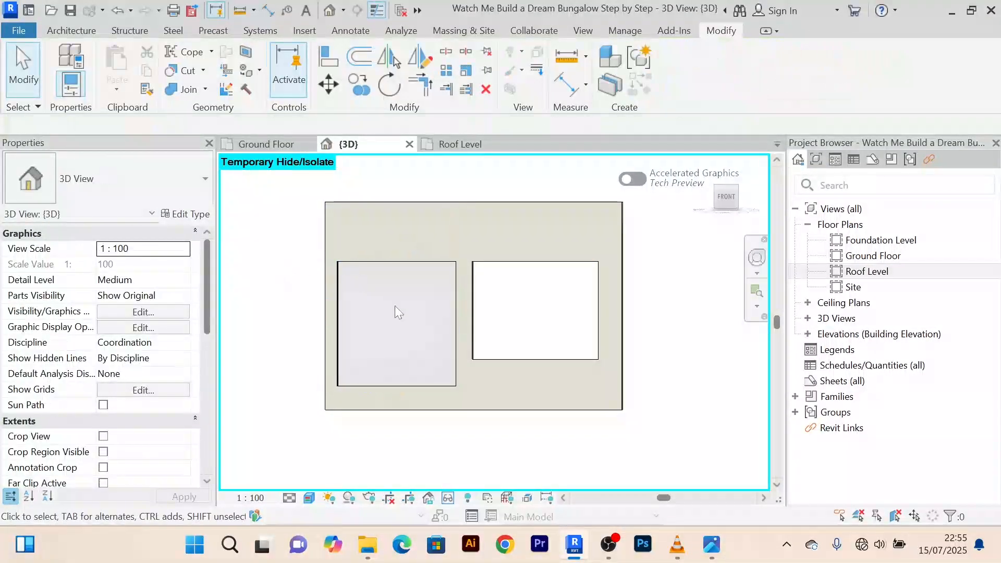
Add two vertical curtain grid lines to the curtain wall, one 400 mm from its outer edge and one at one-third of the remaining panel nearest the window opening
click(365, 293)
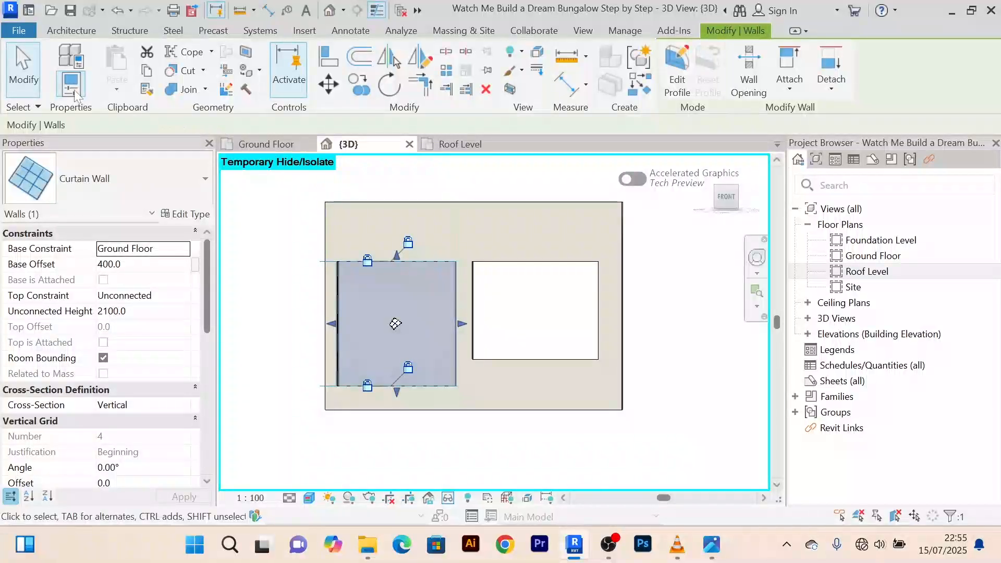
click(70, 31)
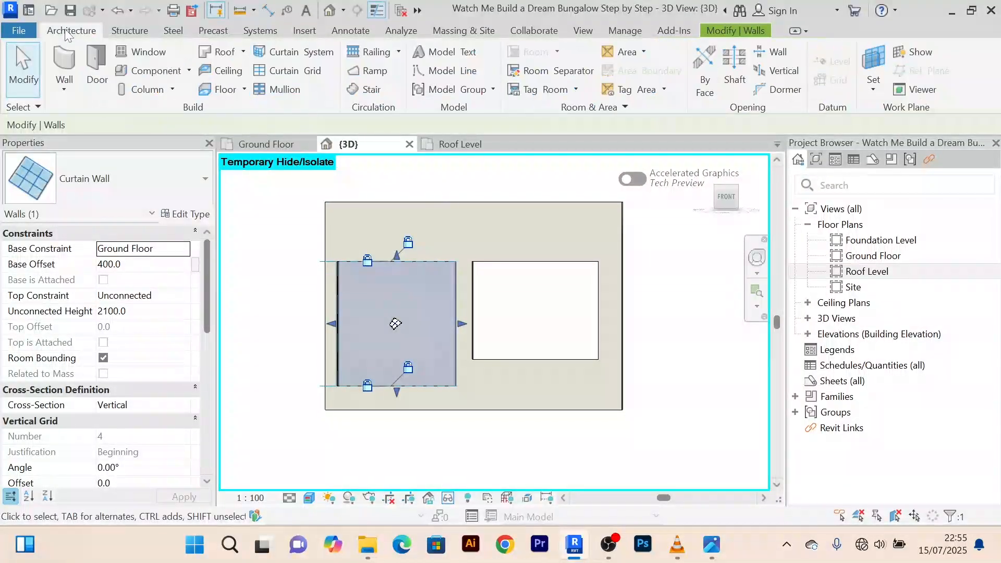
click(293, 71)
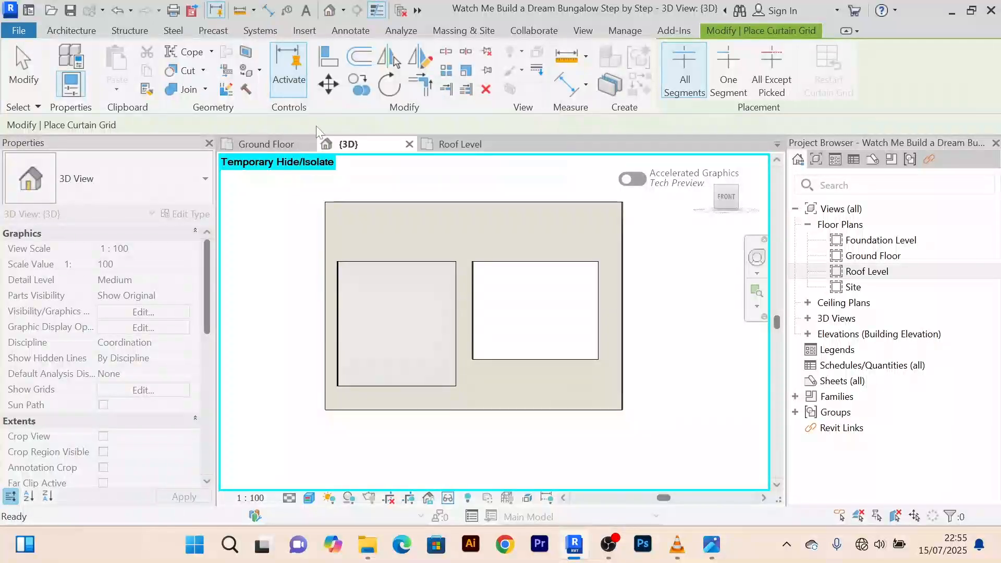
scroll(352, 285, up, 1)
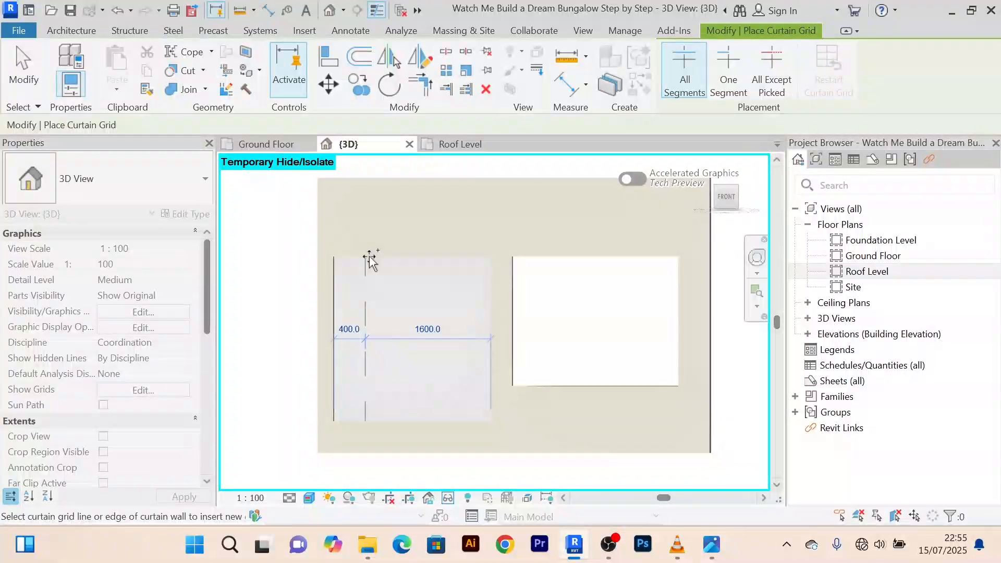
click(370, 256)
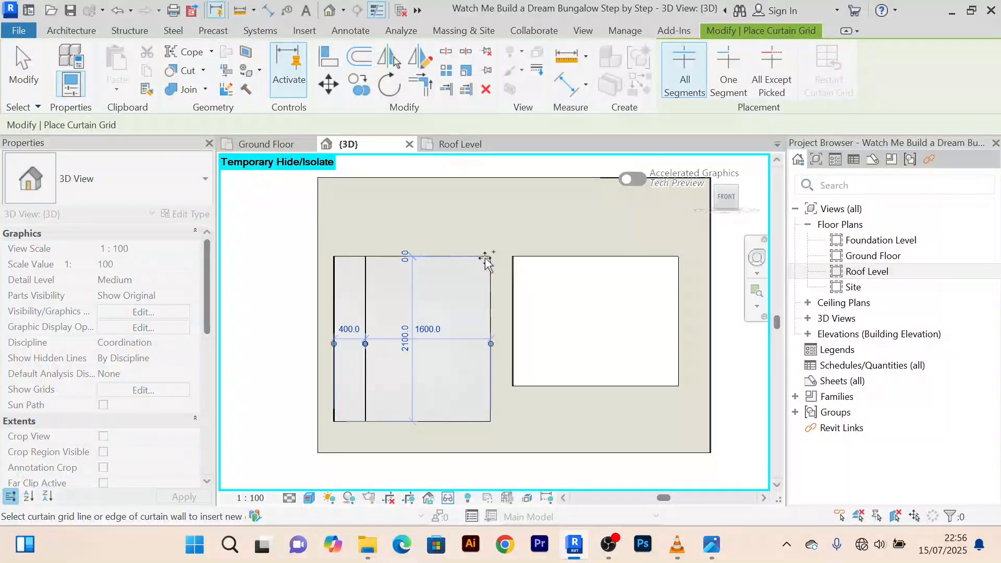
click(462, 259)
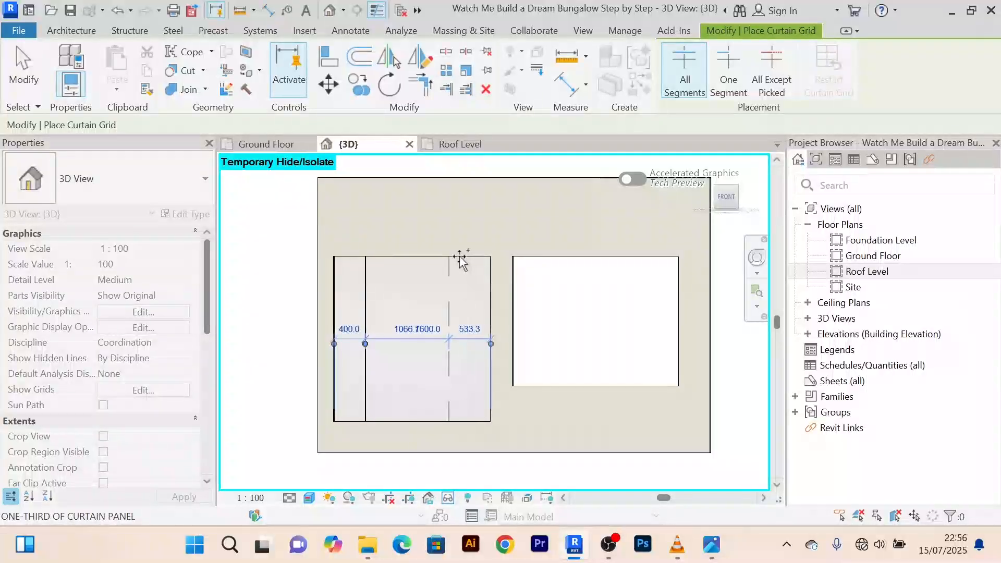
right_click(269, 217)
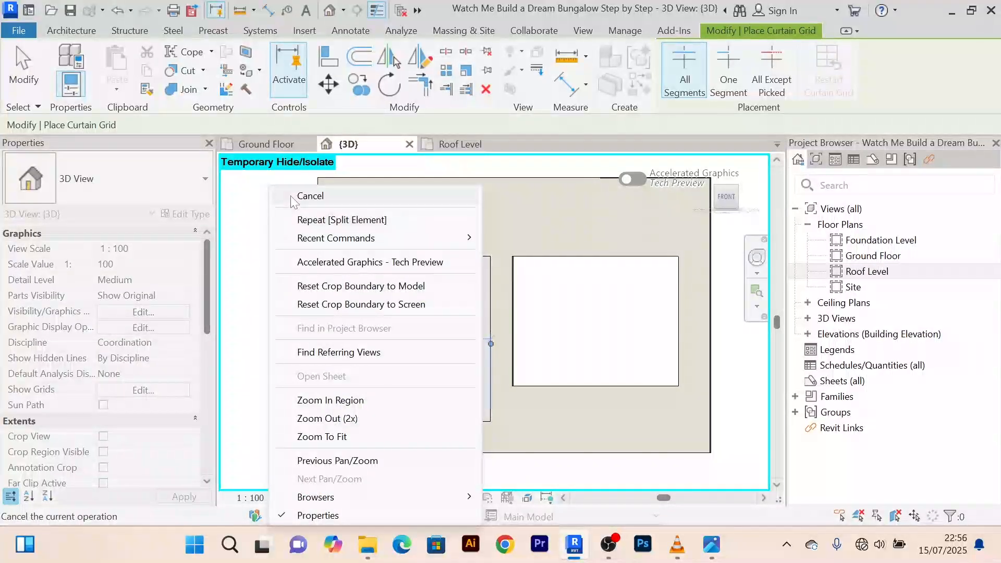
click(293, 199)
right_click(273, 207)
click(305, 199)
Set the distance from the second vertical grid line to the curtain wall edge nearest the window opening to 400 mm
scroll(452, 314, up, 1)
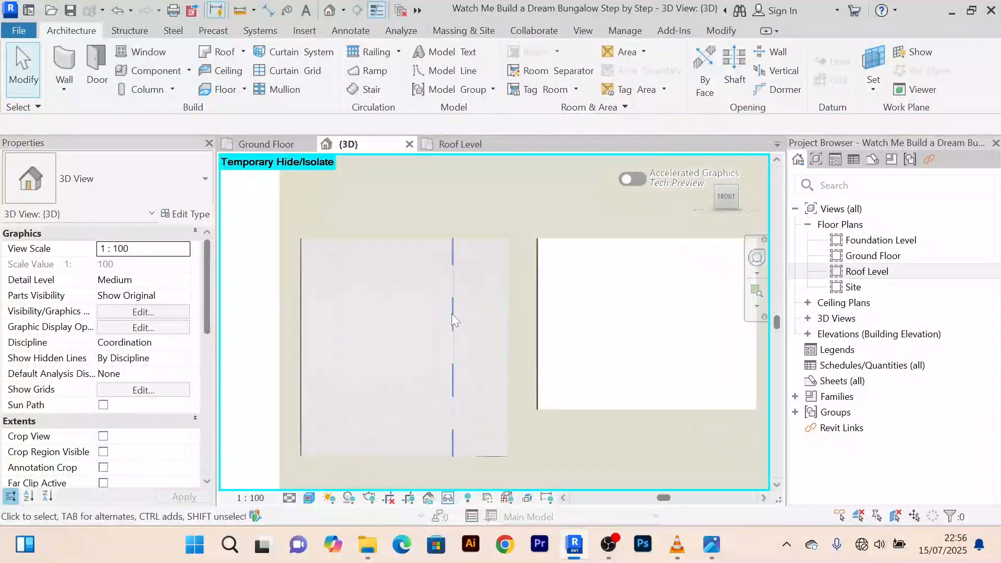
click(455, 308)
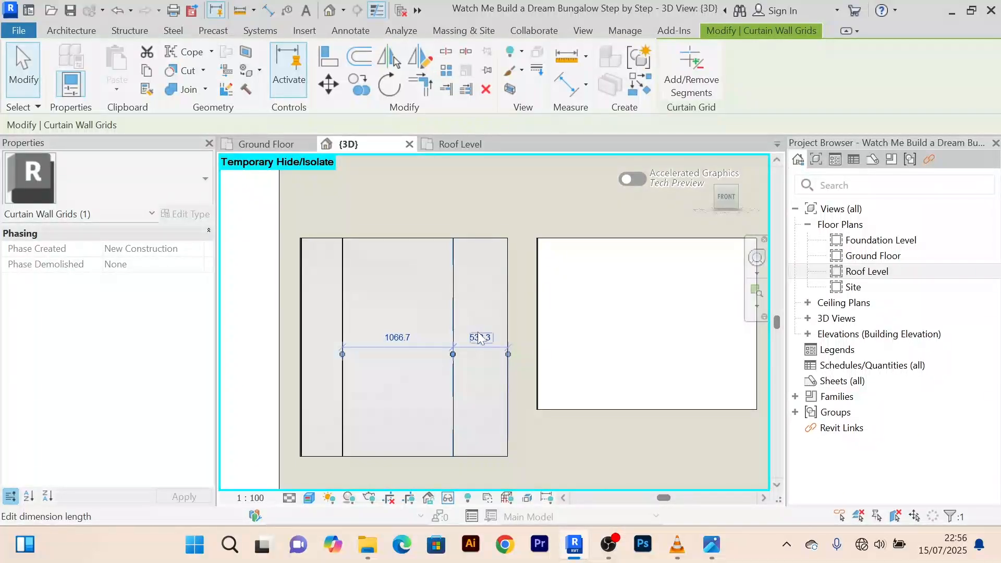
click(478, 336)
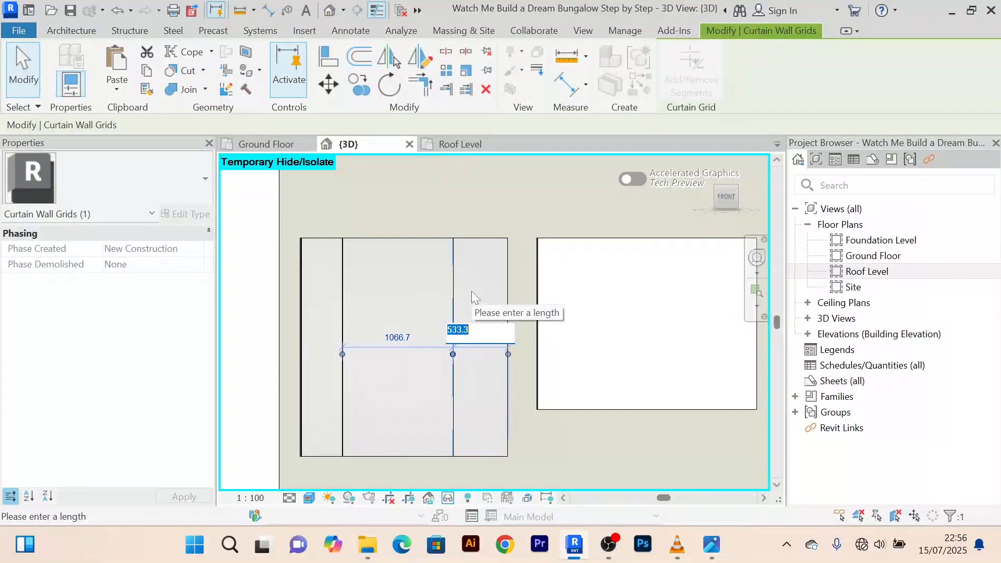
text(400)
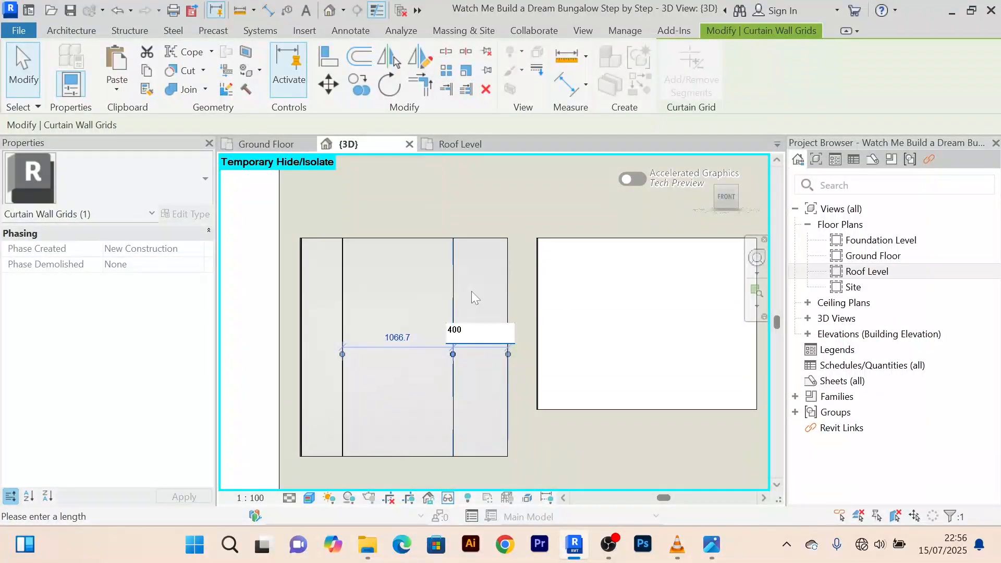
key(Return)
scroll(472, 292, down, 2)
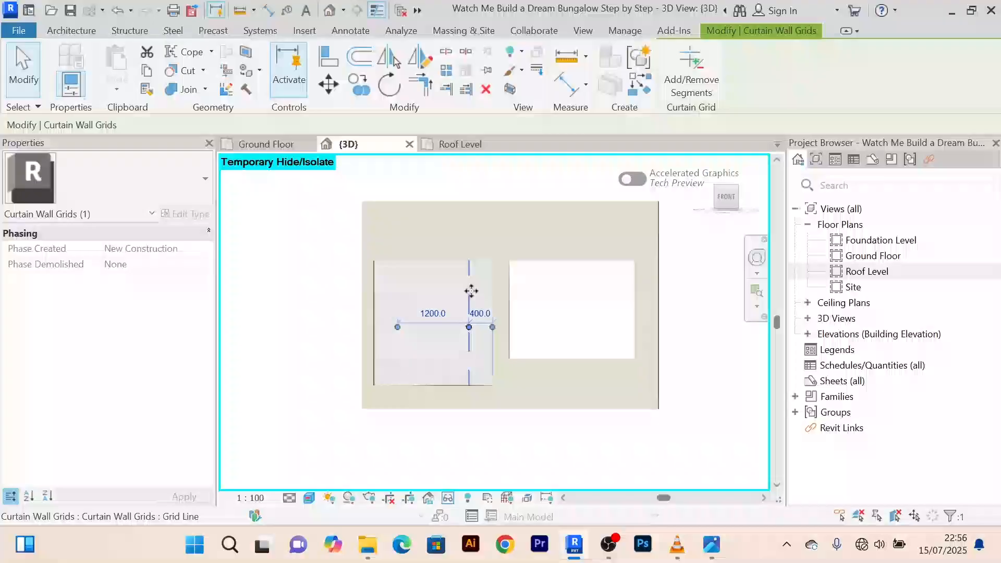
click(331, 259)
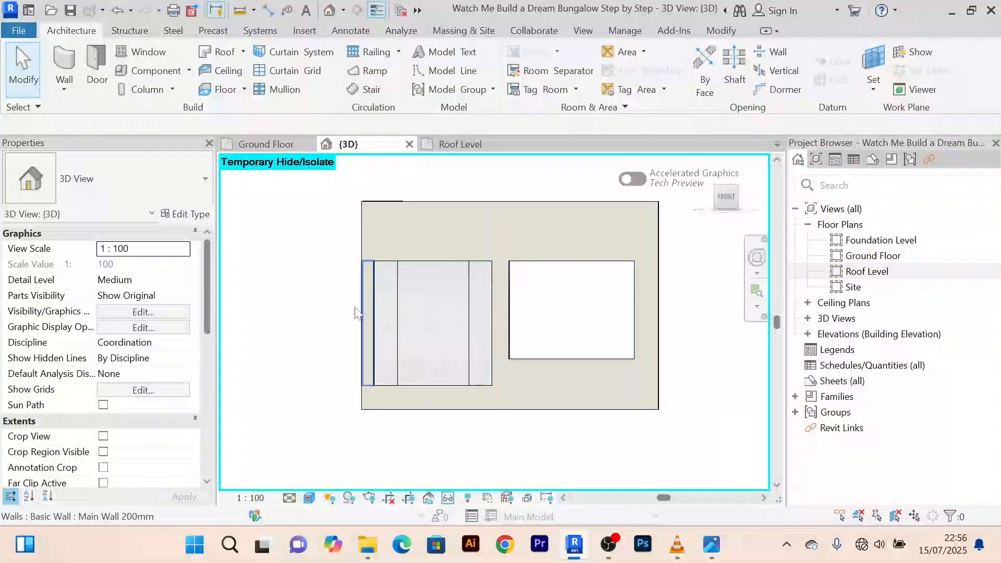
Add a horizontal curtain grid line across all segments at the curtain wall's mid-height, 1050 mm from its base
click(299, 74)
scroll(384, 324, up, 2)
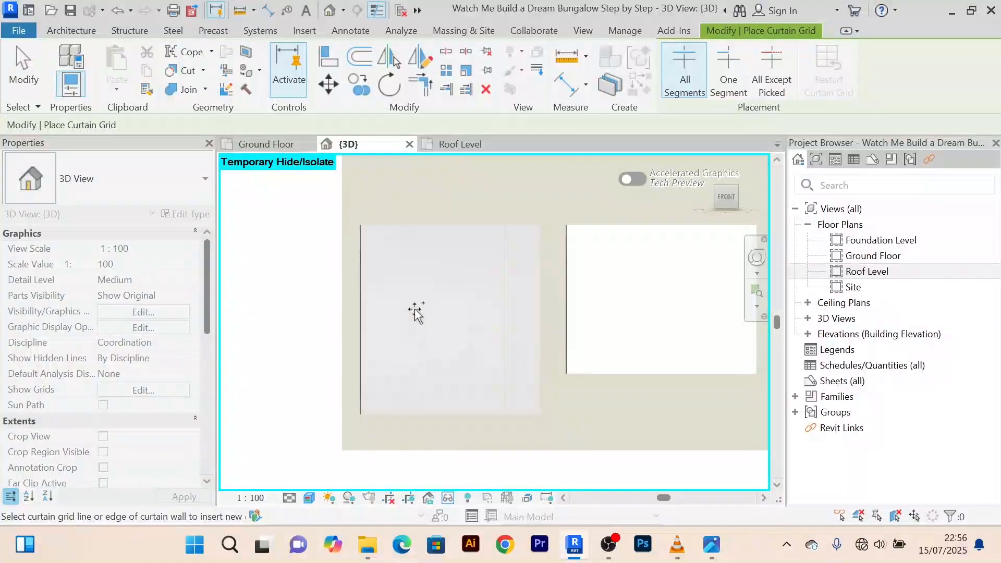
click(364, 313)
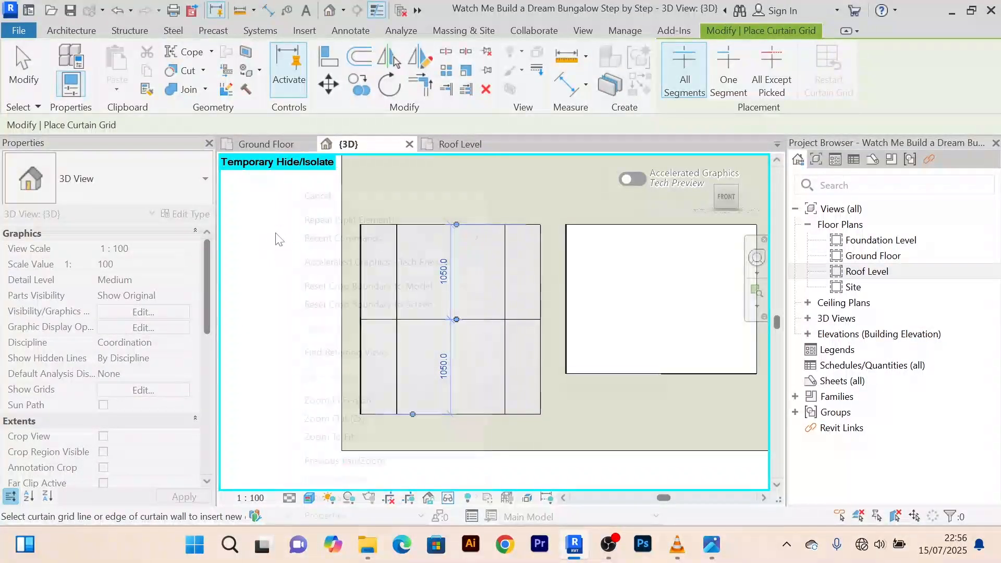
right_click(275, 239)
click(313, 199)
right_click(273, 232)
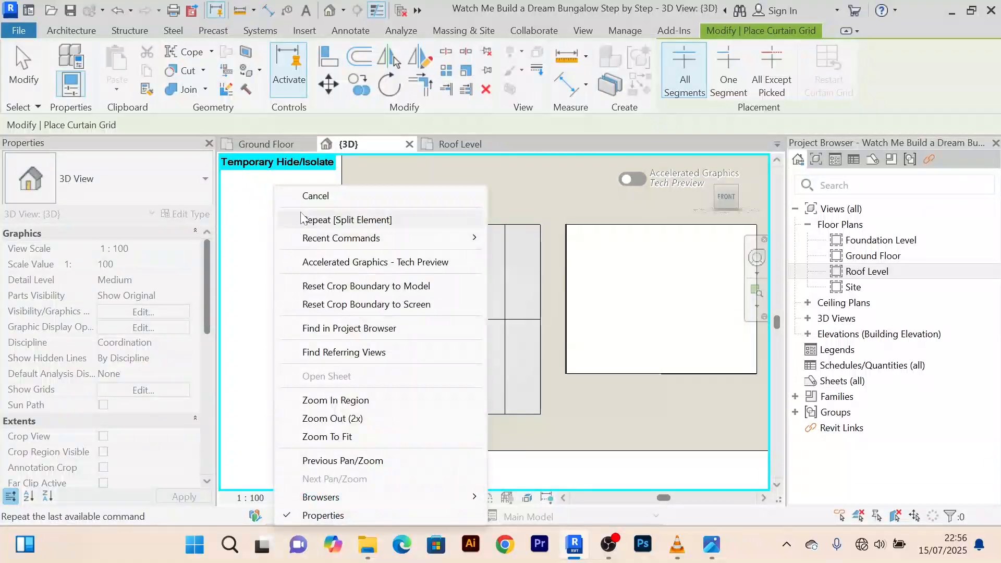
click(305, 200)
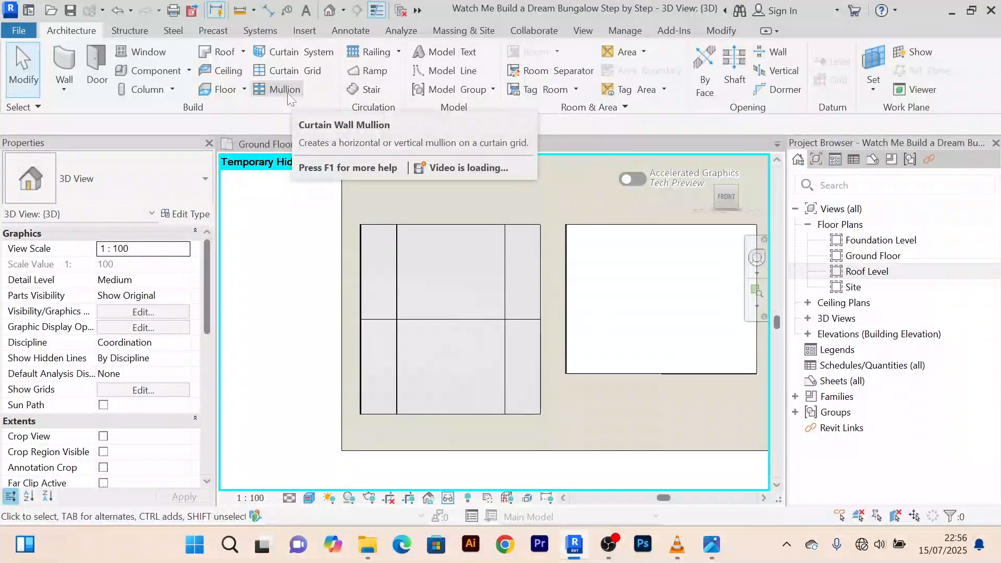
Place Rectangular Mullion 50 x 150mm on all grid lines of the curtain wall
click(287, 92)
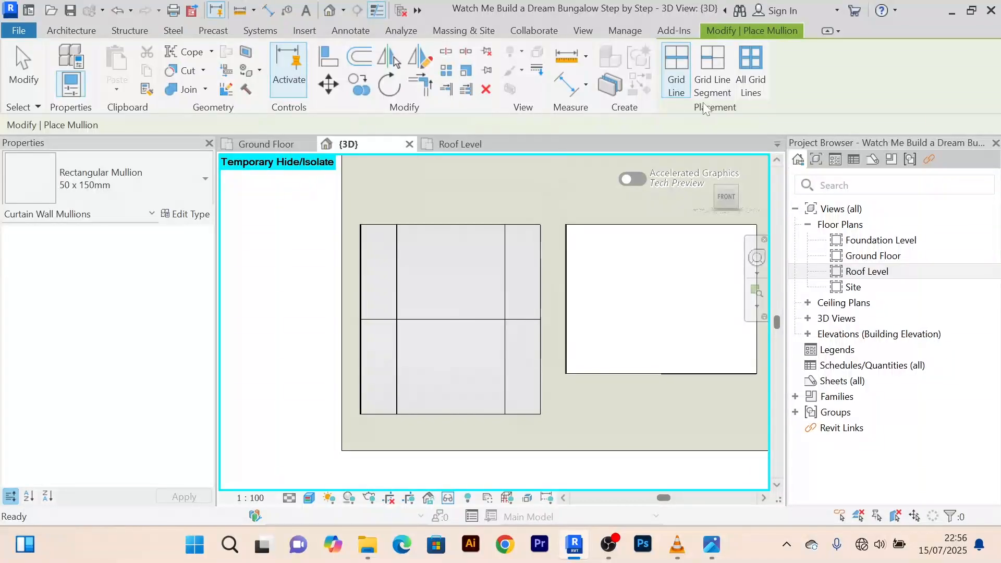
click(756, 83)
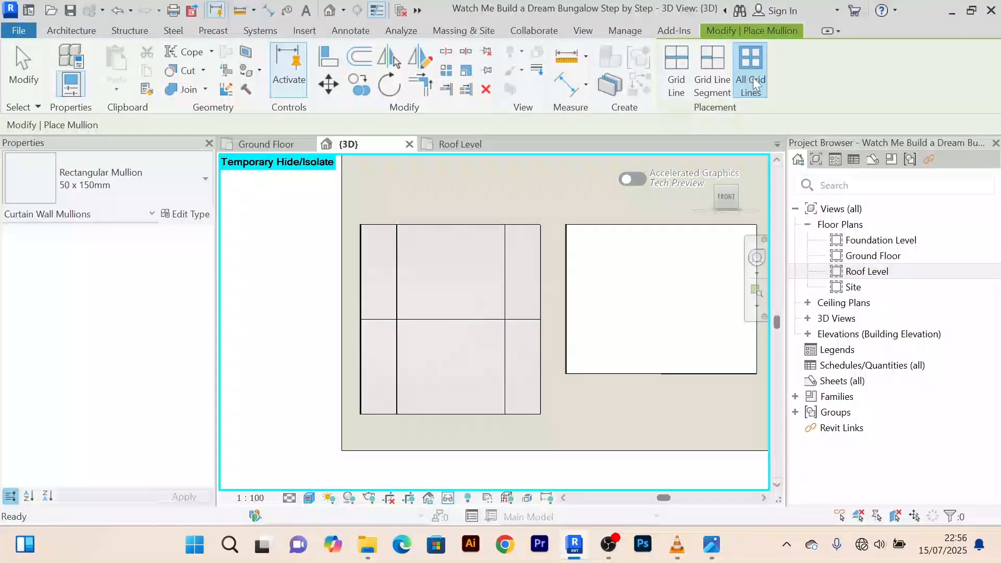
click(398, 322)
right_click(294, 234)
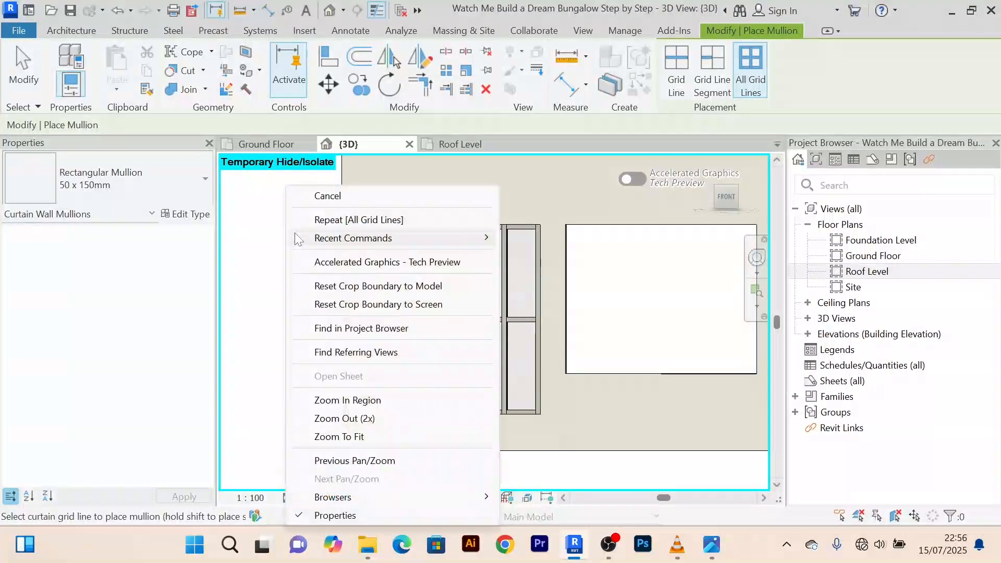
click(318, 196)
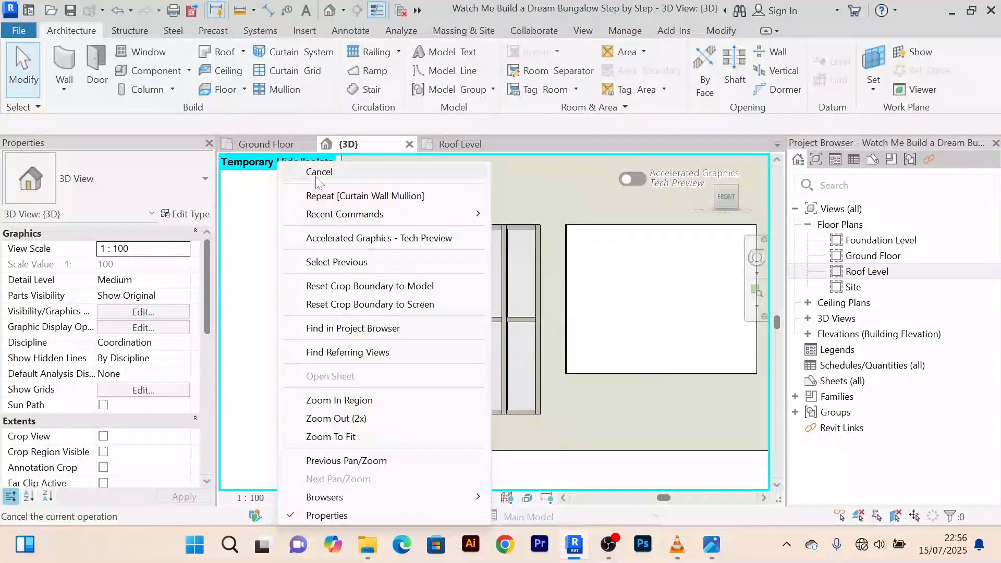
click(320, 173)
Examine the new mullions and their joints up close, including the short horizontal mullion in the narrow outer bay
scroll(411, 292, up, 2)
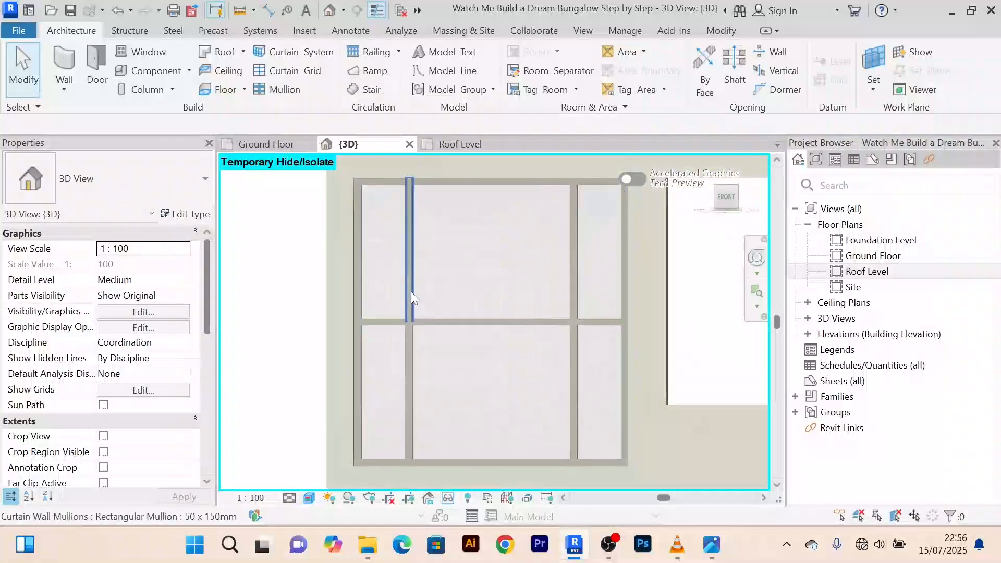
scroll(394, 307, down, 3)
scroll(411, 299, up, 5)
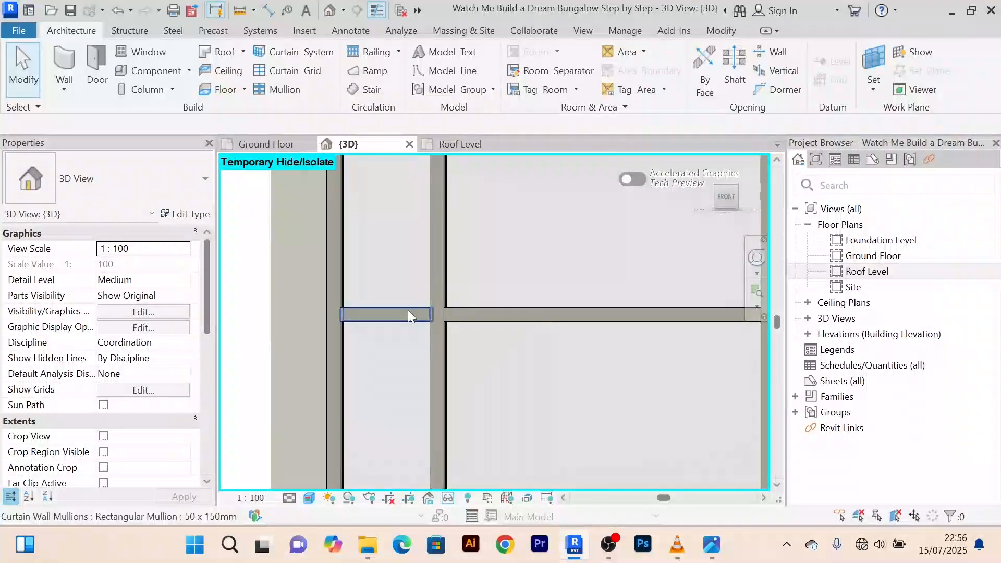
click(408, 310)
scroll(401, 315, down, 2)
scroll(399, 321, up, 2)
scroll(398, 292, down, 4)
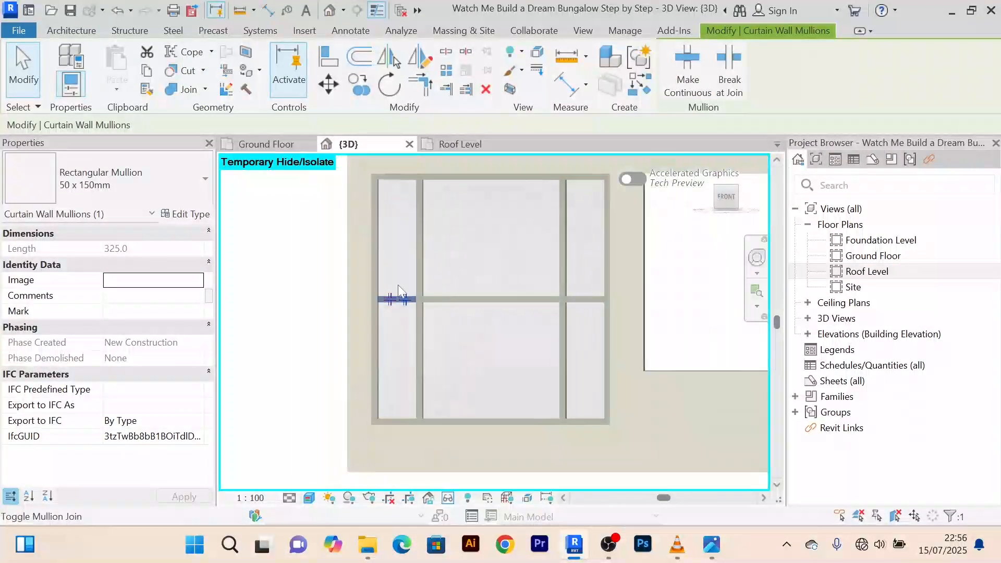
scroll(396, 348, down, 2)
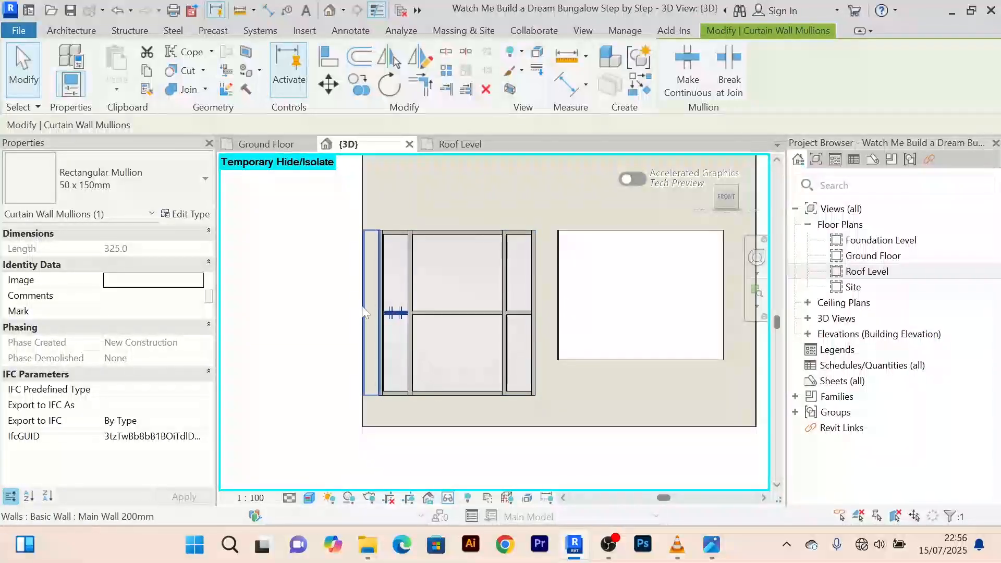
click(330, 290)
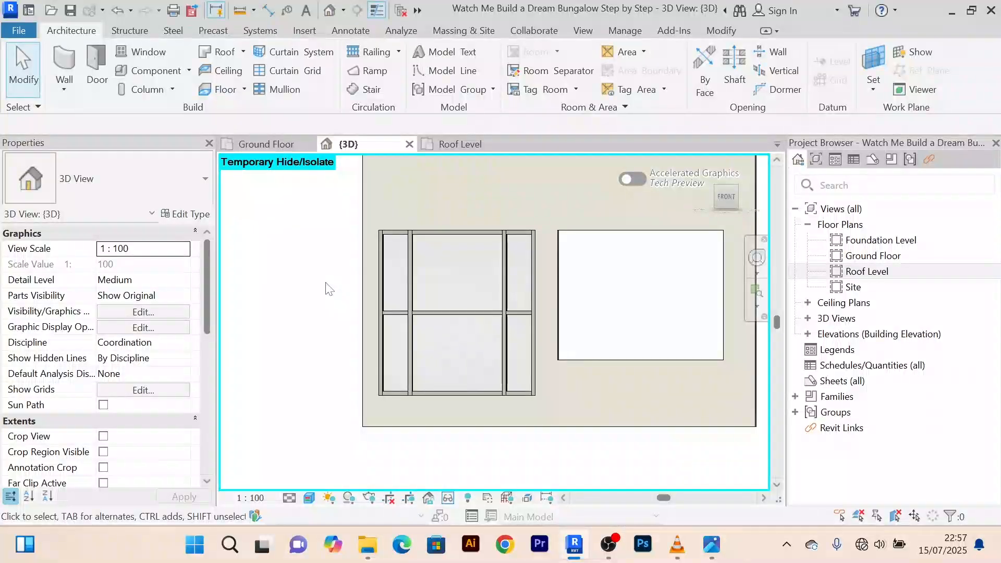
Reset the temporary hide/isolate so the whole bungalow shows around the curtain wall
scroll(329, 291, down, 2)
scroll(433, 396, up, 2)
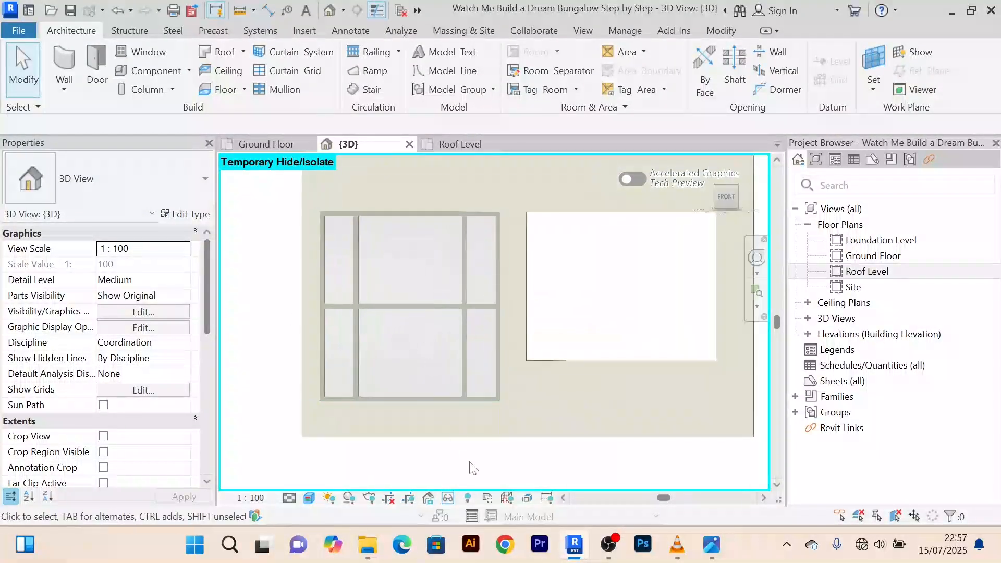
scroll(480, 459, down, 1)
middle_drag(481, 459, 478, 383)
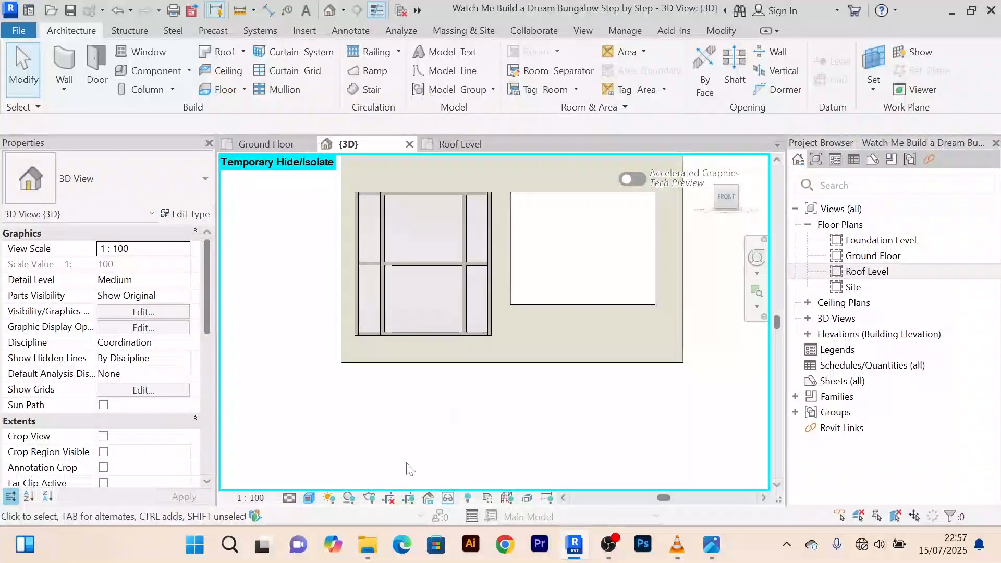
click(449, 498)
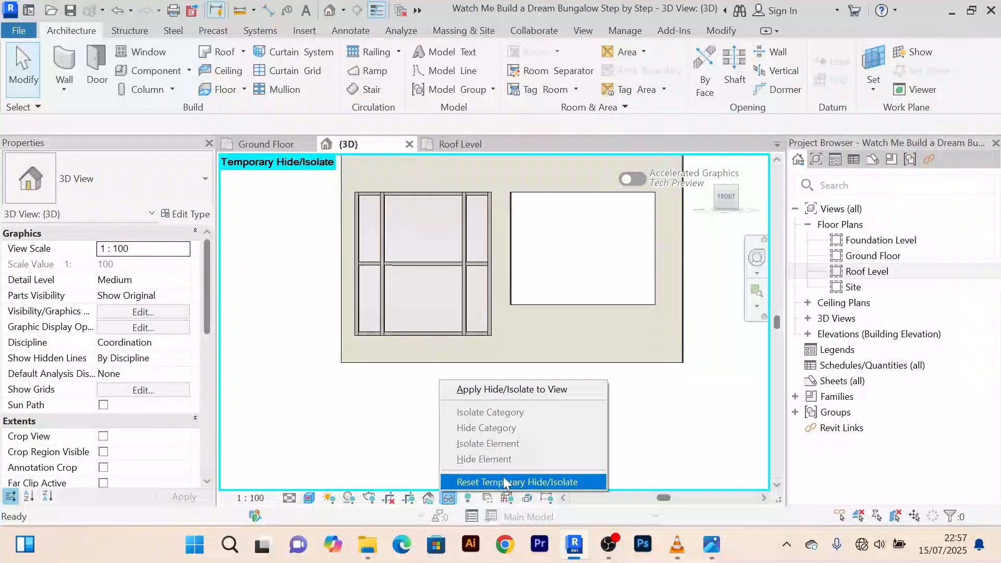
click(550, 483)
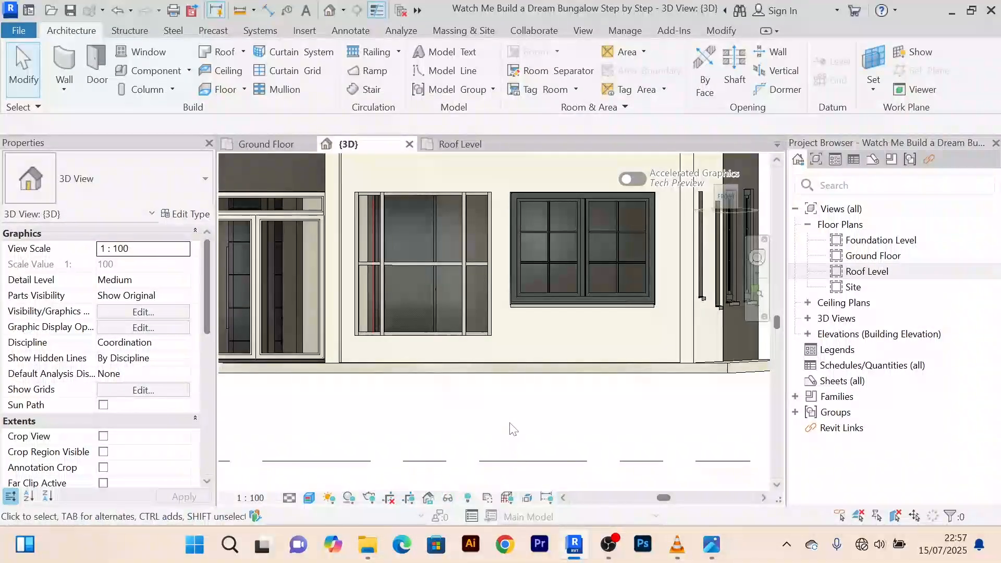
Examine the front facade with the new curtain wall between the entrance door and the bedroom window from near and far
scroll(516, 399, down, 2)
scroll(484, 252, down, 3)
middle_drag(499, 249, 512, 252)
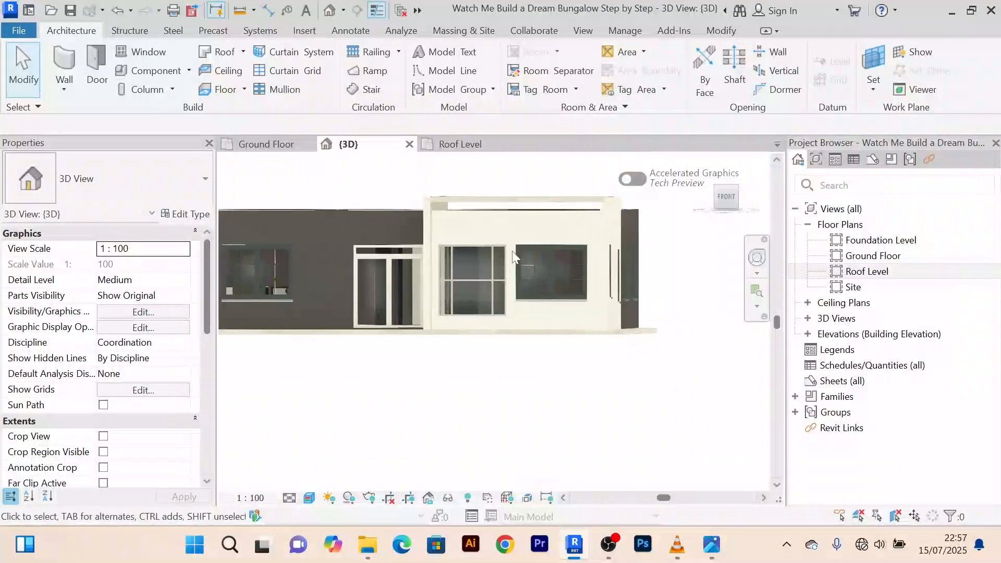
scroll(478, 278, up, 4)
scroll(503, 455, down, 2)
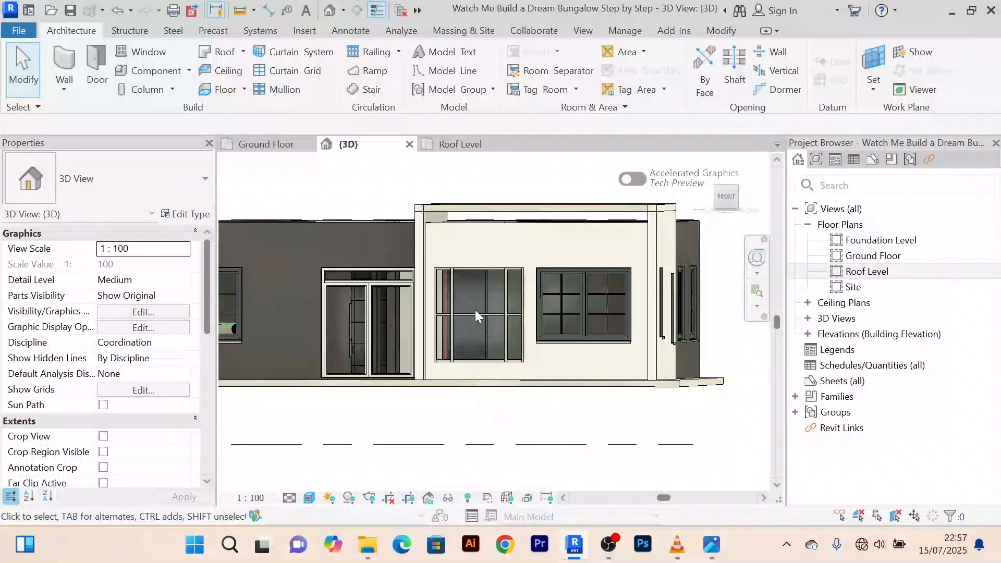
scroll(474, 310, down, 2)
scroll(437, 357, up, 6)
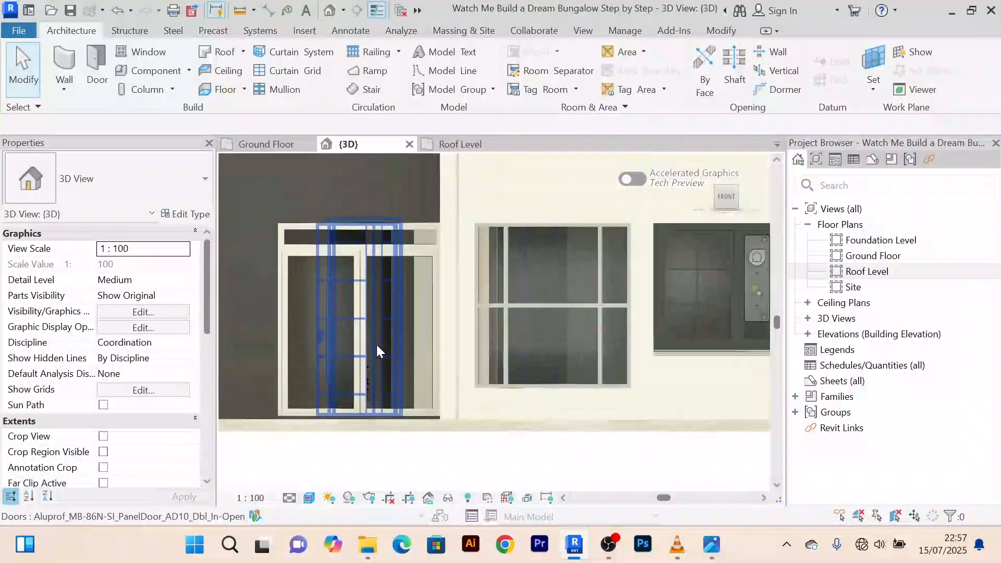
scroll(381, 349, down, 2)
scroll(464, 344, up, 6)
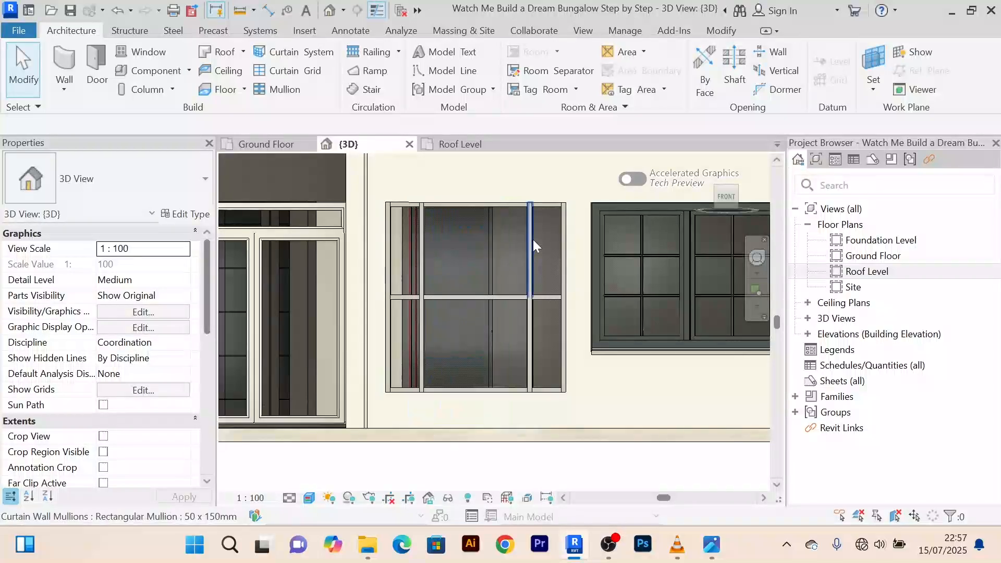
scroll(543, 315, down, 2)
scroll(614, 281, up, 3)
scroll(579, 350, down, 3)
scroll(539, 292, up, 3)
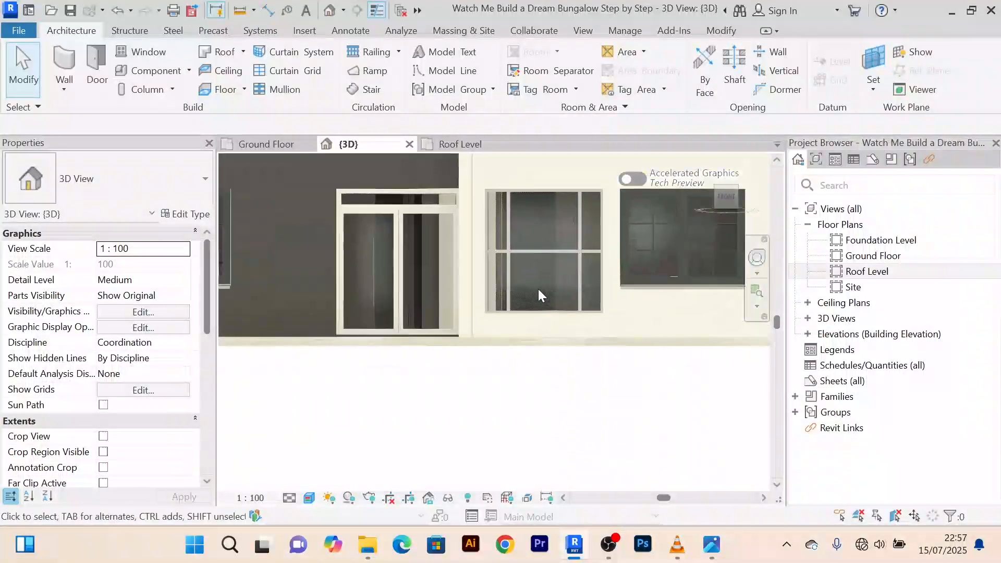
scroll(541, 286, up, 1)
scroll(532, 365, down, 2)
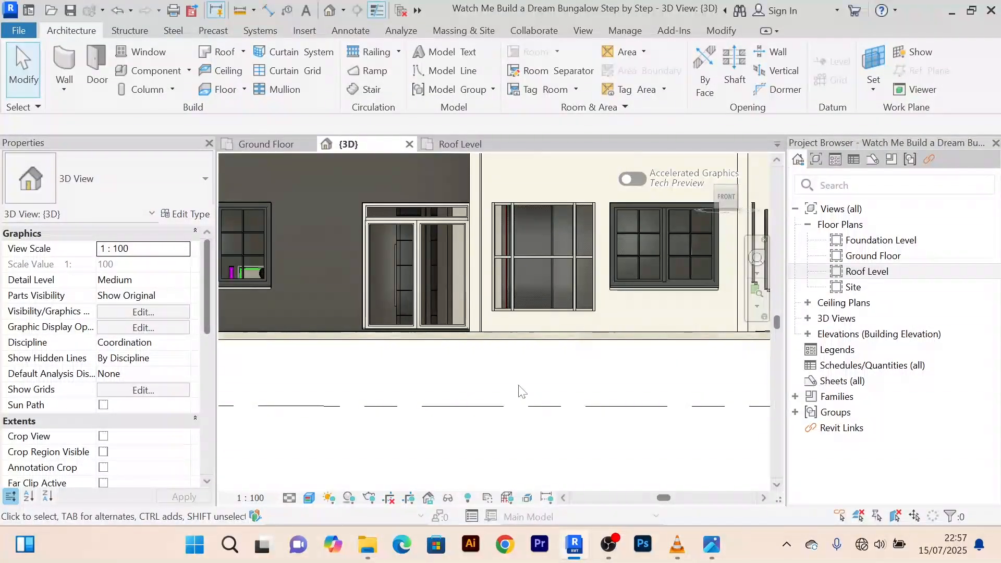
scroll(523, 392, down, 2)
mouse_move(522, 392)
shift+middle_down()
mouse_move(580, 414)
mouse_move(514, 404)
mouse_move(527, 393)
mouse_move(513, 382)
shift+middle_up()
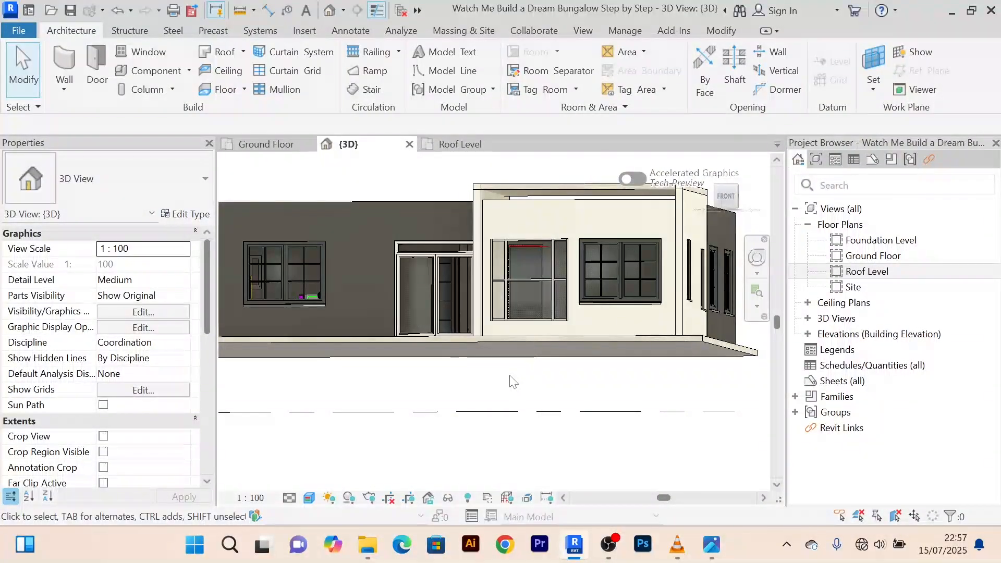
mouse_move(519, 381)
shift+middle_down()
mouse_move(532, 389)
mouse_move(524, 387)
shift+middle_up()
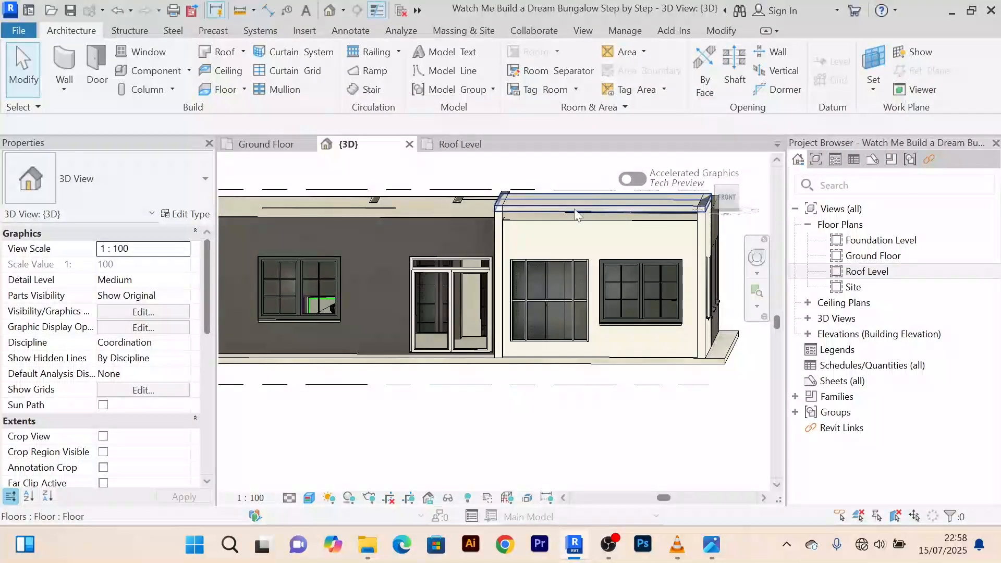
Examine the raised floor slab above the front bedroom and where it meets the side wall, from several angles
scroll(534, 208, up, 5)
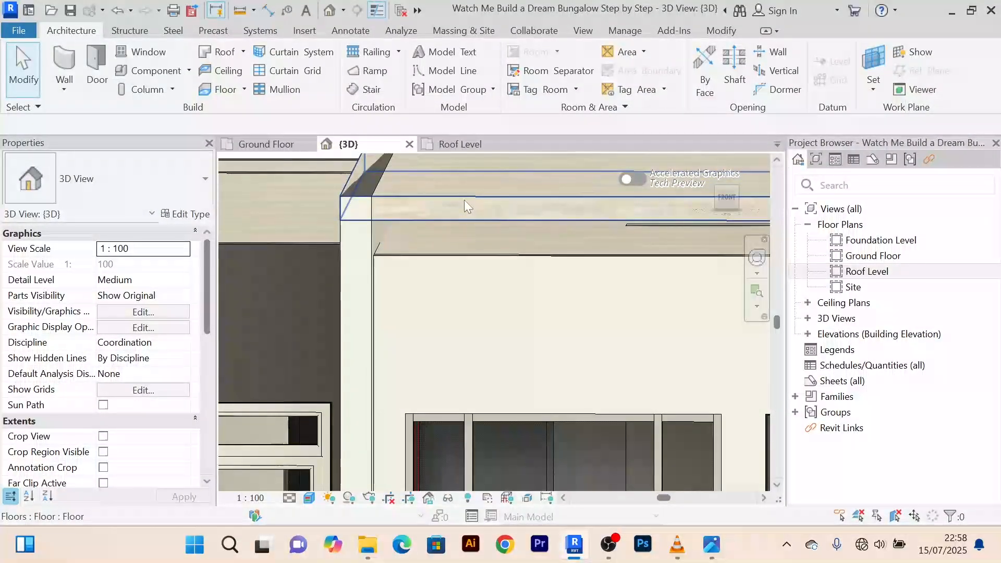
click(480, 215)
shift+middle_drag(480, 215, 485, 241)
scroll(476, 205, up, 2)
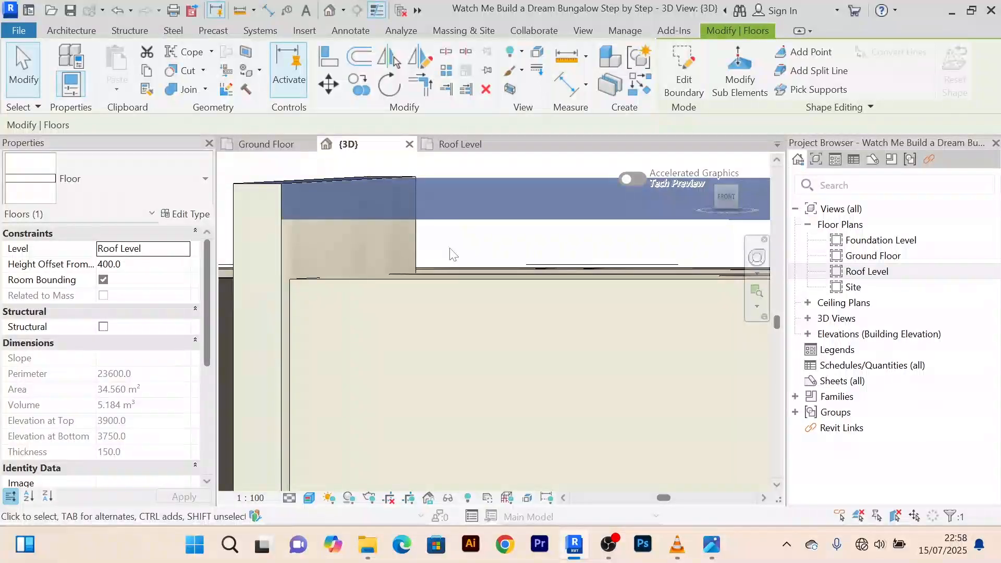
middle_drag(453, 254, 432, 274)
scroll(388, 267, up, 2)
scroll(387, 267, down, 2)
scroll(430, 265, up, 1)
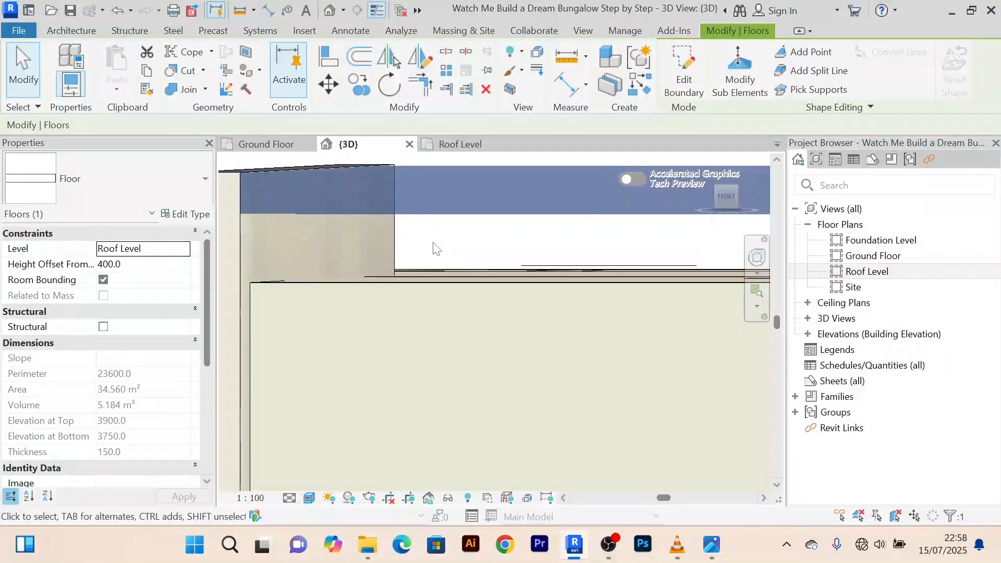
scroll(433, 244, down, 1)
mouse_move(441, 248)
middle_down()
mouse_move(510, 280)
mouse_move(478, 272)
mouse_move(444, 235)
mouse_move(448, 246)
mouse_move(412, 269)
mouse_move(451, 257)
mouse_move(392, 301)
middle_up()
scroll(472, 253, down, 1)
scroll(443, 235, up, 1)
scroll(443, 235, down, 2)
scroll(412, 268, up, 1)
scroll(412, 269, down, 3)
scroll(403, 284, up, 3)
scroll(415, 265, down, 2)
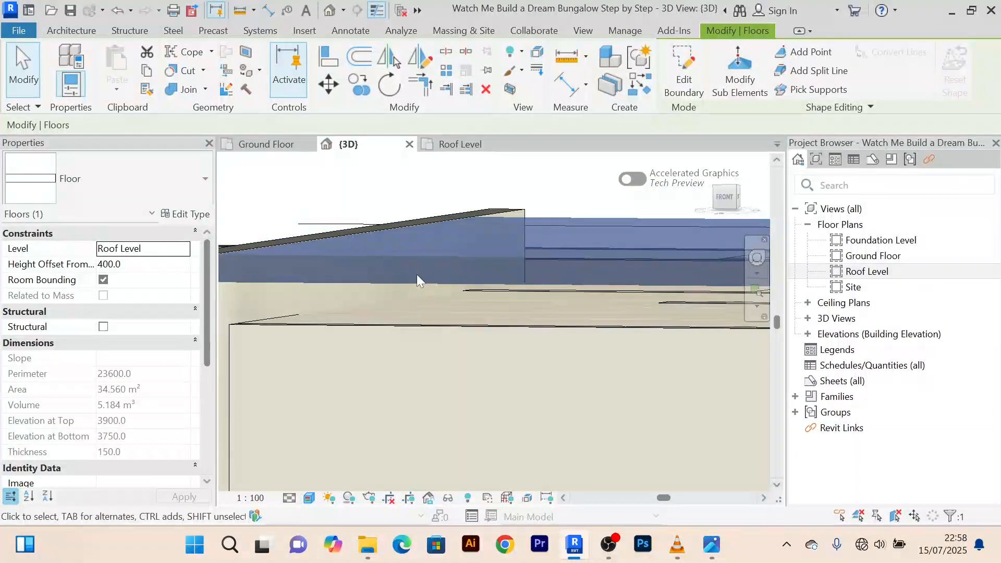
scroll(431, 262, down, 1)
middle_drag(439, 273, 416, 294)
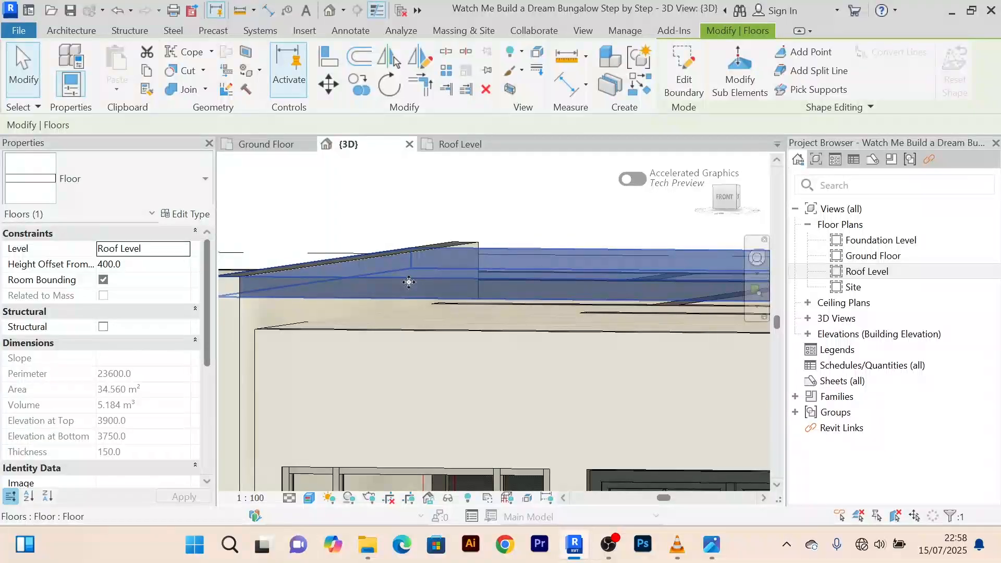
key(Escape)
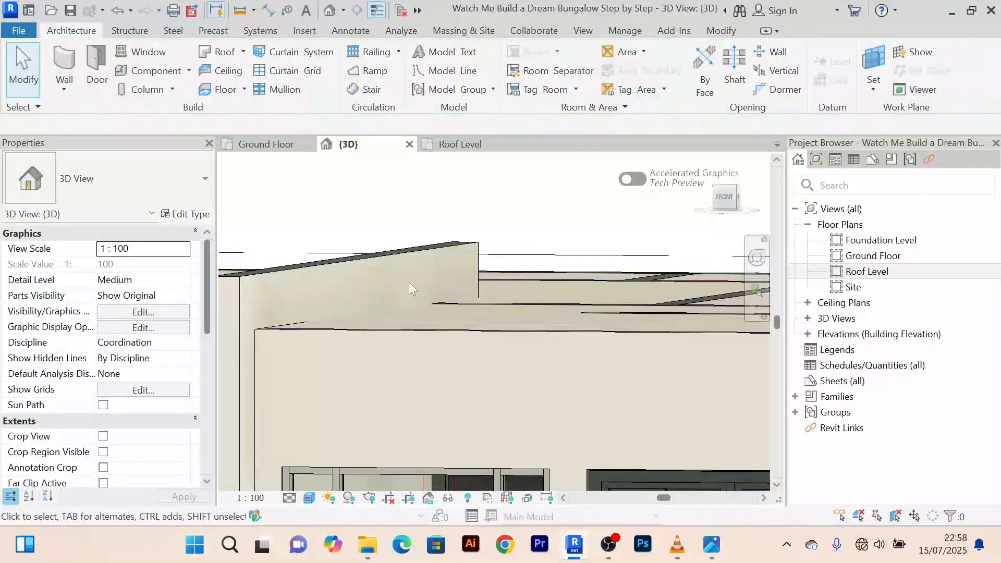
Create an in-place component in the Generic Models category and name it "front porch slab"
scroll(409, 283, down, 1)
middle_drag(409, 283, 428, 331)
scroll(378, 318, down, 2)
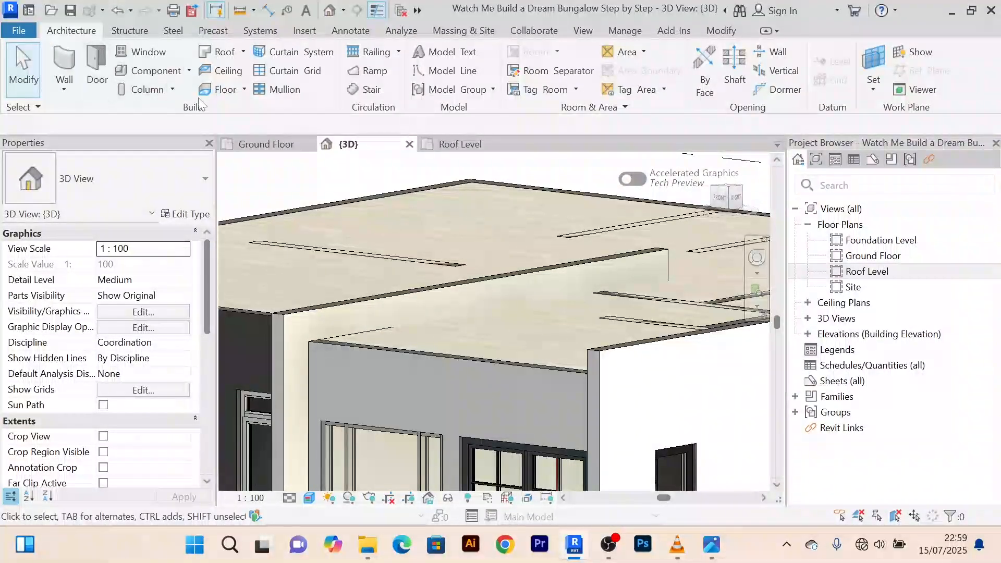
click(190, 73)
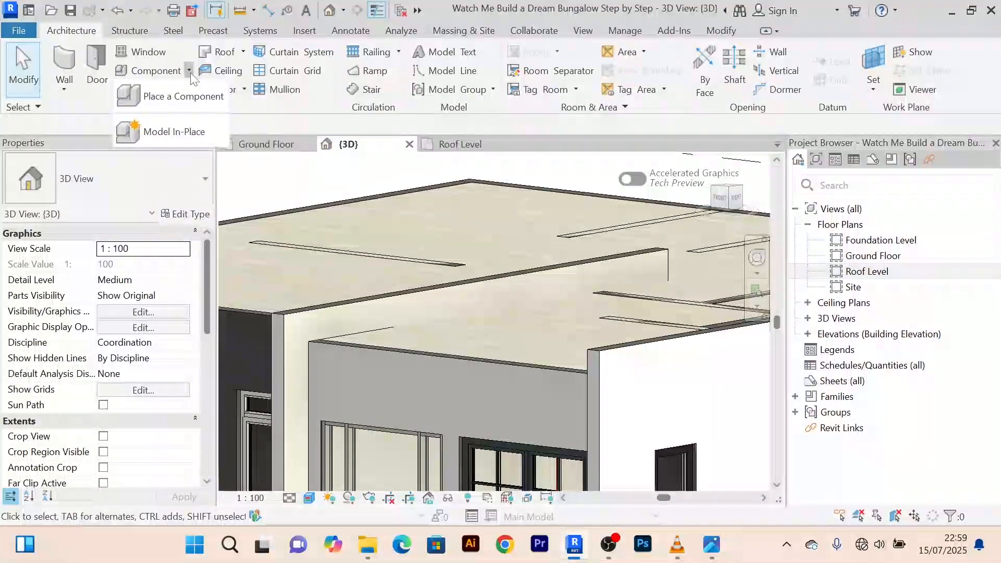
click(186, 125)
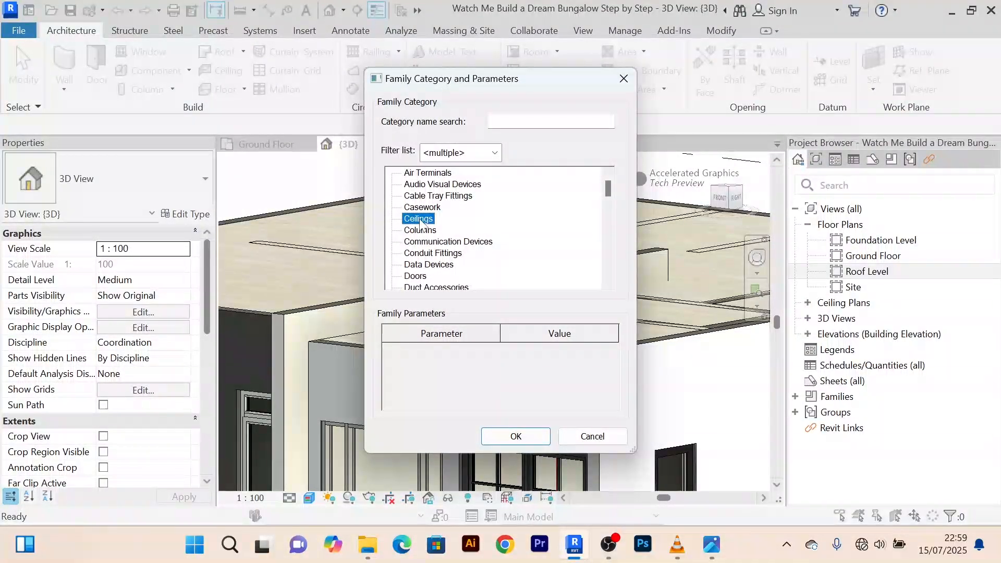
key(g)
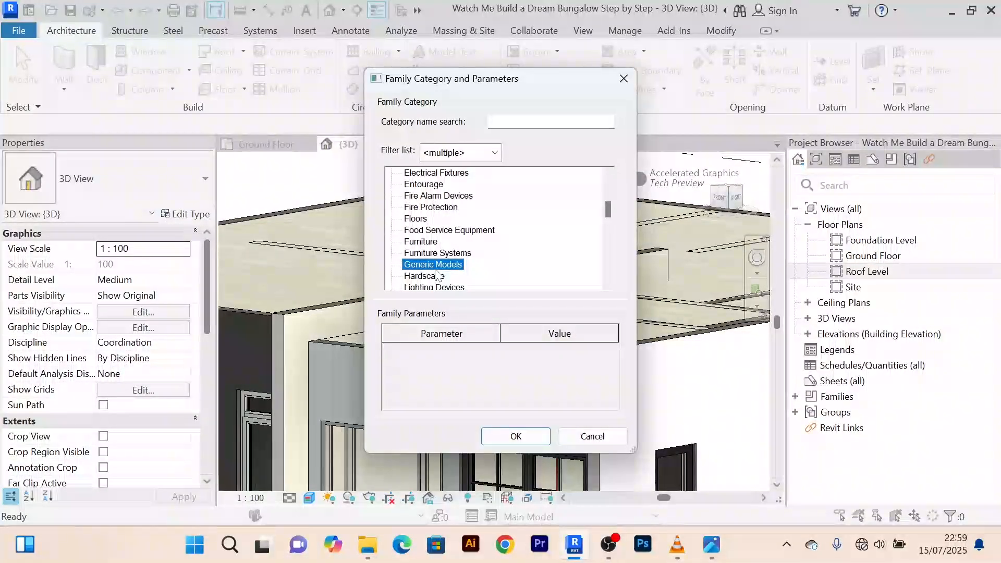
click(516, 436)
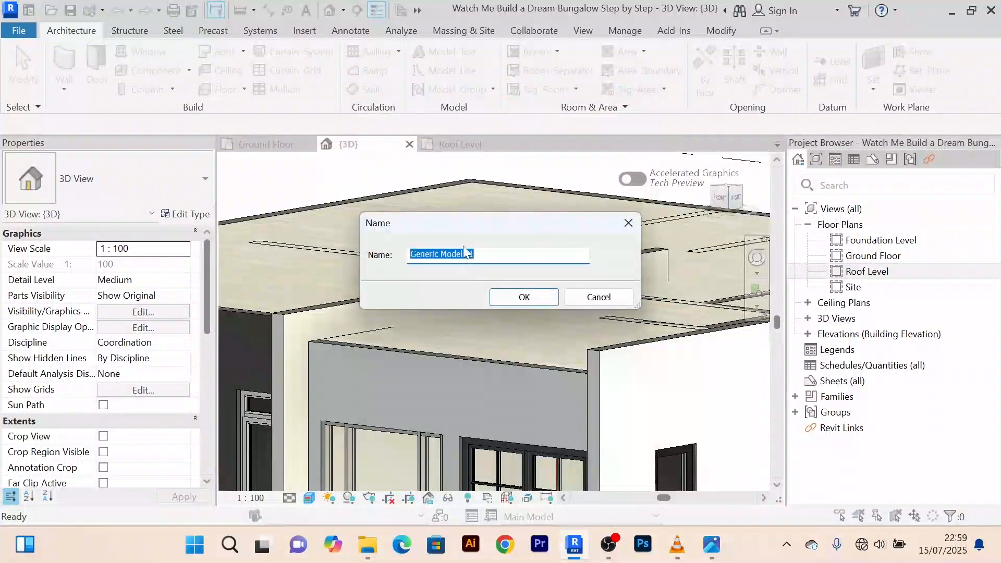
drag(472, 254, 416, 254)
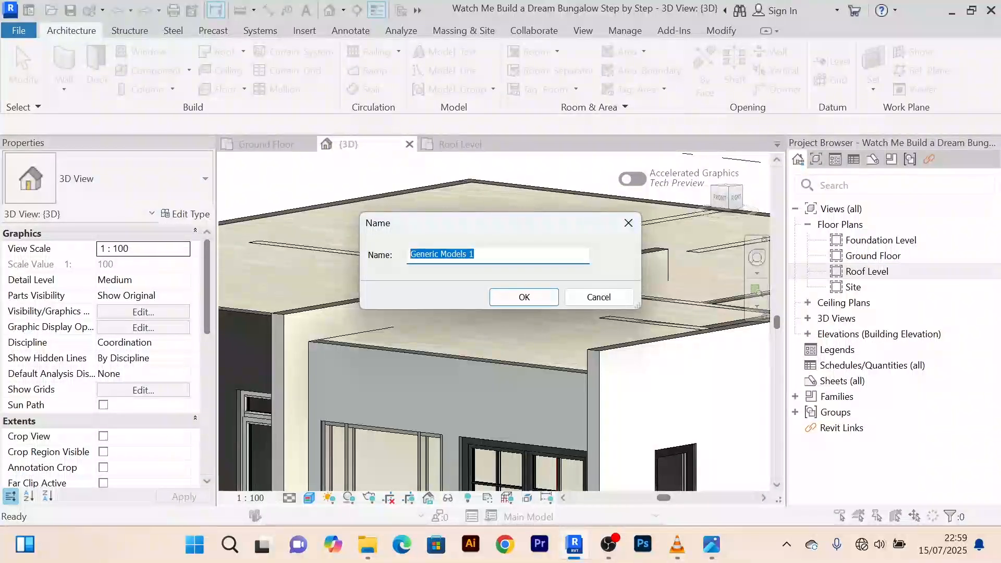
text(fro)
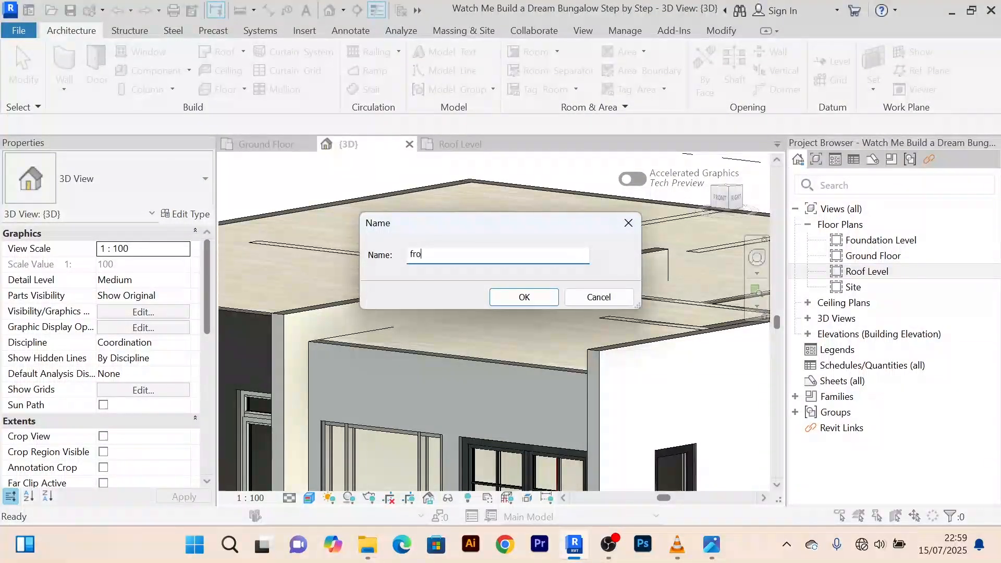
text(nt porch slab)
click(524, 298)
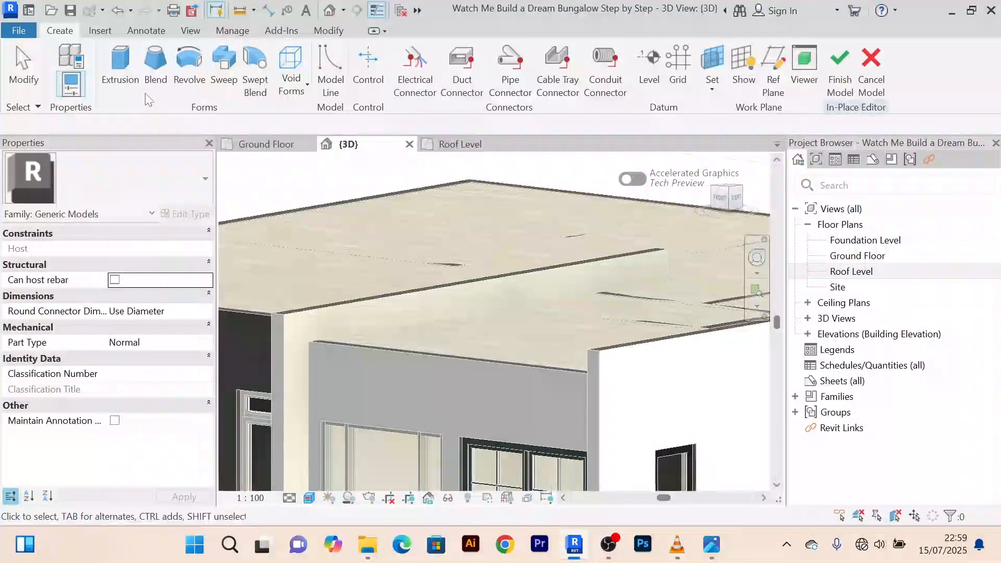
Begin an extrusion and pick the inner face of the front frame's side wall as its work plane
click(128, 66)
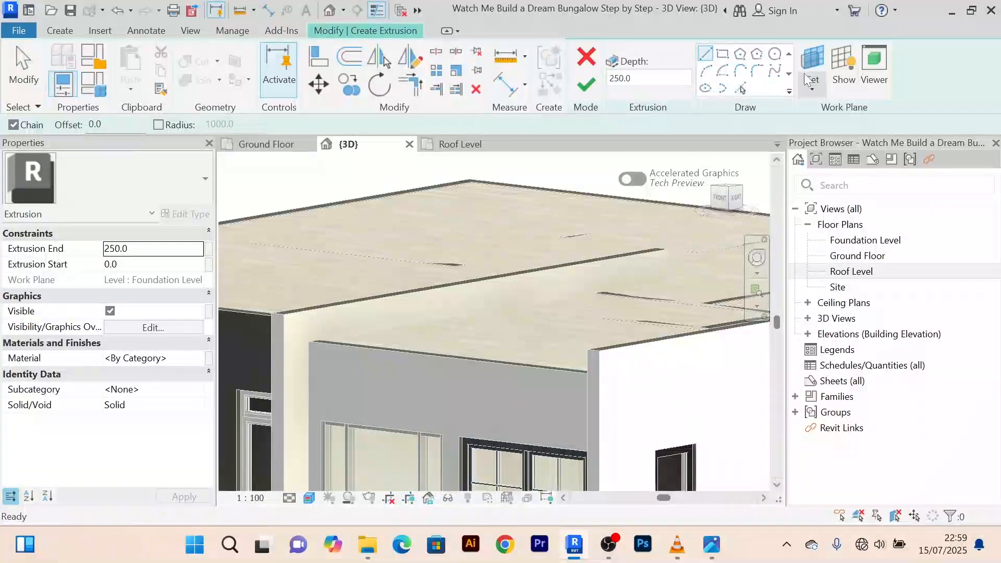
click(814, 64)
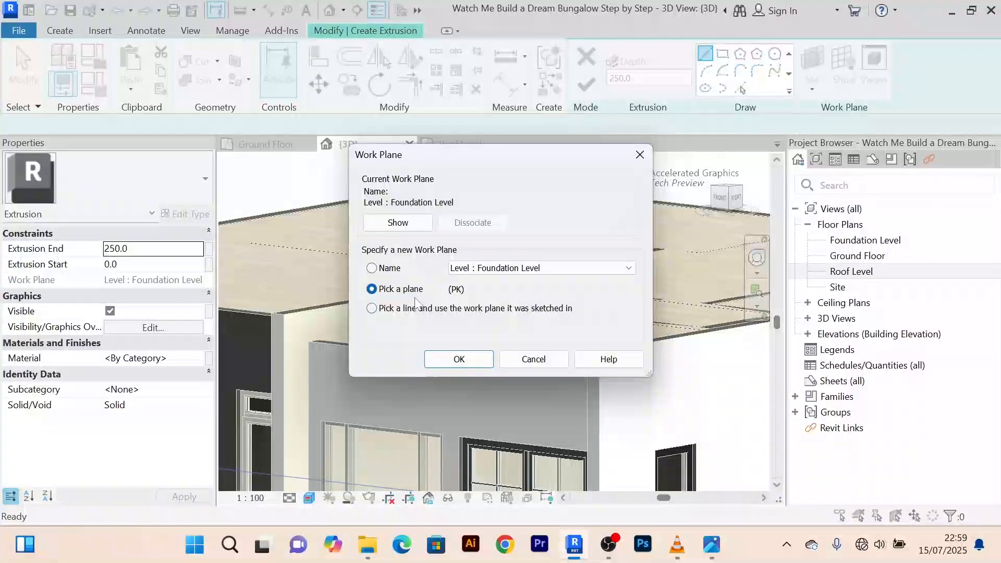
click(466, 359)
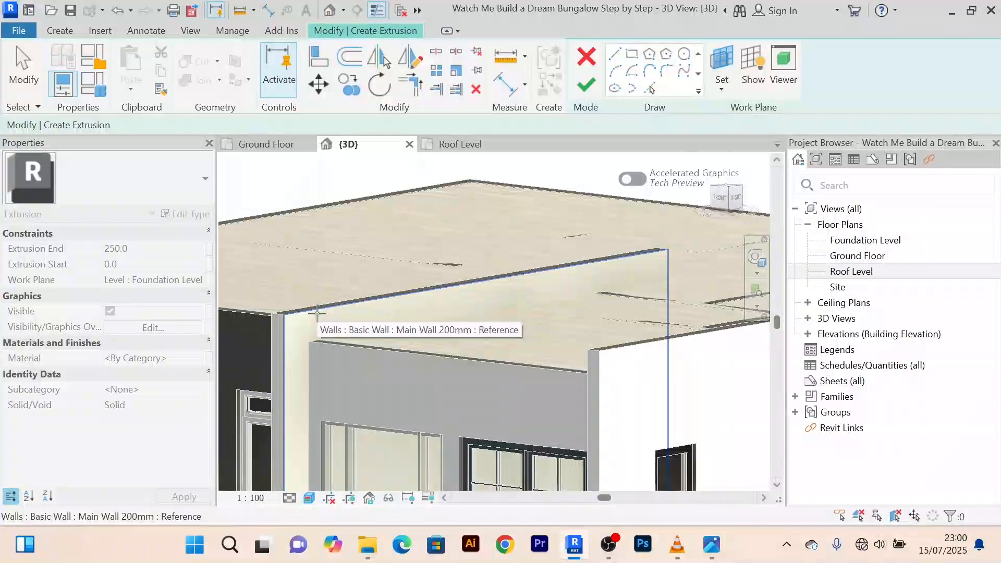
click(316, 312)
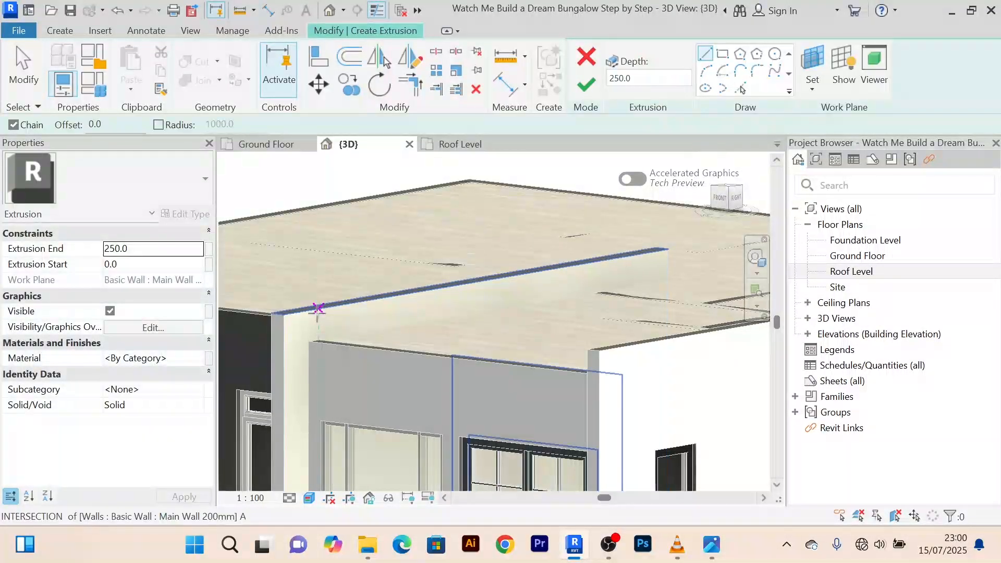
Sketch a 6400 x 400 mm rectangle along the side wall's upper edge, starting at its front top corner
click(723, 54)
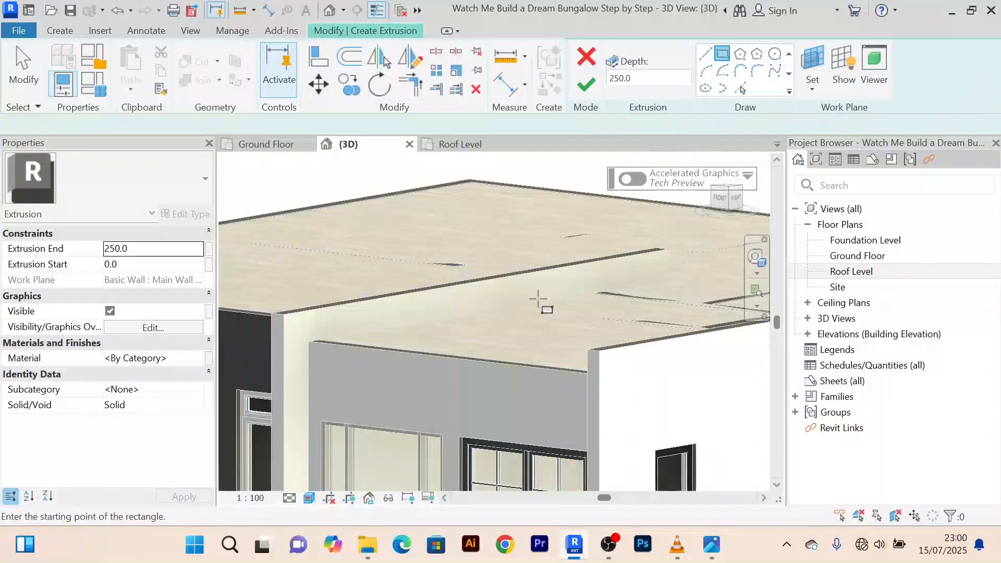
mouse_move(449, 329)
shift+middle_down()
mouse_move(525, 338)
mouse_move(518, 325)
mouse_move(367, 340)
mouse_move(389, 287)
mouse_move(398, 297)
mouse_move(354, 295)
shift+middle_up()
scroll(355, 296, up, 3)
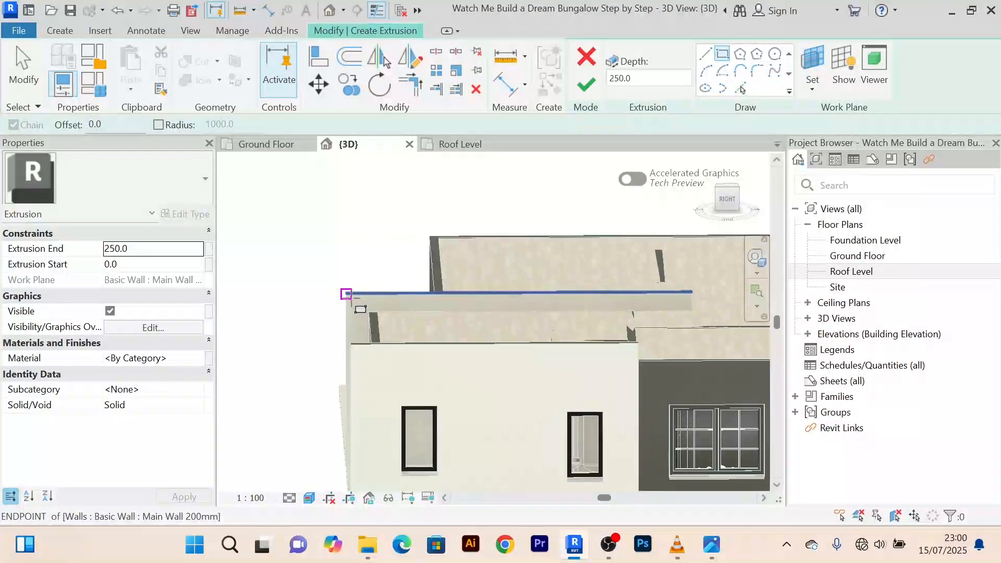
click(347, 292)
scroll(480, 317, down, 2)
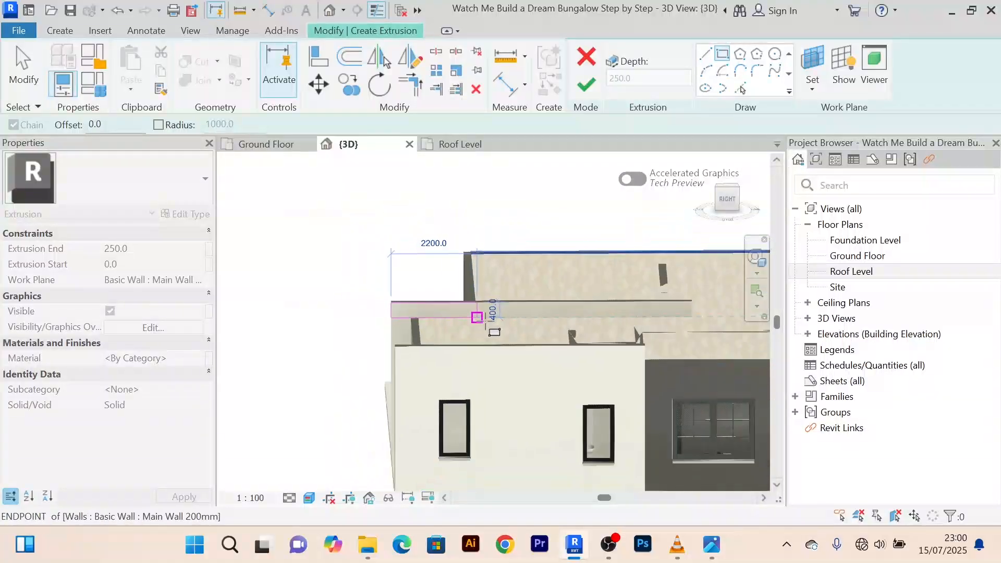
middle_drag(487, 320, 421, 336)
scroll(526, 326, up, 3)
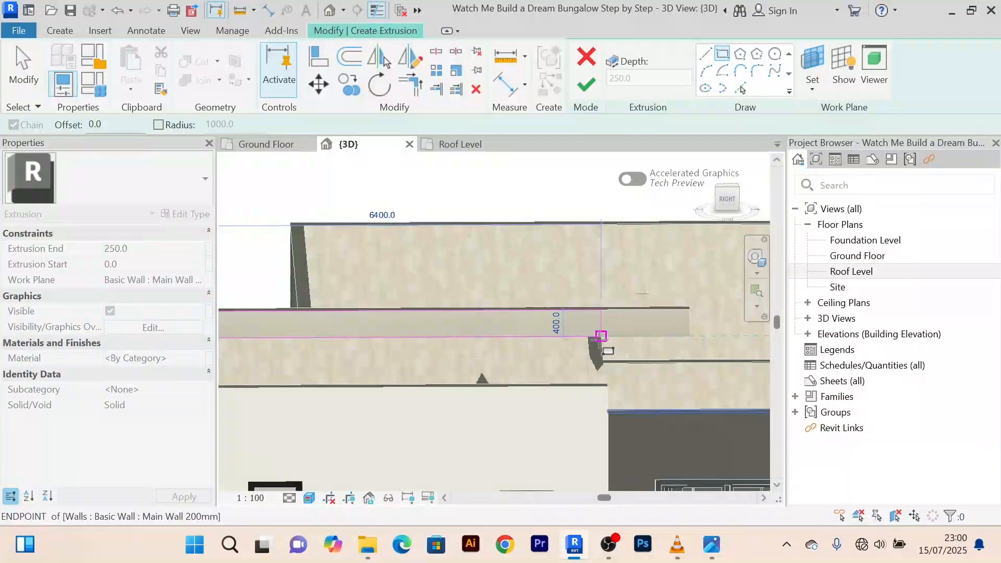
click(601, 336)
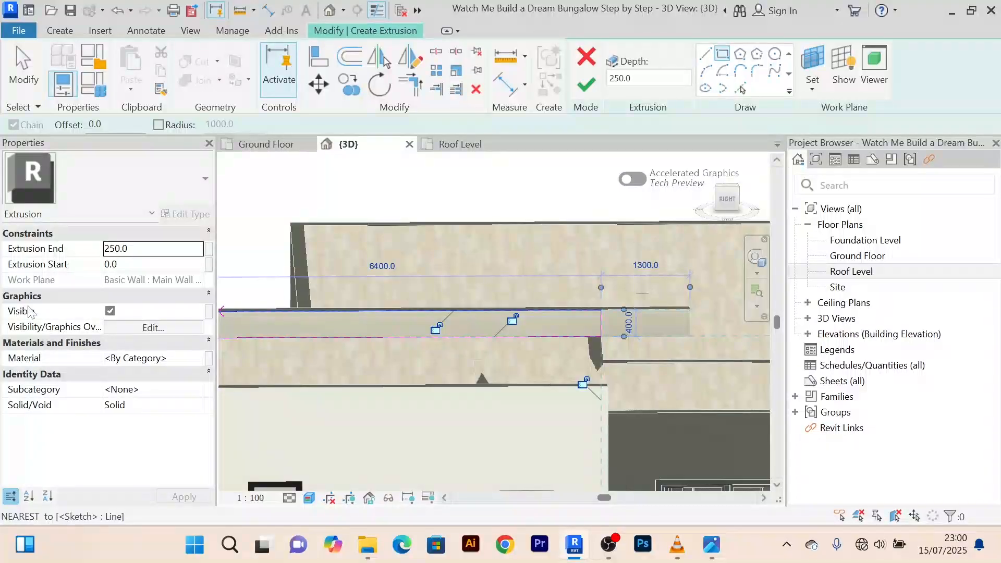
Assign the White Color material to the porch slab extrusion and finish its sketch
click(198, 358)
click(198, 358)
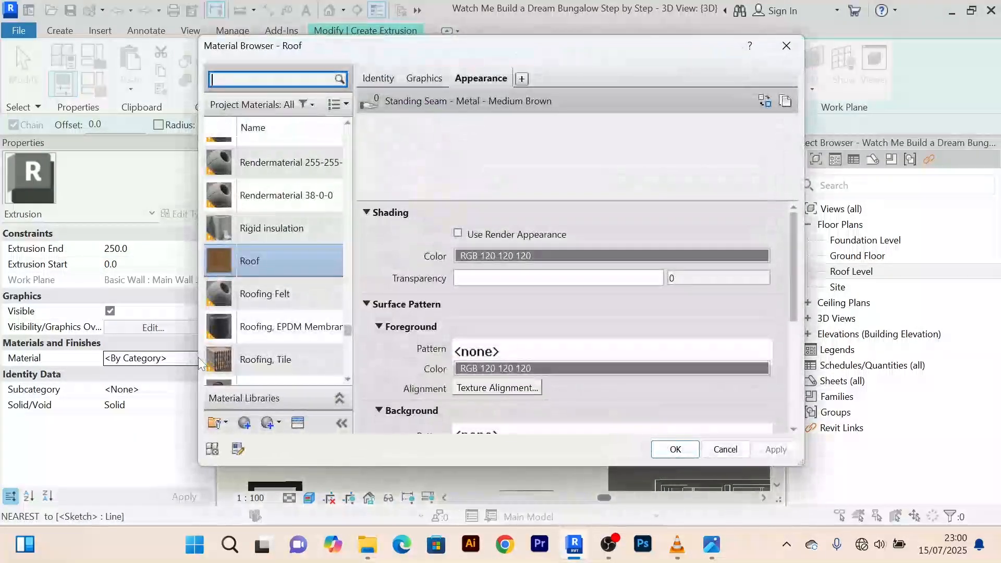
scroll(258, 262, up, 1)
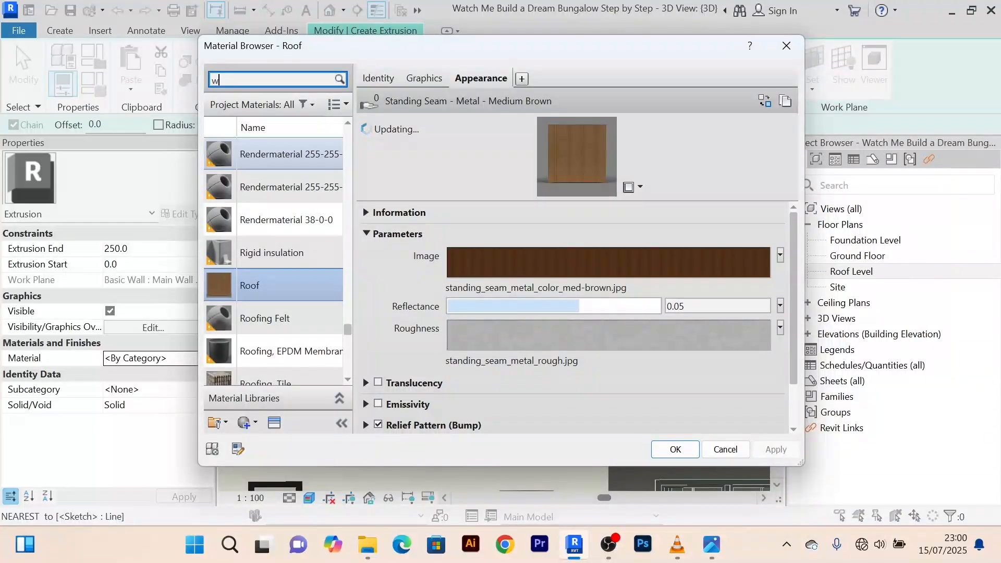
text(hi)
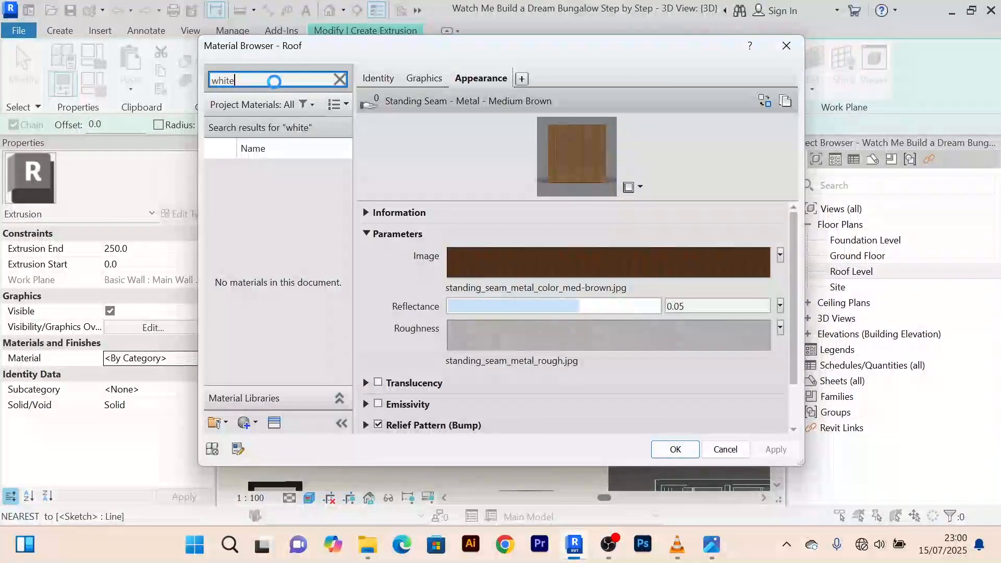
text(te )
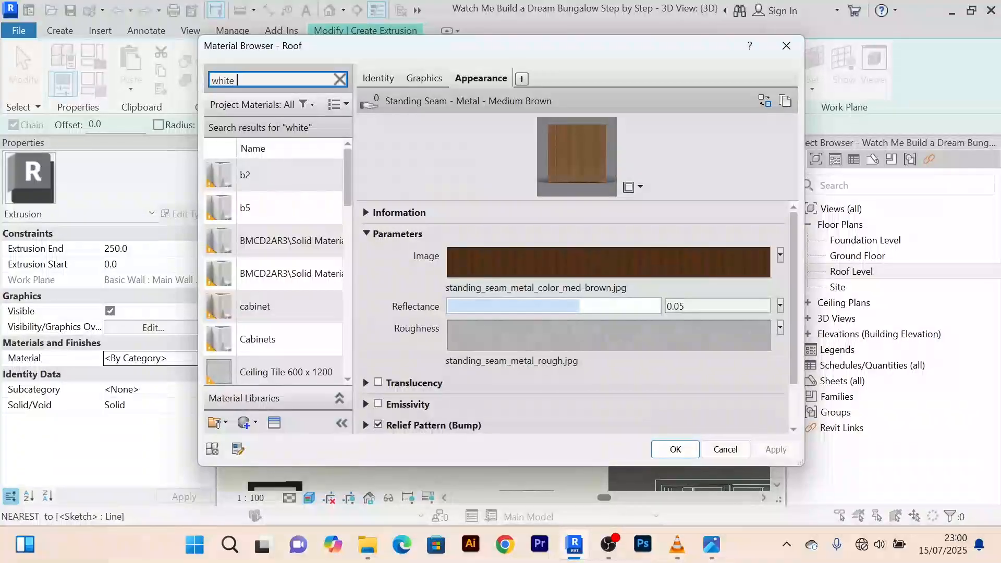
text(col)
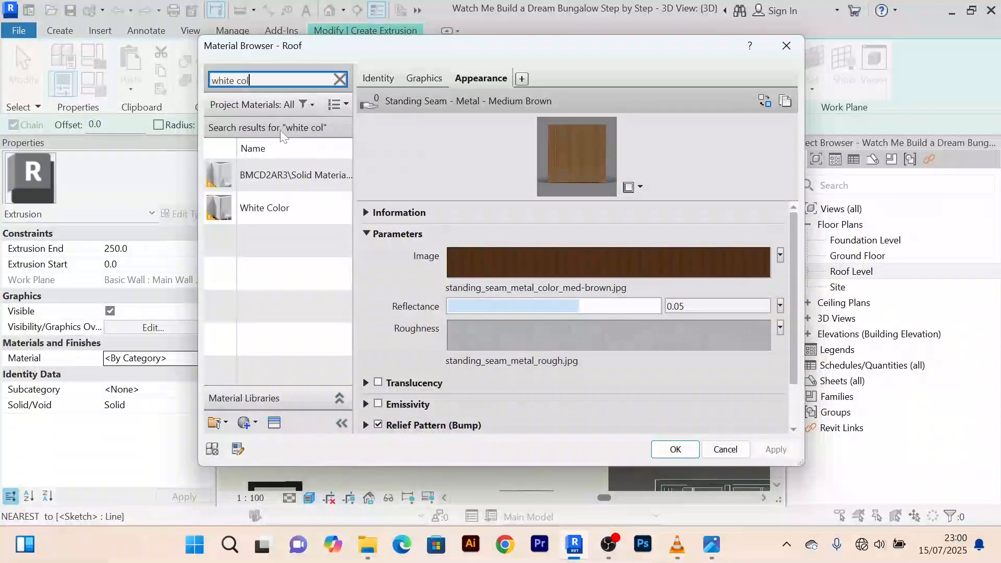
click(286, 206)
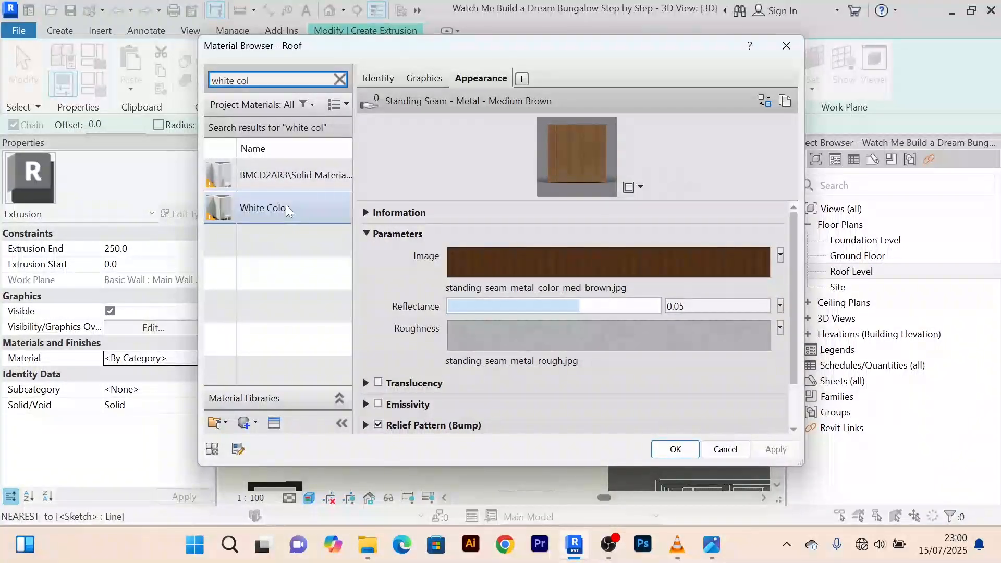
click(676, 449)
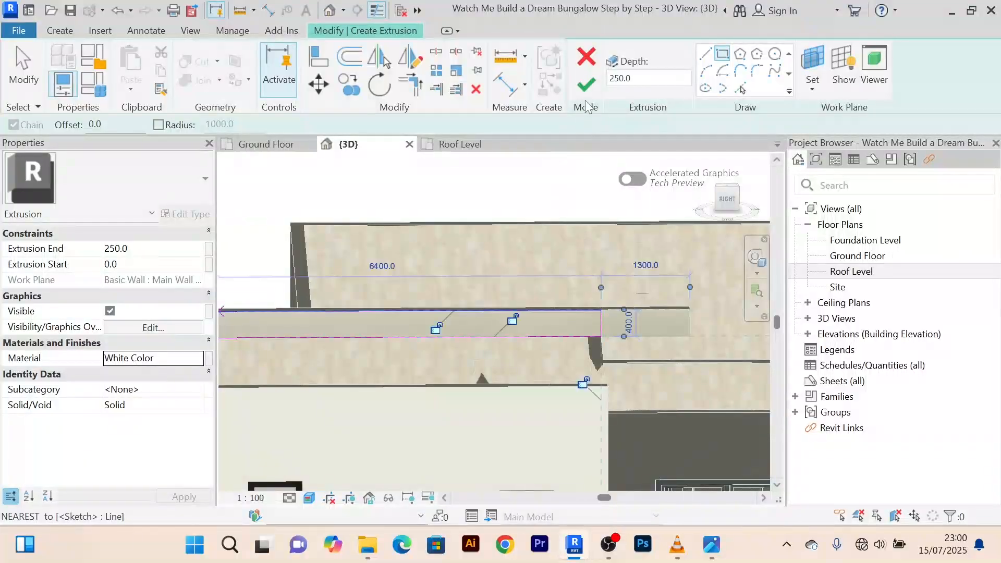
click(586, 85)
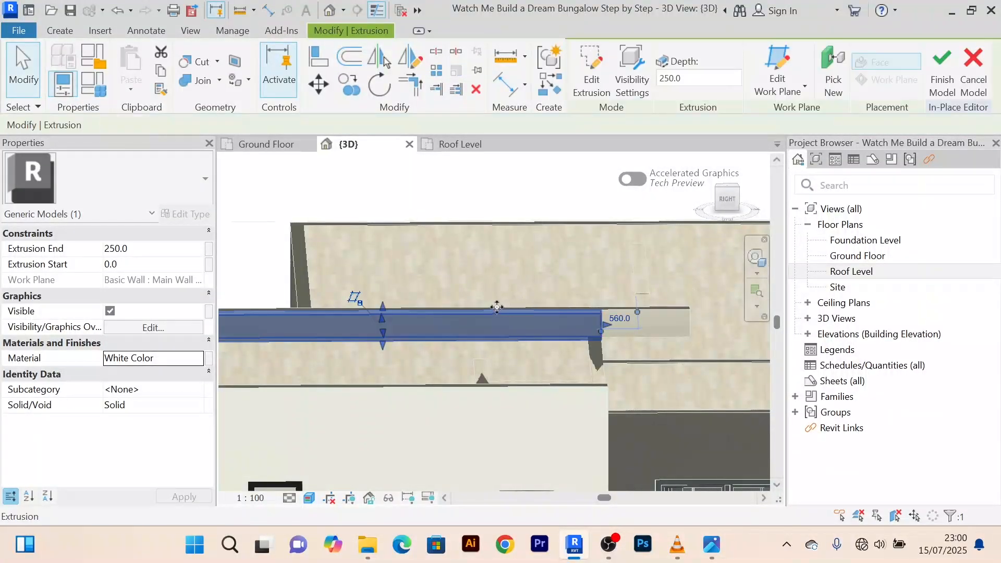
Stretch the extrusion across to the opposite side wall for a 5100 mm depth and finish the in-place model
scroll(497, 308, down, 3)
shift+middle_drag(490, 302, 358, 315)
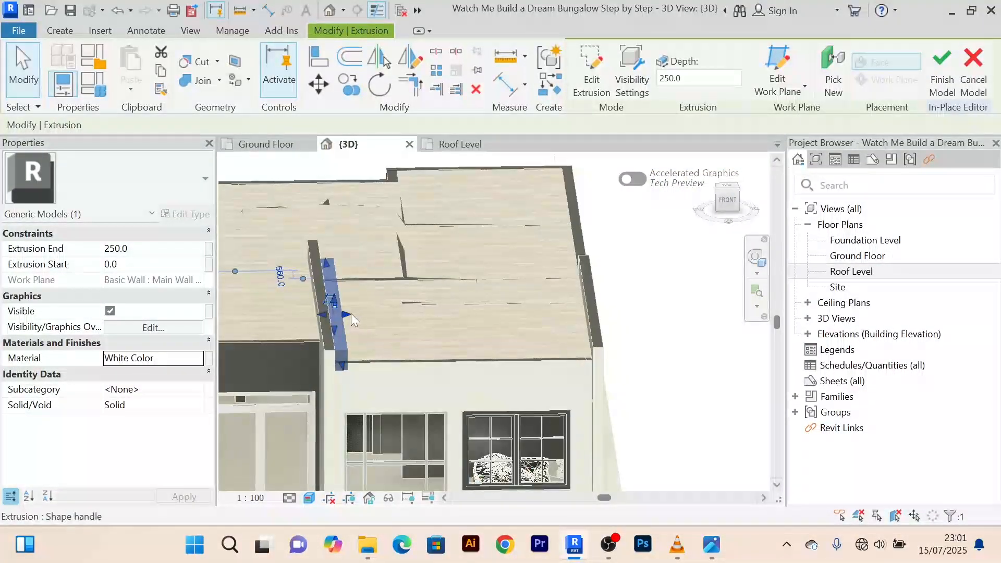
drag(349, 314, 596, 312)
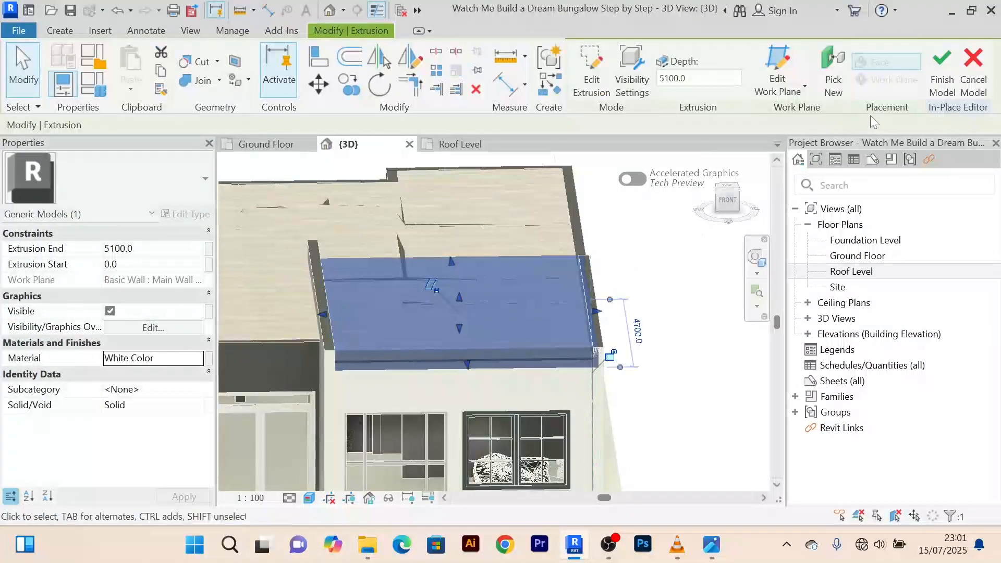
click(944, 72)
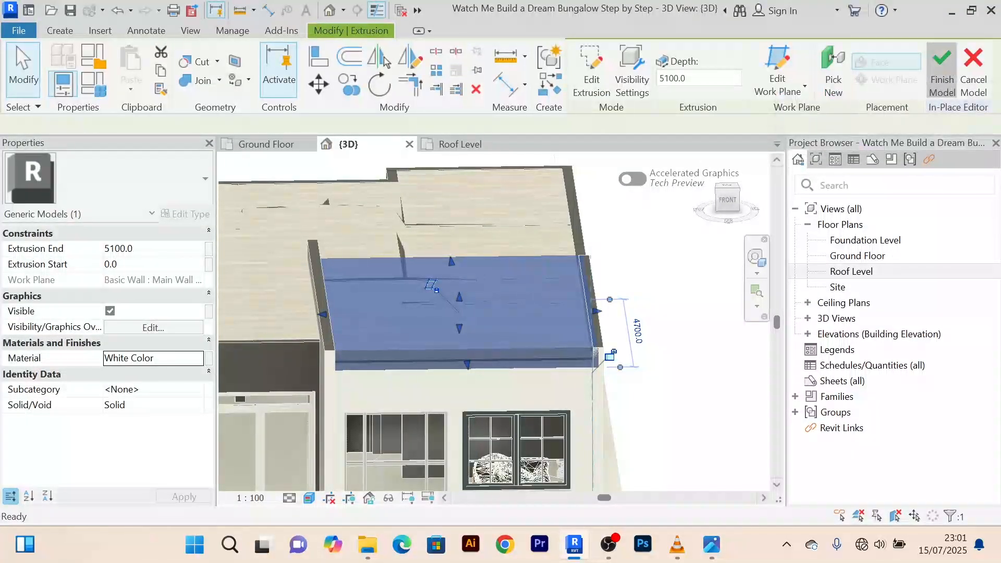
Examine the new slab between the front frame's side walls from below, from the side and from above
scroll(642, 291, down, 2)
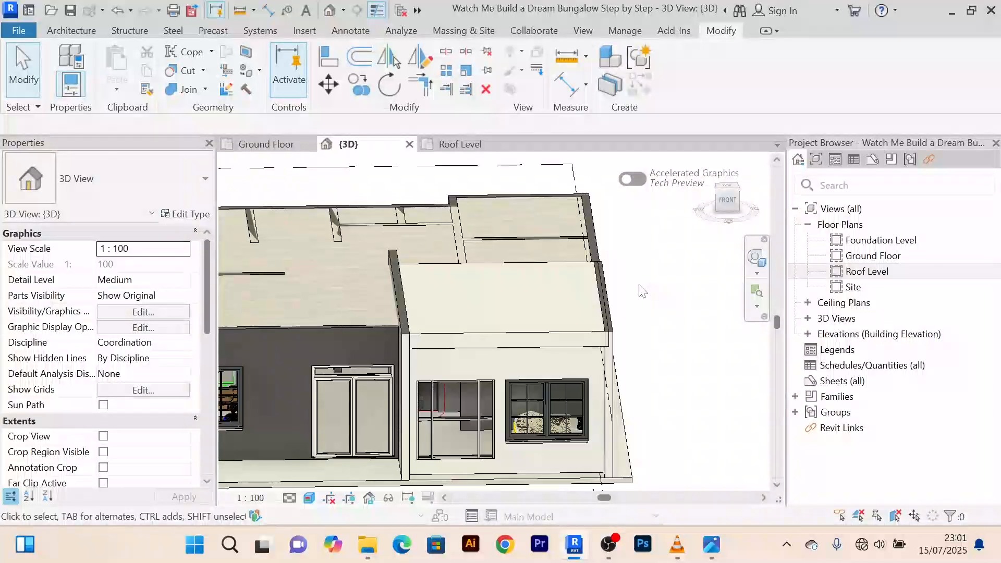
shift+middle_drag(648, 296, 559, 277)
scroll(548, 316, up, 2)
scroll(545, 324, up, 3)
middle_drag(544, 324, 451, 316)
scroll(518, 327, down, 1)
scroll(471, 312, down, 2)
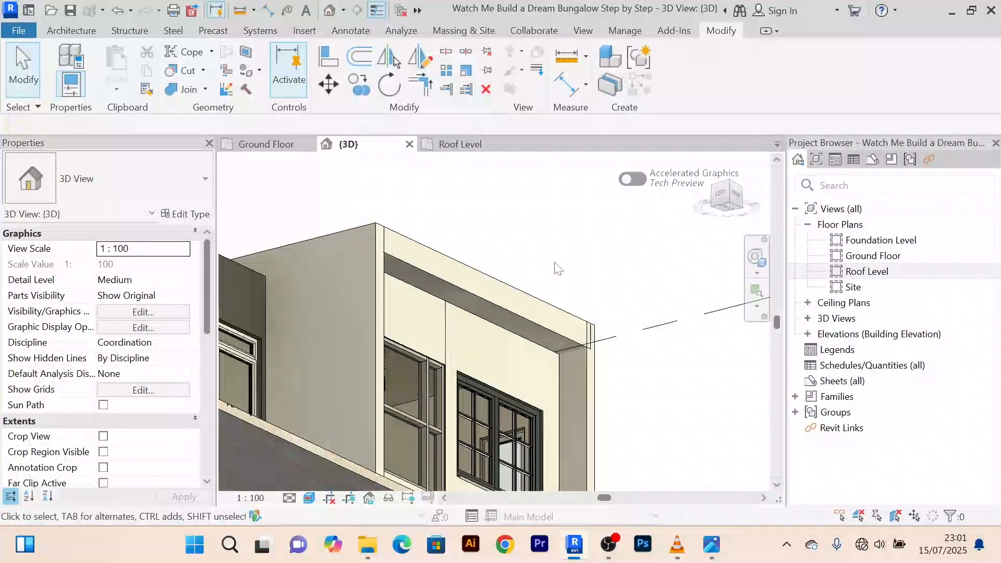
shift+middle_drag(557, 267, 440, 291)
middle_drag(287, 245, 362, 252)
scroll(346, 269, up, 5)
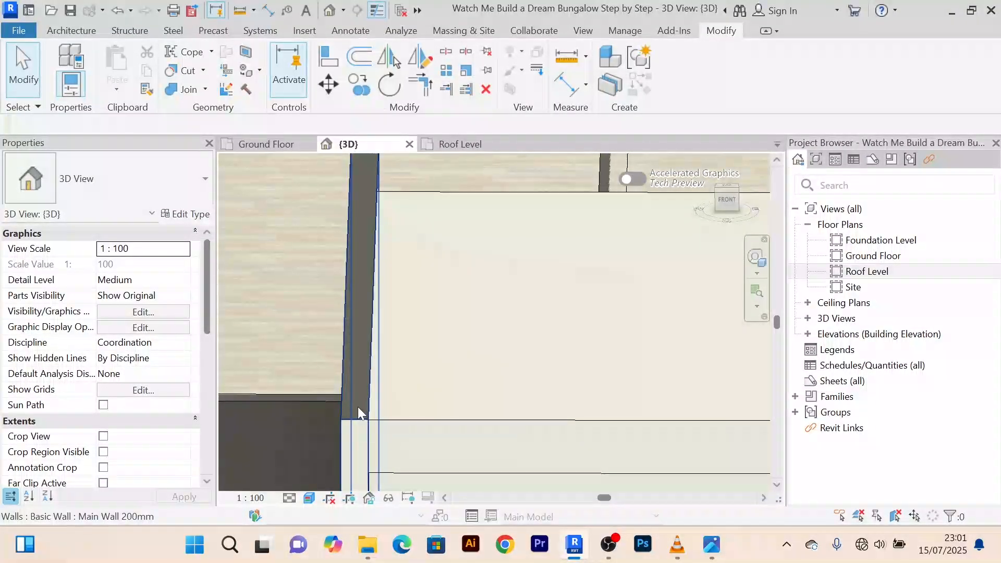
Save the project
key(ctrl+s)
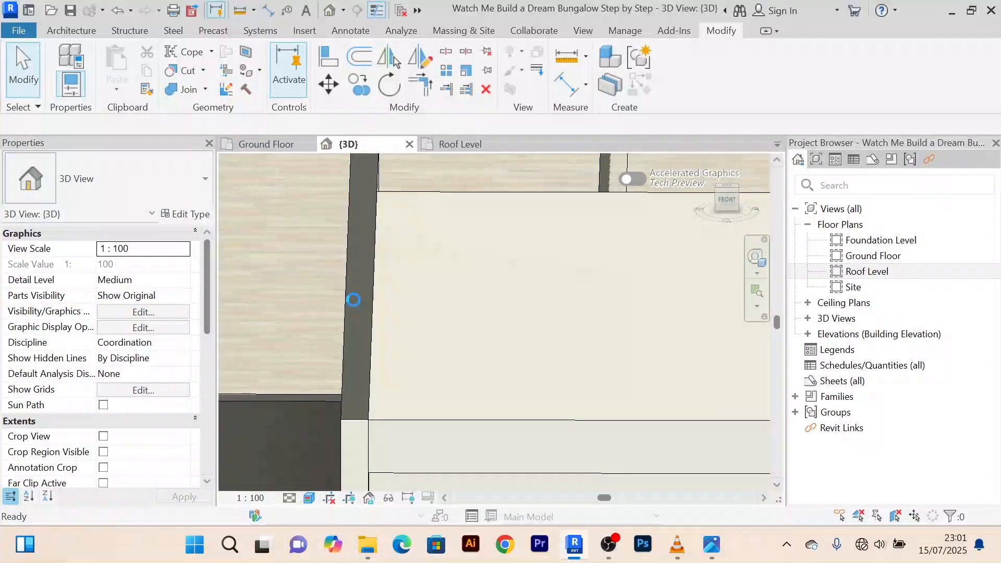
Paint the dark top faces of the front frame's two side walls with the White Color material
scroll(358, 283, down, 1)
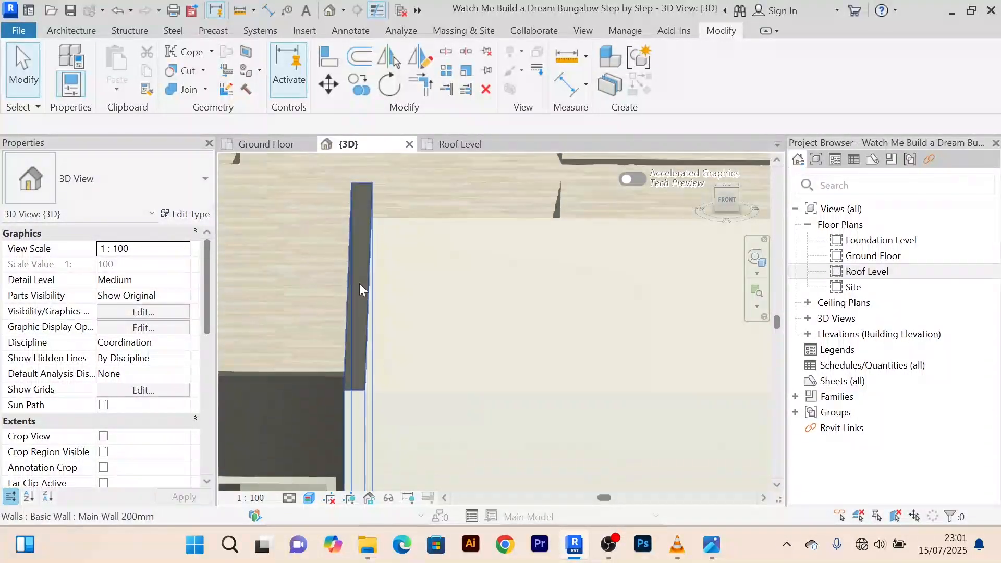
scroll(325, 239, down, 1)
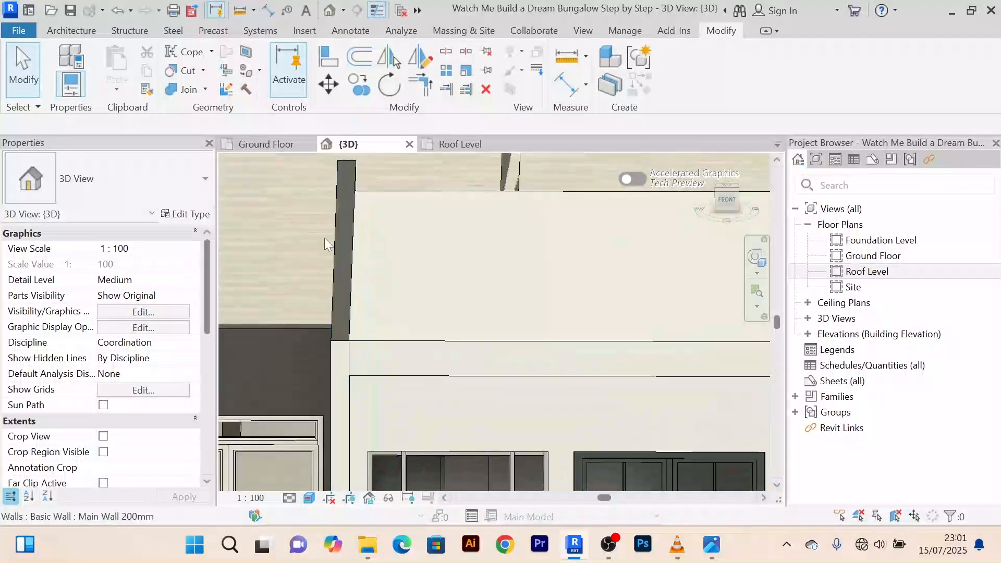
click(246, 70)
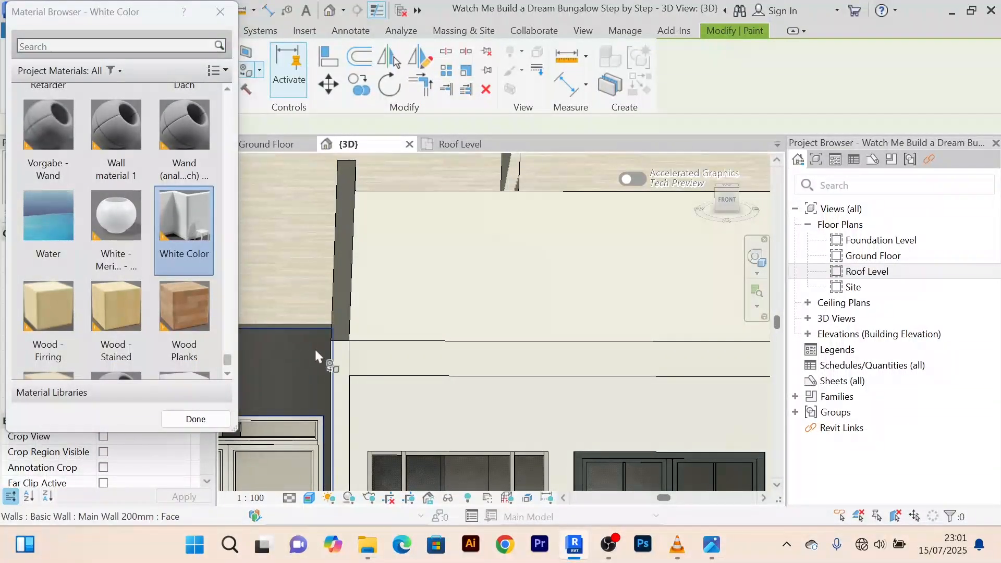
scroll(328, 339, up, 3)
scroll(365, 334, down, 5)
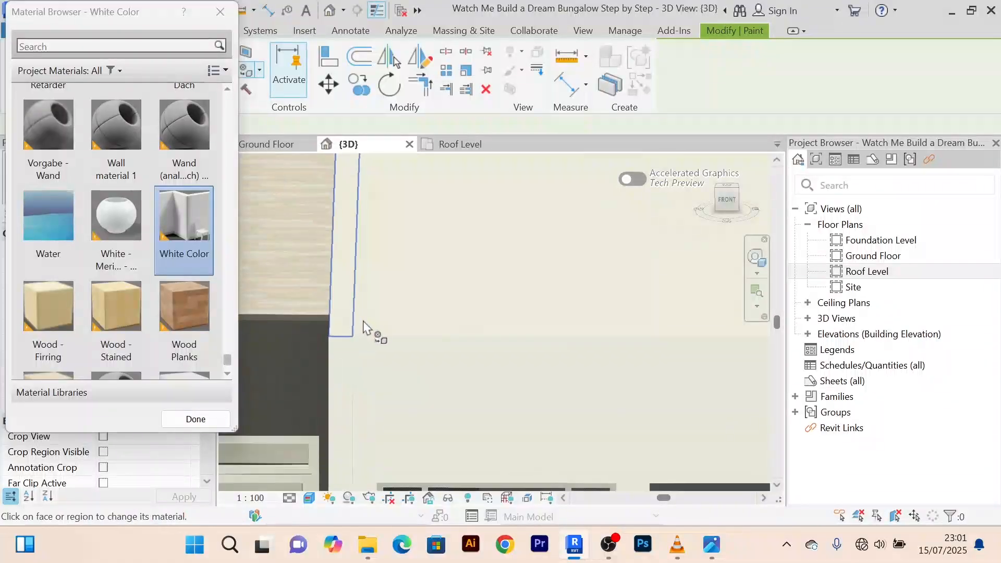
scroll(455, 324, up, 4)
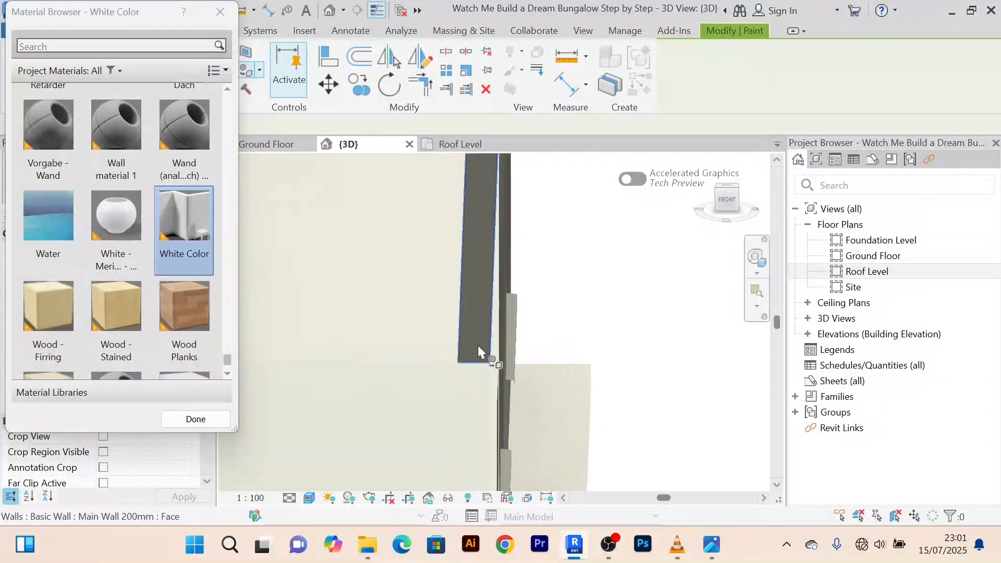
click(482, 358)
scroll(479, 356, down, 3)
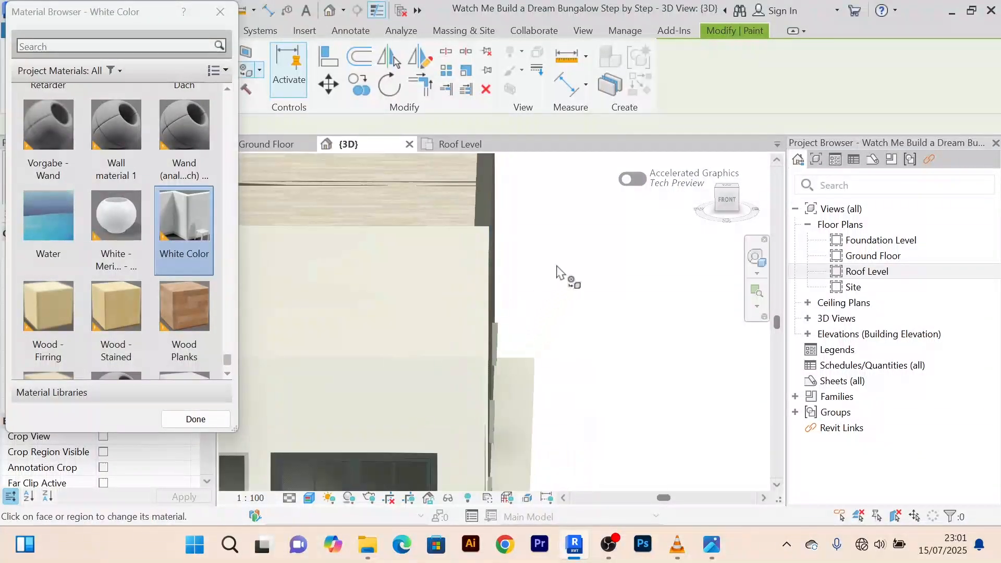
right_click(564, 257)
click(588, 197)
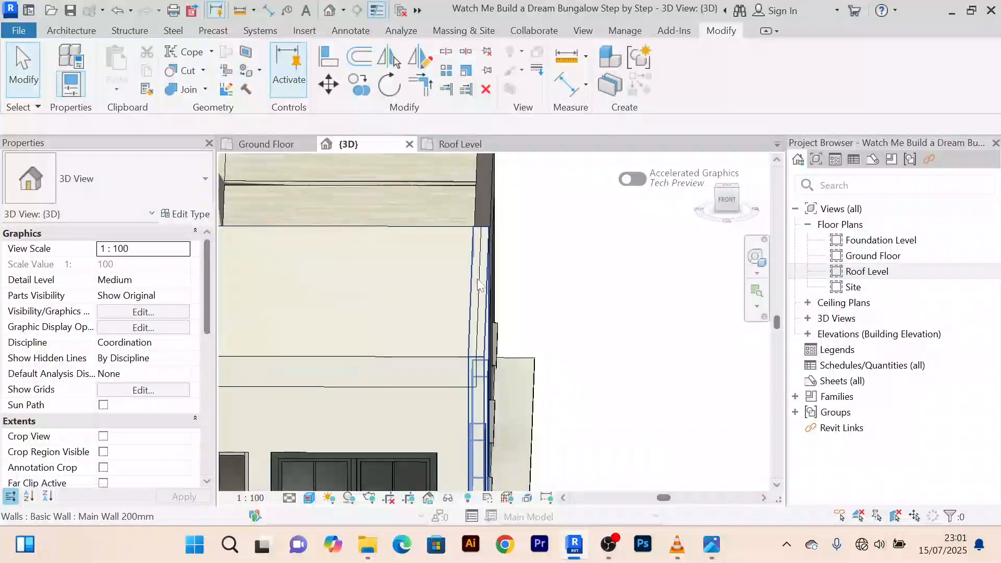
right_click(542, 242)
click(584, 172)
Examine the painted front frame and its slab, down to the wall strip beneath the curtain wall
scroll(581, 241, down, 5)
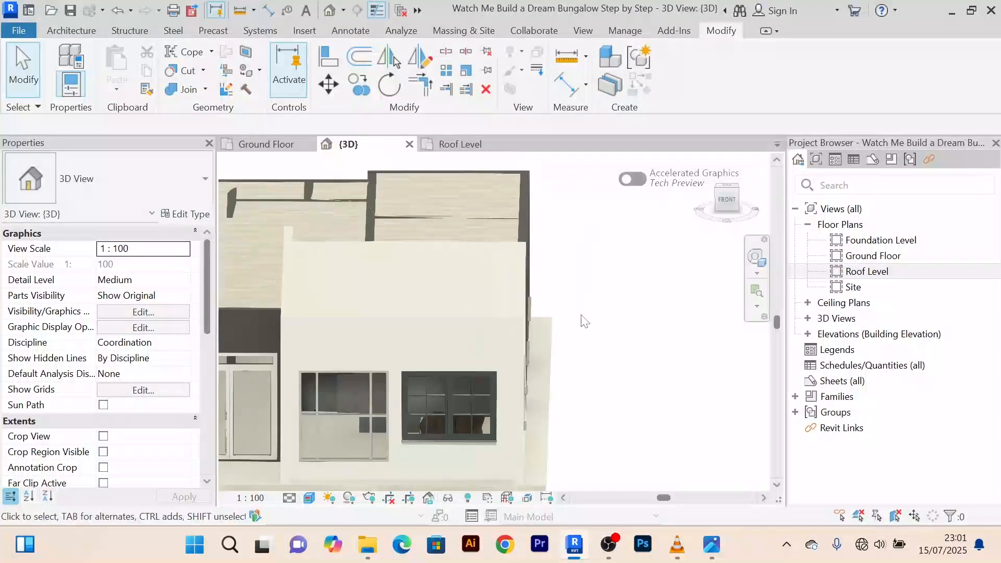
shift+middle_drag(588, 286, 599, 265)
scroll(422, 309, up, 2)
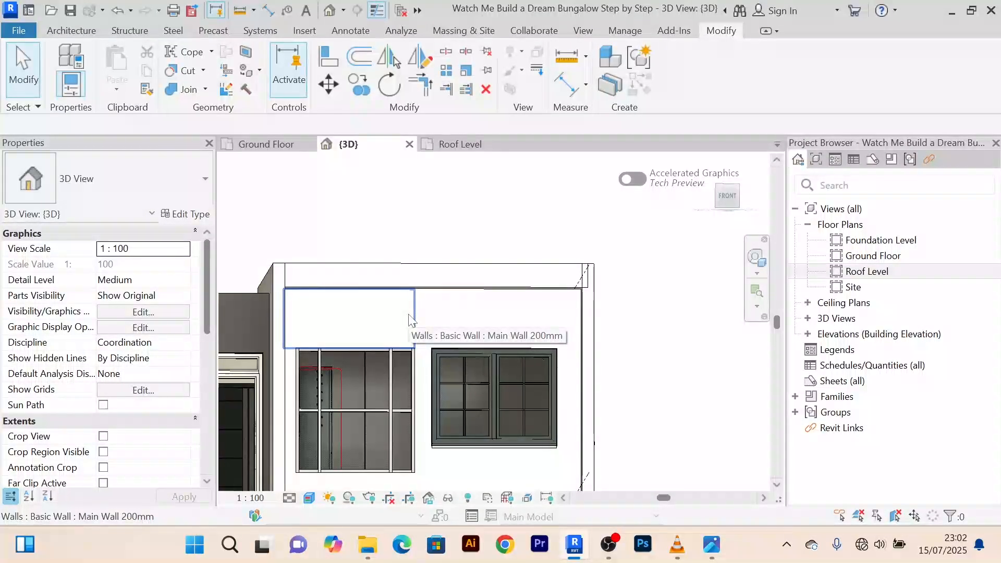
scroll(410, 319, down, 2)
mouse_move(411, 319)
shift+middle_down()
mouse_move(443, 317)
mouse_move(437, 364)
shift+middle_up()
scroll(352, 426, up, 2)
middle_drag(352, 427, 361, 347)
scroll(344, 411, up, 2)
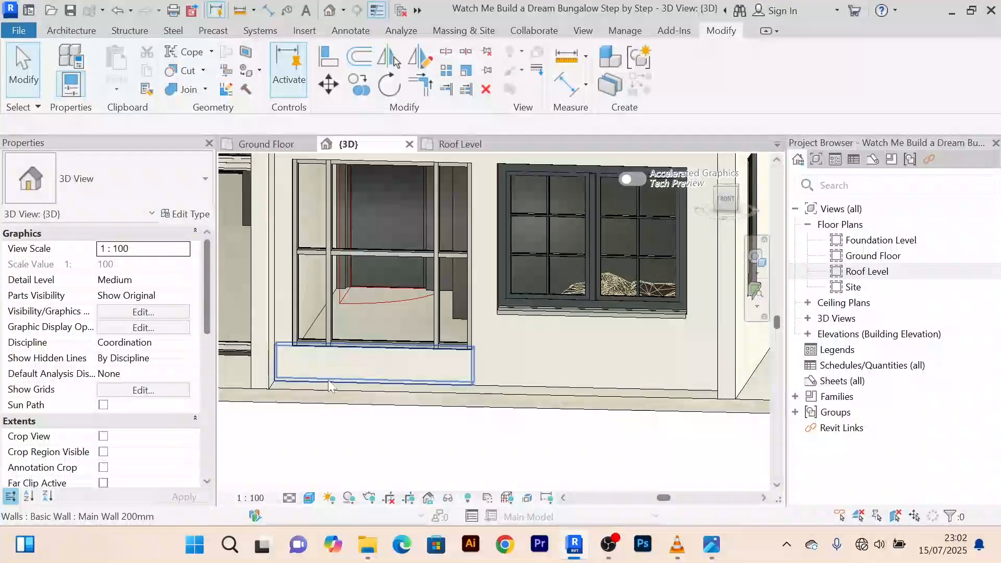
Examine the floor edge along the base of the front bedroom wall from oblique and frontal angles
scroll(384, 413, down, 1)
shift+middle_drag(384, 413, 342, 402)
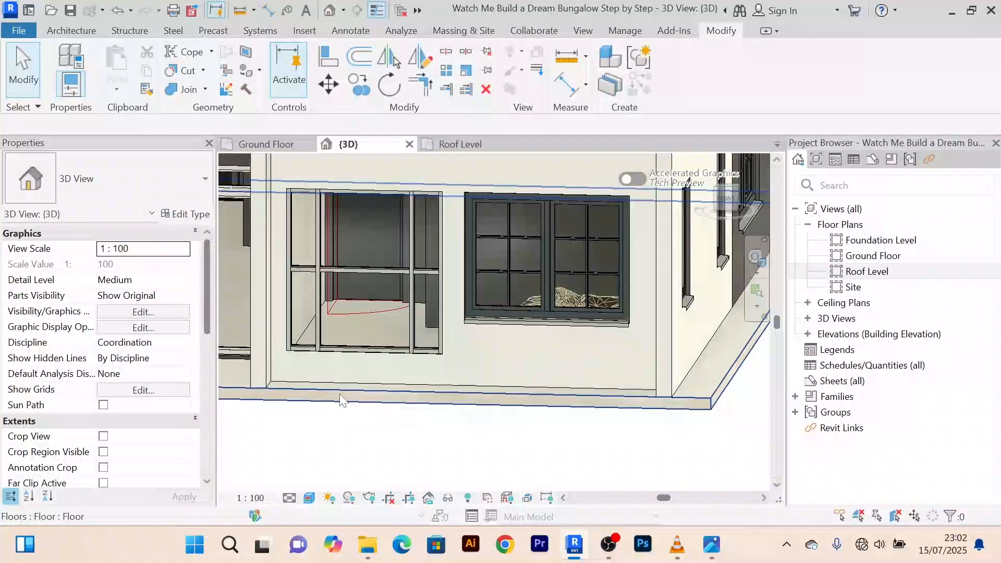
shift+middle_drag(341, 398, 306, 403)
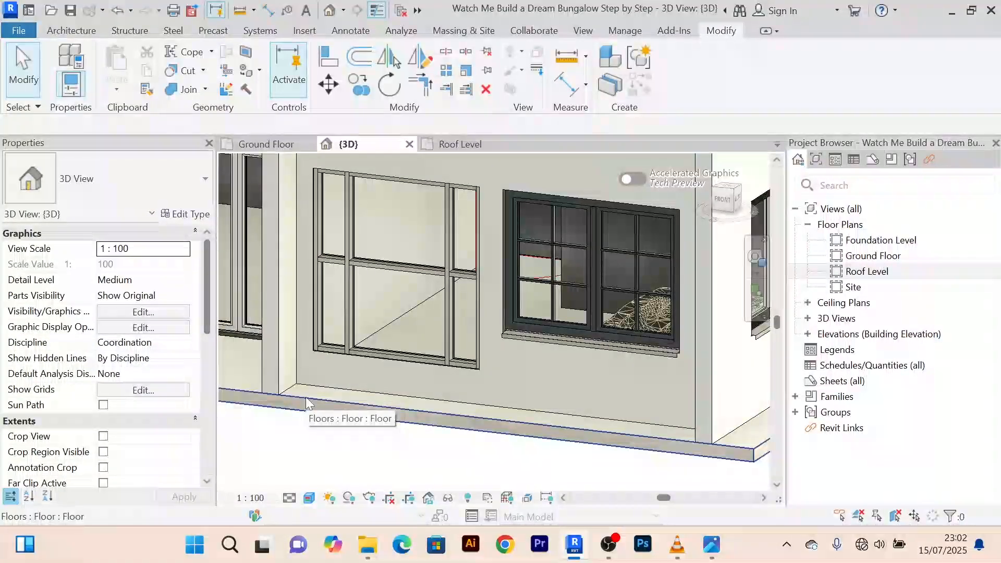
scroll(351, 399, down, 3)
middle_drag(351, 399, 359, 397)
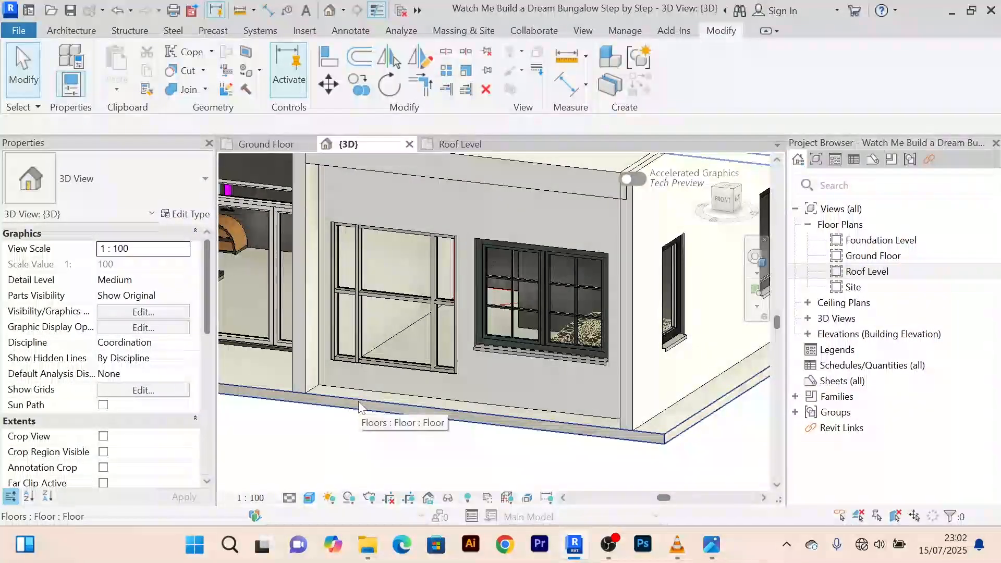
shift+middle_drag(359, 401, 438, 428)
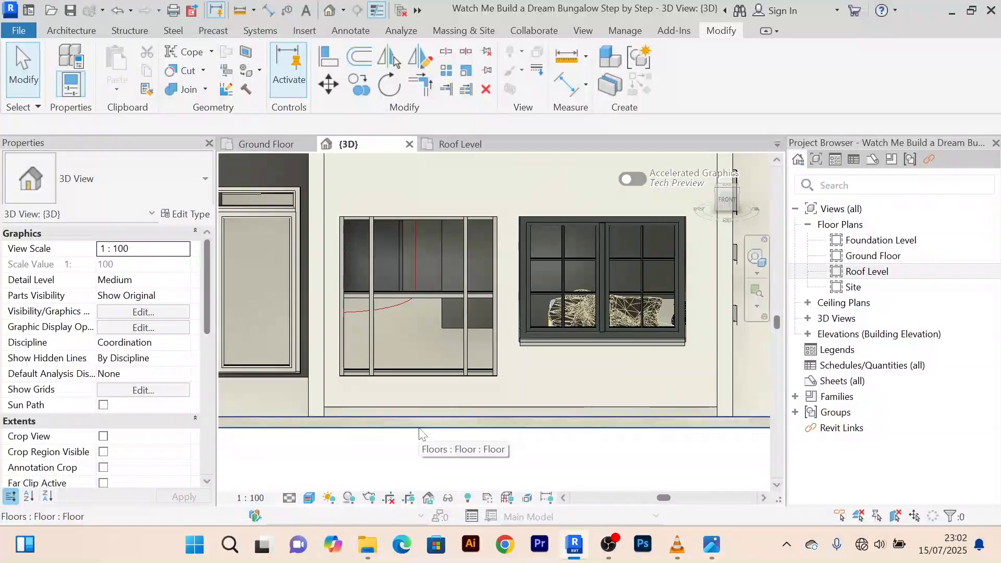
scroll(414, 421, down, 2)
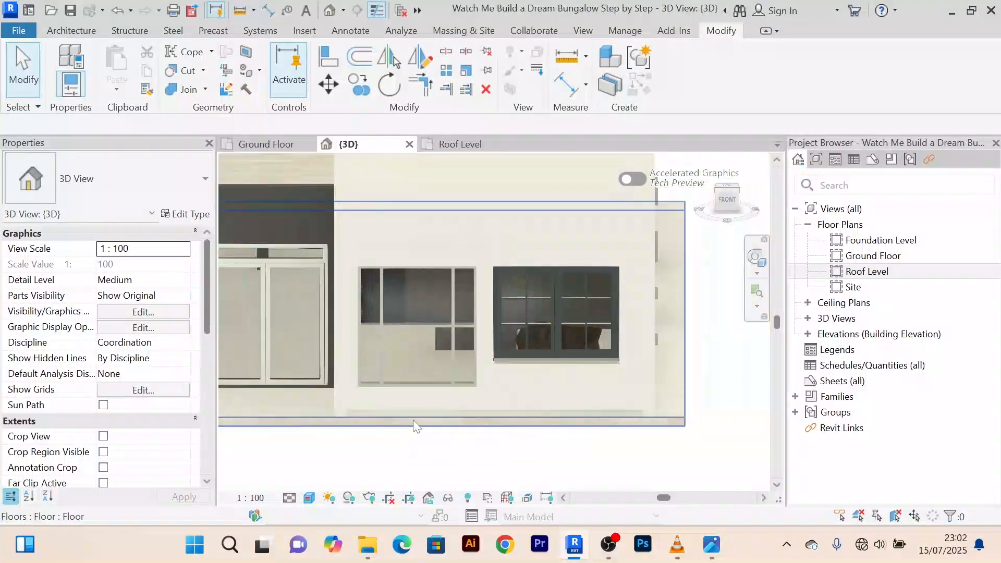
middle_drag(414, 422, 388, 418)
scroll(367, 410, up, 3)
scroll(464, 412, down, 2)
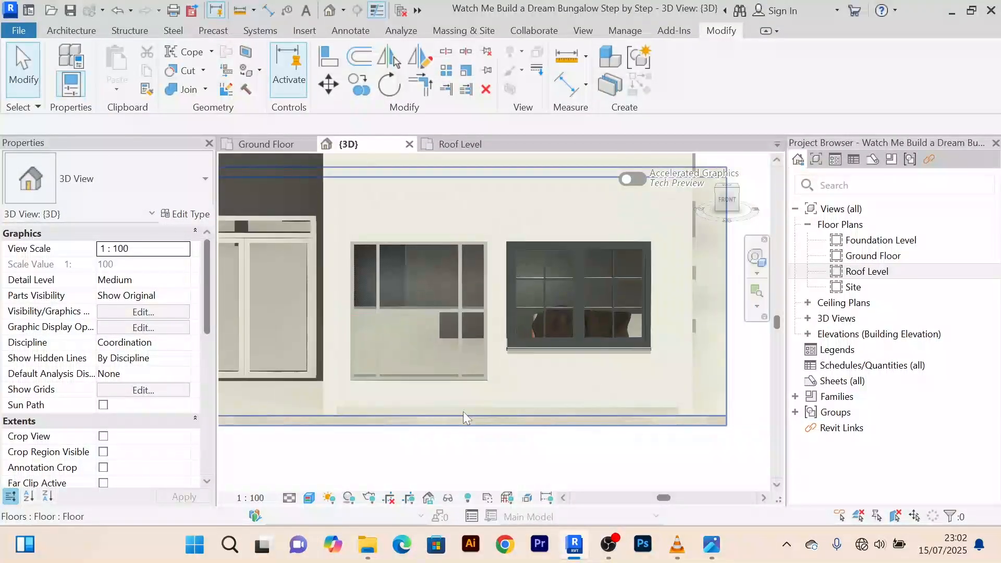
middle_drag(472, 422, 469, 409)
scroll(537, 392, down, 1)
scroll(501, 399, up, 3)
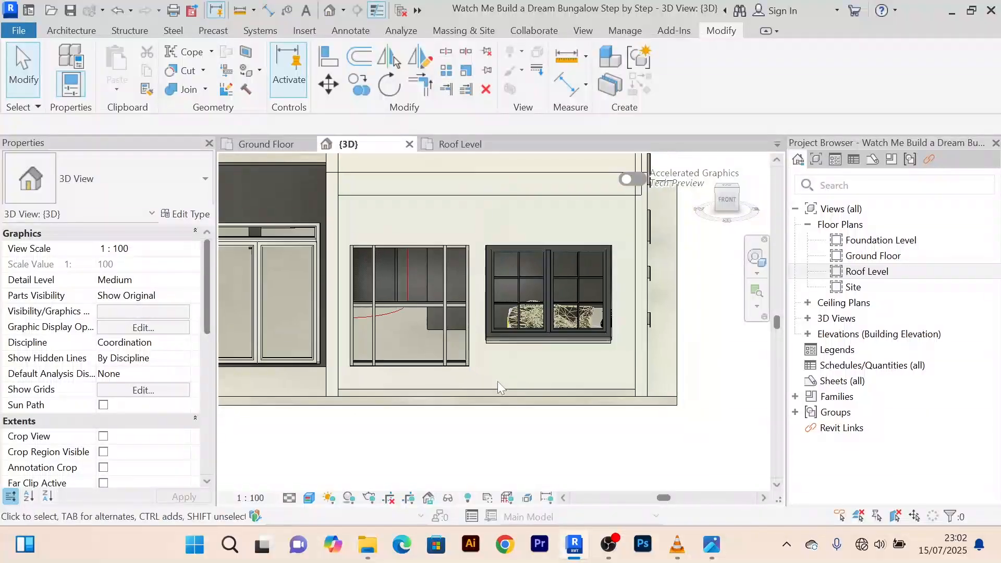
scroll(451, 402, down, 3)
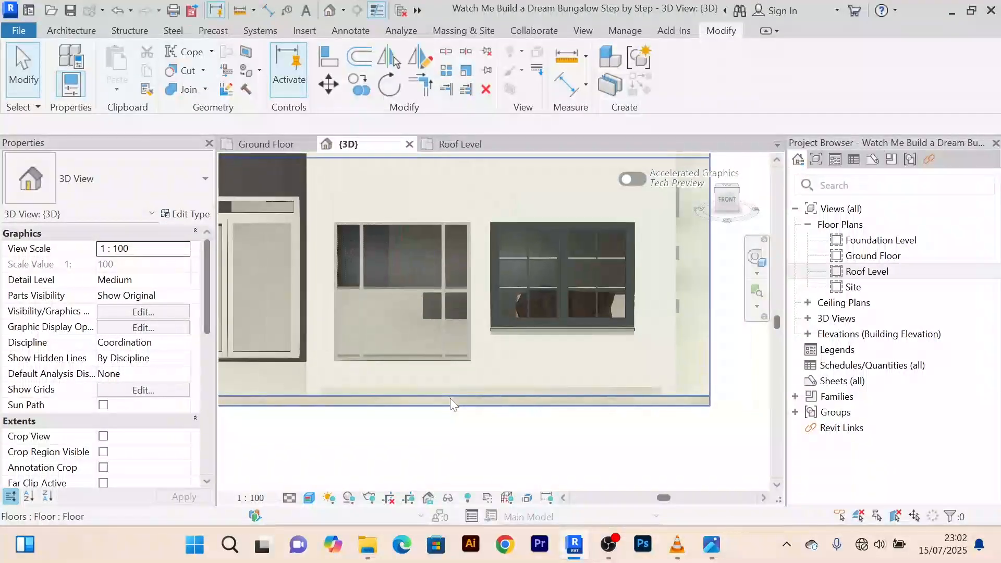
scroll(350, 389, up, 1)
scroll(351, 385, down, 3)
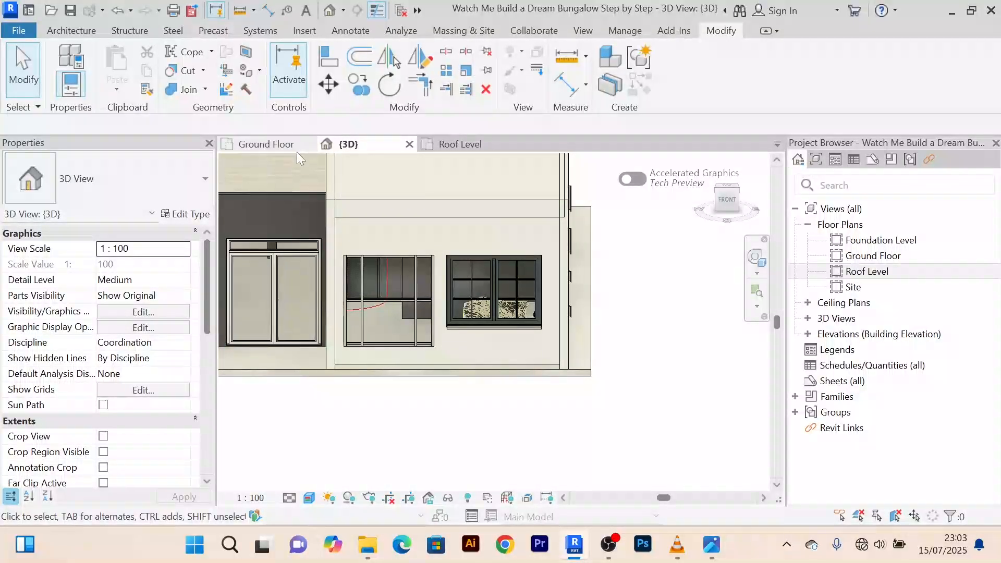
On the Ground Floor plan, create a 5000 mm long 1100mm railing between the frame's side walls, about 140 mm behind the slab's front edge
click(279, 145)
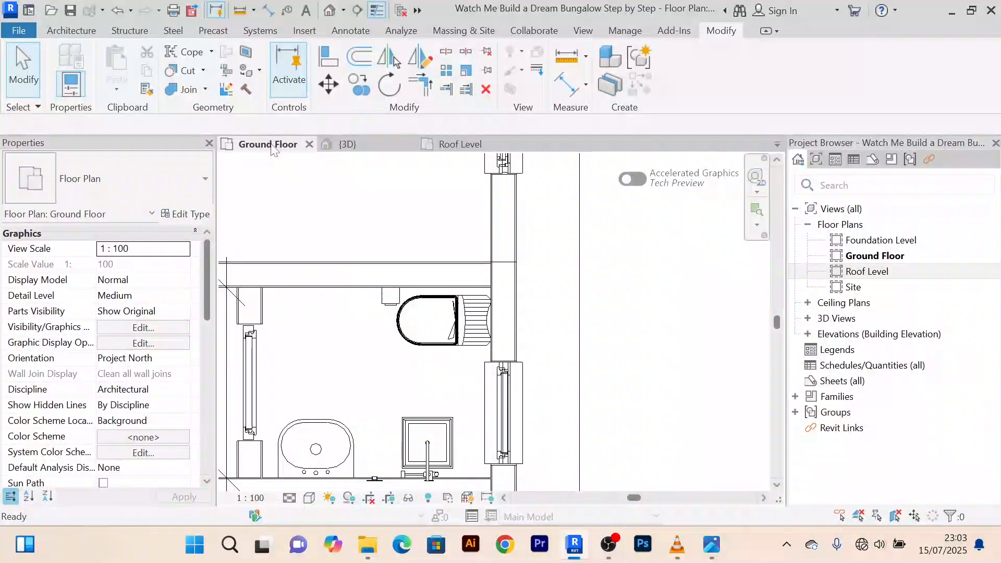
scroll(635, 304, down, 8)
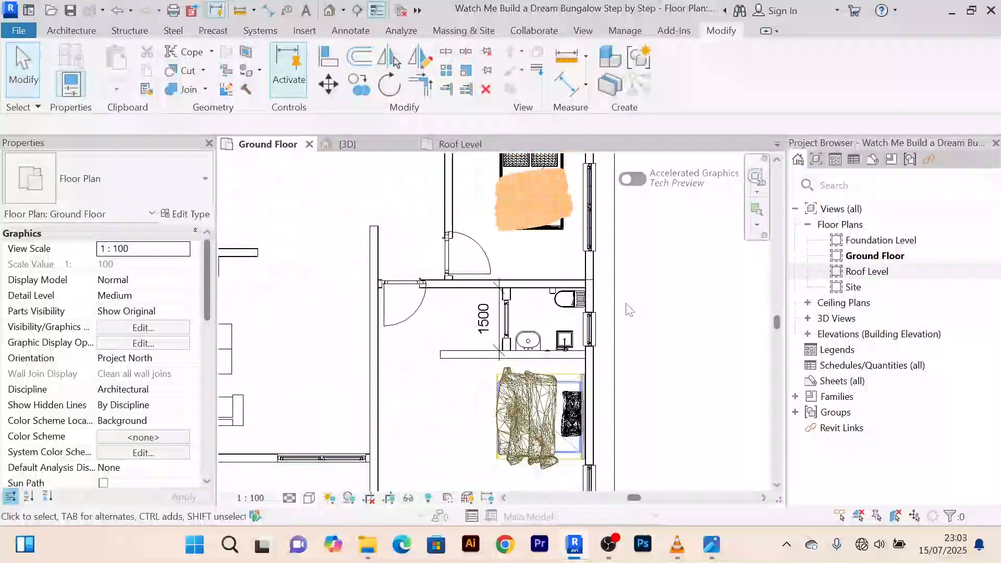
middle_drag(642, 330, 623, 257)
scroll(544, 357, up, 2)
scroll(543, 358, up, 3)
middle_drag(438, 367, 474, 351)
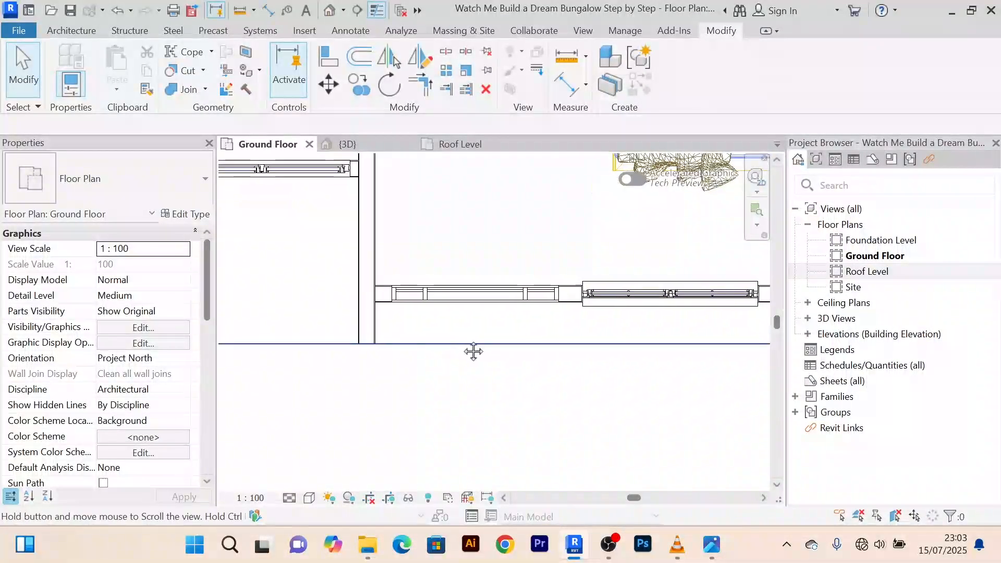
click(73, 31)
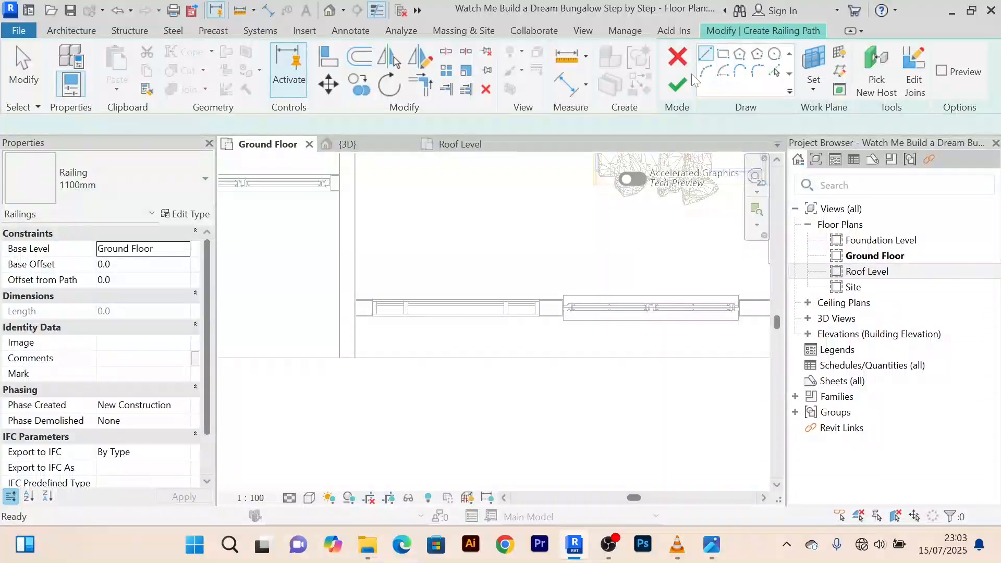
scroll(354, 350, up, 3)
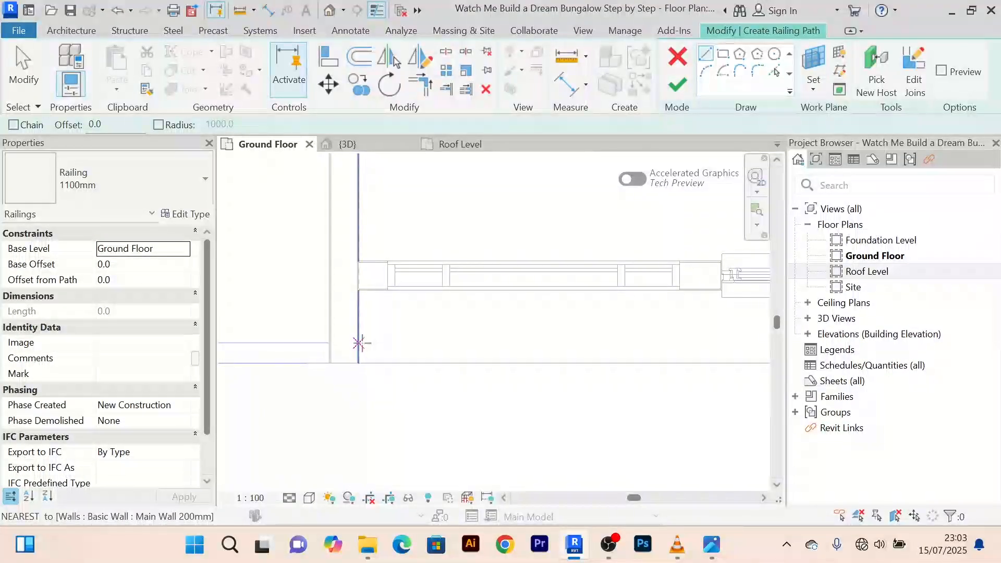
click(361, 343)
scroll(500, 348, down, 5)
middle_drag(599, 355, 406, 358)
scroll(581, 356, up, 5)
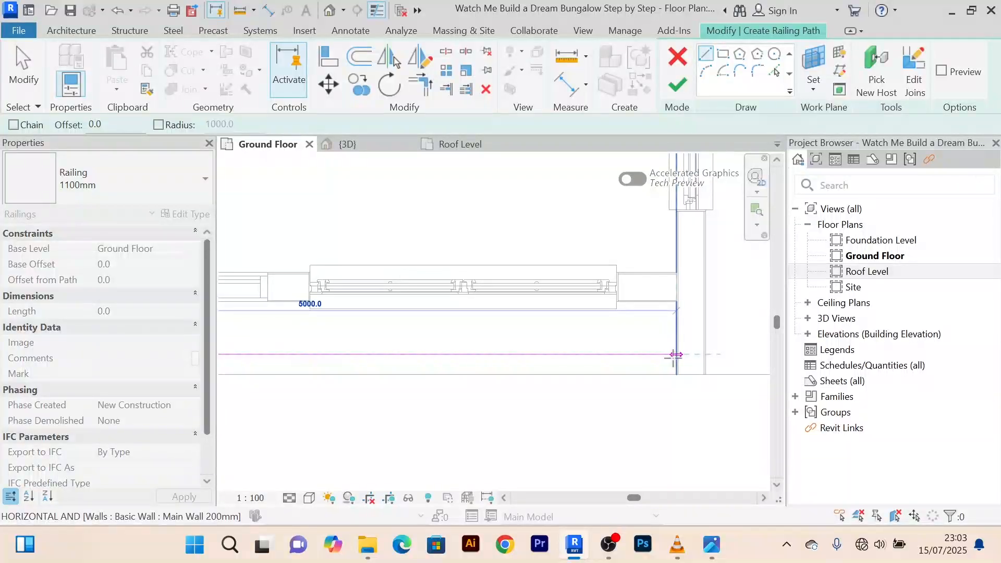
click(676, 355)
scroll(645, 387, down, 1)
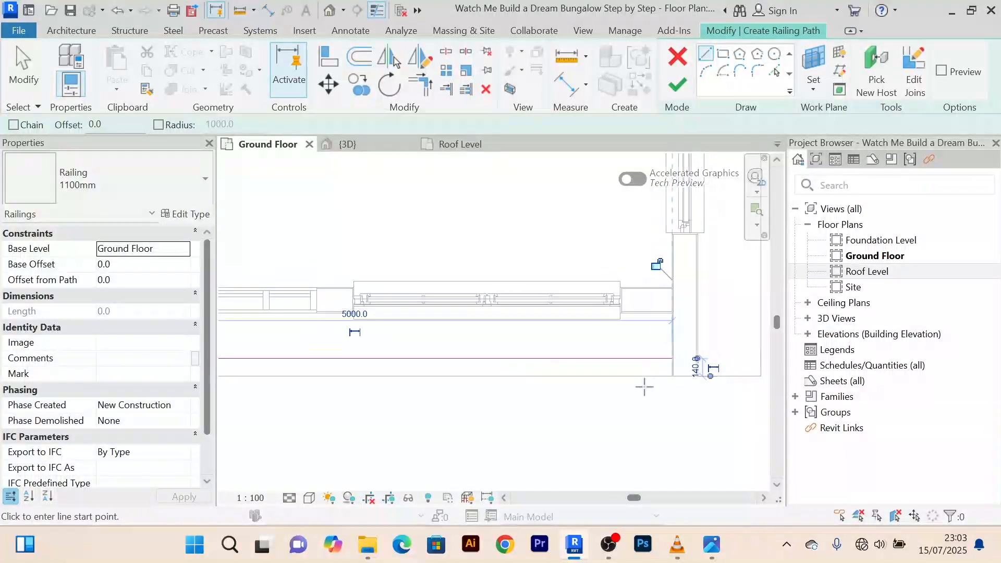
scroll(645, 387, down, 2)
right_click(423, 241)
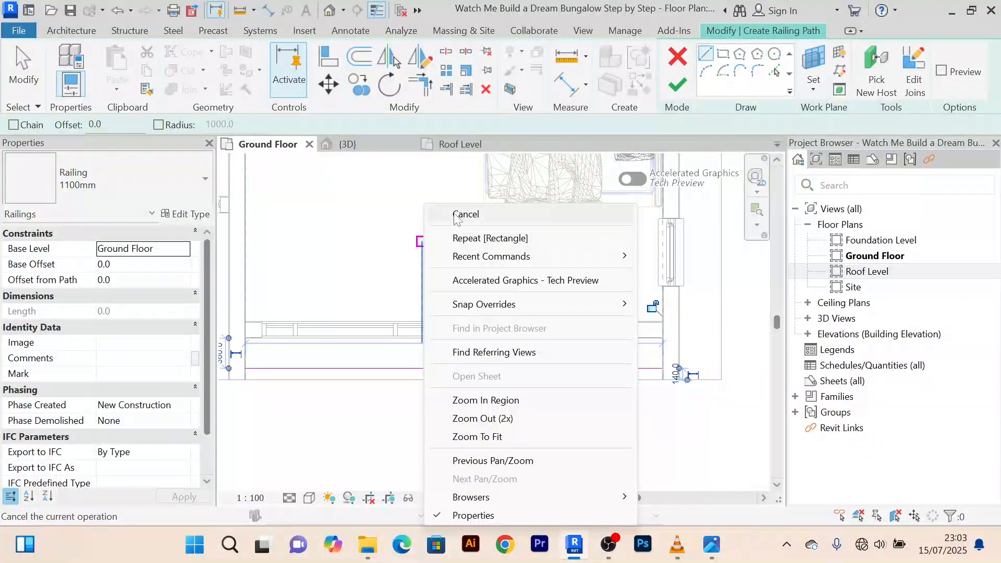
click(456, 216)
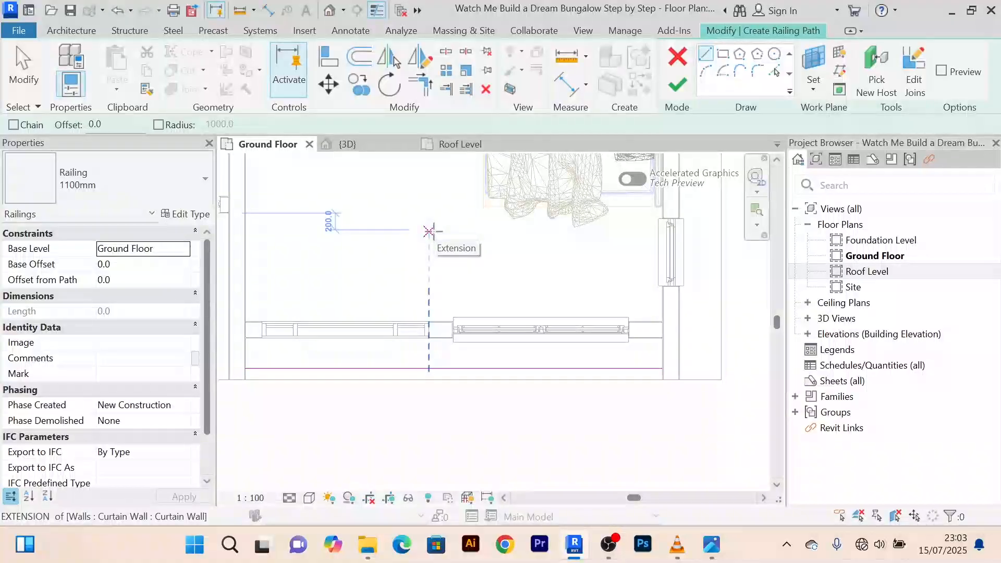
click(677, 86)
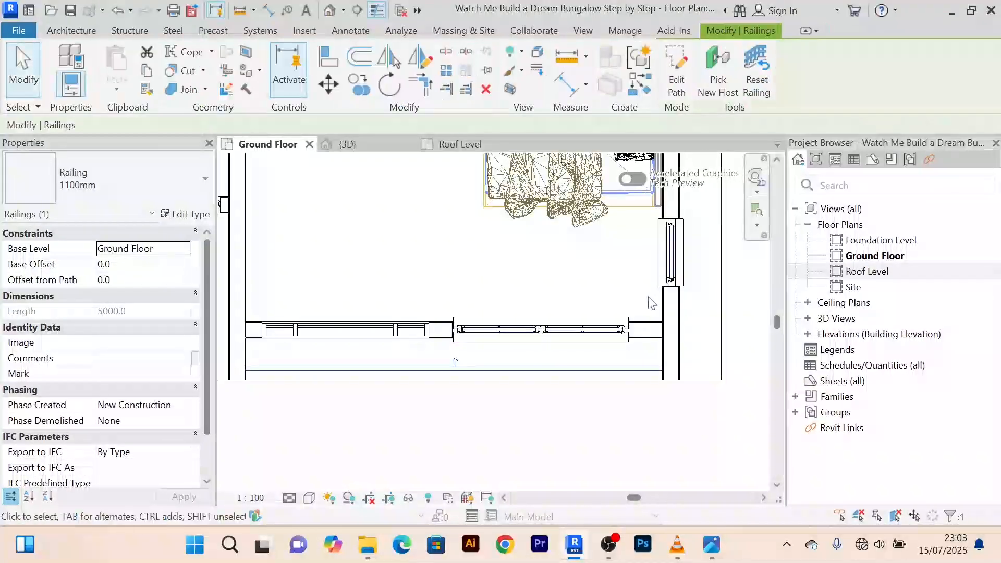
Examine the new porch railing in 3D from an oblique angle, including its balusters and where they meet the slab
click(348, 145)
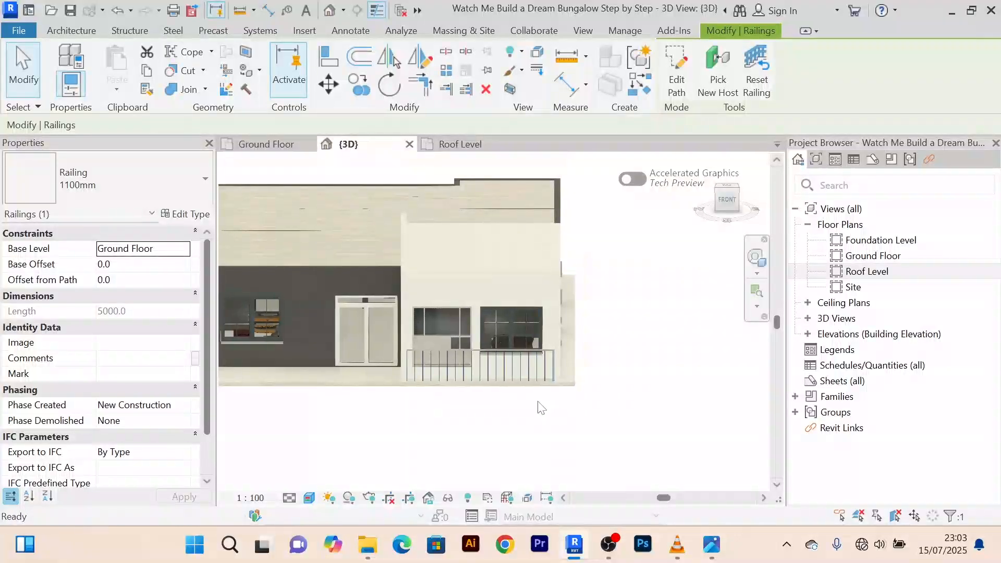
shift+middle_drag(510, 412, 431, 413)
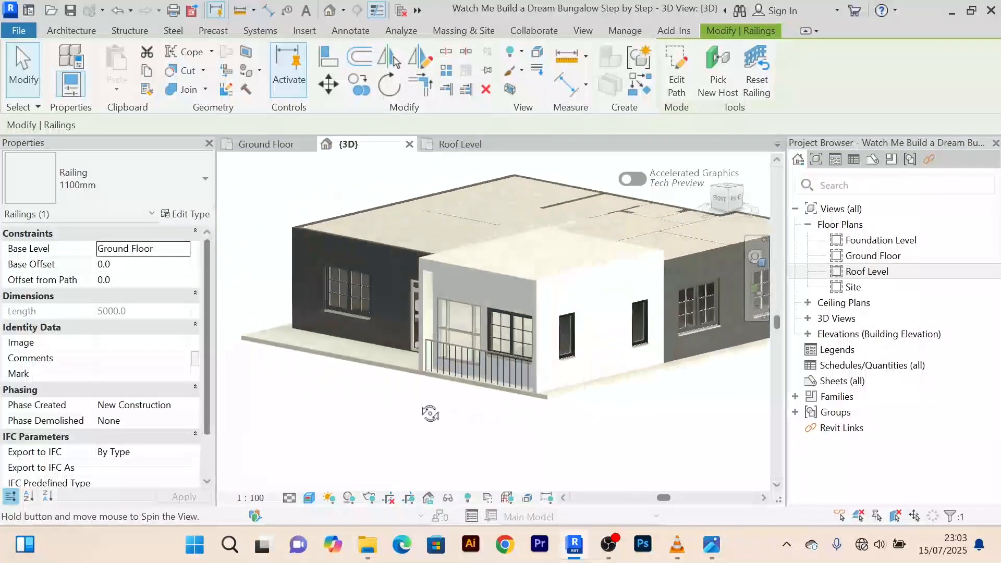
scroll(429, 407, up, 6)
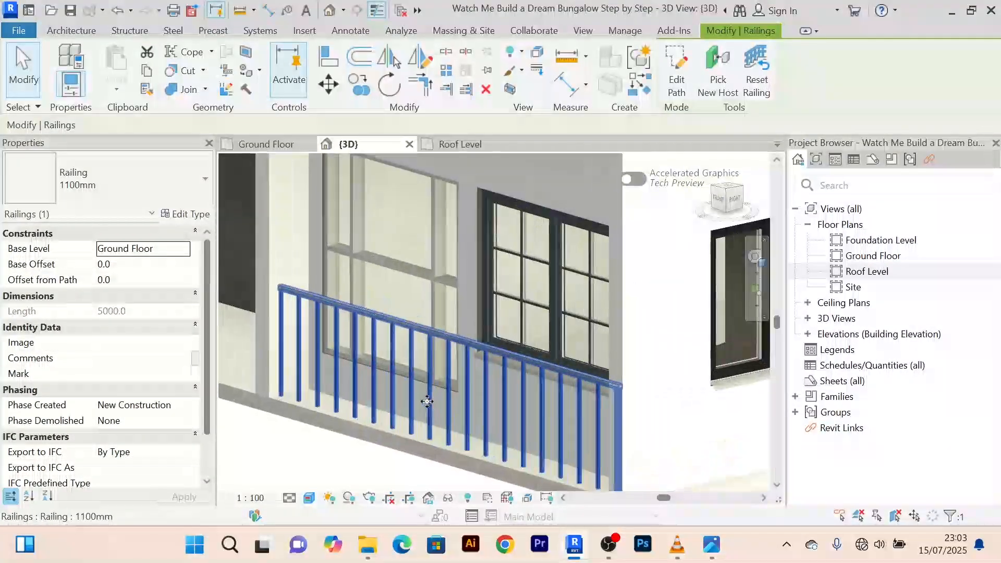
scroll(427, 401, down, 3)
middle_drag(442, 396, 499, 388)
scroll(452, 398, up, 2)
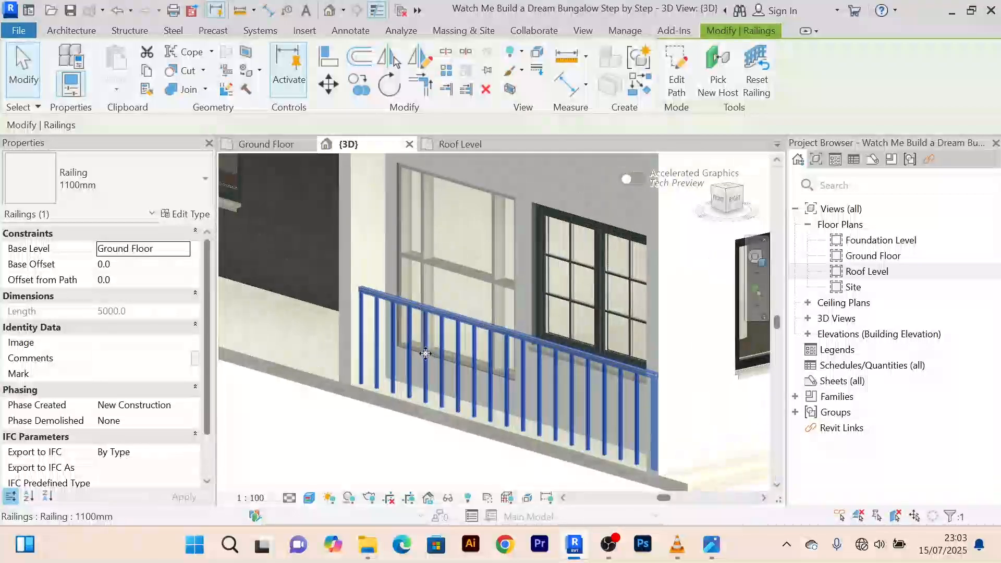
scroll(425, 354, up, 2)
scroll(421, 348, down, 4)
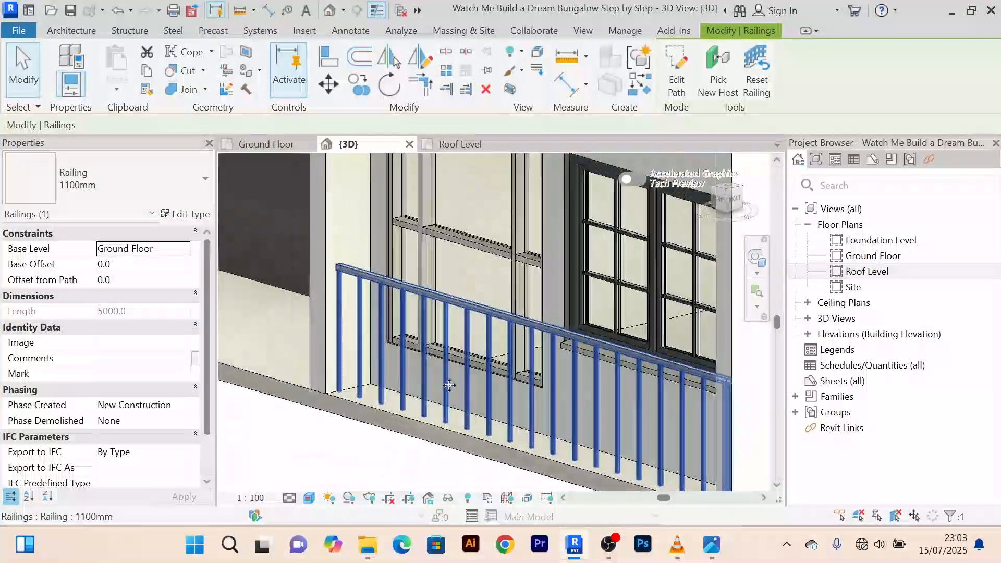
scroll(422, 386, up, 3)
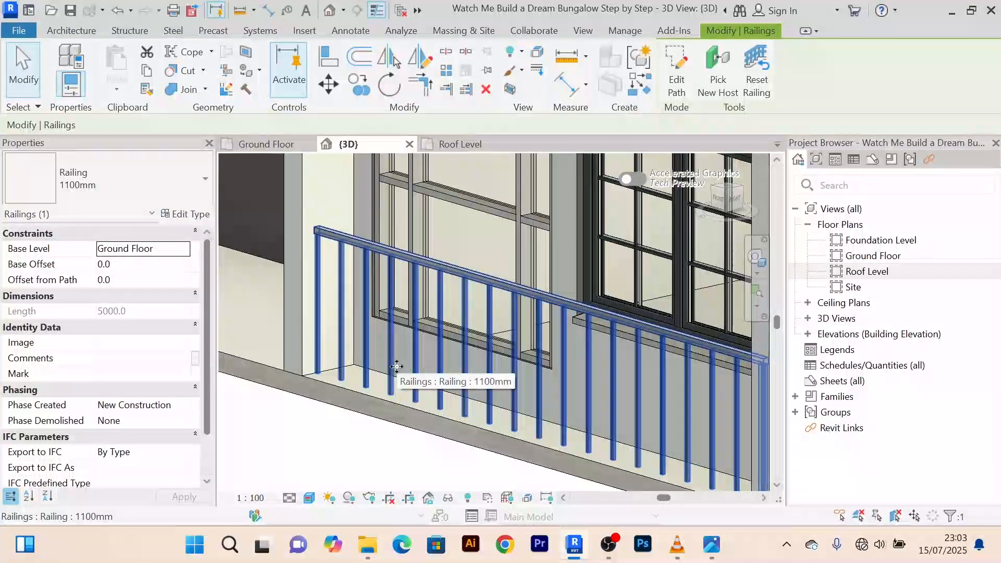
scroll(414, 398, up, 3)
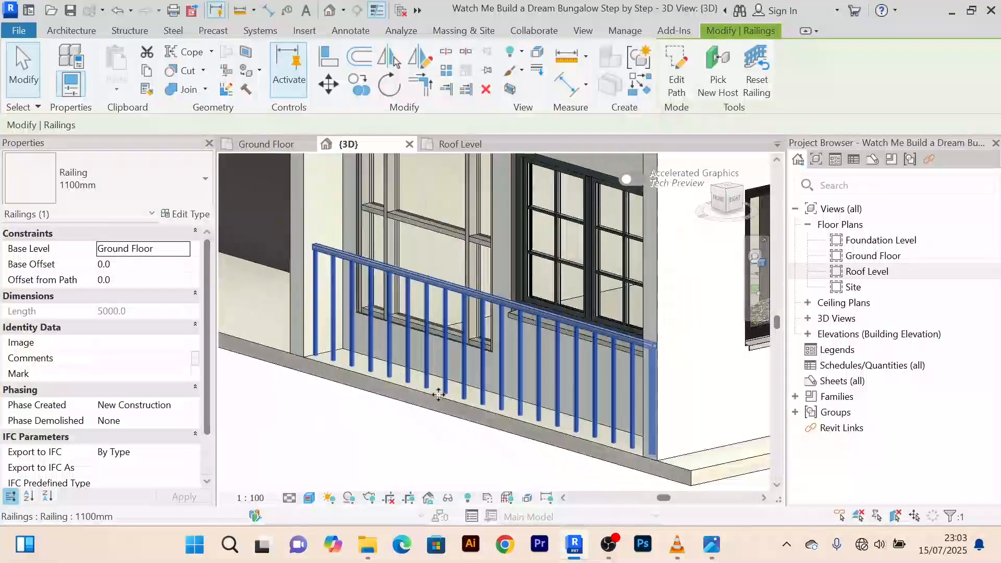
scroll(475, 387, up, 1)
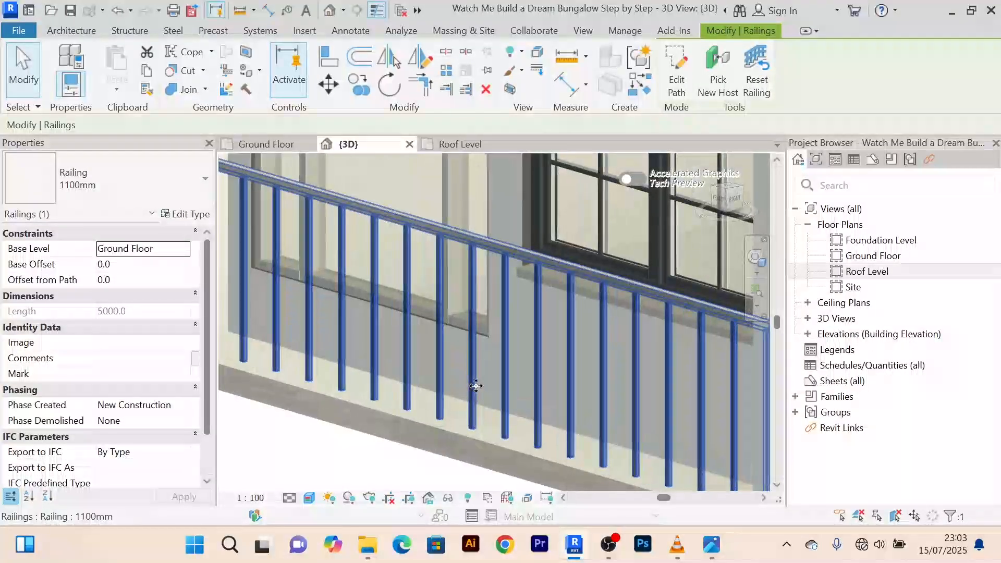
scroll(474, 386, down, 3)
middle_drag(480, 391, 468, 384)
scroll(445, 387, up, 3)
scroll(444, 387, down, 3)
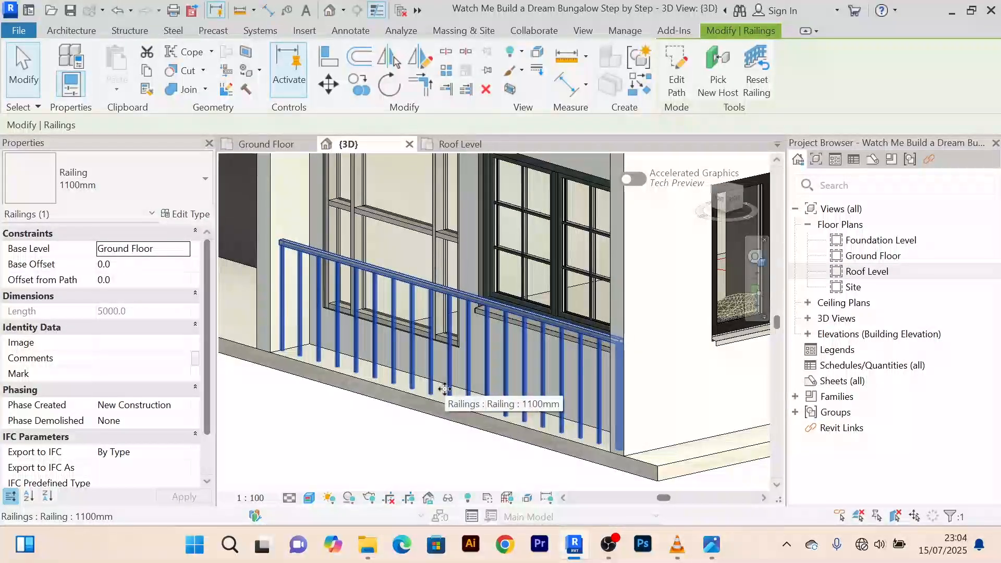
scroll(433, 308, up, 5)
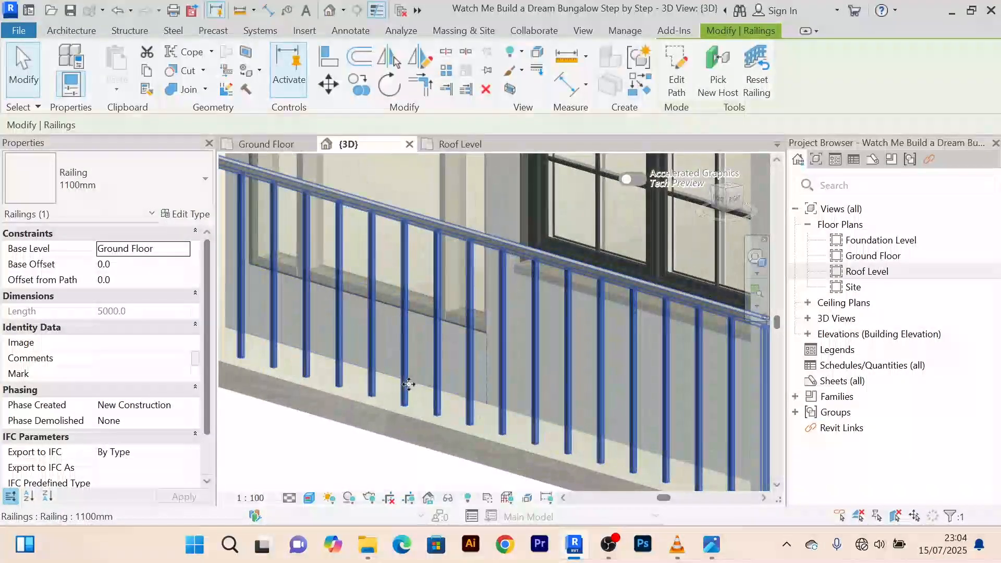
scroll(426, 363, down, 6)
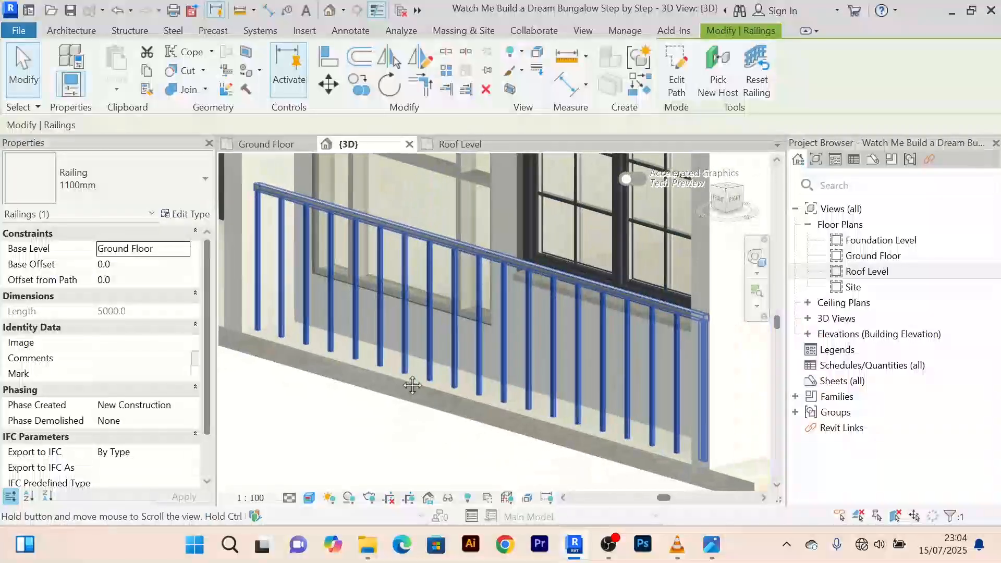
scroll(323, 332, up, 3)
scroll(316, 330, down, 3)
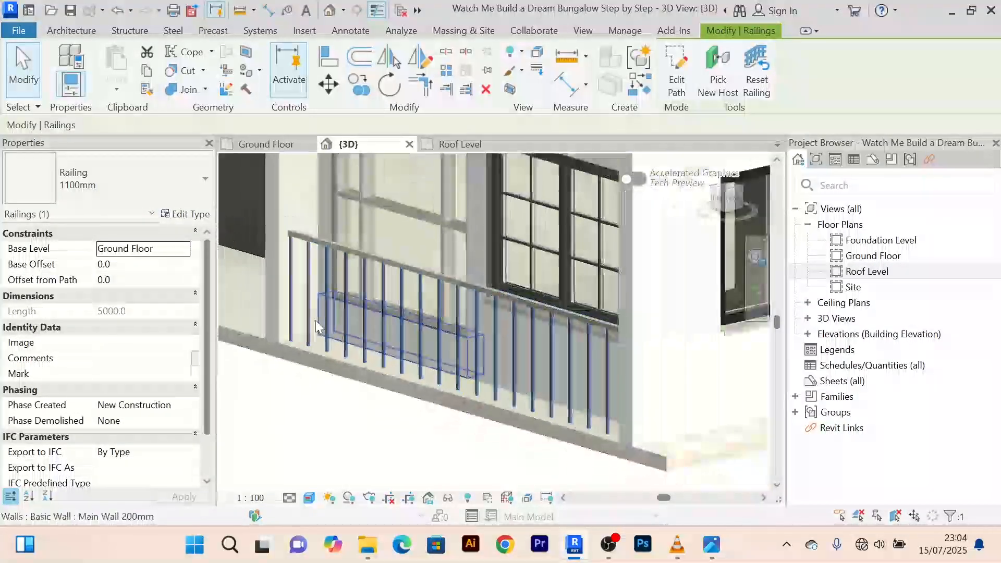
scroll(308, 326, up, 3)
scroll(309, 325, down, 3)
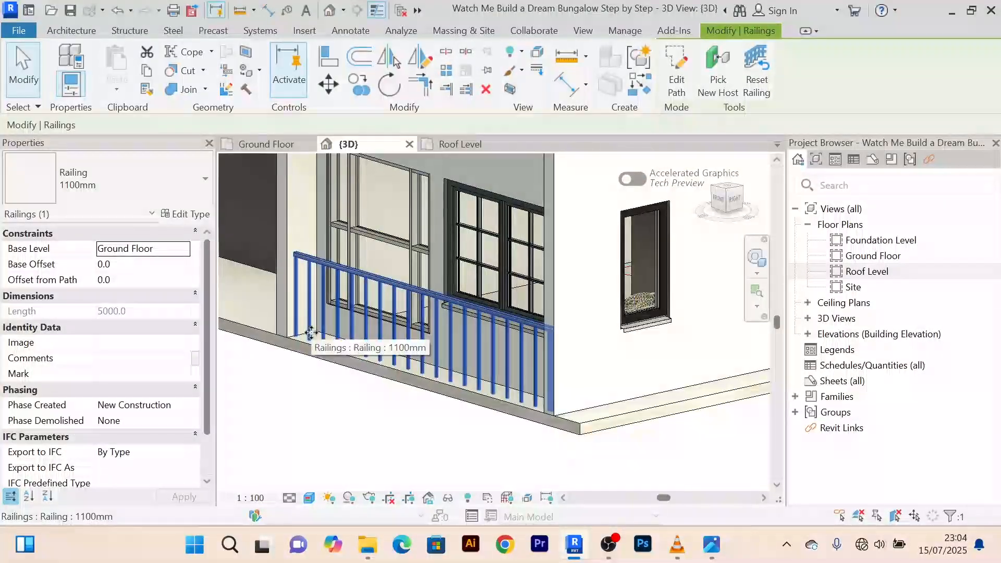
Examine the porch railing from the front against the curtain wall, the bedroom window and the entrance
shift+middle_drag(312, 333, 479, 391)
scroll(429, 352, up, 3)
scroll(428, 354, down, 2)
scroll(369, 329, up, 2)
scroll(392, 344, down, 3)
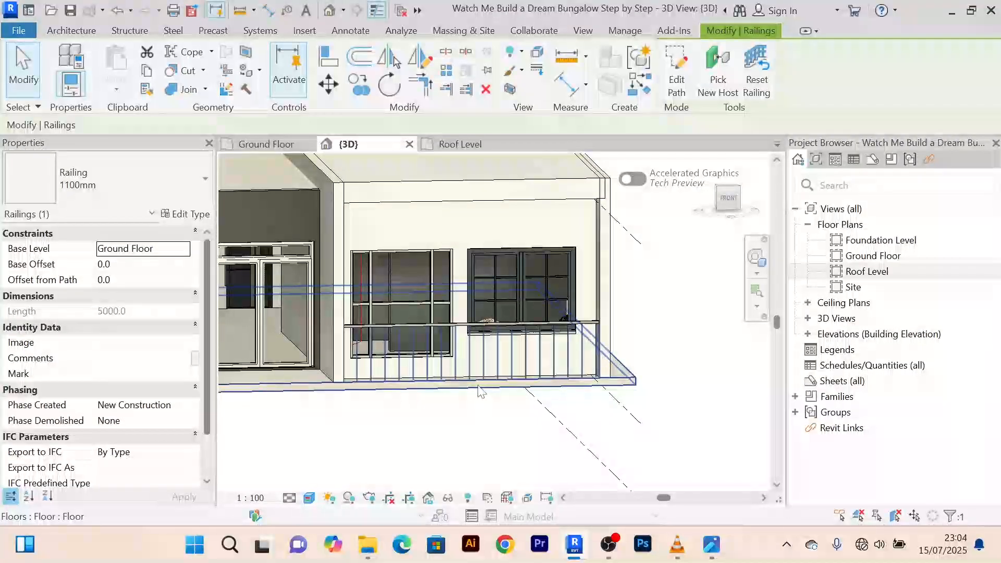
scroll(449, 388, down, 3)
scroll(400, 428, up, 3)
scroll(443, 372, down, 5)
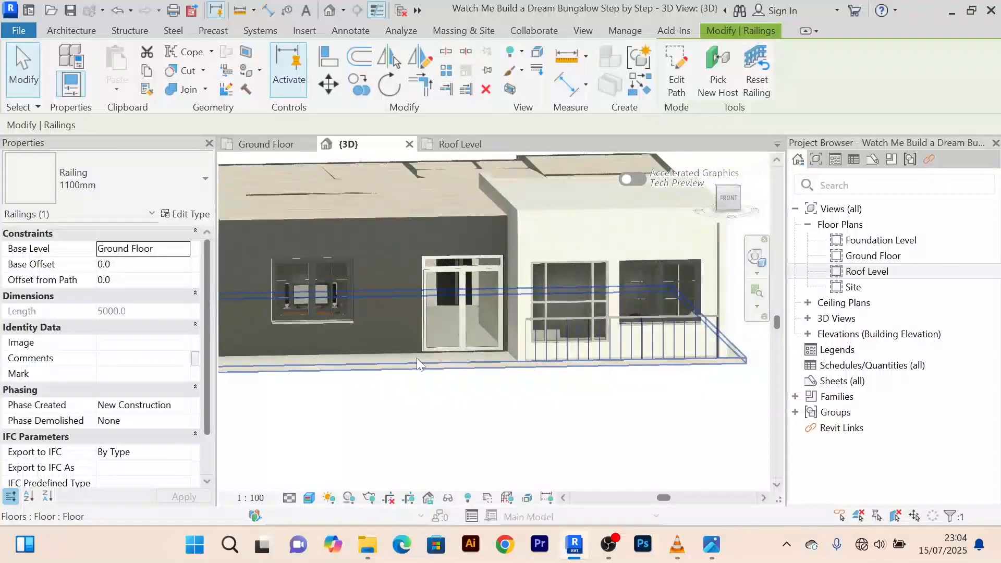
scroll(553, 378, up, 1)
scroll(626, 359, up, 3)
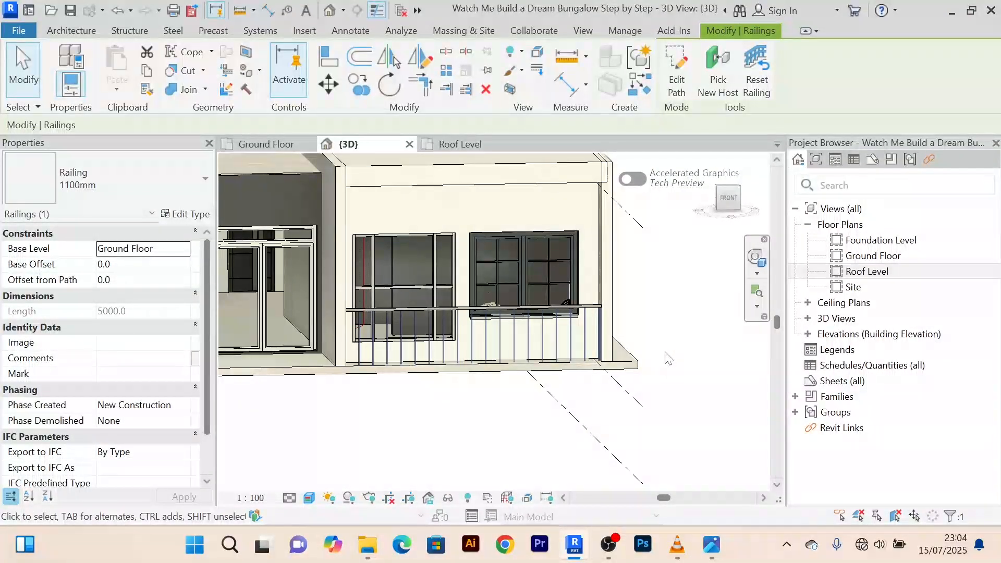
Review the railing from the bungalow's front corner together with the whole facade, and clear the railing selection
shift+middle_drag(669, 359, 596, 361)
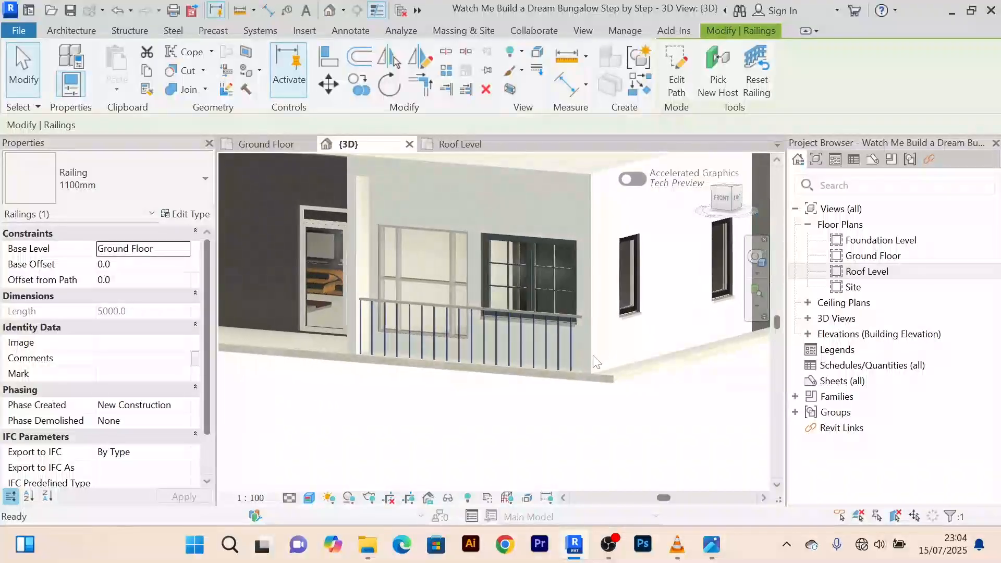
scroll(527, 327, up, 2)
scroll(469, 343, down, 2)
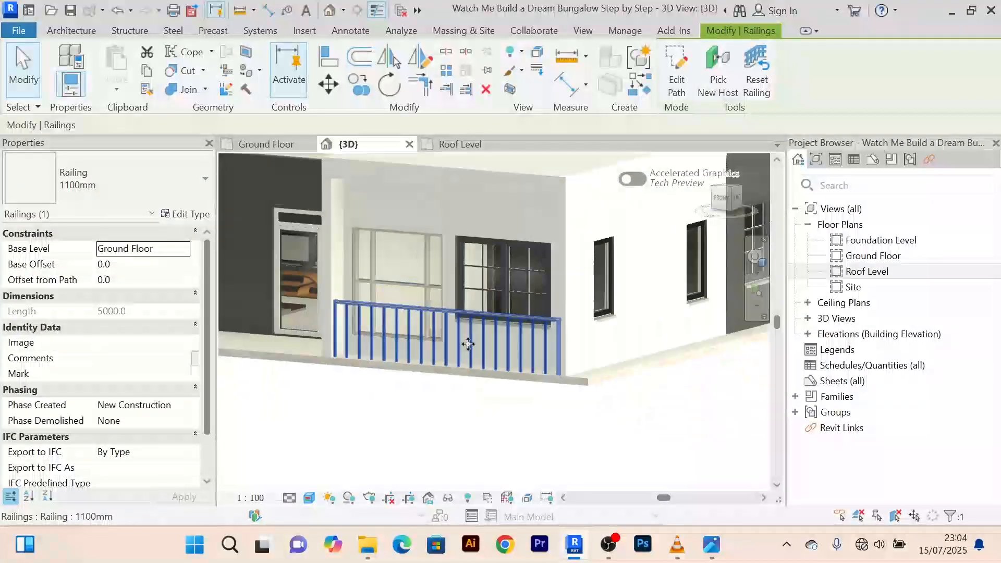
scroll(469, 344, down, 2)
middle_drag(442, 429, 508, 441)
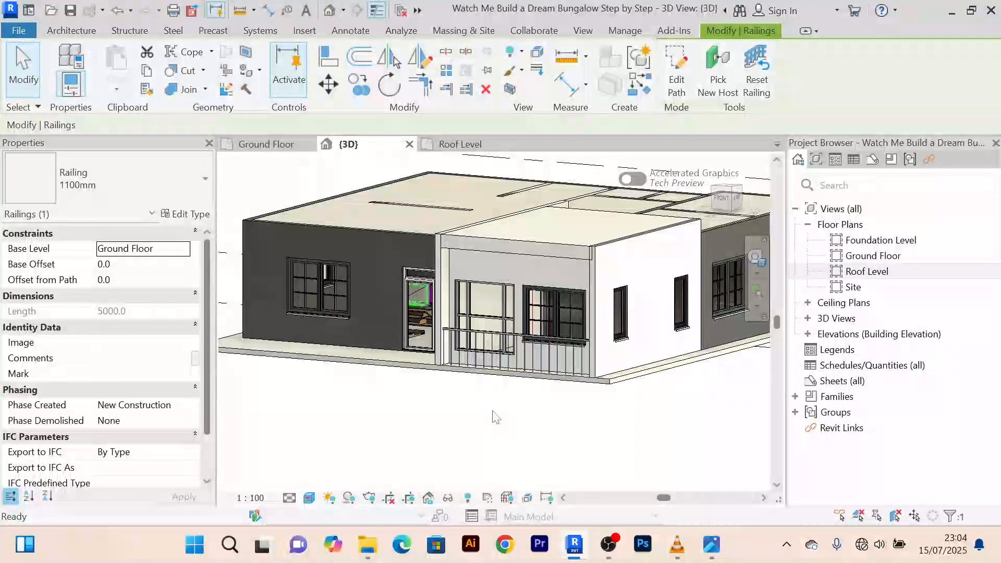
click(492, 411)
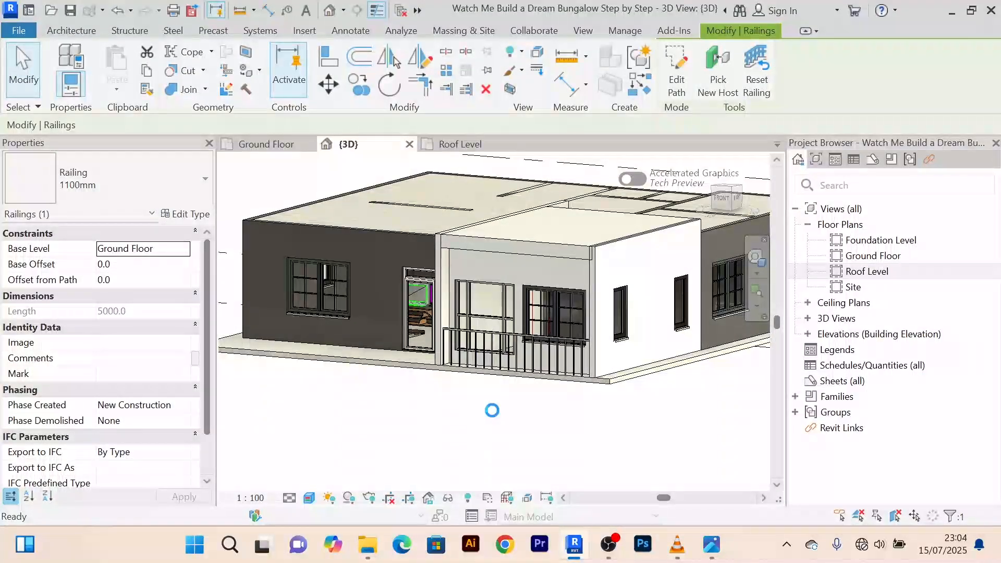